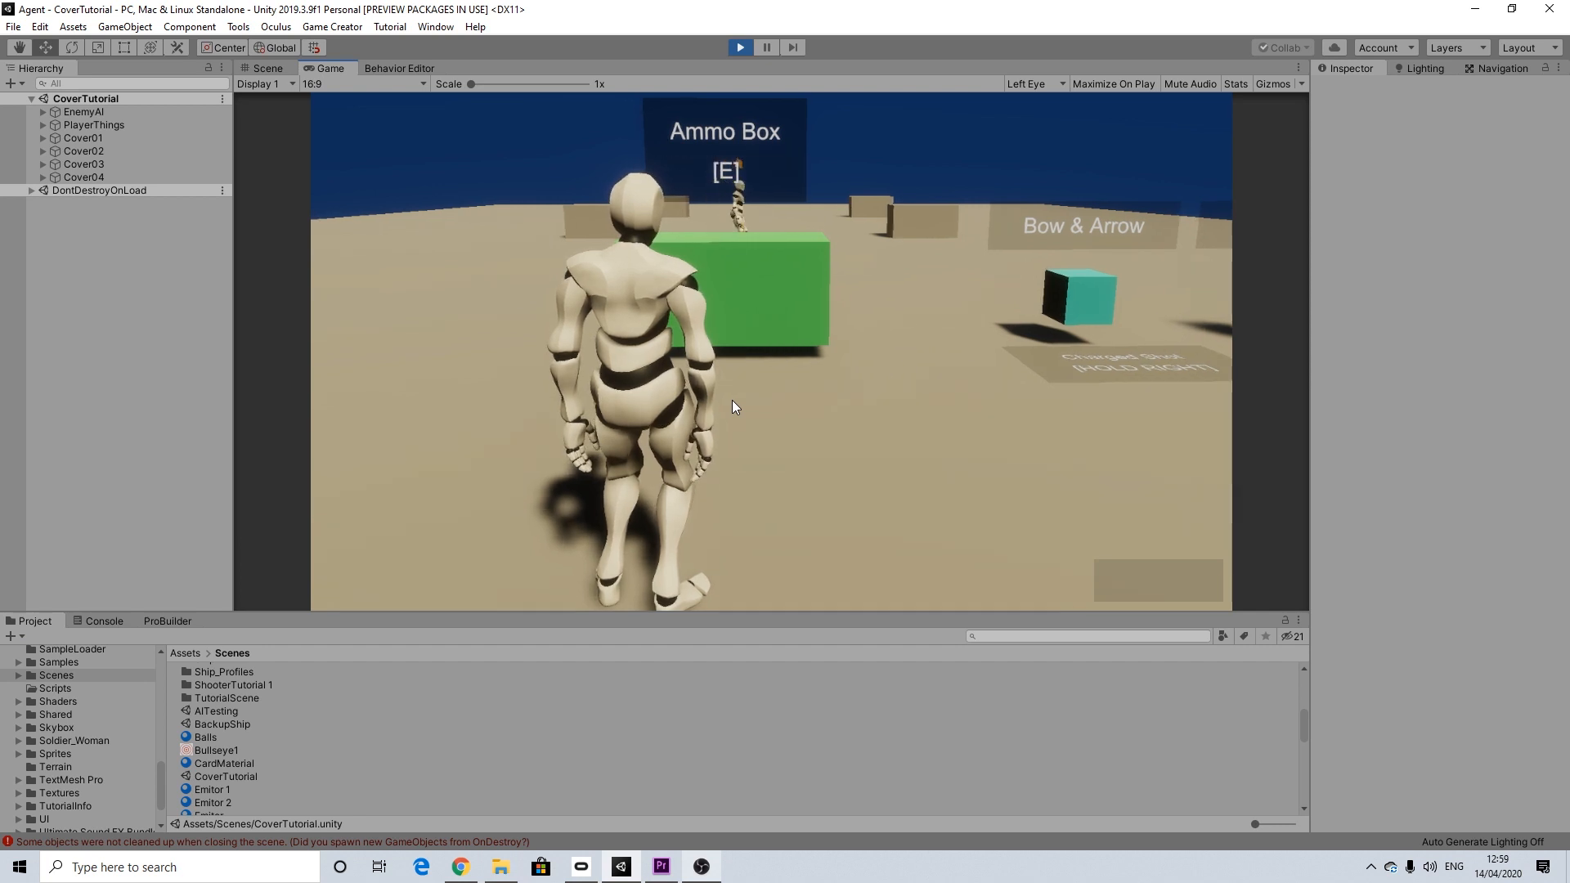
Step: Play-test the cover scene by picking up the bow, loading an arrow and shooting the enemy
key(w)
key(w)
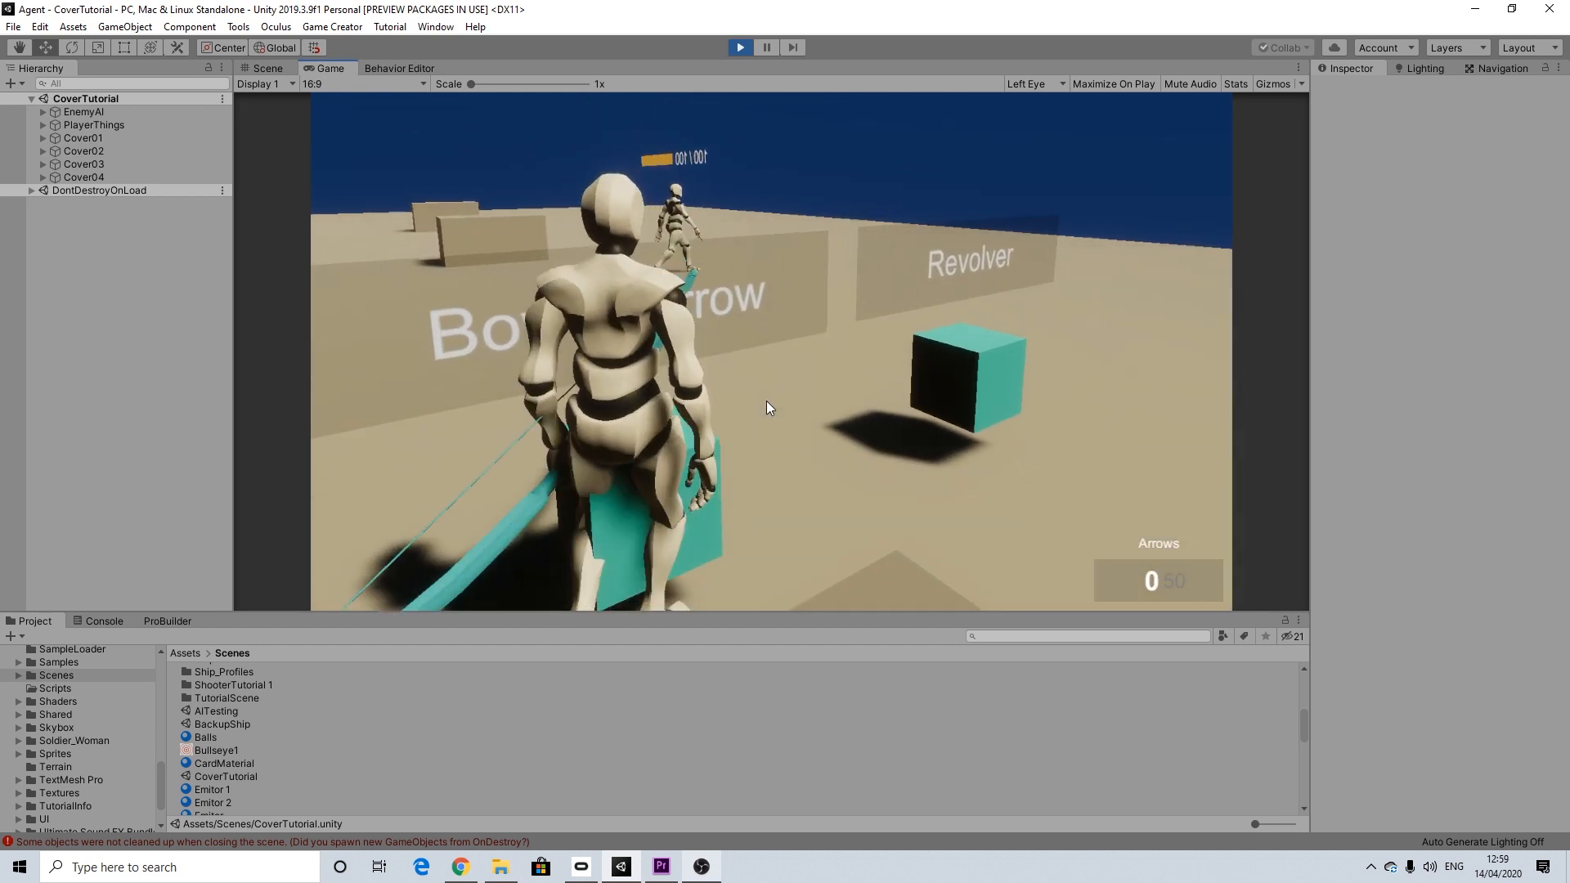
key(s)
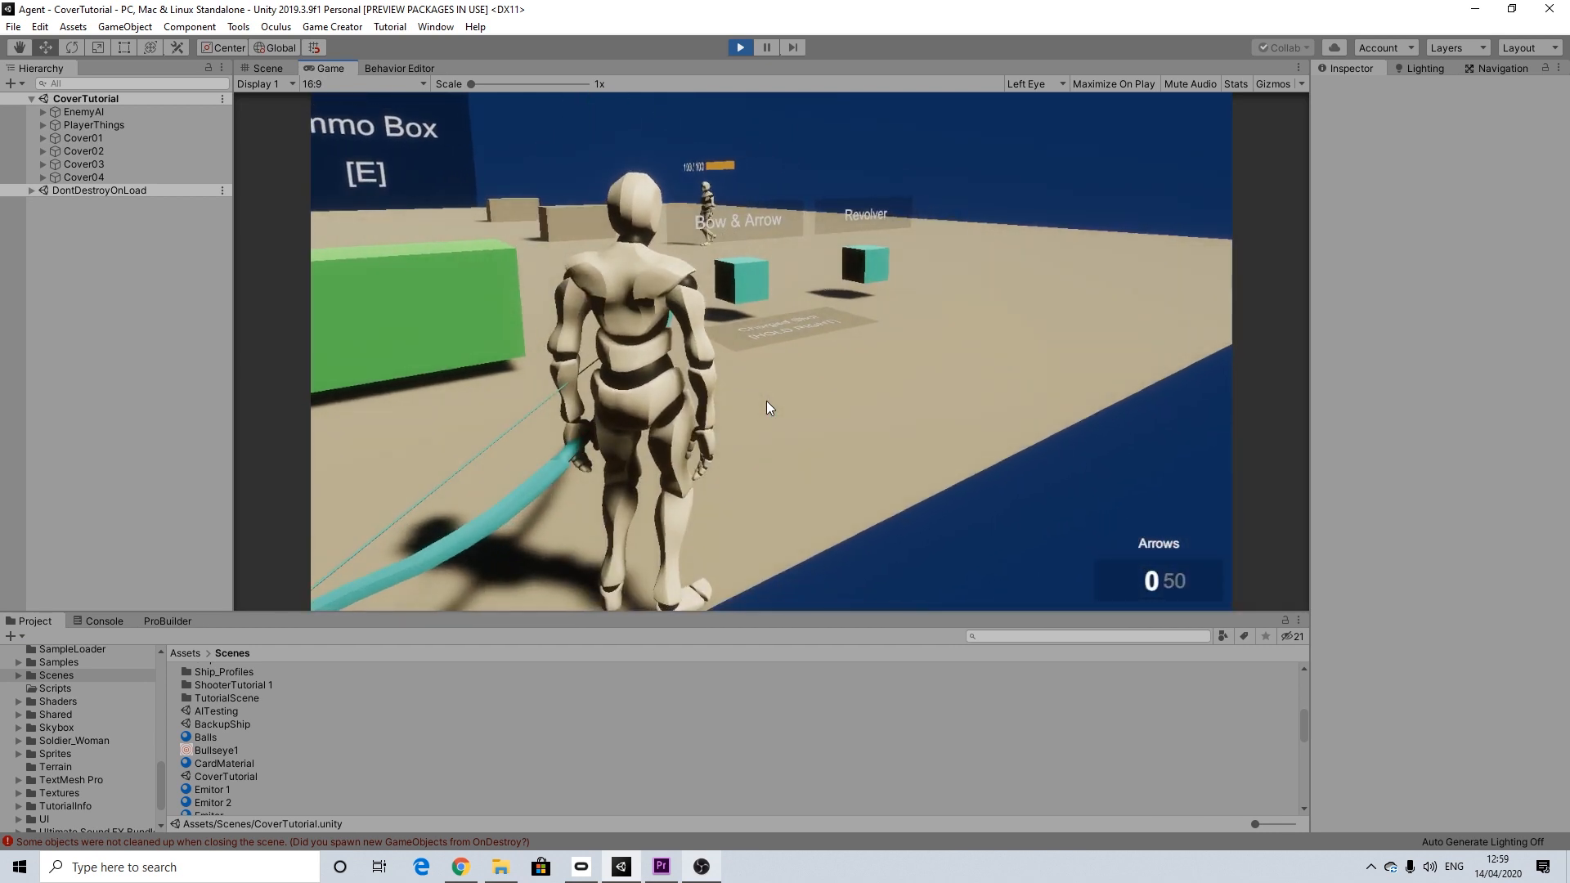
key(r)
right_click(717, 391)
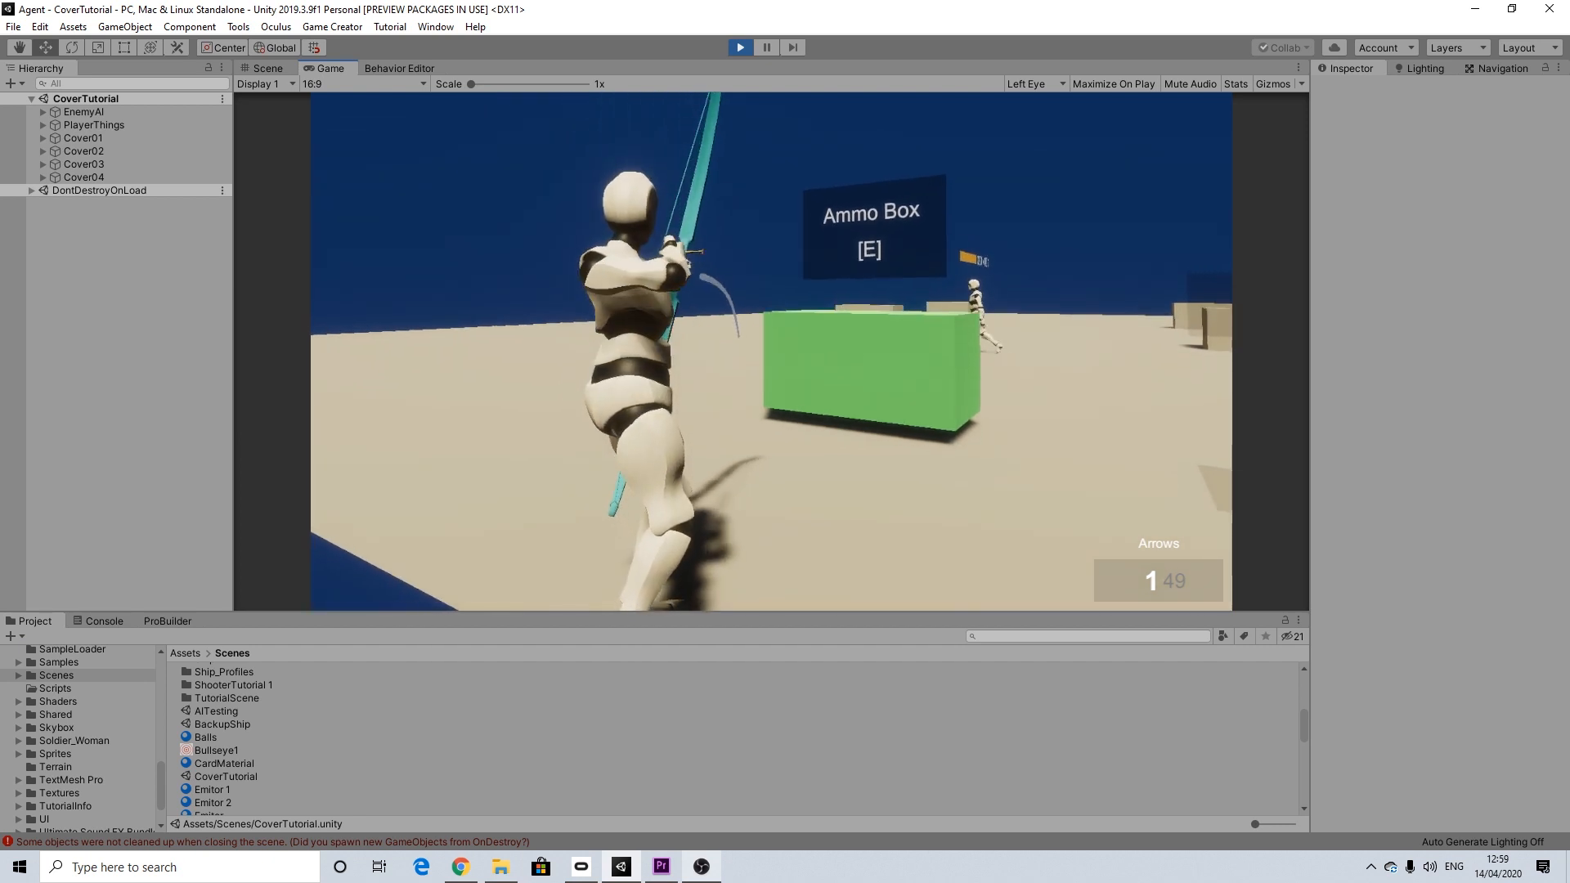
key(w)
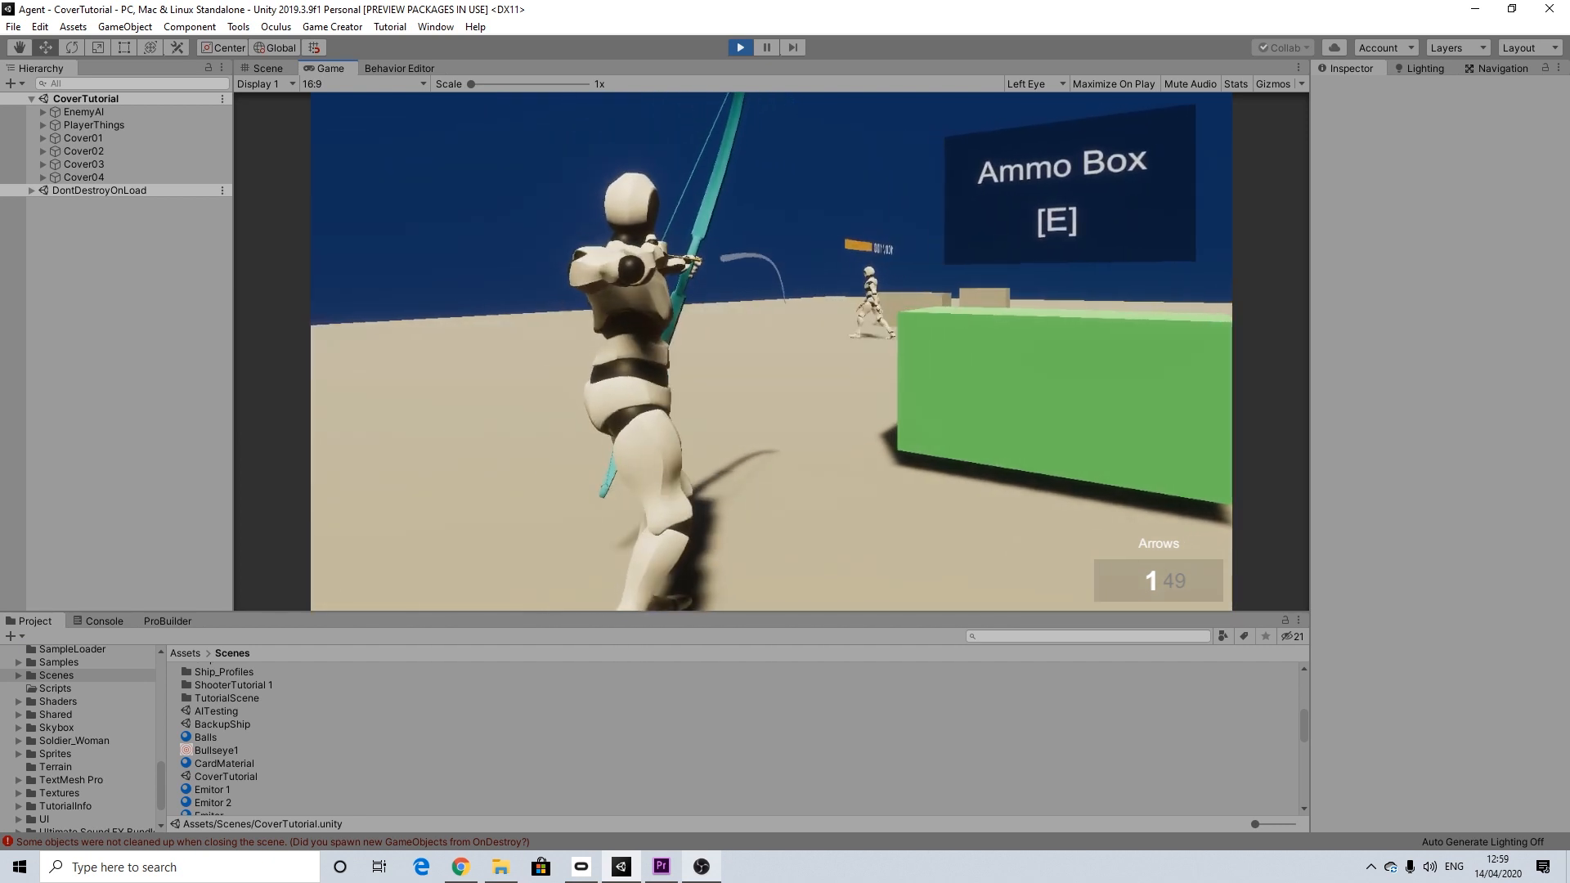
click(770, 351)
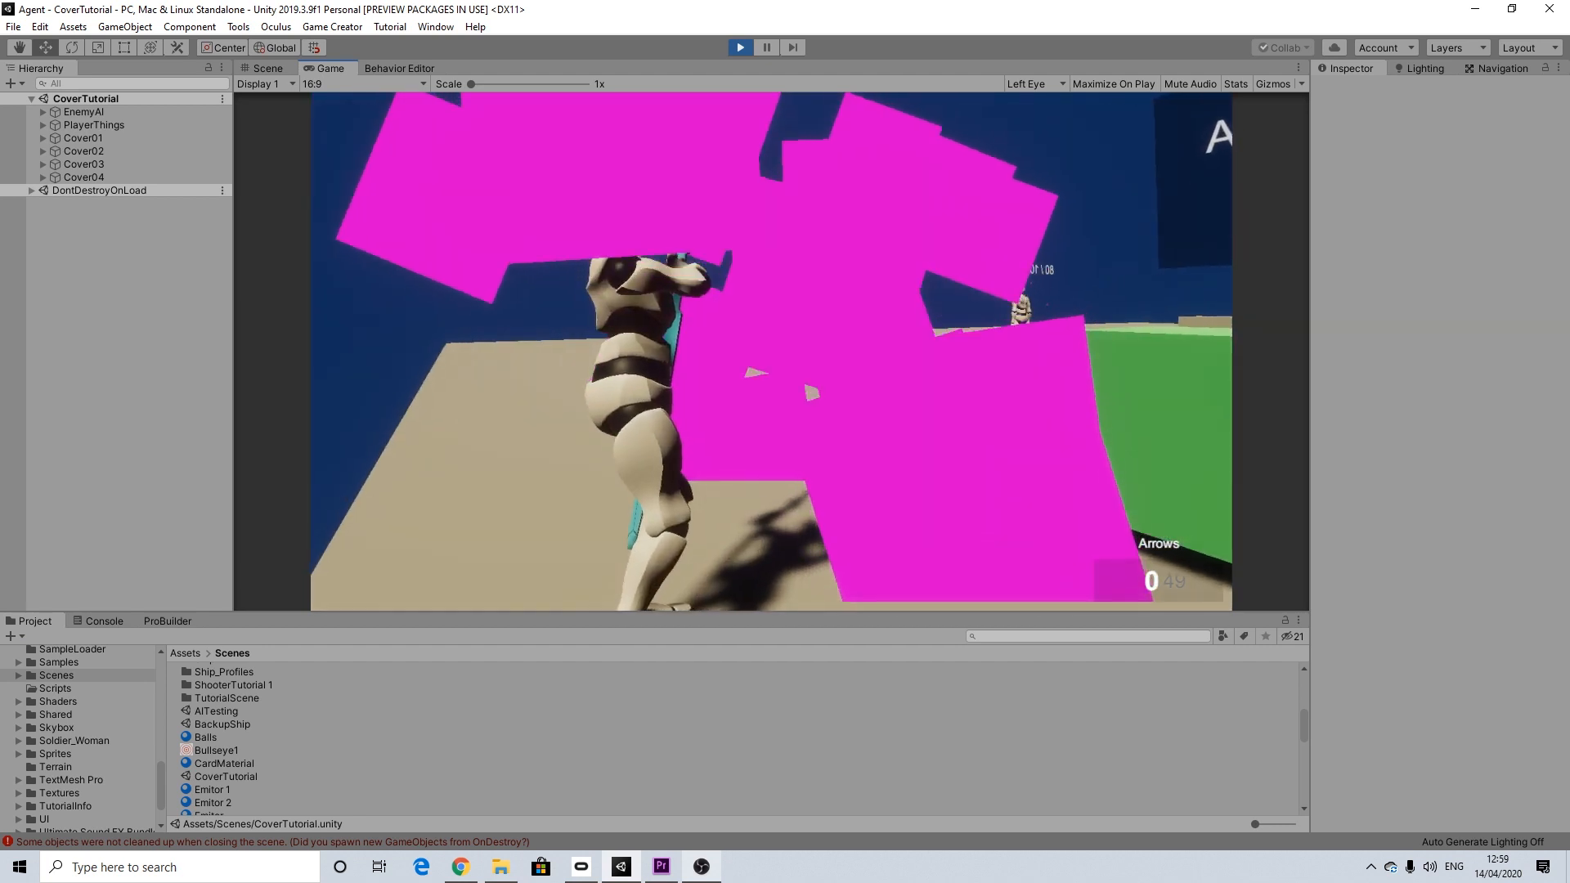
Step: Move the player sideways to watch how the shot enemy uses the cover blocks, and stop the play test
key(a)
key(a)
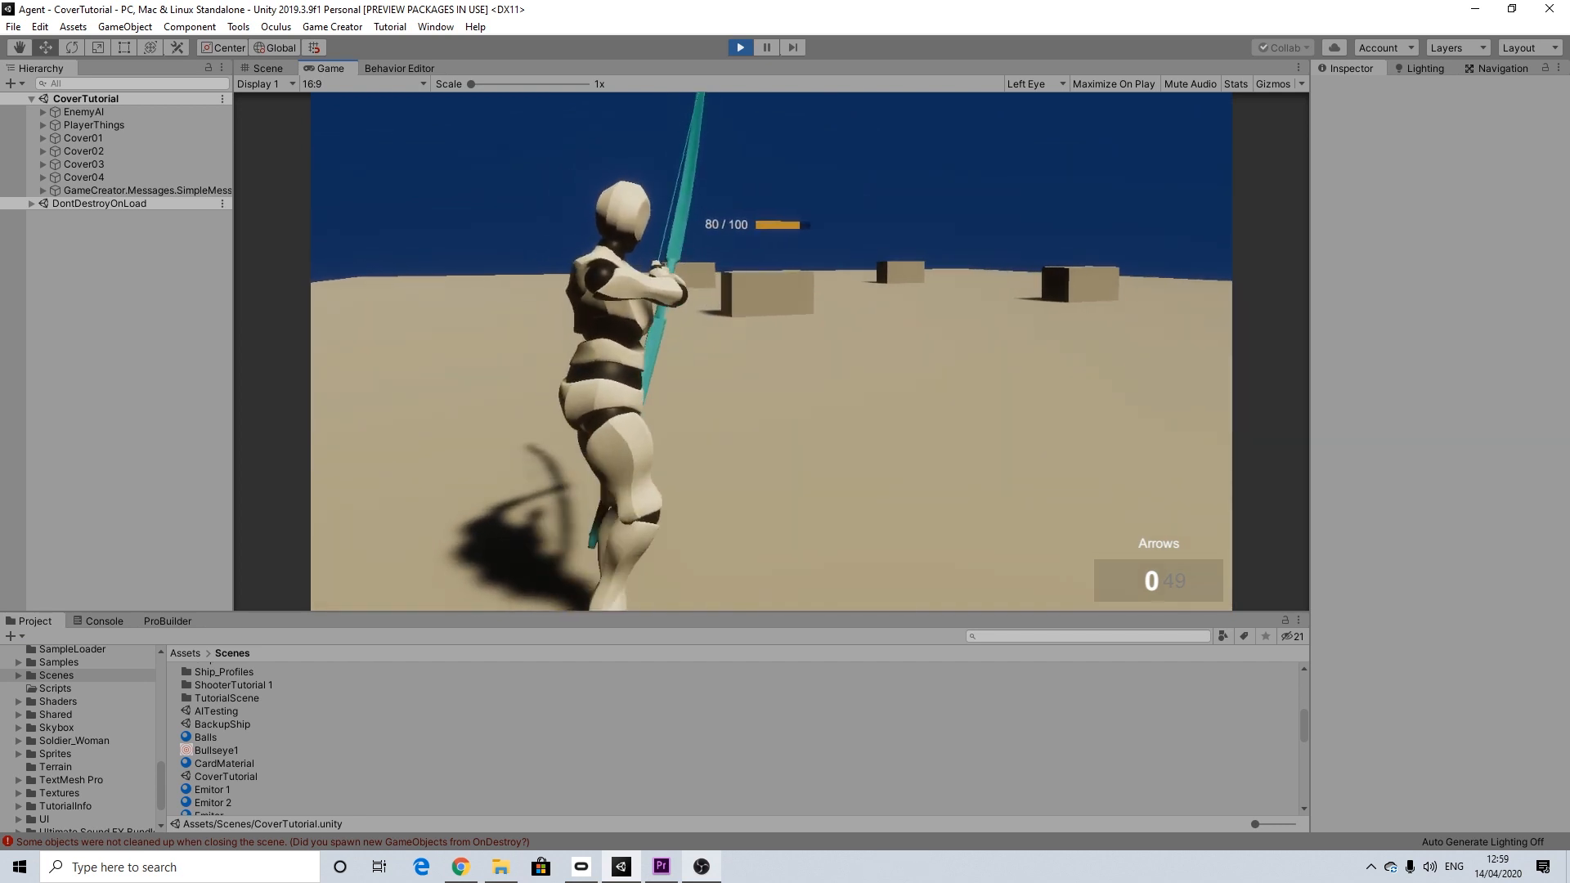
key(a)
key(a)
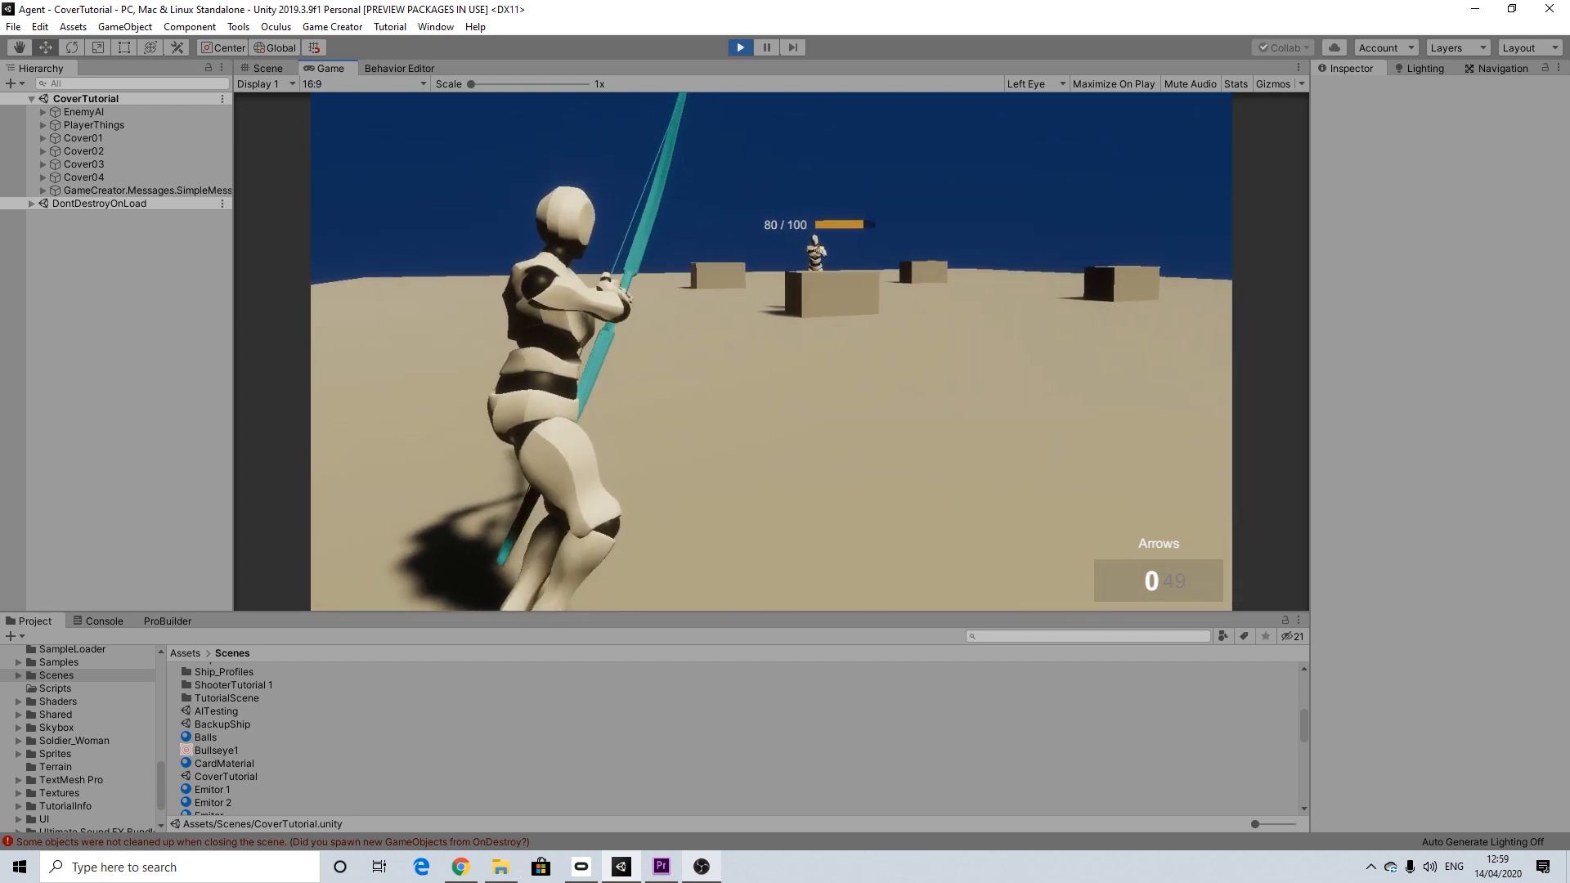
key(d)
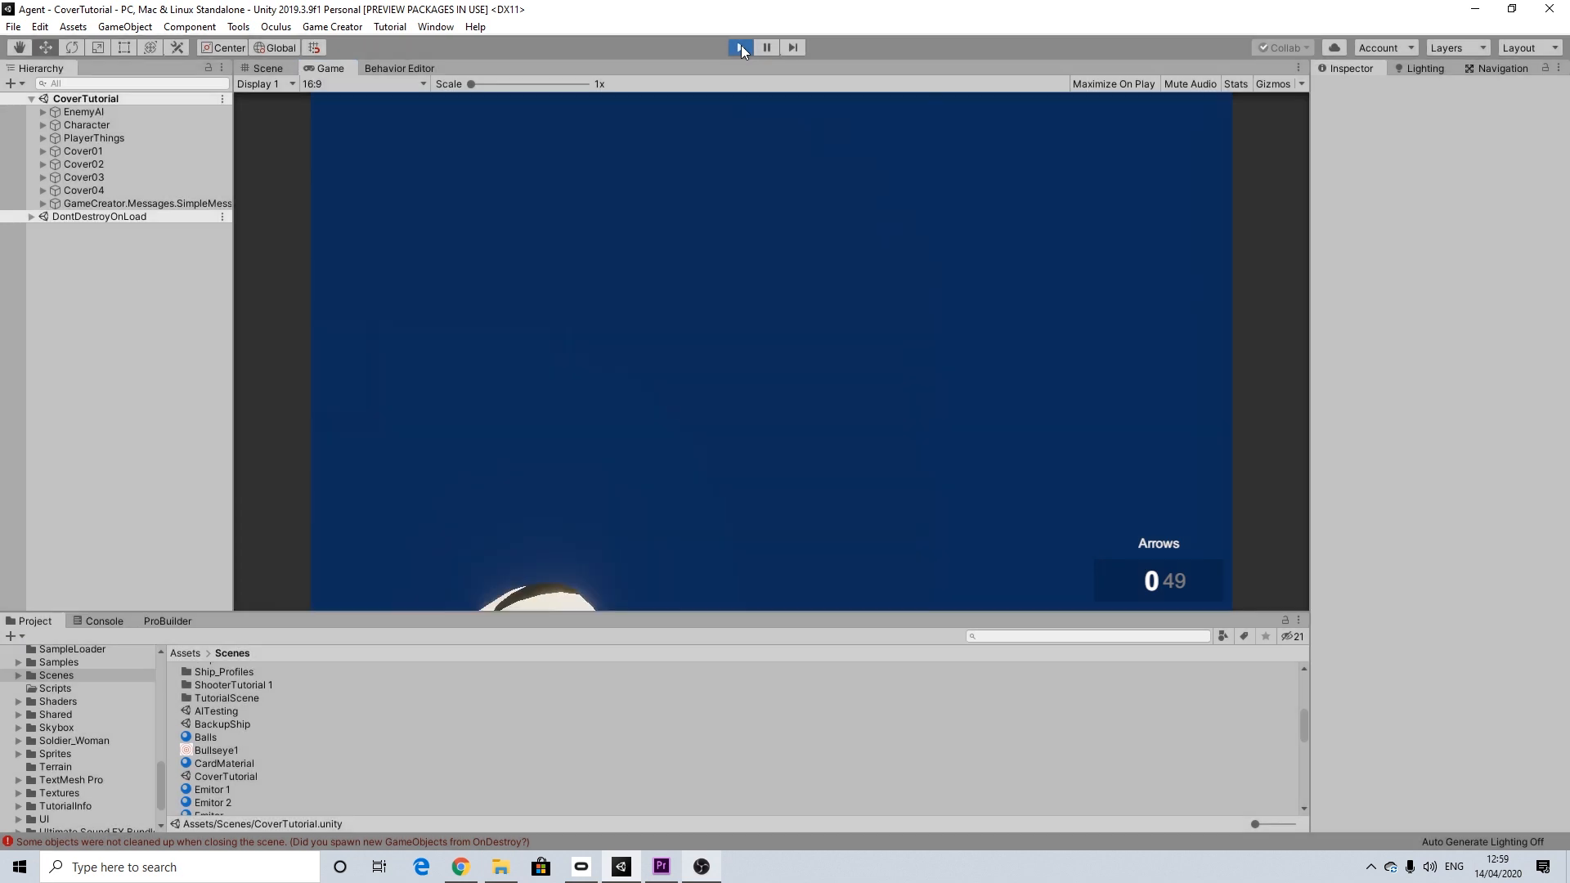
click(741, 47)
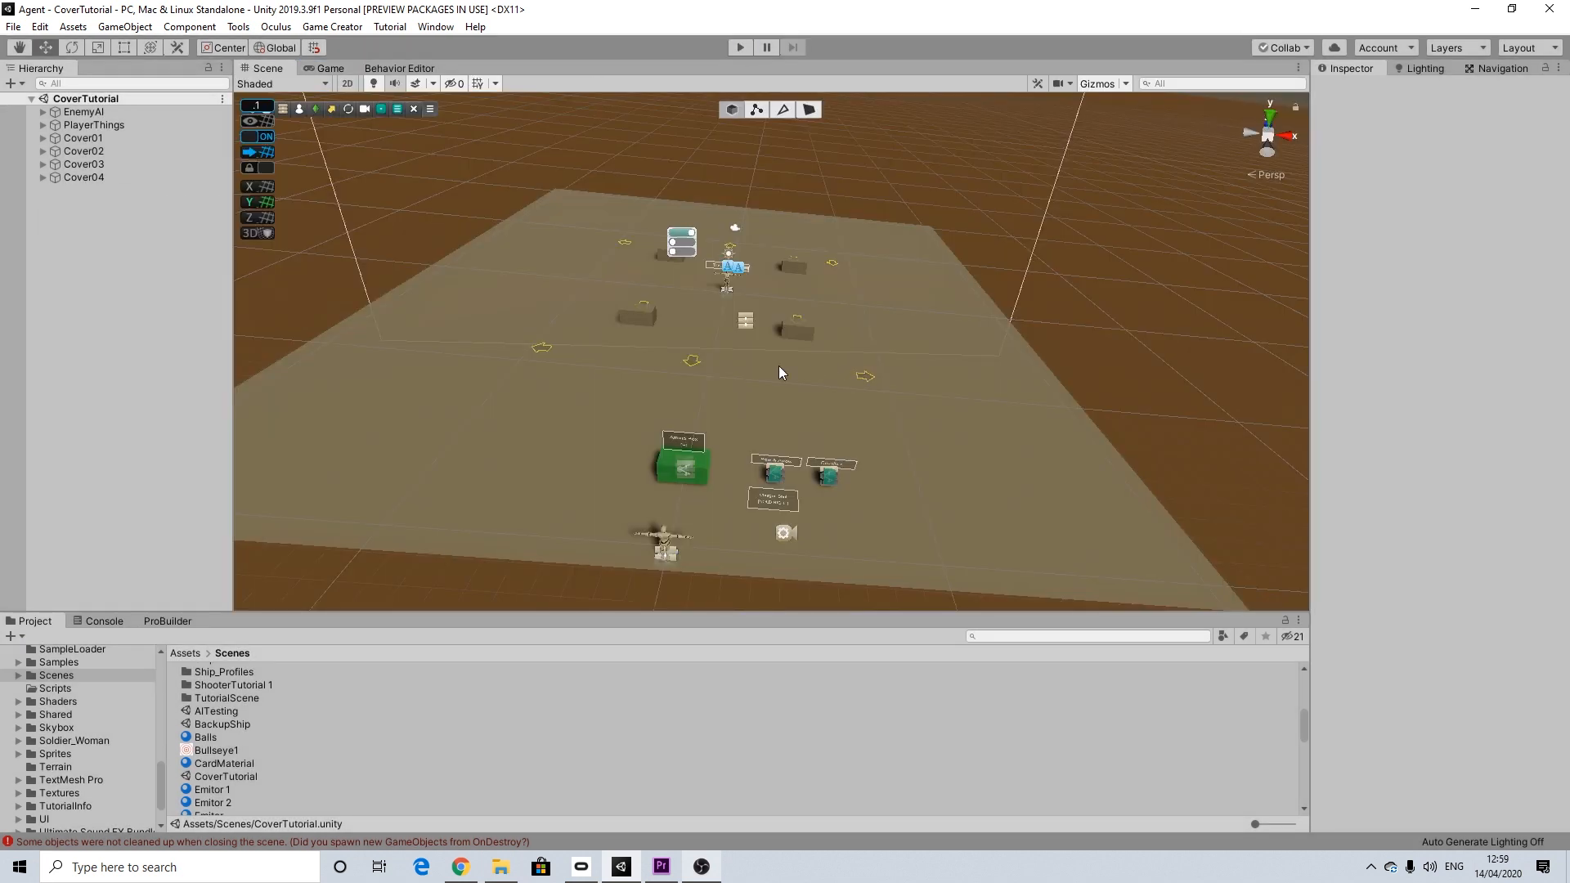
middle_drag(777, 365, 790, 423)
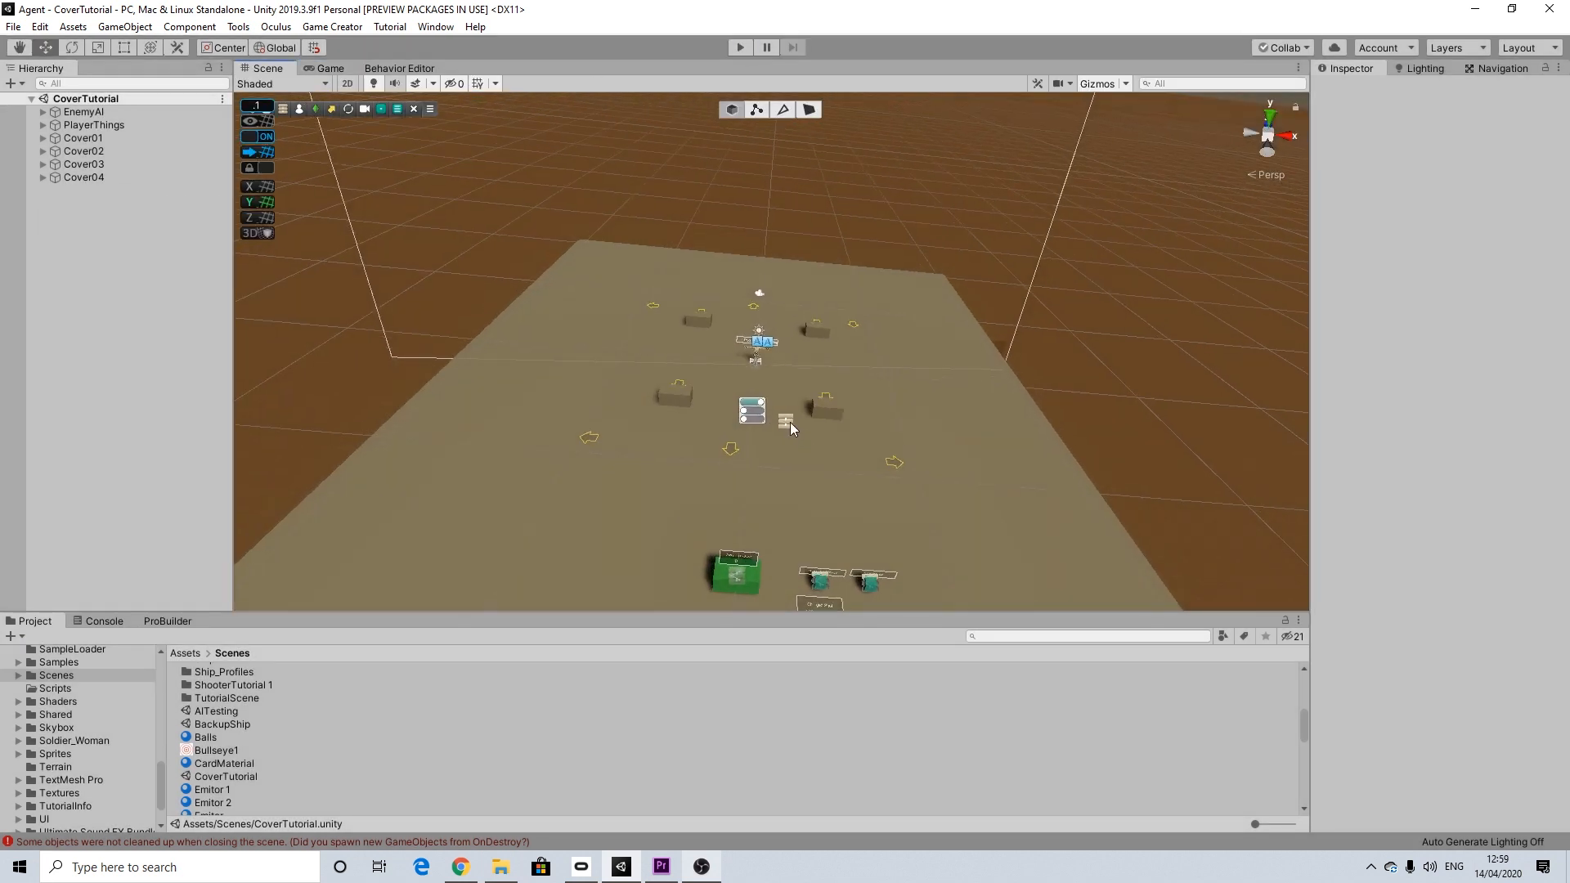
alt+drag(790, 423, 813, 509)
mouse_move(813, 509)
middle_down()
mouse_move(796, 424)
mouse_move(826, 489)
middle_up()
scroll(797, 425, up, 3)
scroll(796, 425, up, 2)
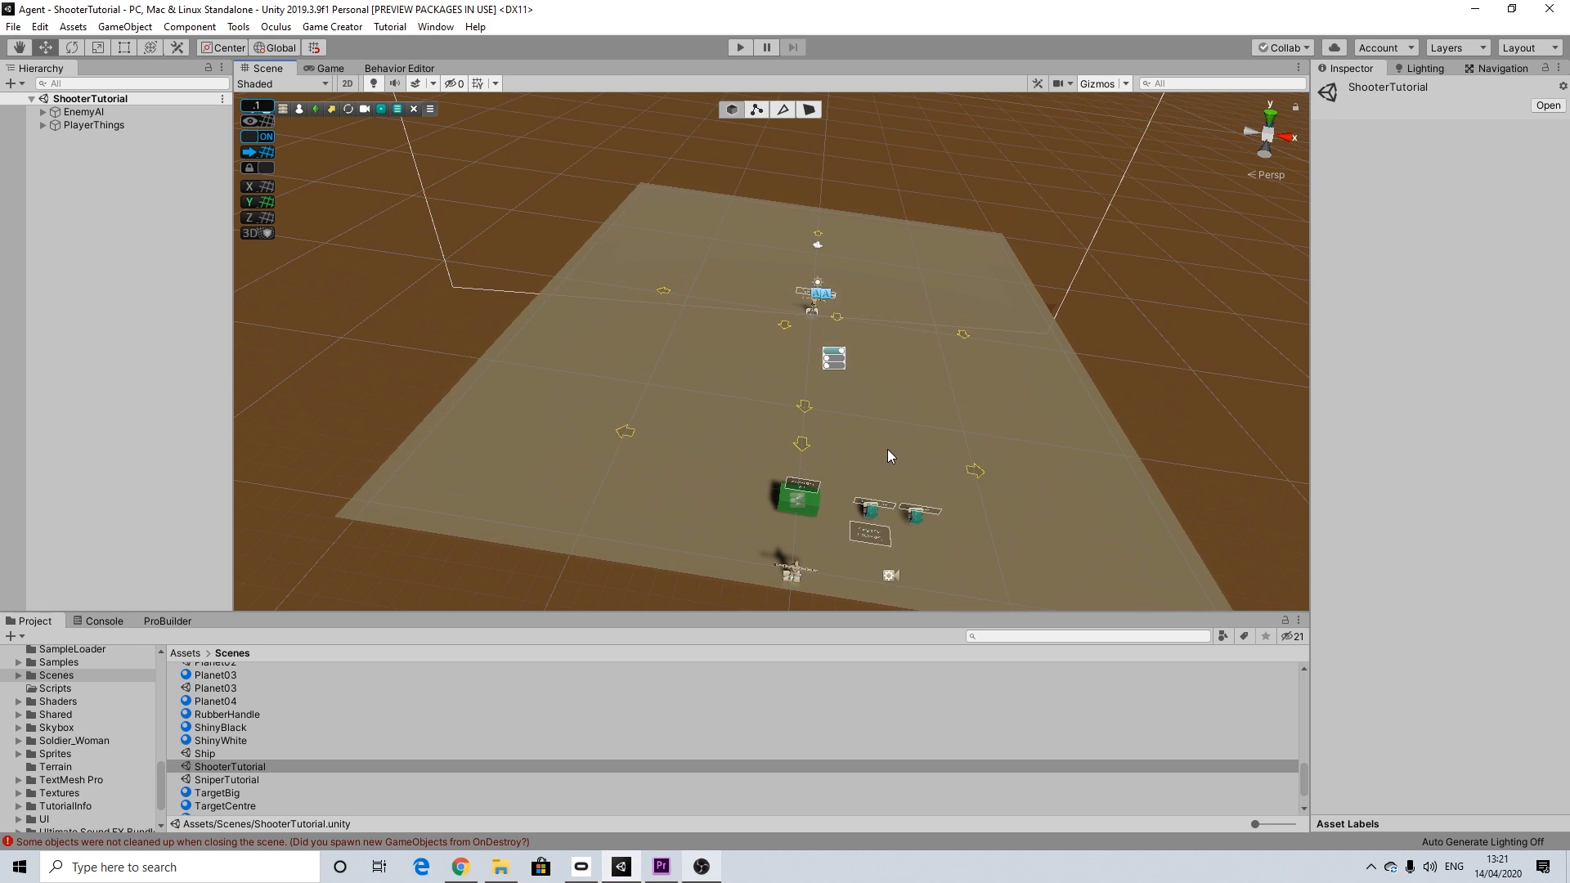
alt+drag(888, 448, 894, 449)
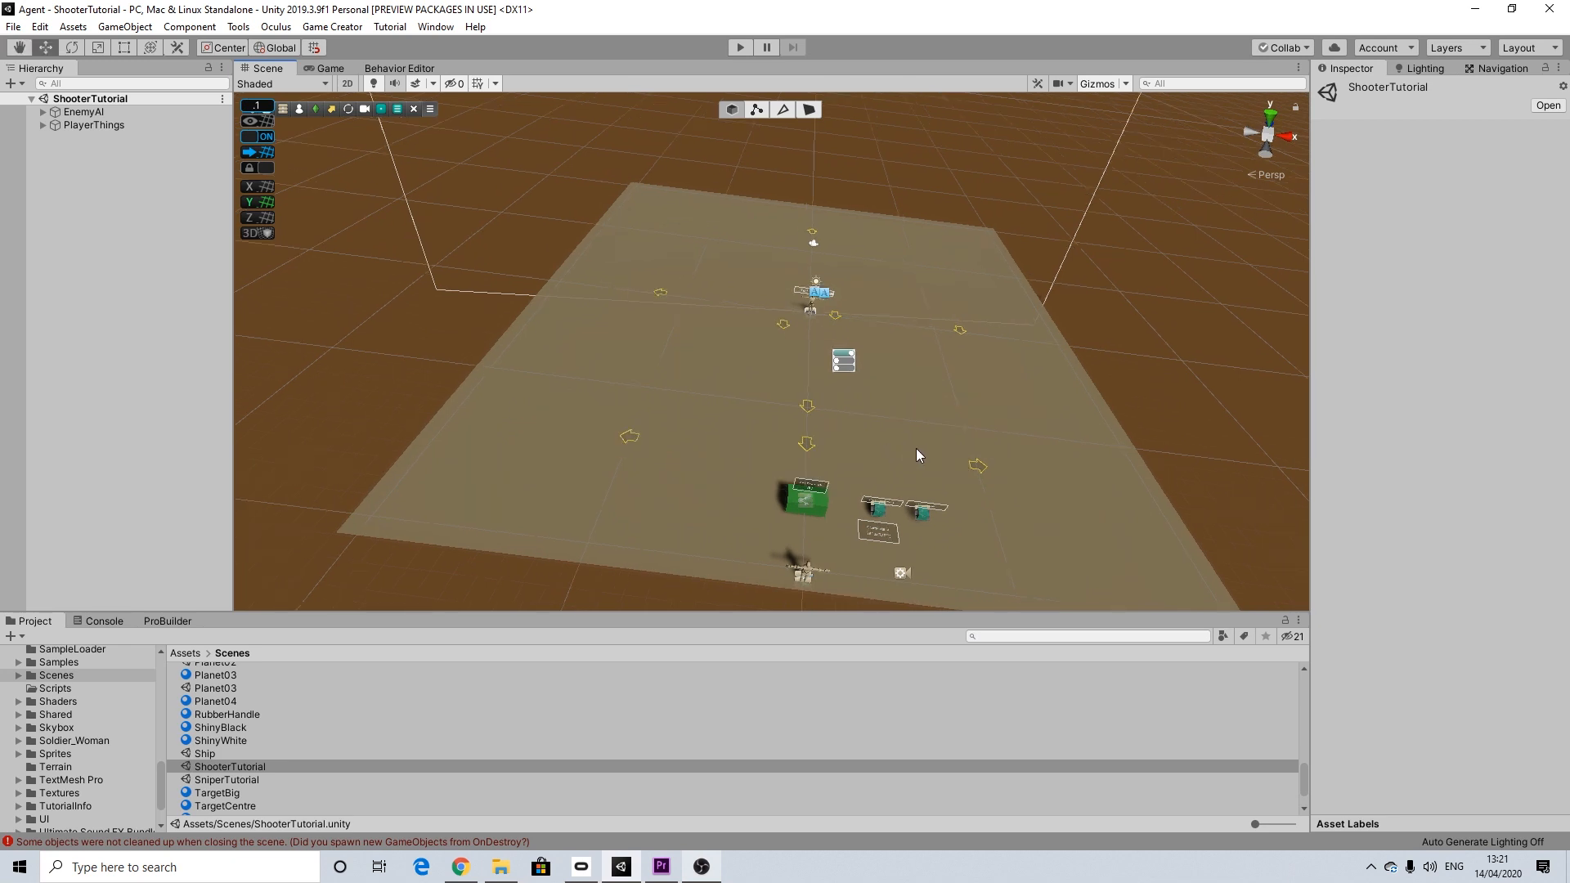
alt+drag(917, 408, 829, 417)
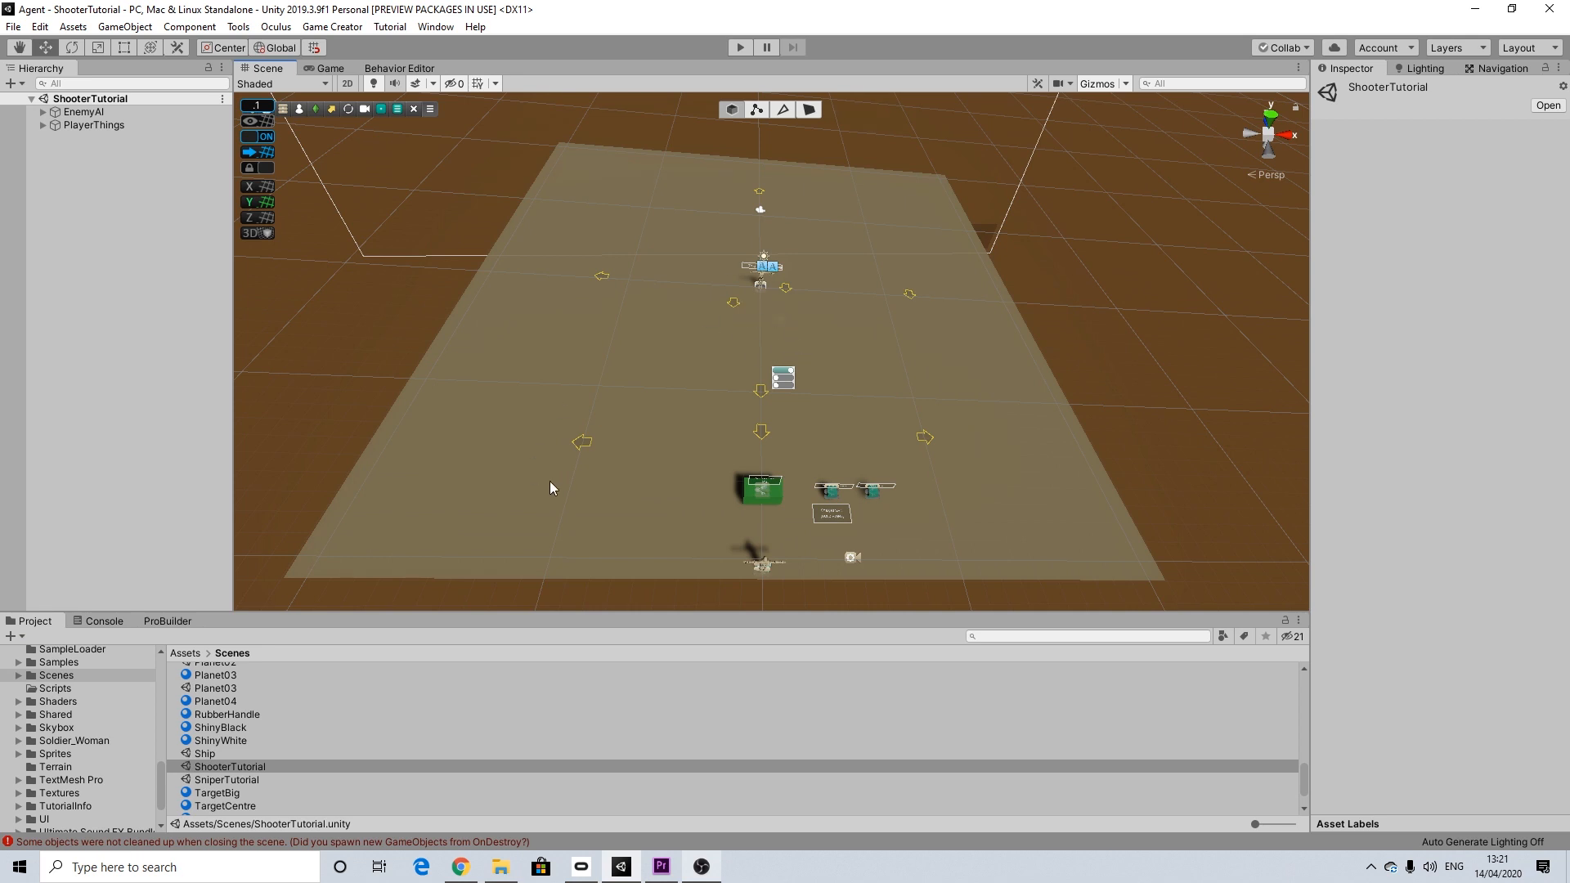
Step: Duplicate the ShooterTutorial scene in the Scenes folder
click(225, 782)
click(233, 768)
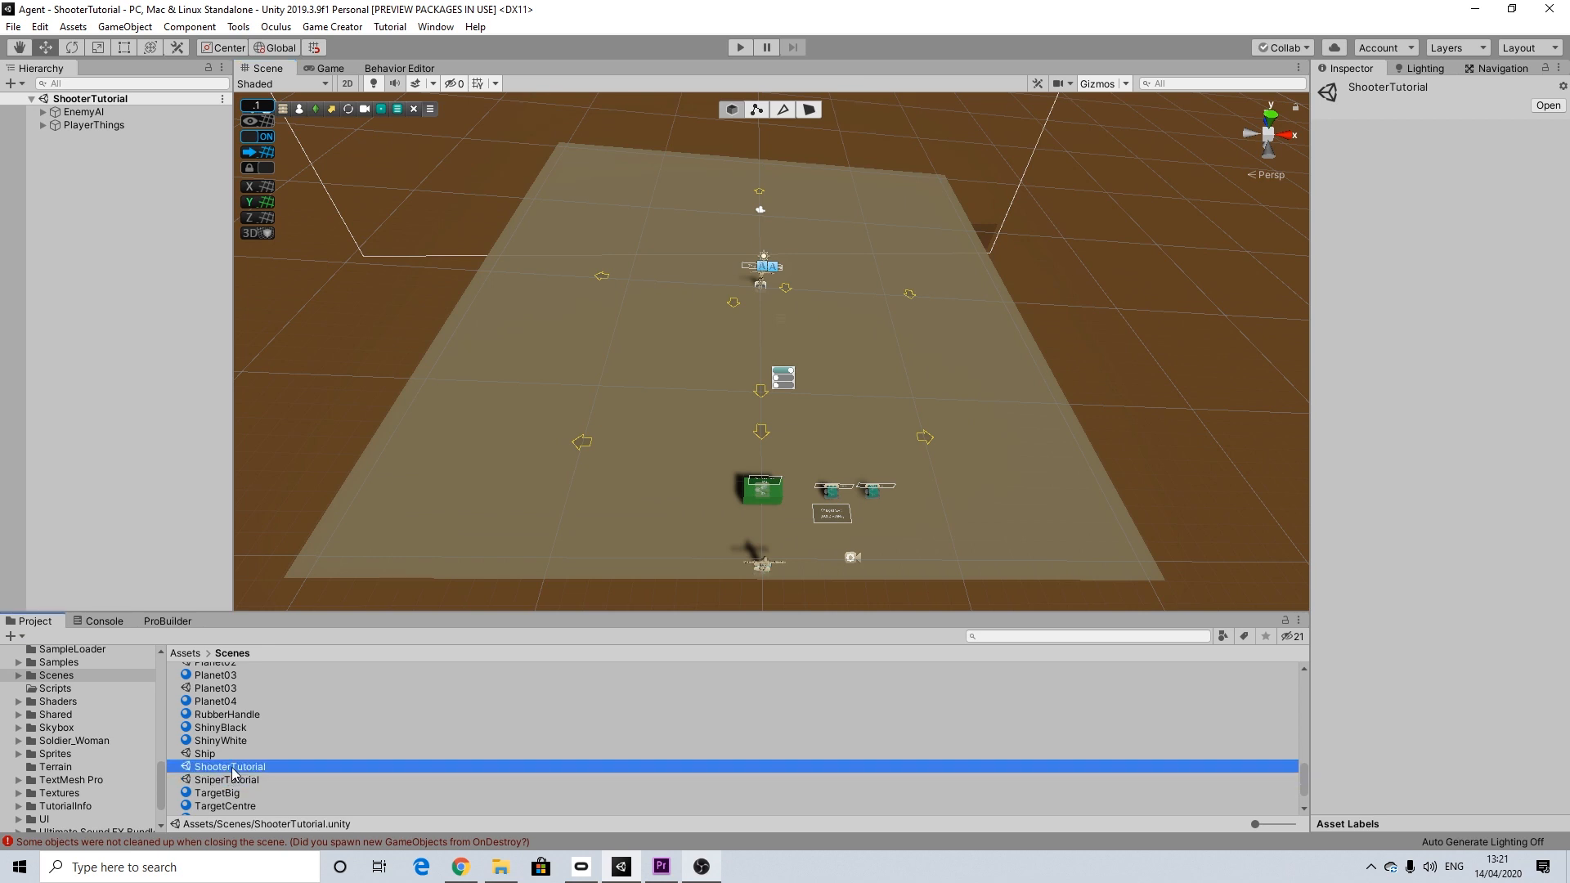
key(ctrl+d)
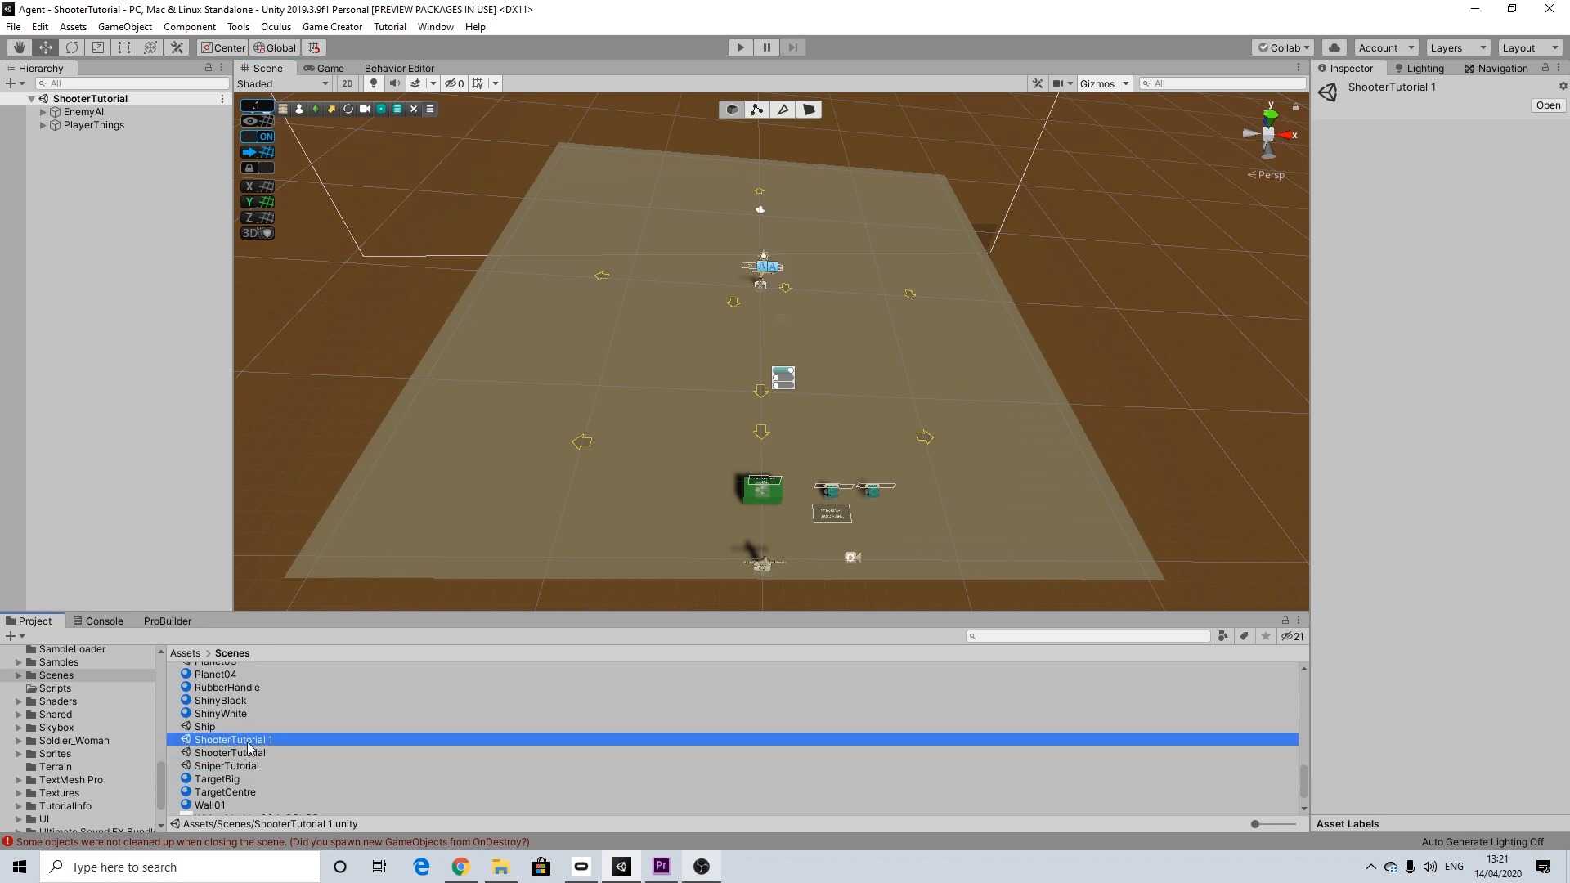
right_click(244, 740)
click(295, 373)
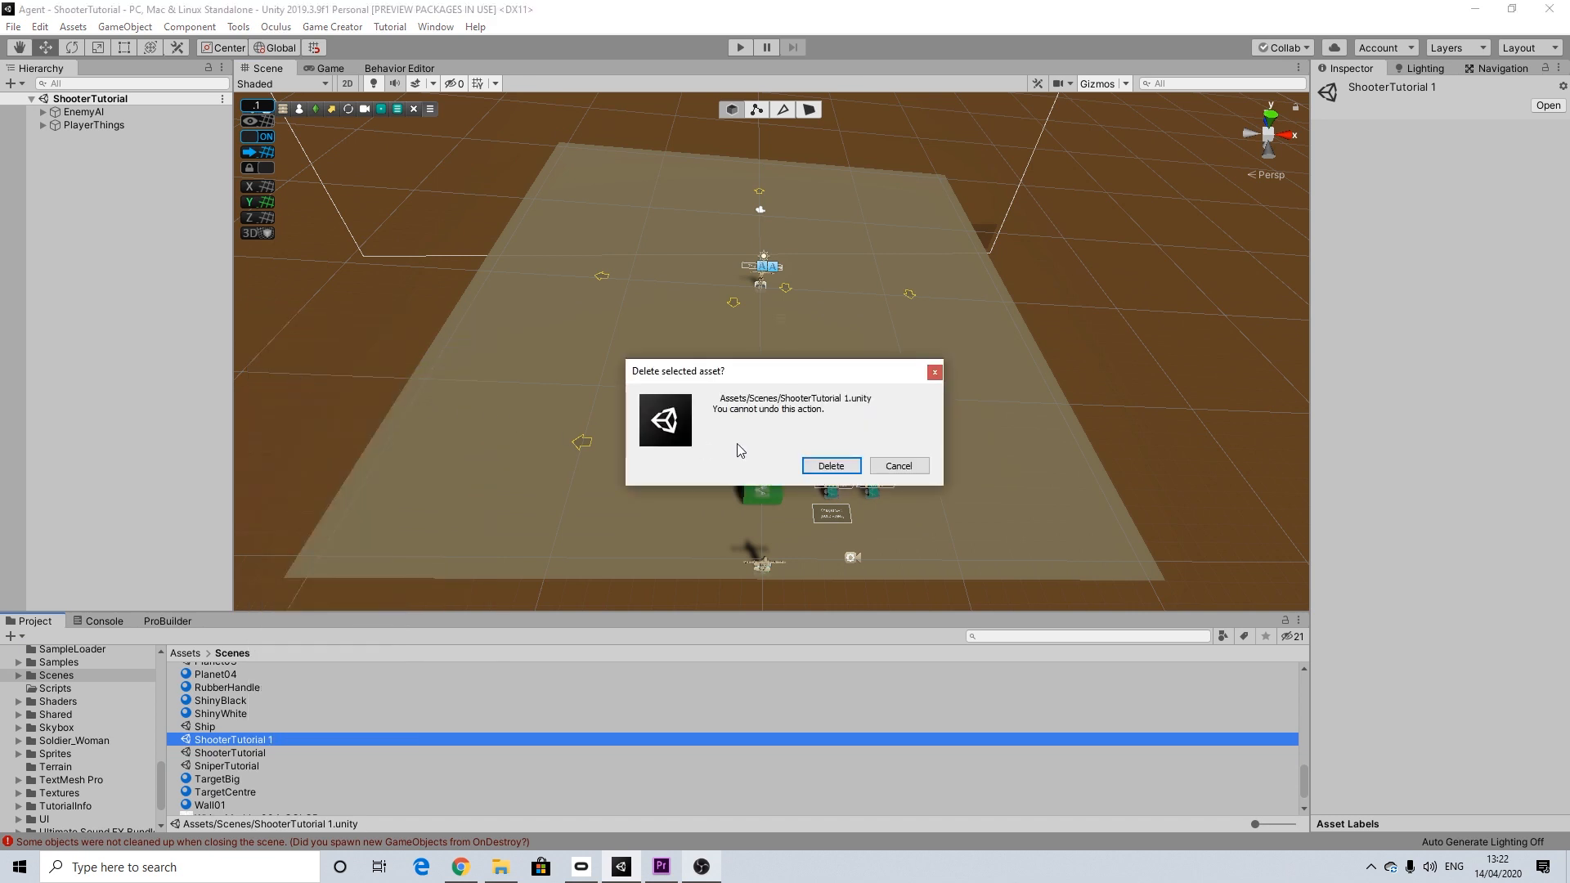
click(898, 466)
Step: Rename the duplicated scene as 01TutorialCover and open it
right_click(235, 741)
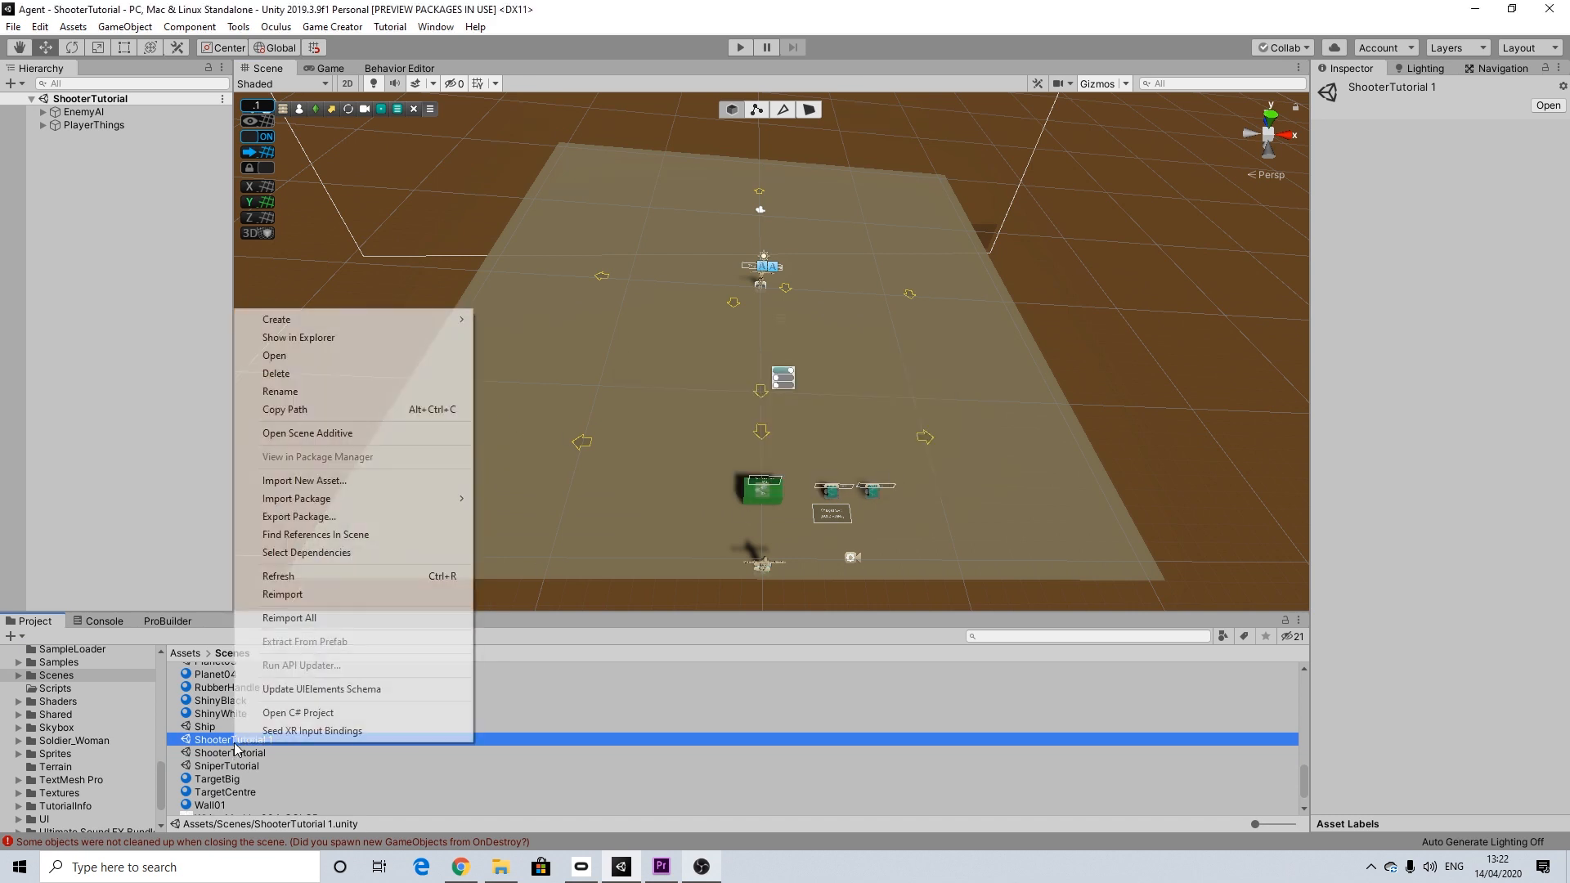
click(284, 391)
text(01TutorialCover)
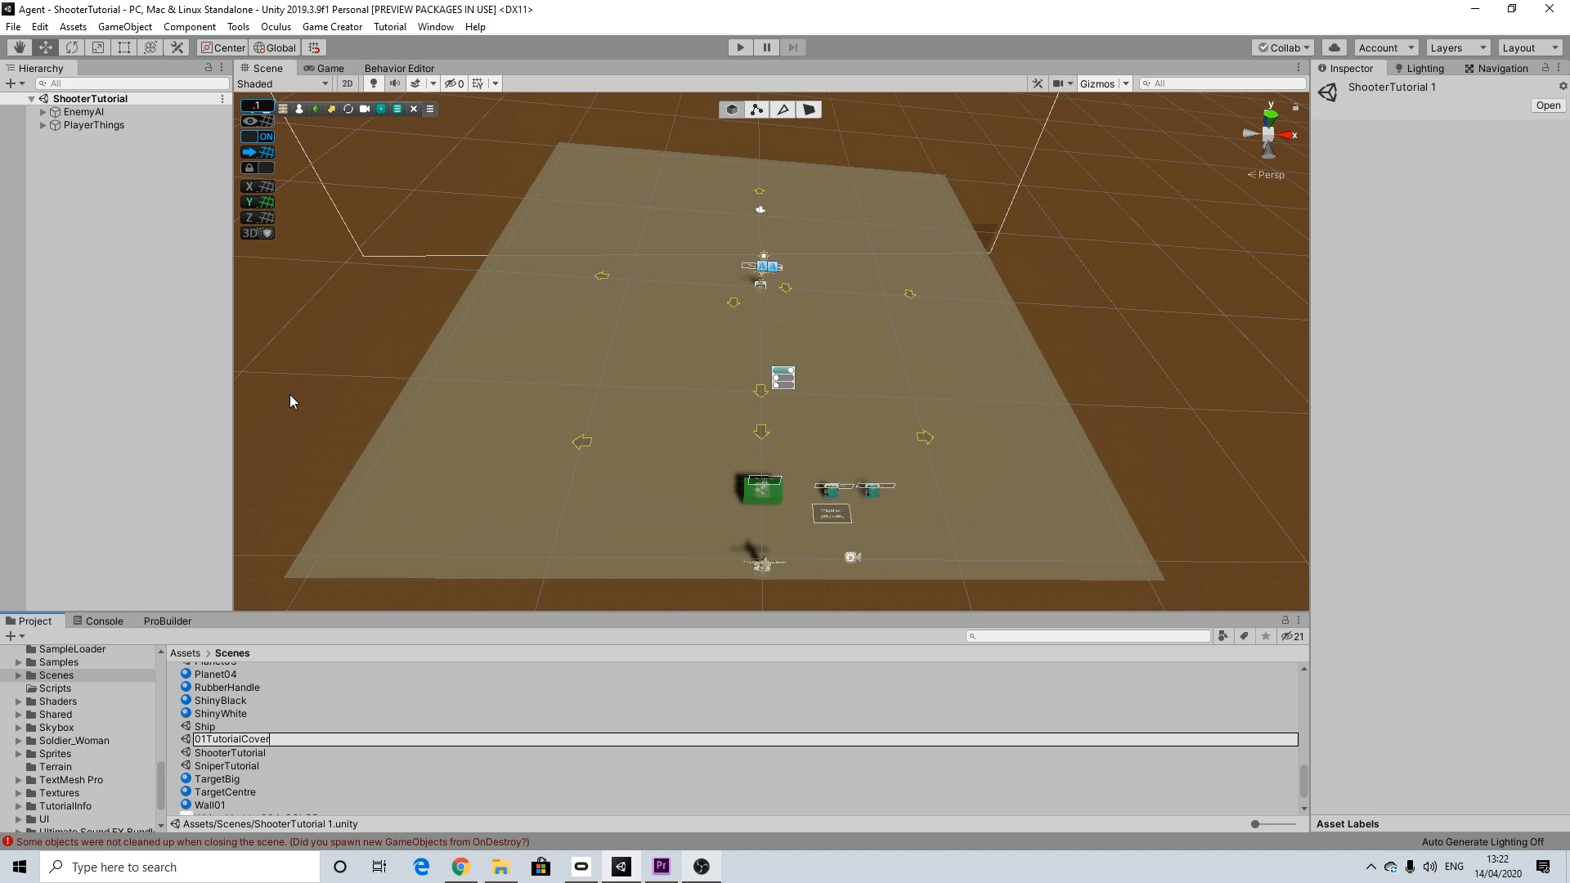
key(Return)
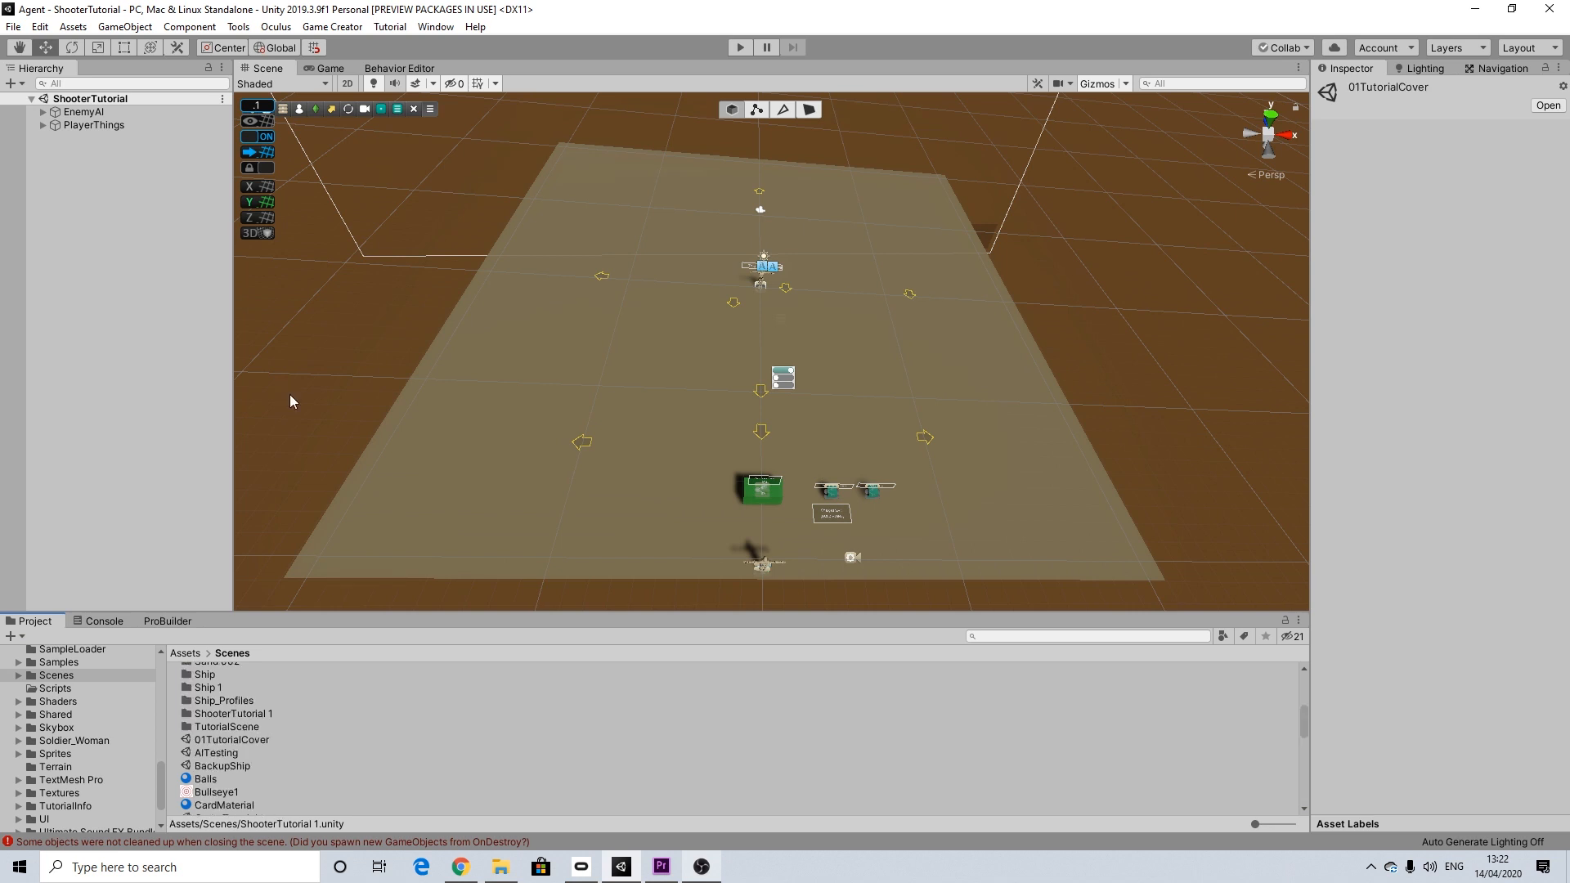
click(239, 742)
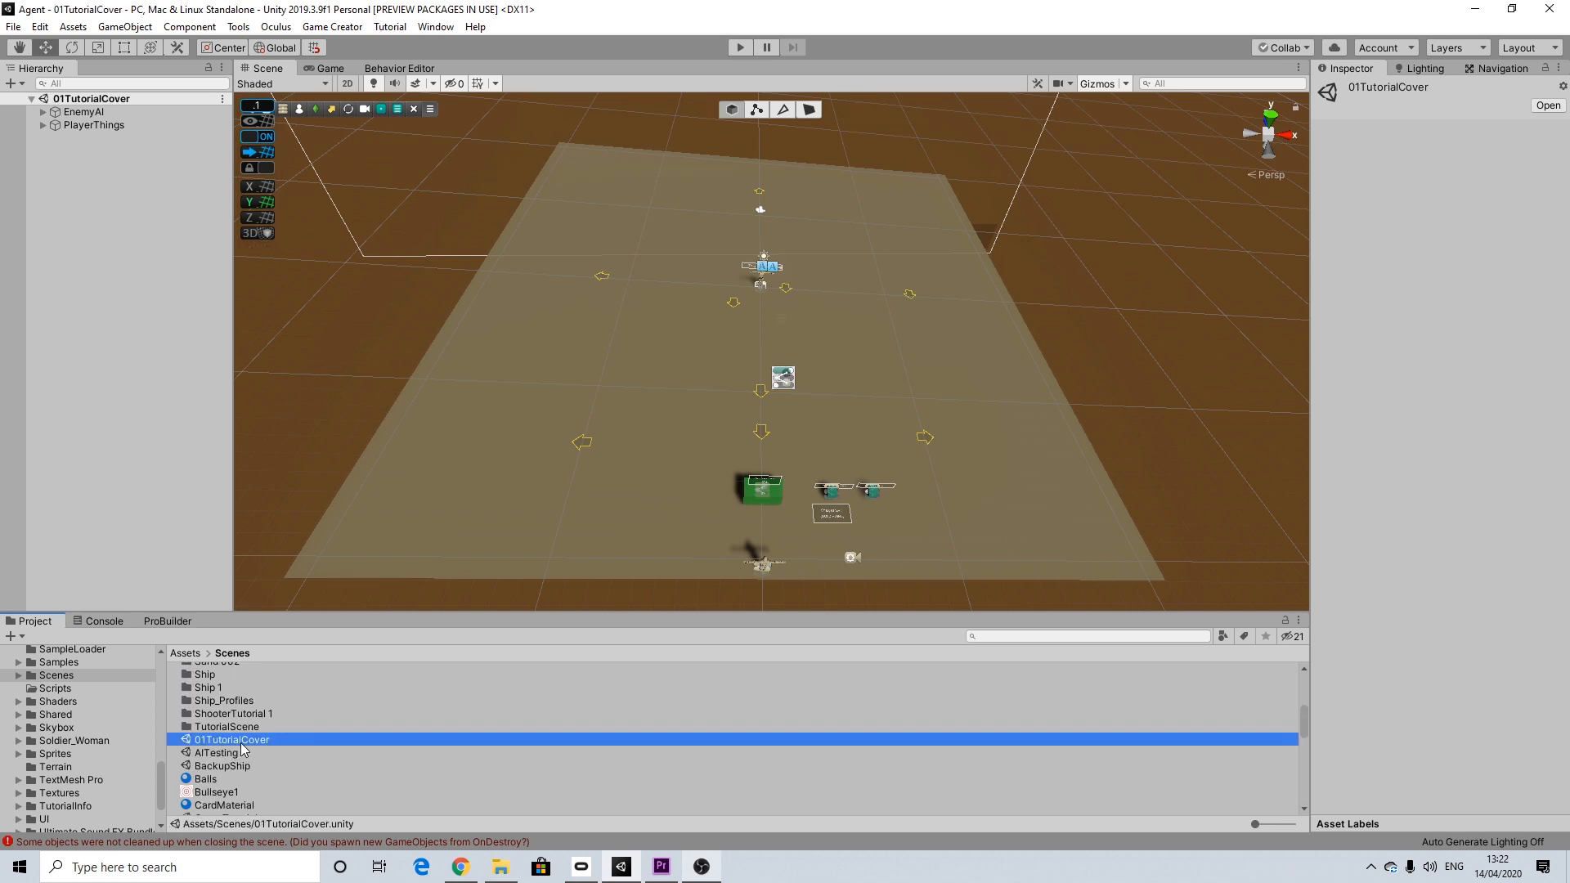
Step: Add a 3D cube on the open ground in front of the enemy, as a root object of the scene
scroll(760, 500, up, 3)
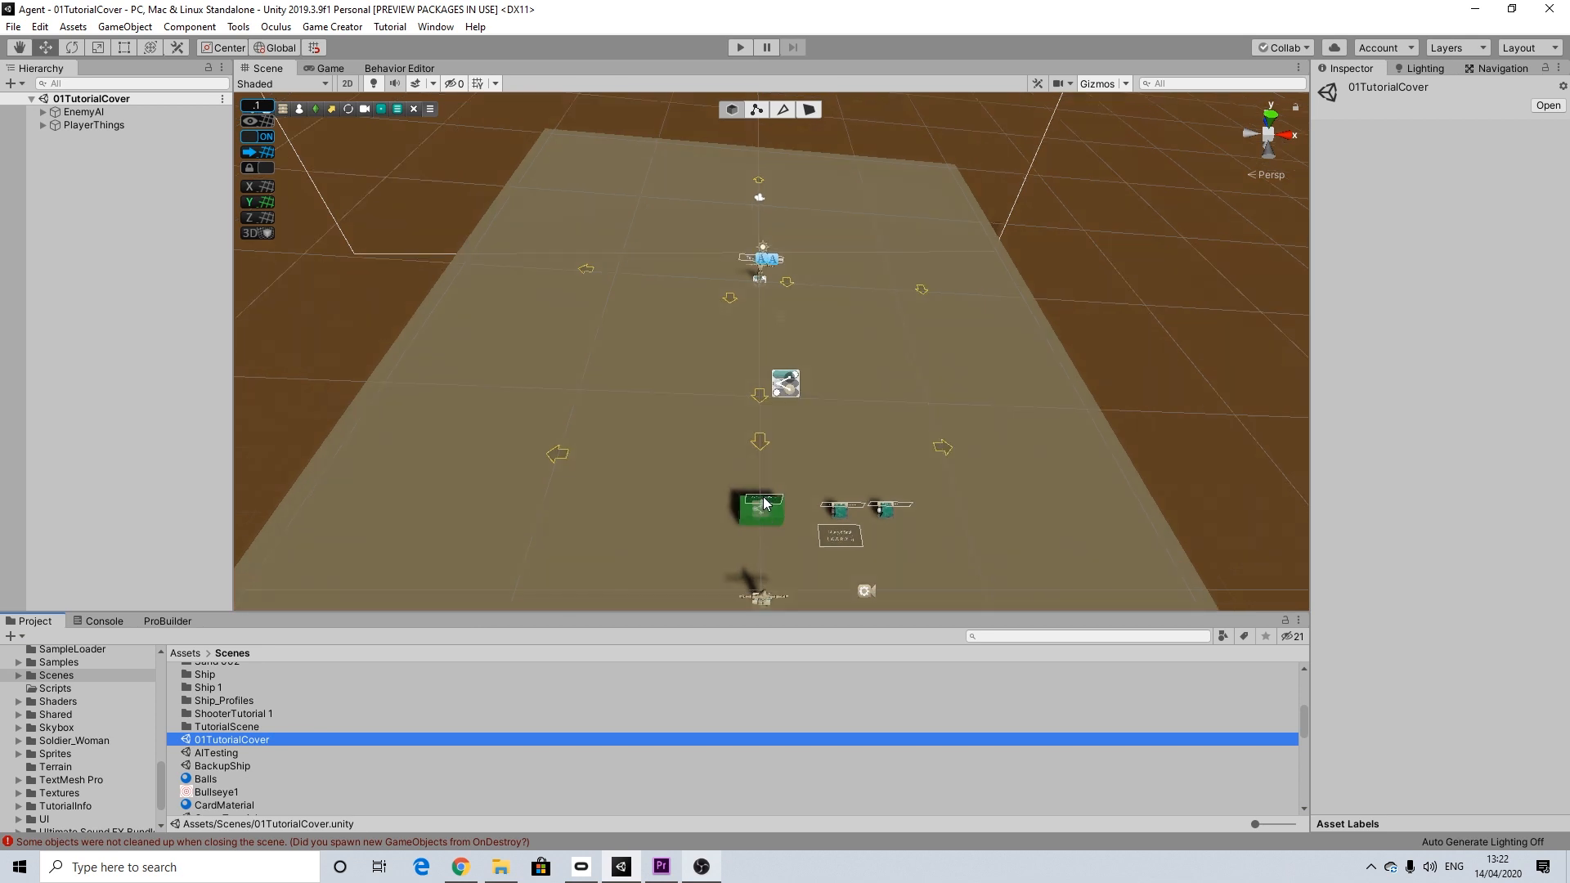
scroll(757, 475, up, 1)
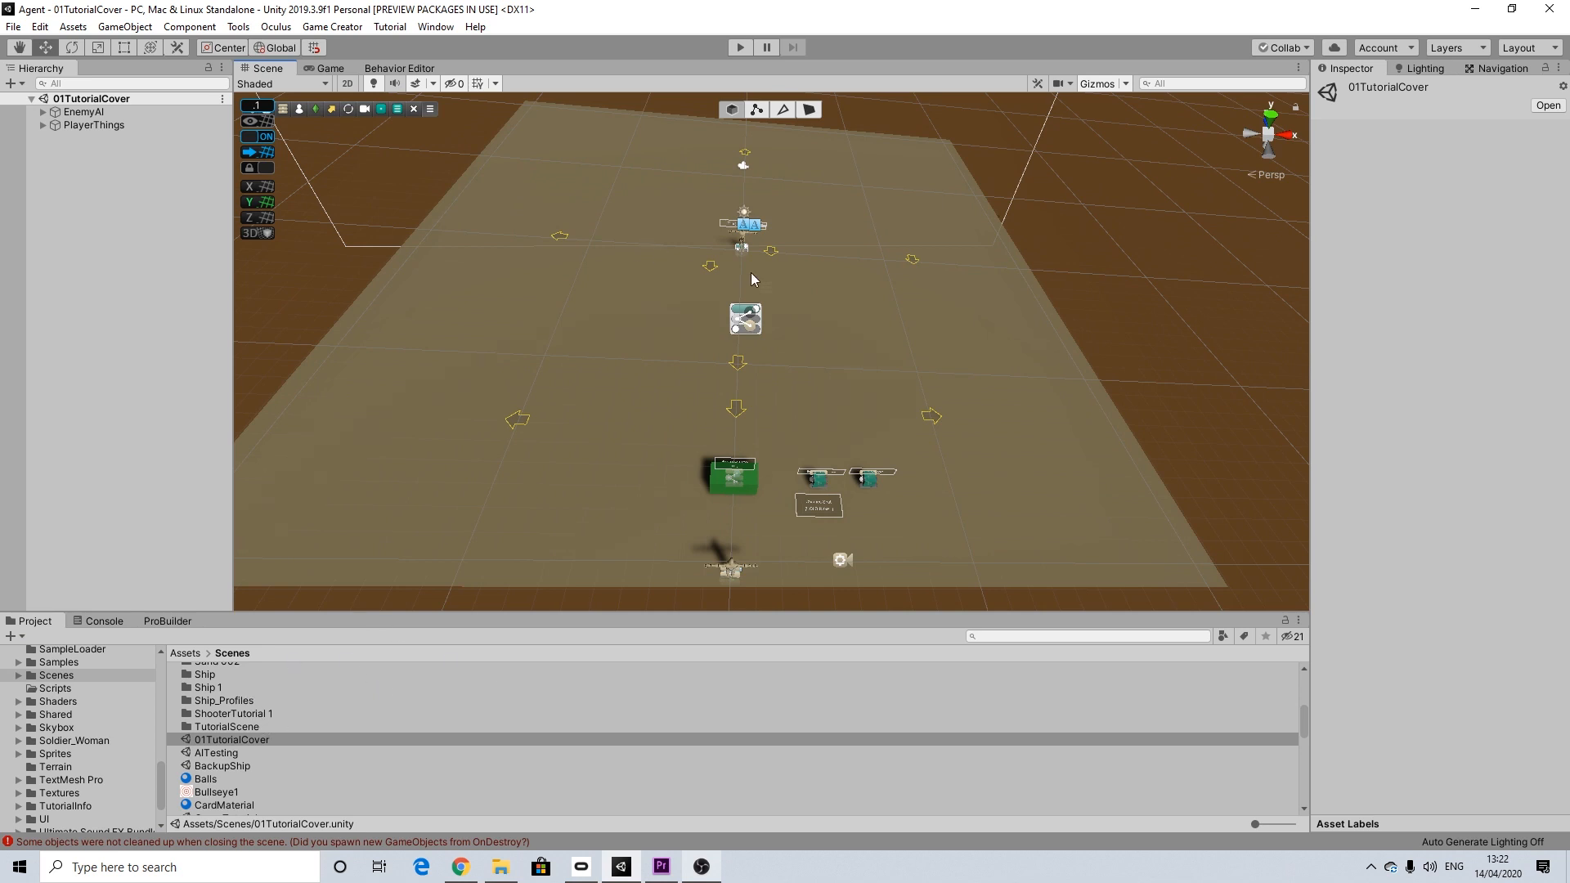
middle_drag(745, 258, 827, 334)
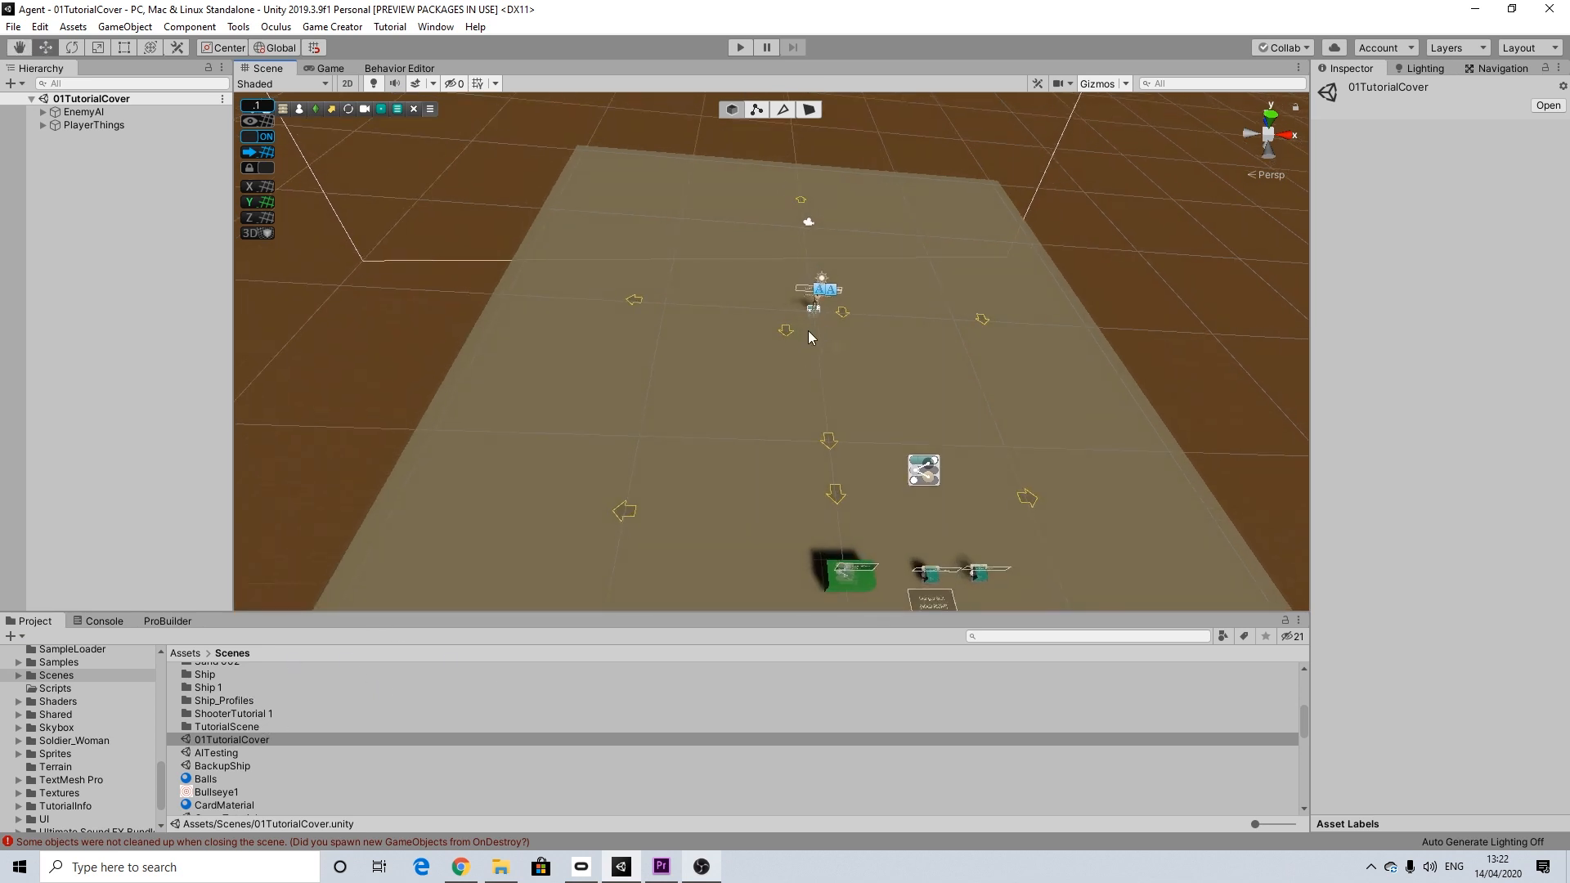
alt+drag(813, 362, 833, 383)
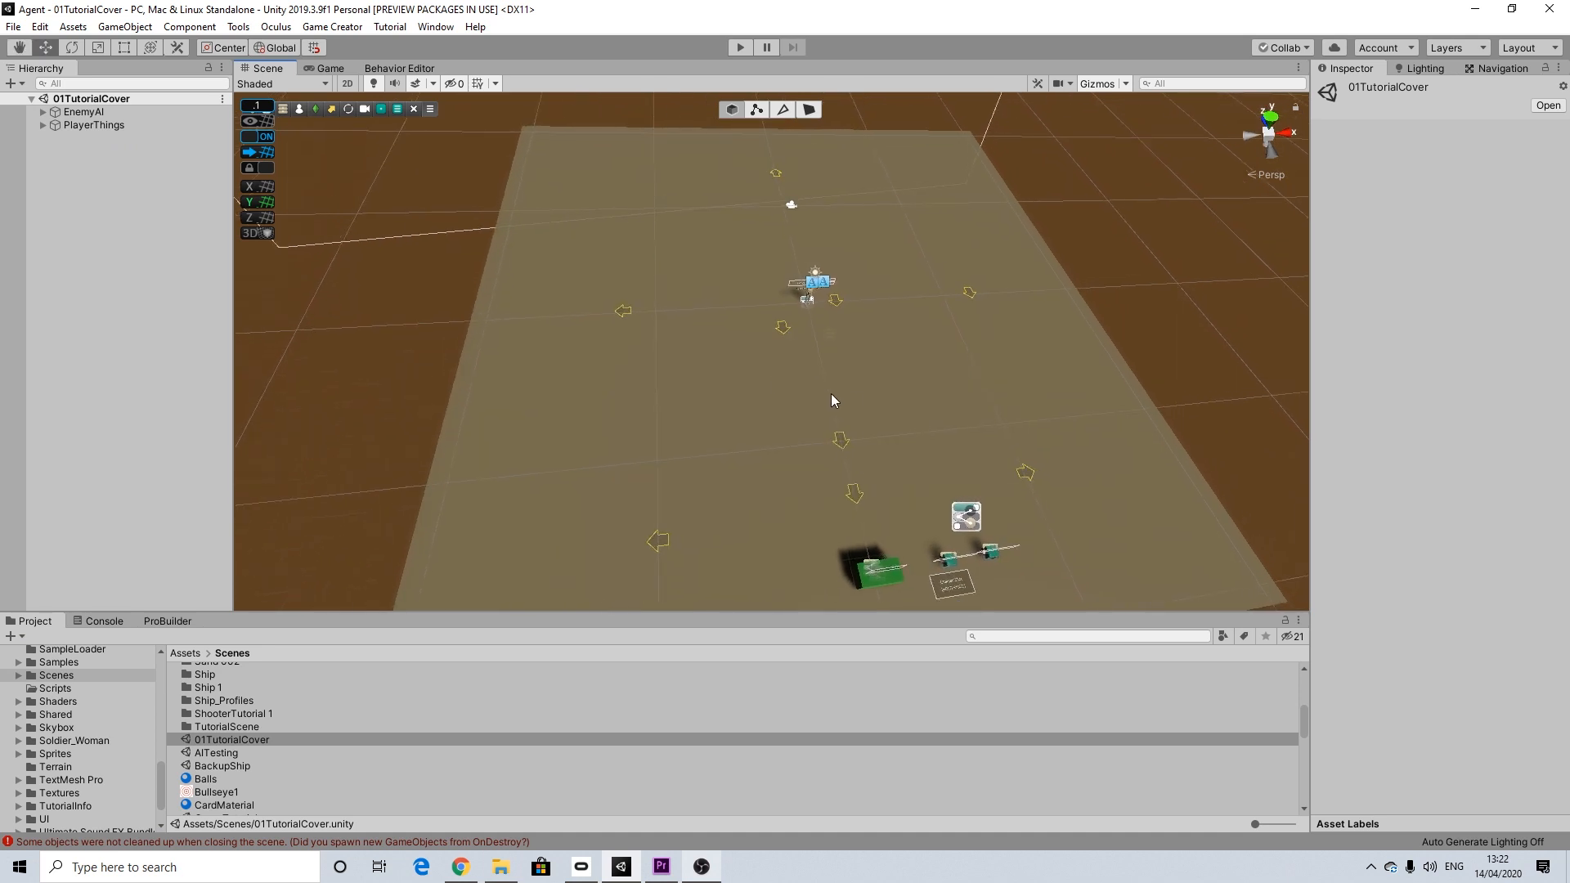
scroll(831, 394, up, 8)
alt+drag(811, 392, 799, 463)
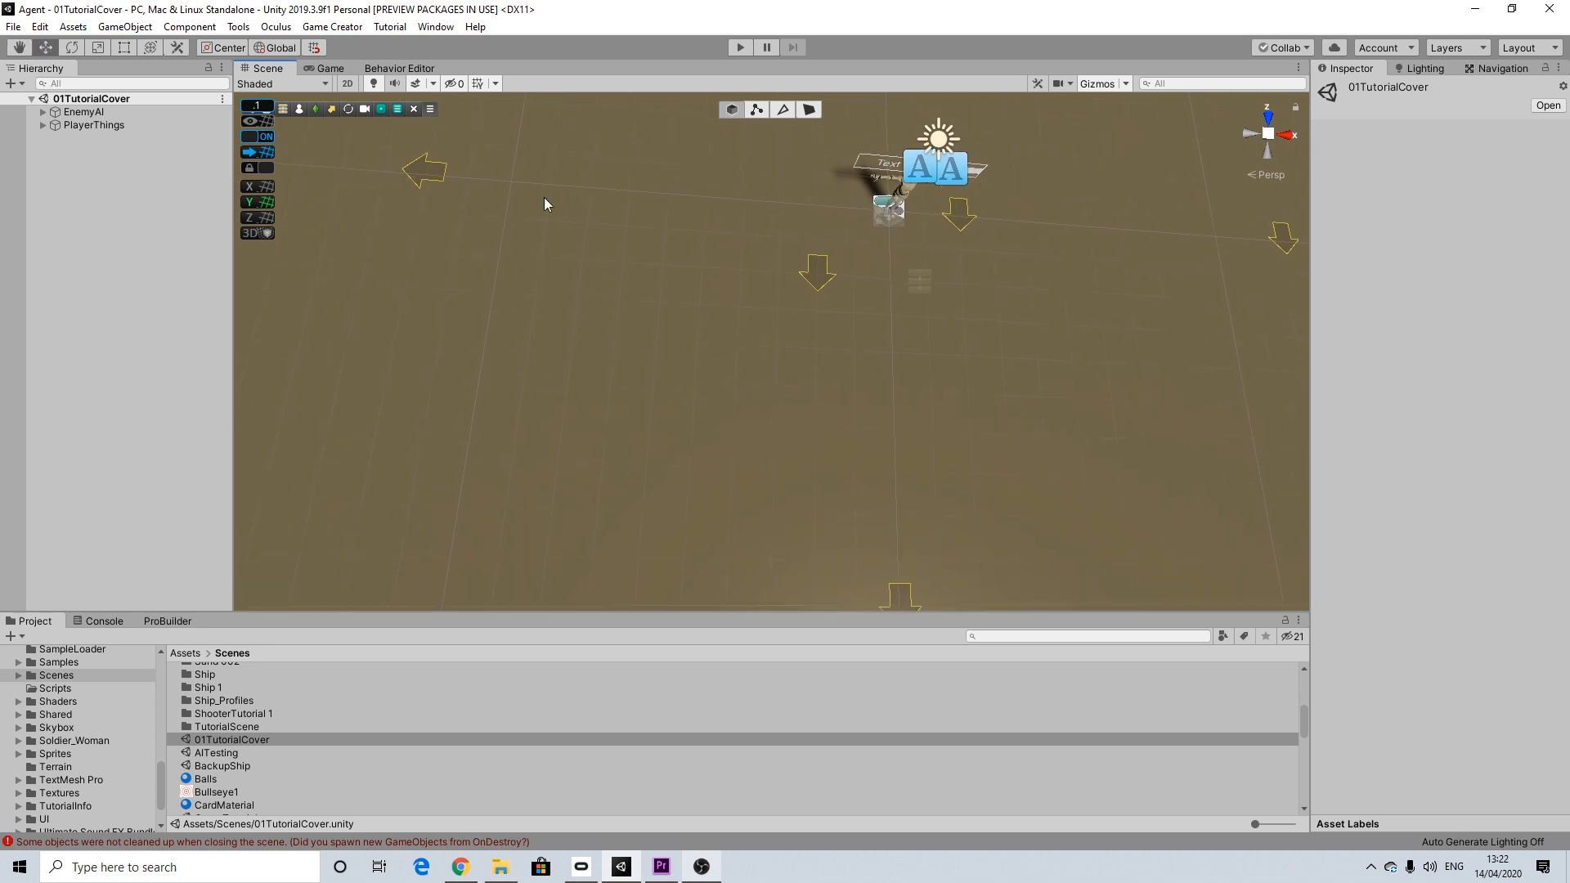
right_click(85, 164)
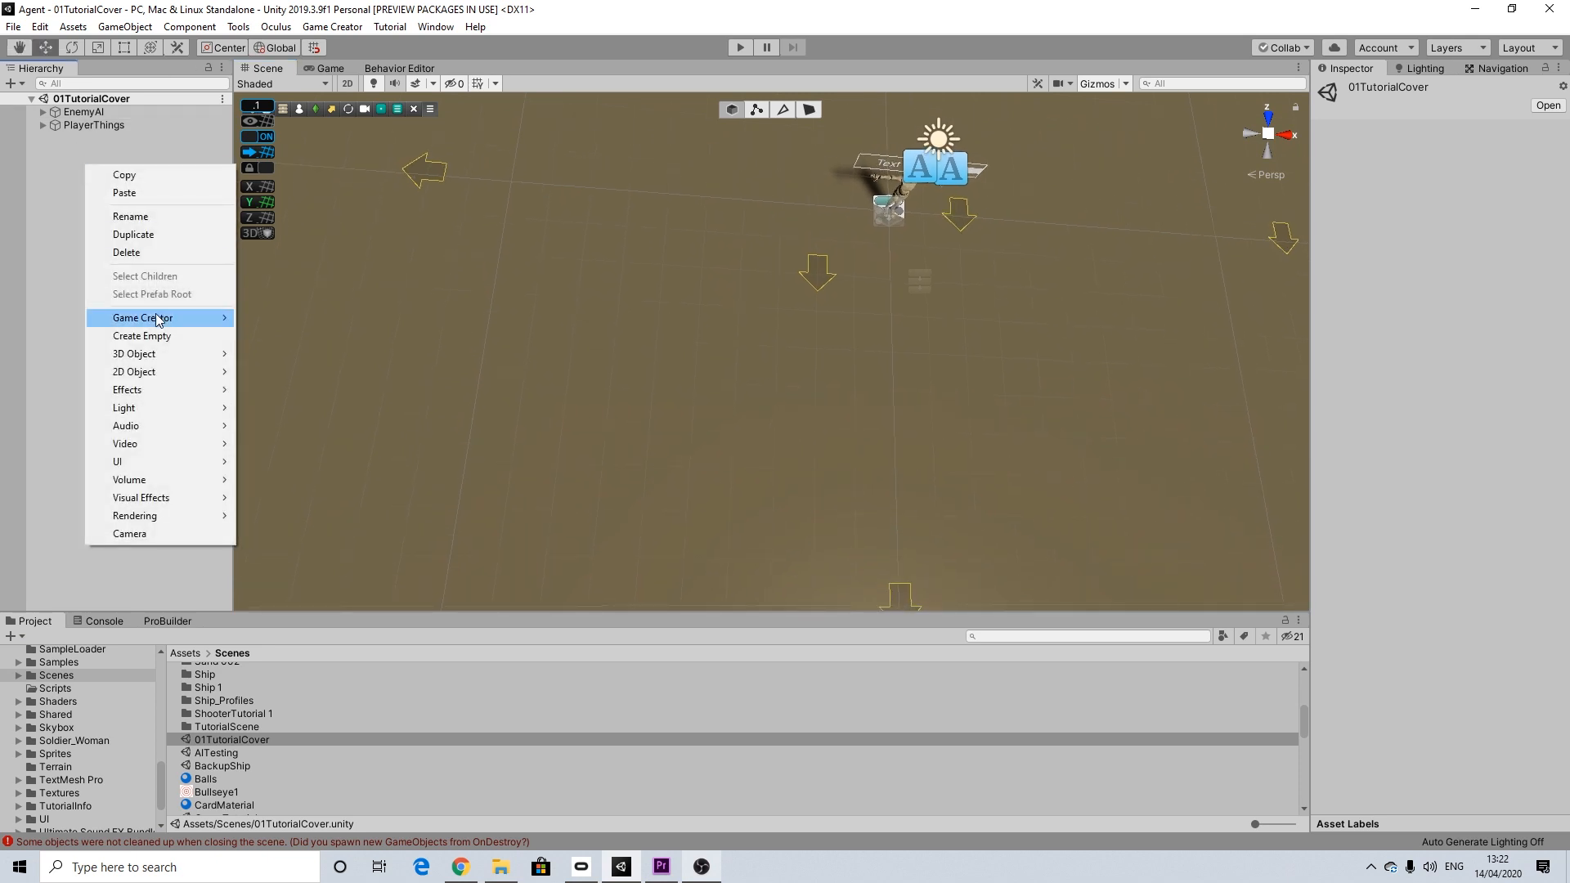
mouse_move(226, 357)
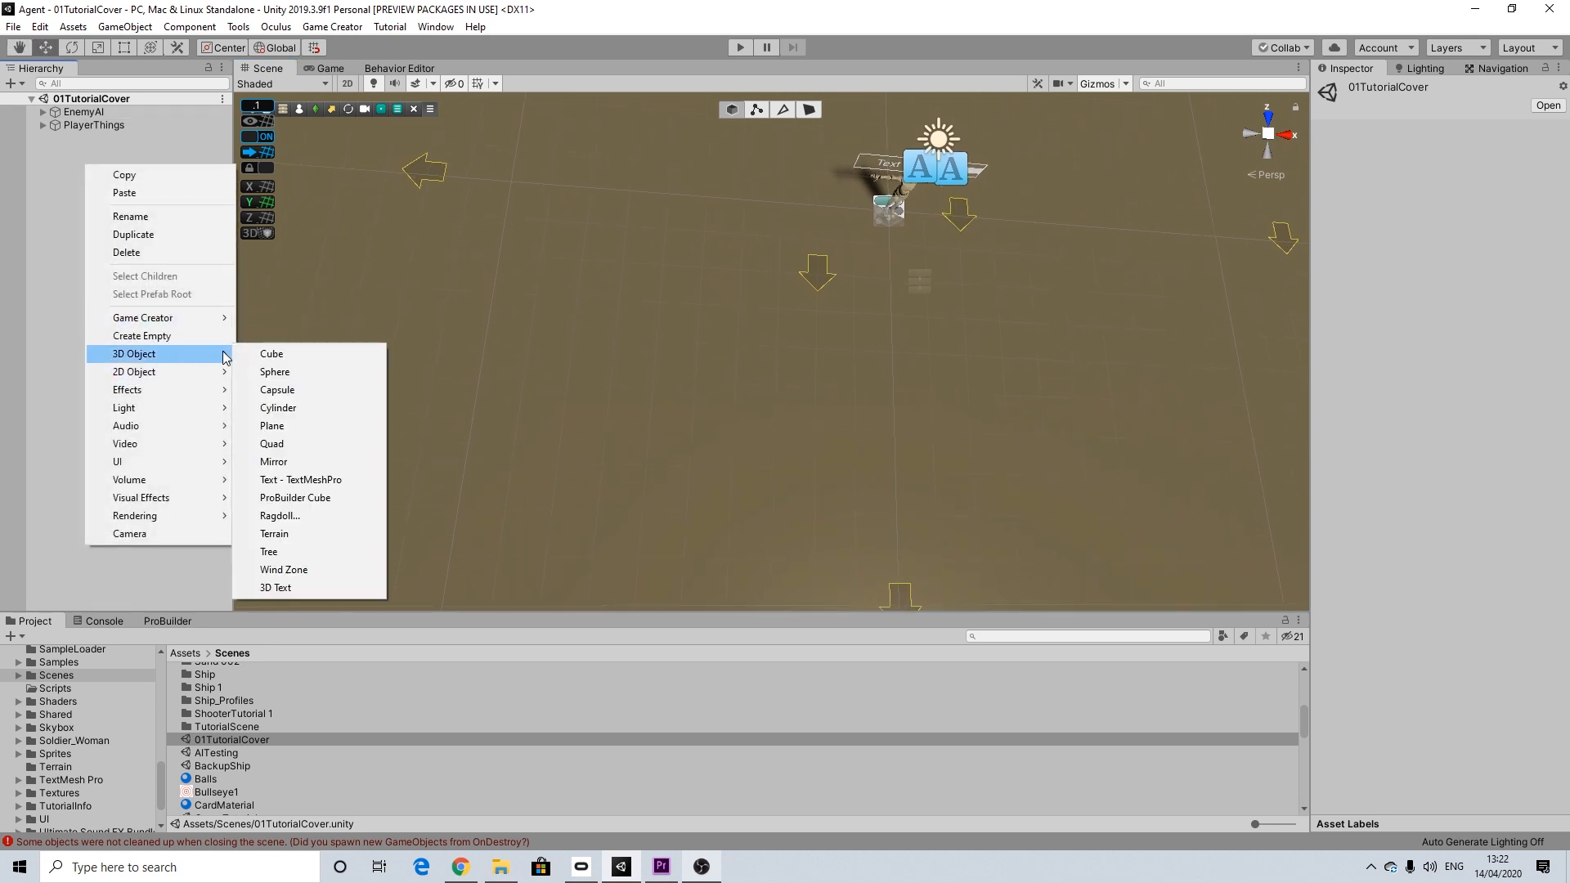
click(273, 357)
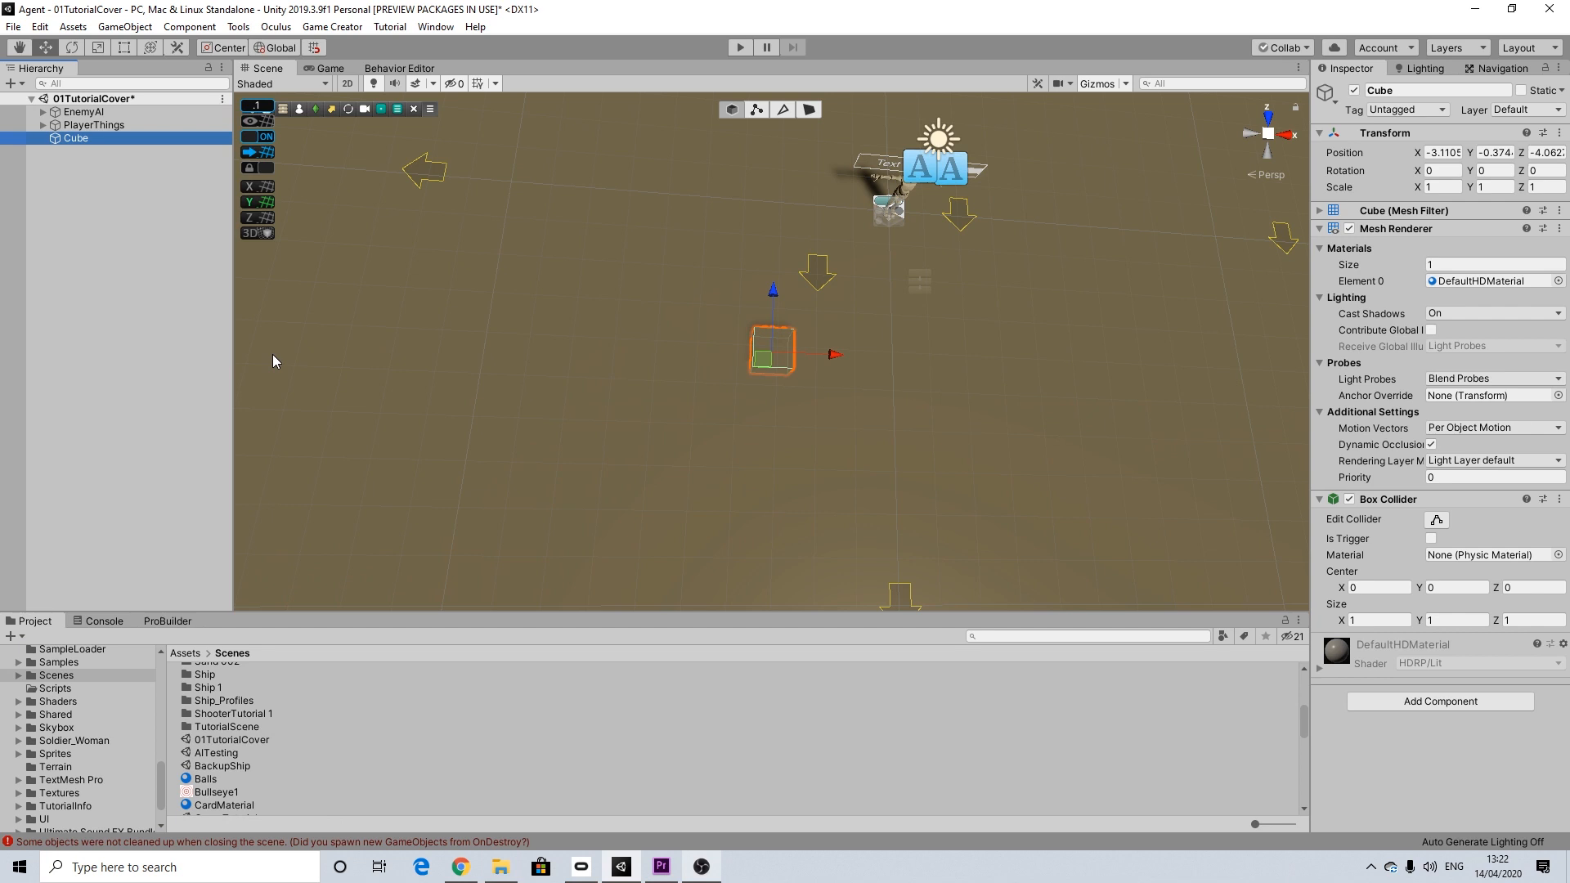
Step: Rename the new cube as Cover01
right_click(69, 139)
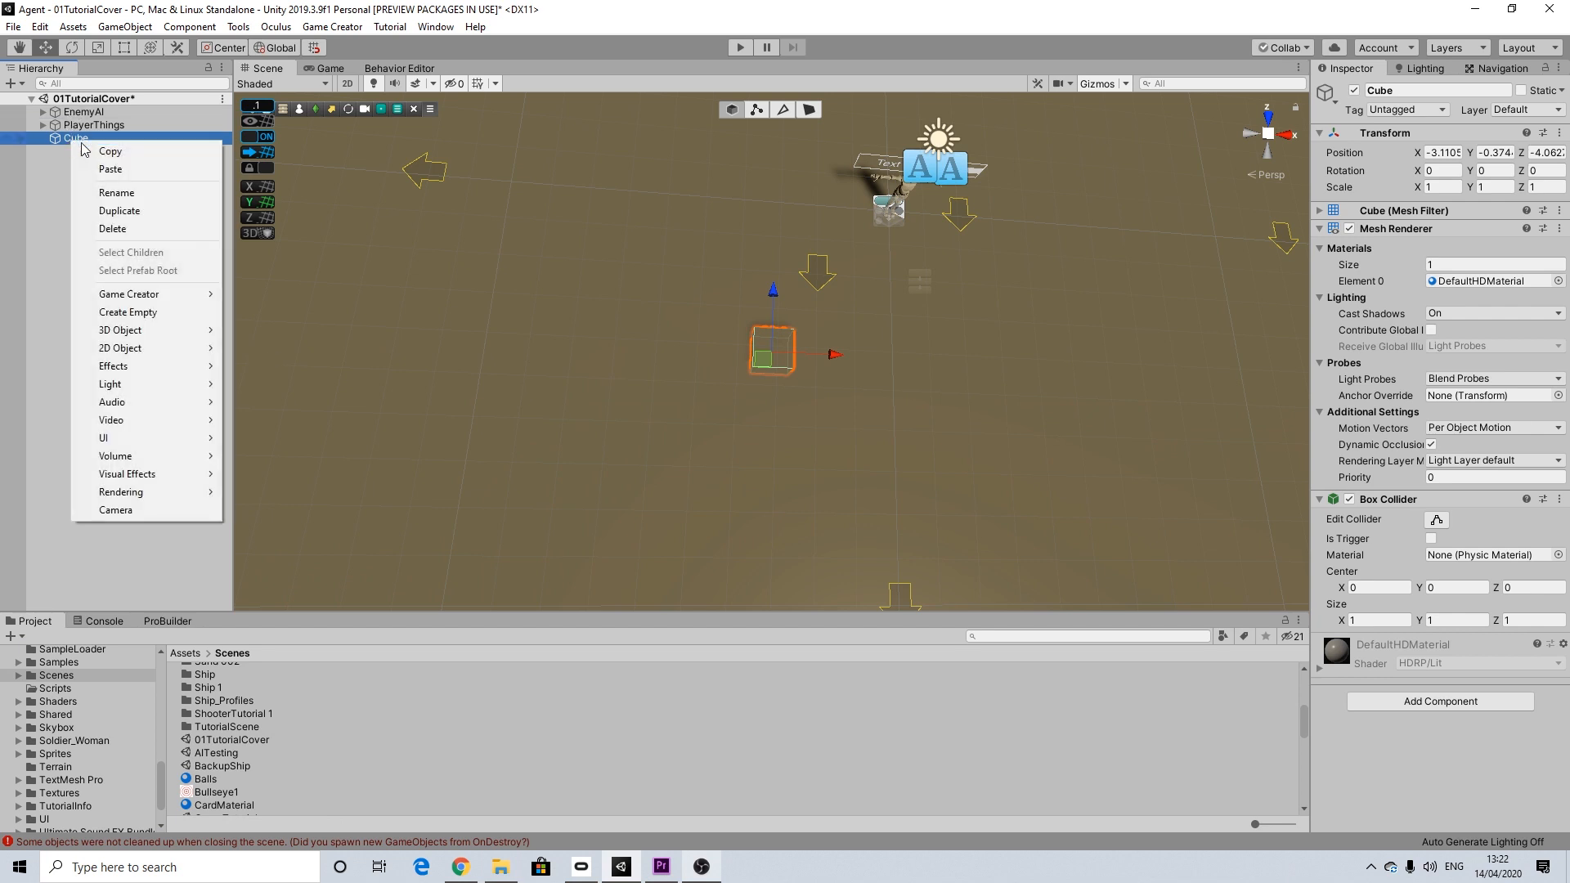
click(131, 195)
text(Cover01)
key(Return)
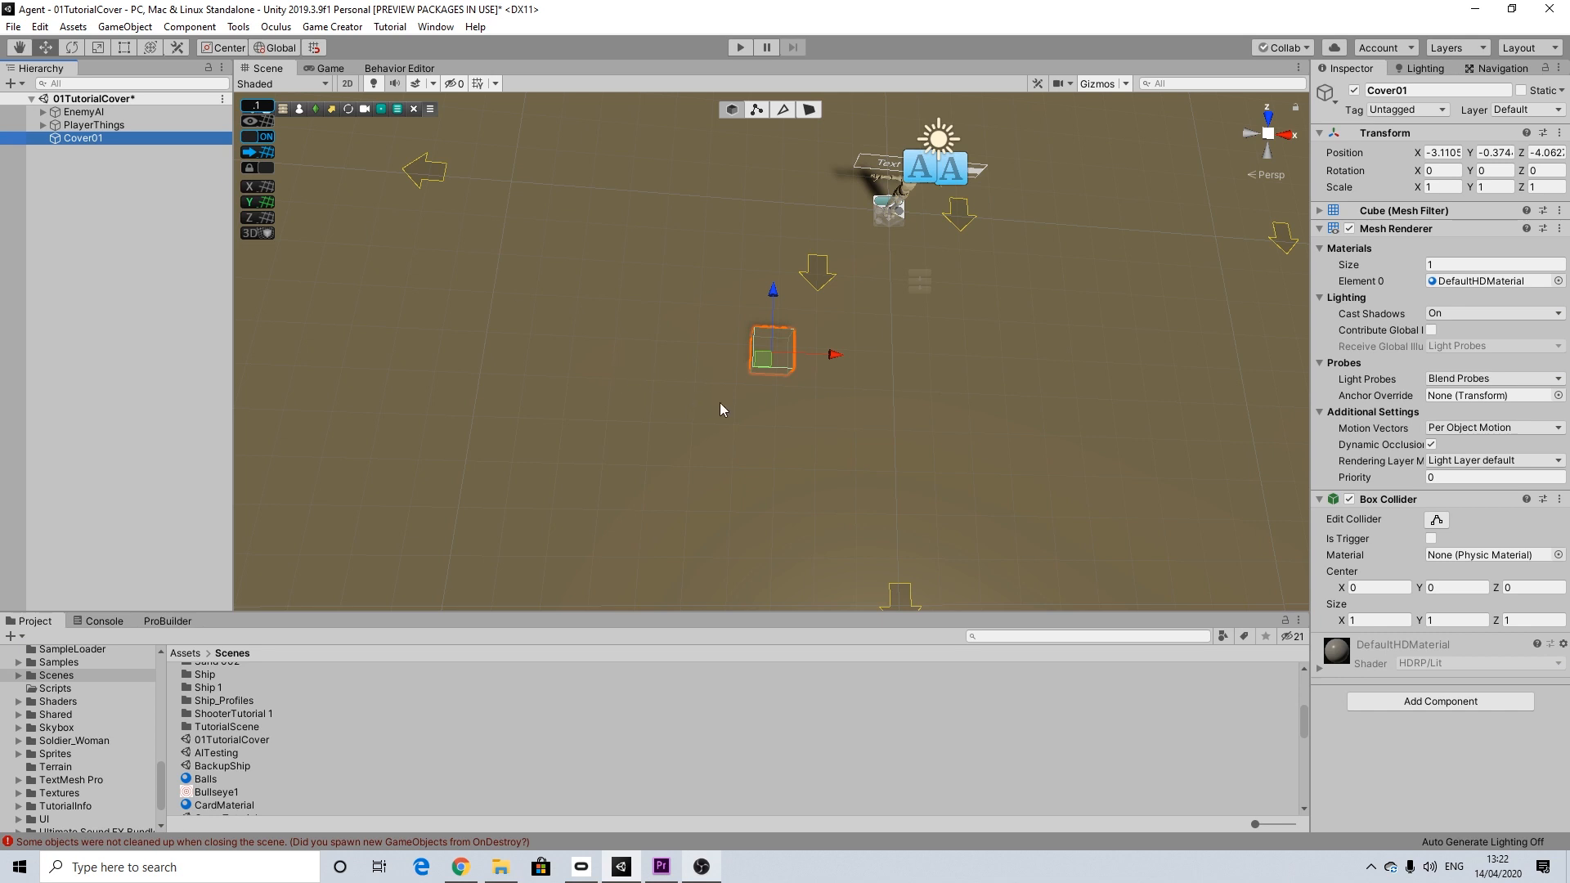
Step: Set Cover01's X scale to 2 and raise it to a Y position of 0.5
alt+drag(792, 394, 783, 233)
click(1440, 187)
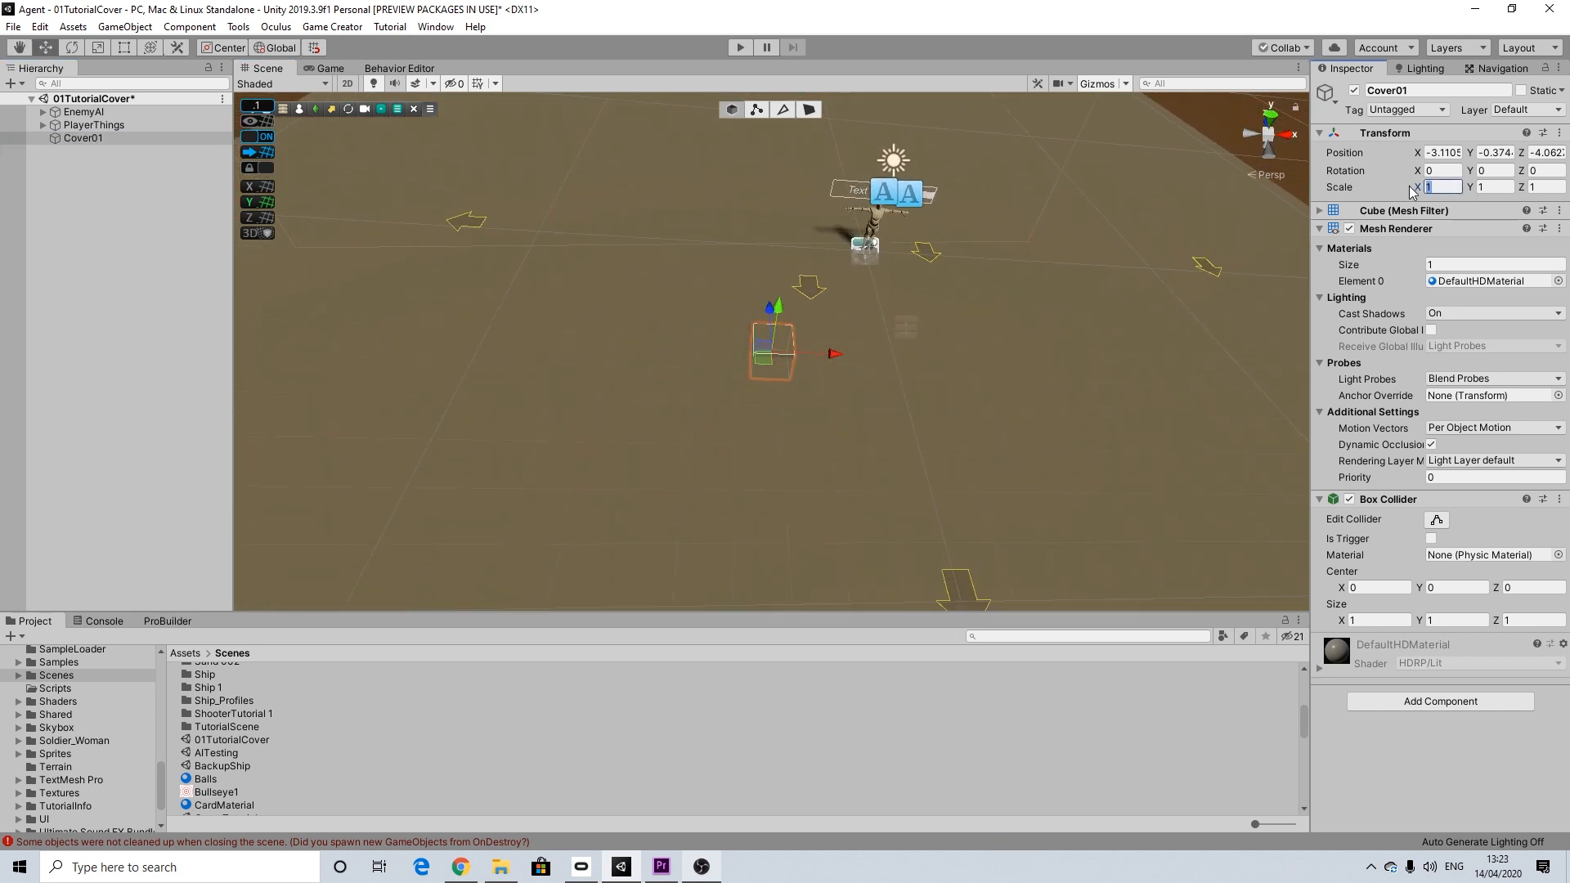
text(2)
alt+drag(817, 325, 607, 563)
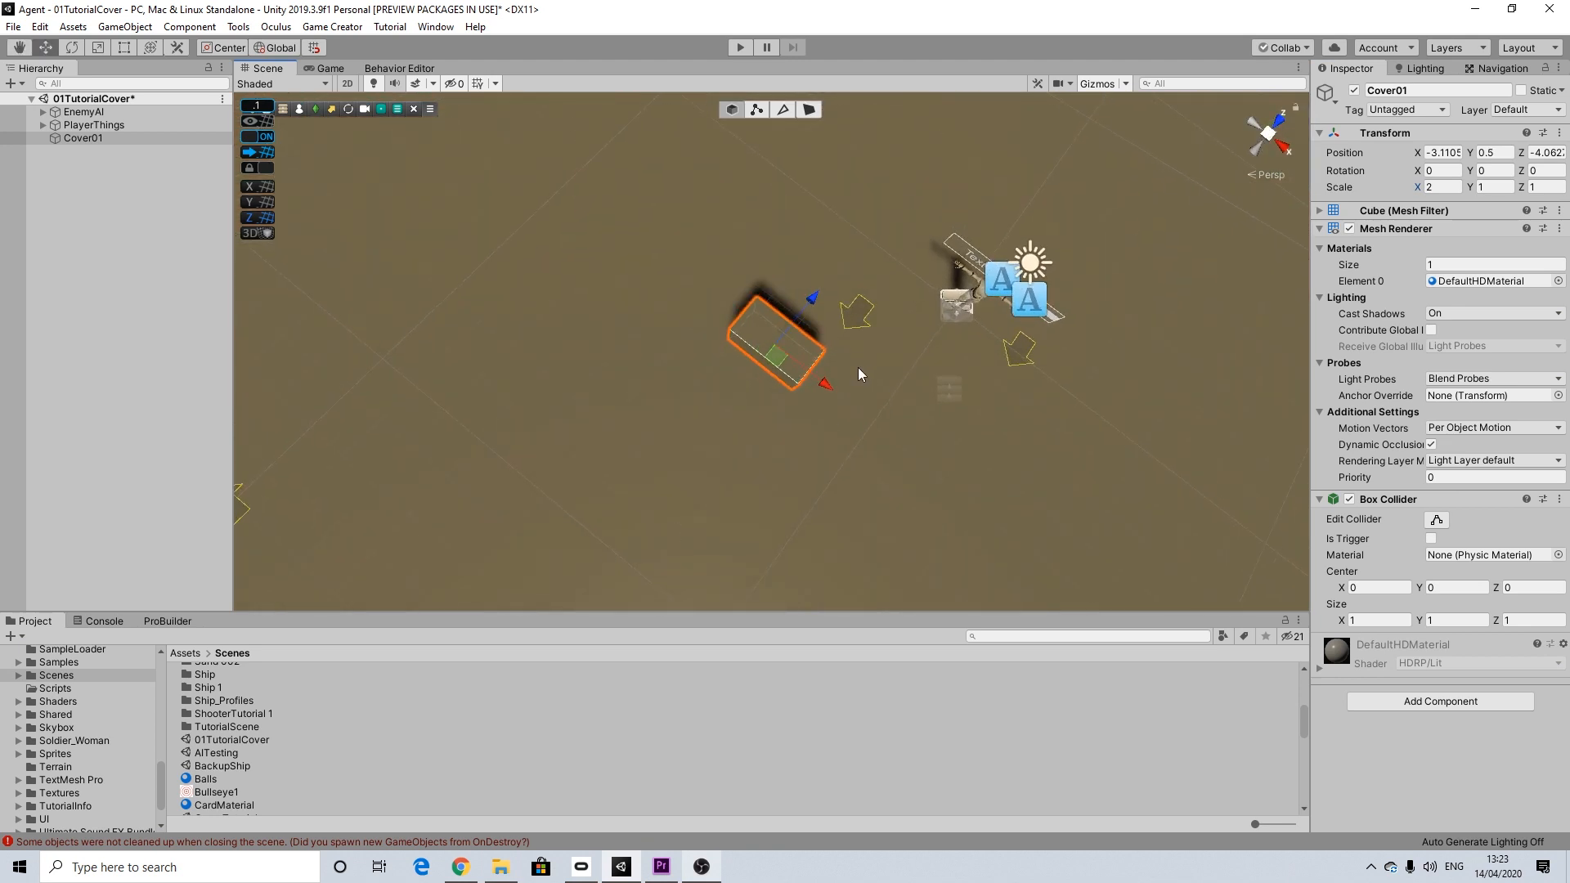
Step: Move Cover01 across the ground to X -5 and Z -5
drag(822, 380, 801, 271)
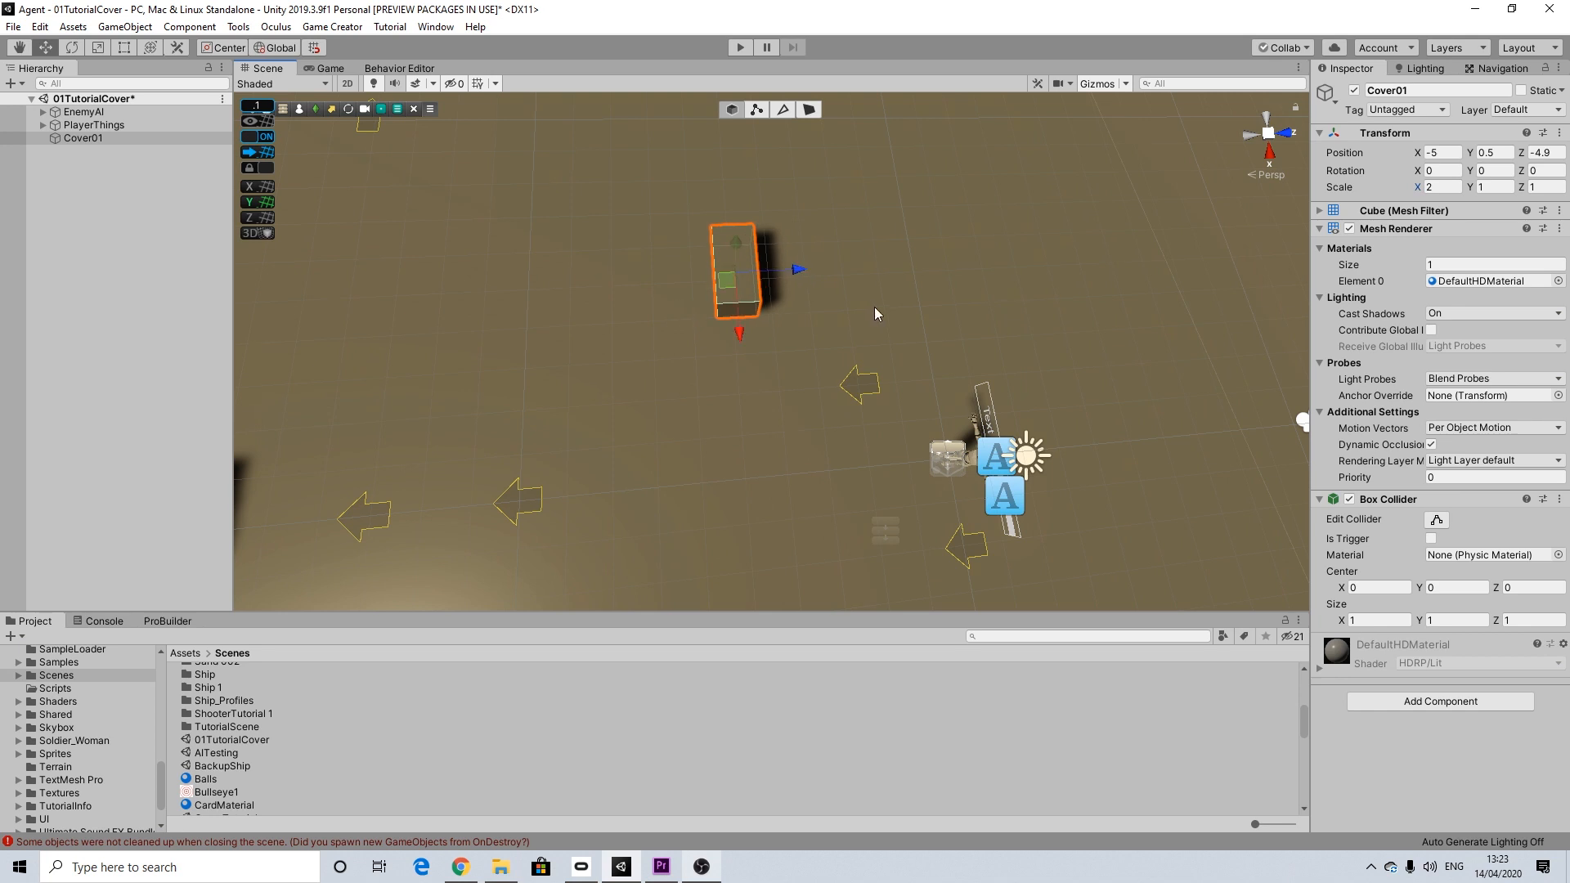
alt+drag(657, 307, 517, 297)
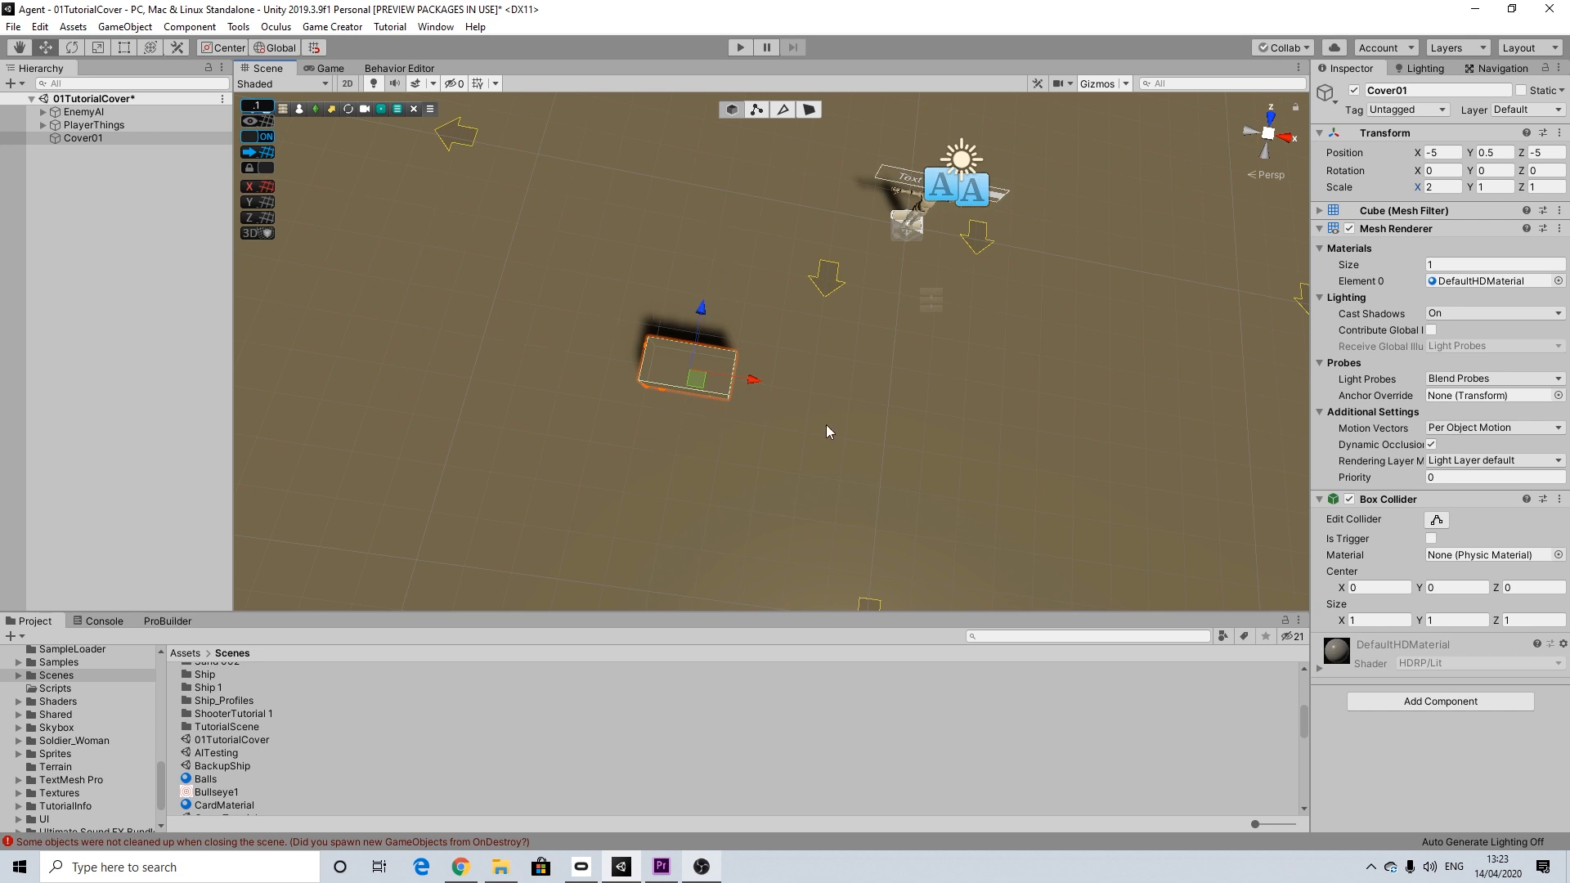
Step: Create an empty child object under Cover01 and rename it as CoverTrigger
alt+drag(737, 415, 768, 299)
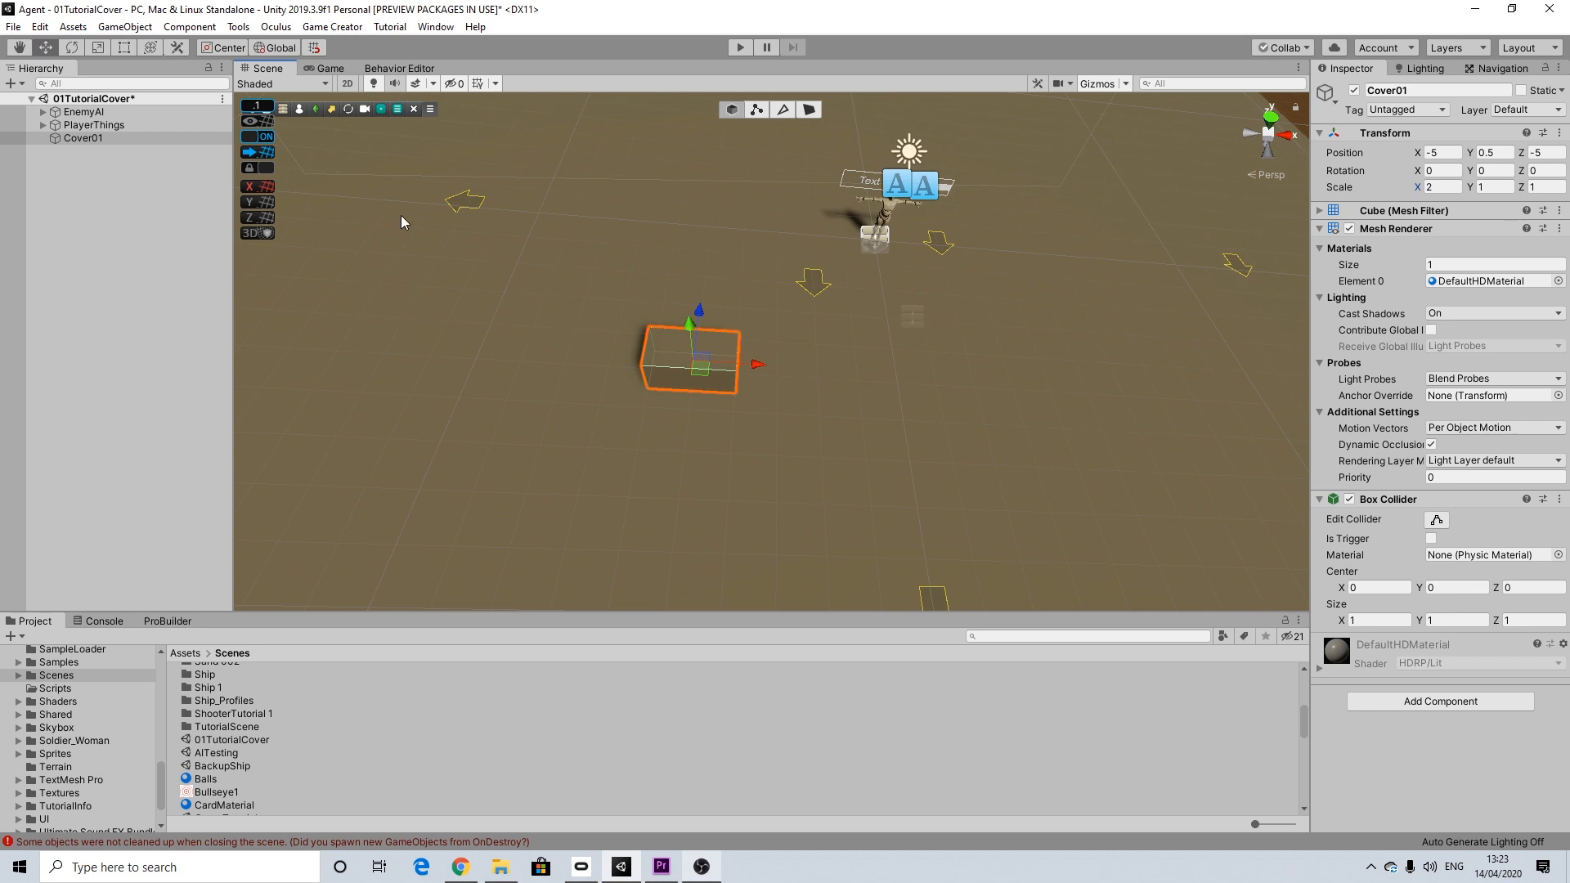
right_click(94, 137)
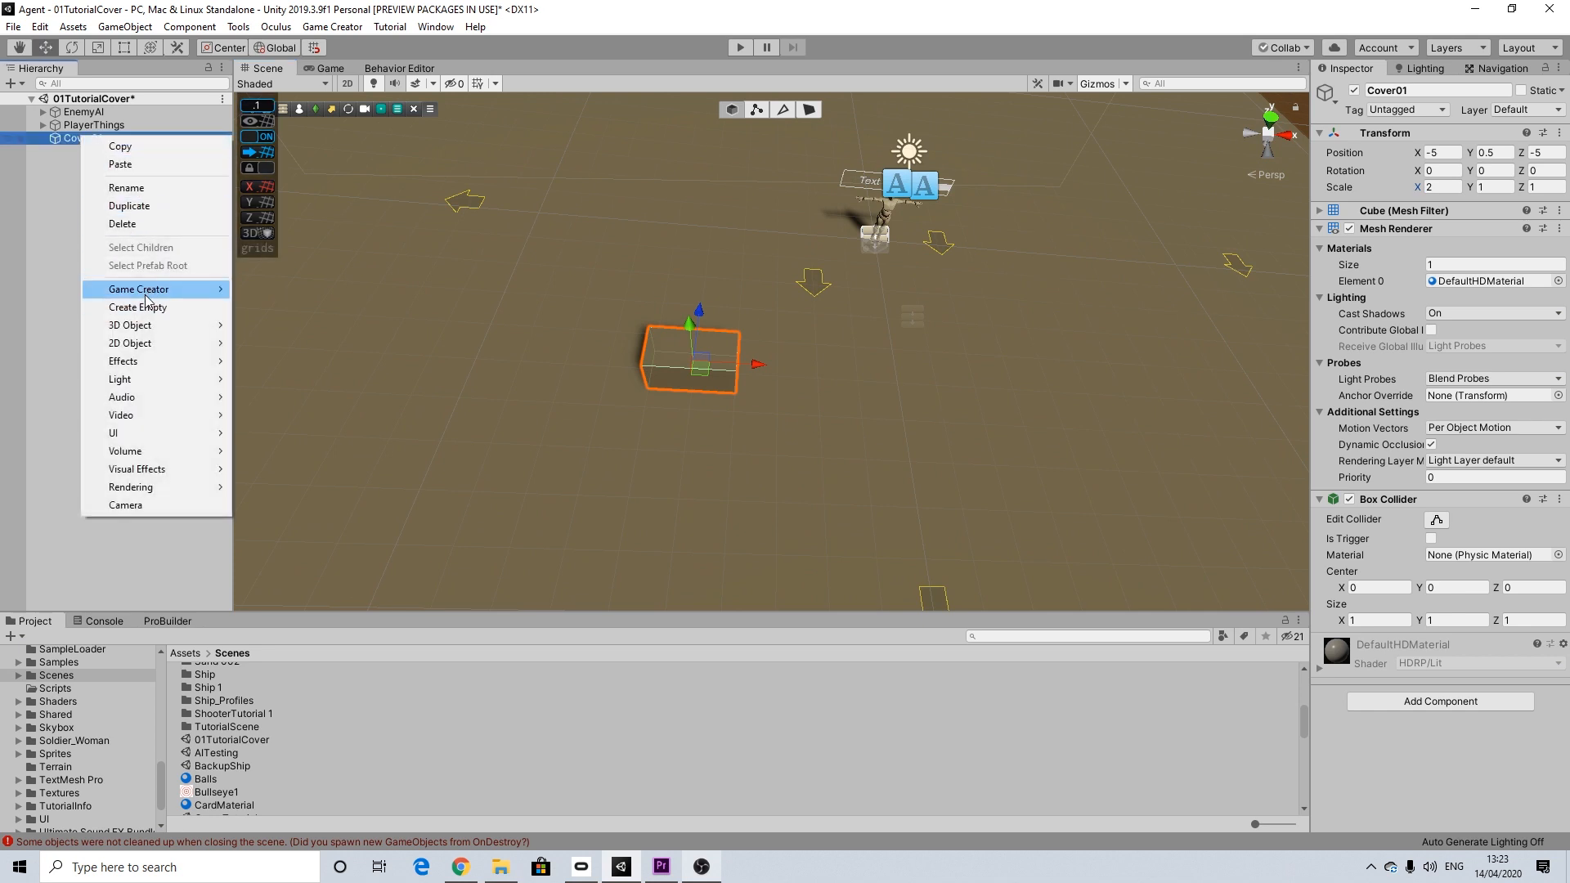
click(141, 306)
right_click(86, 153)
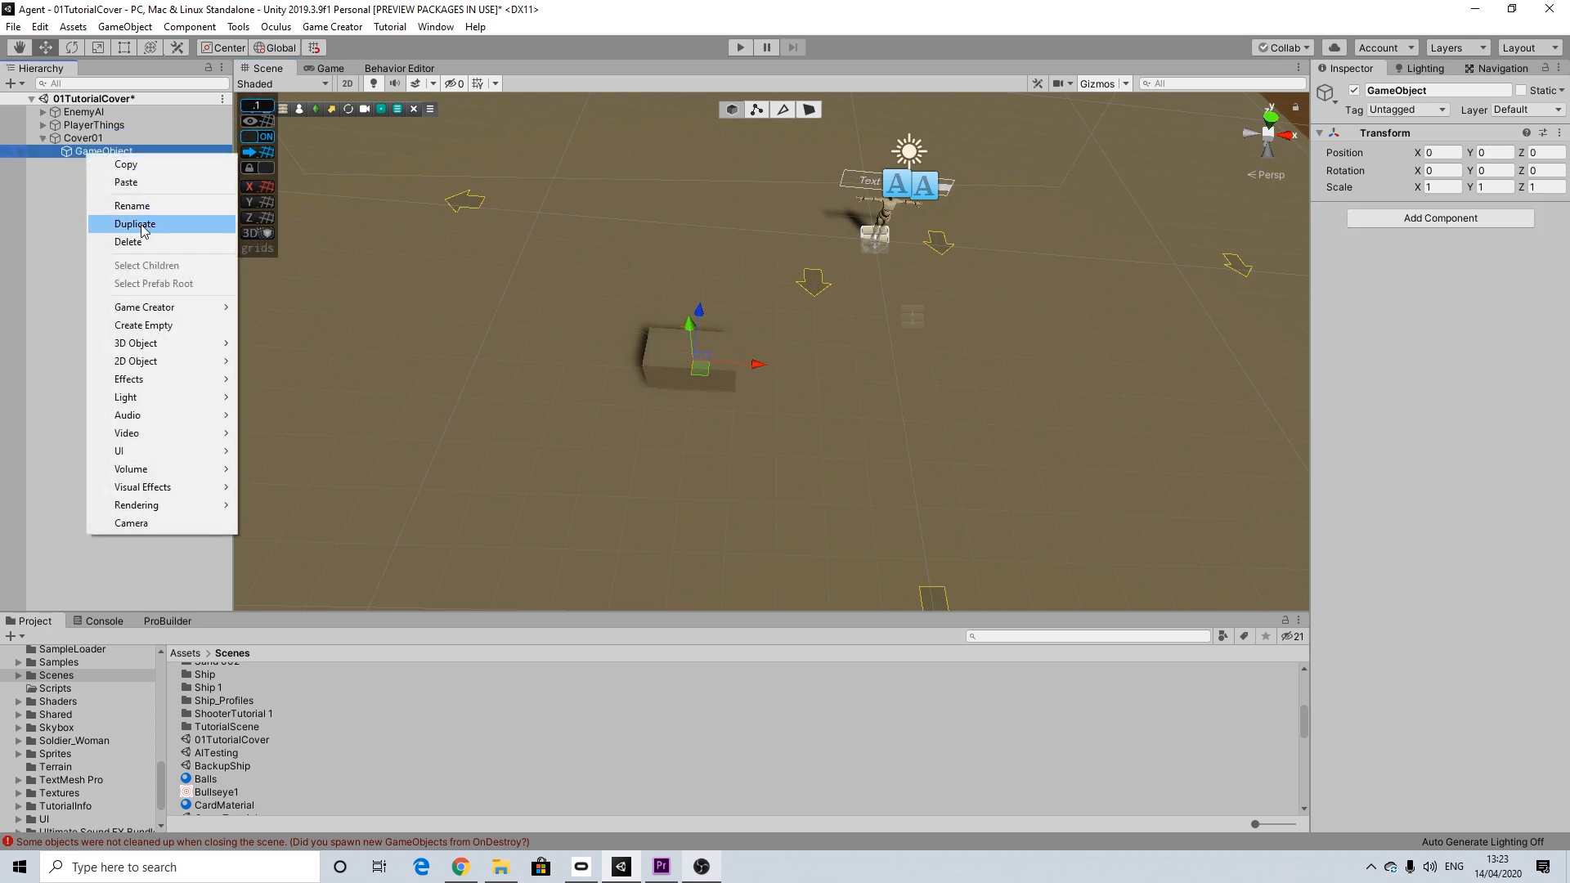
click(134, 206)
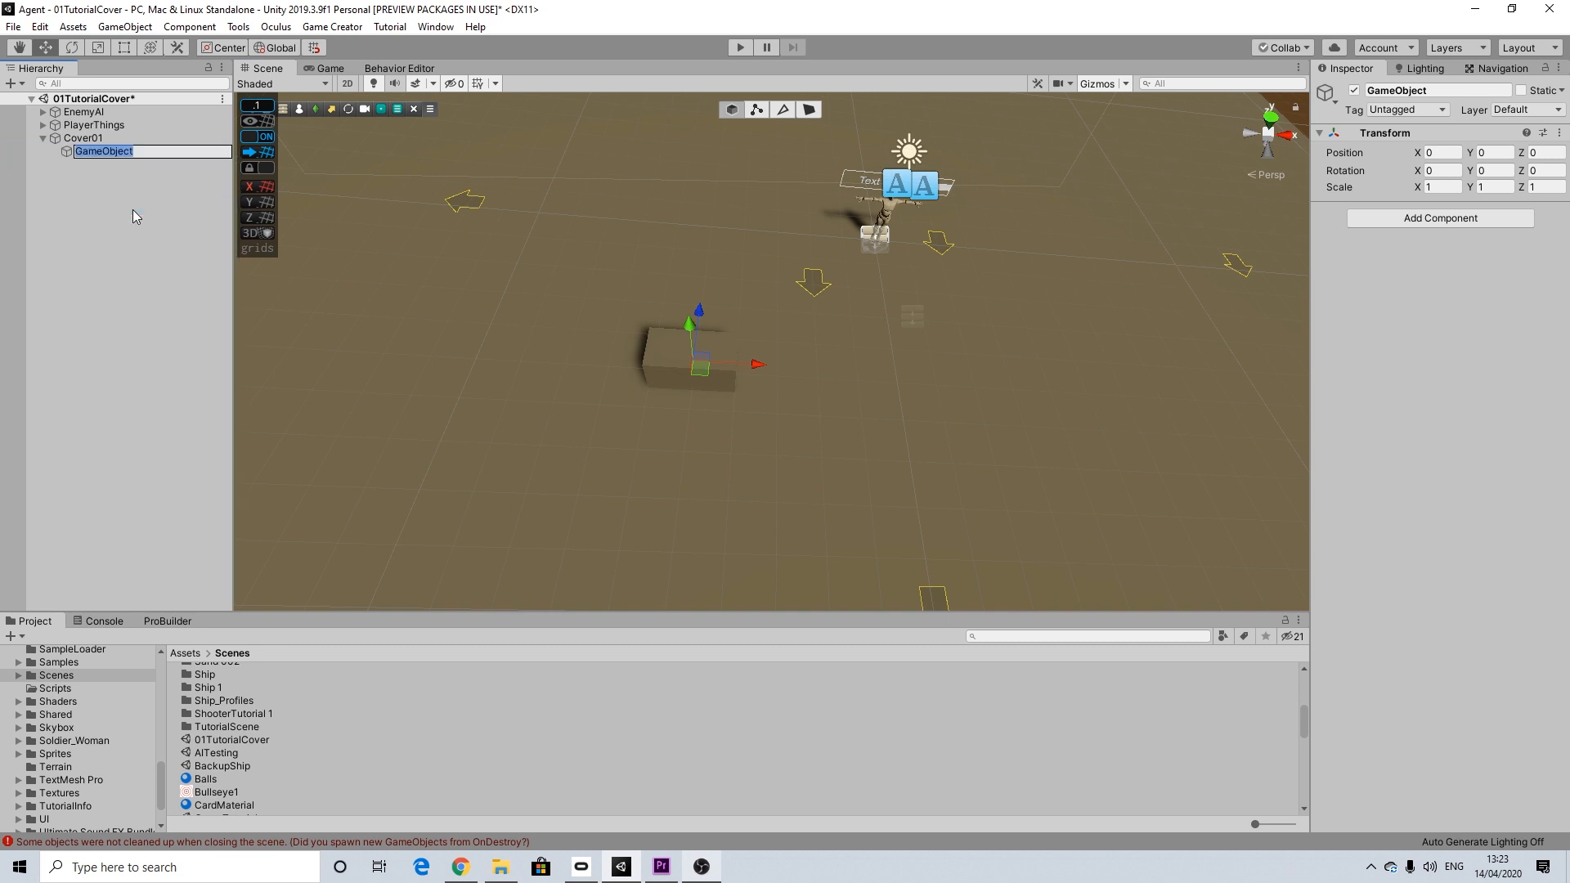
text(CoverTrigger)
key(Return)
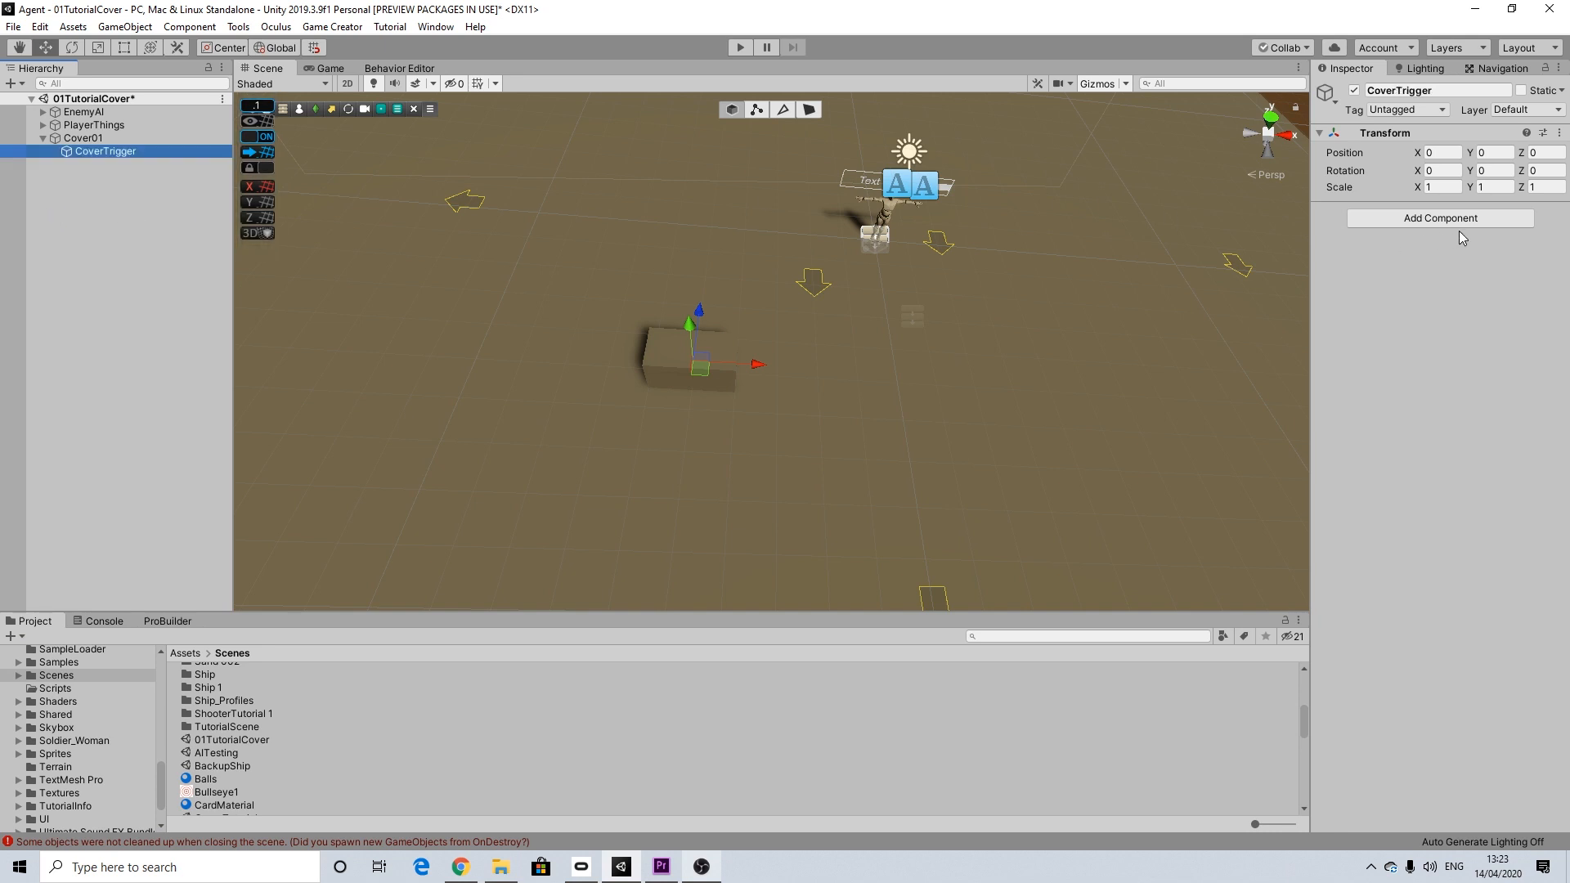
Step: Add a Box Collider component to CoverTrigger and enable its Is Trigger option
click(1458, 224)
text(bo)
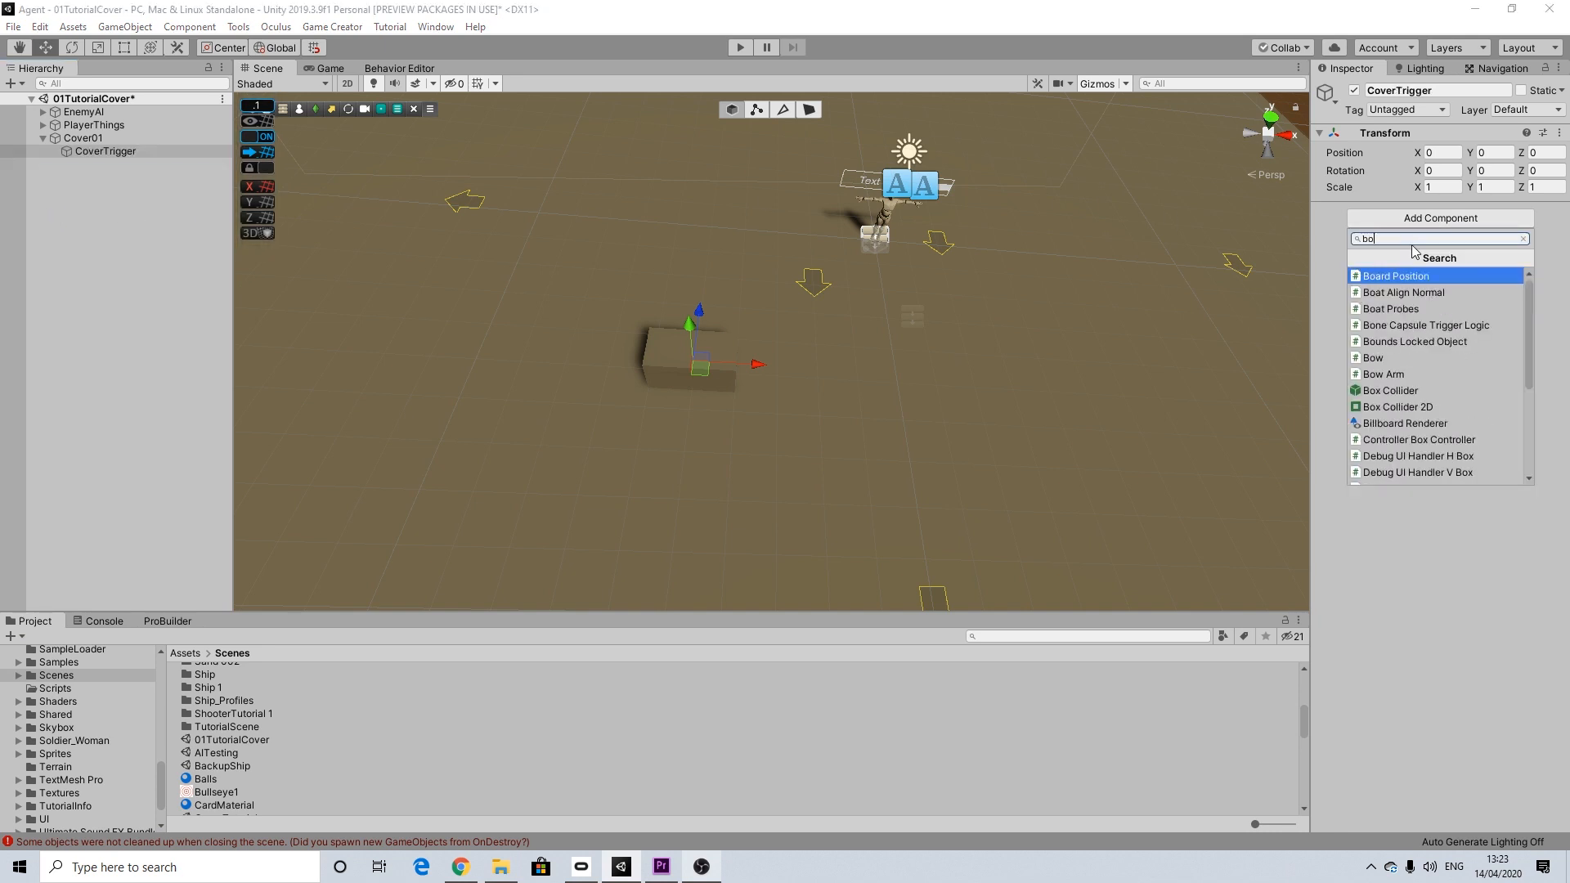
text(x)
click(1387, 278)
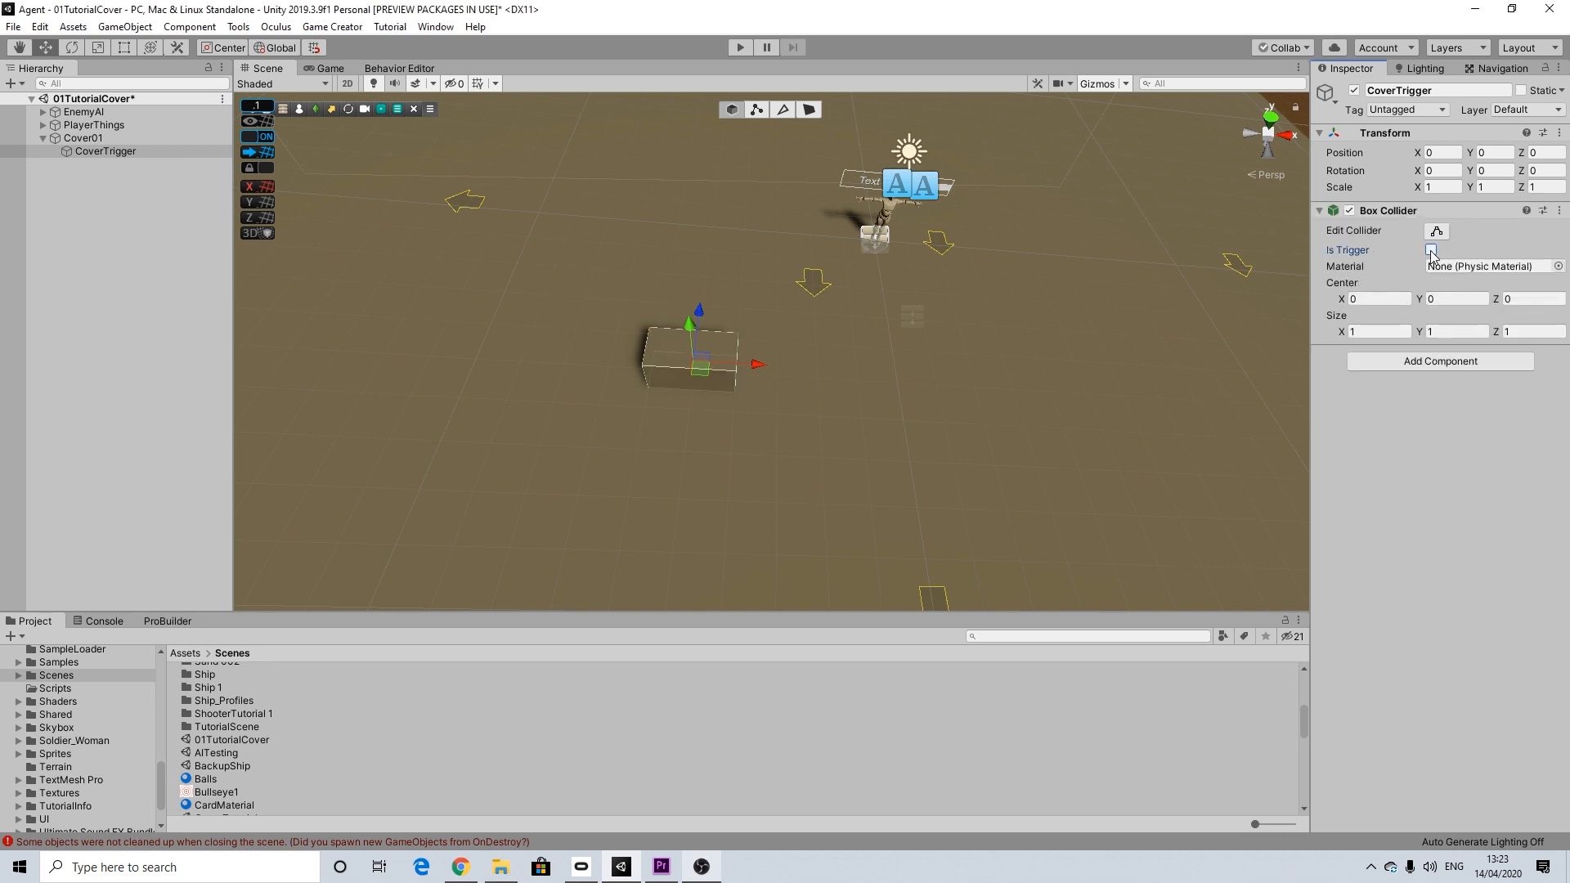
Step: Set the CoverTrigger box collider's size to 5 in X and 10 in Z
click(1379, 331)
text(5)
click(1528, 335)
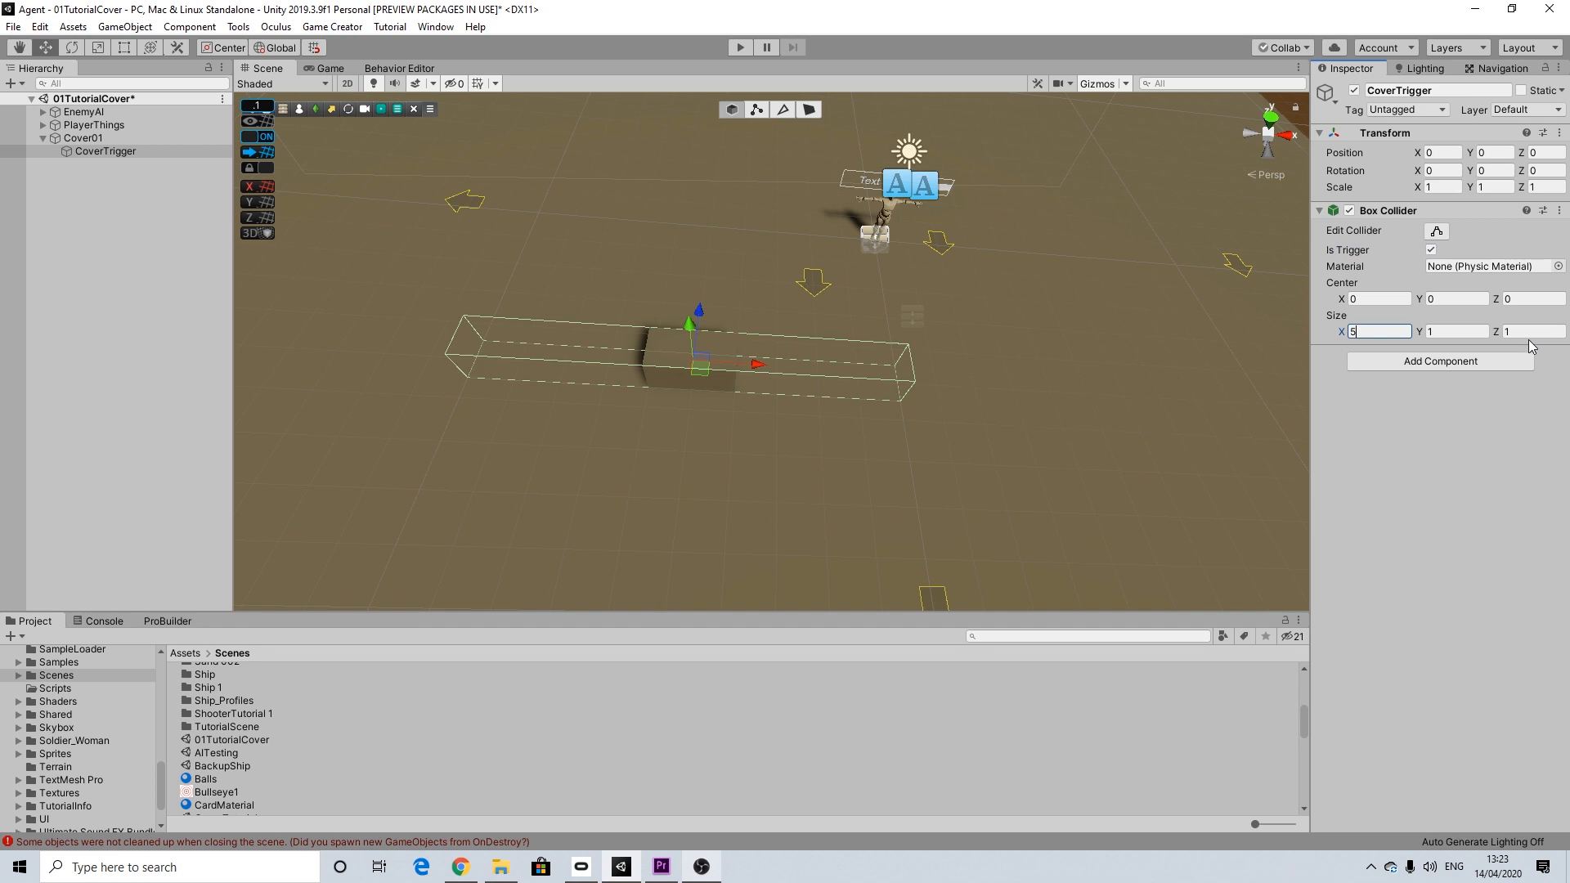
text(10)
alt+drag(676, 346, 731, 277)
Step: Add a Trigger component to CoverTrigger and change its event to On Trigger Enter
click(1432, 364)
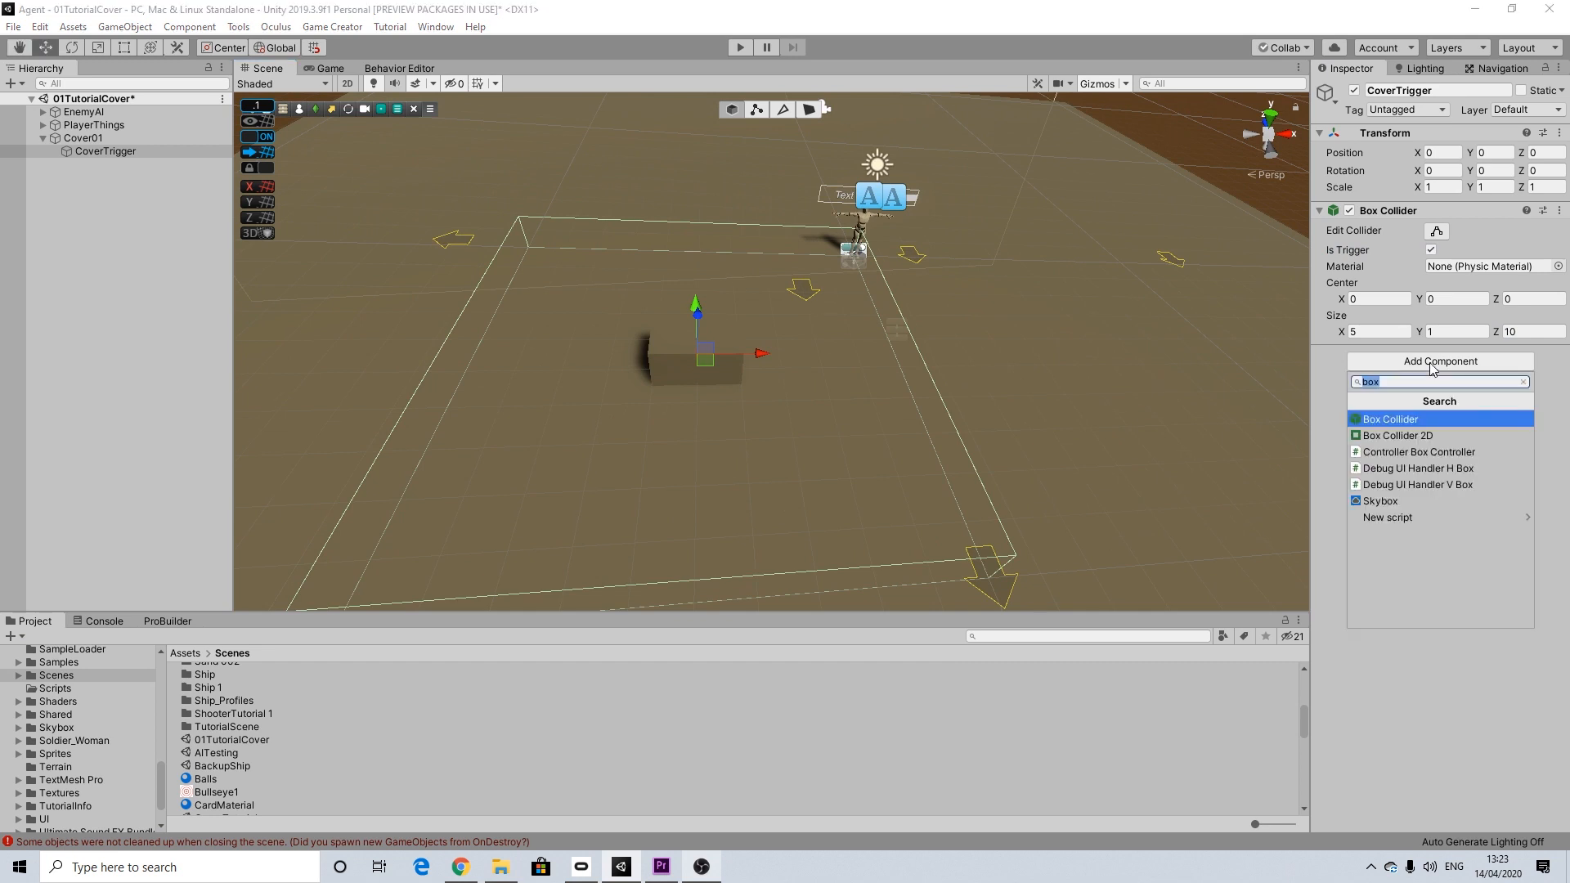
text(trig)
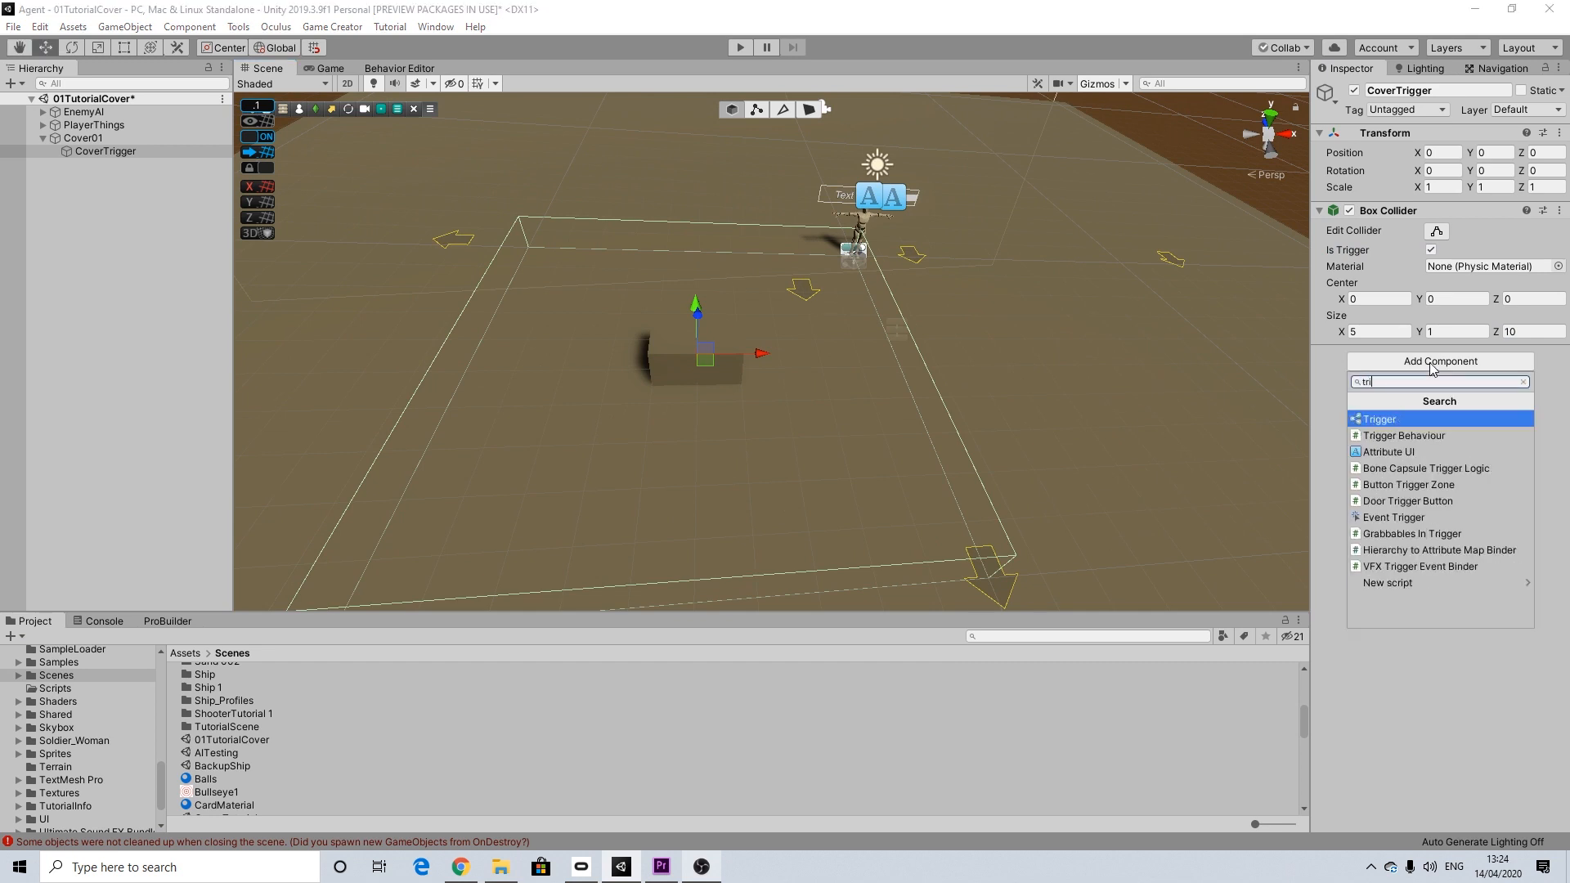
click(1379, 417)
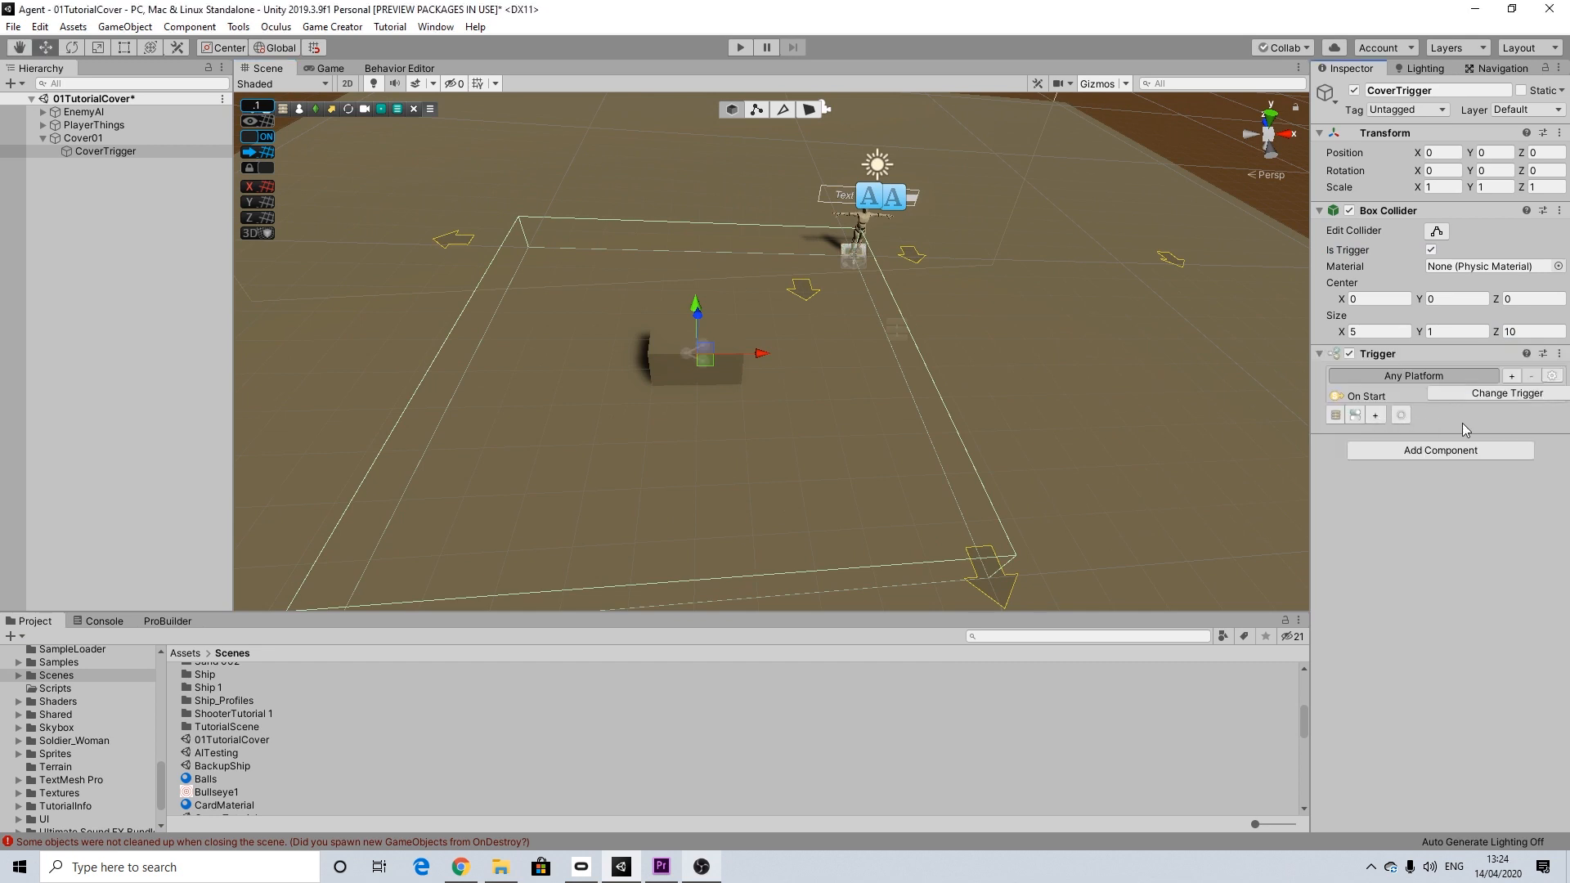
click(1482, 397)
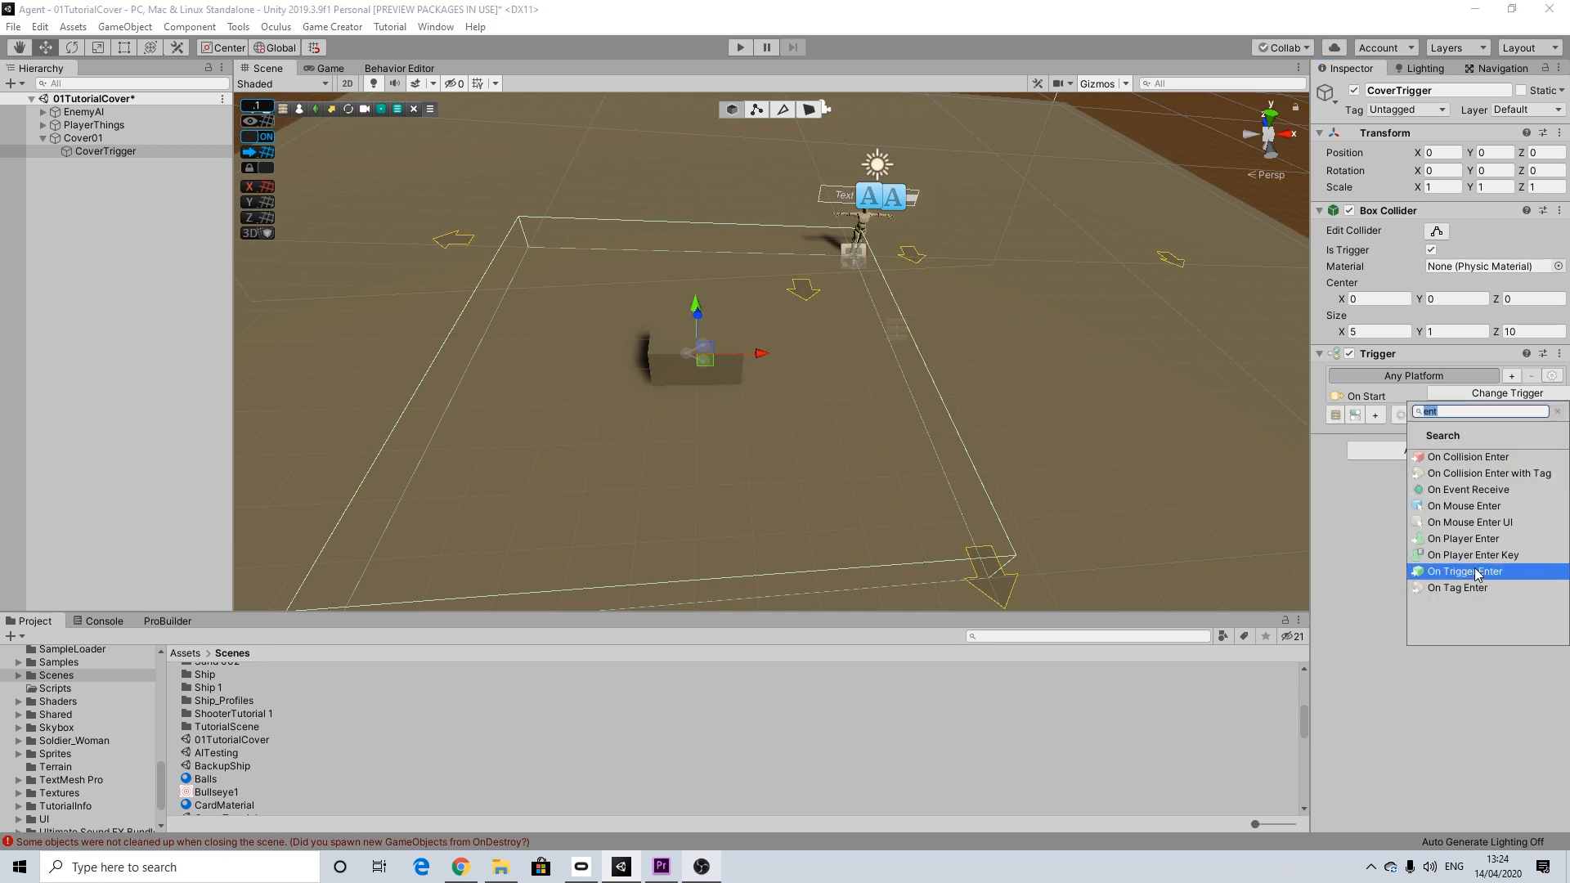
click(1473, 566)
Step: Assign EnemyAI's Character as the trigger's Other Collider and attach a new Actions object to the trigger
click(43, 112)
drag(1450, 427, 1499, 450)
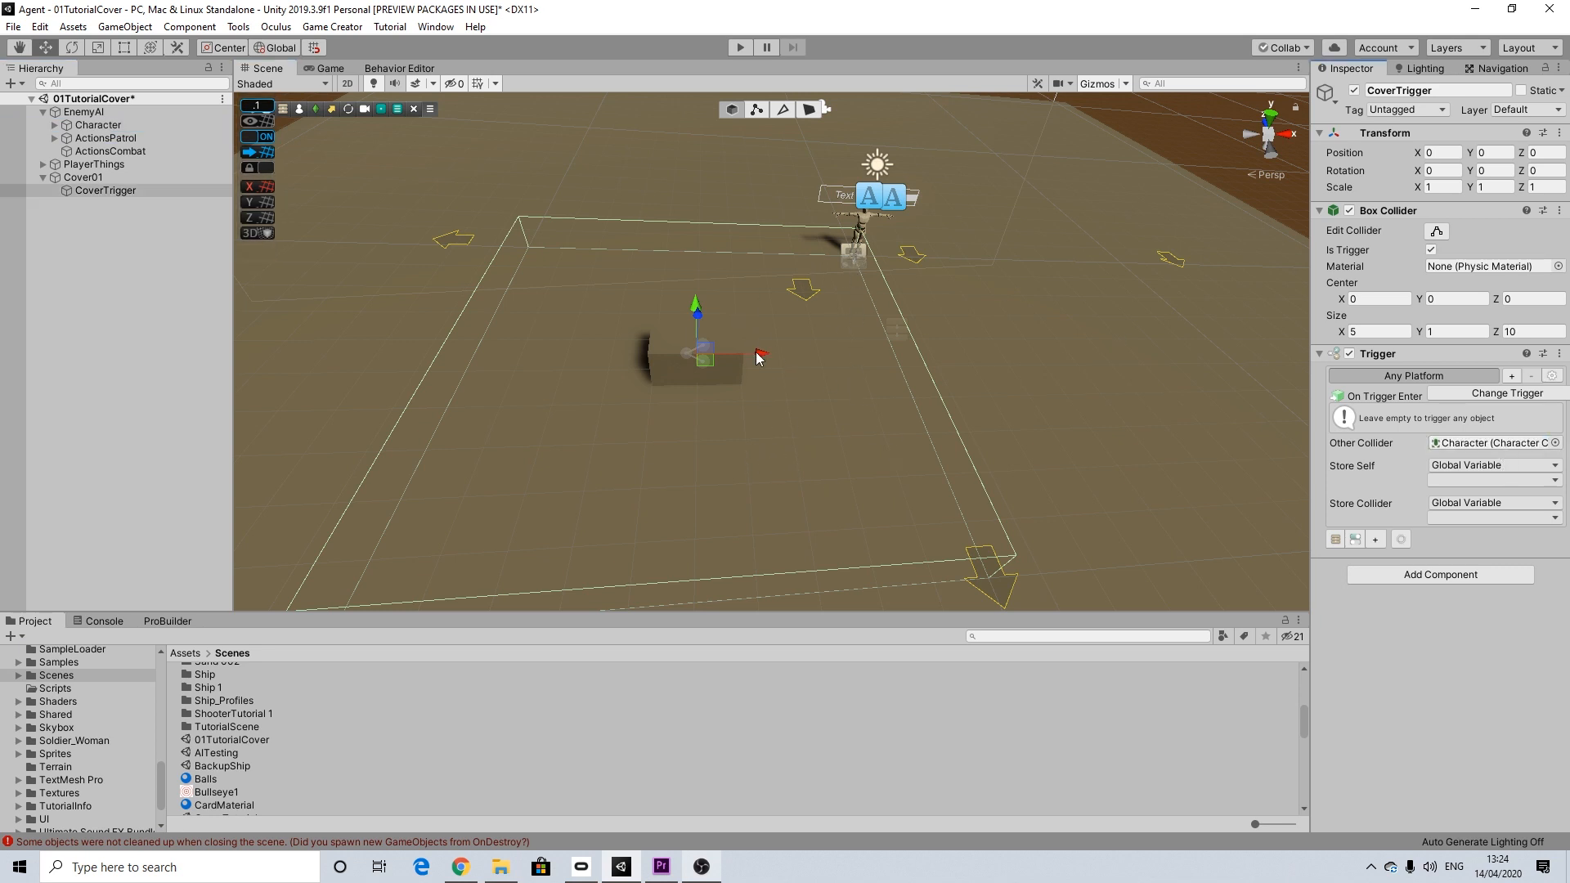
click(1334, 540)
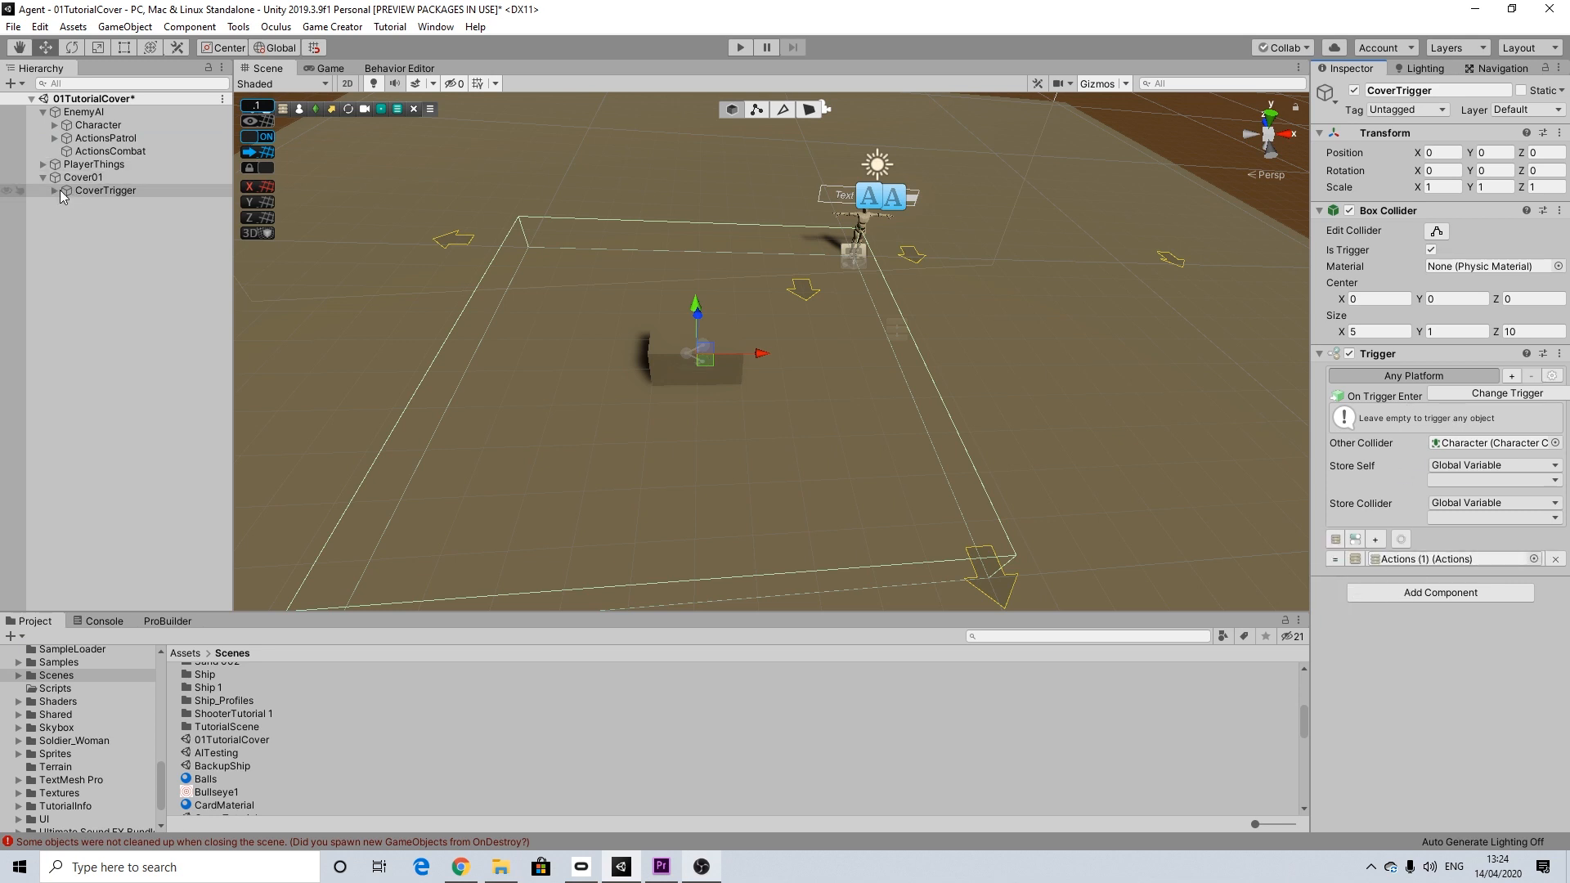
Step: Add a Stop Behavior action to the Actions (1) object under CoverTrigger
click(51, 190)
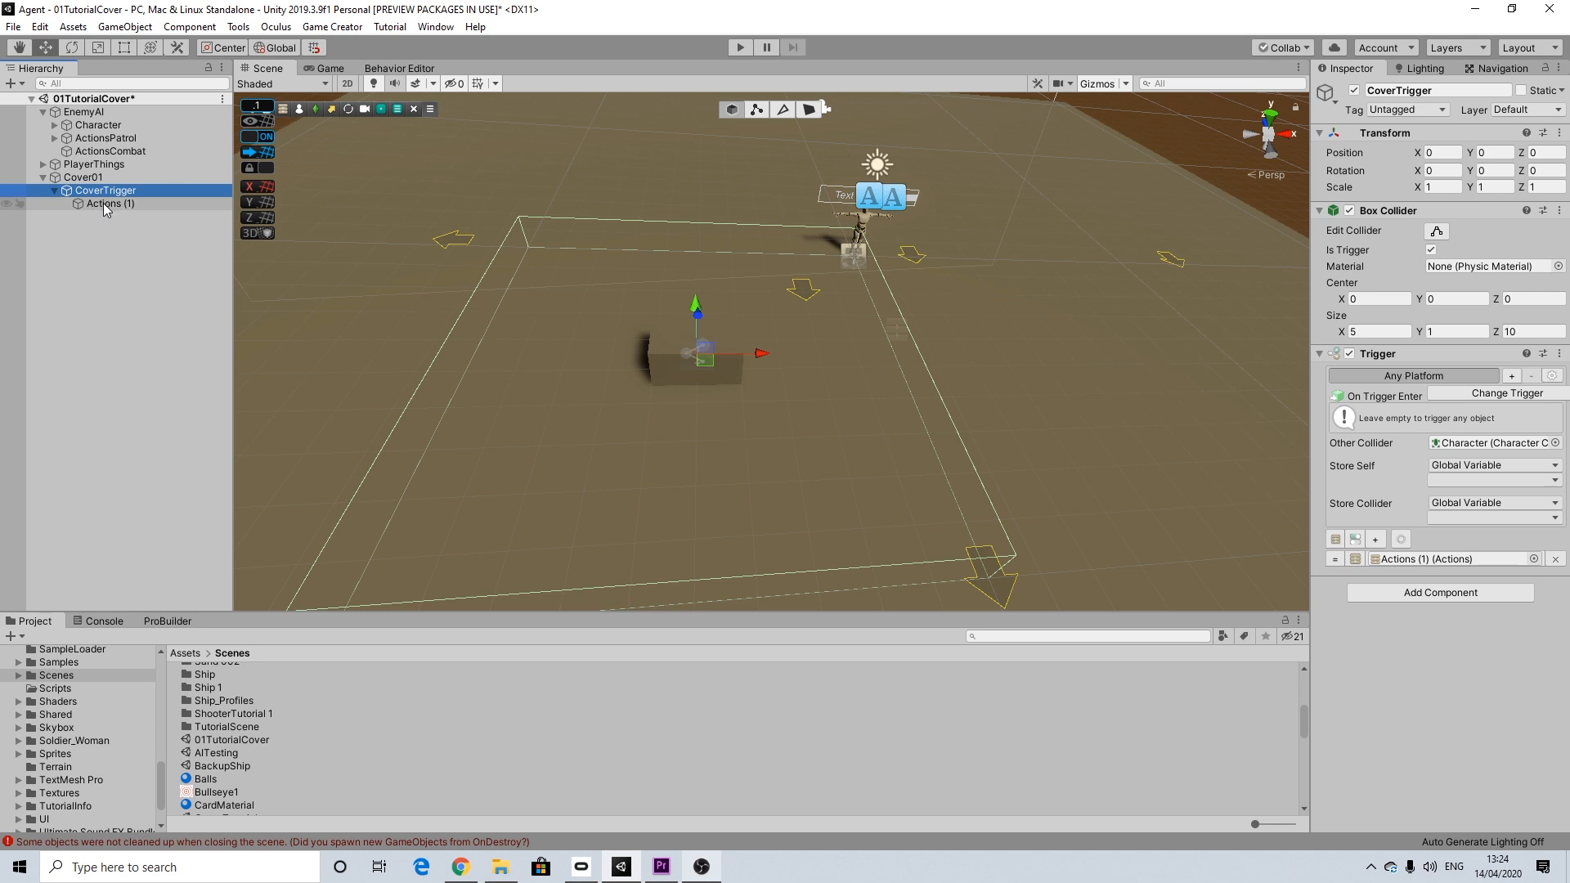
click(105, 204)
click(1414, 232)
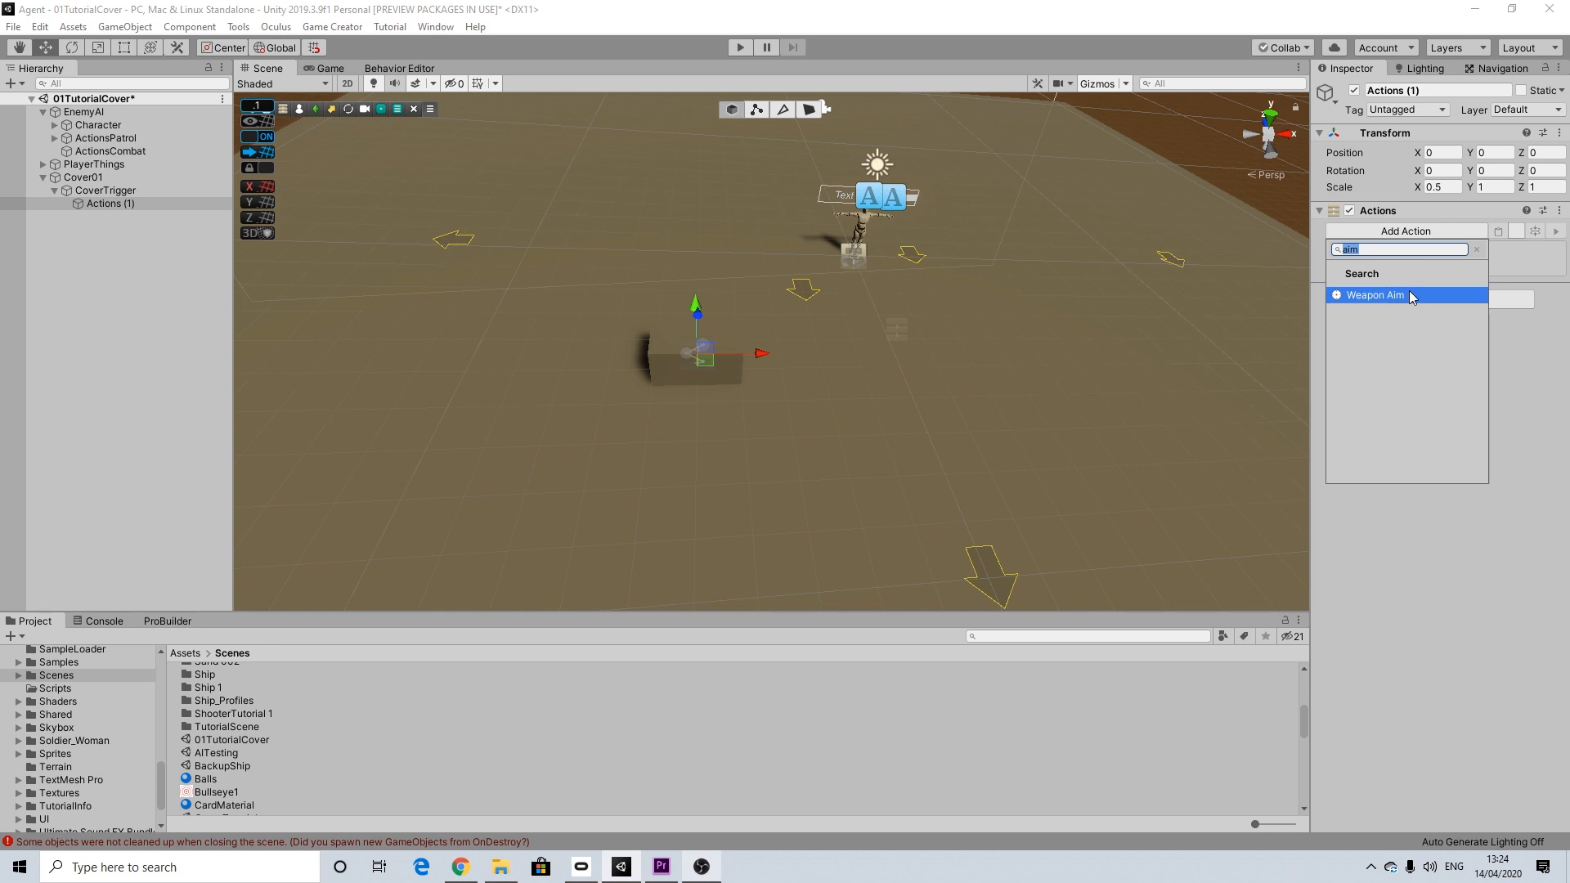
text(forc)
key(BackSpace)
key(BackSpace)
key(BackSpace)
key(BackSpace)
key(BackSpace)
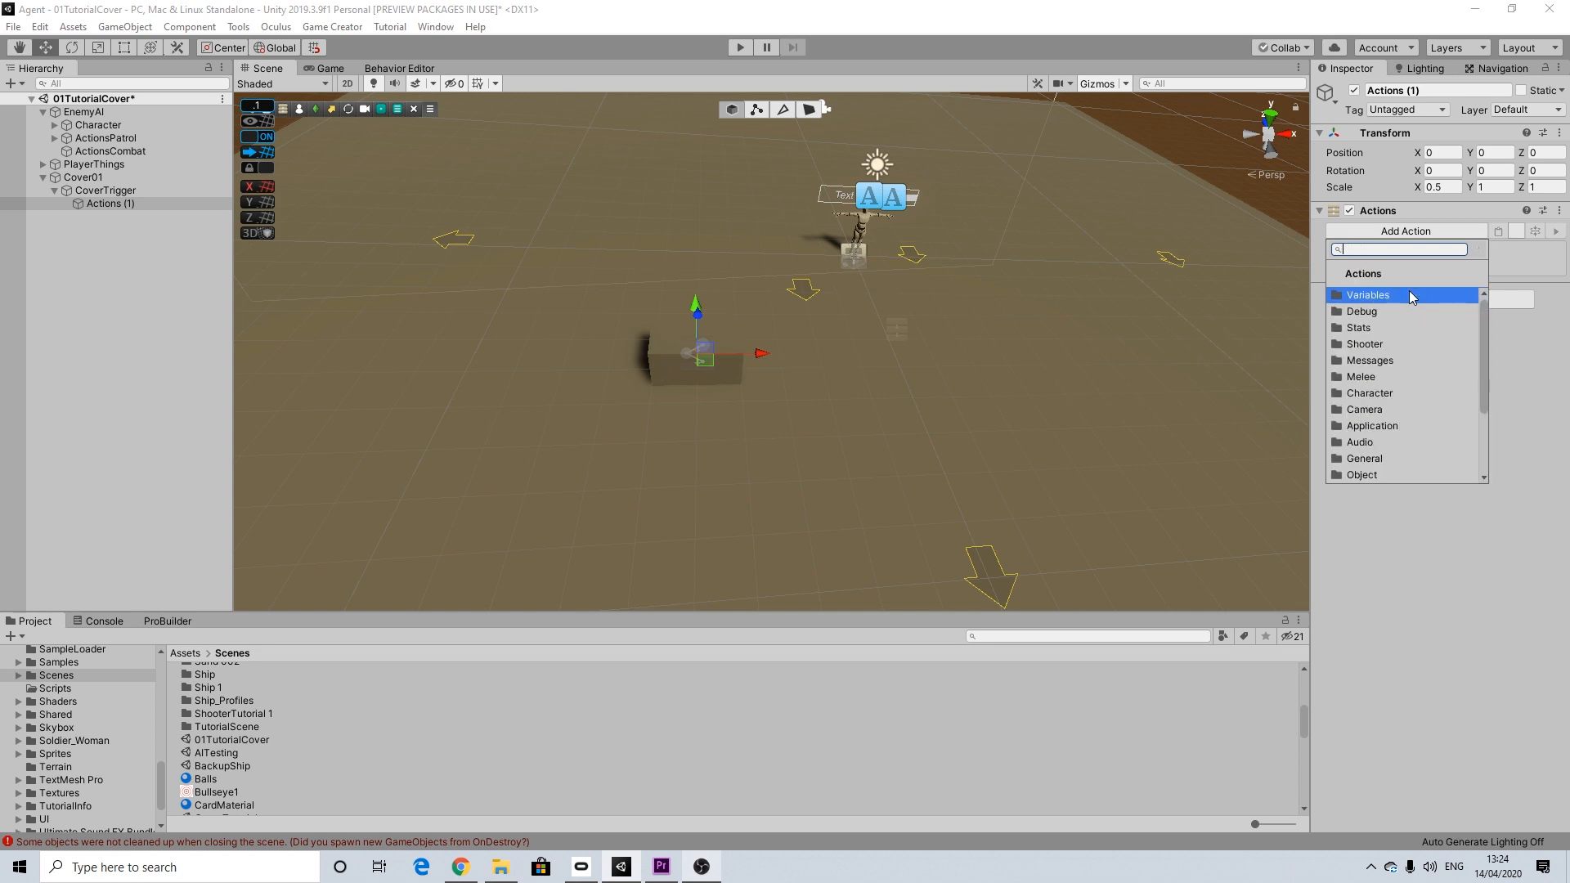
scroll(1390, 384, down, 3)
click(1377, 459)
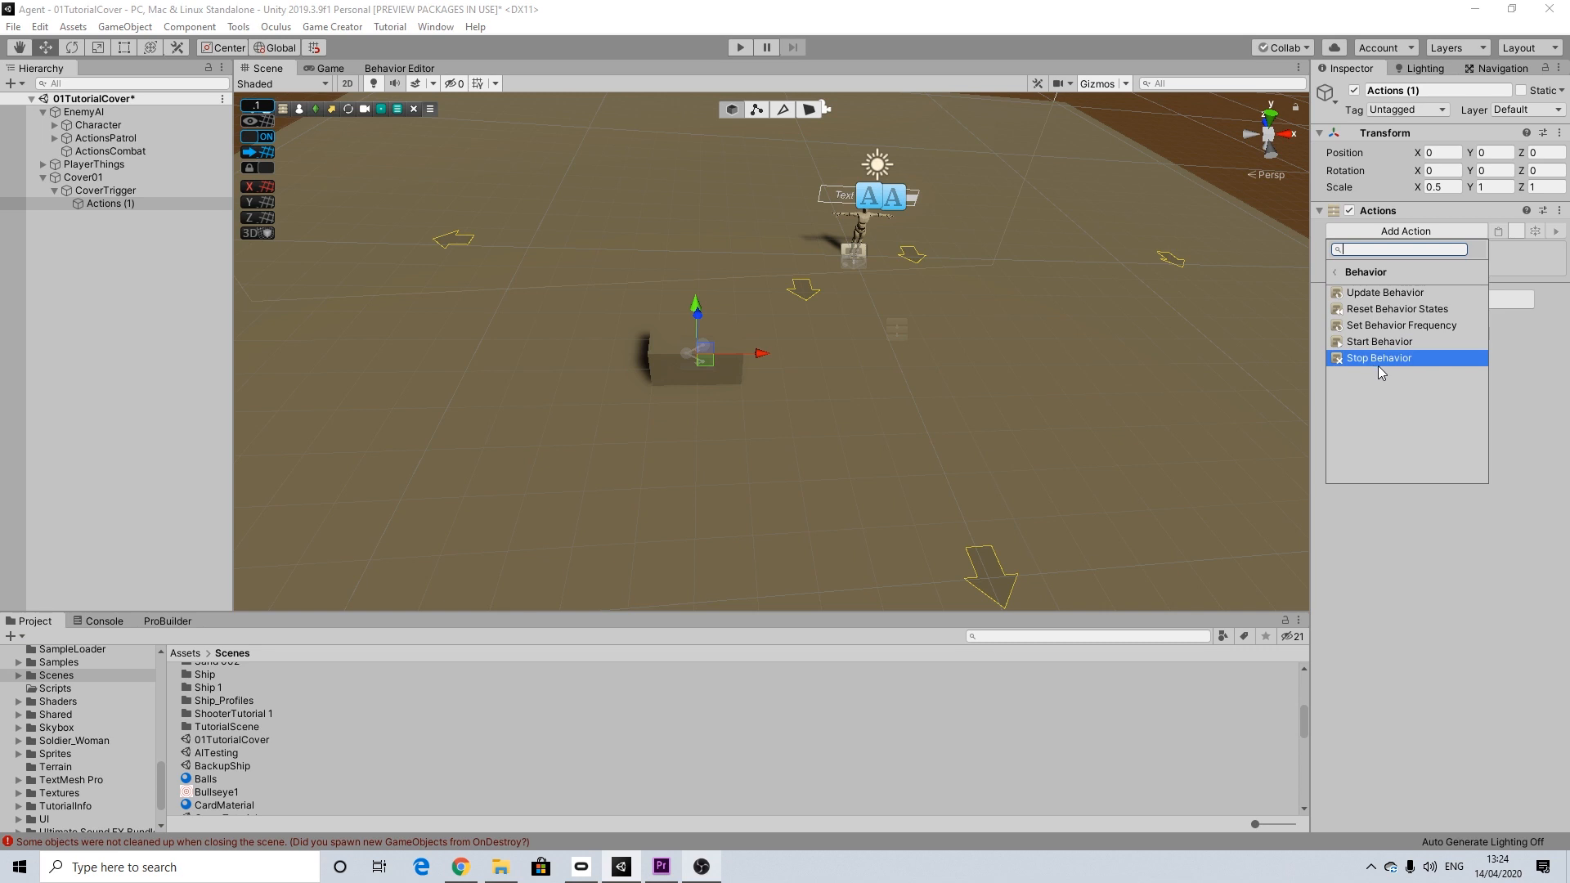
click(1378, 360)
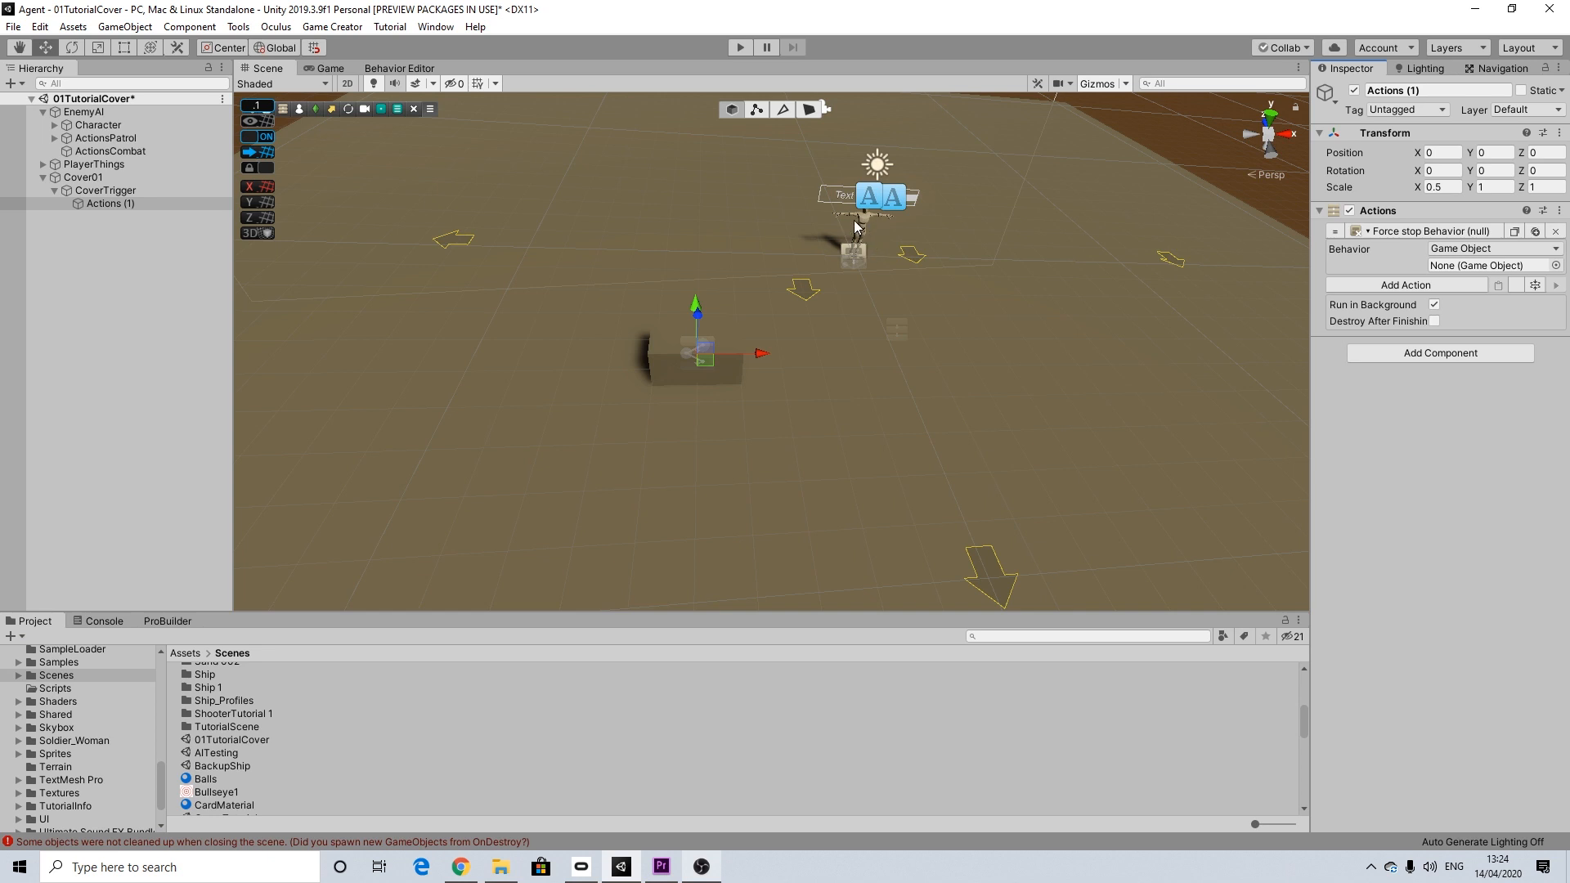
Step: Keep the Stop Behavior target type as Game Object and assign EnemyAI's Character to it
scroll(1043, 276, up, 1)
click(1450, 249)
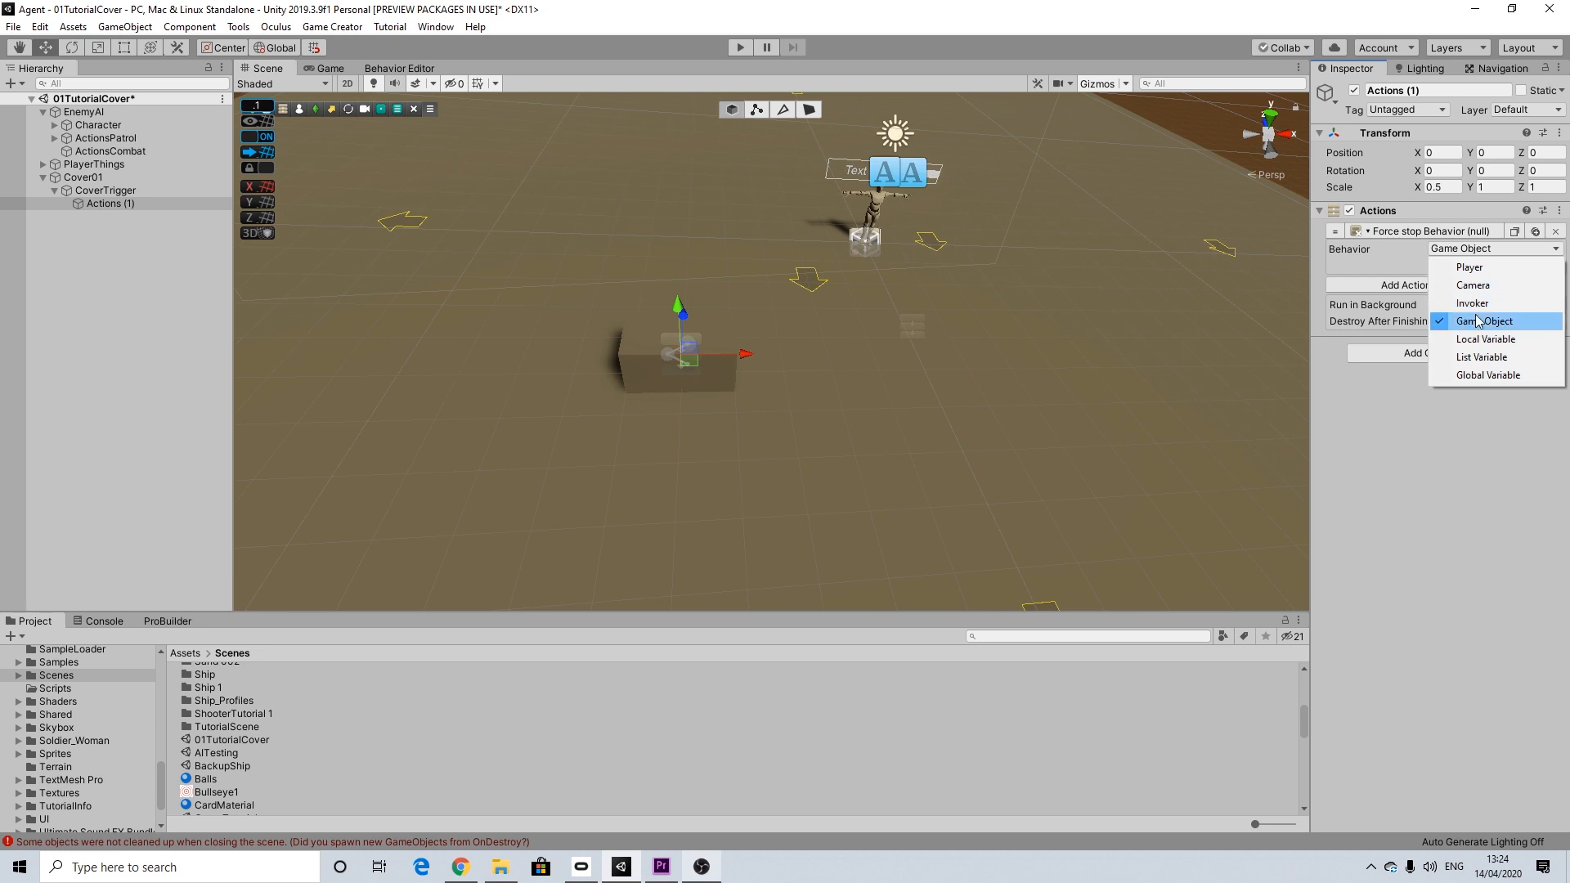
click(1239, 405)
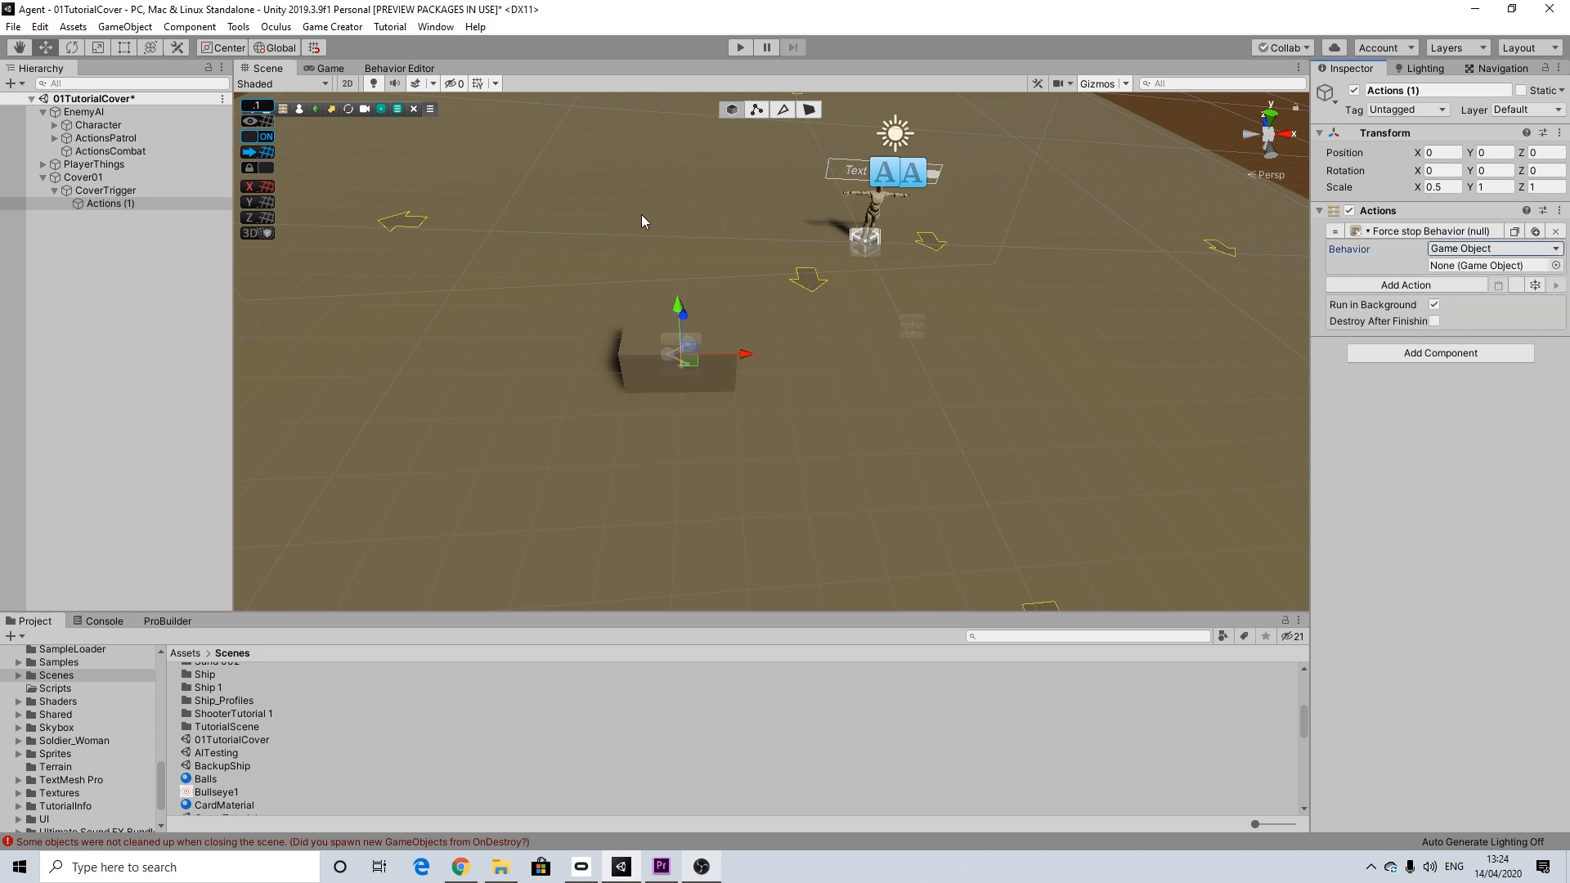
drag(97, 127, 1452, 265)
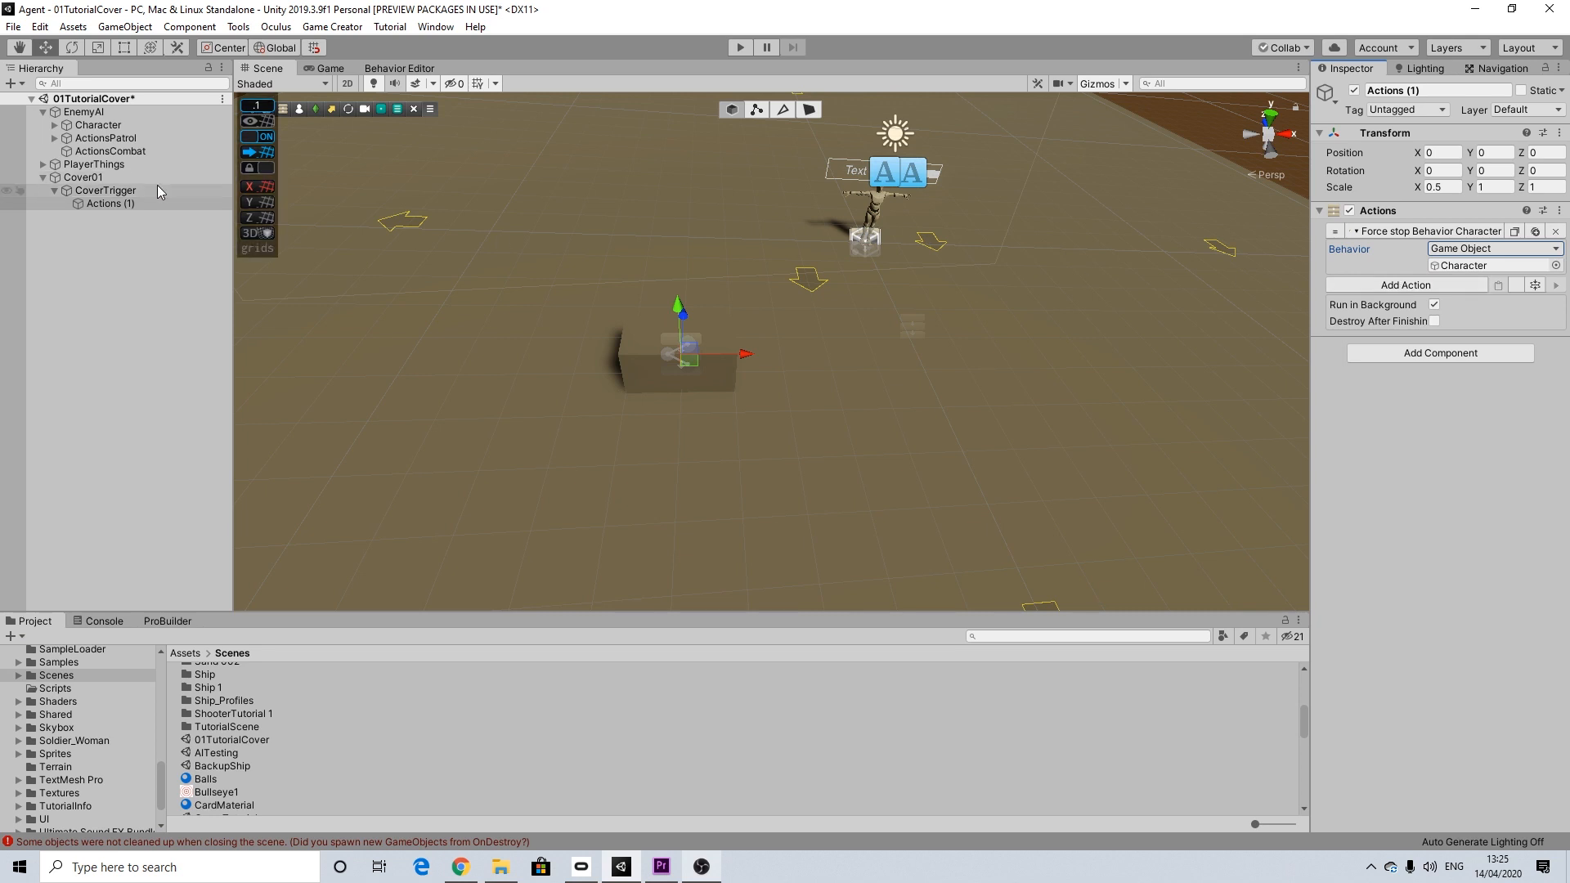
Step: Create an empty child object under CoverTrigger and rename it as GetinCoverPlease
click(90, 190)
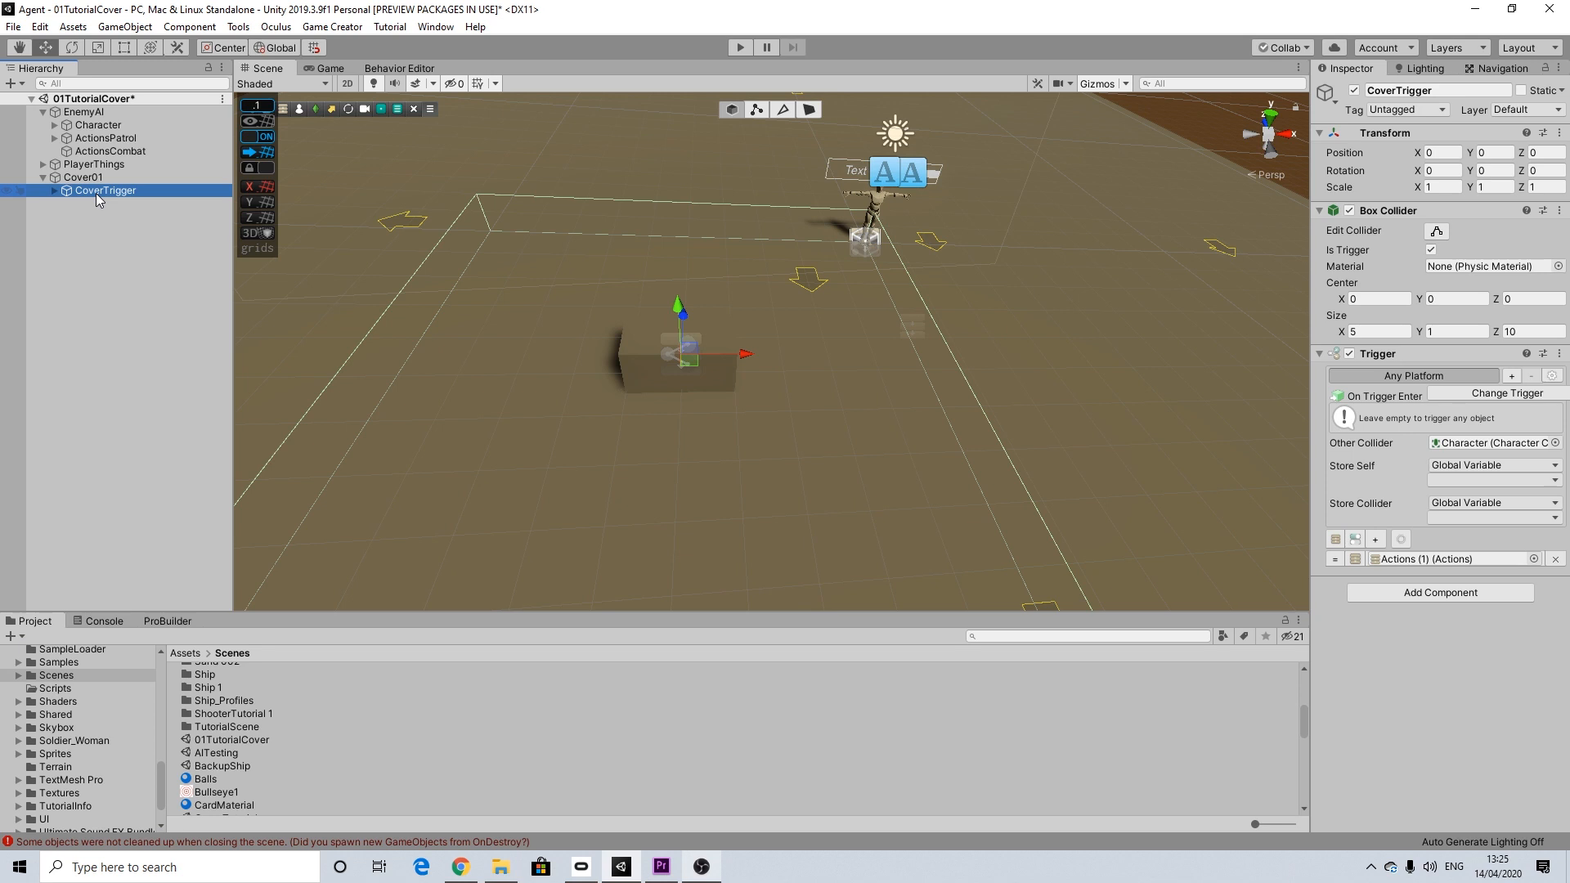
right_click(95, 193)
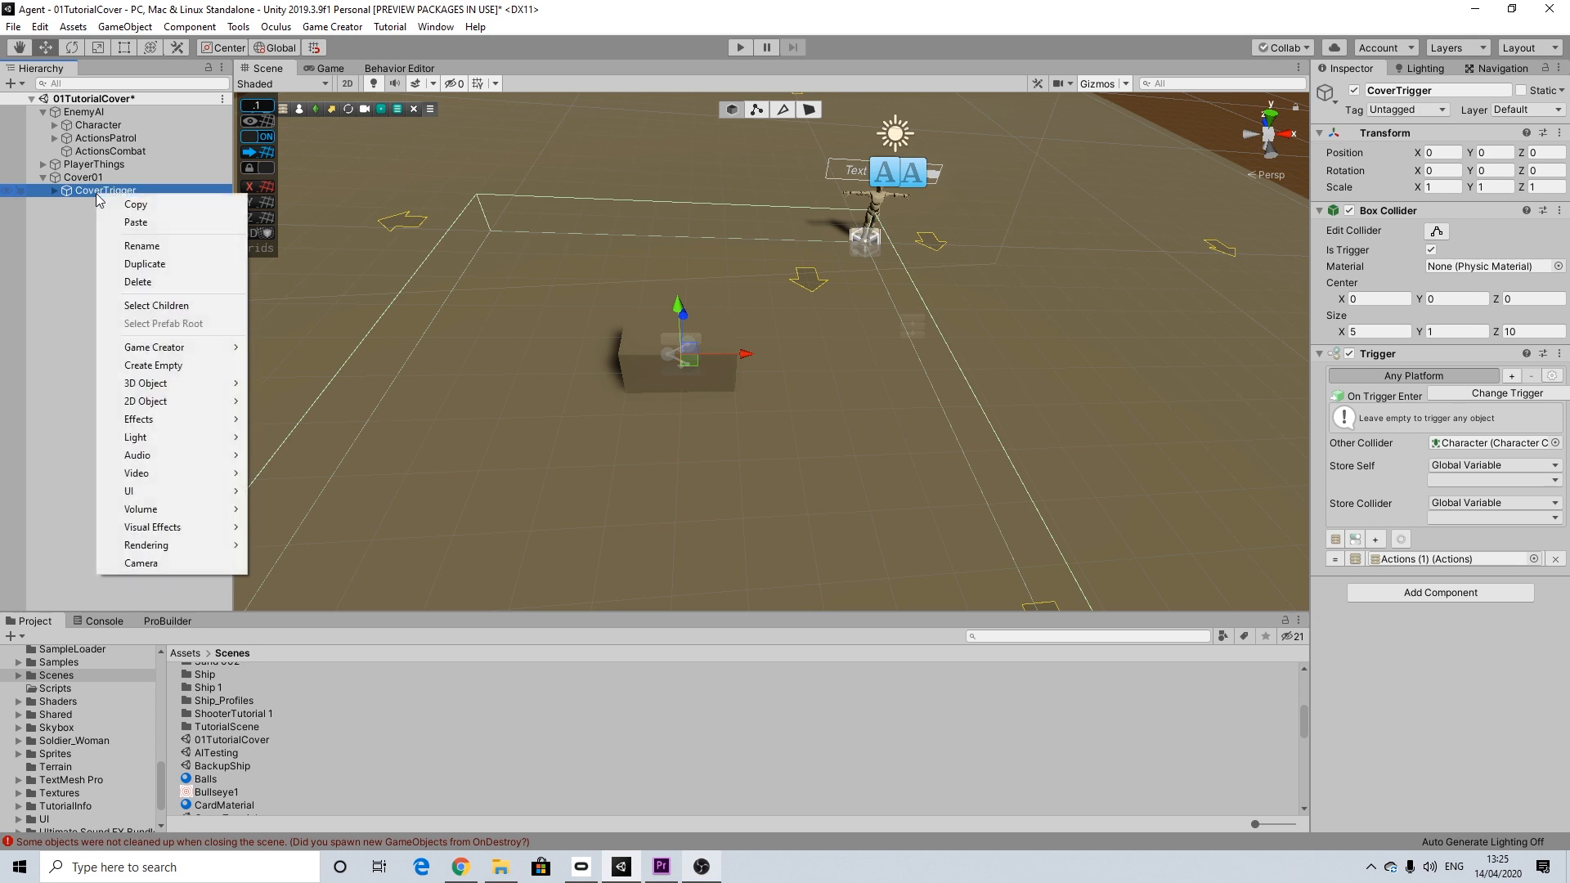
click(164, 365)
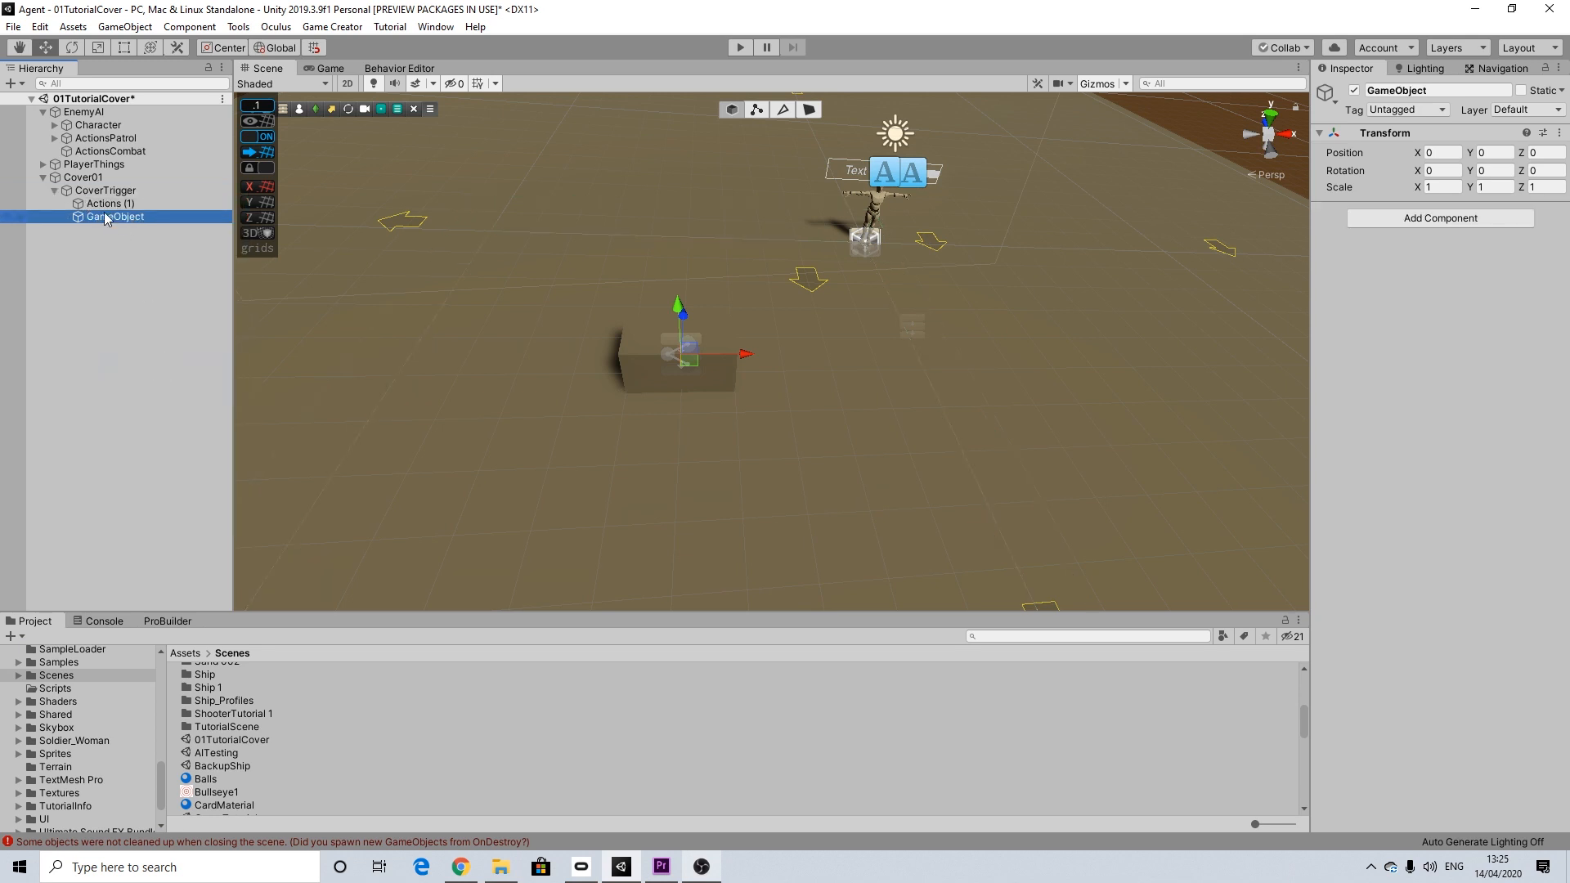
right_click(100, 215)
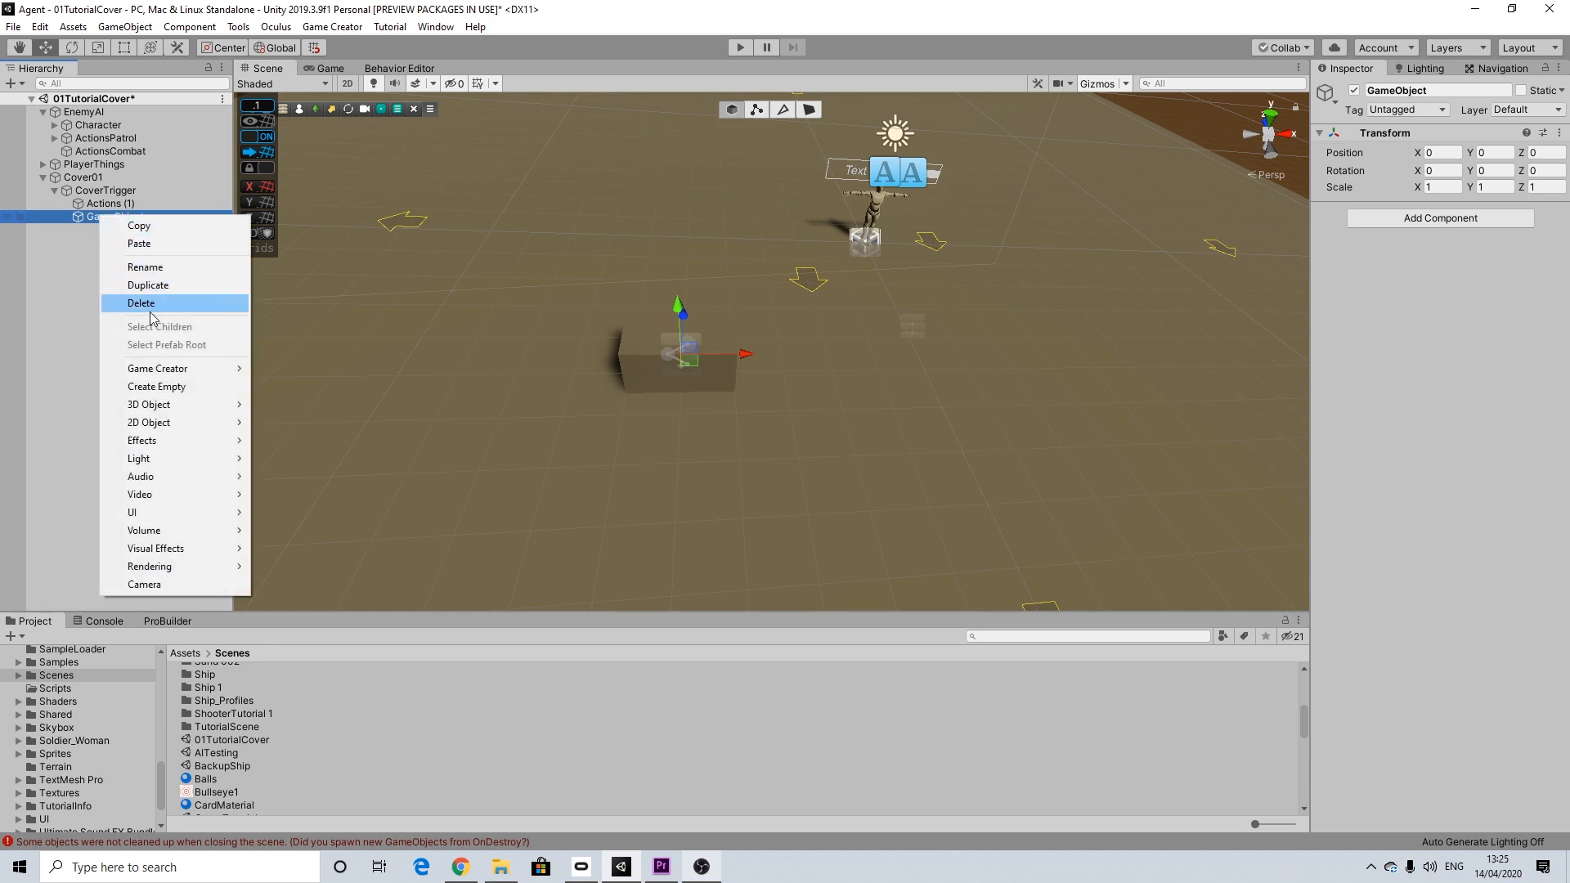
click(150, 269)
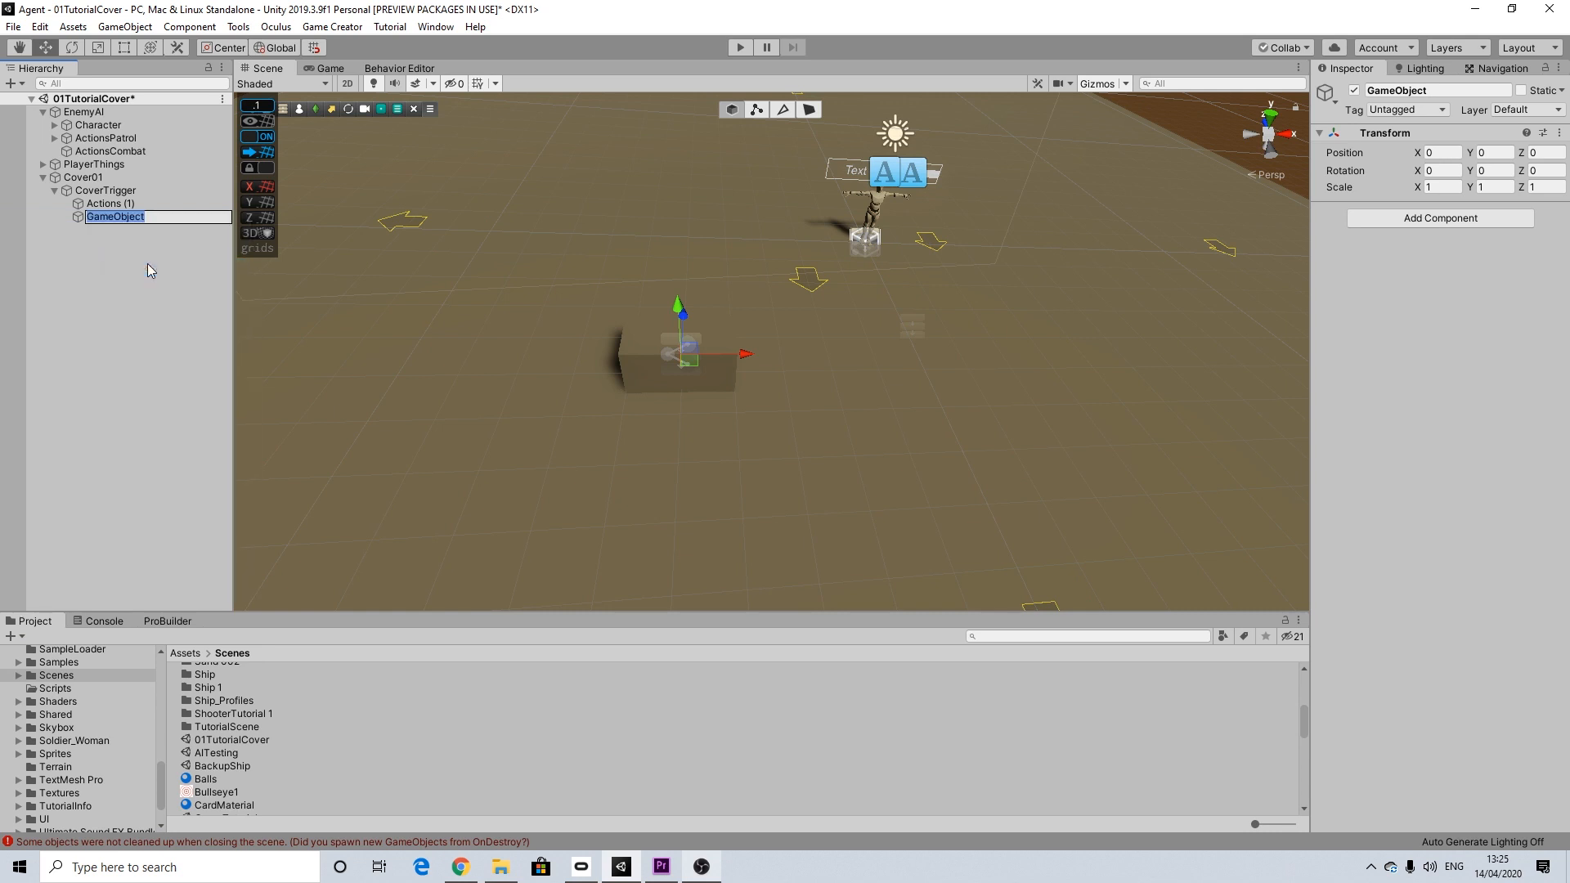
text(GetinCoverPlease)
key(Return)
Step: Create an empty child object under GetinCoverPlease and rename it as GetIn
right_click(120, 215)
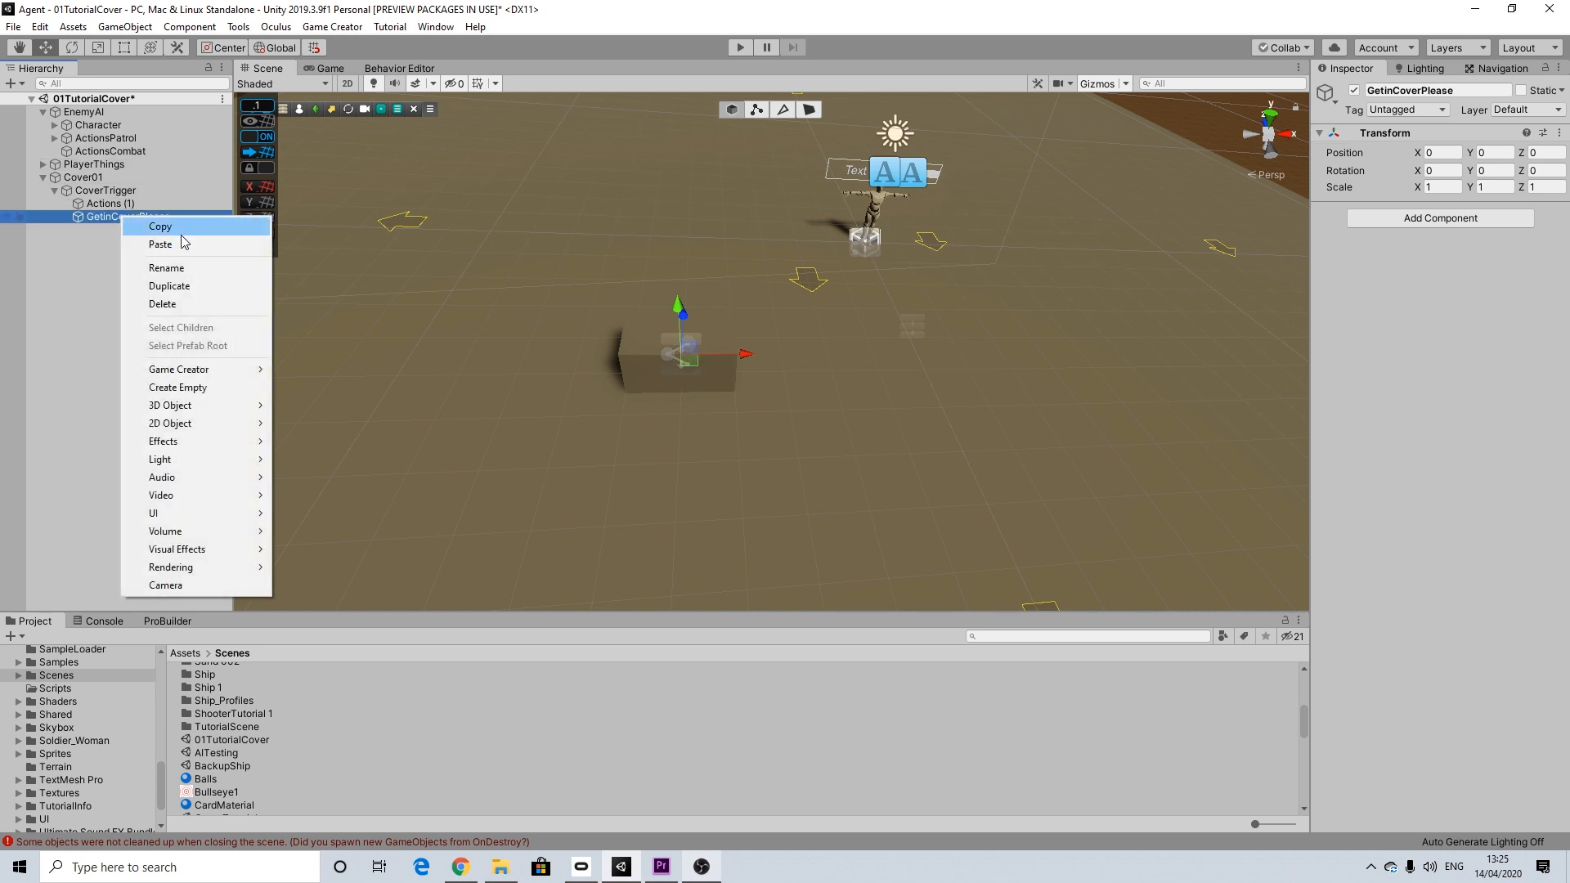
click(184, 386)
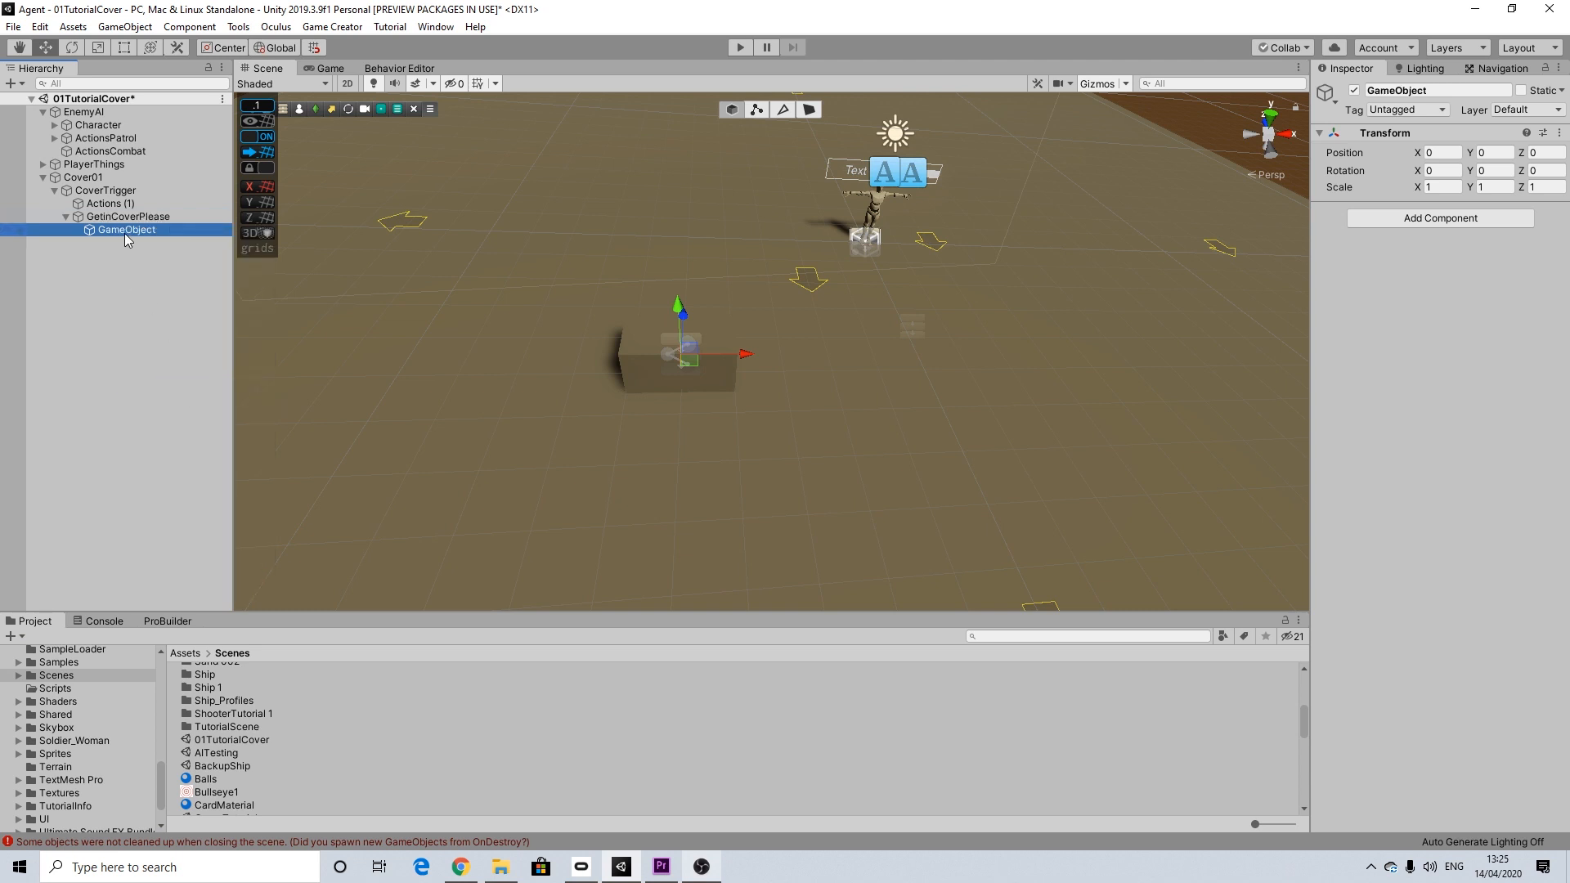
right_click(125, 231)
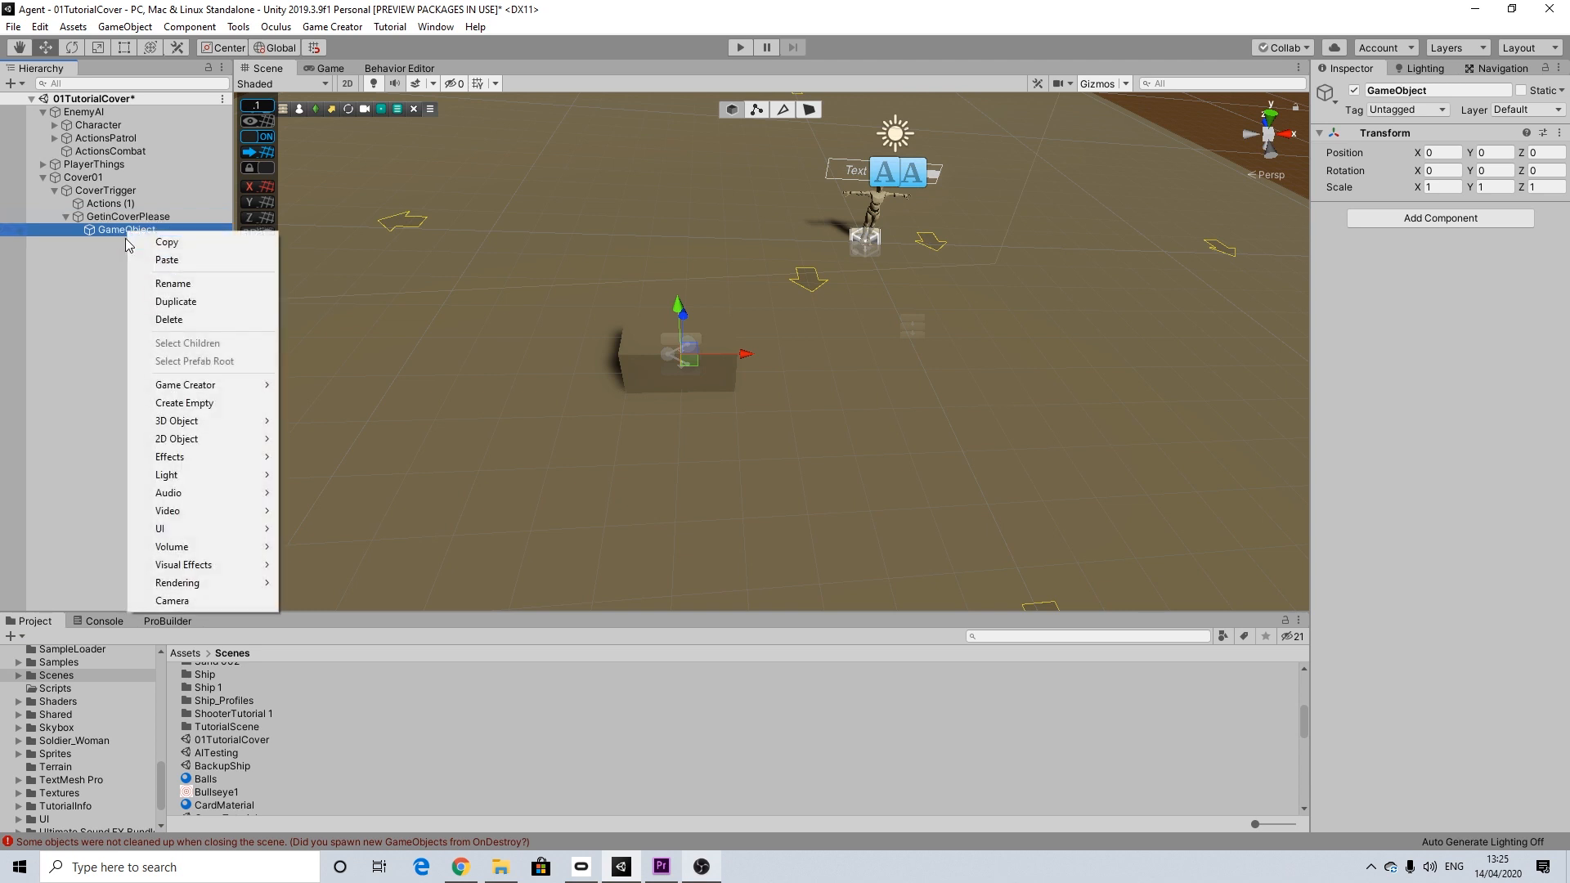
click(182, 284)
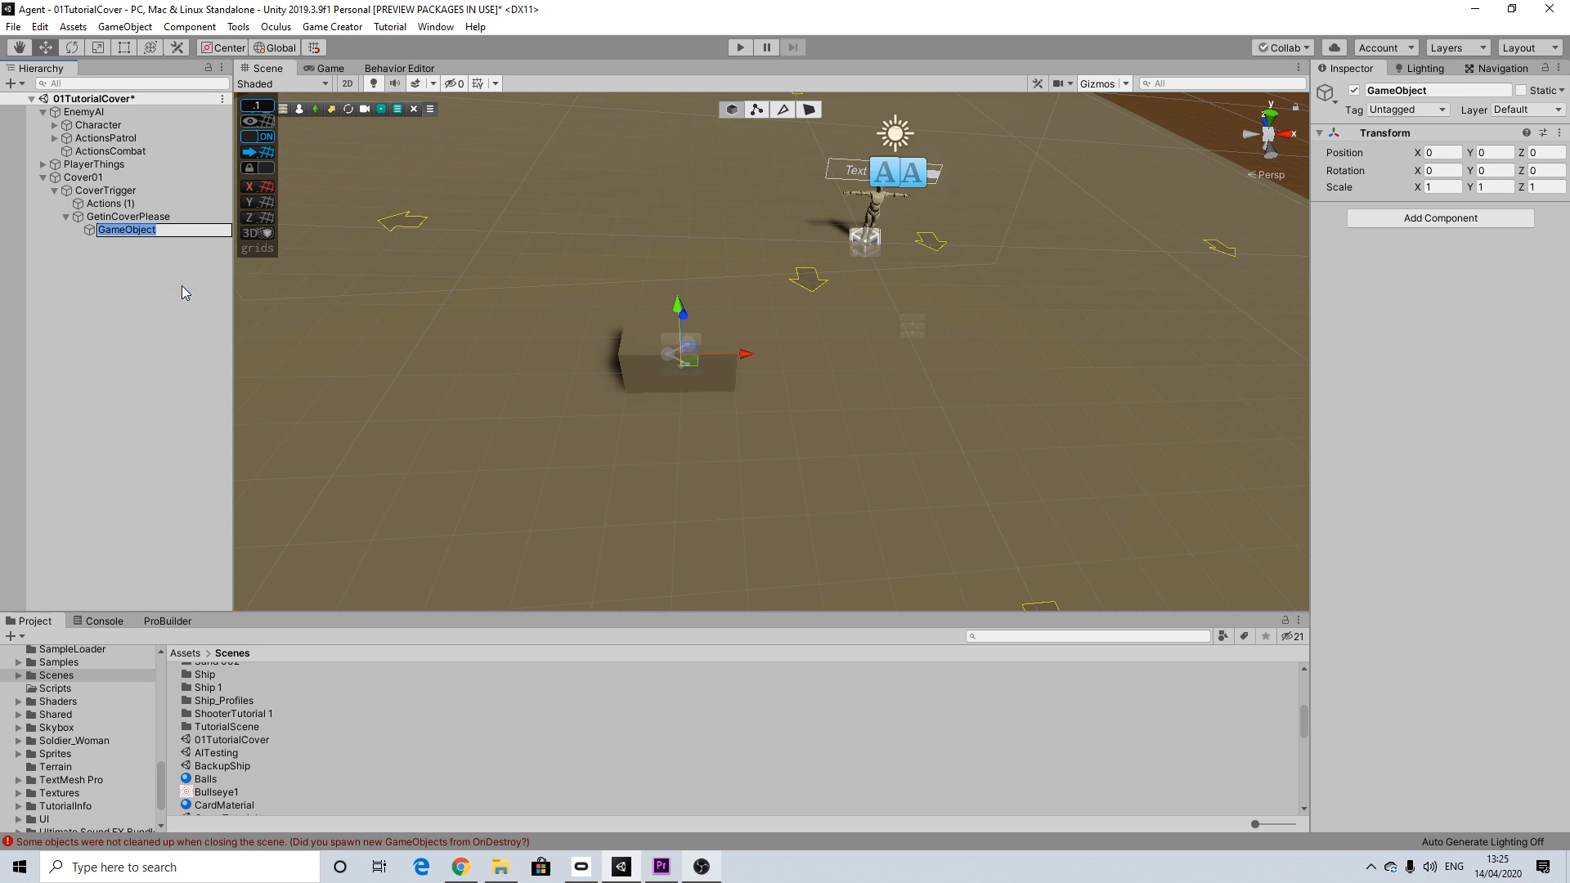
text(Getin)
key(BackSpace)
key(BackSpace)
text(In)
key(Return)
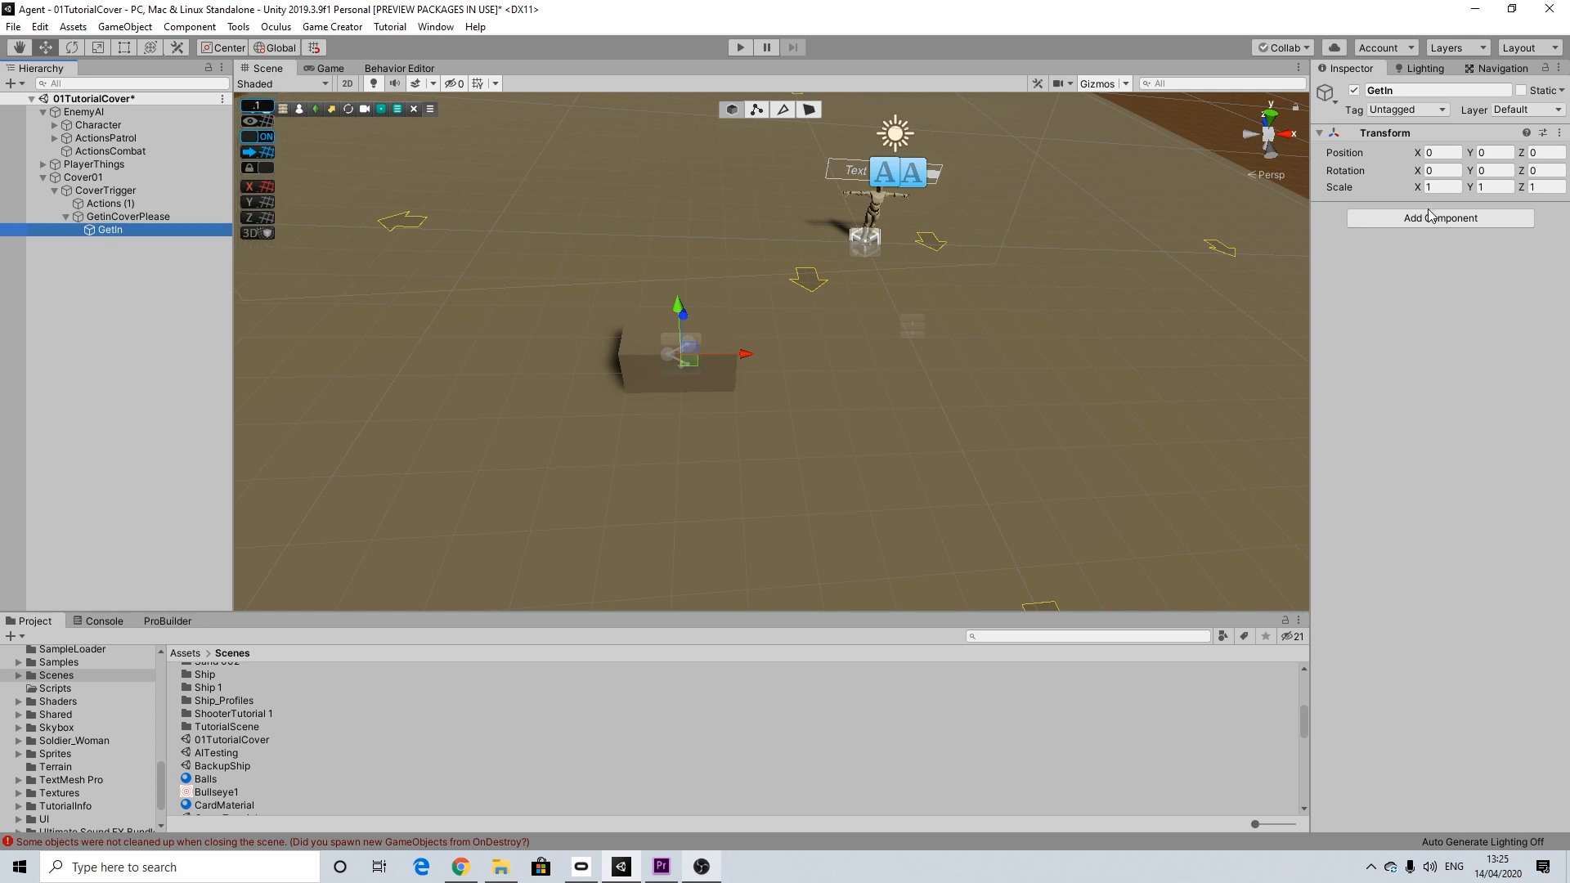
Step: Add a Marker component to GetIn and move the object beside the cover block to Z 1
click(1432, 217)
text(marker)
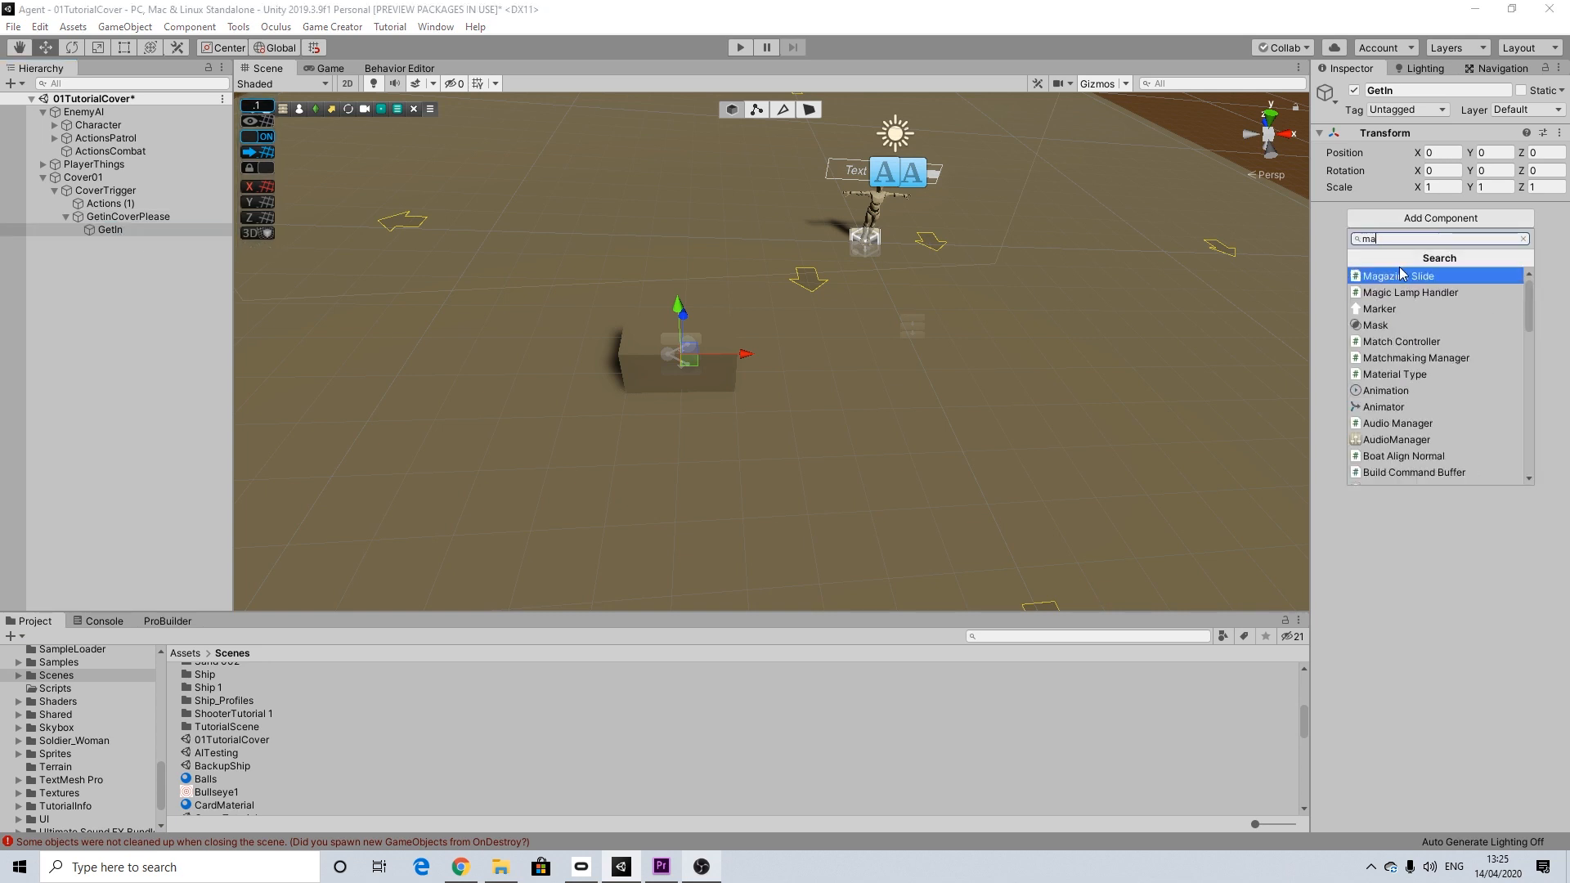
key(Return)
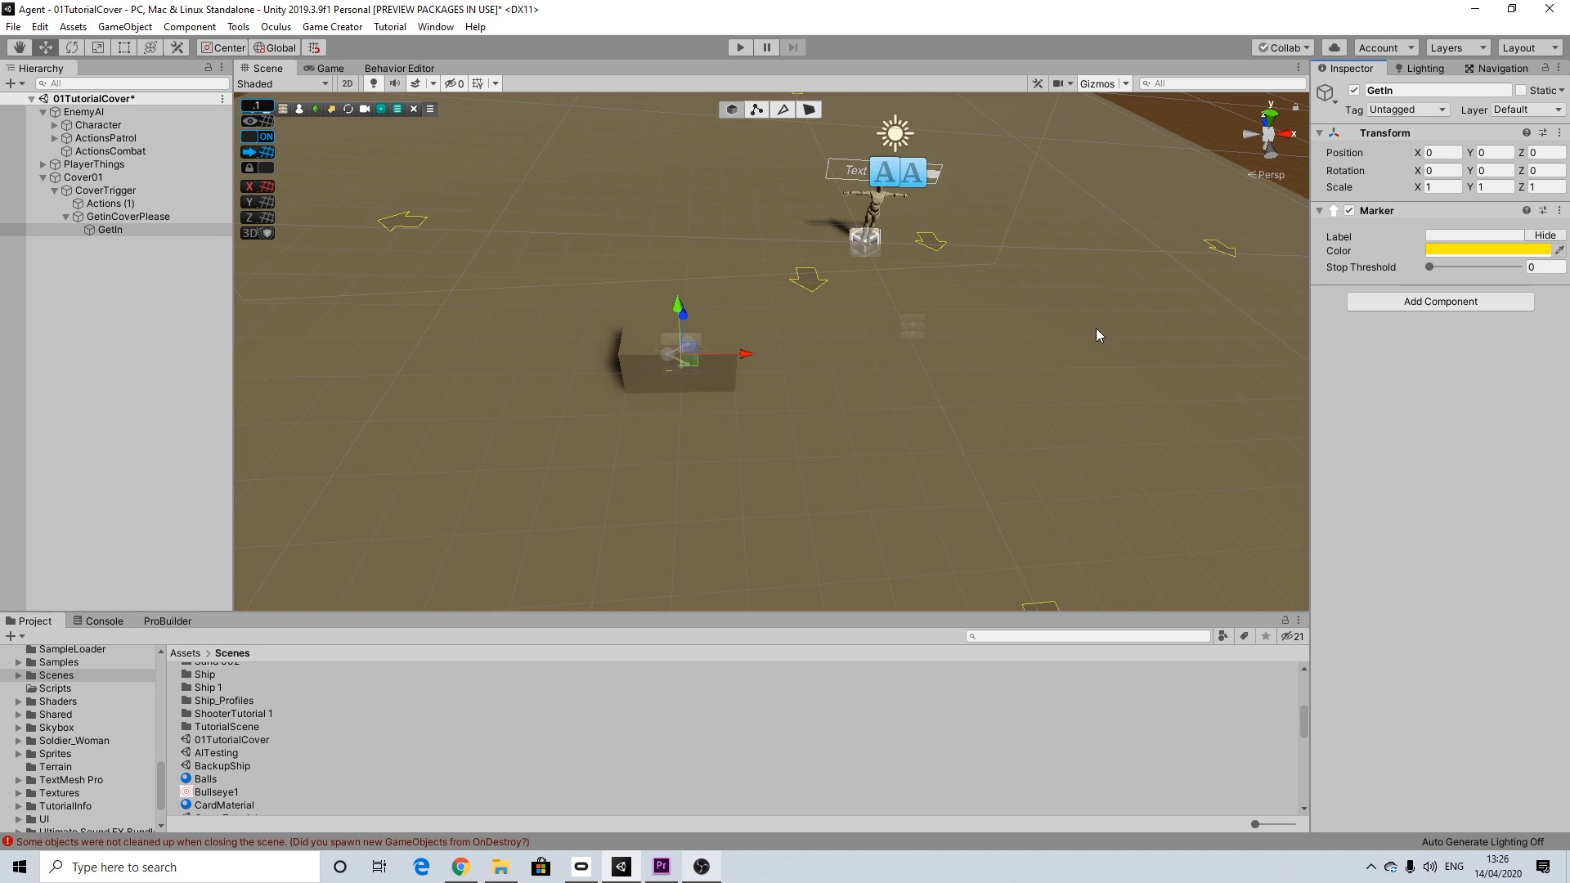
alt+drag(710, 336, 753, 252)
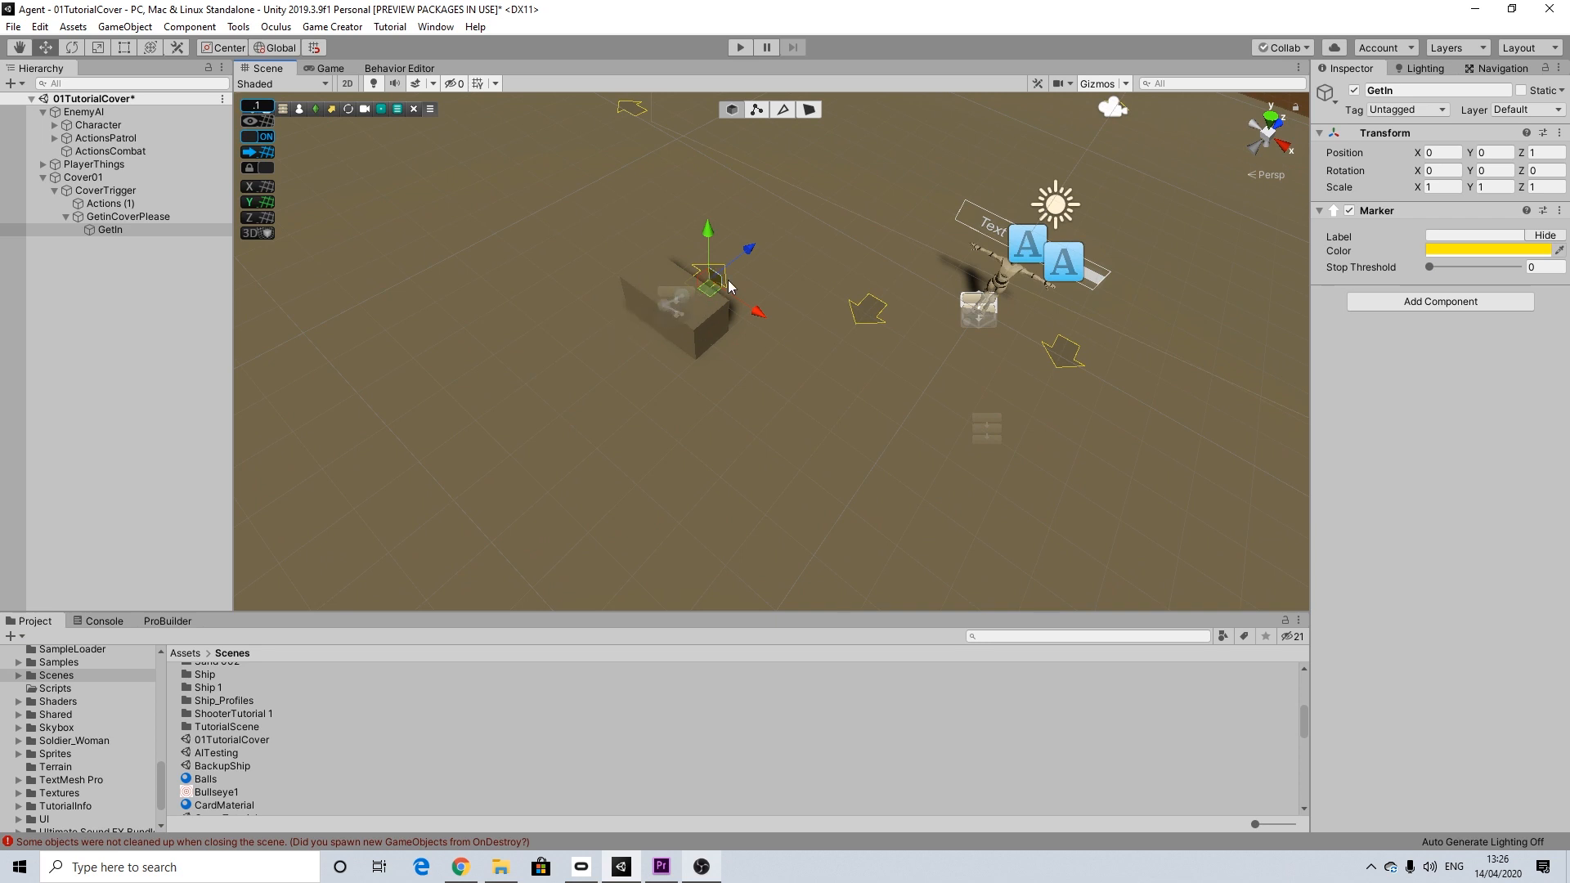
Step: Move the GetIn marker beside the cover block to X 0.75, Z -1
drag(750, 258, 696, 306)
drag(688, 379, 855, 518)
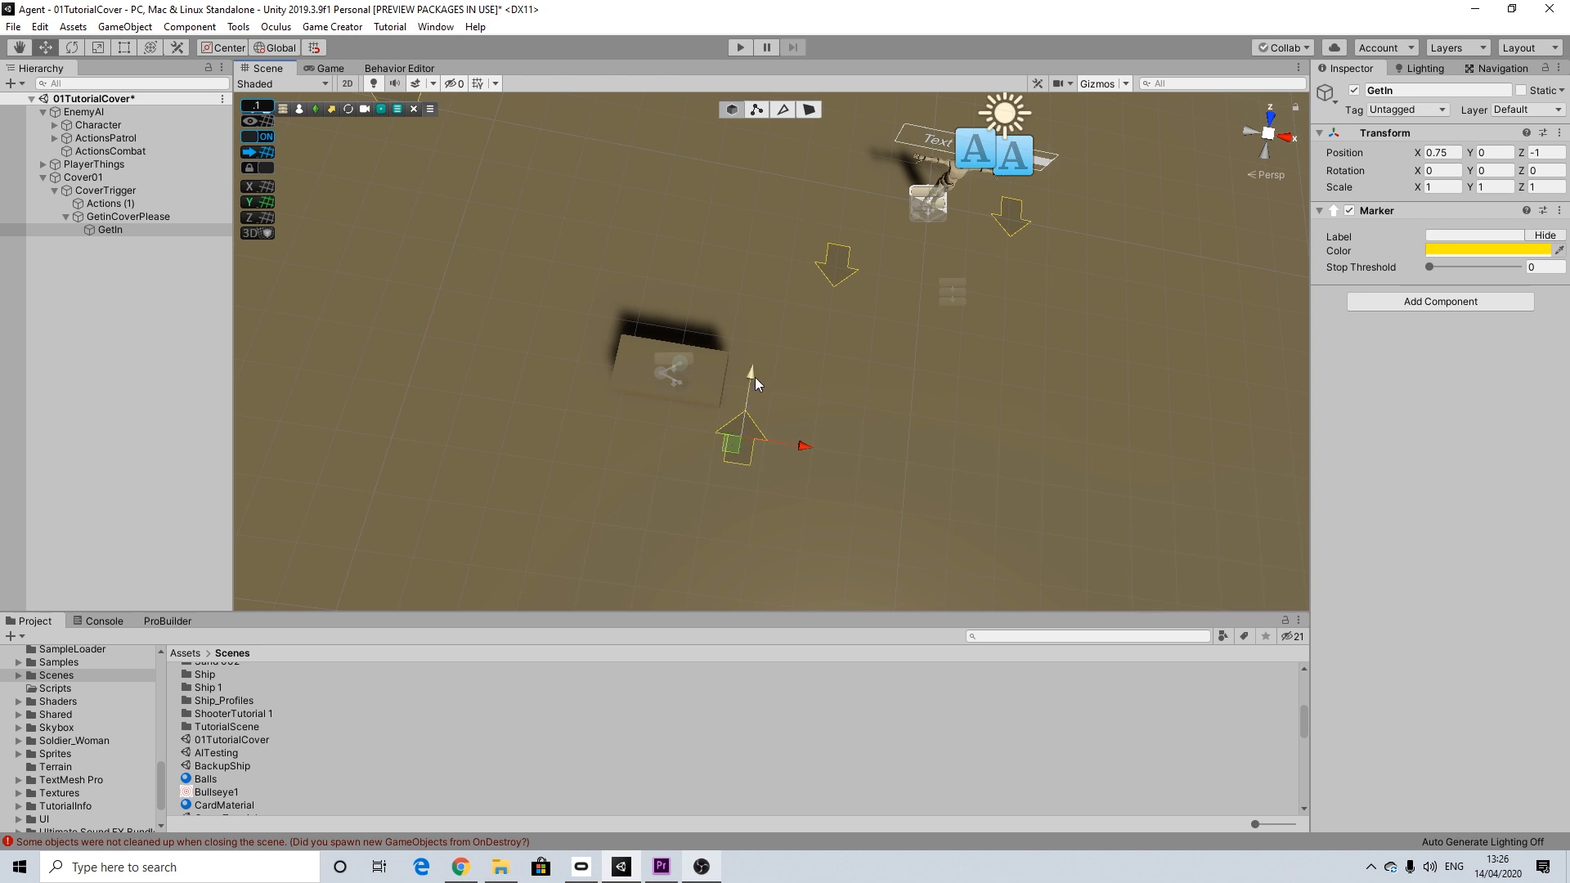
Step: Duplicate the GetIn marker, place the copy at Z 0 and rotate it about -12° around Y
click(114, 231)
key(ctrl+d)
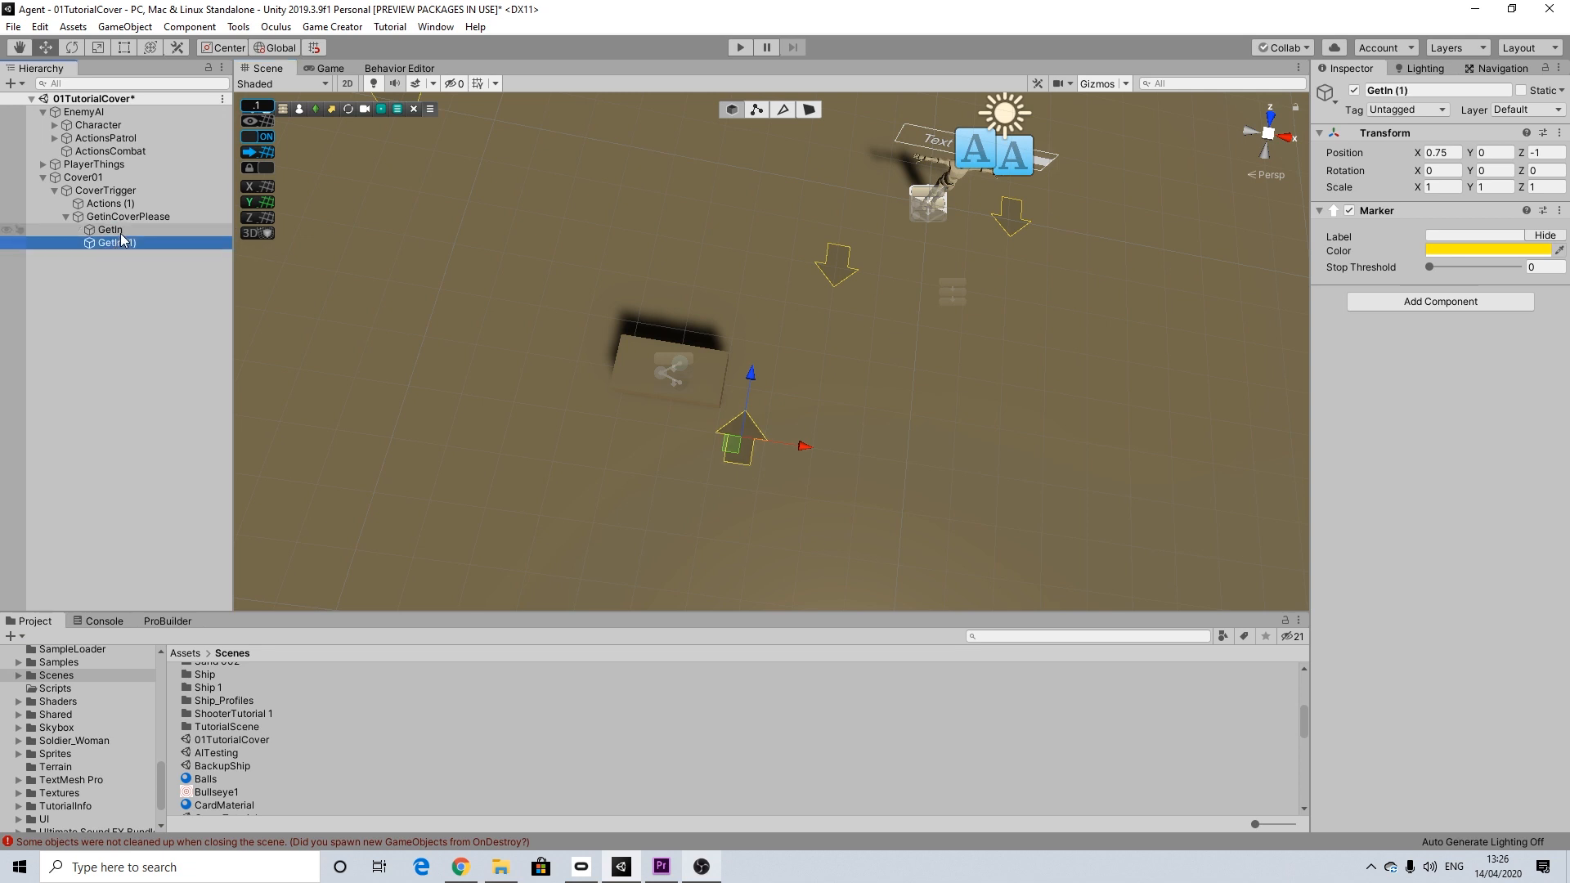
drag(749, 371, 769, 325)
click(72, 47)
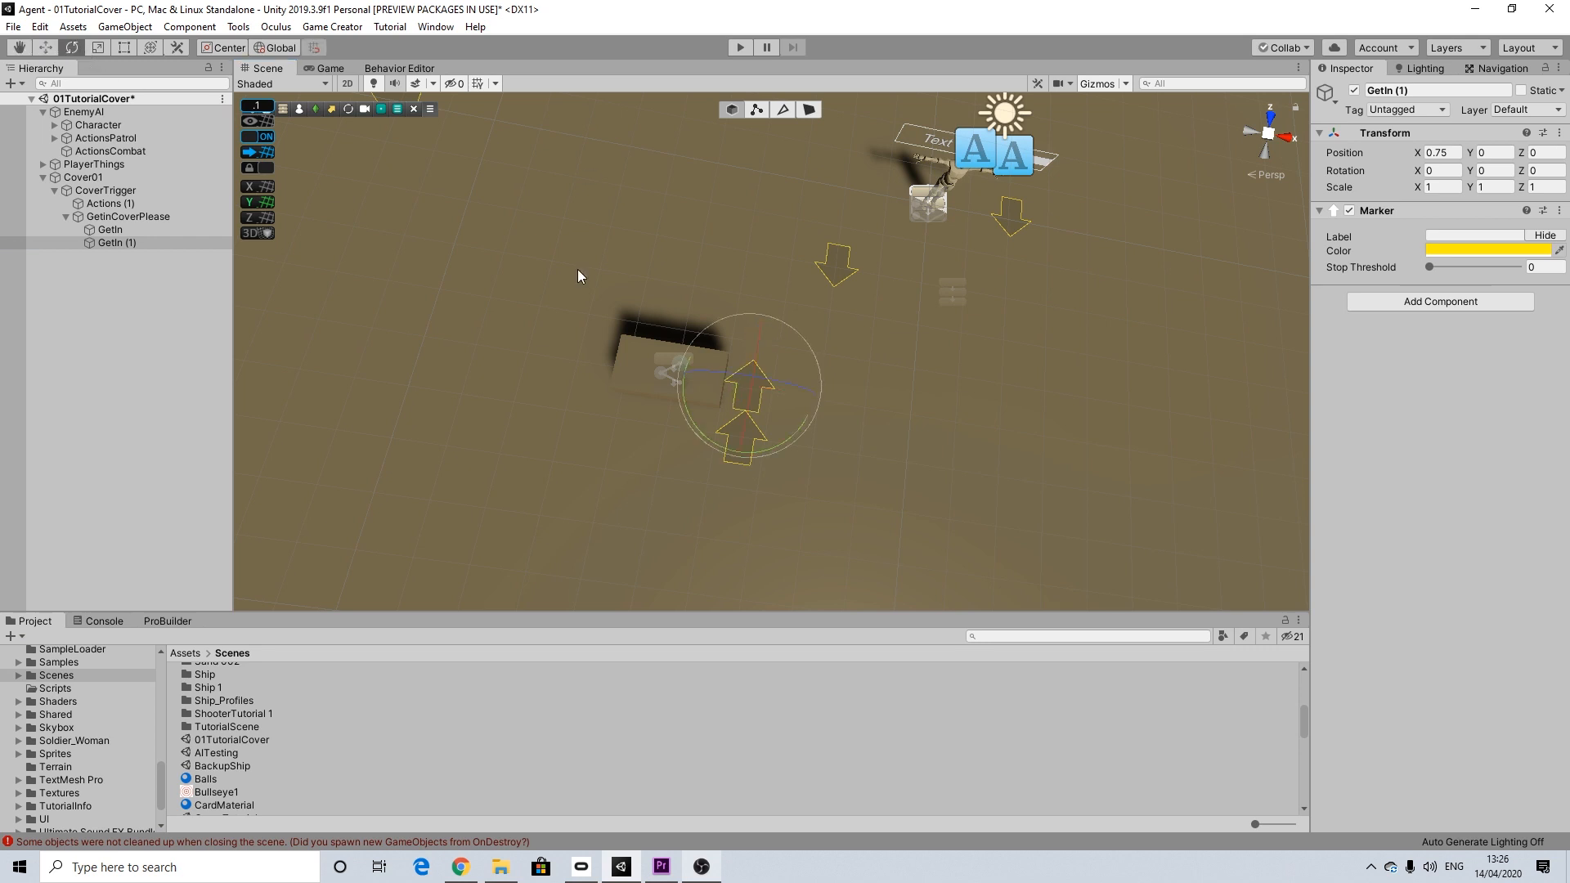
drag(693, 422, 716, 439)
Step: Duplicate the original GetIn marker again, place this copy at Z 1 and rotate it -90° around Y
click(46, 48)
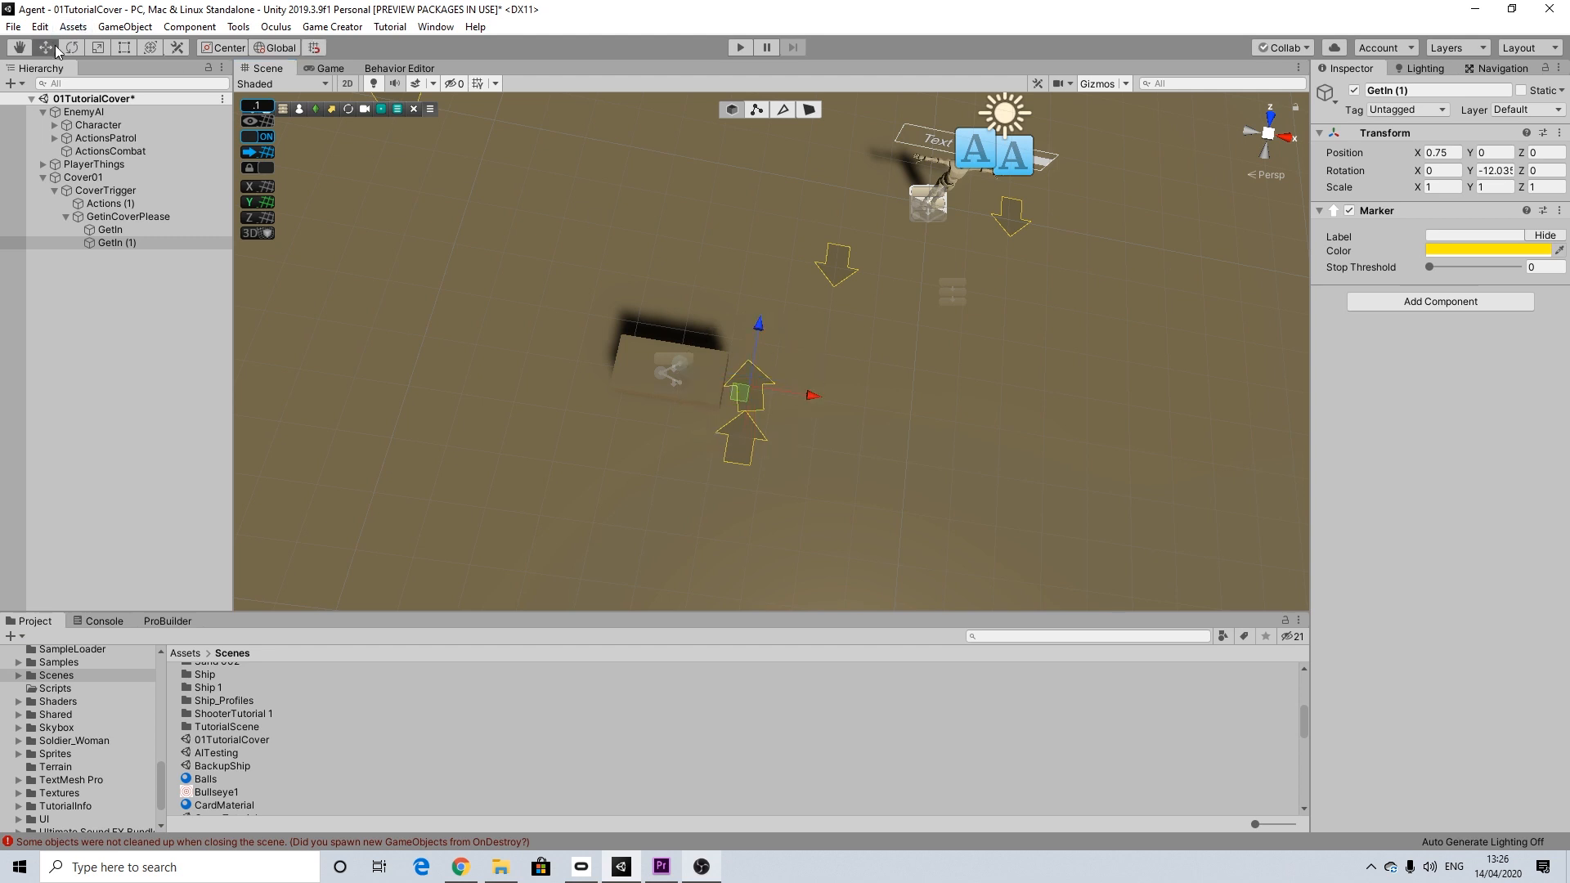
click(111, 229)
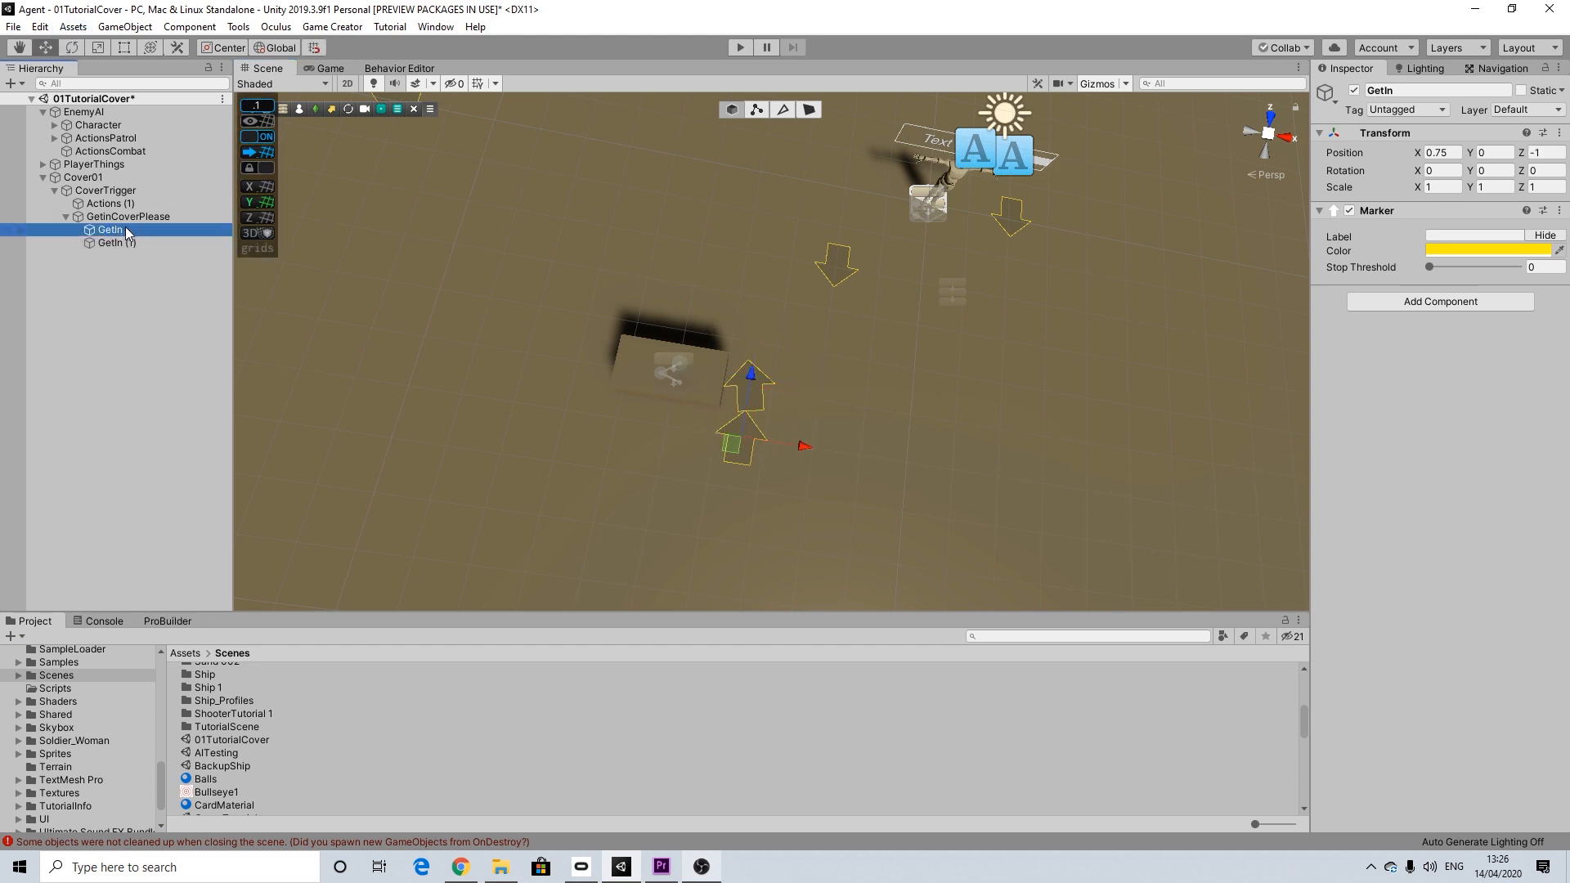
key(ctrl+d)
drag(751, 374, 793, 280)
key(e)
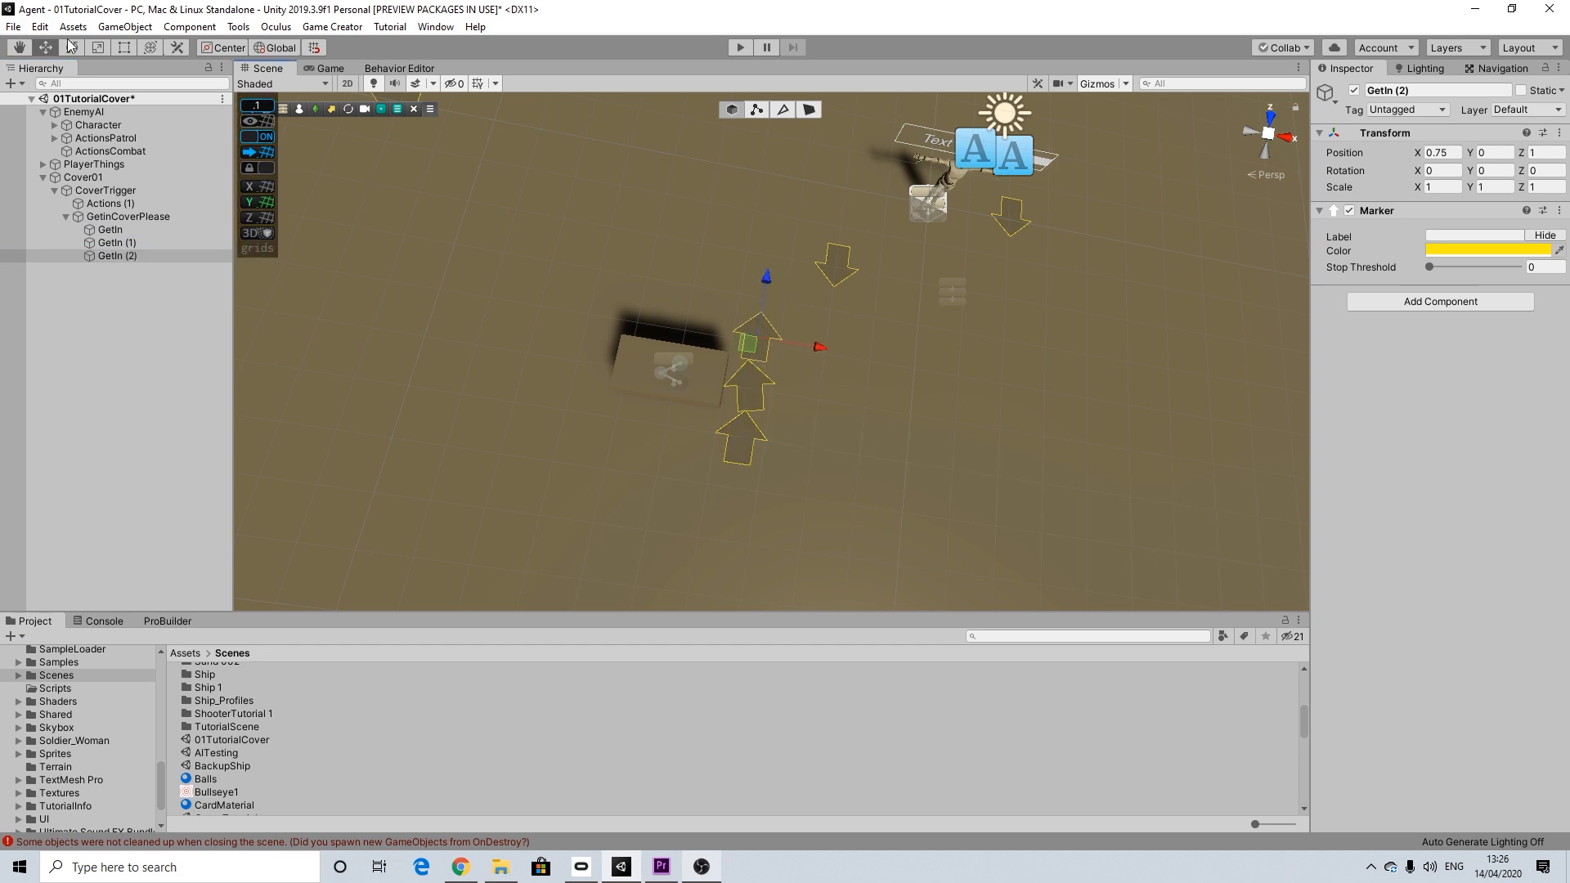
drag(705, 380, 410, 312)
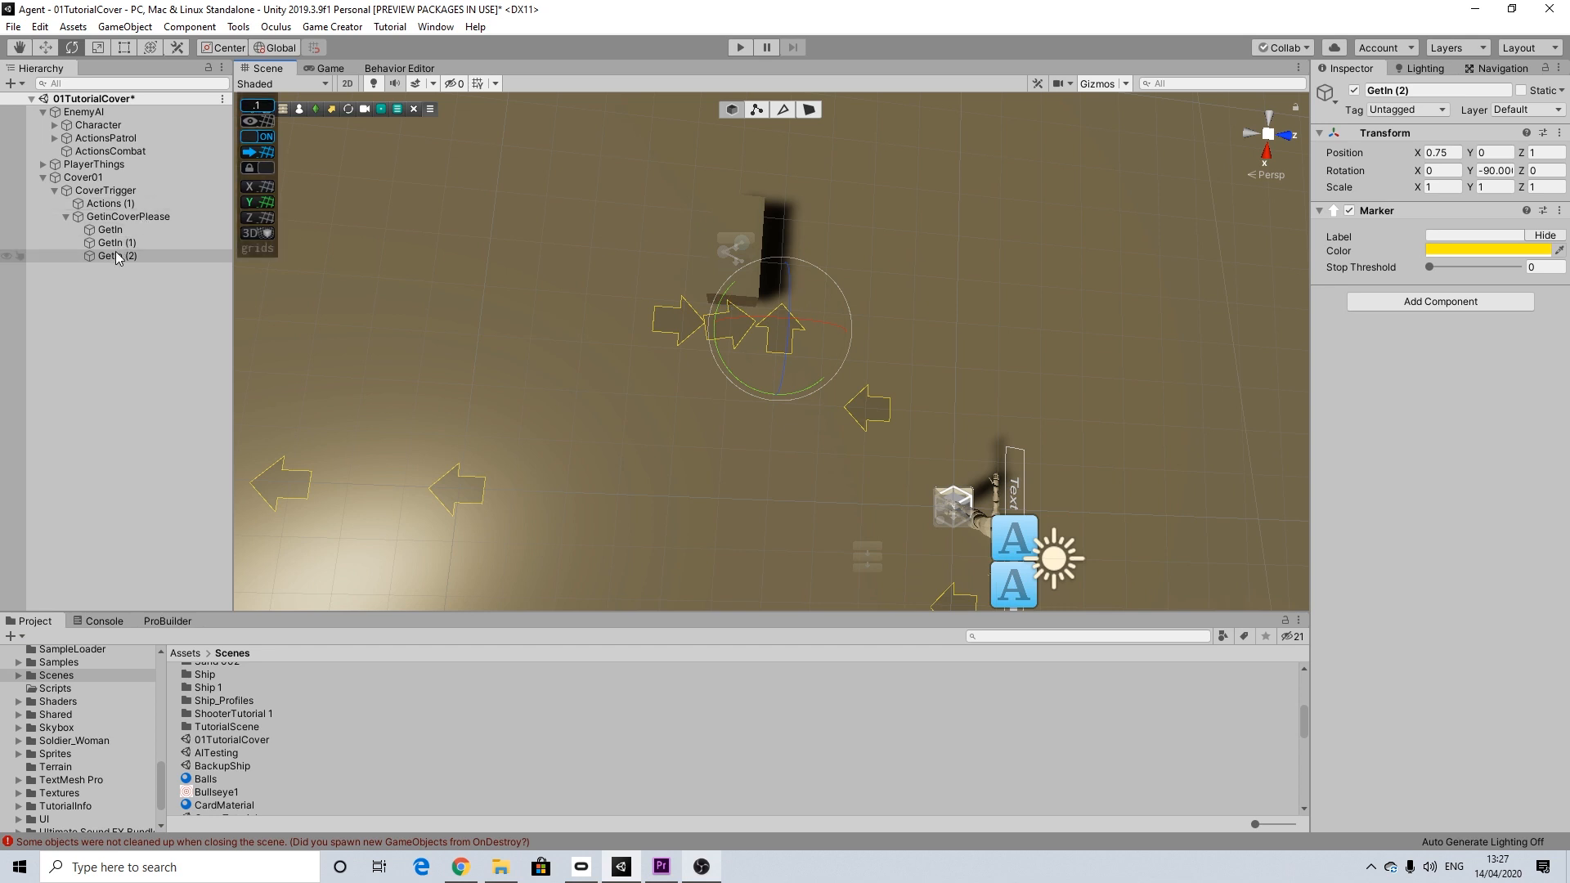
Step: Duplicate GetIn once more, place the copy behind the cover block at X 0, Z 1.1 and rotate it 180° around Y
click(111, 230)
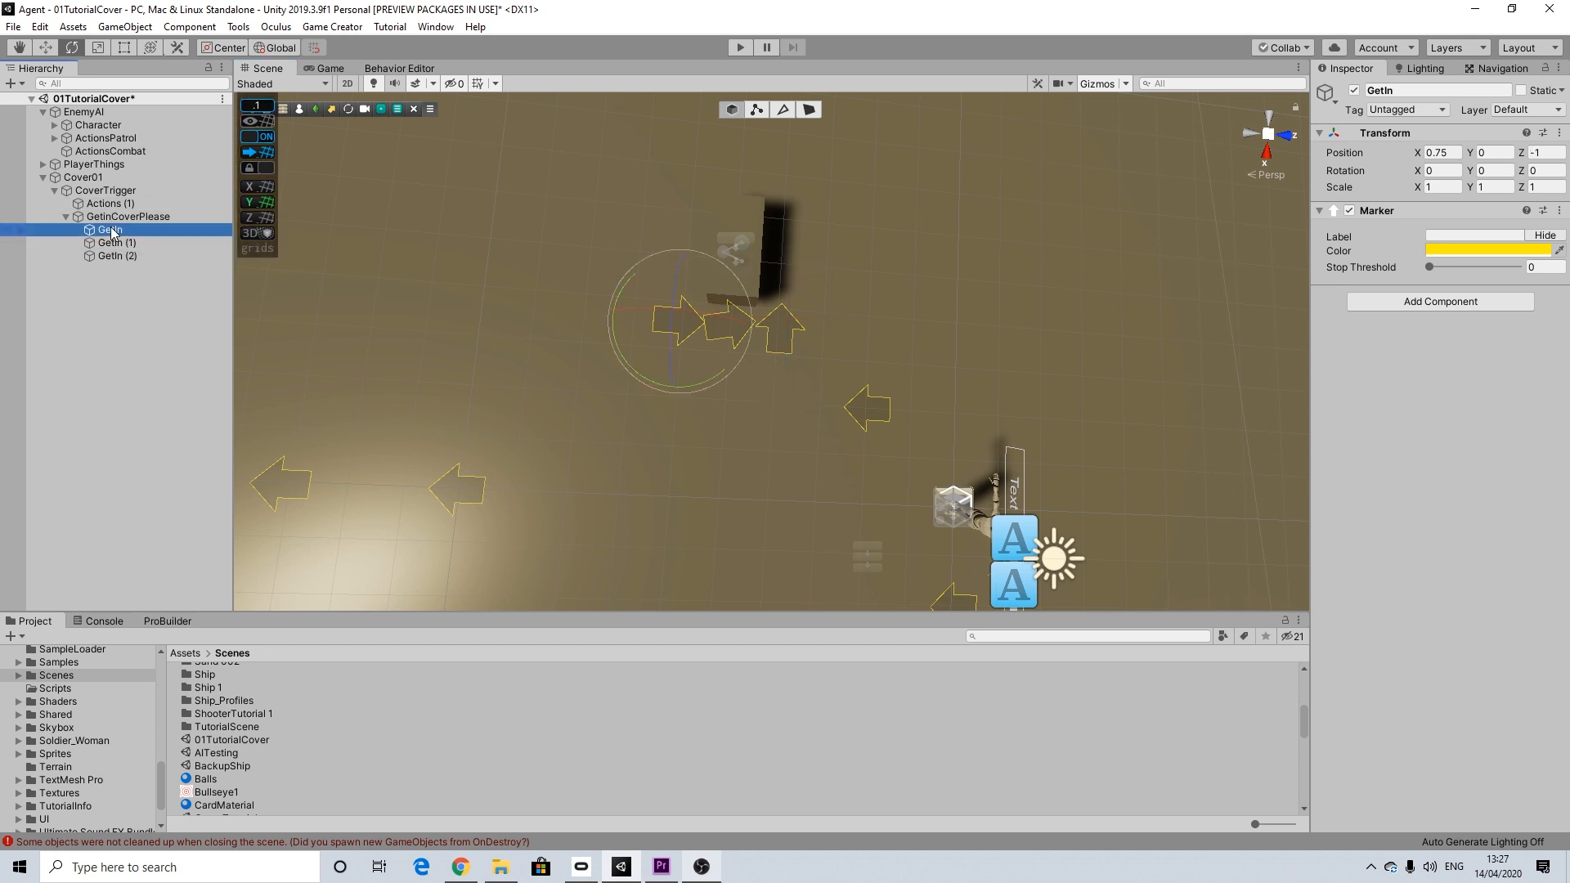
key(ctrl+d)
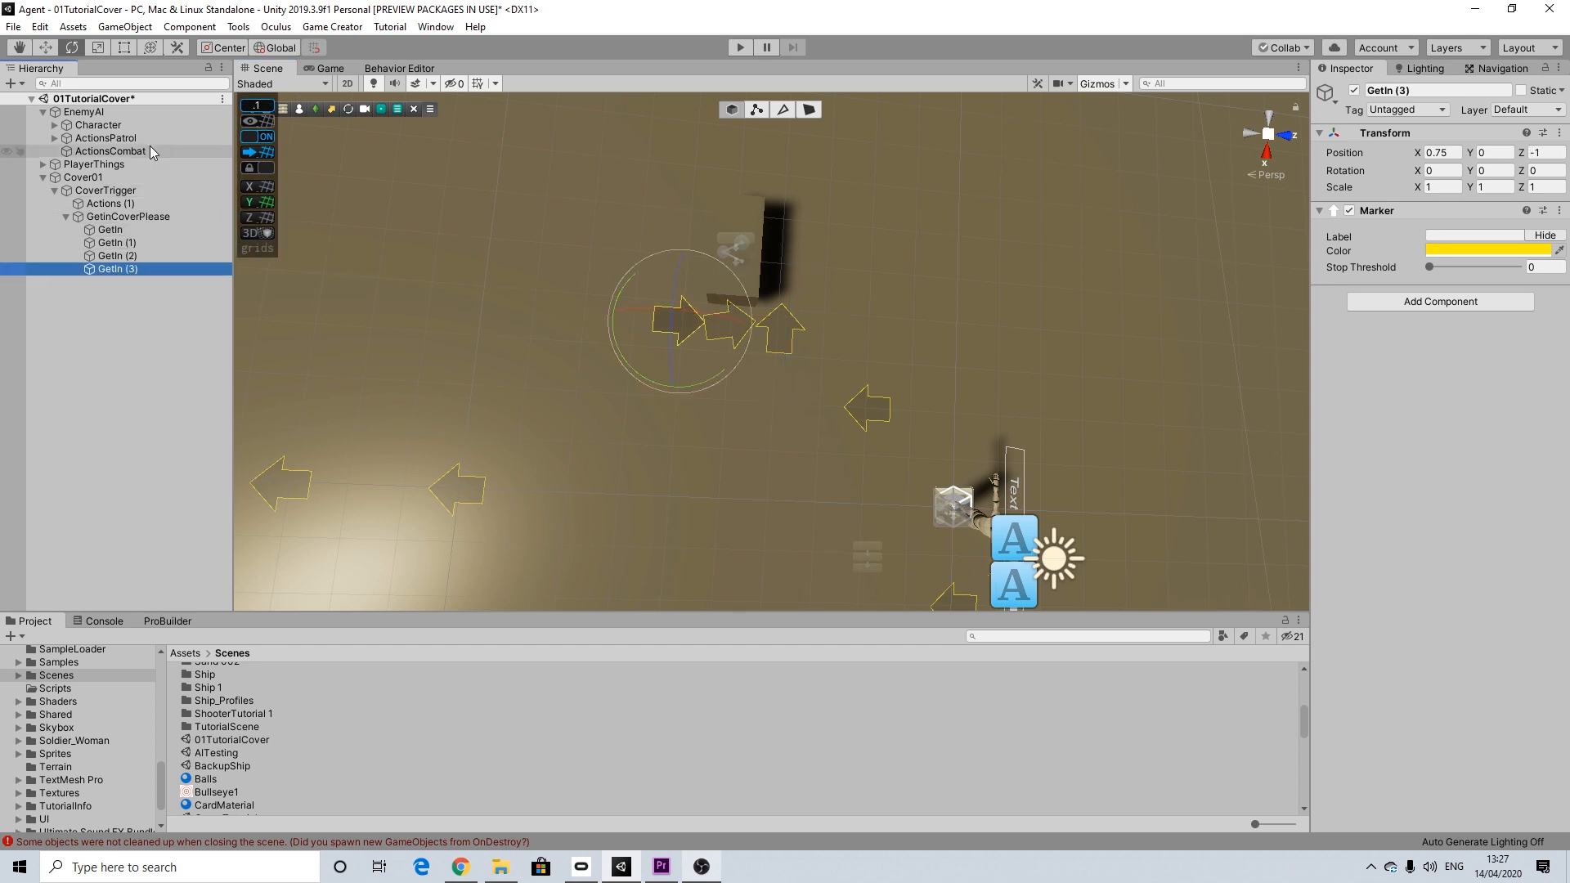
click(45, 47)
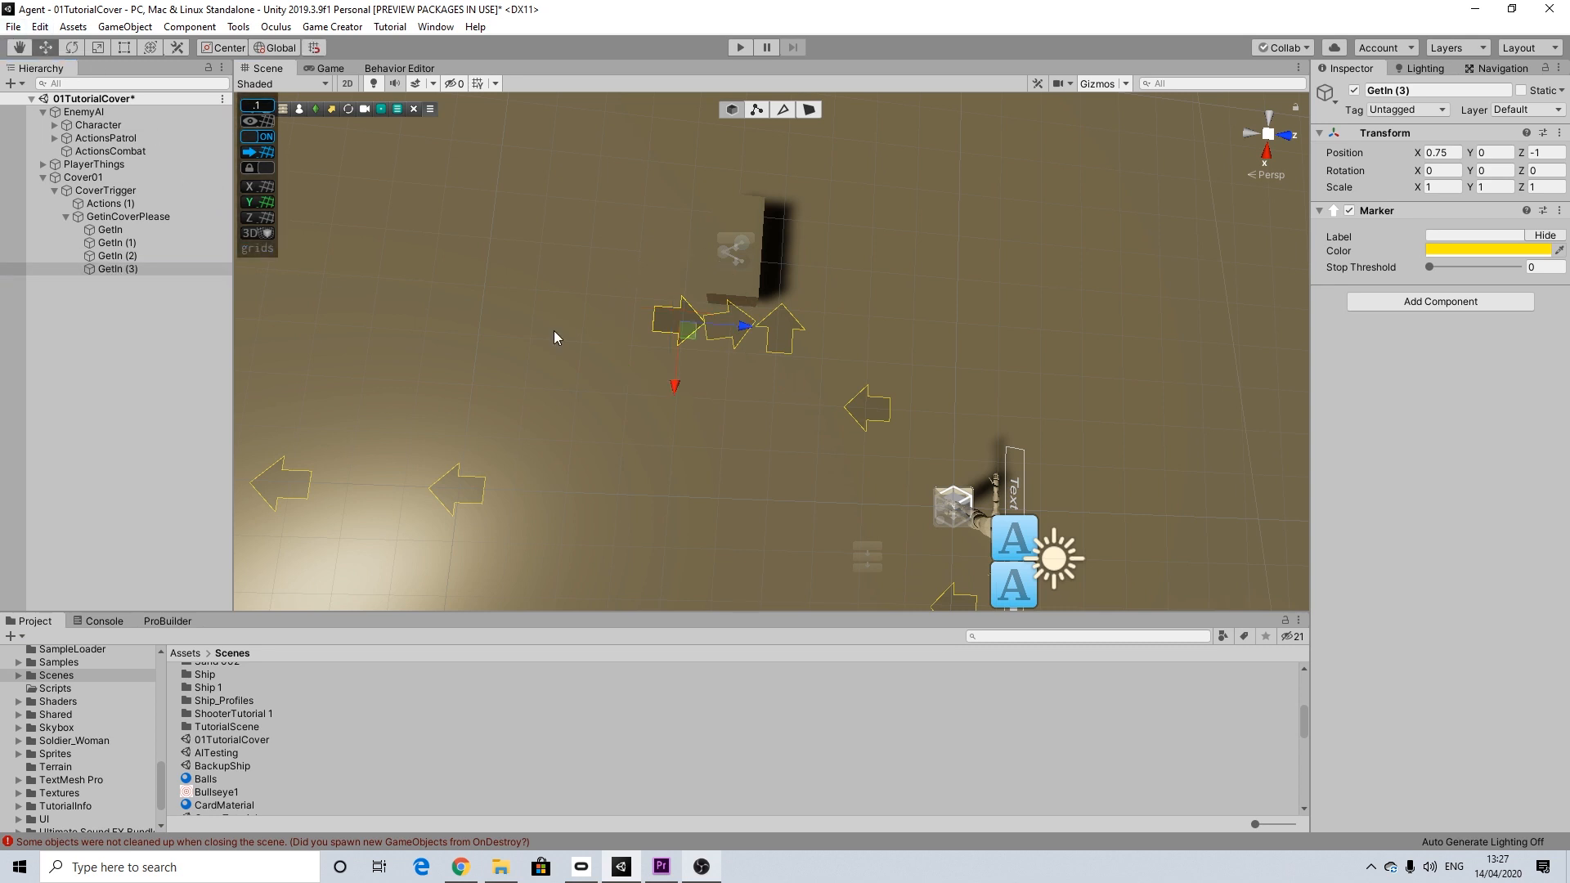
drag(742, 325, 850, 323)
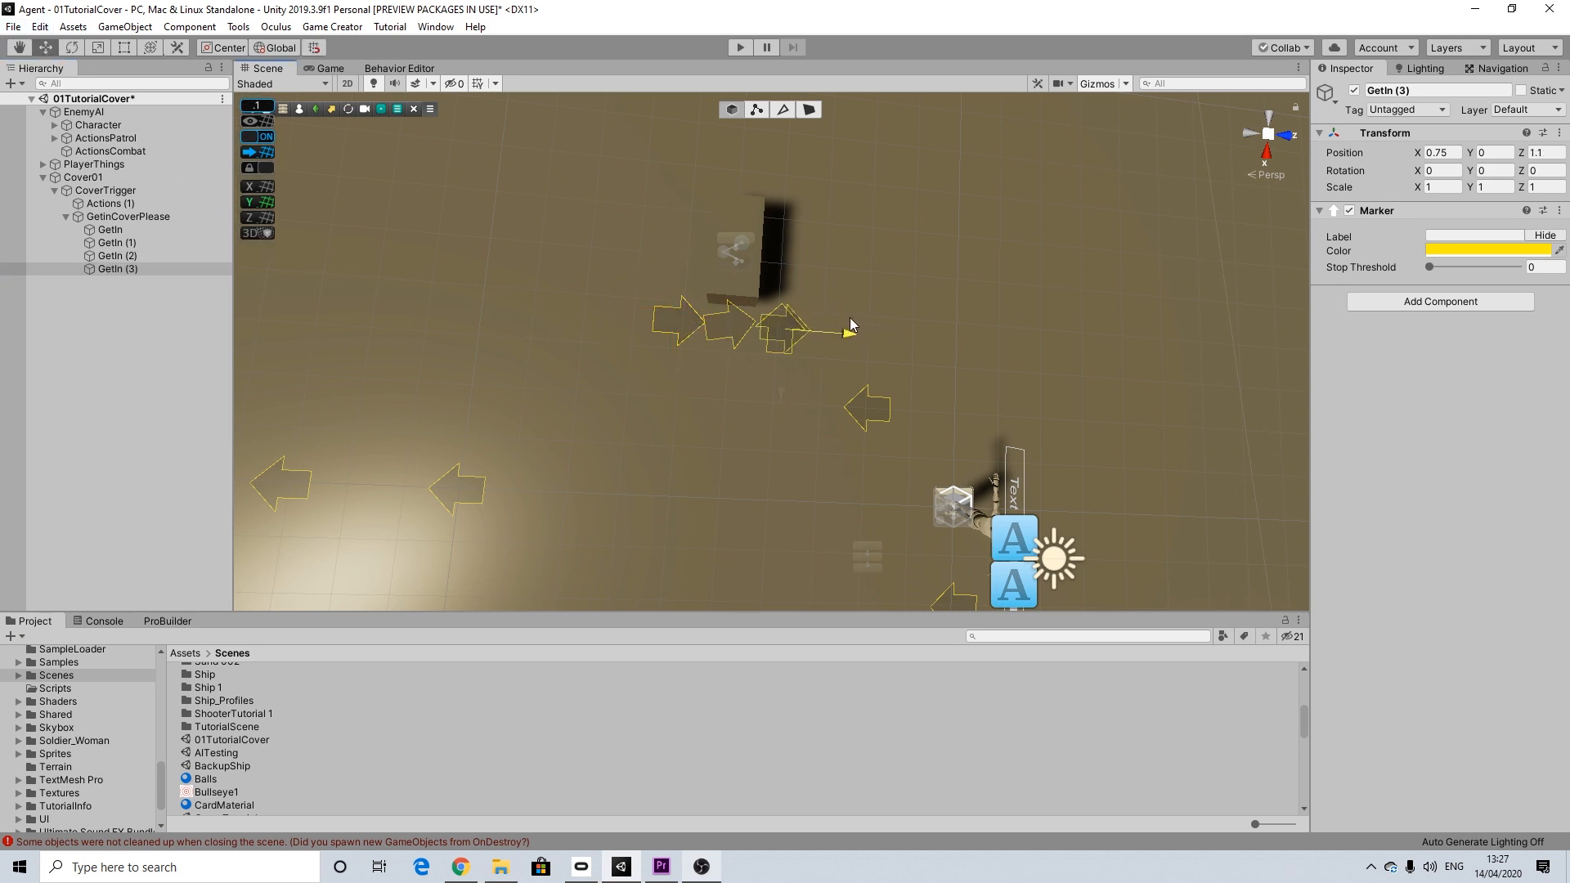
drag(794, 369, 799, 327)
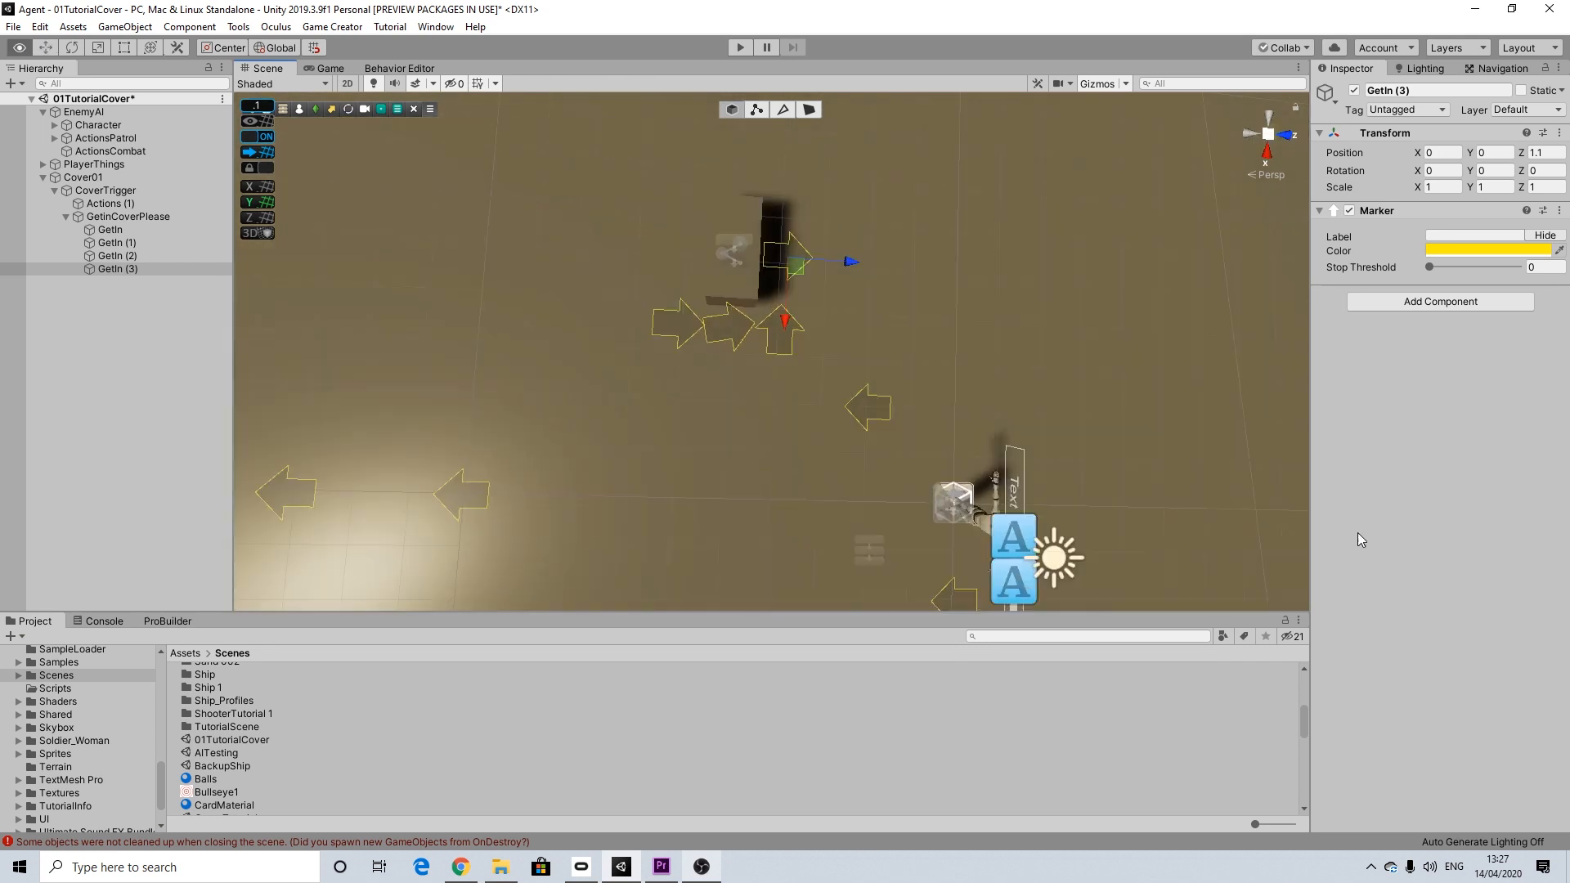
alt+drag(1357, 533, 1435, 523)
click(77, 50)
drag(730, 321, 355, 206)
alt+drag(630, 235, 710, 258)
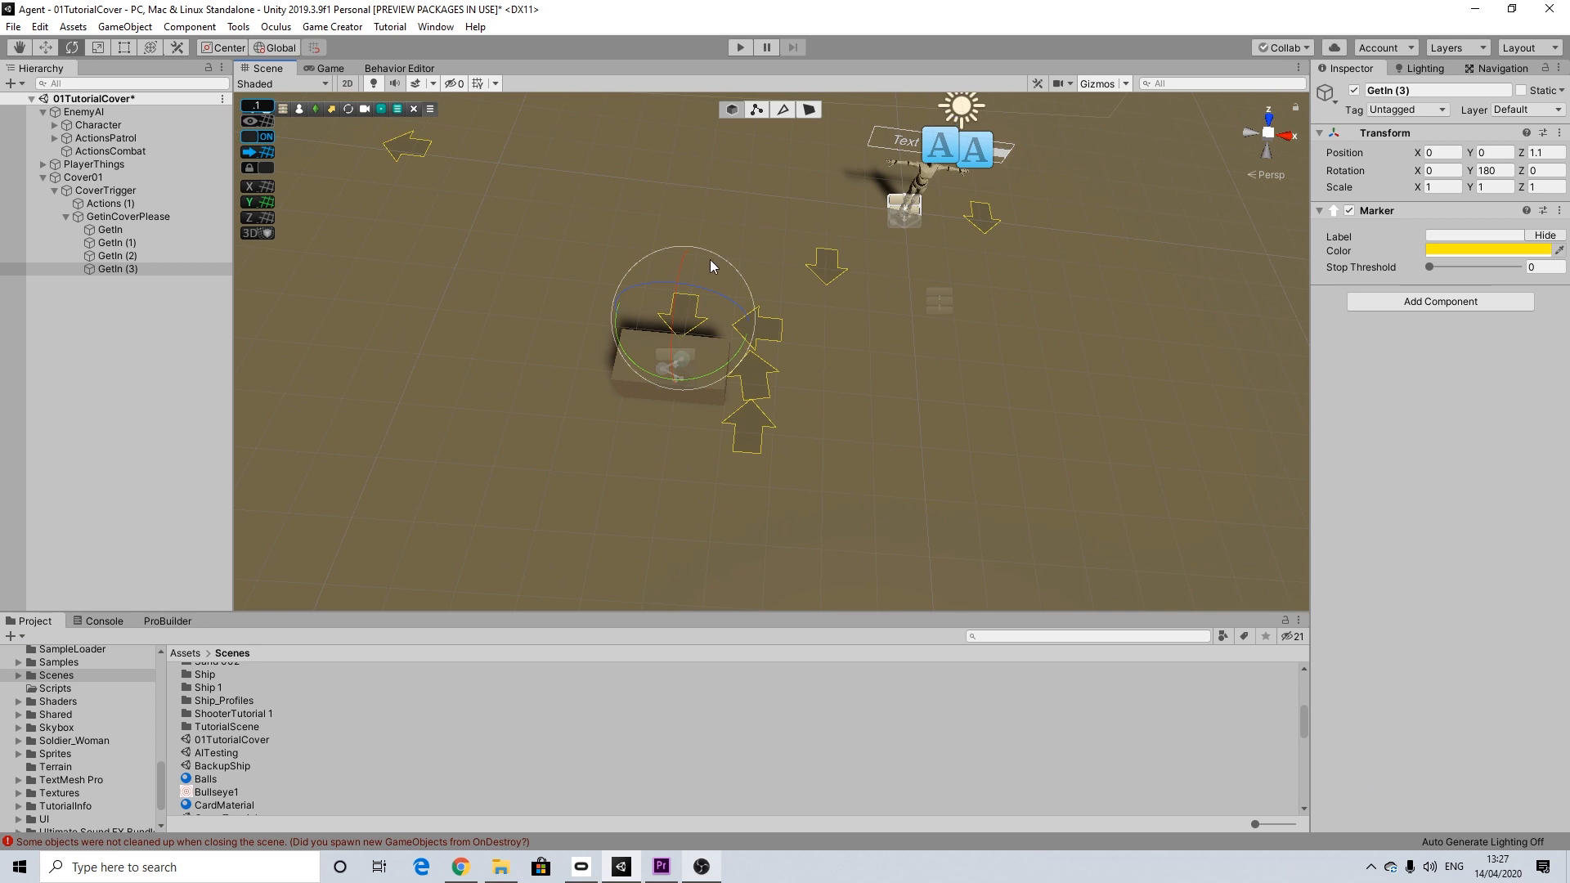
Step: Add a Move Character action to Actions (1) under CoverTrigger
alt+drag(811, 384, 675, 371)
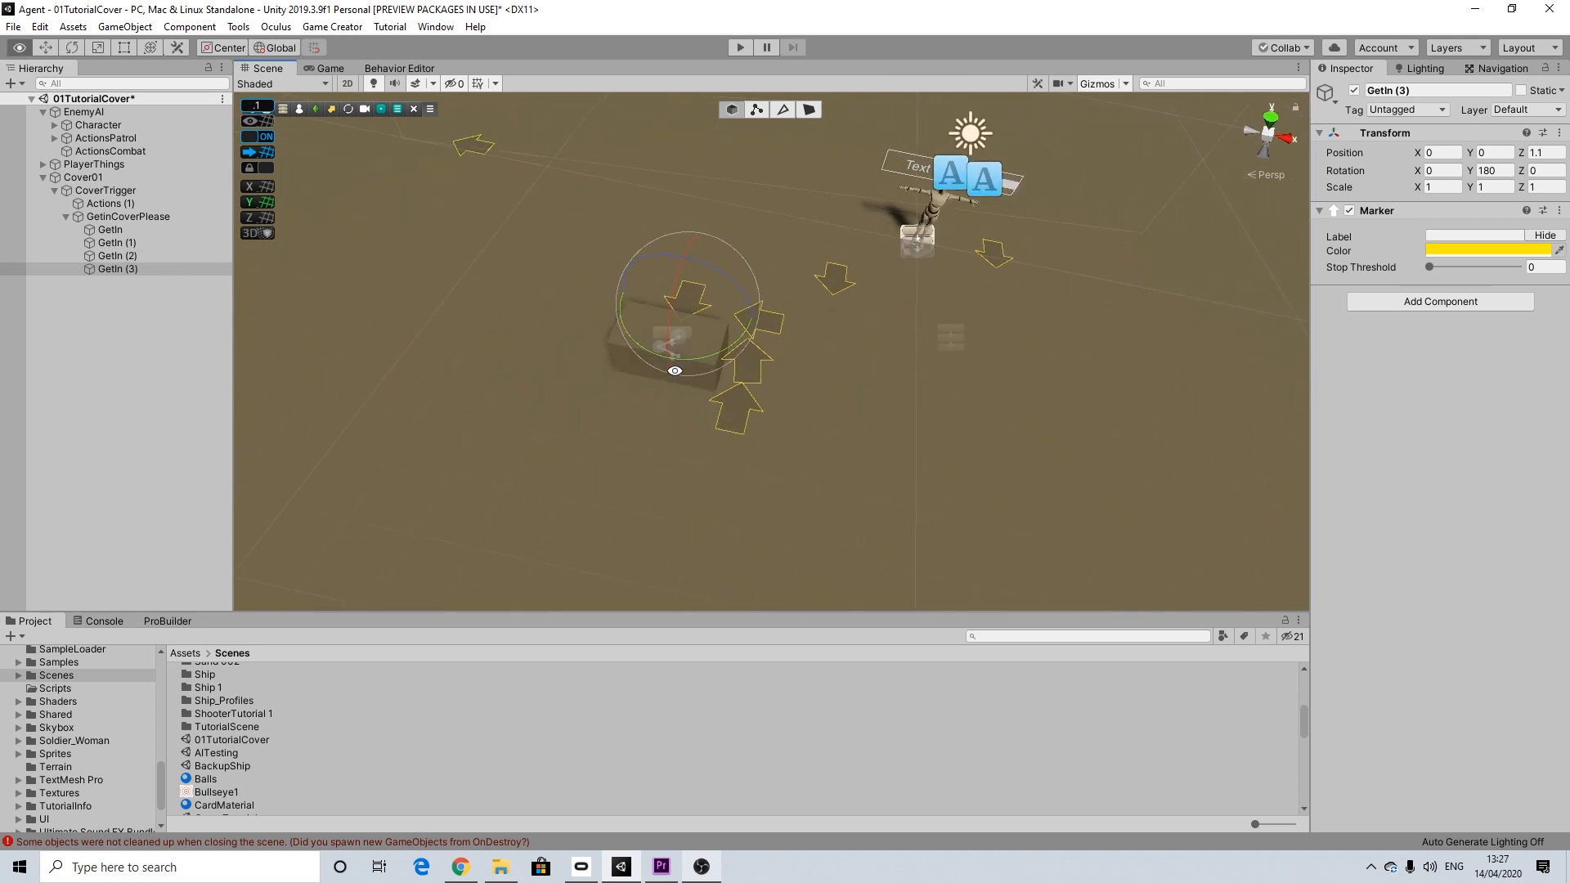
click(110, 203)
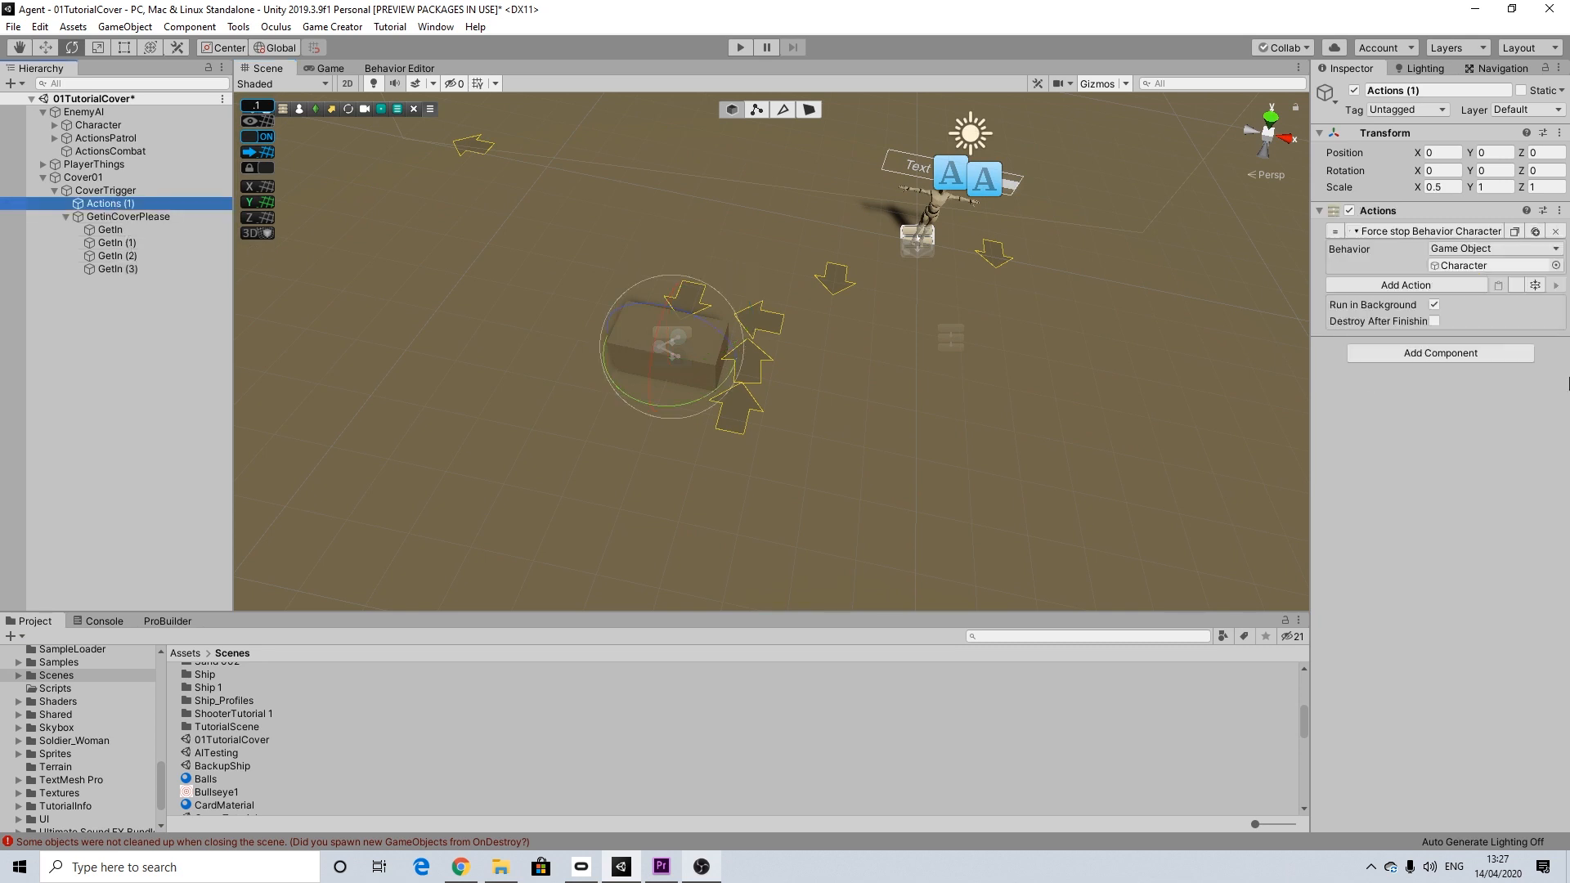
click(1391, 284)
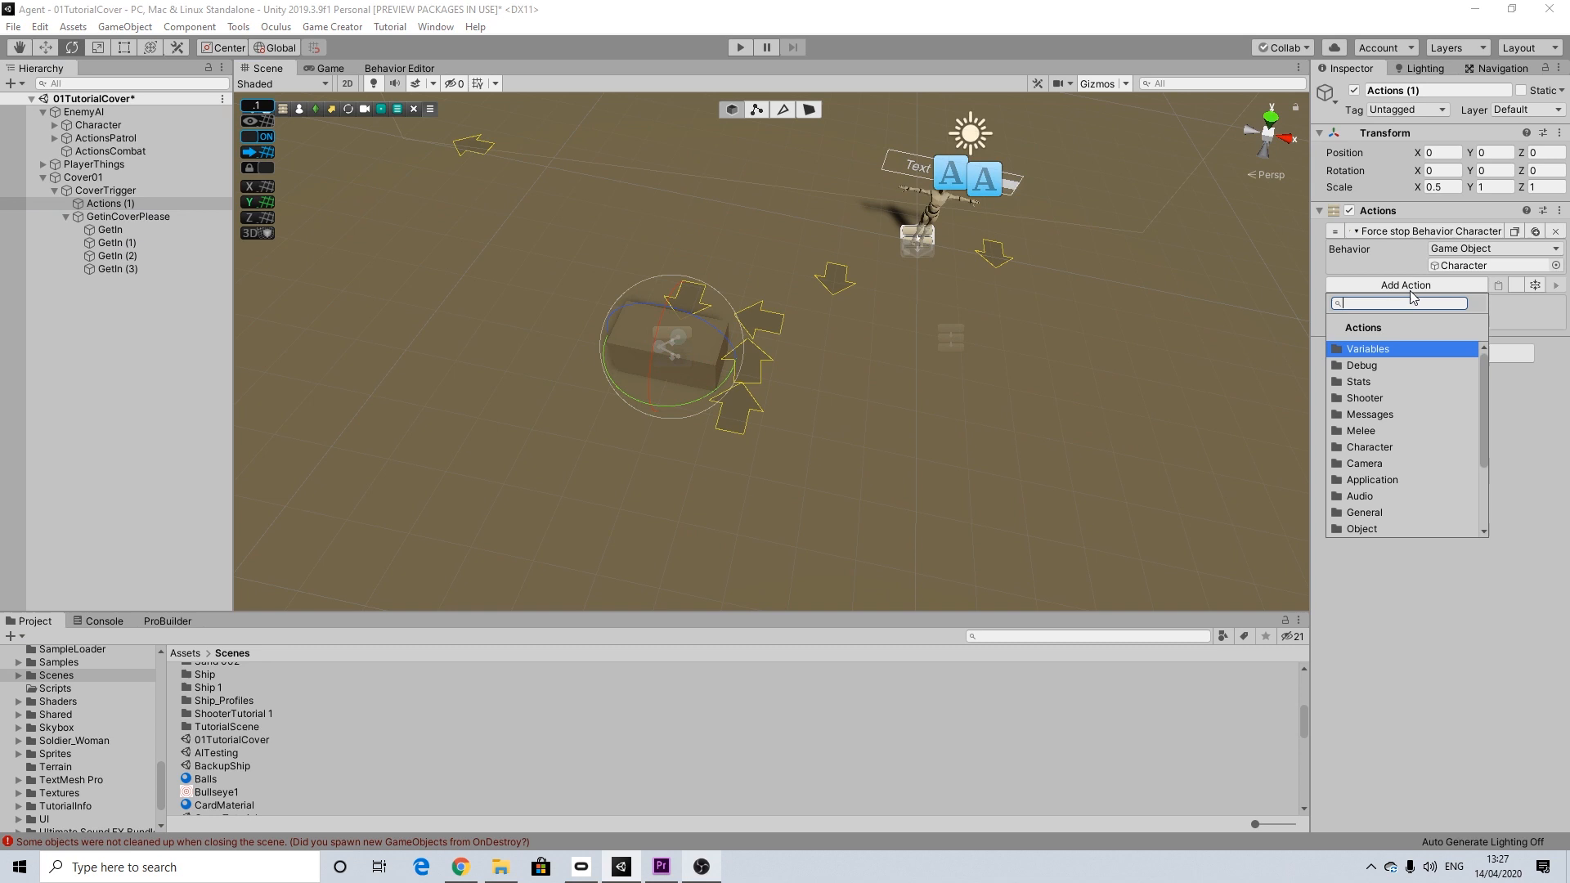
text(move)
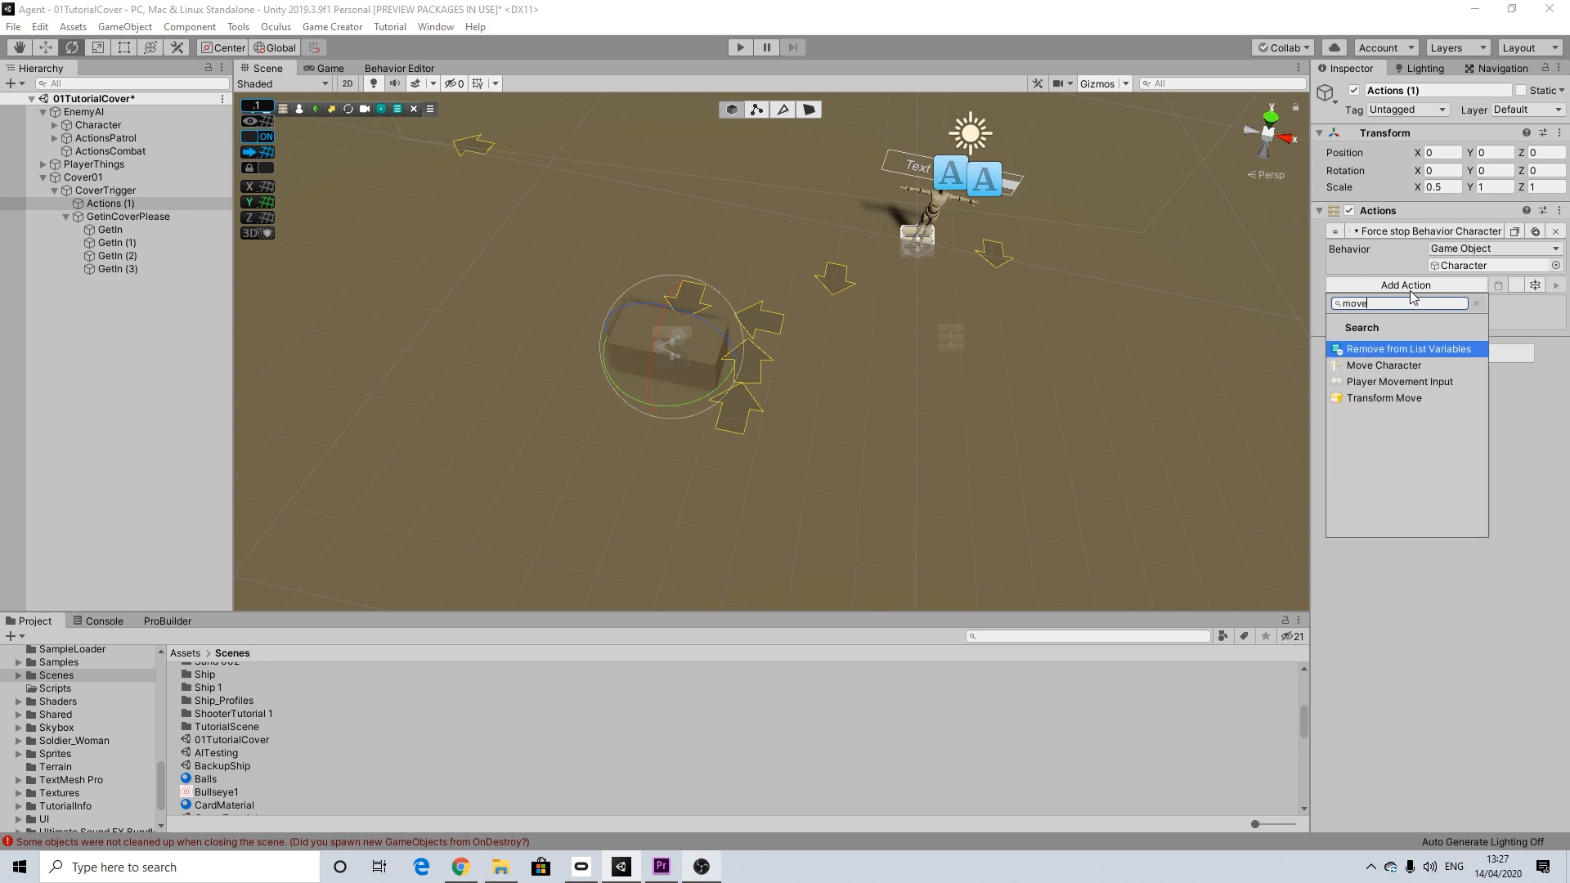
click(1375, 364)
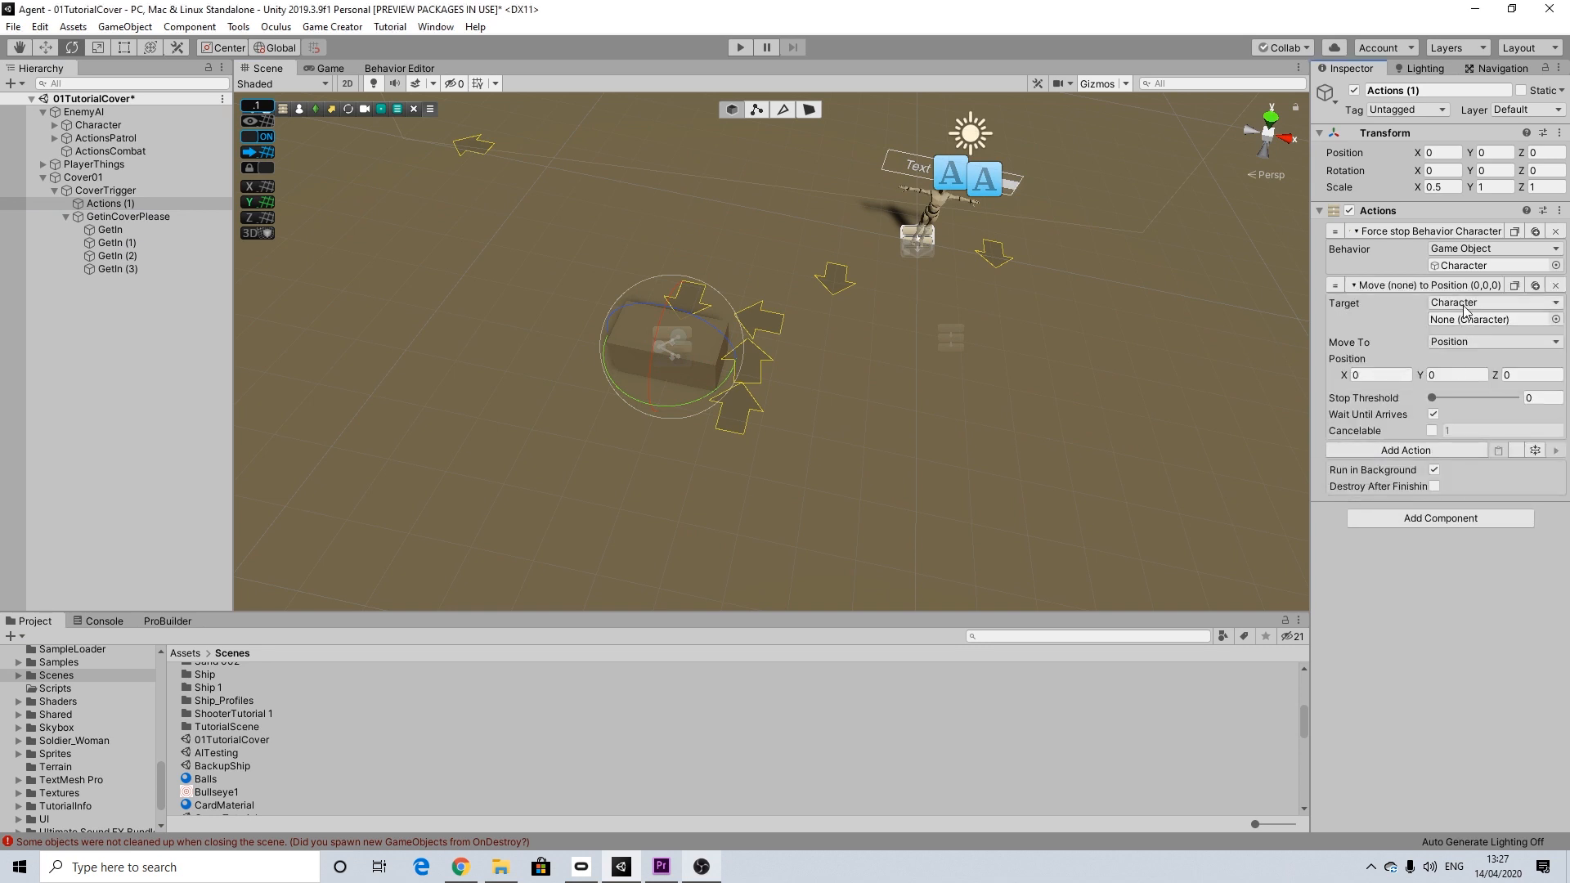
Step: Target EnemyAI's Character in the Move Character action and make it move to the GetIn marker
mouse_move(95, 127)
mouse_down()
mouse_move(1395, 279)
mouse_move(1467, 320)
mouse_up()
click(1441, 343)
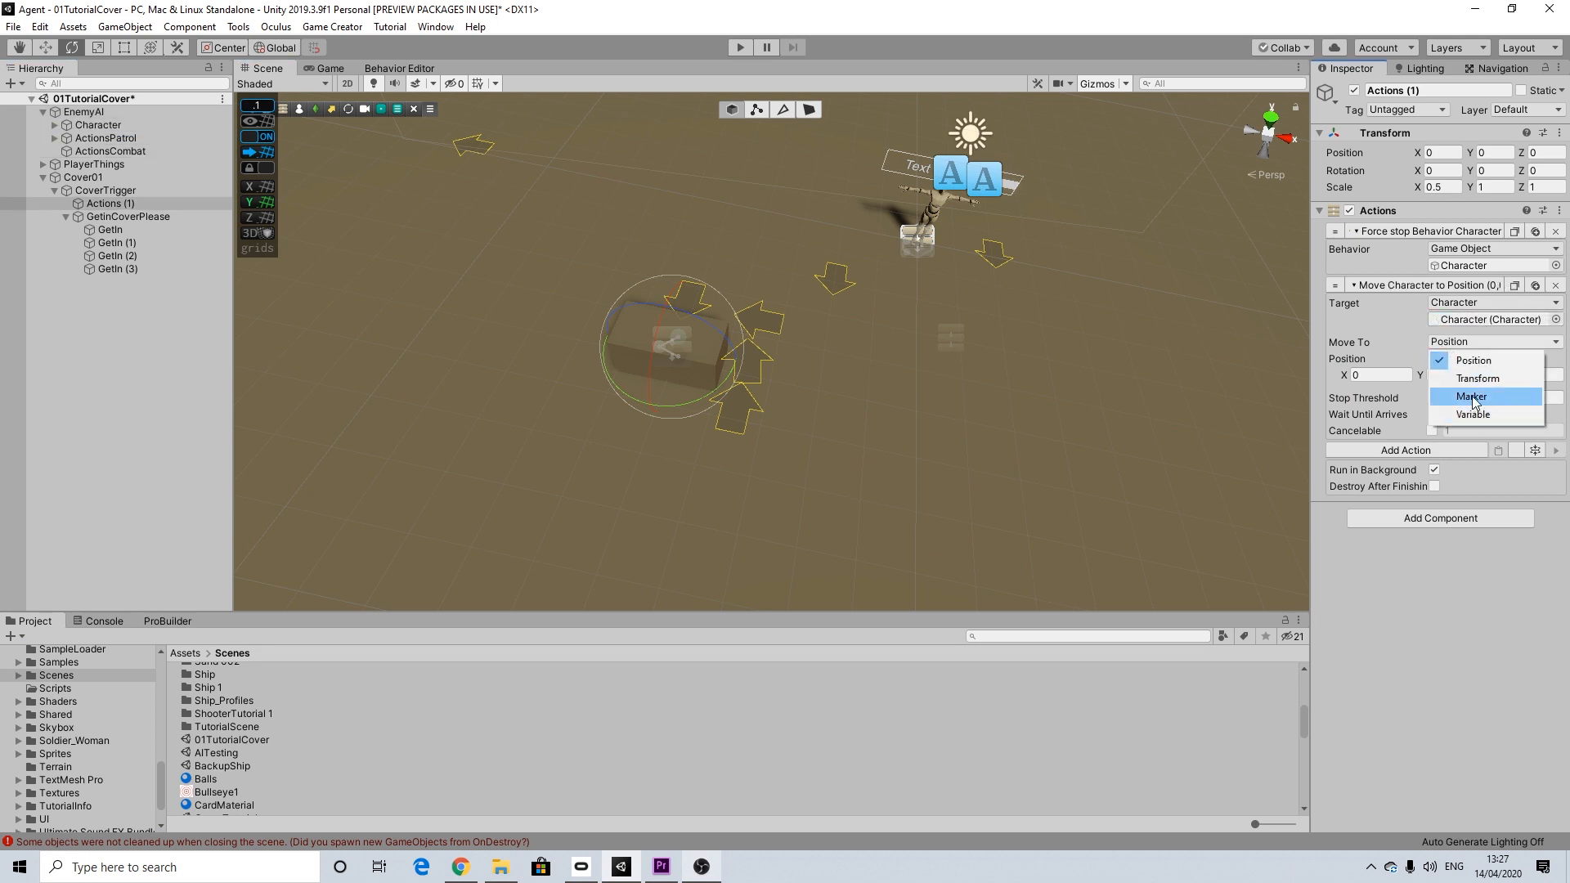
click(1471, 397)
mouse_move(725, 322)
mouse_down()
mouse_move(1450, 429)
mouse_move(1471, 362)
mouse_up()
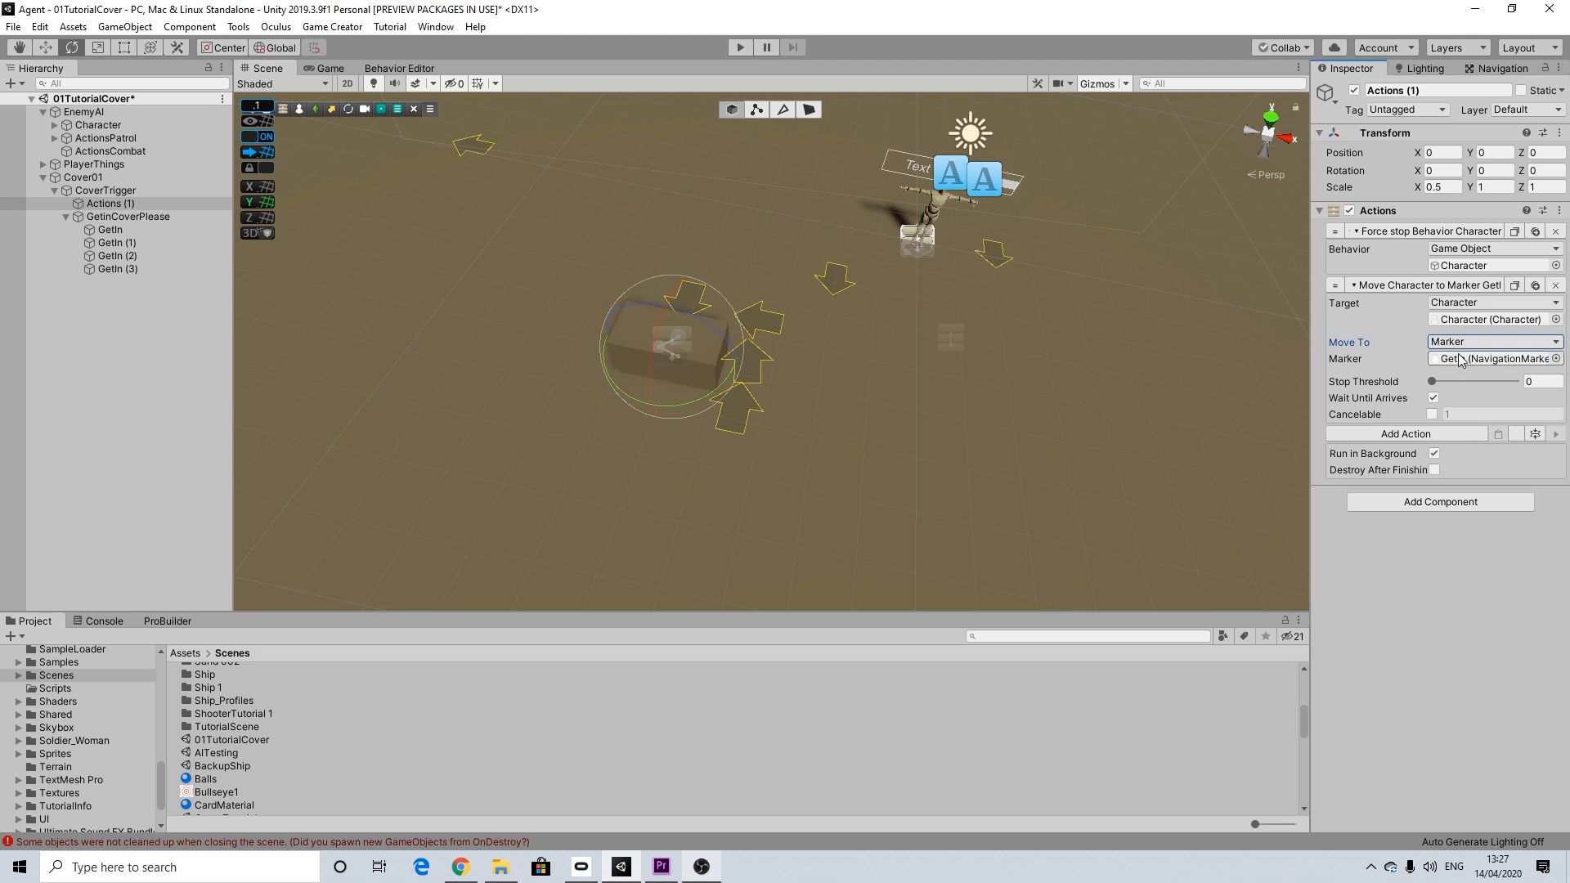
Step: Create three more Move Character actions by duplication, assigning markers GetIn (1), GetIn (2) and GetIn (3) in order and keeping Wait Until Arrives enabled
click(1535, 286)
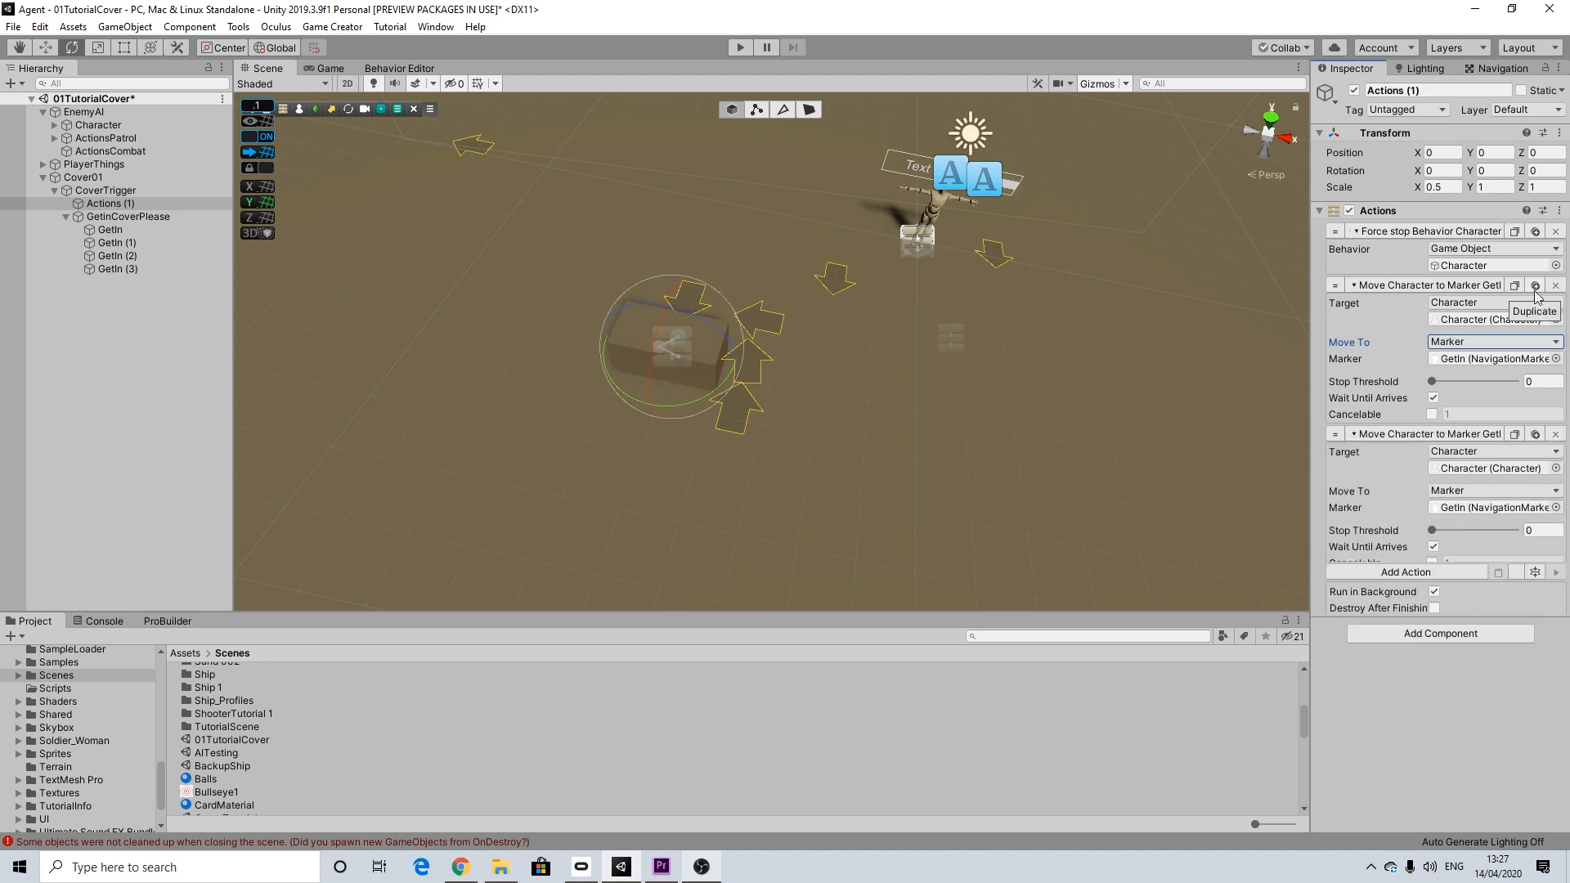
mouse_move(115, 242)
mouse_down()
mouse_move(363, 262)
mouse_move(1530, 523)
mouse_move(1492, 508)
mouse_up()
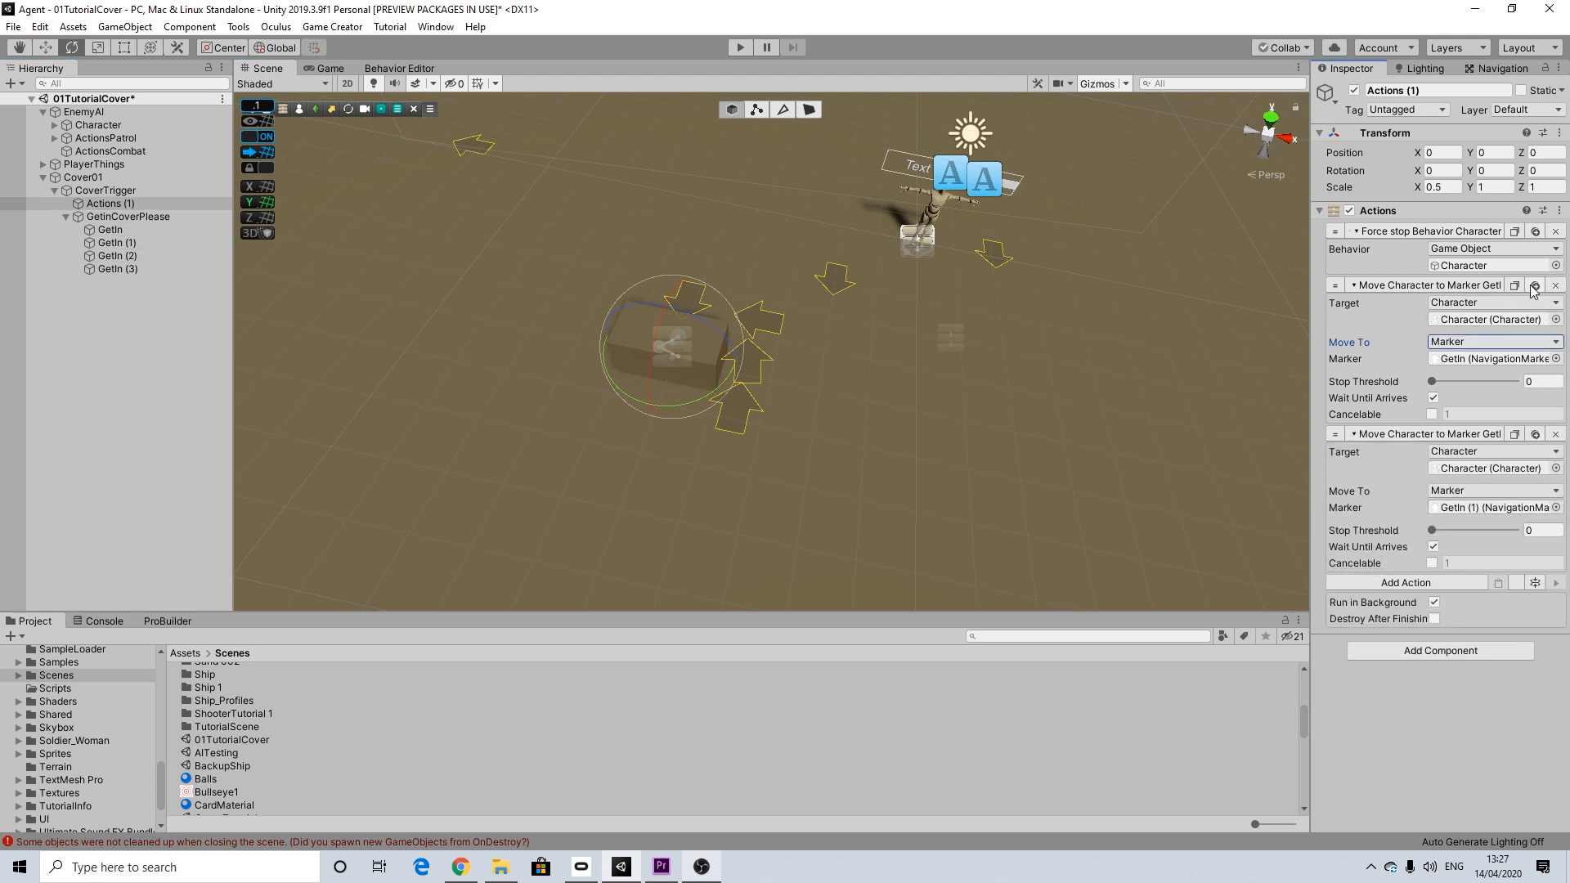
click(1533, 435)
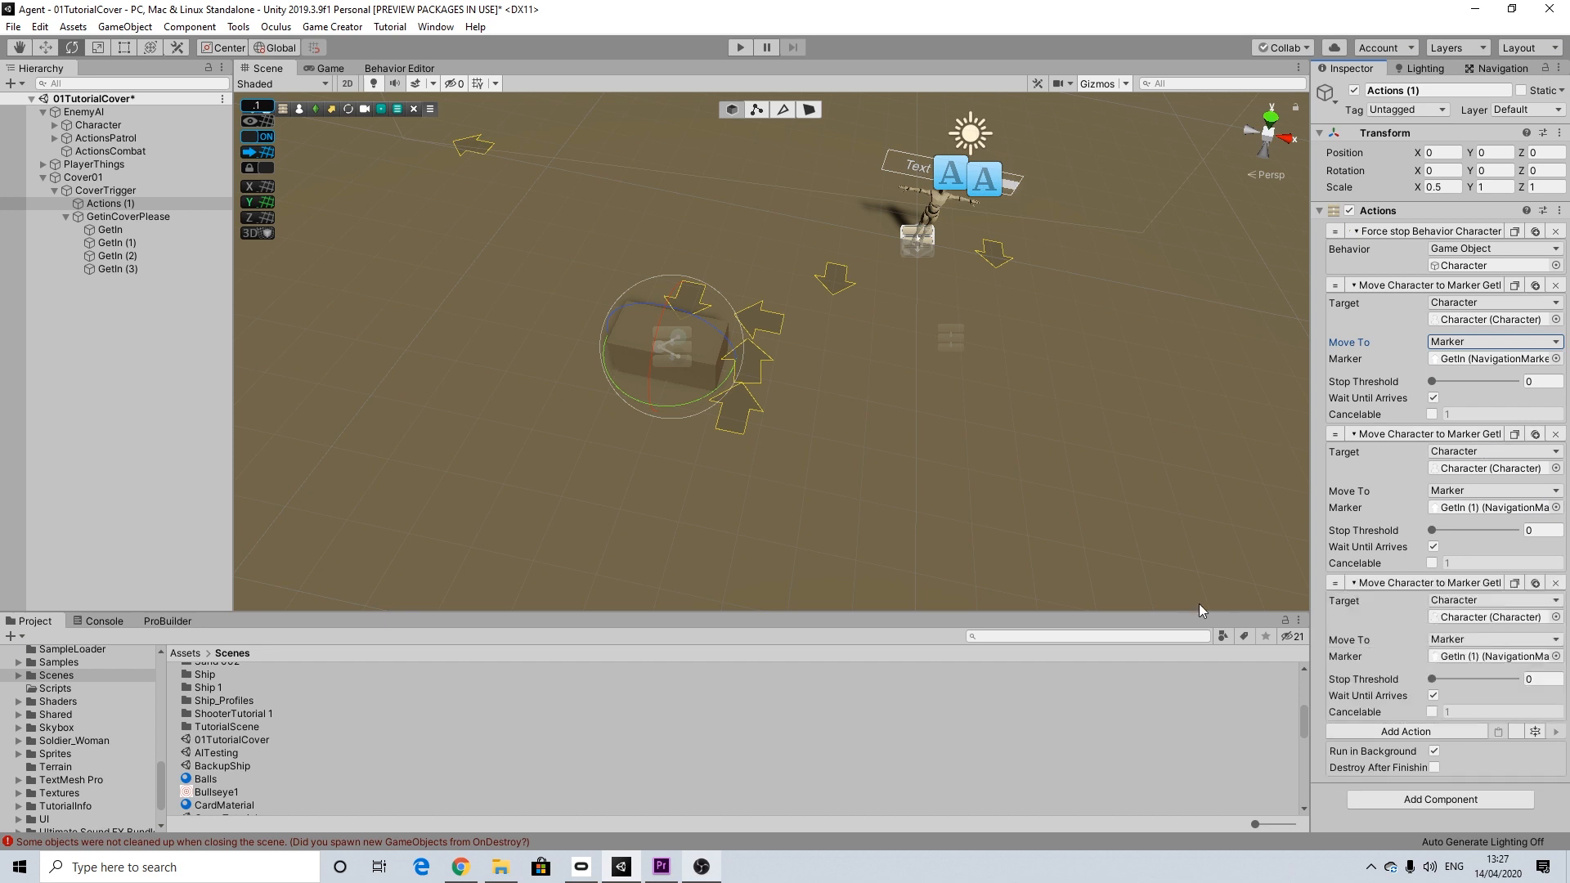
mouse_move(115, 256)
mouse_down()
mouse_move(1488, 352)
mouse_move(1493, 656)
mouse_up()
click(1534, 583)
scroll(1469, 700, down, 3)
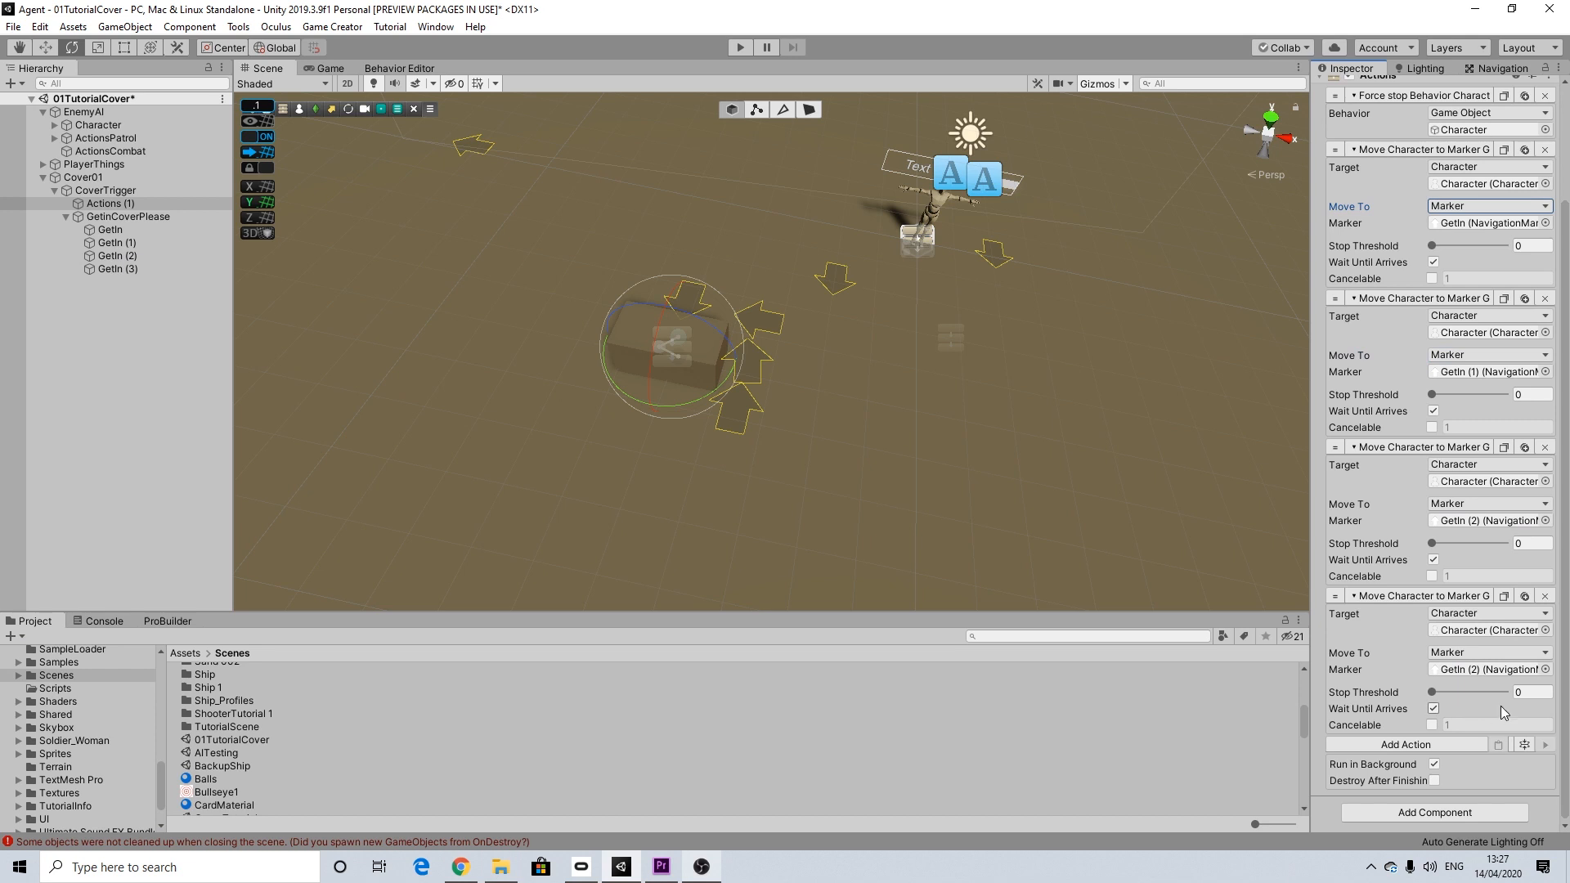
mouse_move(111, 265)
mouse_down()
mouse_move(1460, 617)
mouse_move(1460, 663)
mouse_up()
click(1432, 707)
Step: Add a Character State action after the moves, with its target type set to Character and EnemyAI's Character assigned
click(1411, 744)
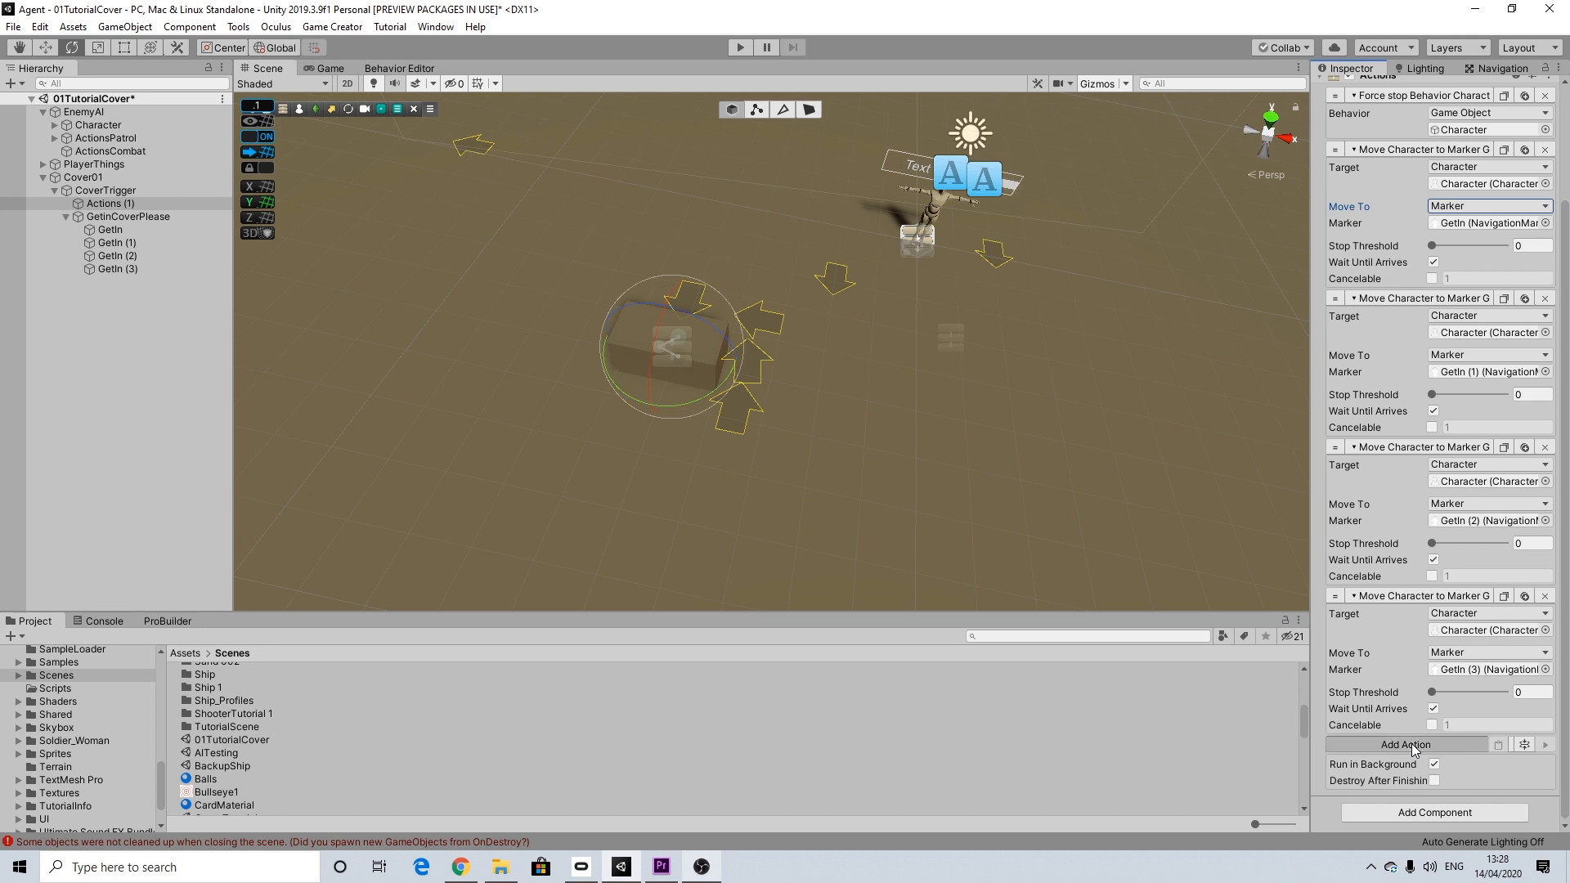
text(state)
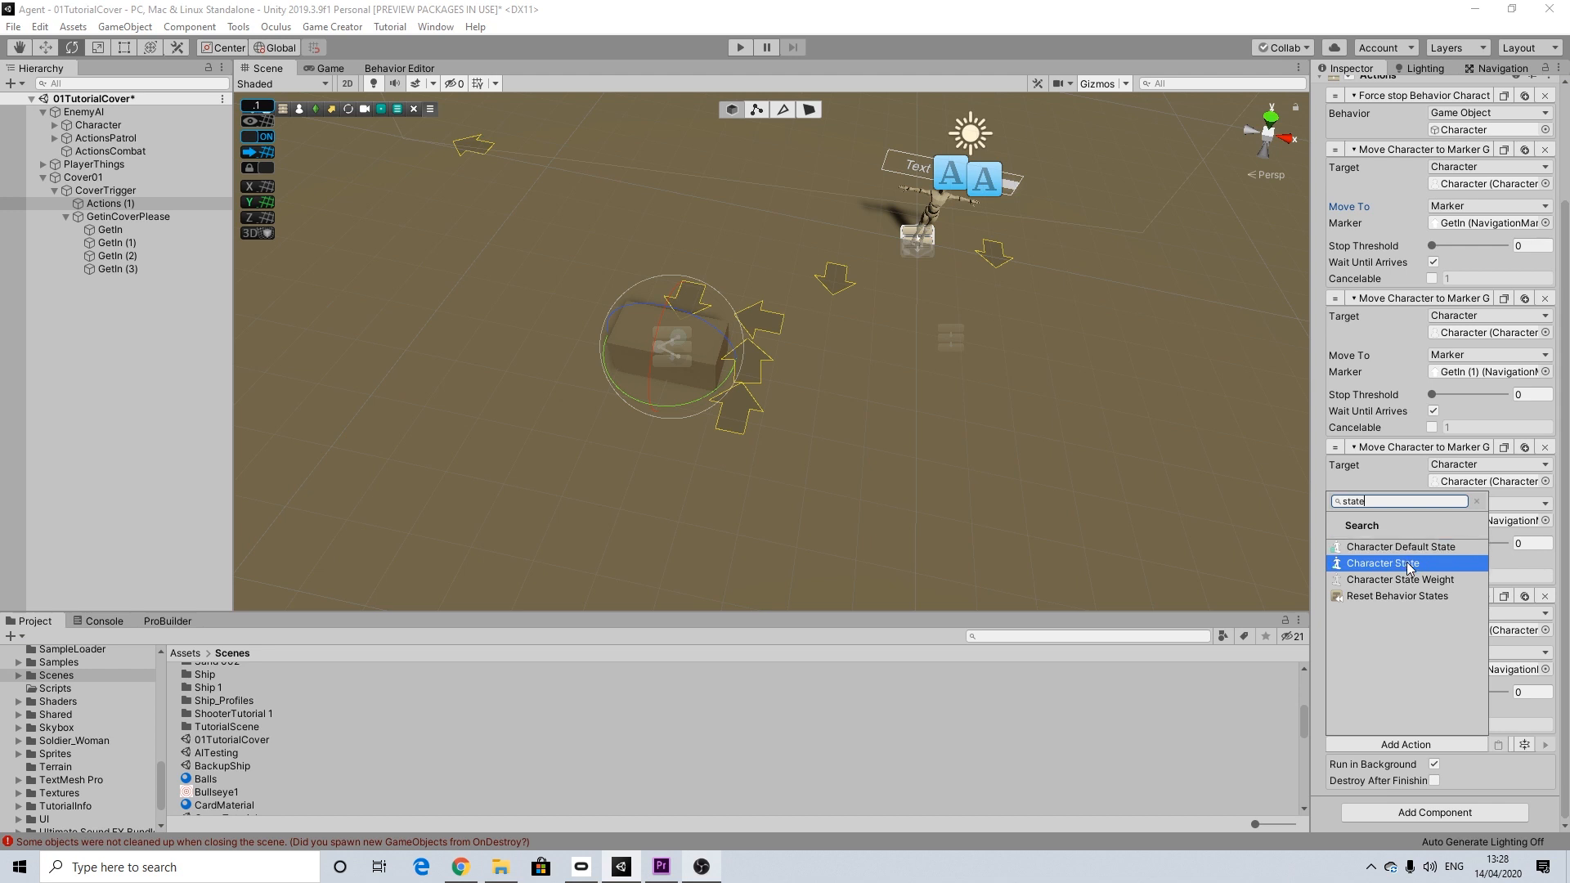
click(1406, 562)
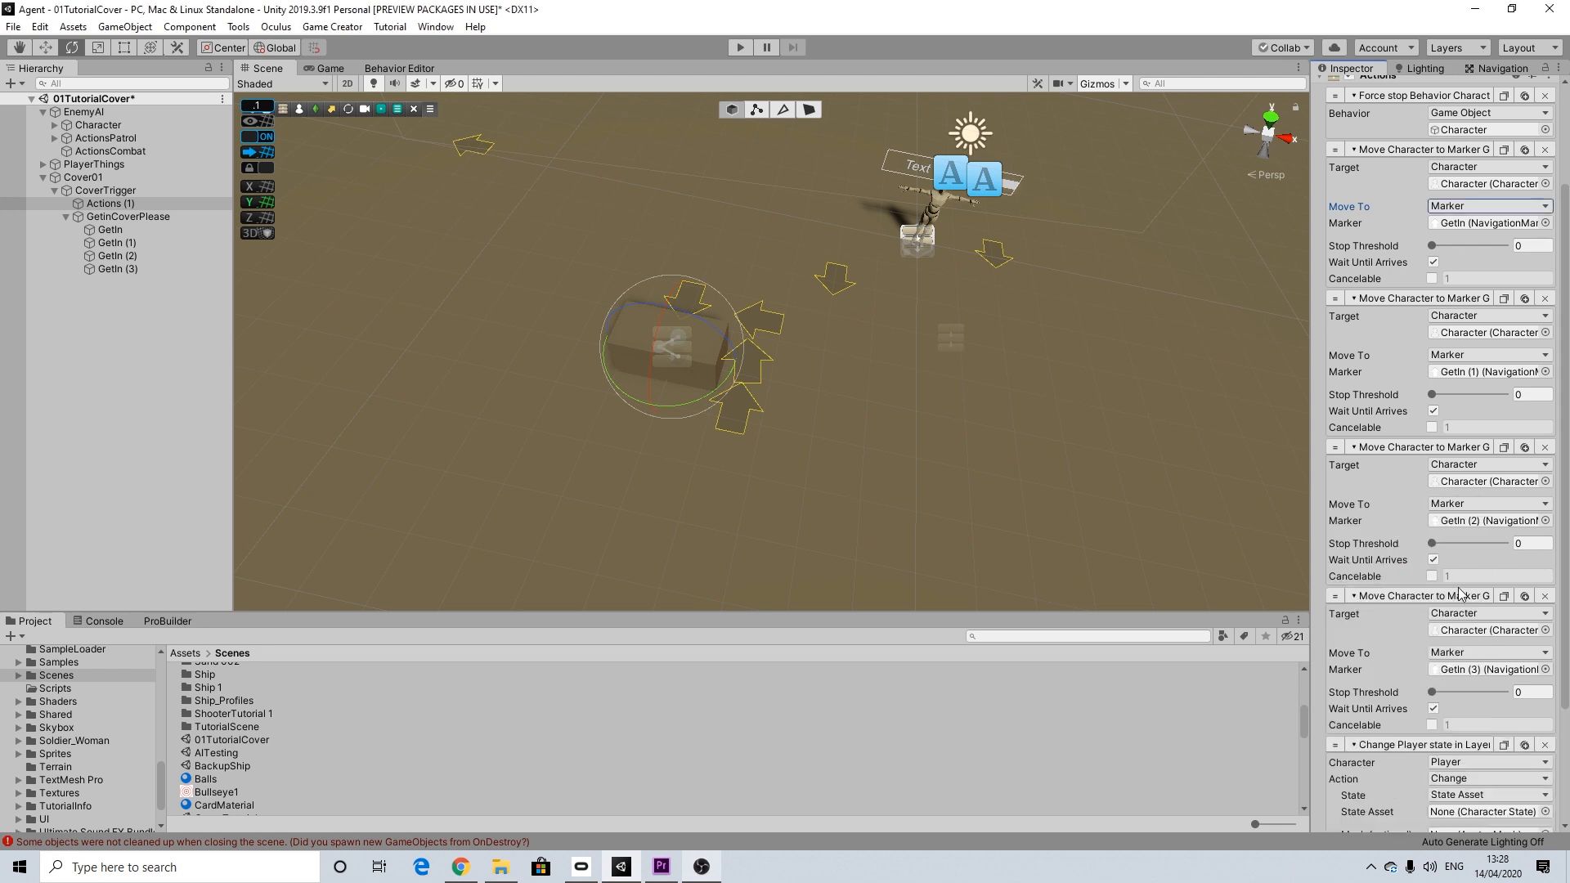
scroll(1464, 676, down, 4)
click(1447, 566)
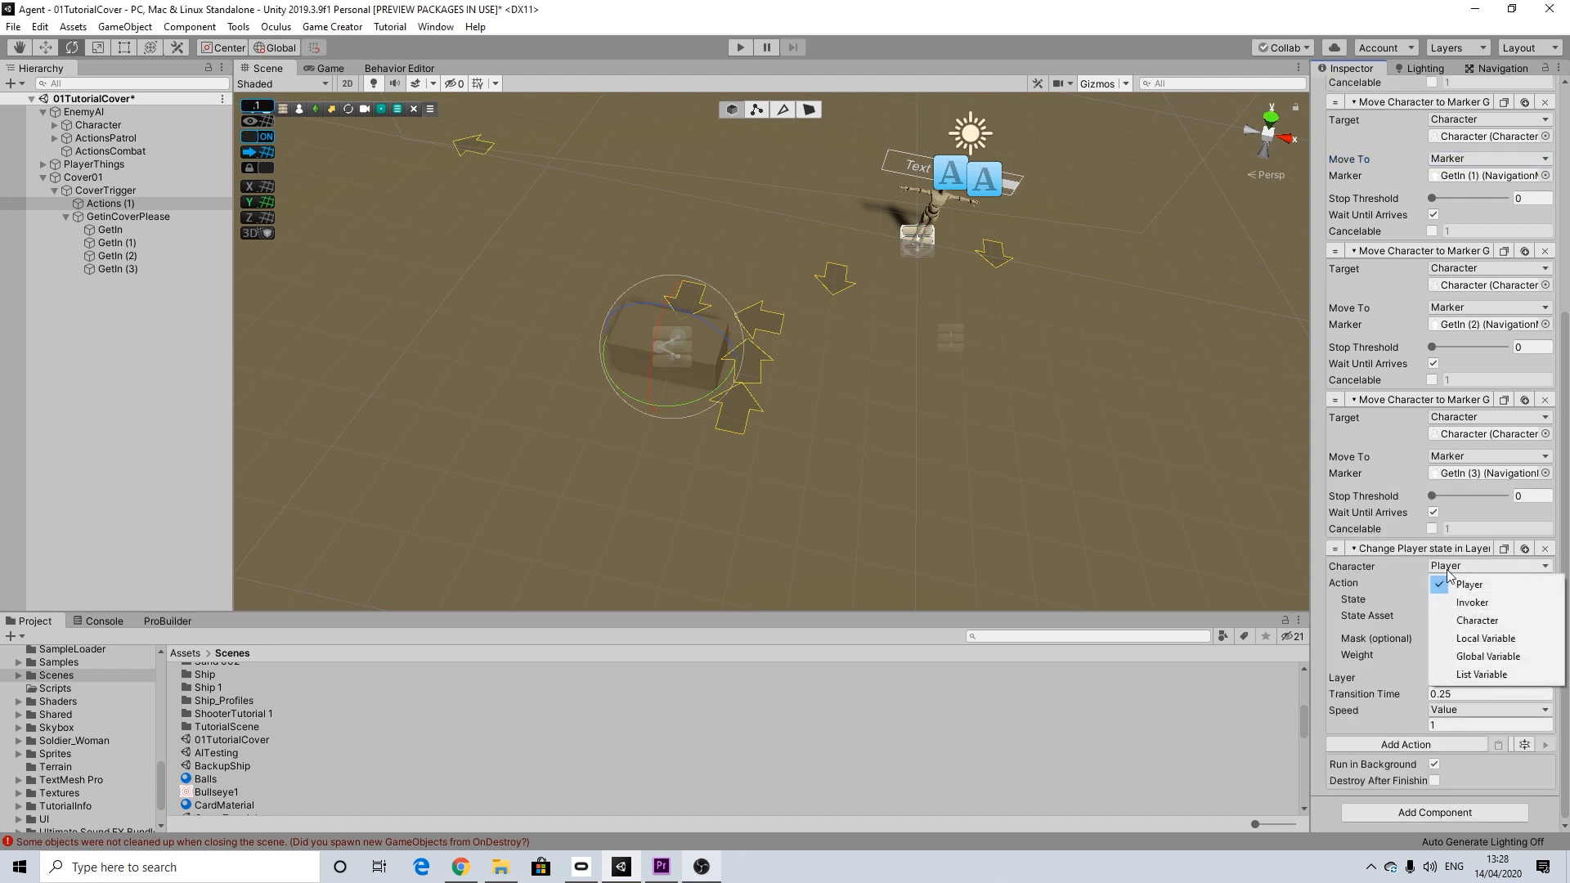
click(1468, 621)
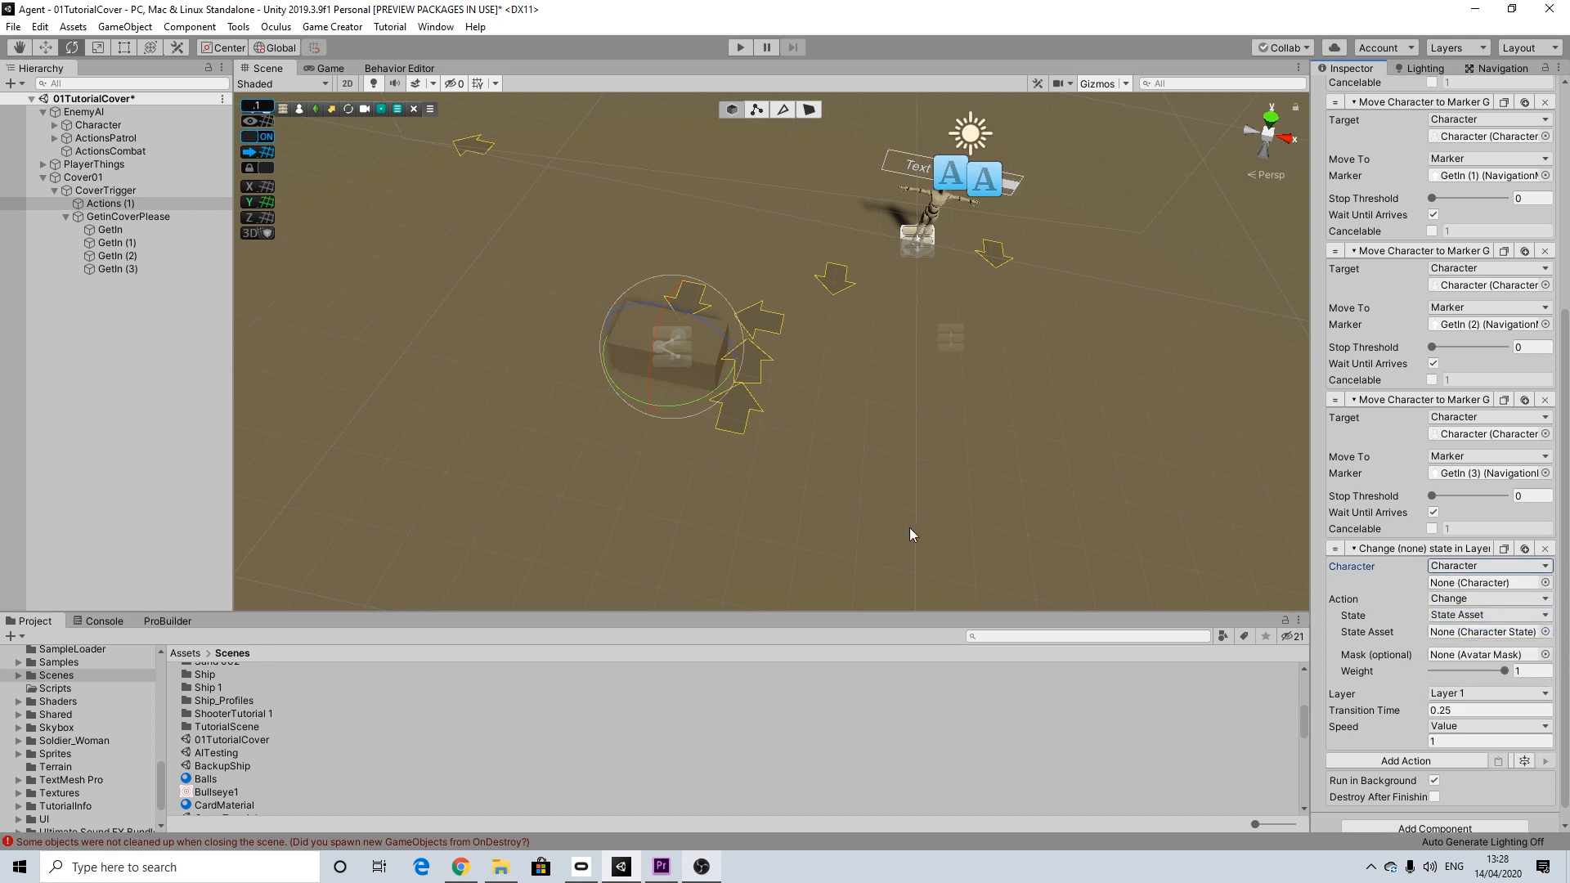
drag(94, 127, 1458, 584)
Step: Set the state asset of the Character State action to Crouch
click(1545, 632)
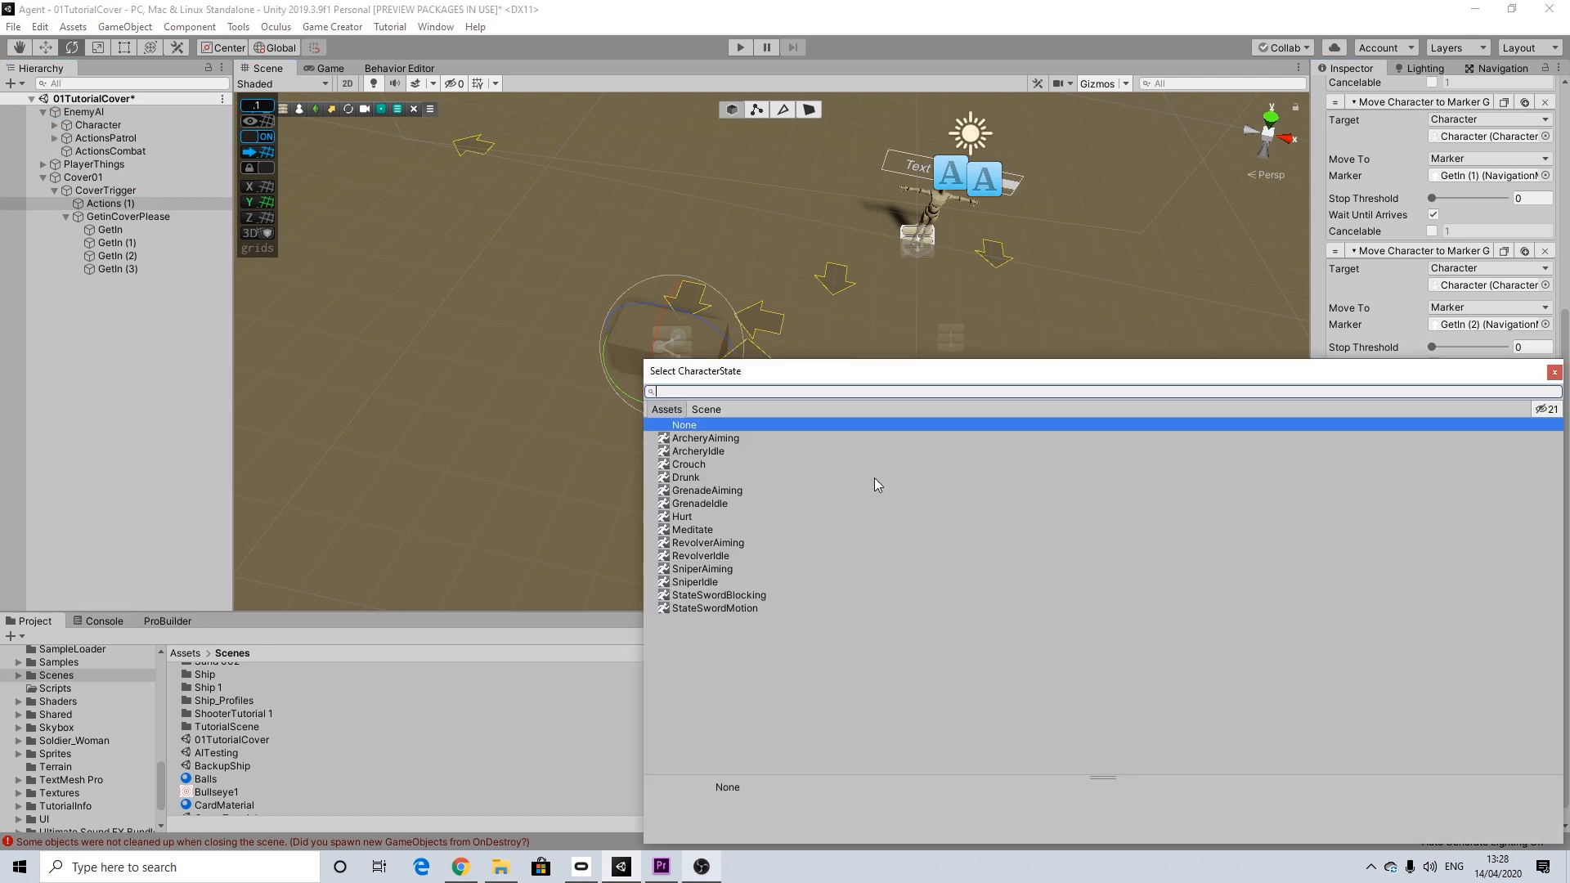
click(690, 464)
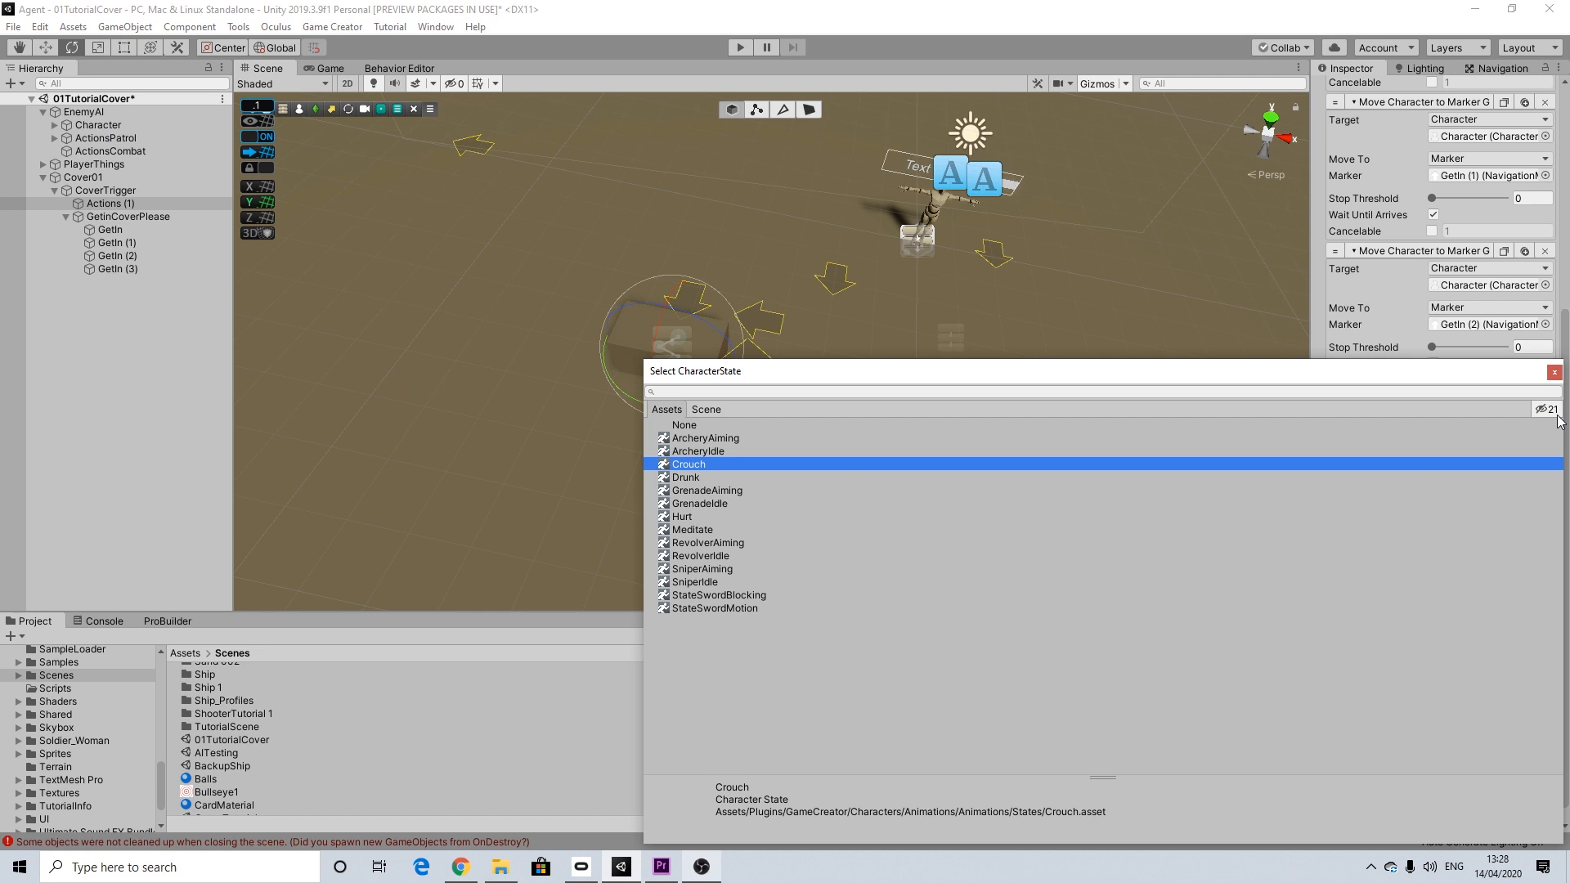
click(1554, 372)
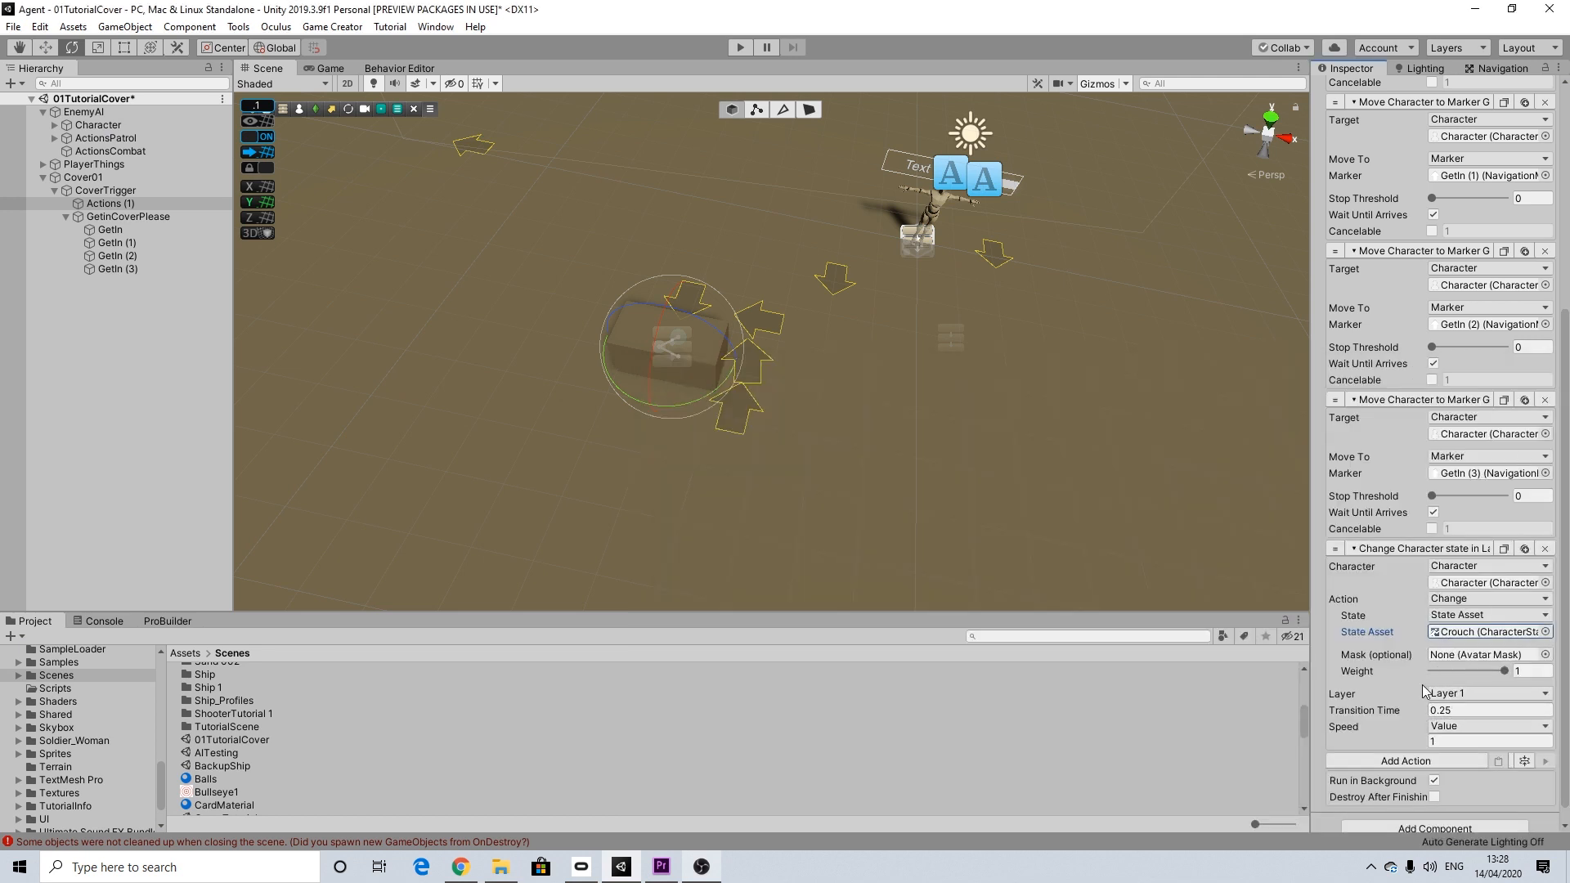
Step: Add a weapon reload action after the Character State action in Actions (1)
scroll(1427, 695, down, 1)
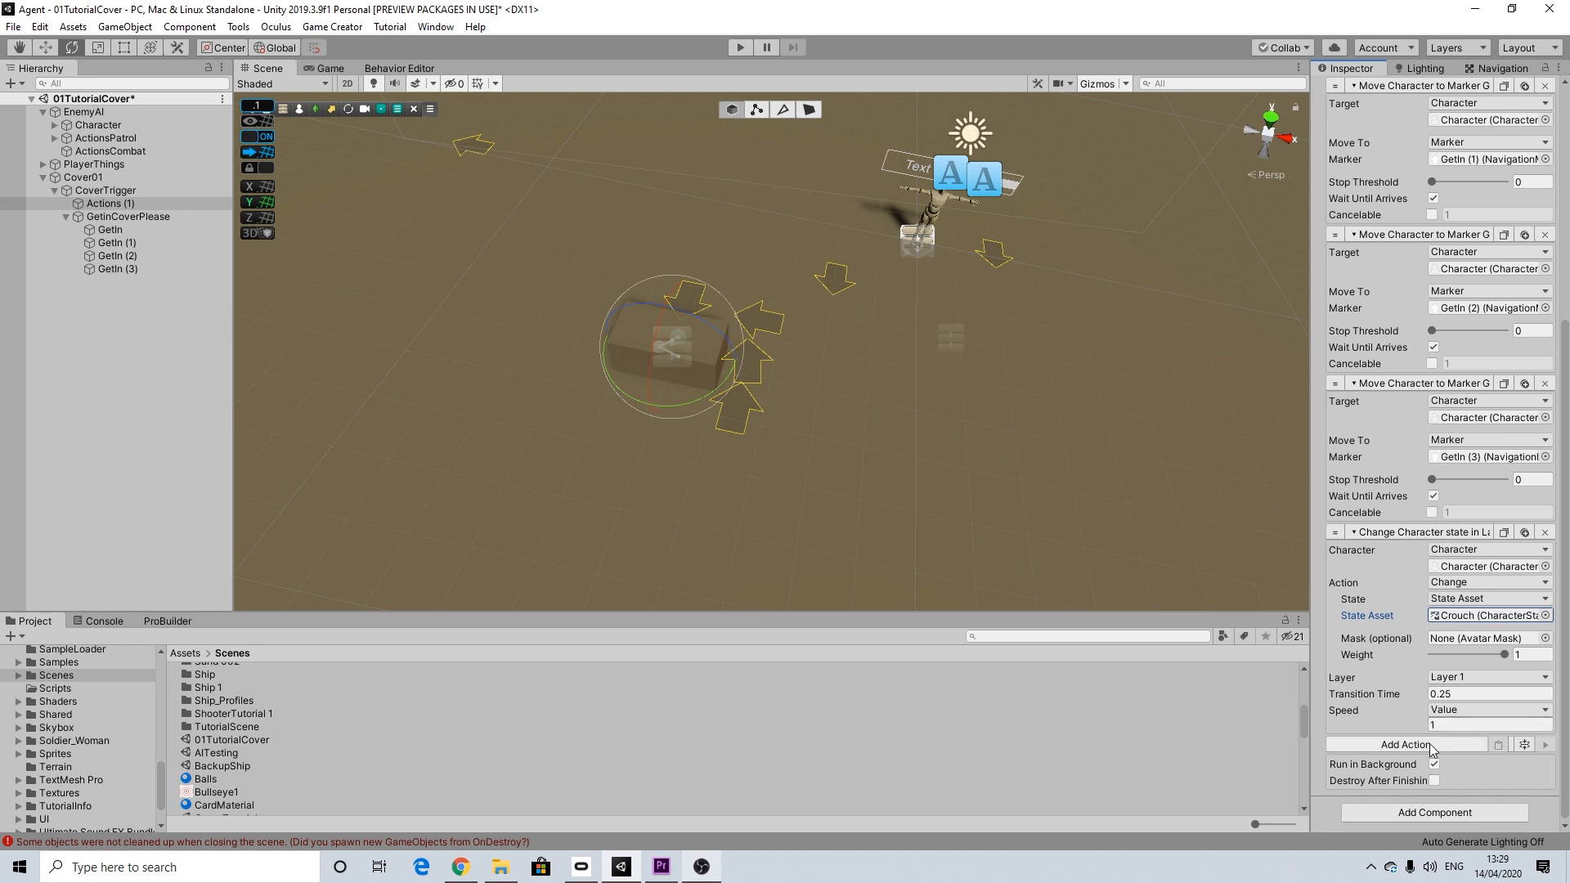
click(1429, 743)
text(relo)
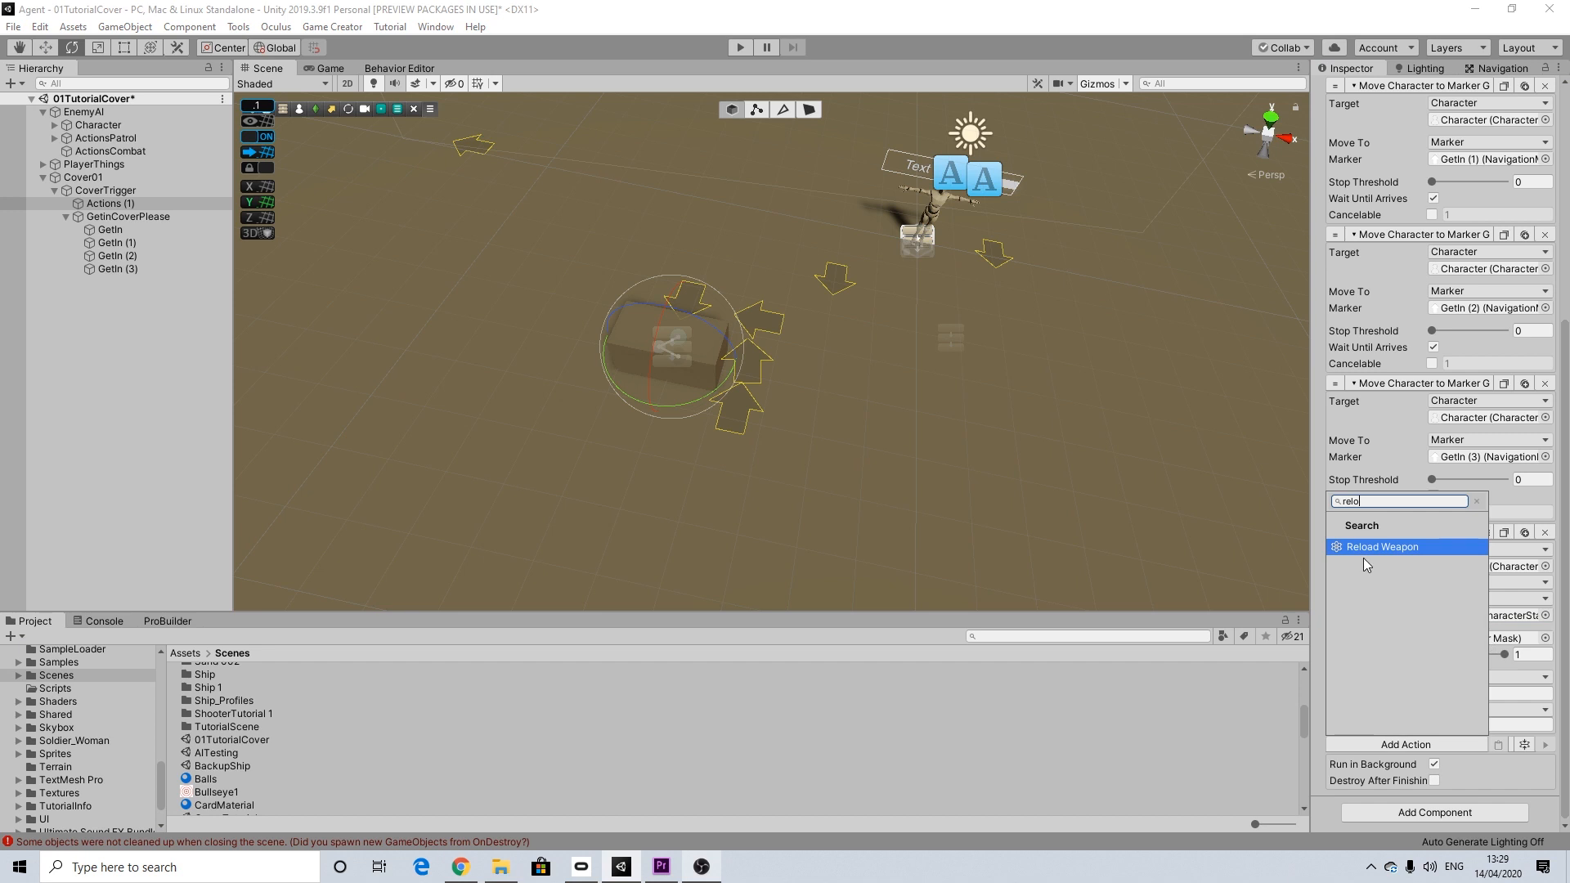
click(1362, 546)
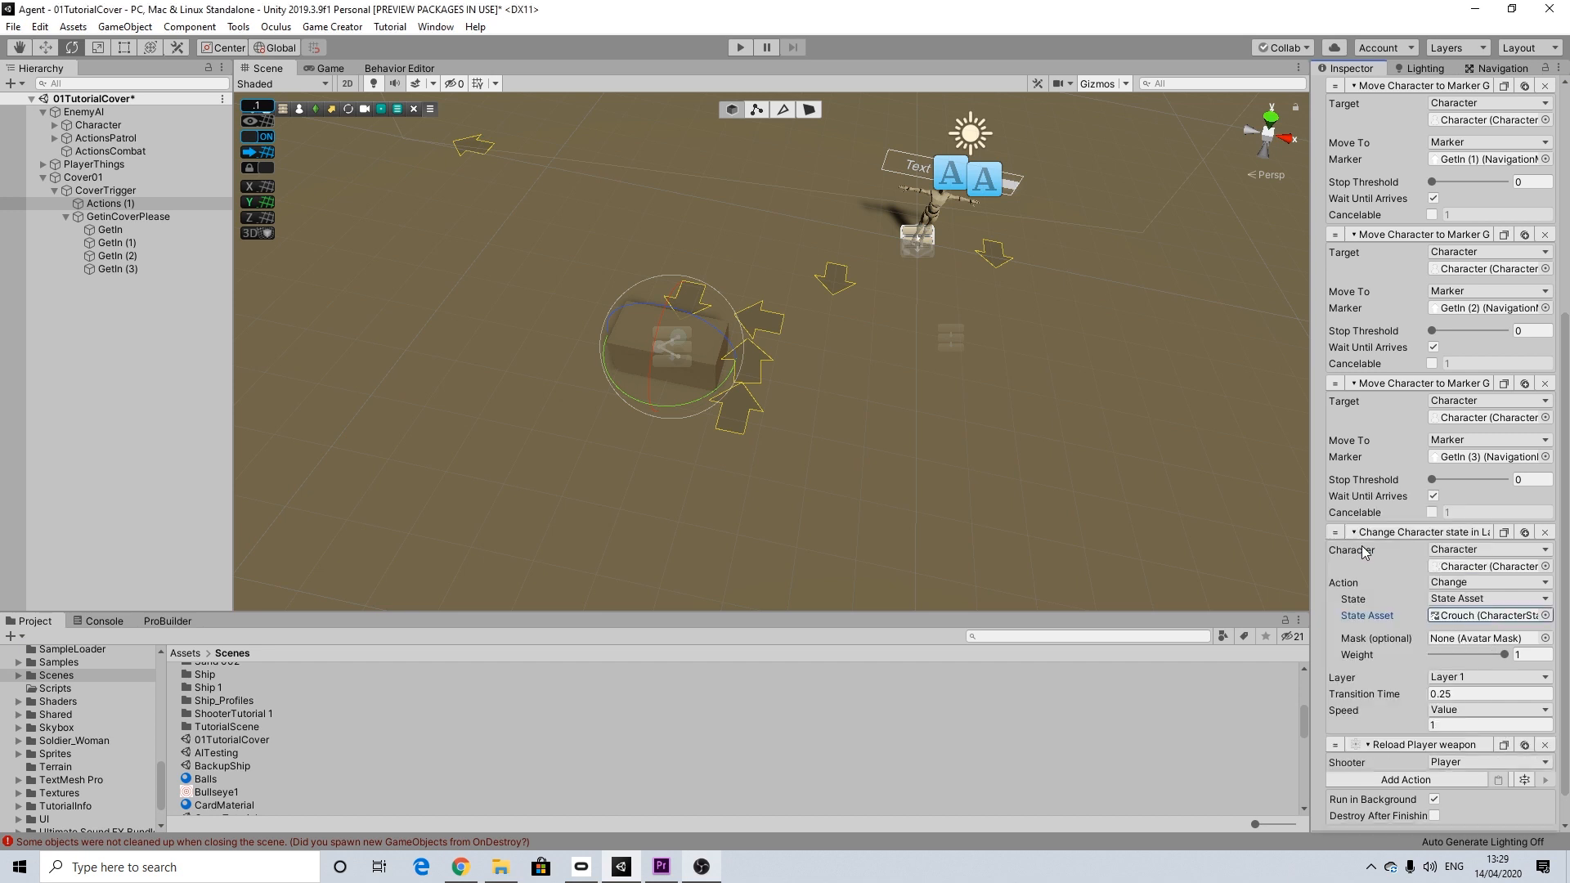
Step: Set the reload action's shooter to Invoker and enable Wait Till Complete
scroll(1470, 762, down, 1)
click(1447, 711)
click(1468, 763)
click(1434, 725)
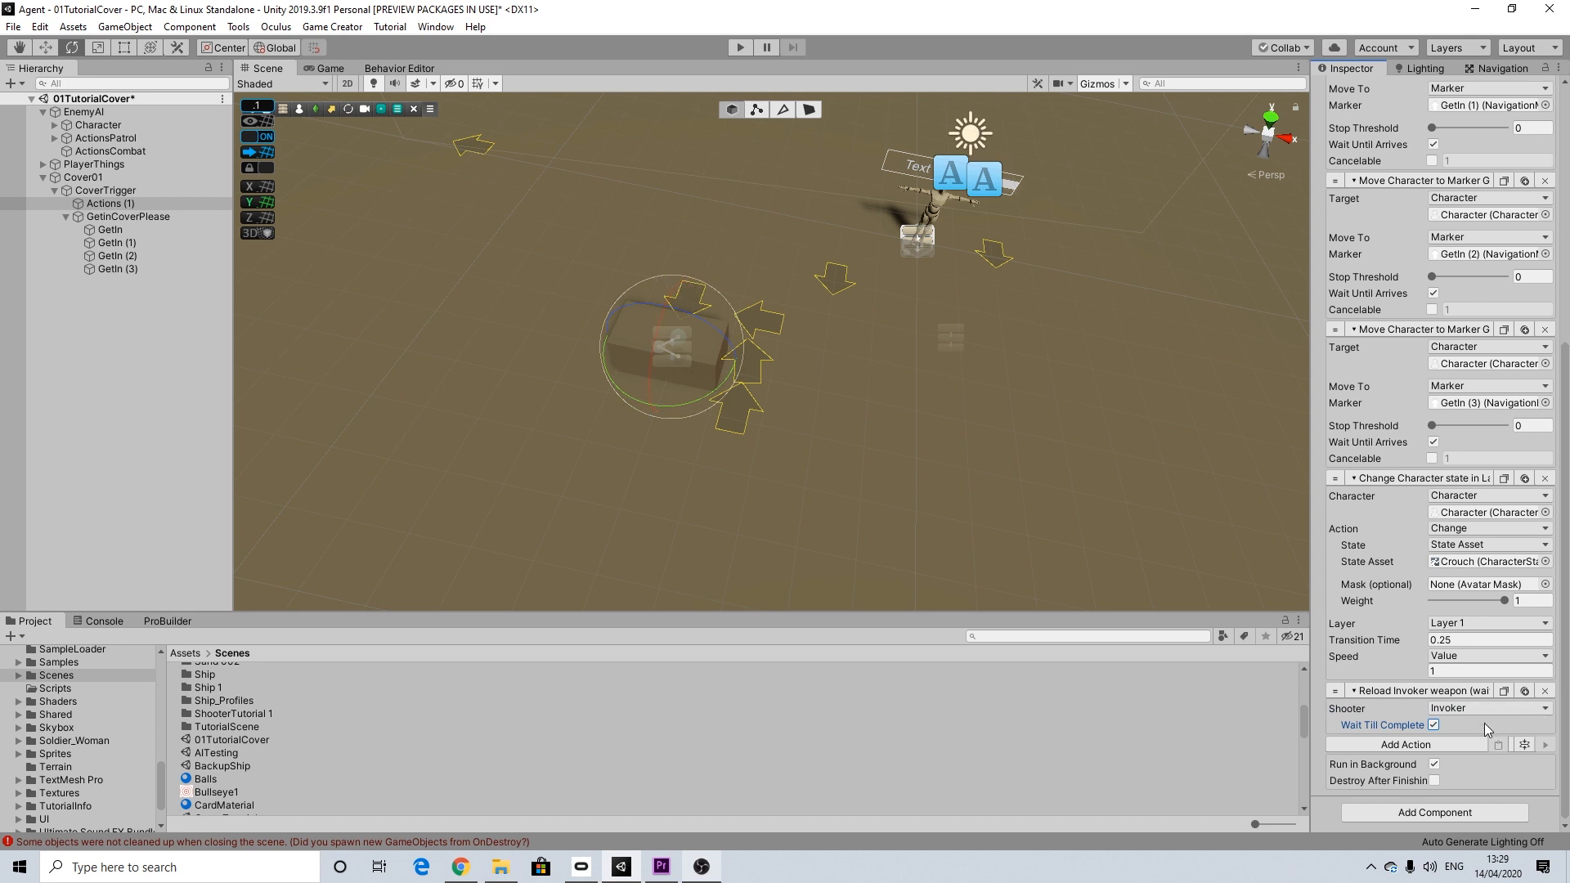
Step: Add an Execute Actions action after the reload, assign ActionsCombat to it and enable Wait To Finish
click(1431, 744)
text(ex)
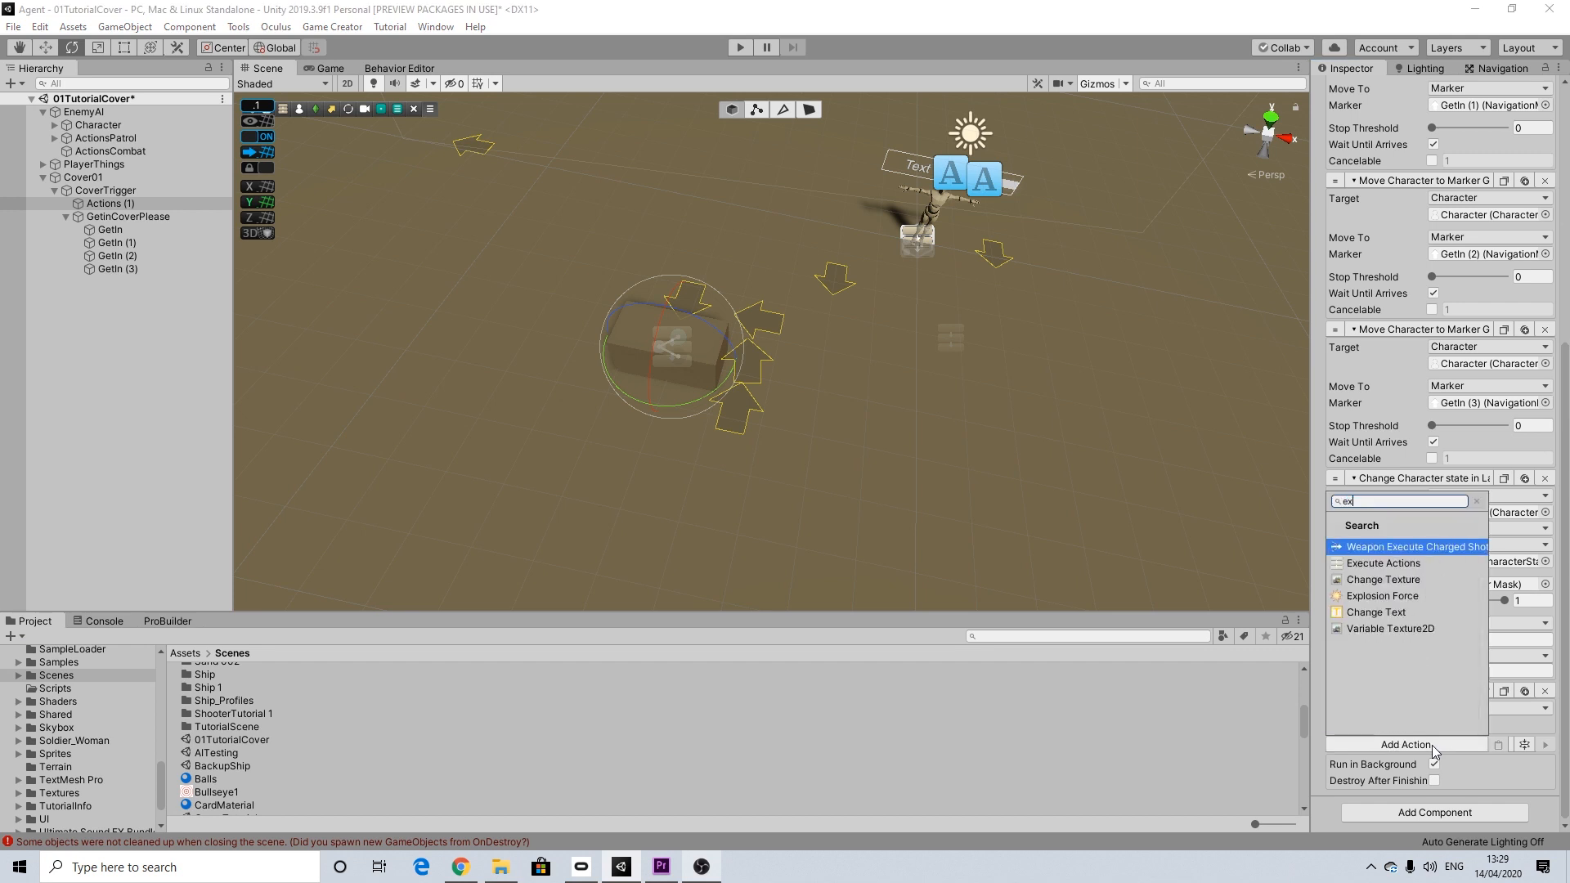
click(1390, 563)
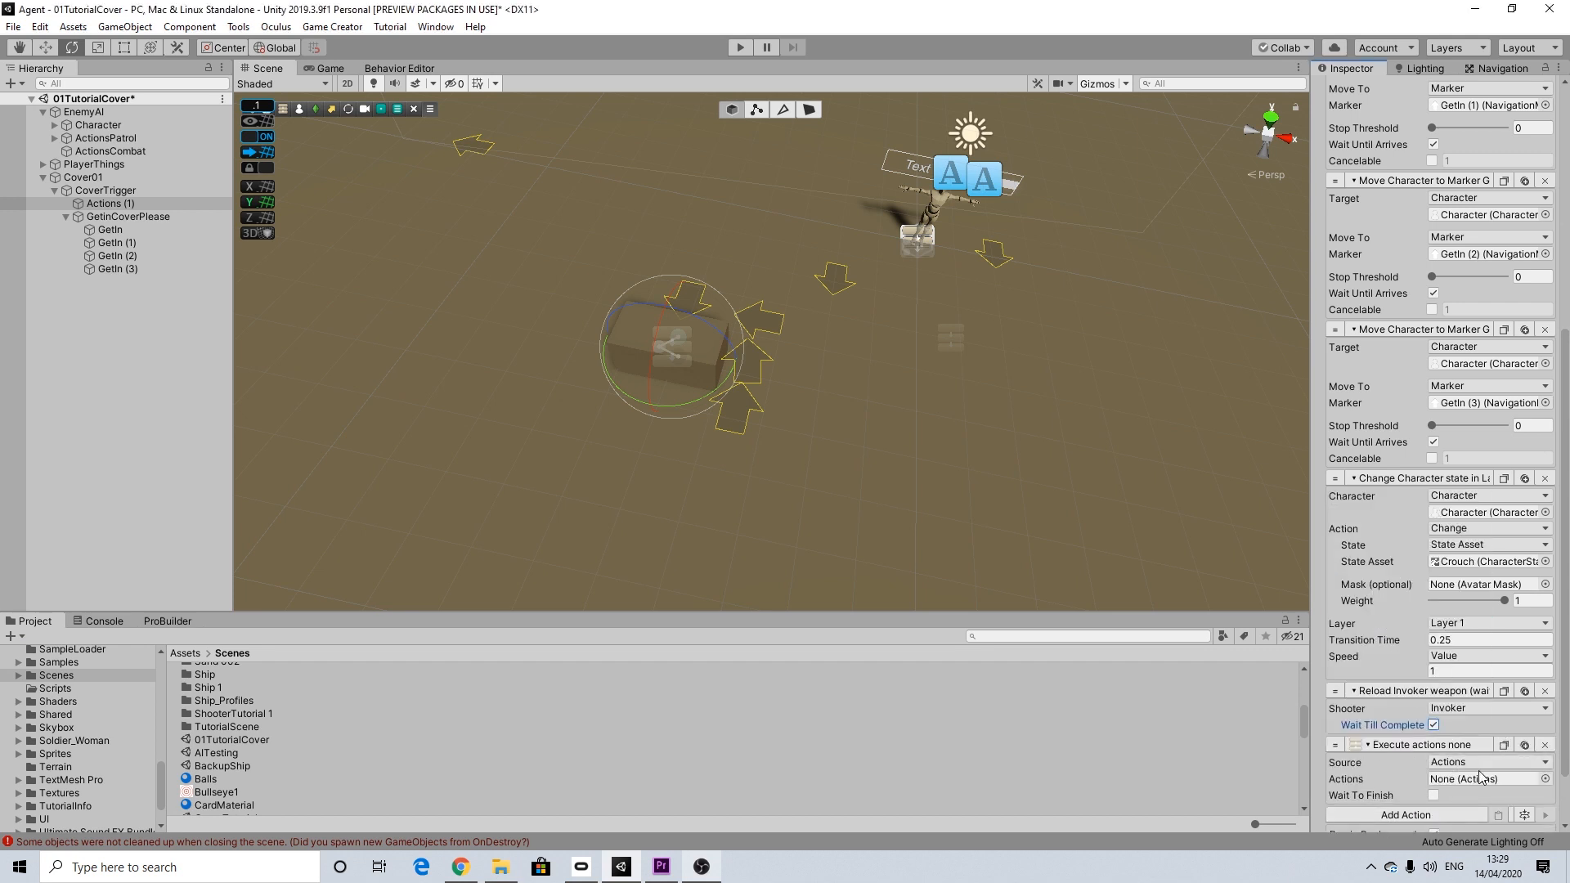
drag(200, 149, 1449, 787)
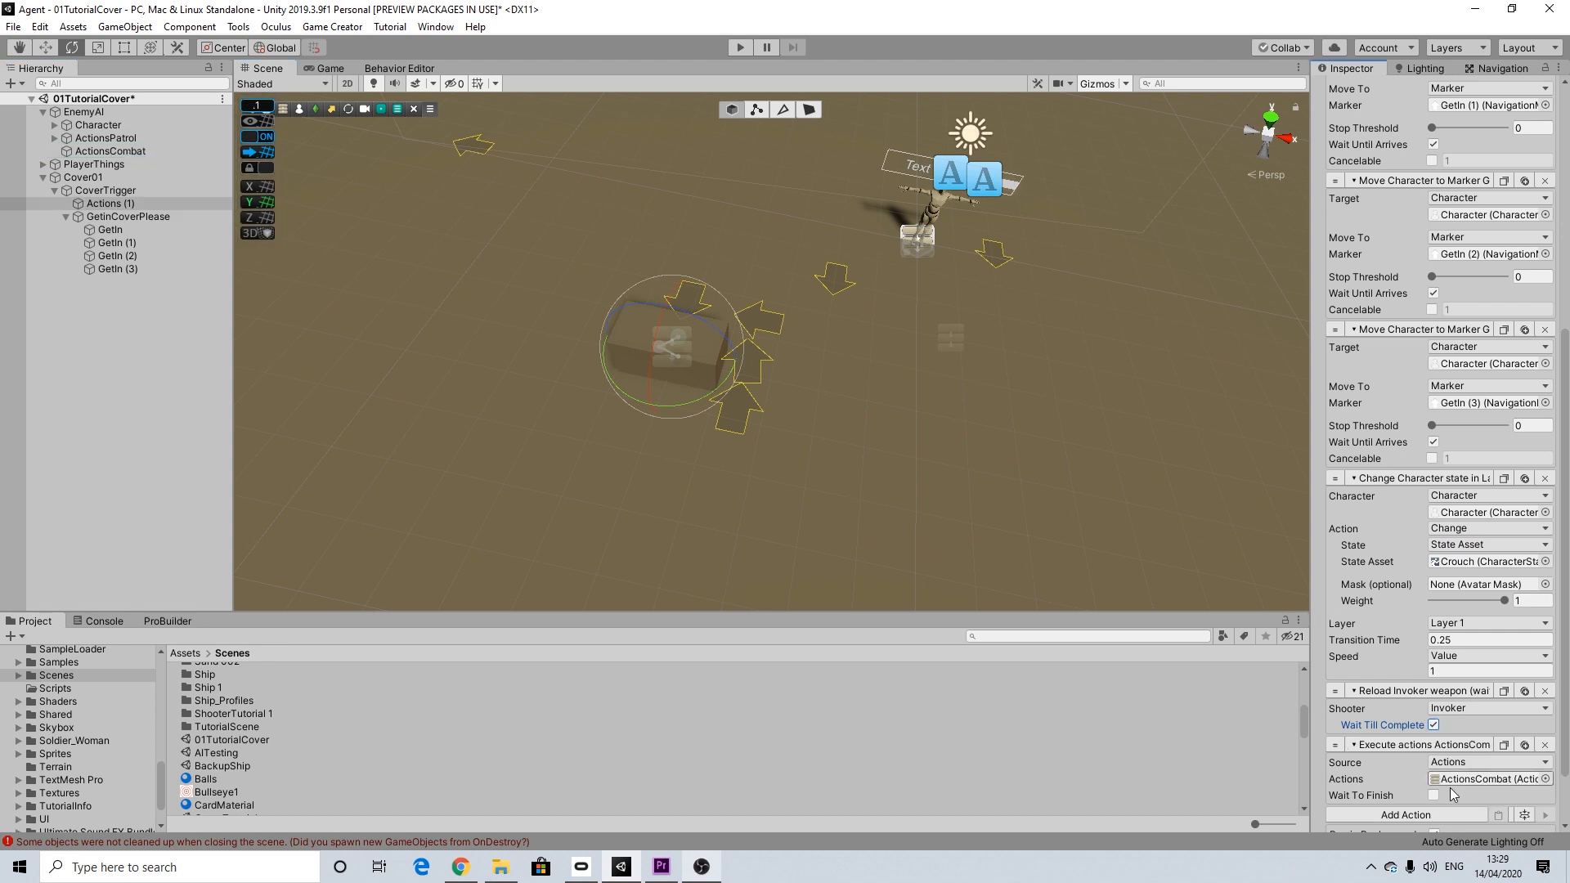
click(1433, 794)
scroll(1431, 772, down, 2)
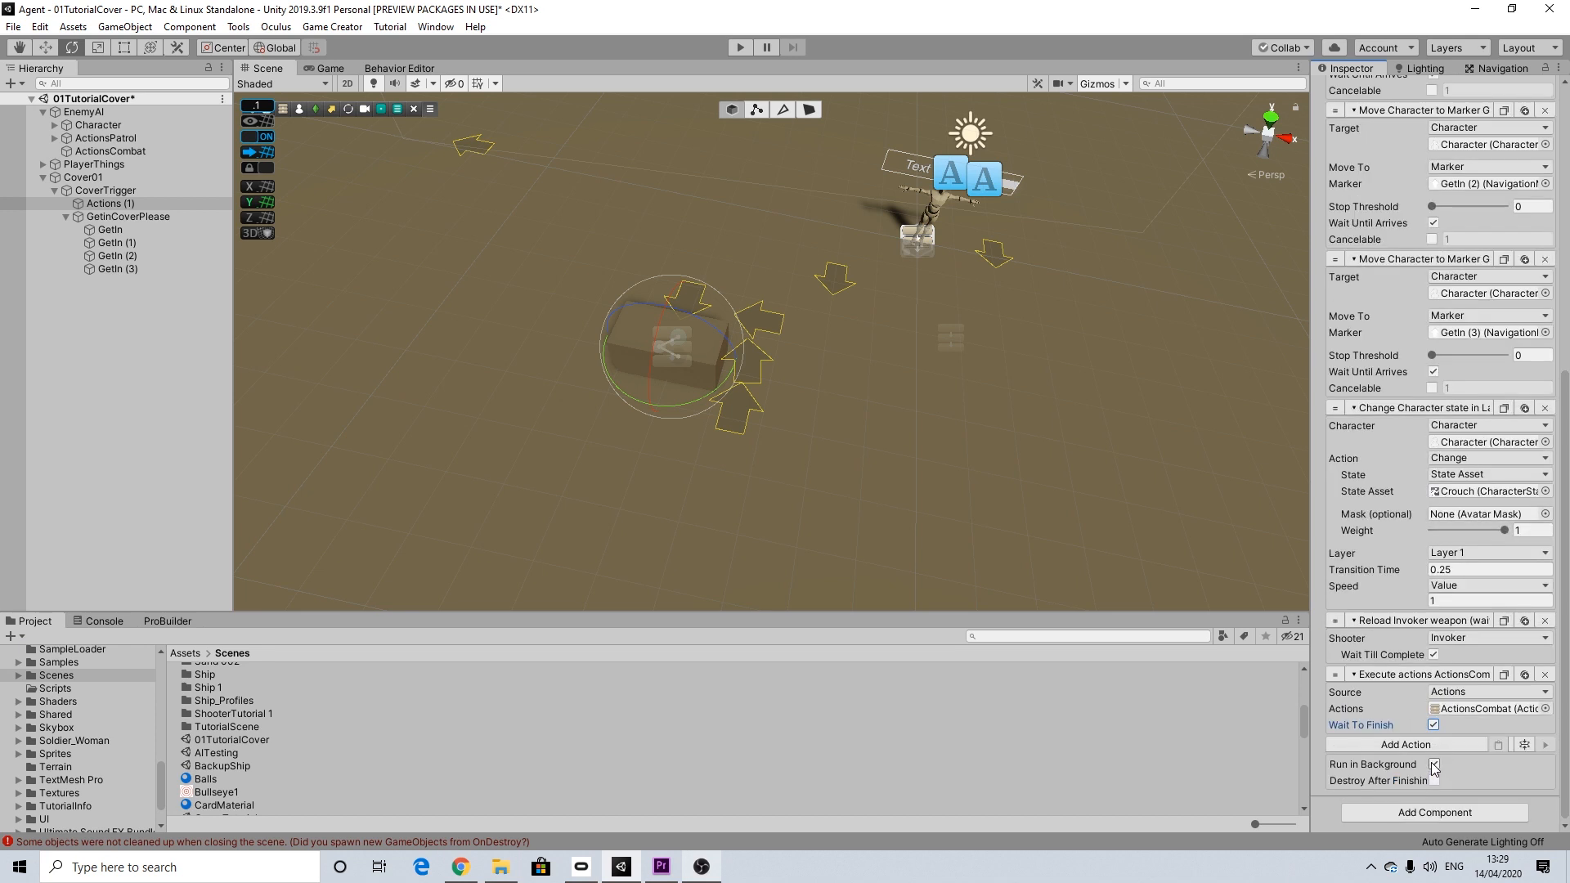
scroll(1422, 605, up, 9)
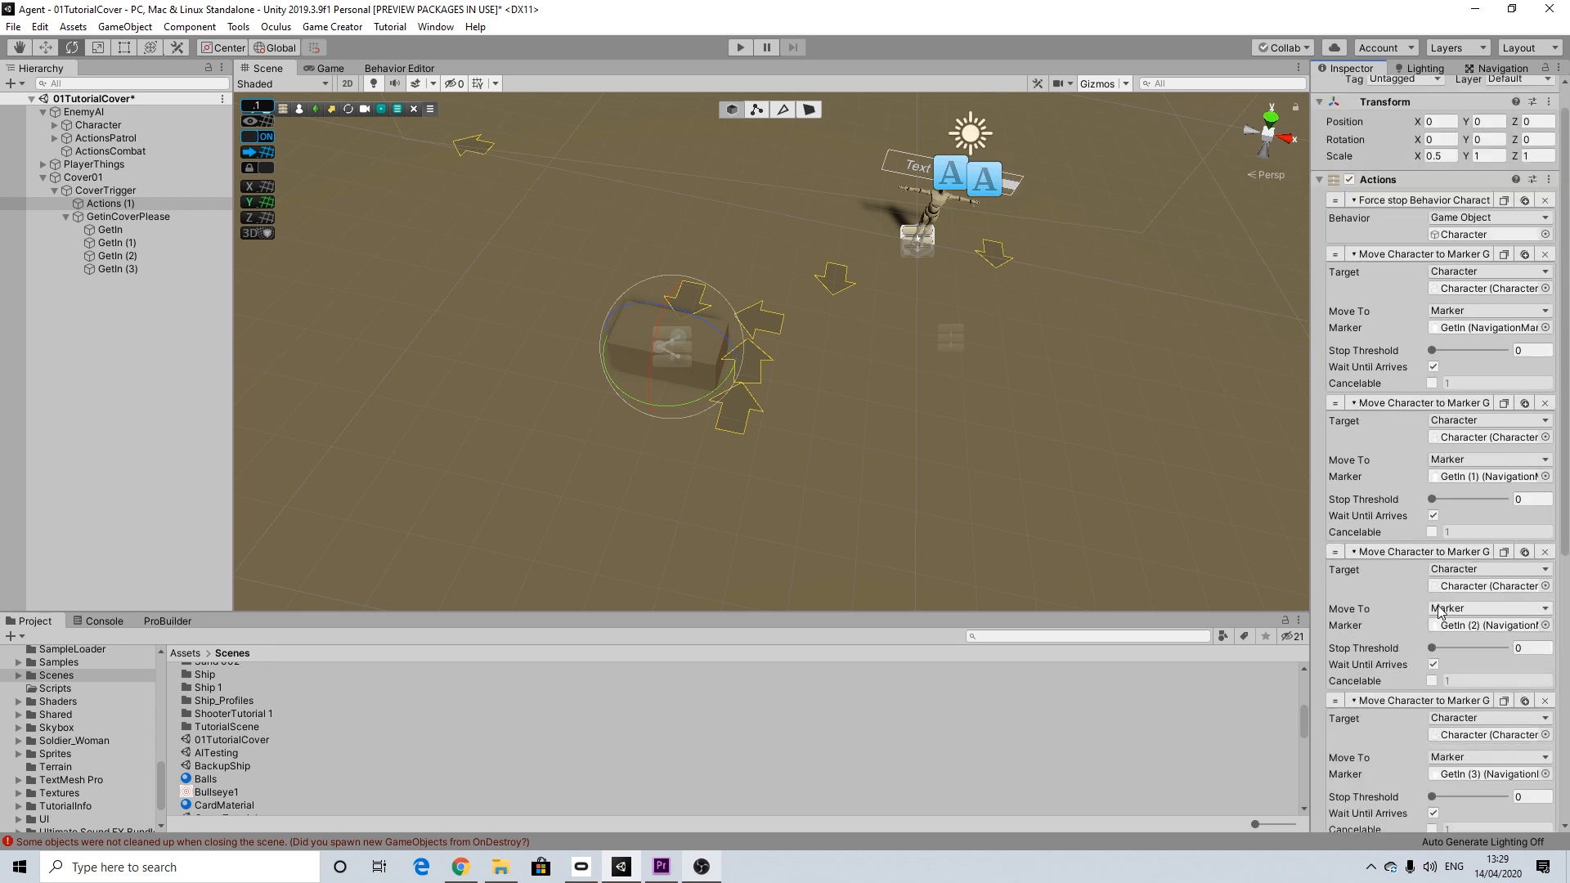
scroll(1439, 609, down, 4)
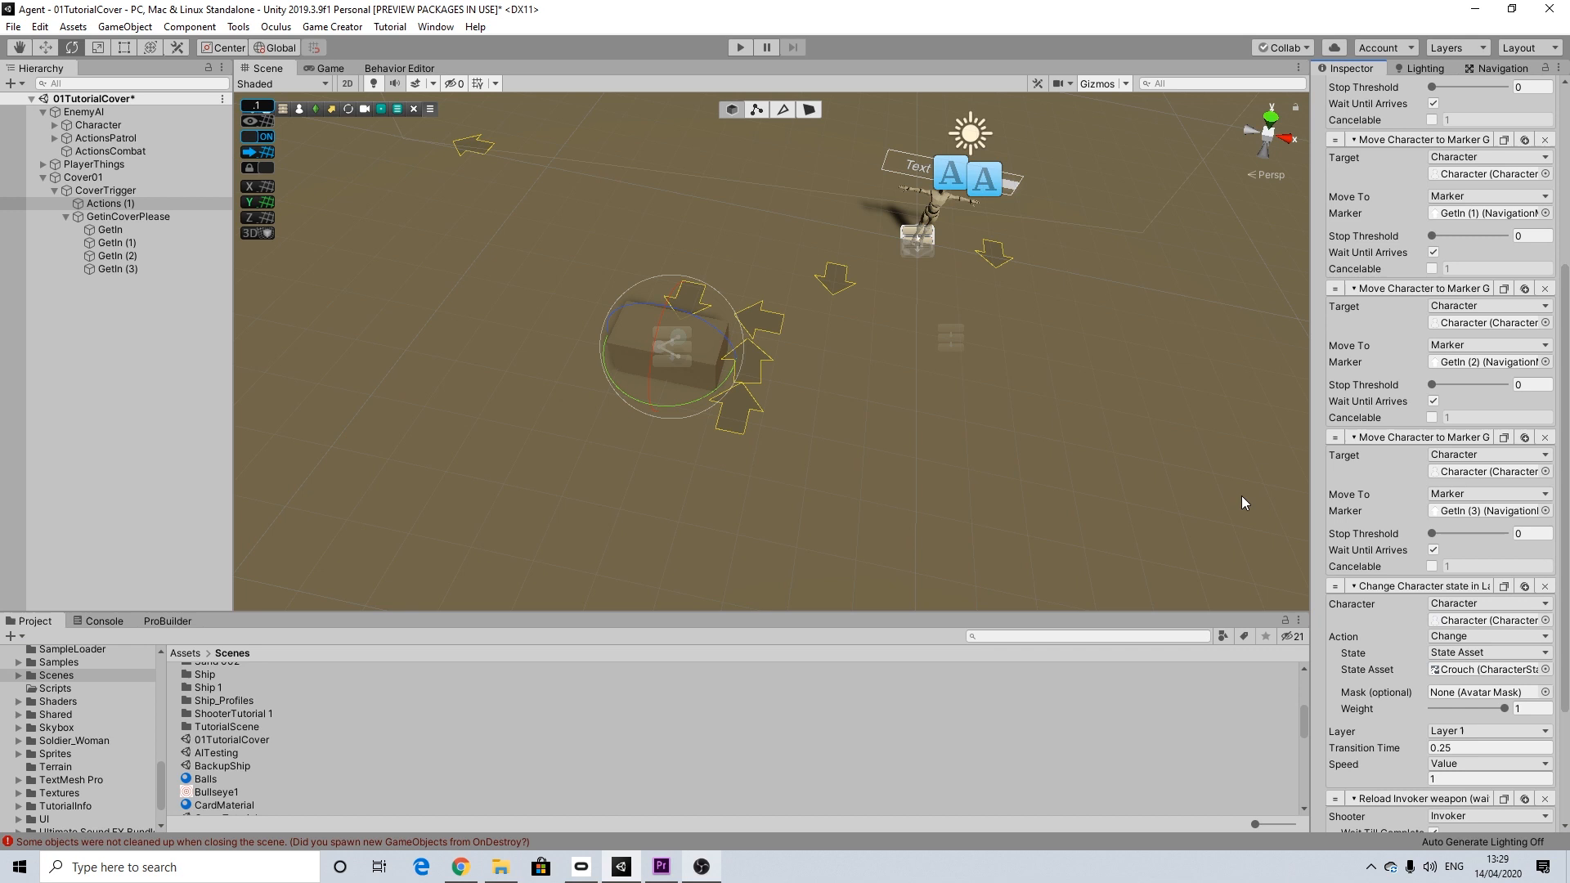
Step: Collapse the GetInCoverPlease group and remove every existing action from ActionsCombat
click(109, 190)
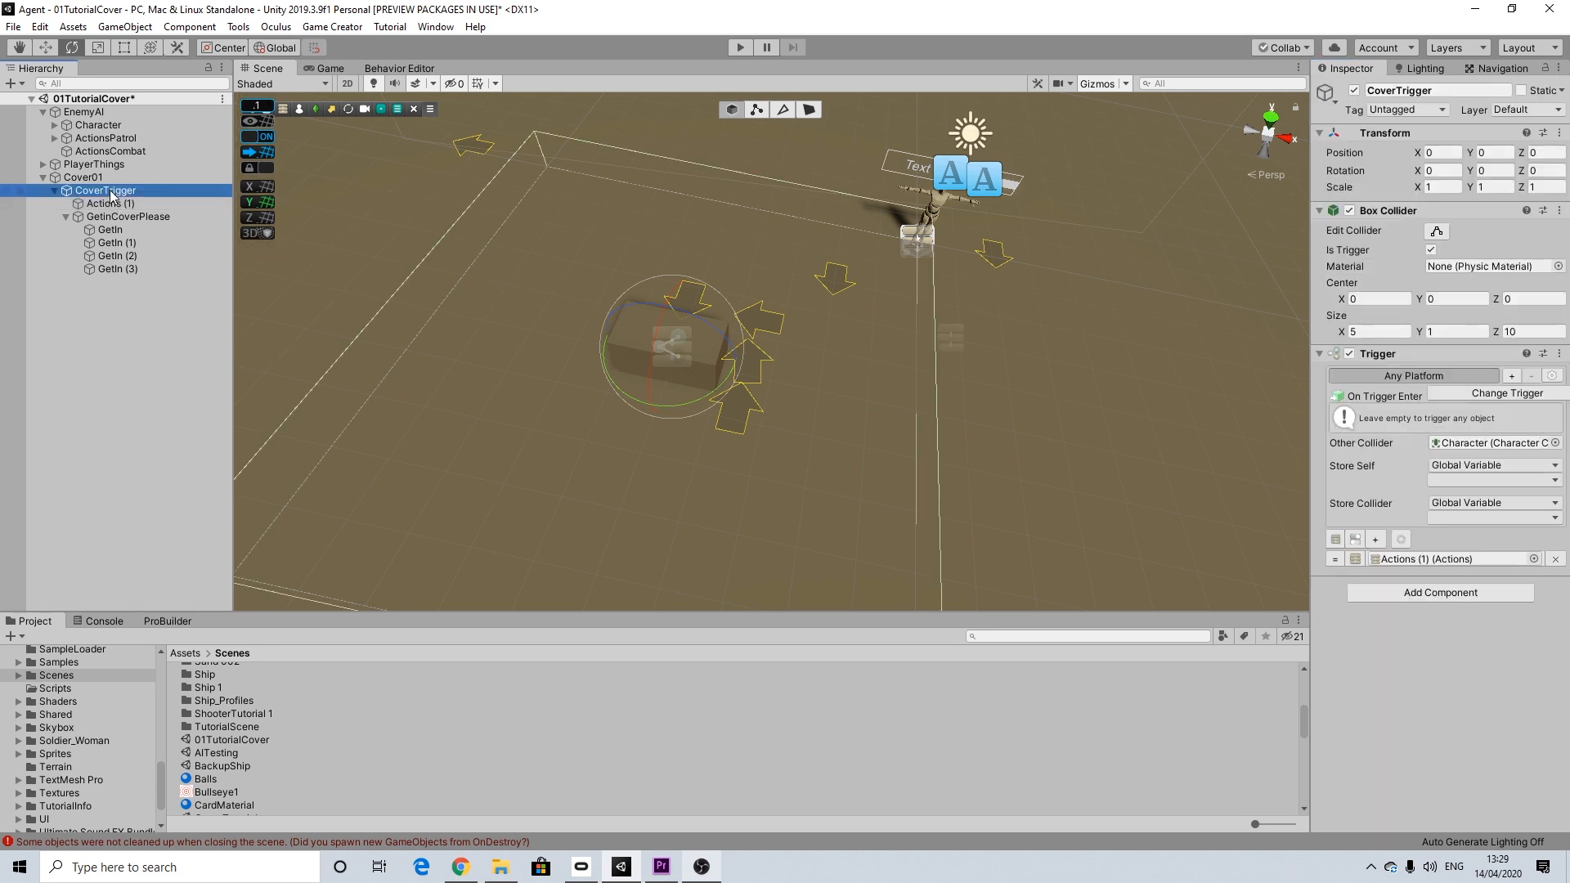
click(92, 215)
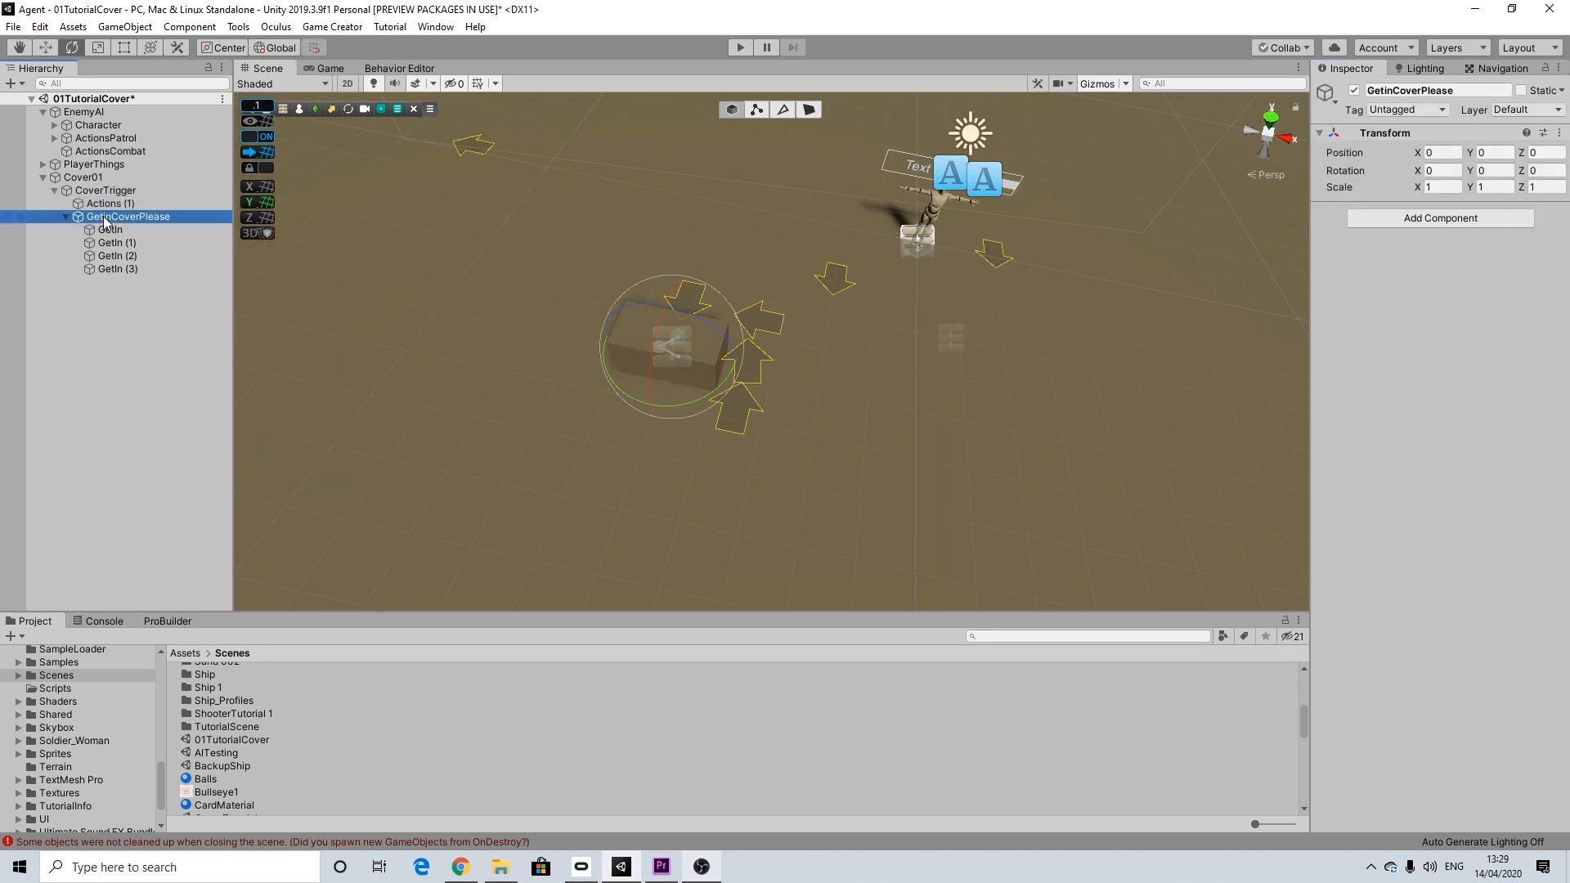
click(66, 216)
click(95, 193)
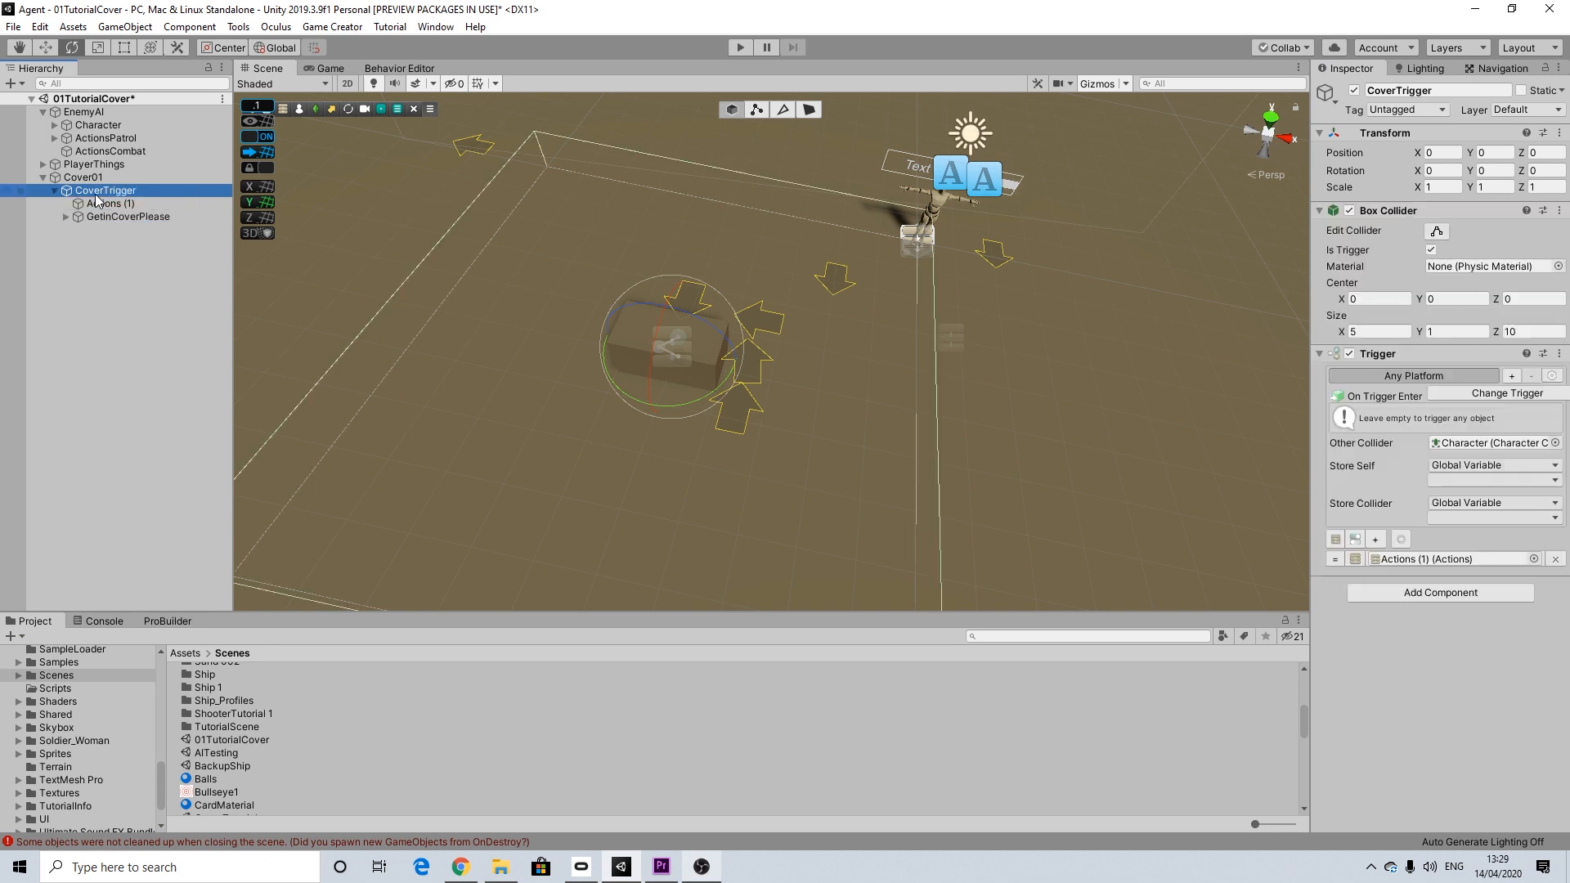
click(103, 149)
scroll(1493, 294, down, 3)
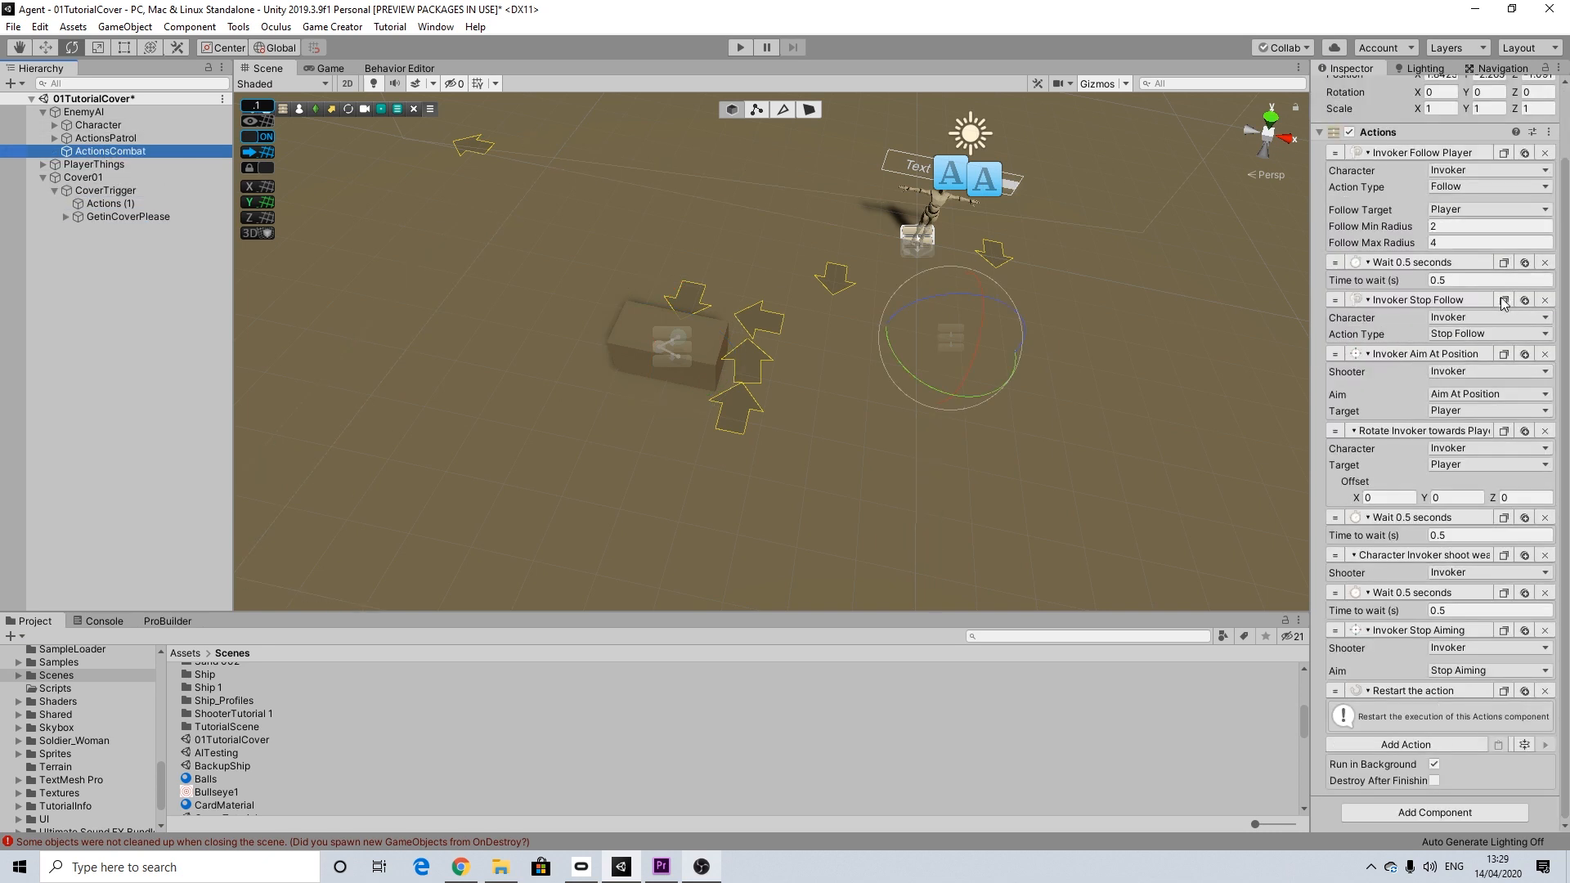
scroll(1448, 400, up, 3)
click(1544, 232)
click(1555, 231)
click(1555, 232)
click(1555, 231)
click(1555, 232)
click(1554, 232)
click(1555, 232)
click(1555, 232)
click(1554, 231)
click(1555, 232)
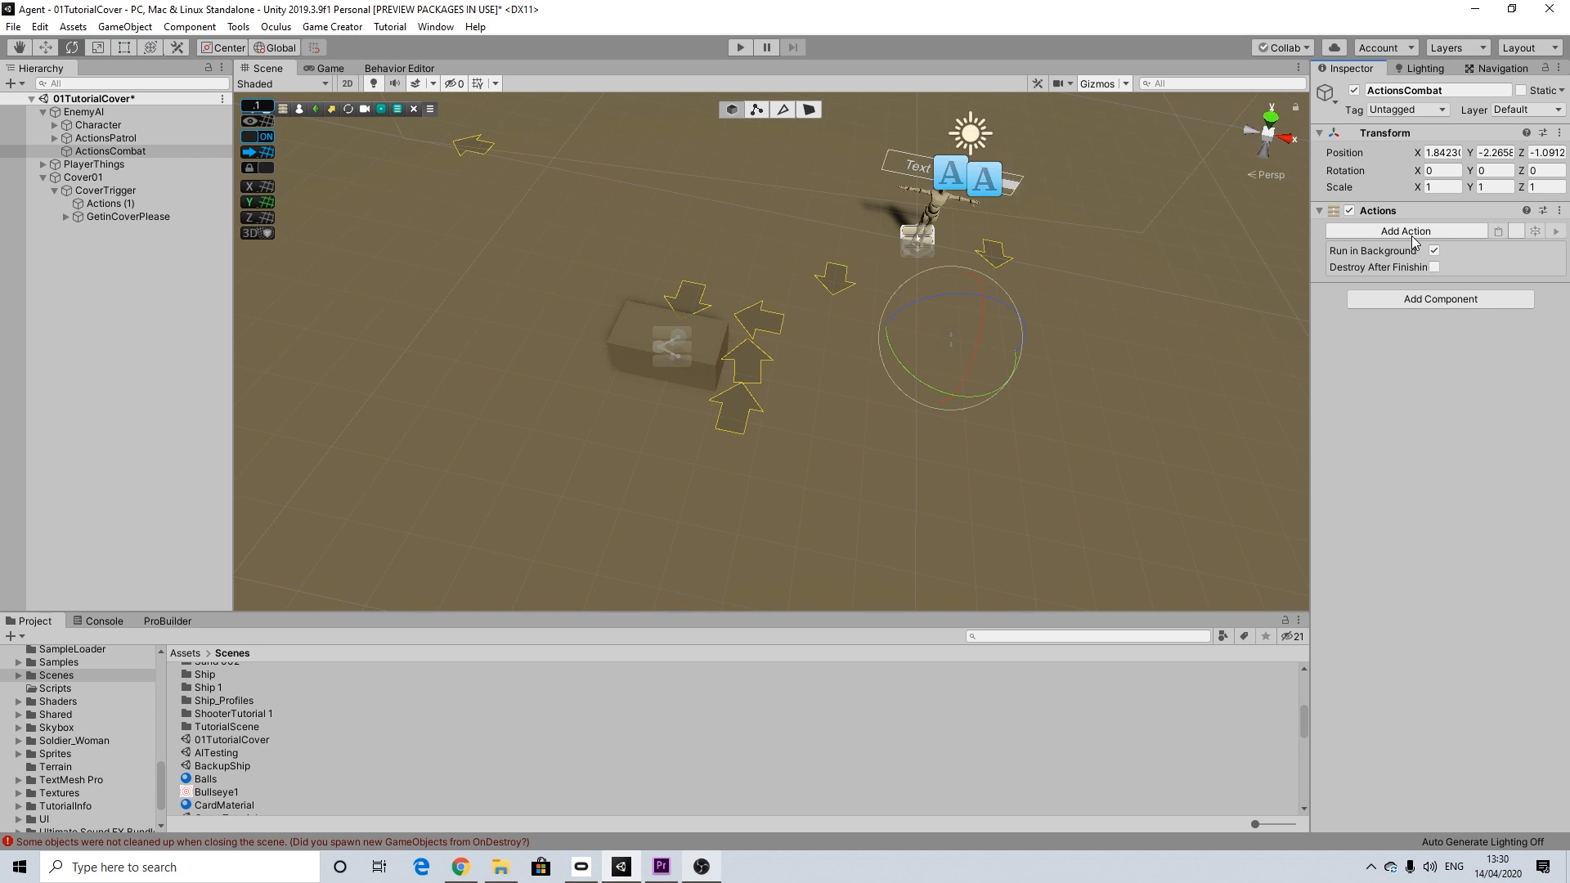
Step: Add a Character State action to the emptied ActionsCombat
click(1410, 233)
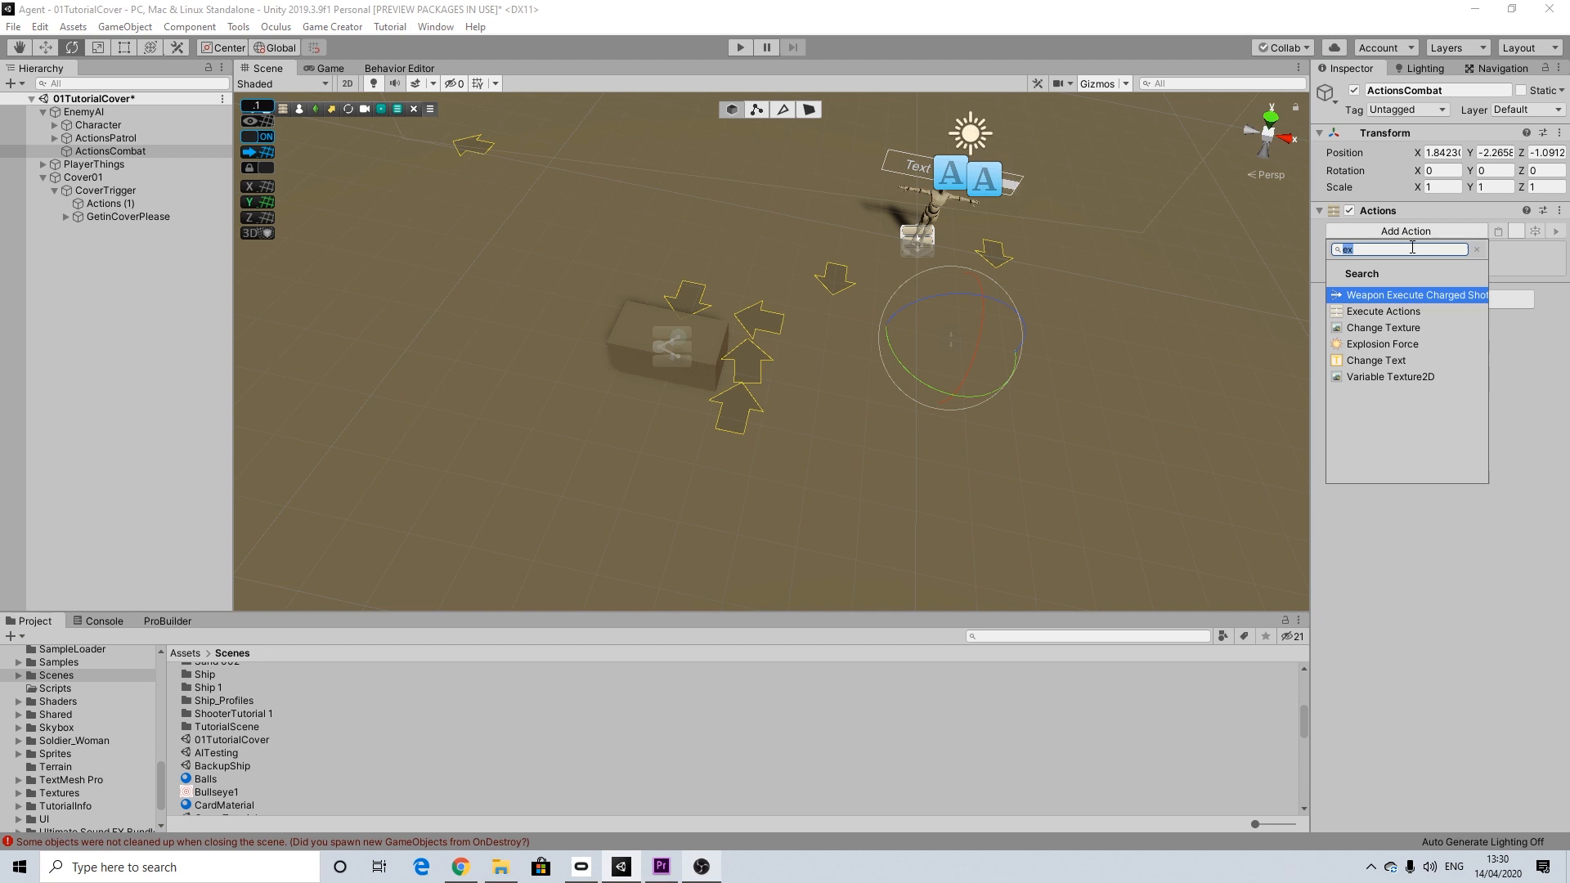
text(chan)
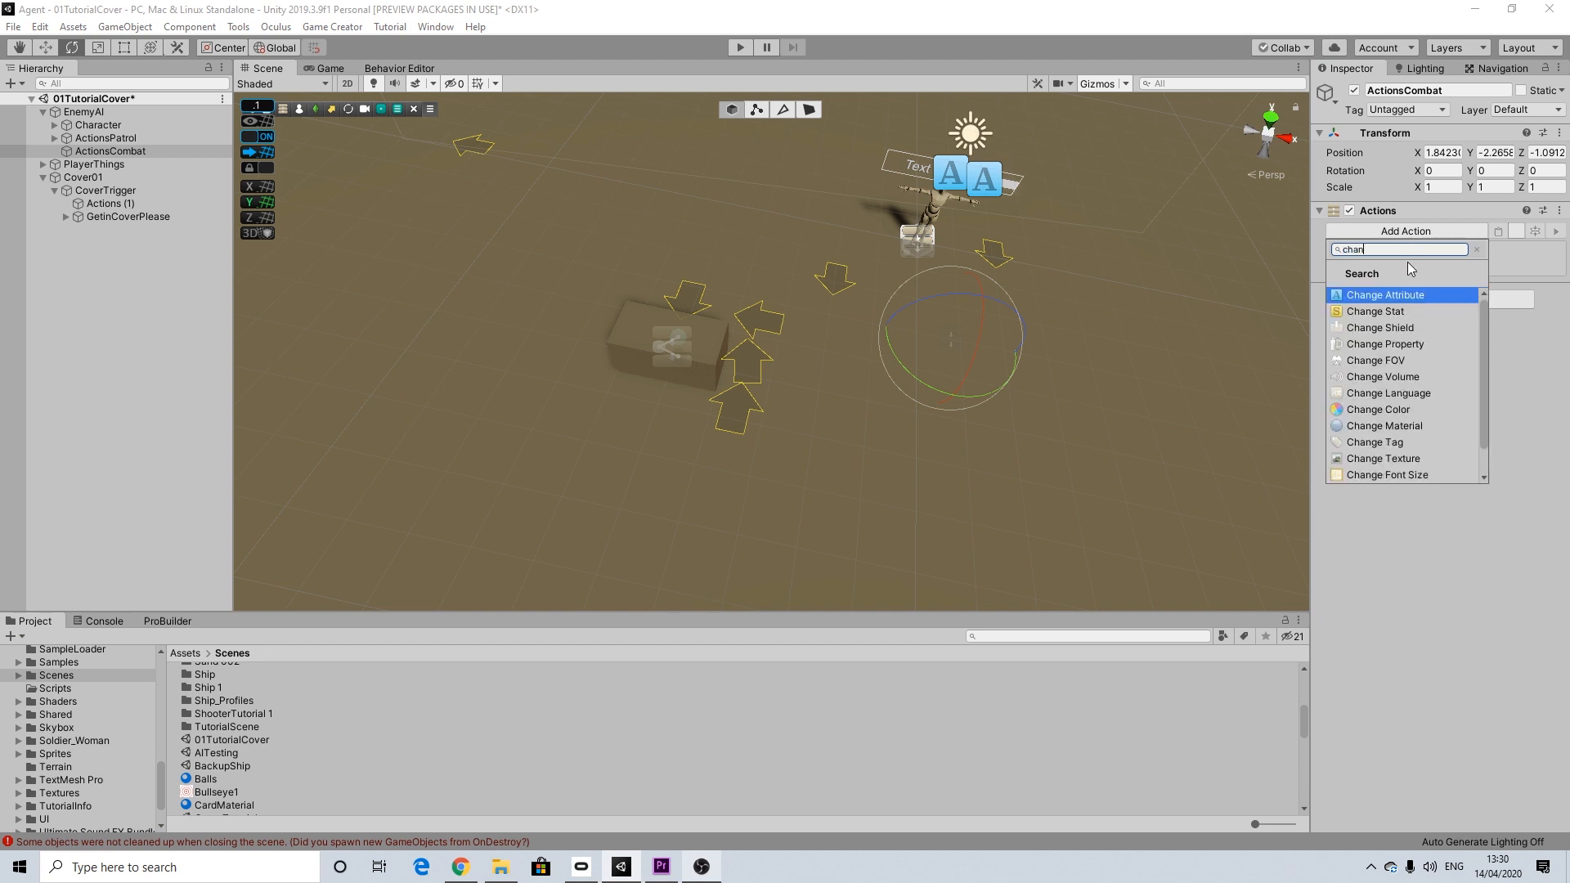
text(g)
key(BackSpace)
key(BackSpace)
key(BackSpace)
key(BackSpace)
key(BackSpace)
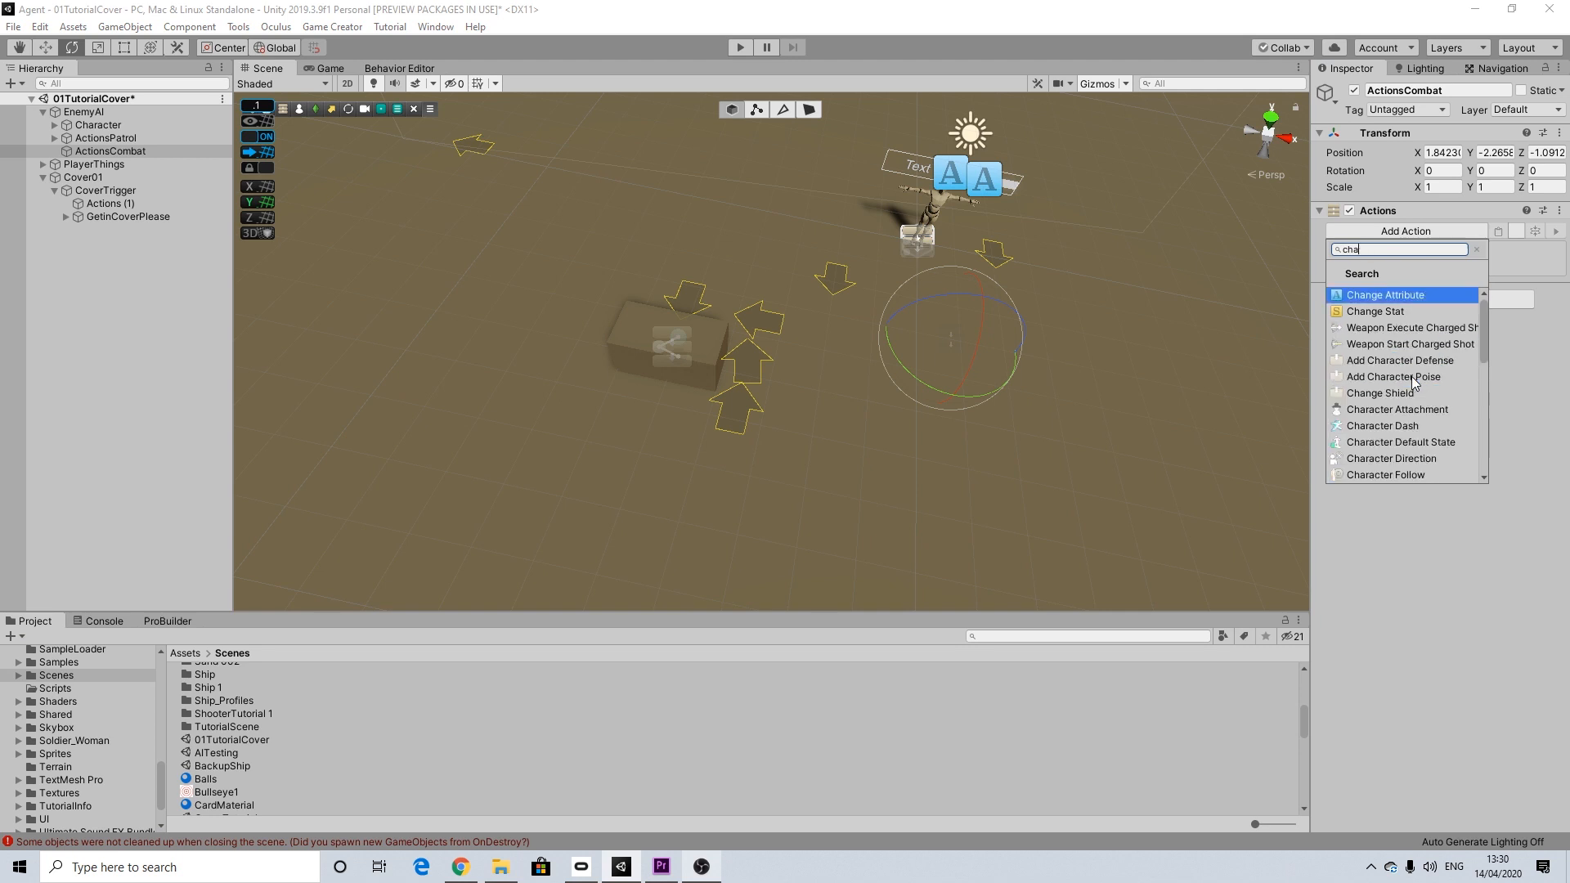
text(stat)
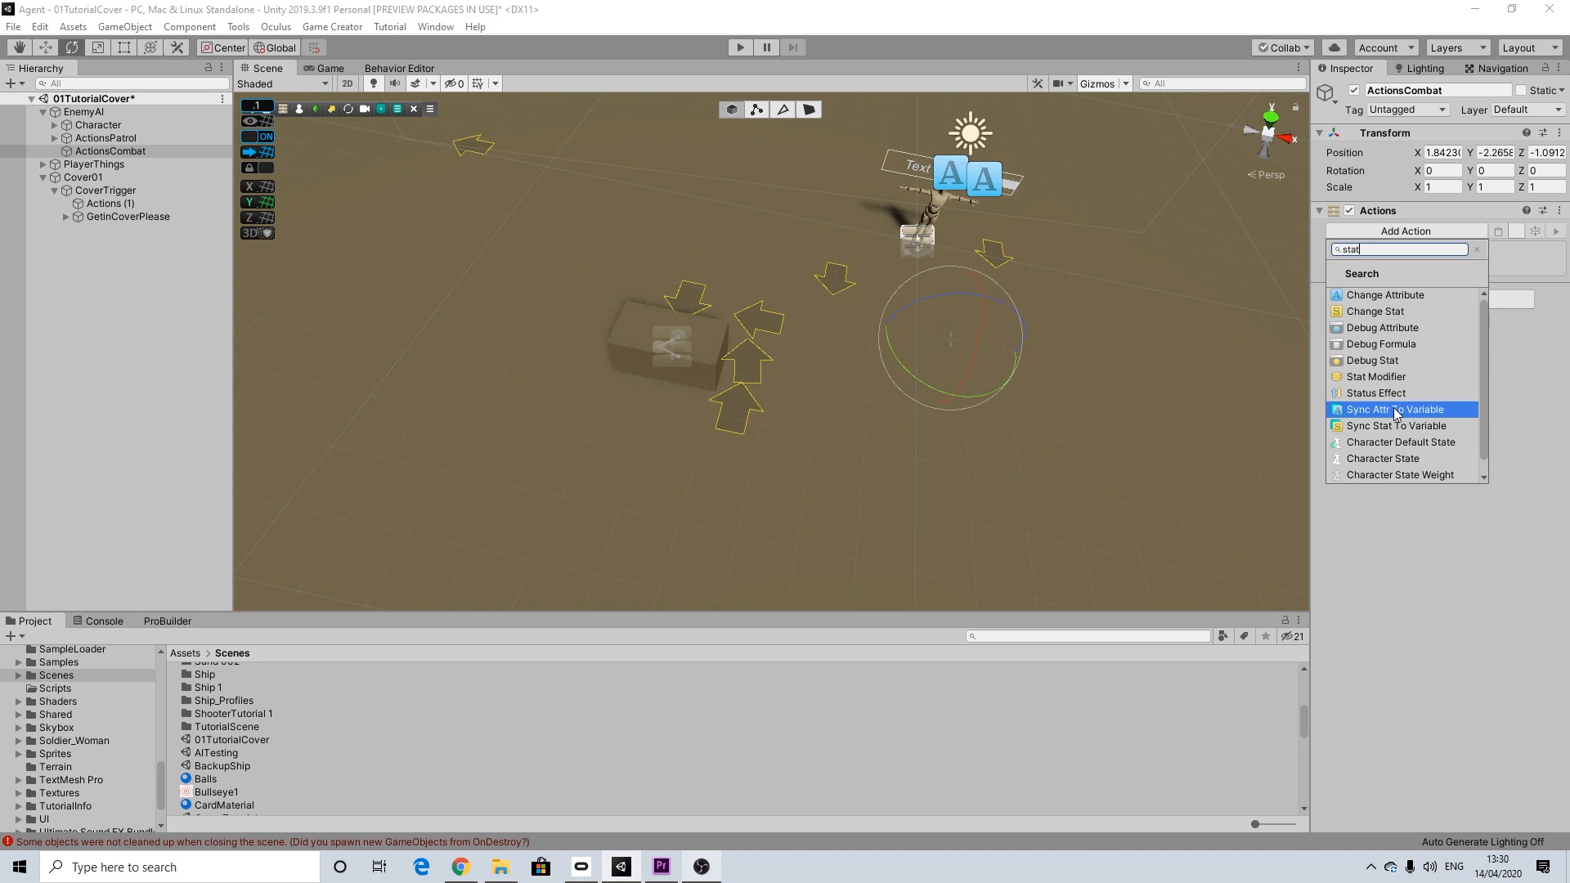
click(1401, 460)
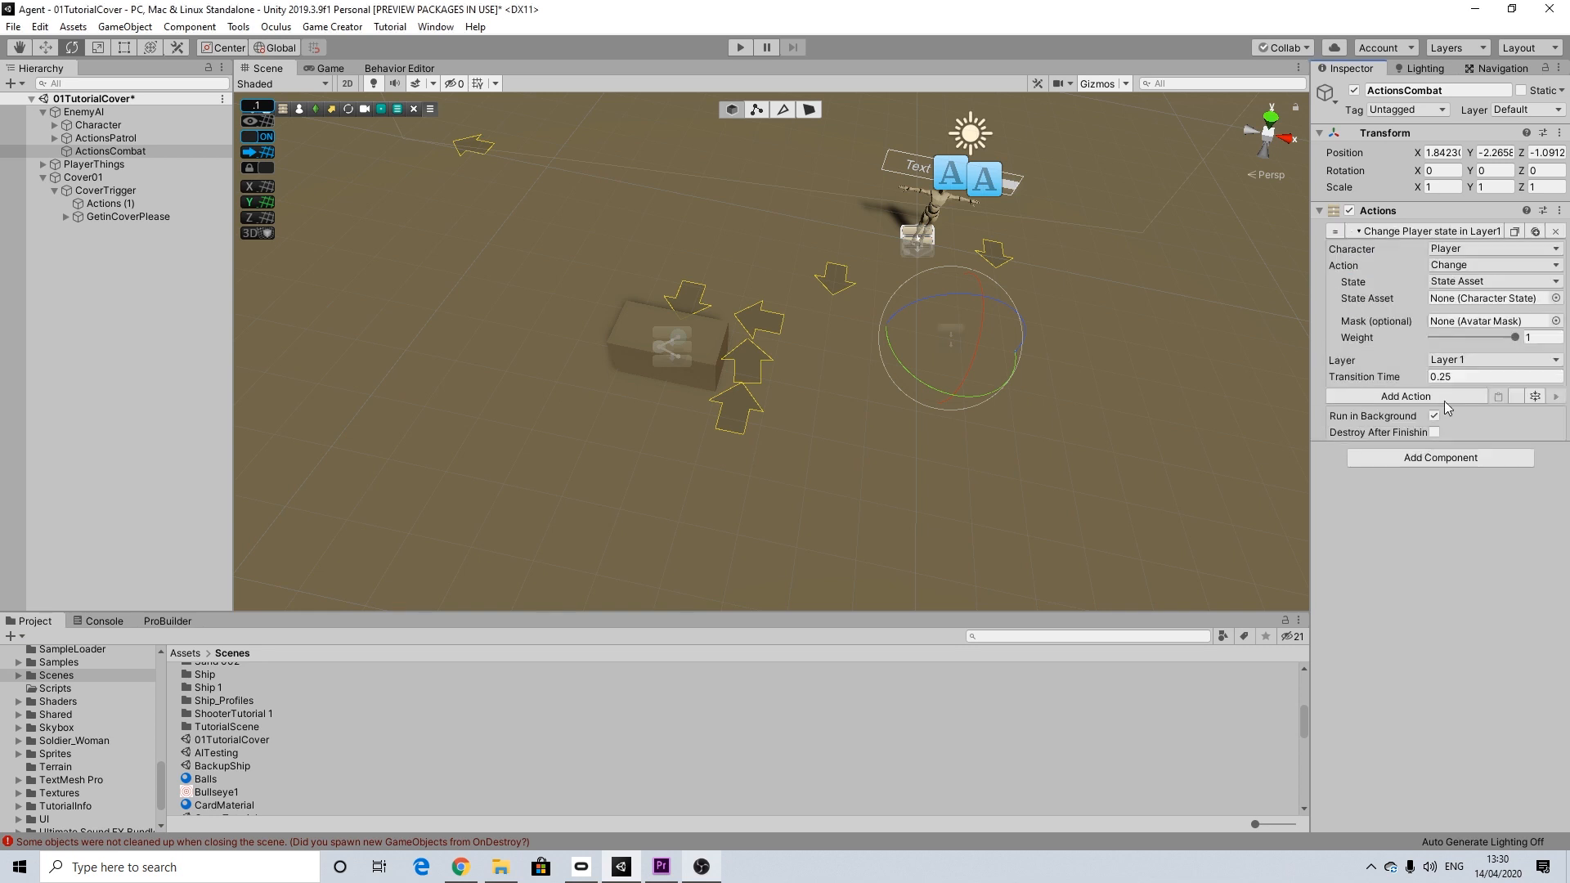
Step: Set the state action's target type to Character, assign the enemy's Character and choose Crouch as the state asset
click(1447, 250)
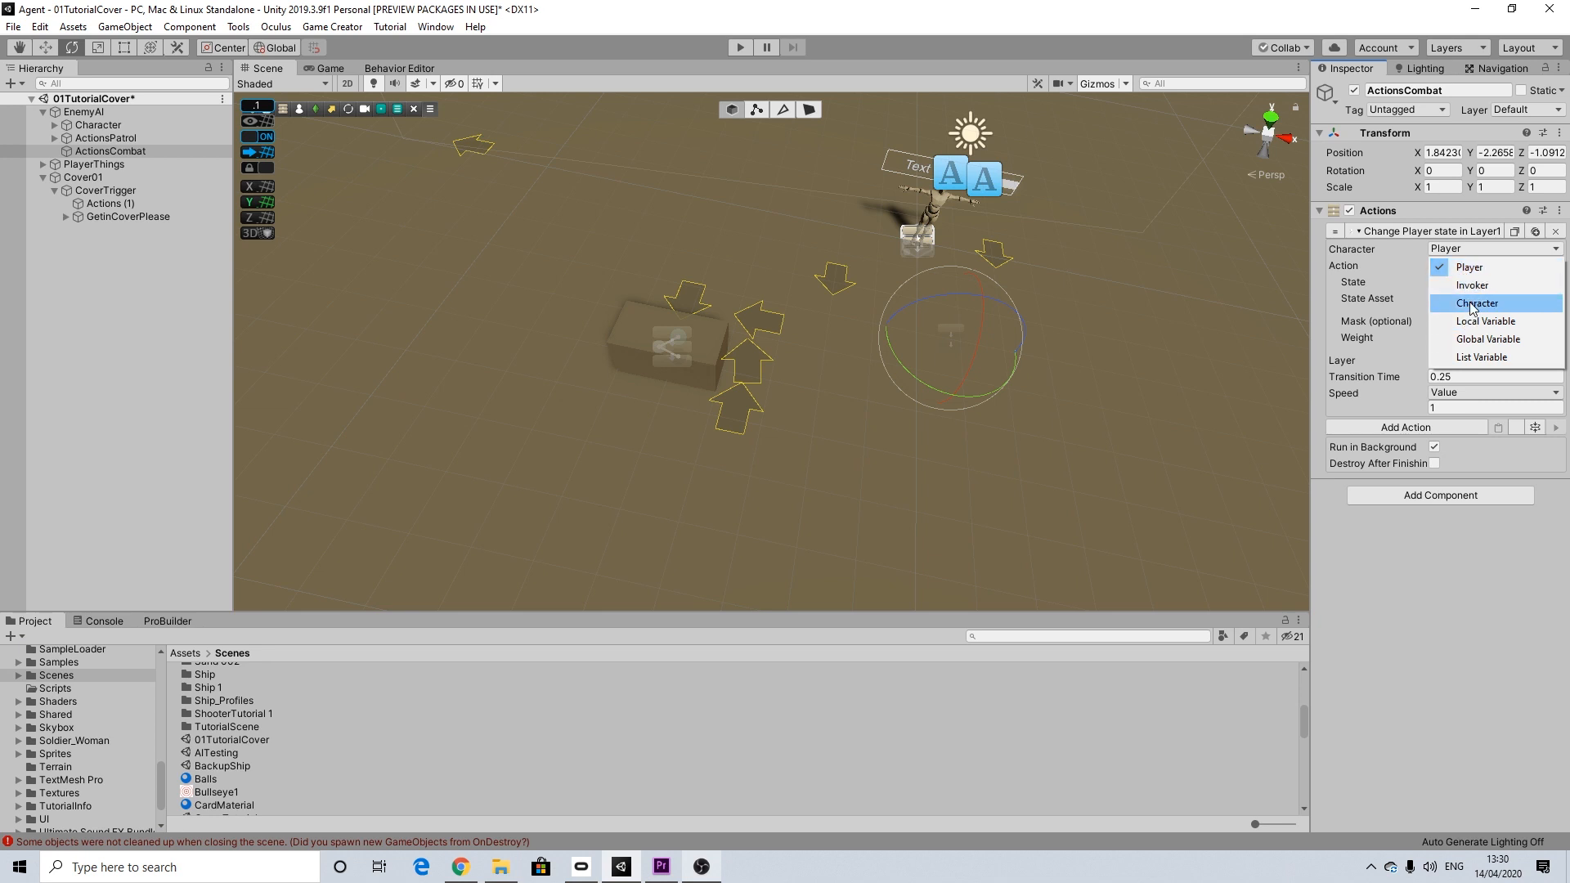
click(1471, 304)
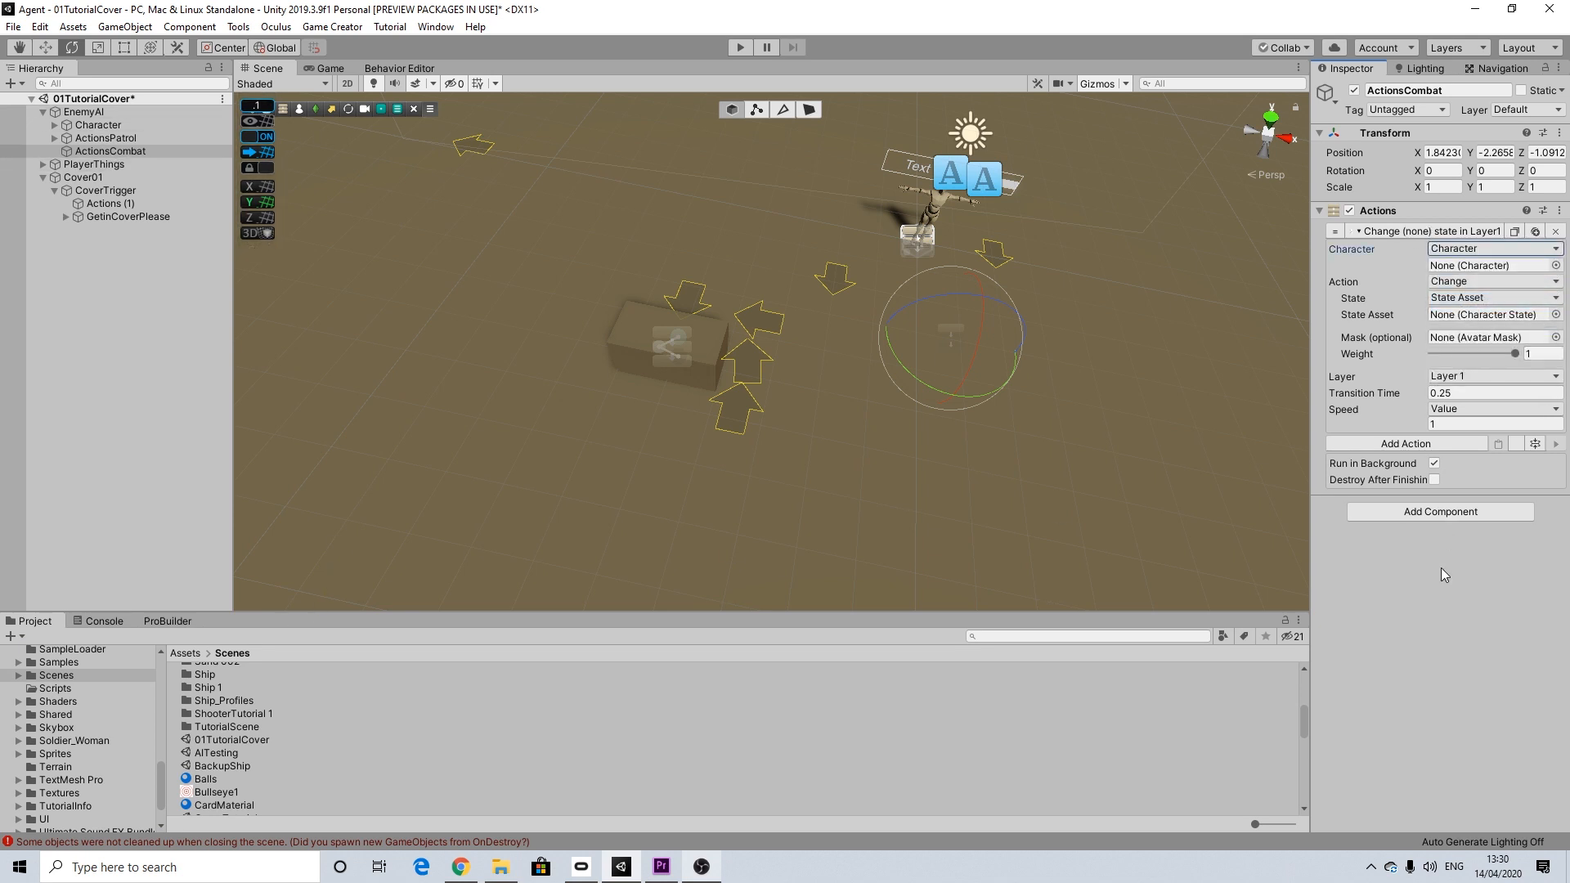
click(1555, 265)
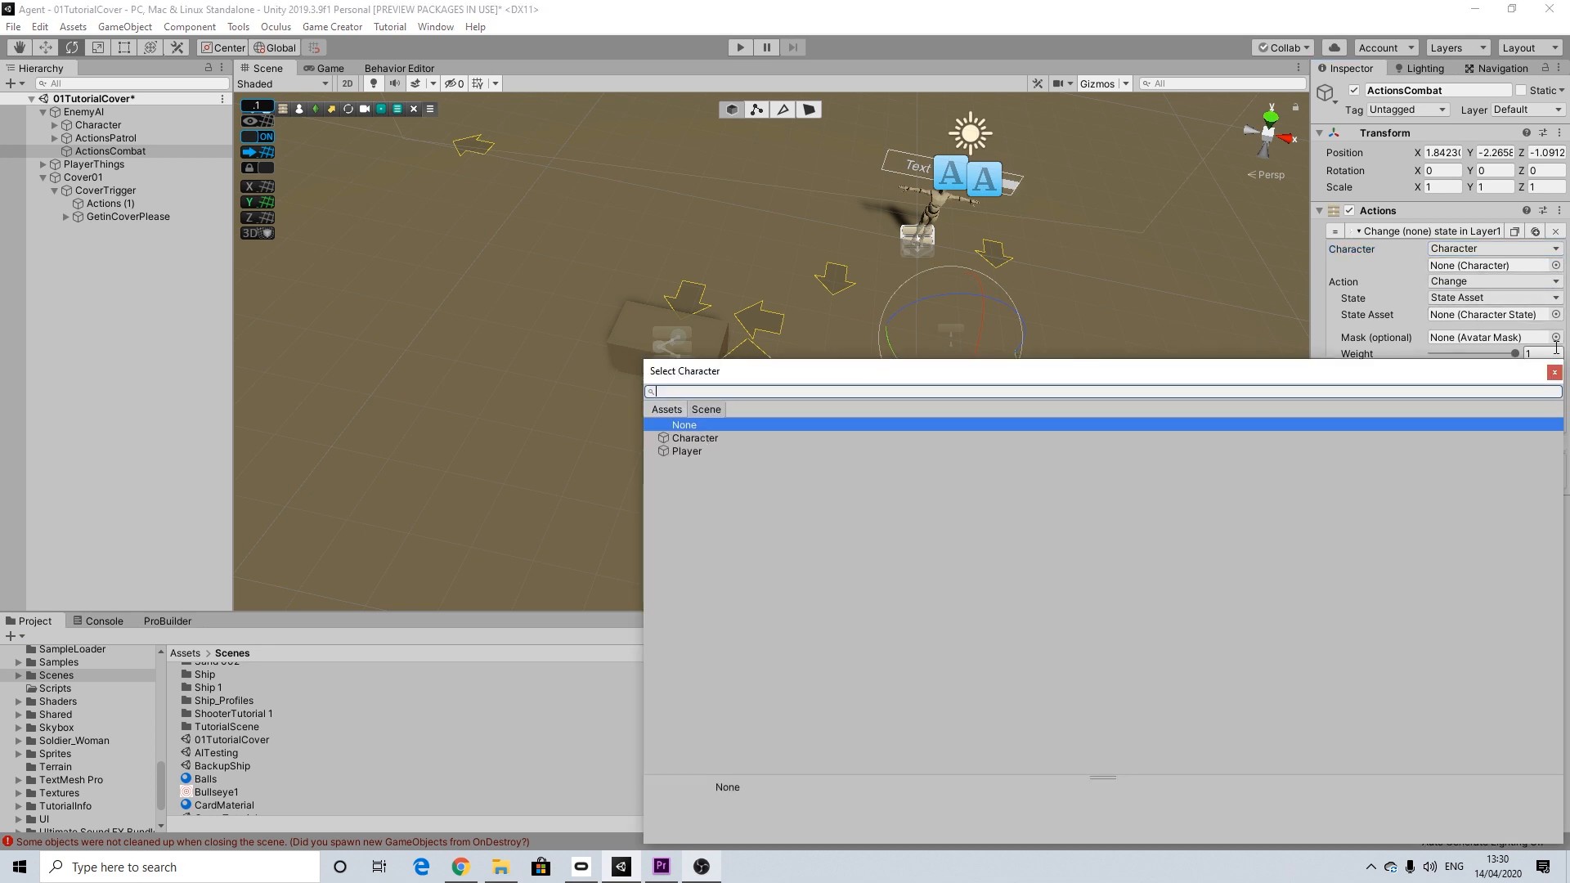
click(699, 438)
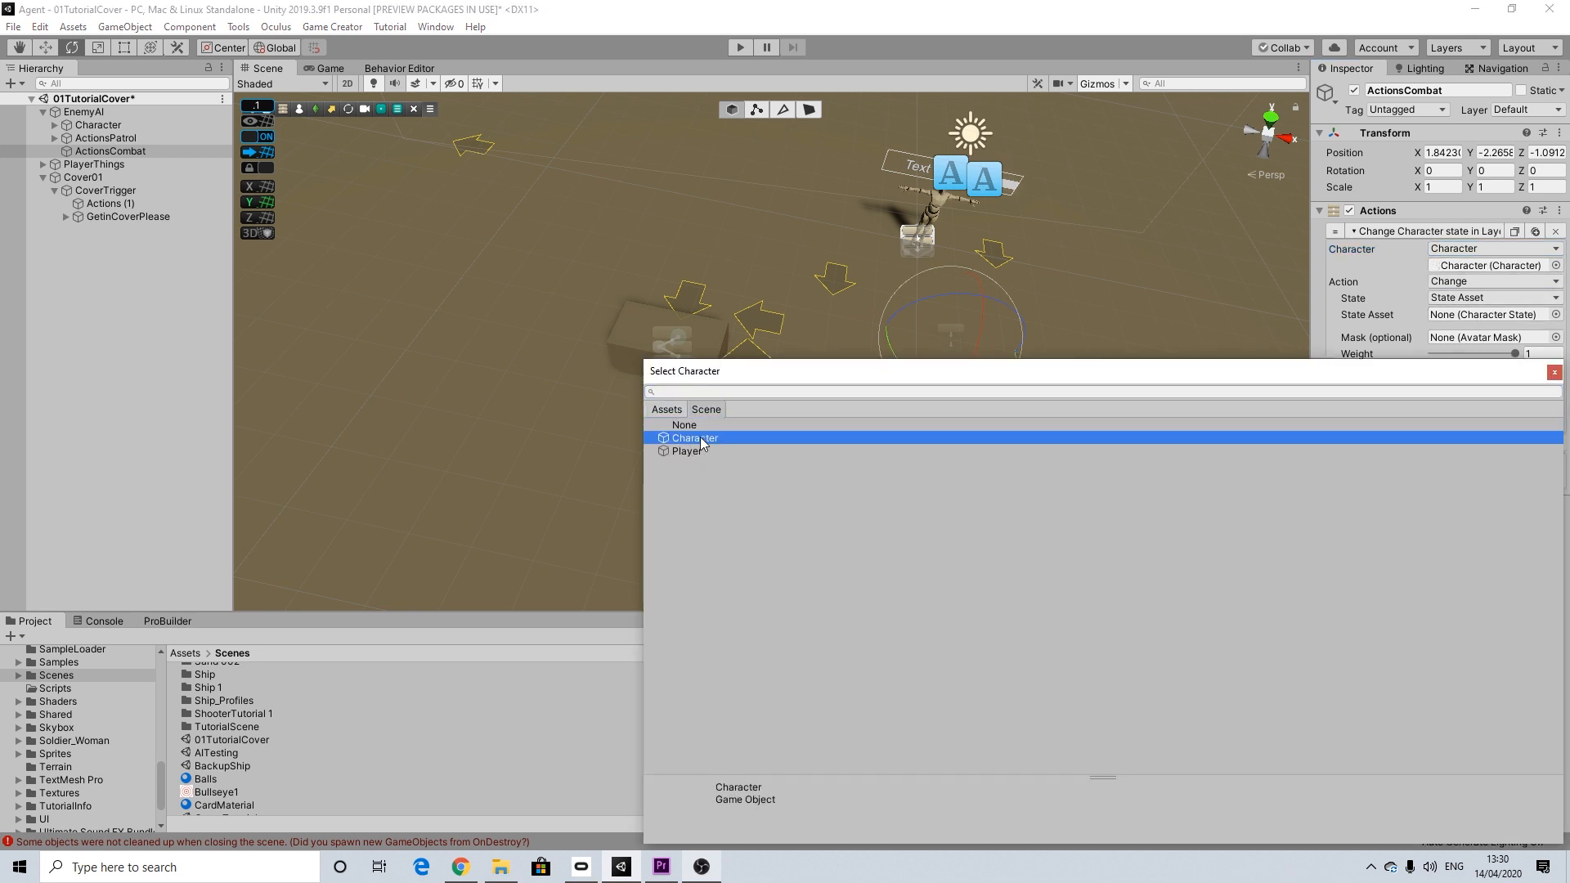
click(1553, 372)
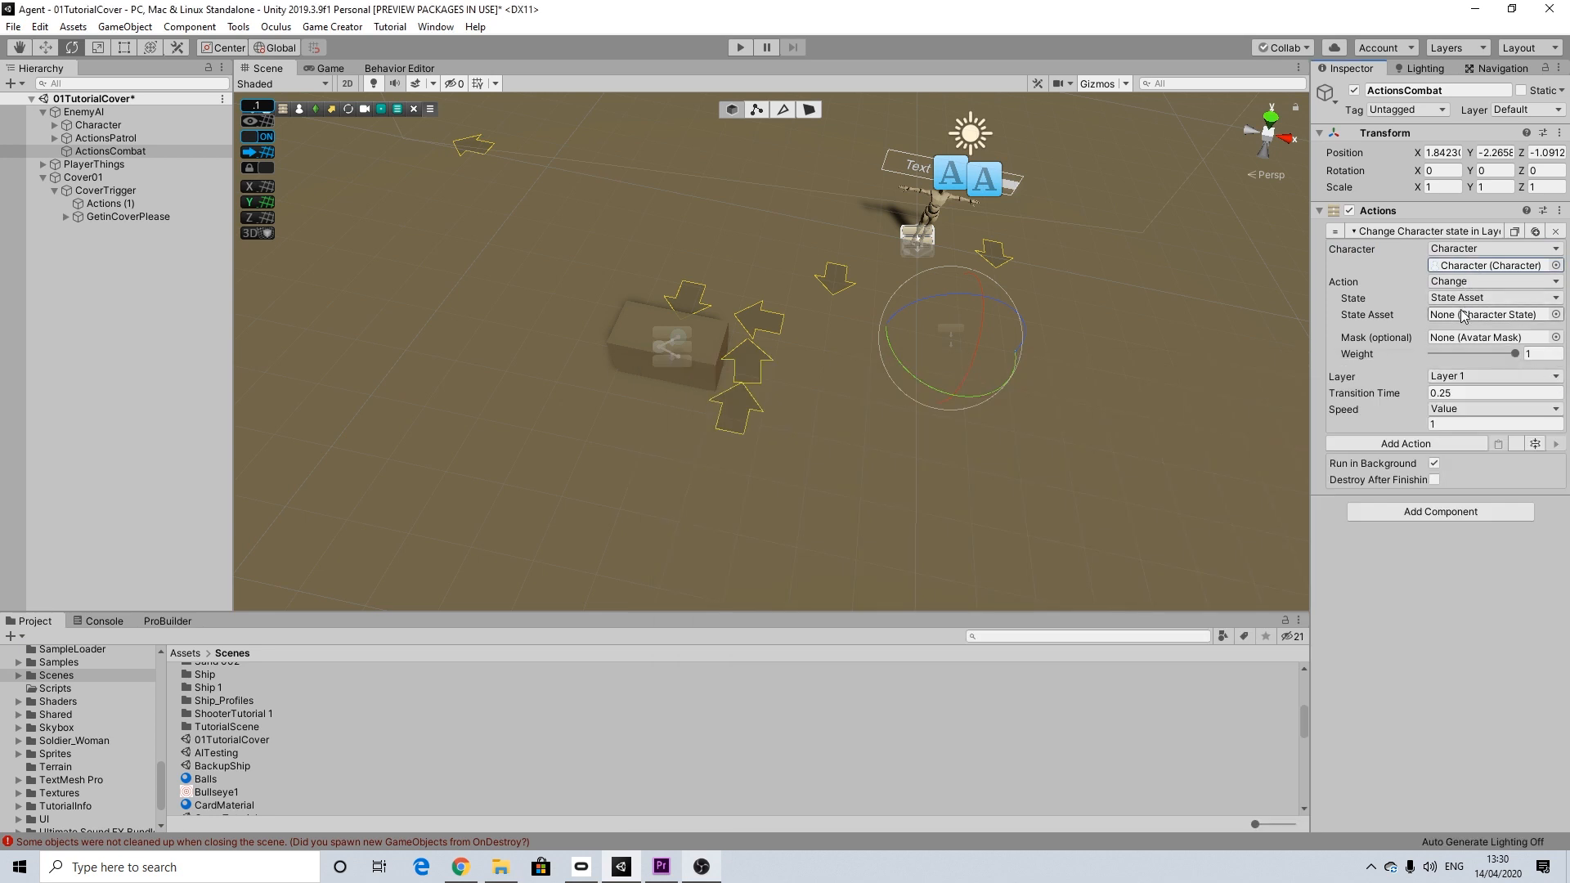
click(1555, 315)
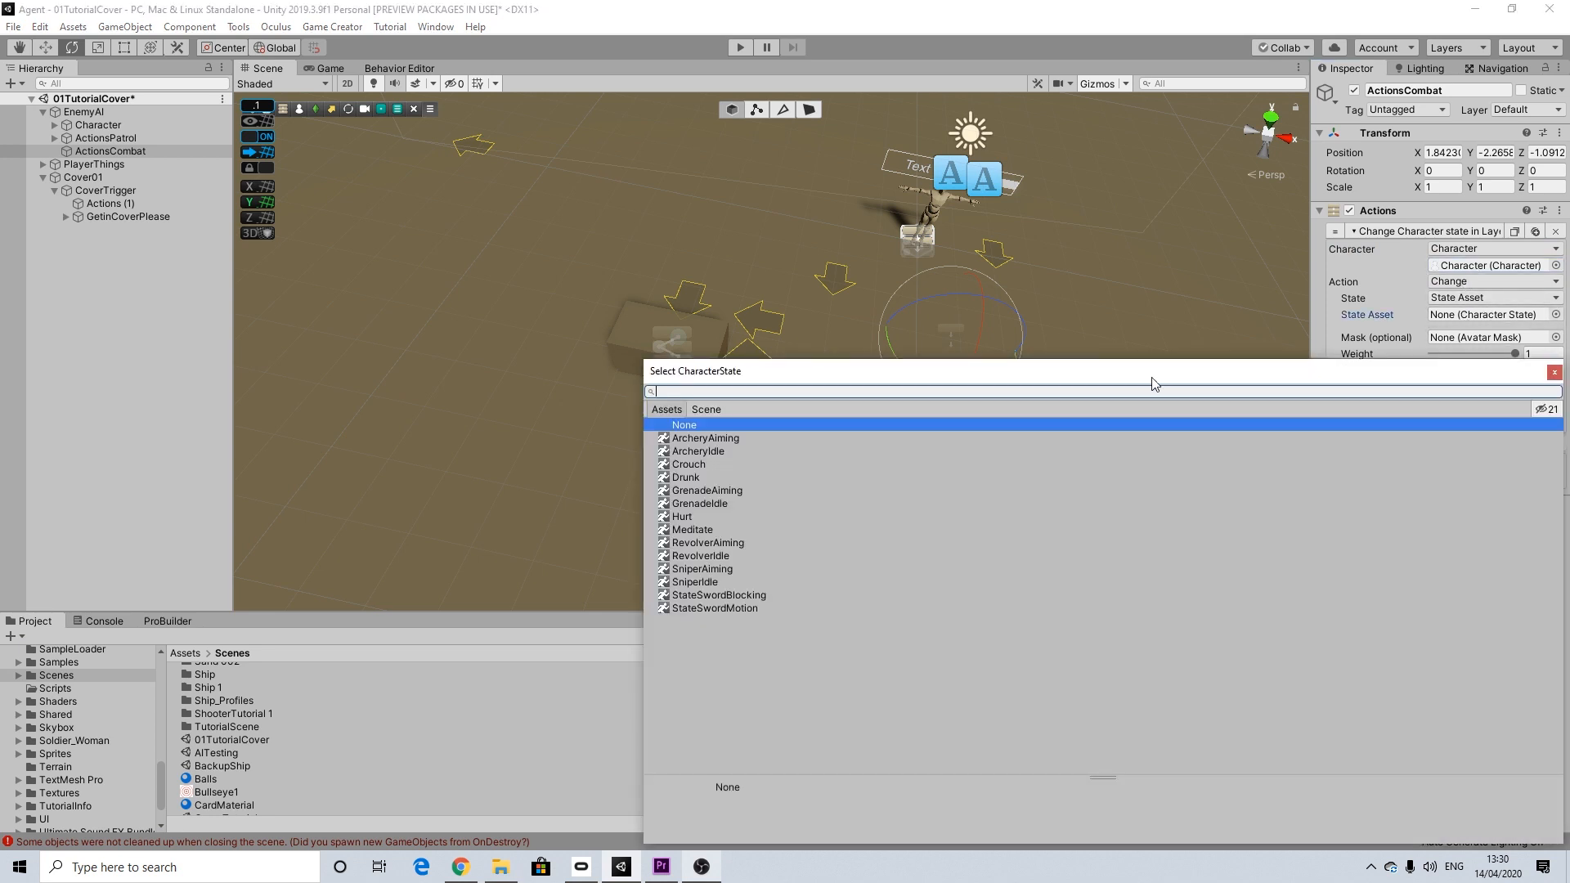
click(689, 464)
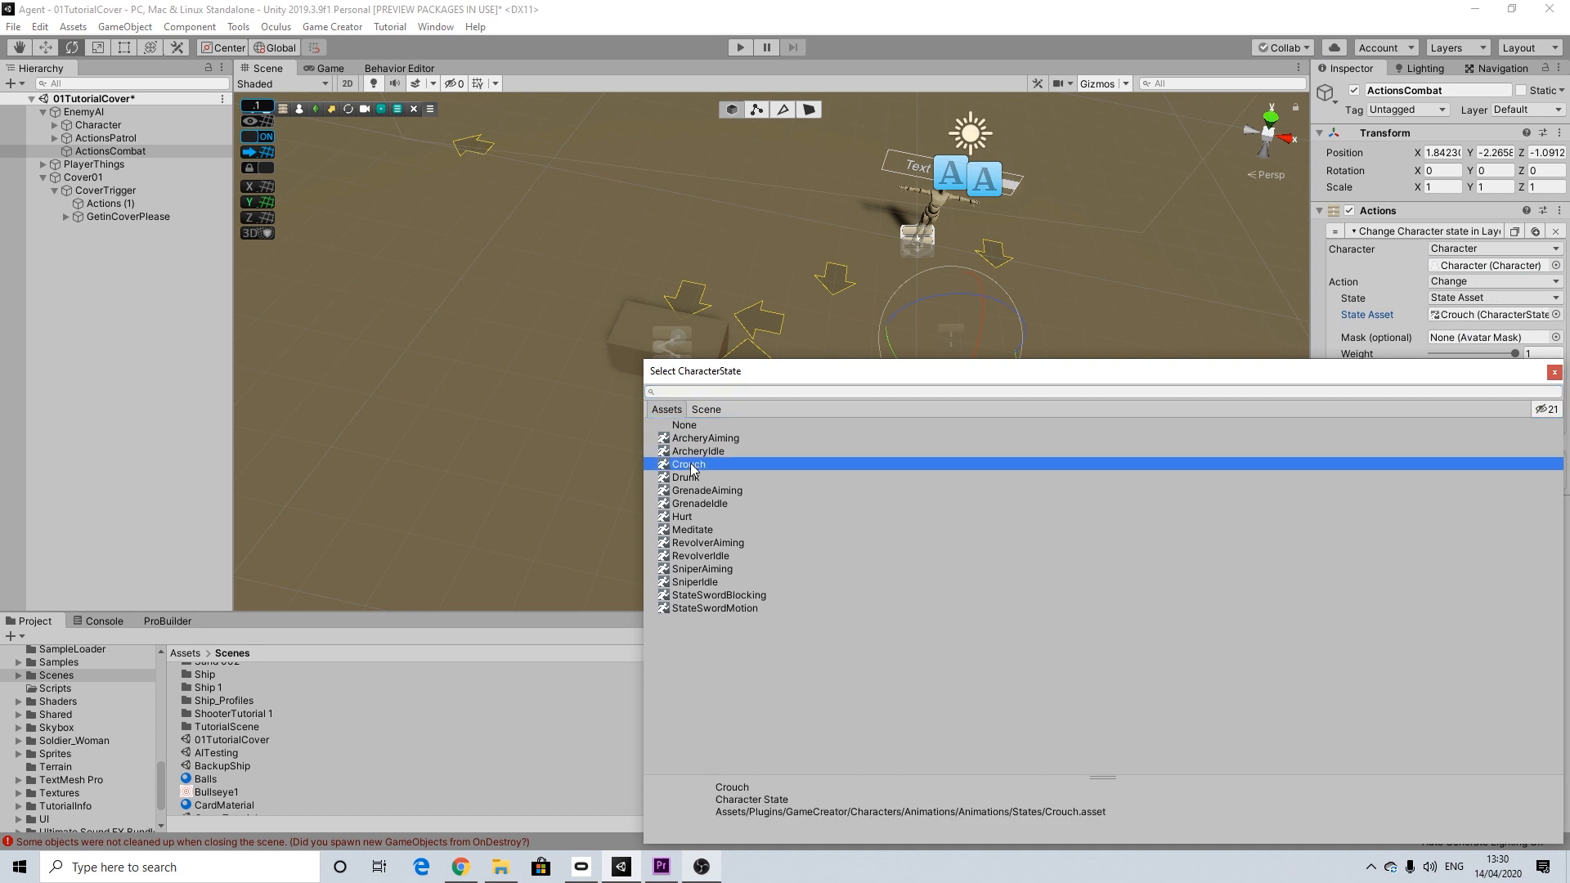
click(1551, 373)
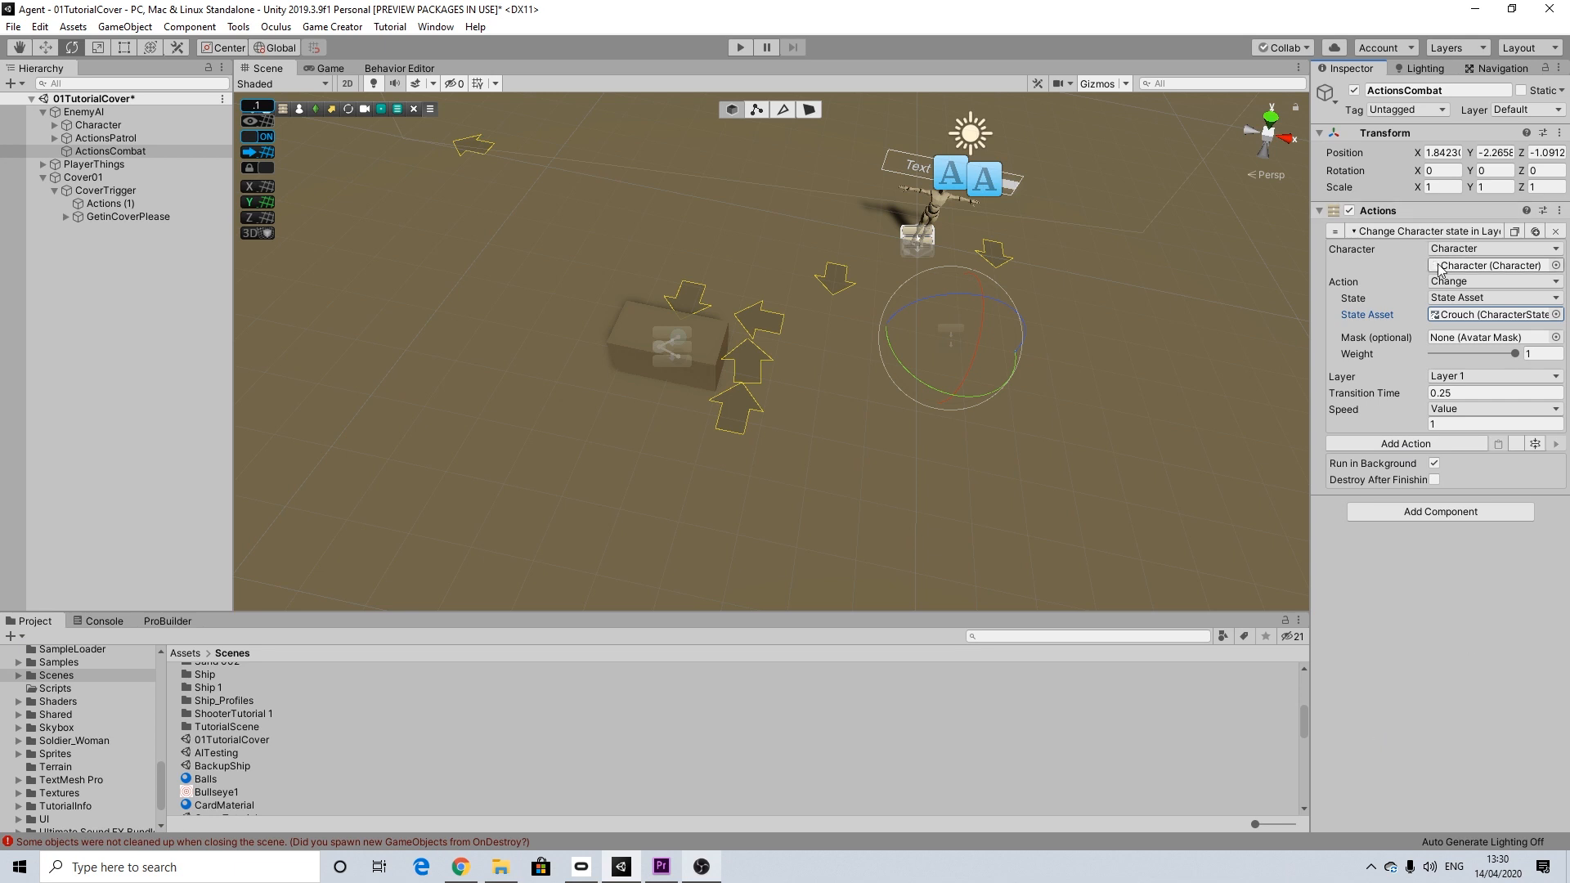
Step: Add a Wait action of 2 seconds after the crouch state change
click(1389, 444)
text(wait)
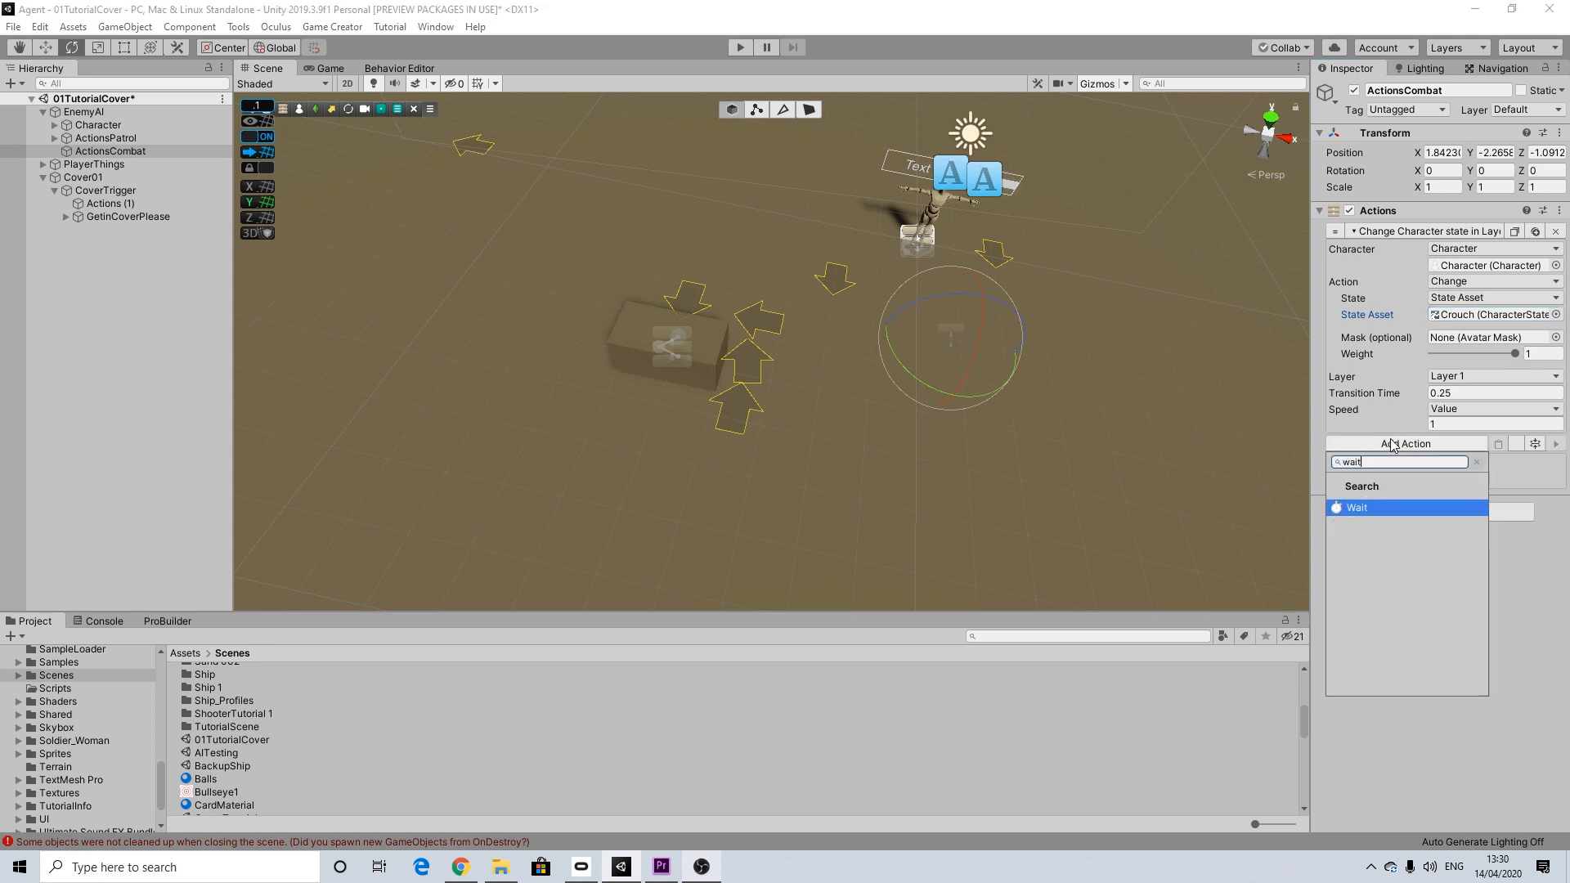
key(Return)
click(1398, 462)
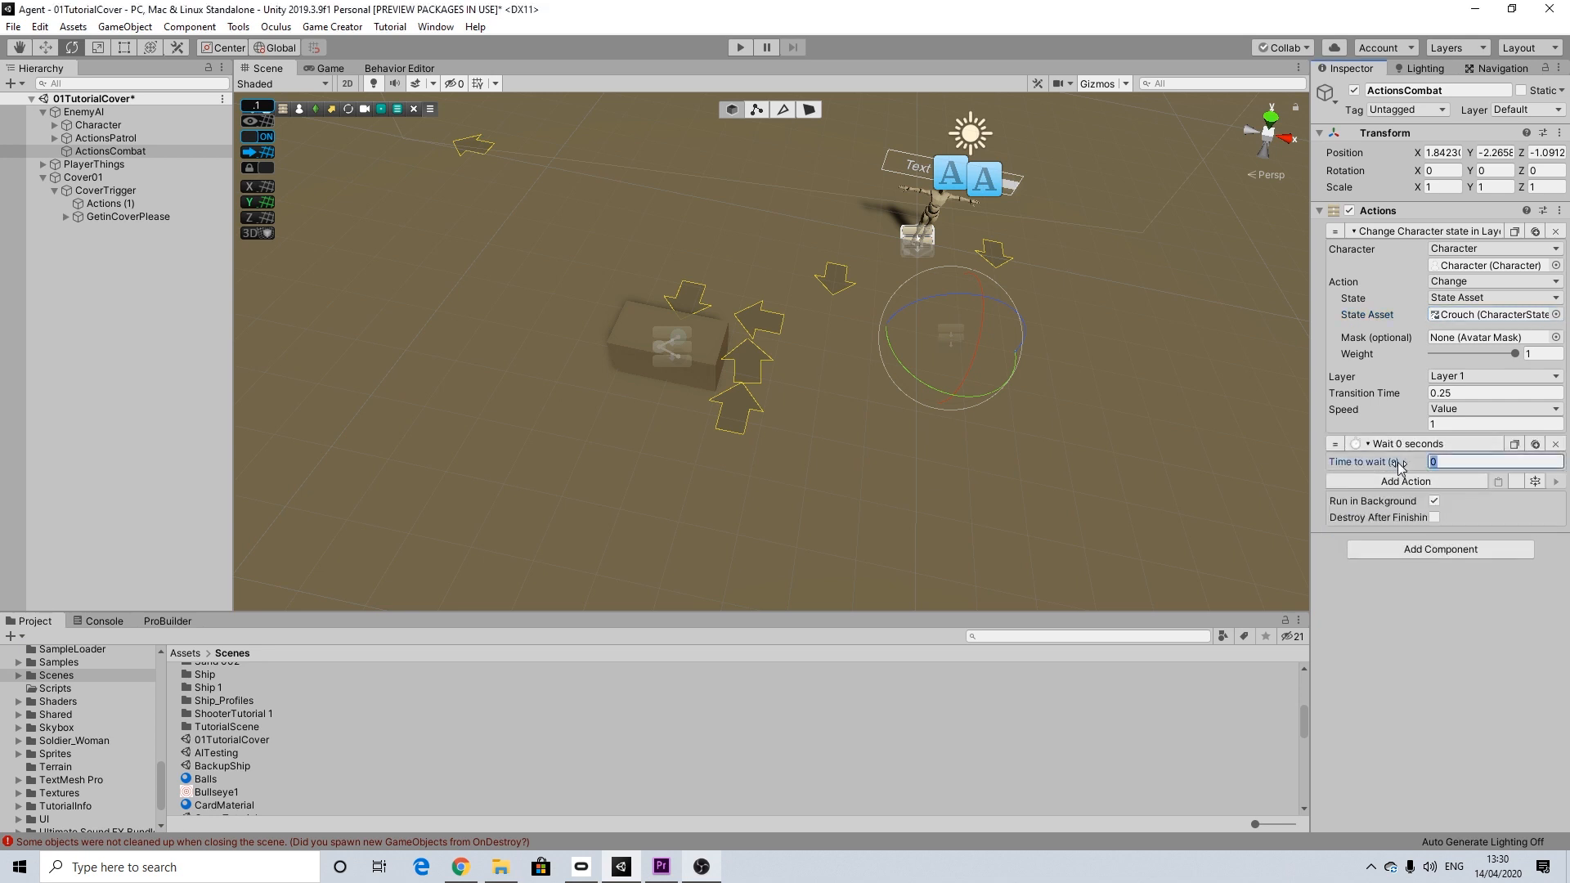
text(2)
Step: Add a character rotate-towards action after the wait, with Invoker as the character and Player as the target
click(1387, 481)
text(rot)
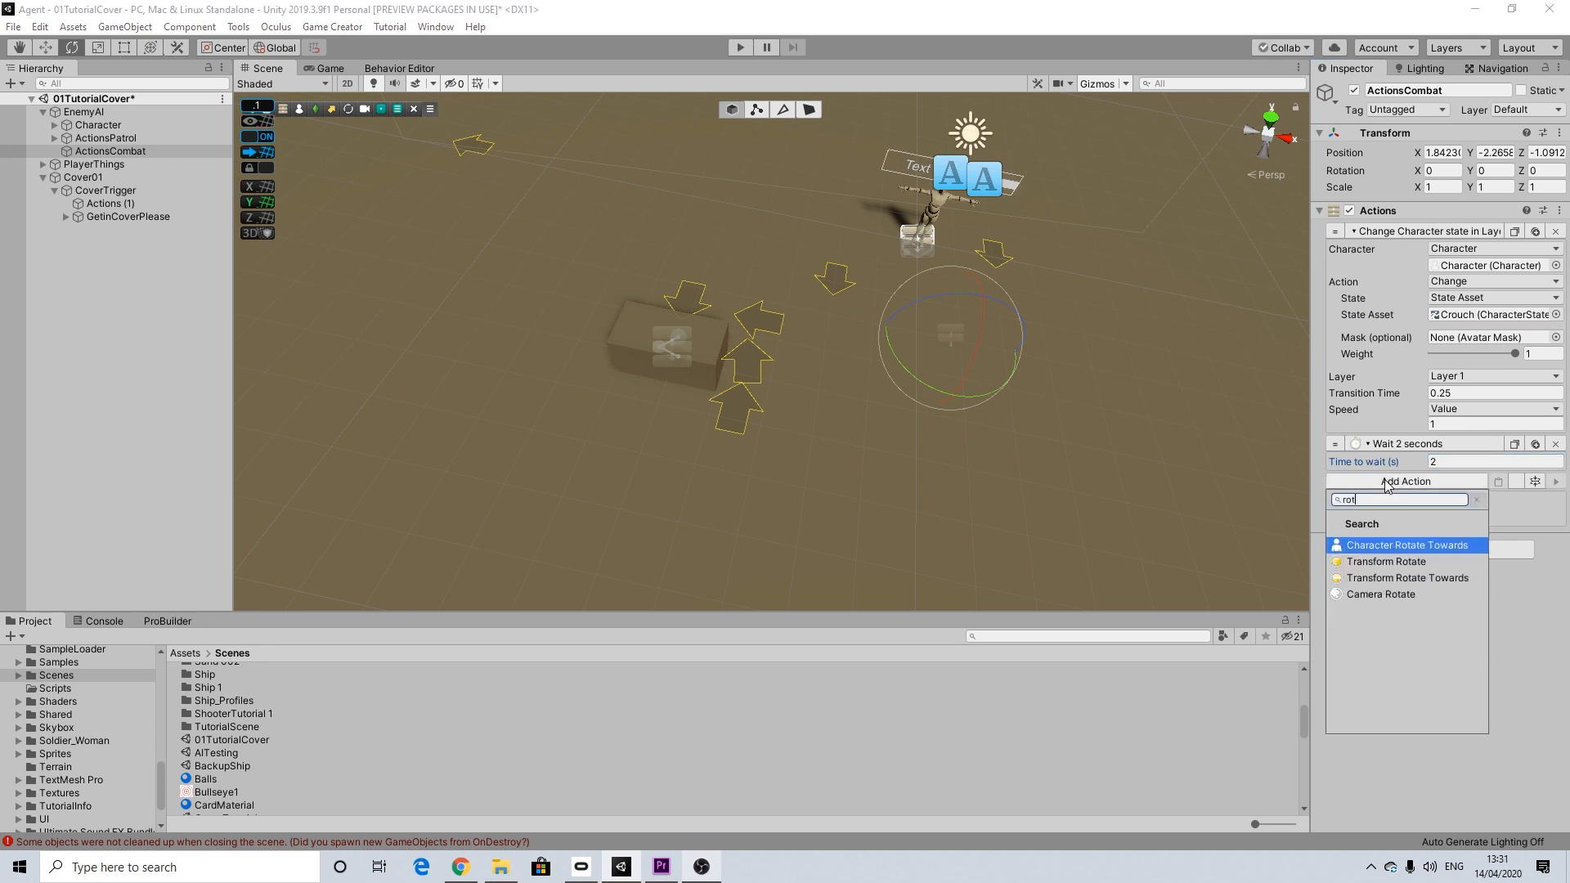
click(1424, 543)
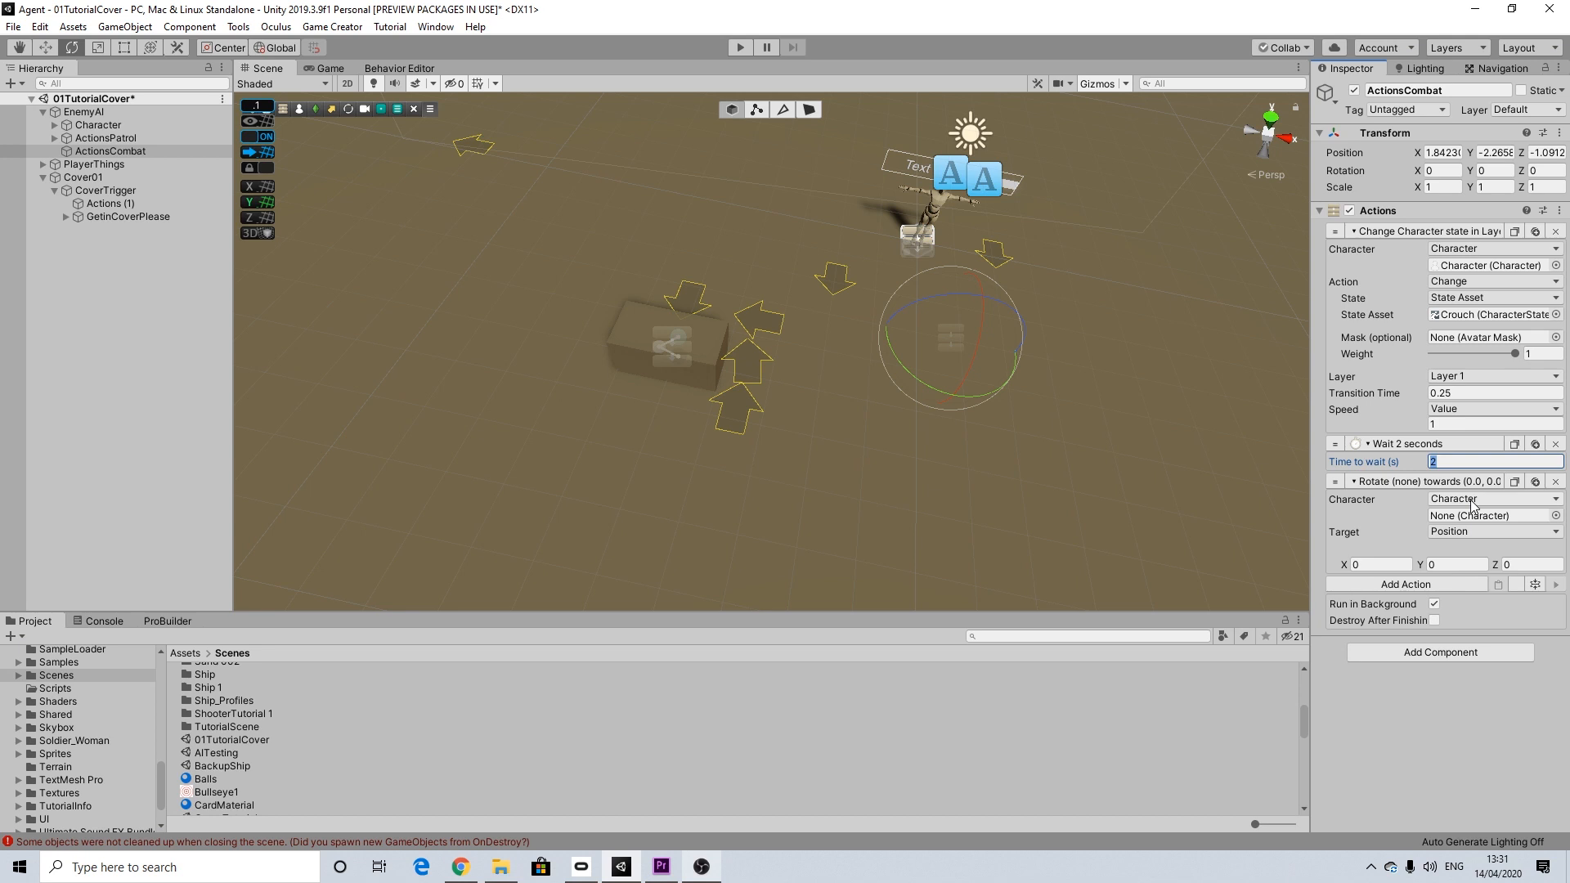
click(1471, 502)
click(1469, 532)
click(1464, 515)
click(1468, 547)
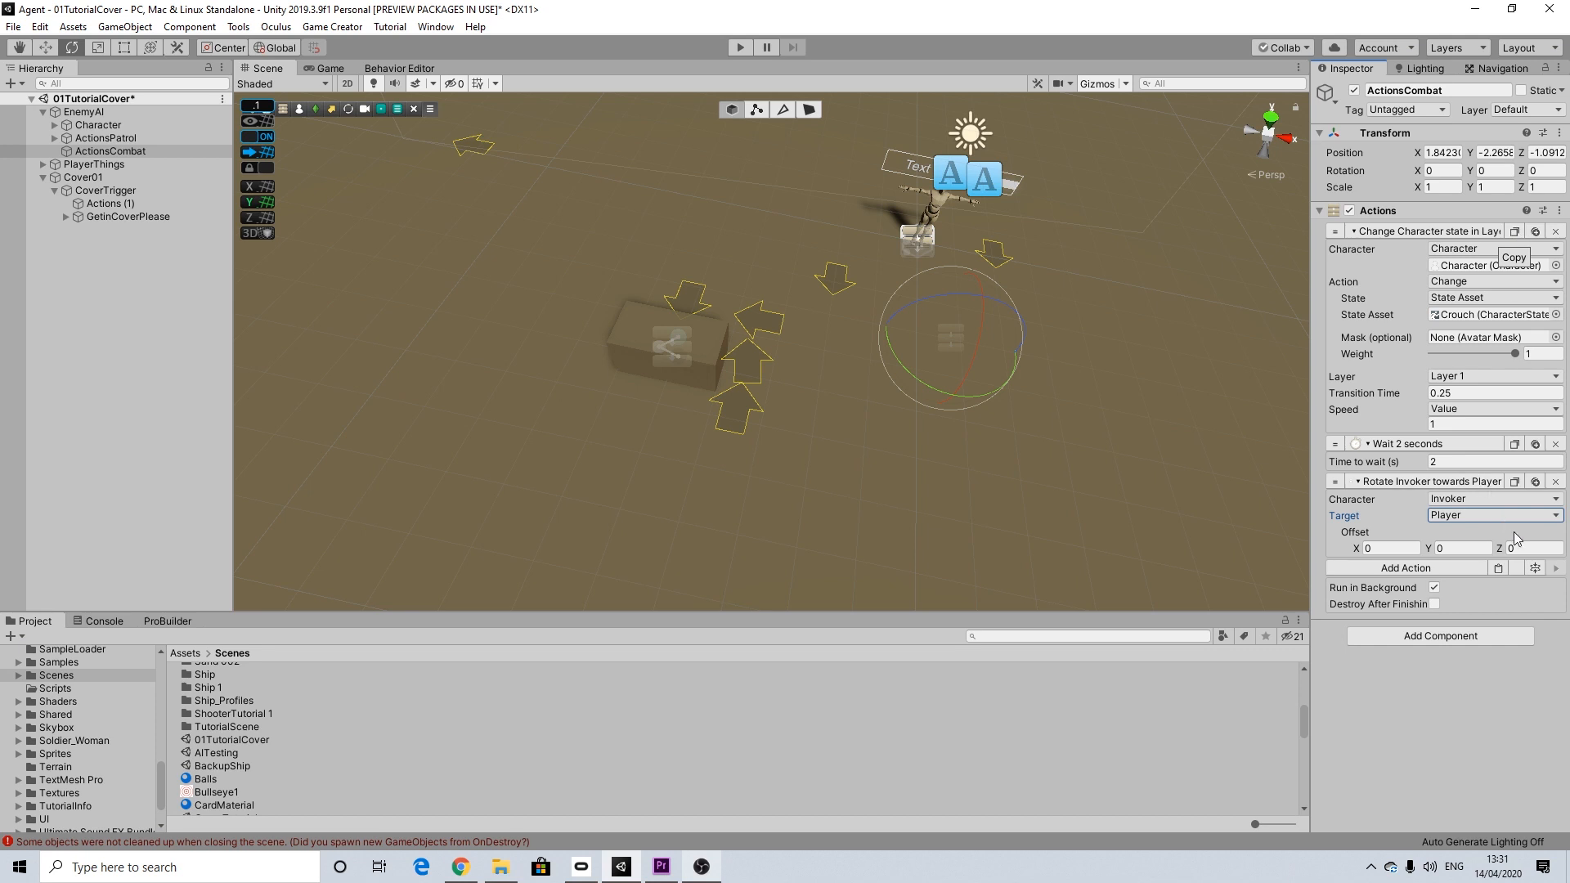
Step: Paste a copy of the crouch state action at the end of ActionsCombat and set its state asset to RevolverAiming
click(1497, 568)
scroll(1478, 586, down, 1)
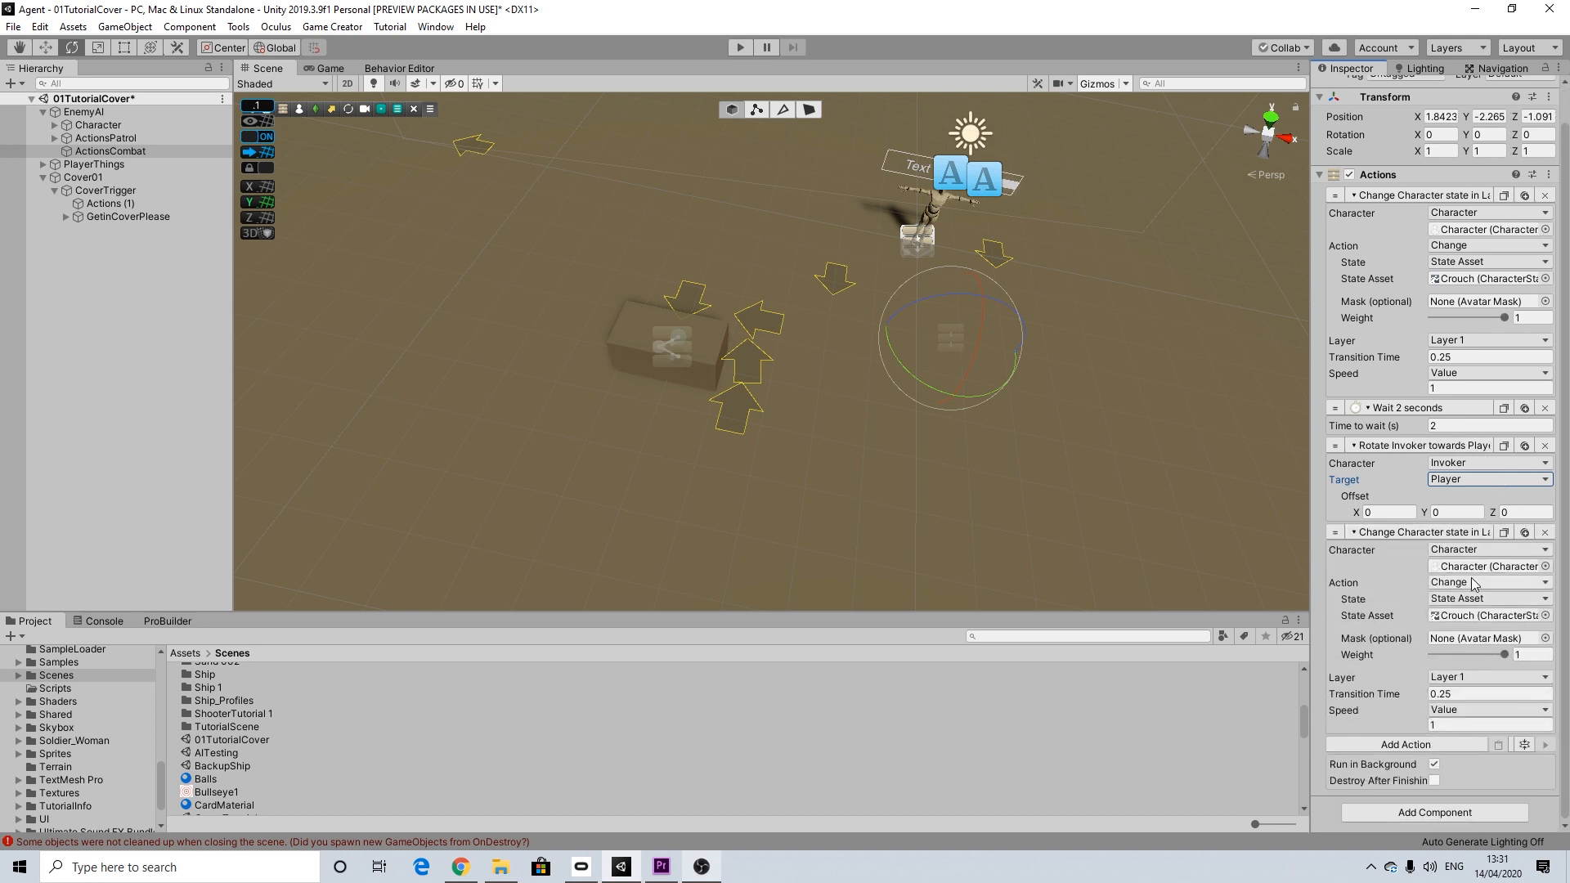
click(1544, 615)
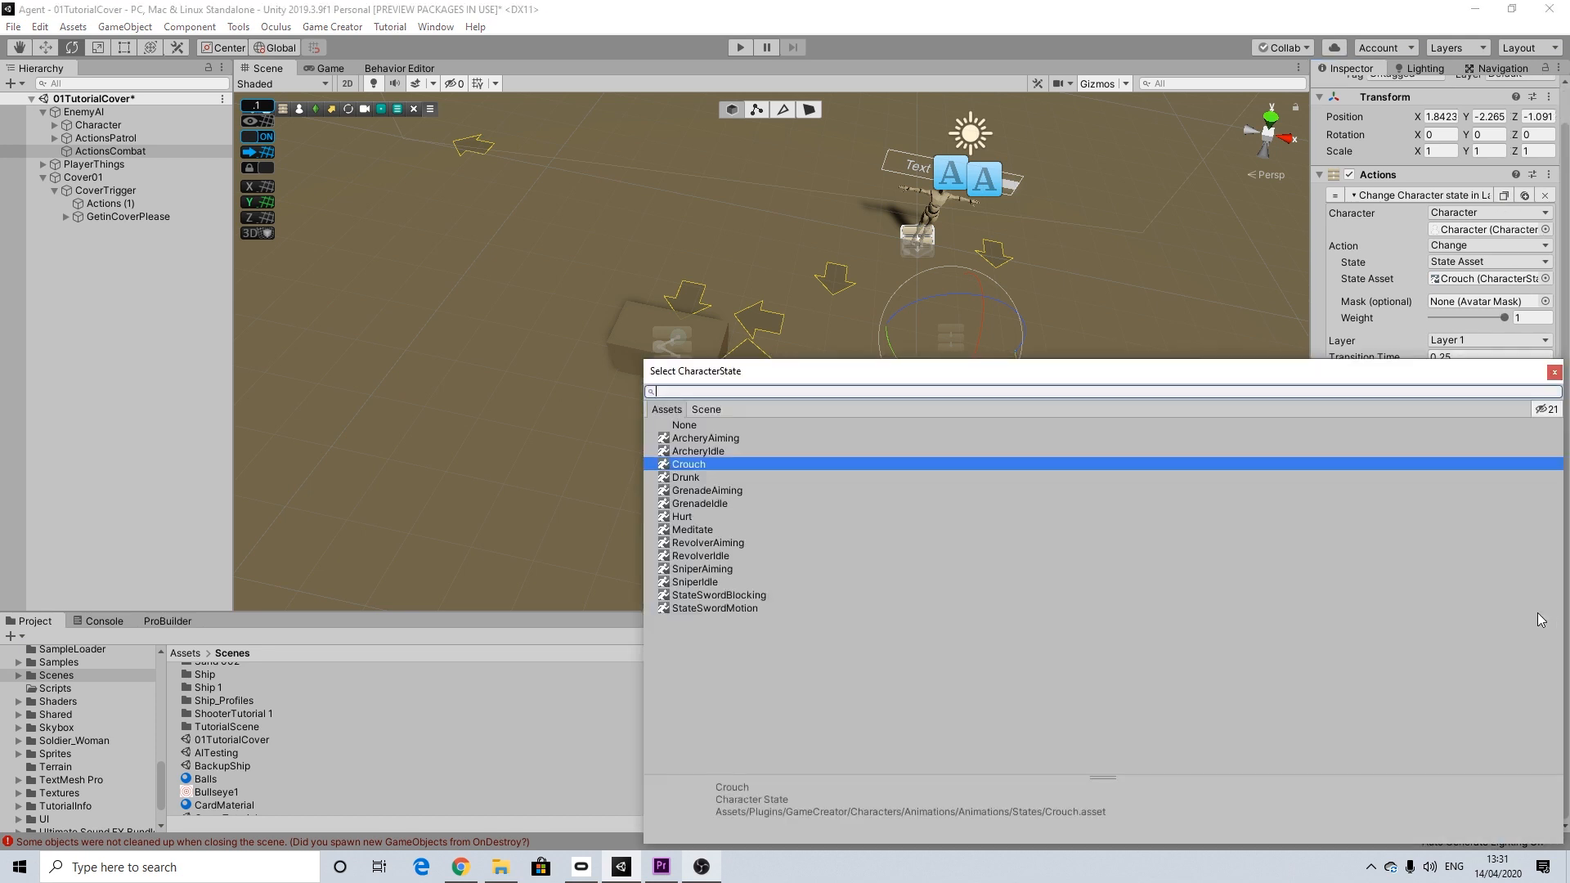
click(711, 543)
click(1552, 373)
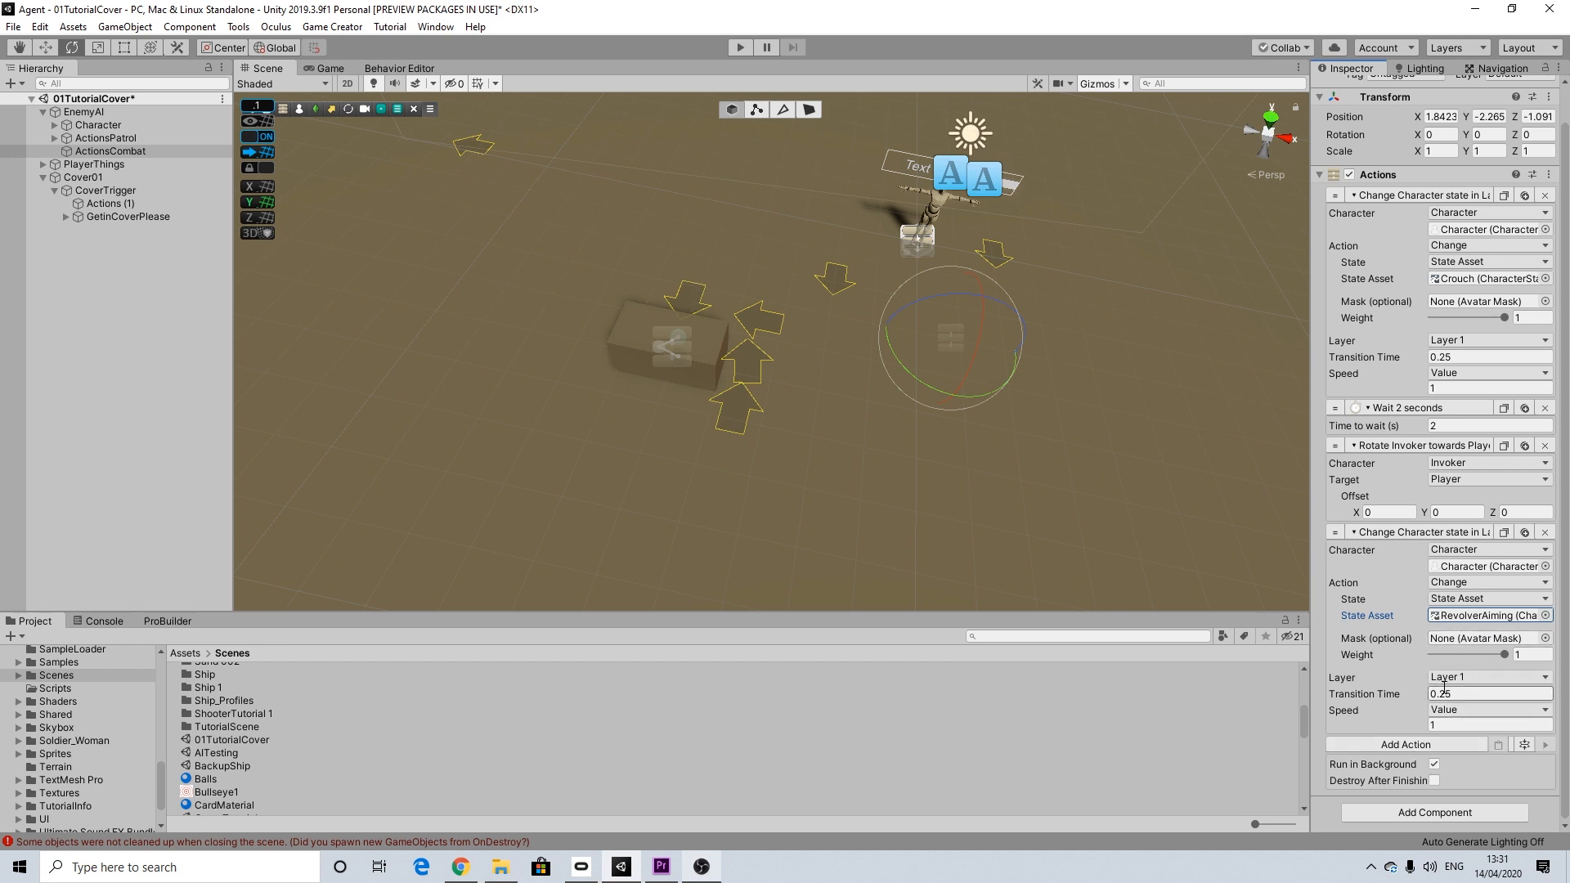
Step: Add a Wait action of 0.5 seconds after the RevolverAiming state change
click(1409, 745)
text(wait)
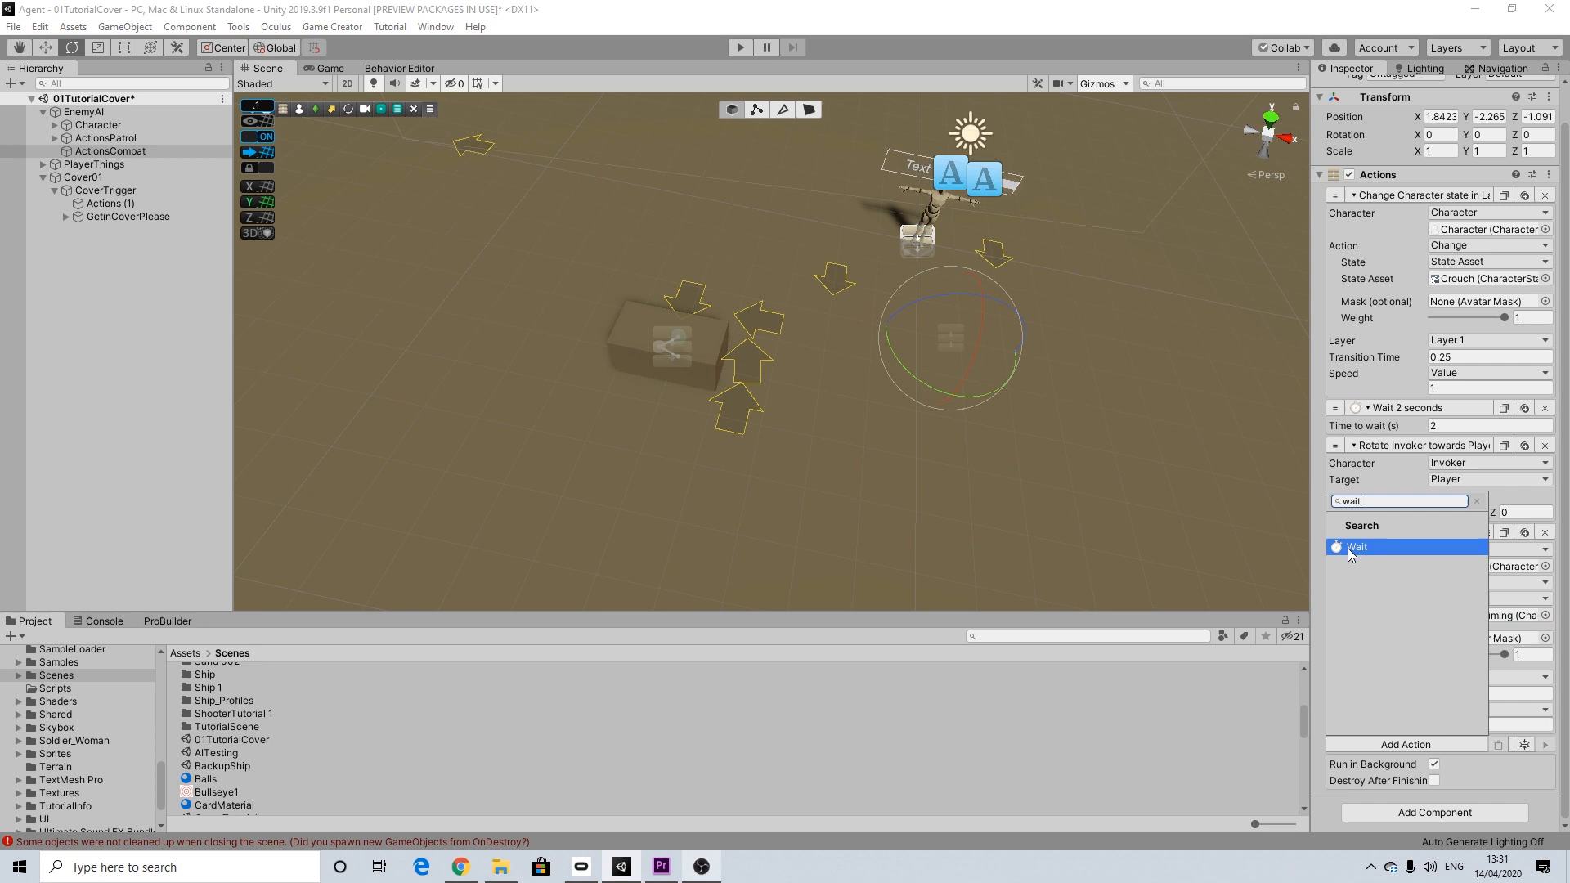
click(1350, 547)
click(1449, 762)
text(0.5)
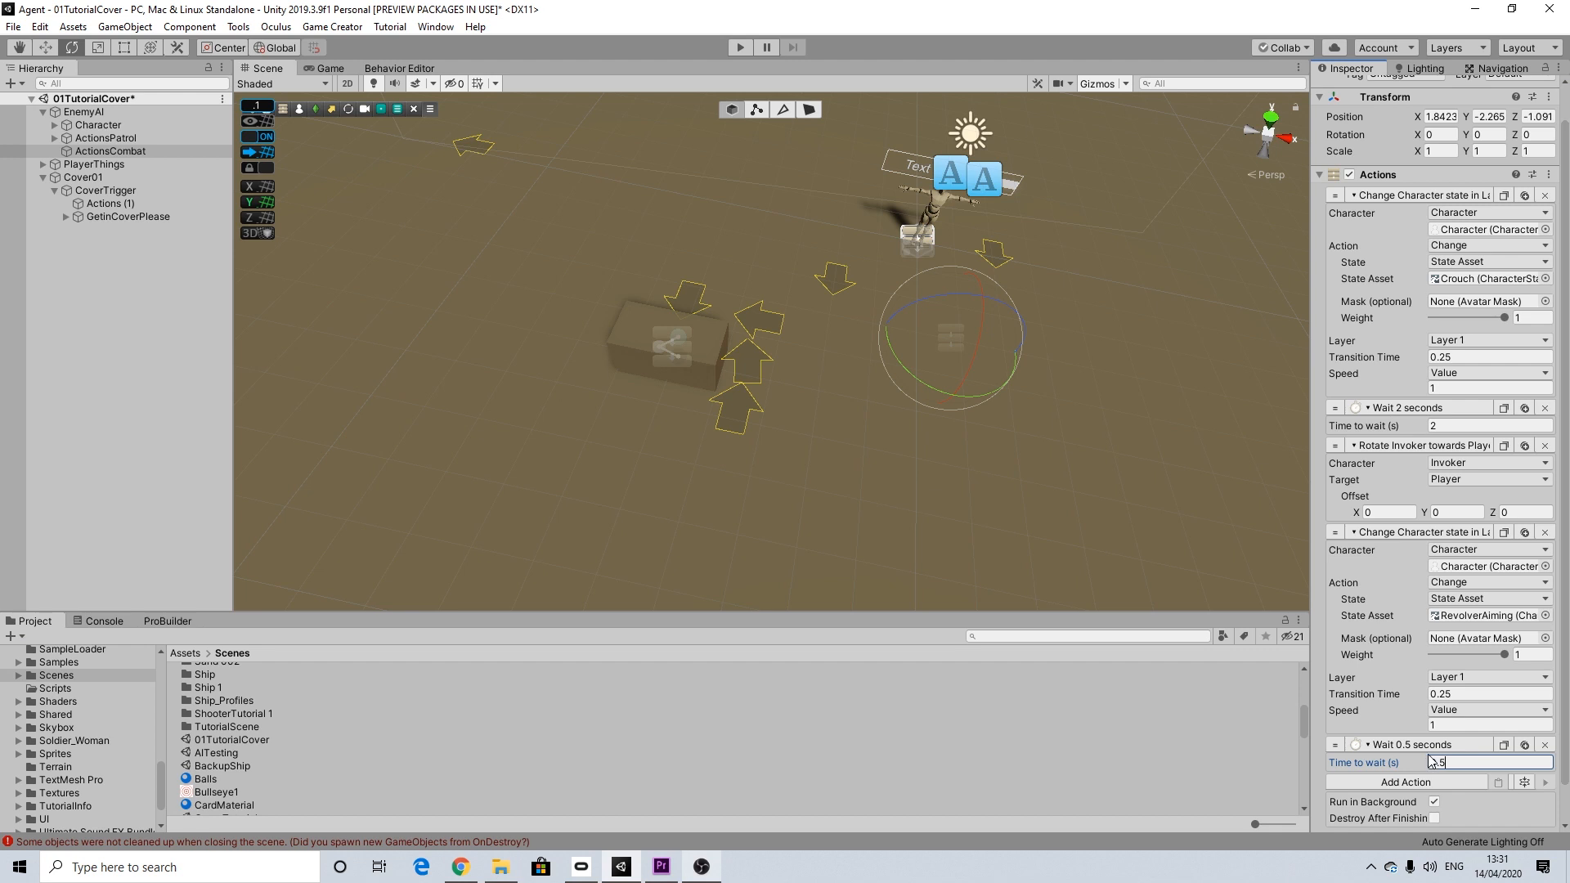
Step: Add a Weapon Aim action after the last 0.5-second wait in ActionsCombat, with Invoker as the shooter
scroll(1429, 754, down, 1)
click(1420, 744)
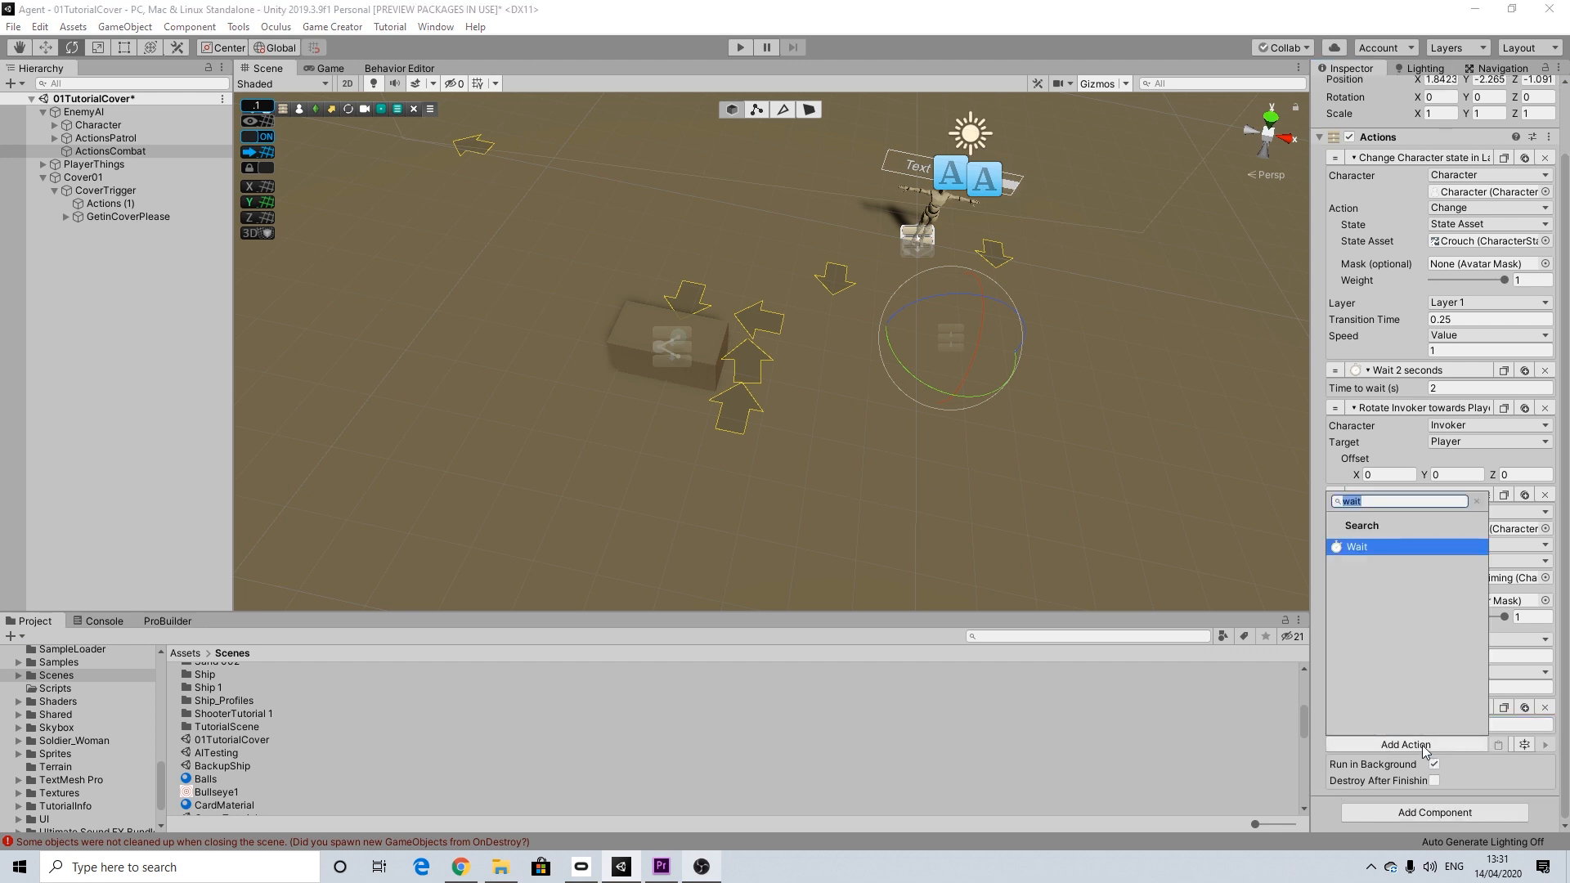
text(aim)
click(1381, 545)
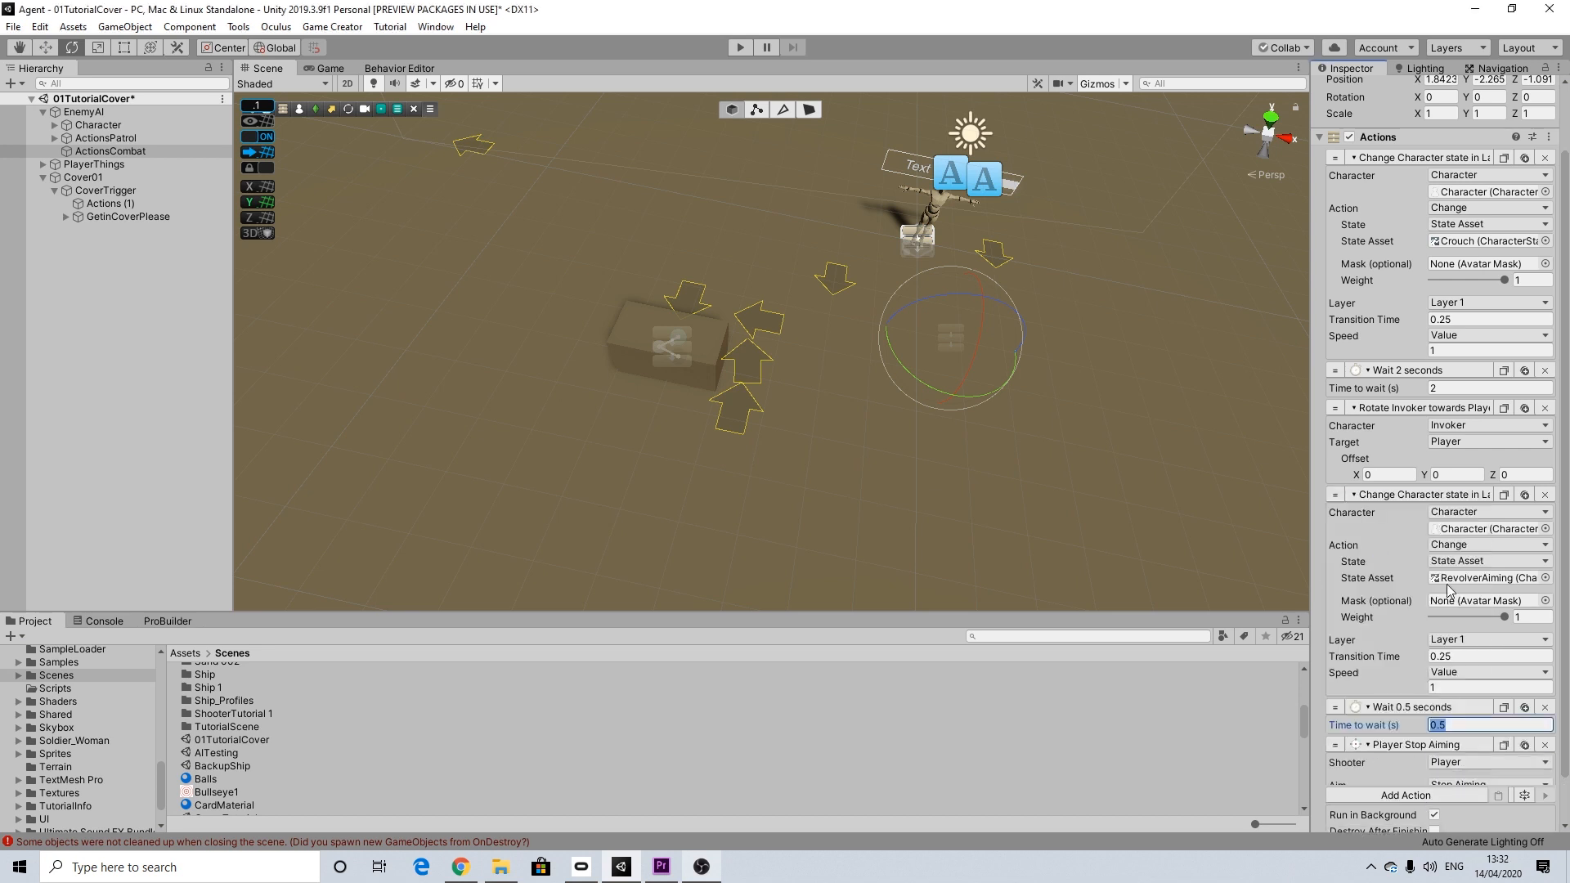
click(1452, 765)
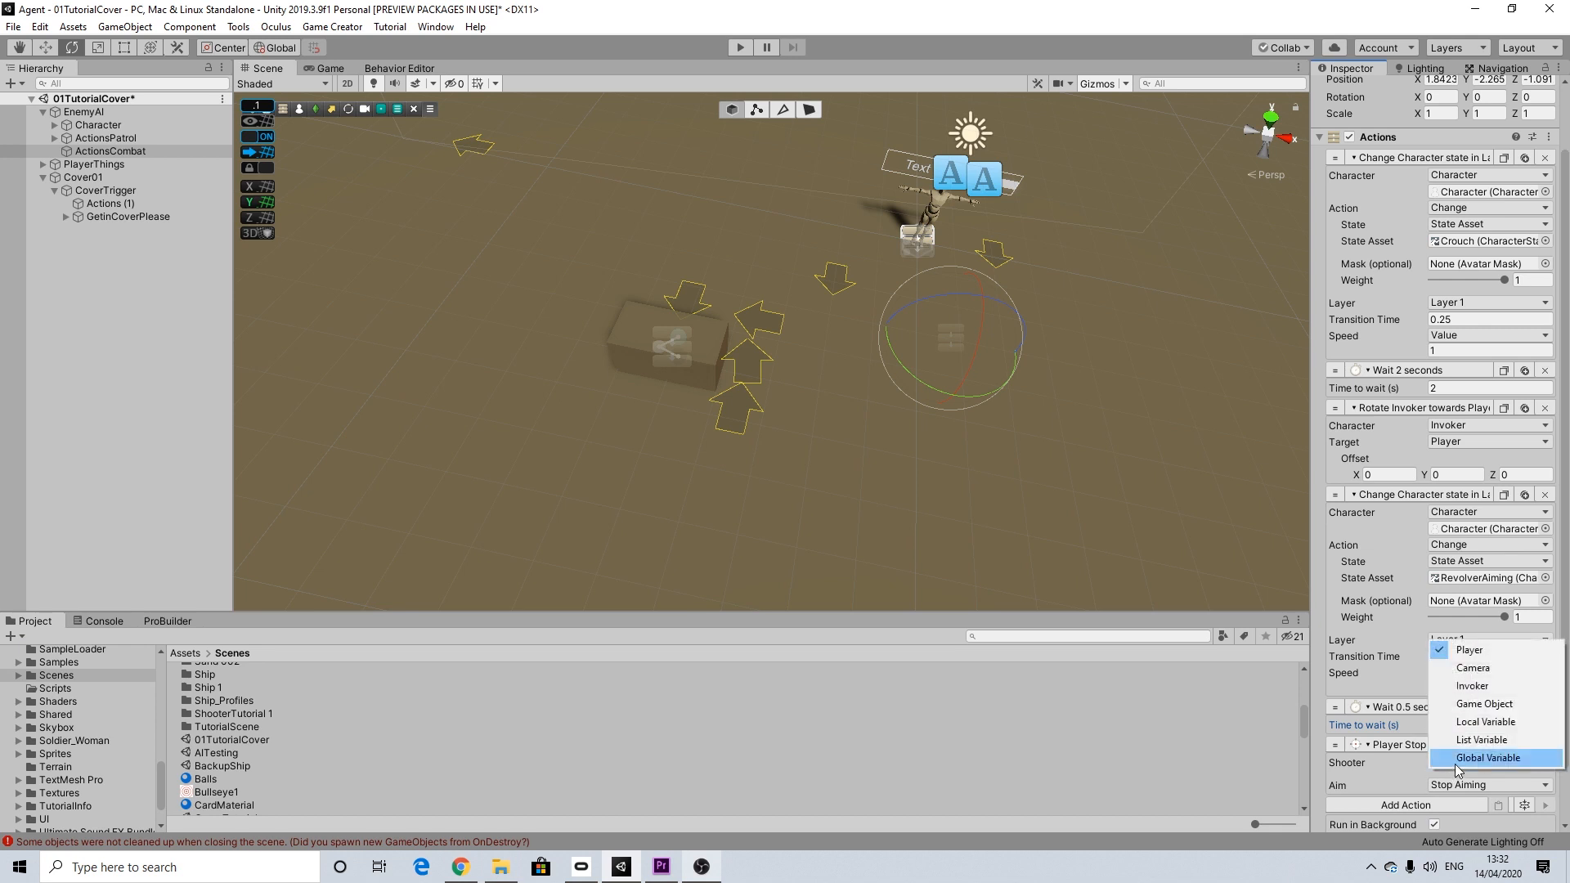
click(1476, 687)
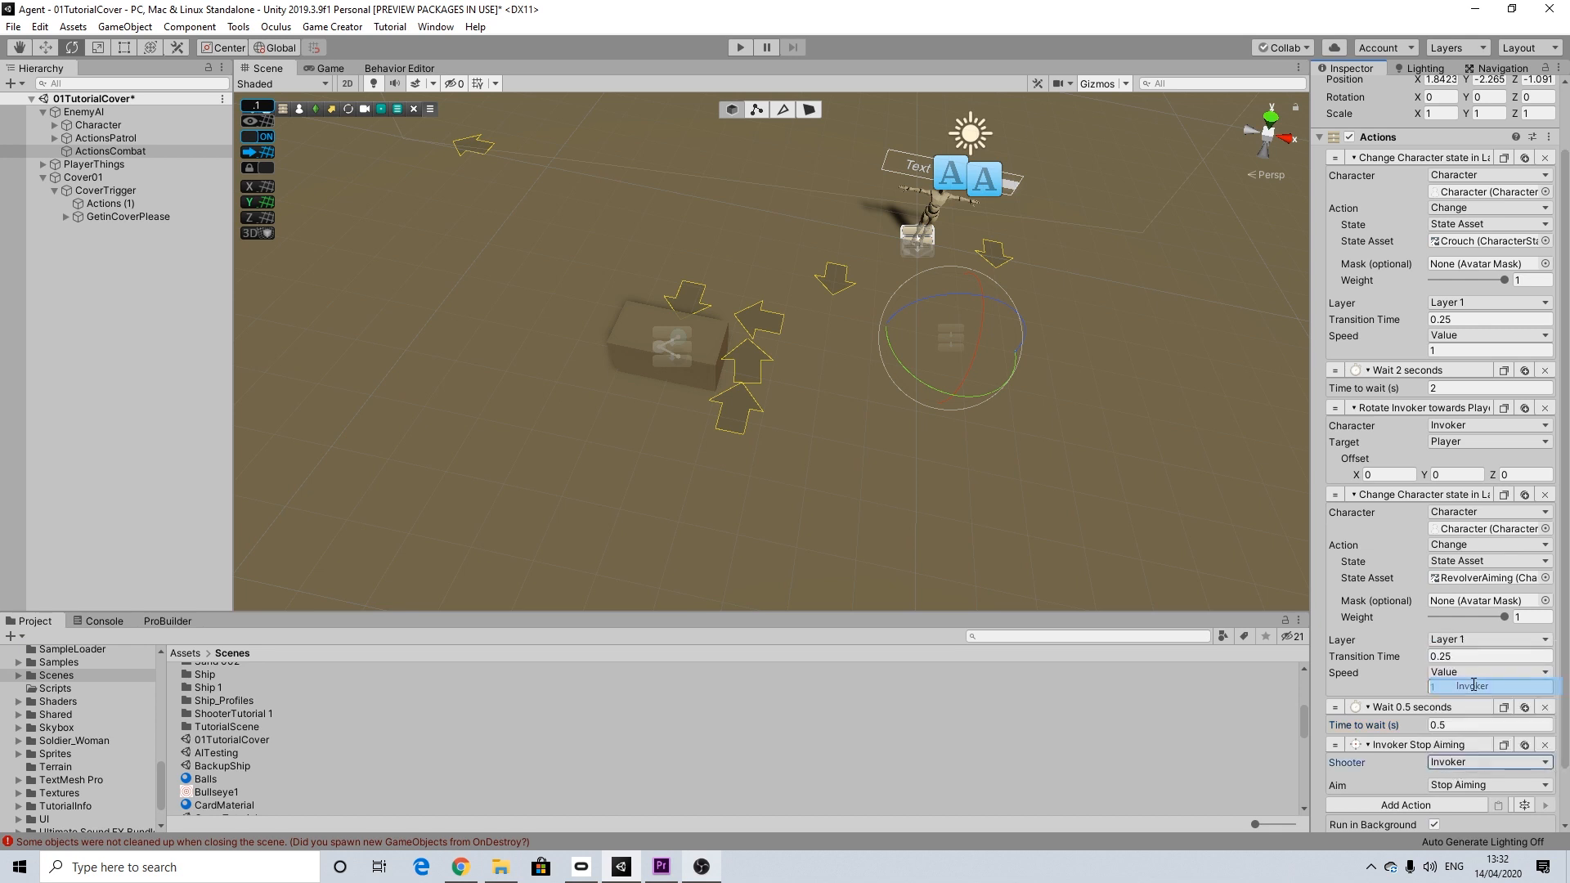
Step: Set the new aim action to Aim At Position with Player as the target
scroll(1463, 720, down, 2)
click(1454, 726)
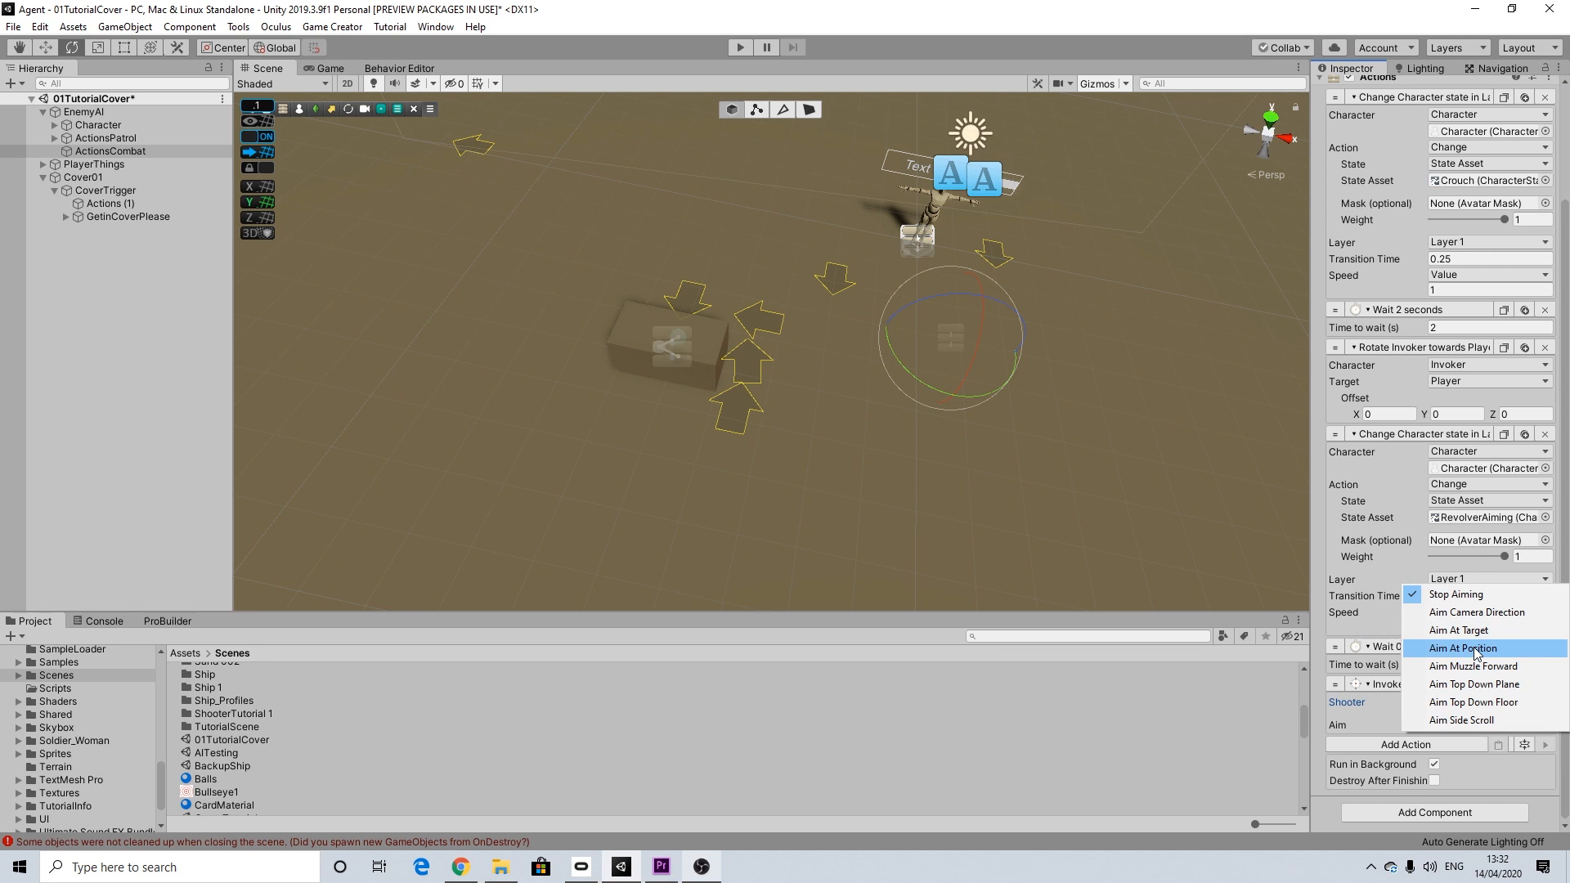
click(1475, 649)
click(1477, 741)
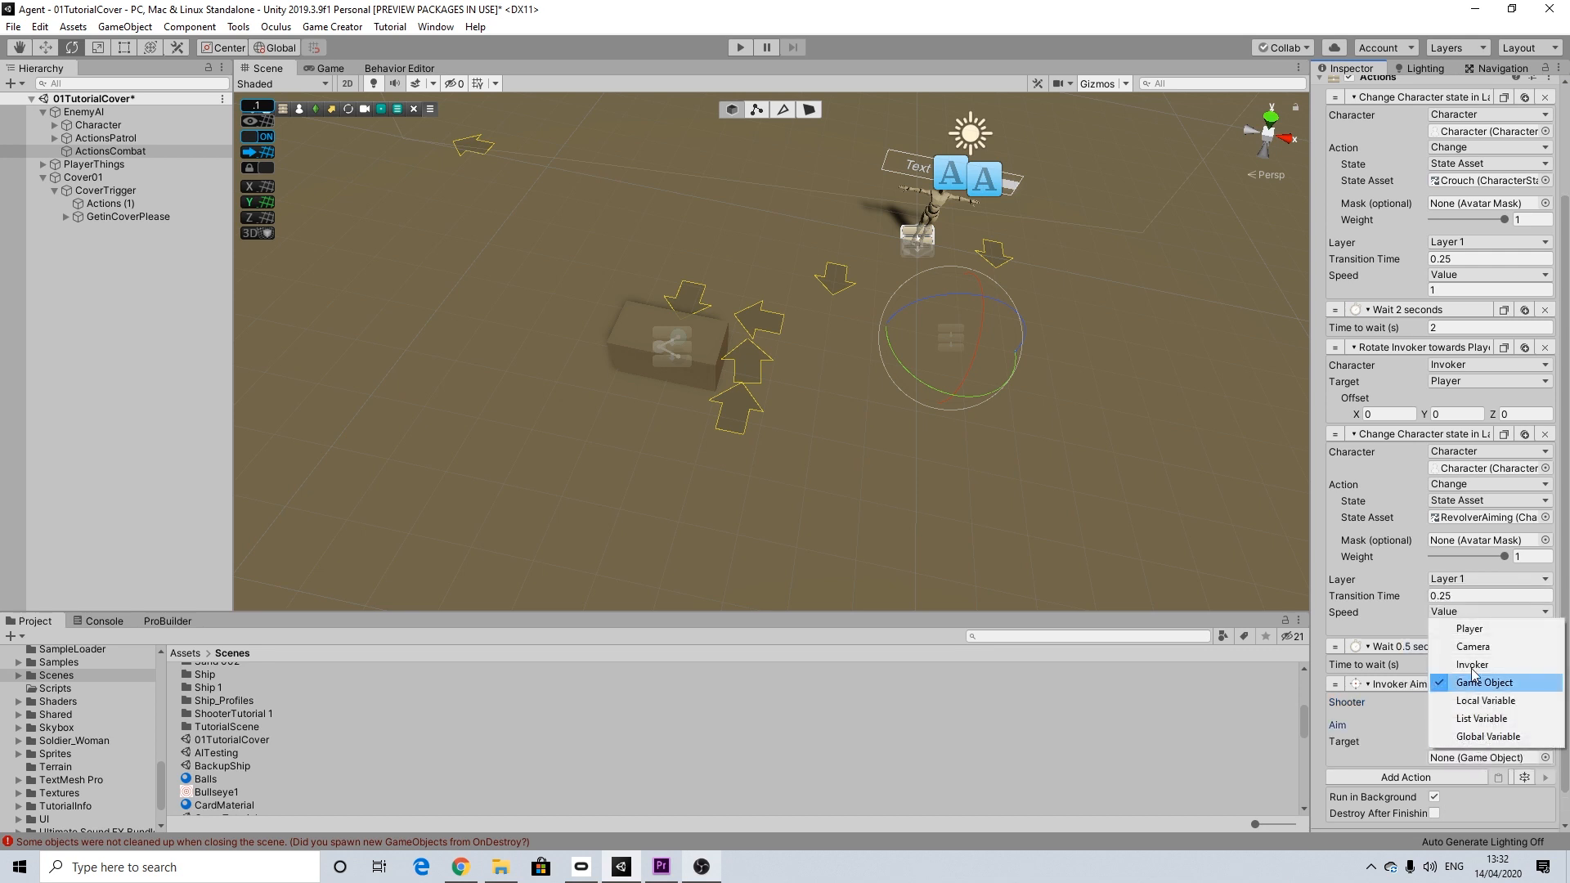
click(1469, 629)
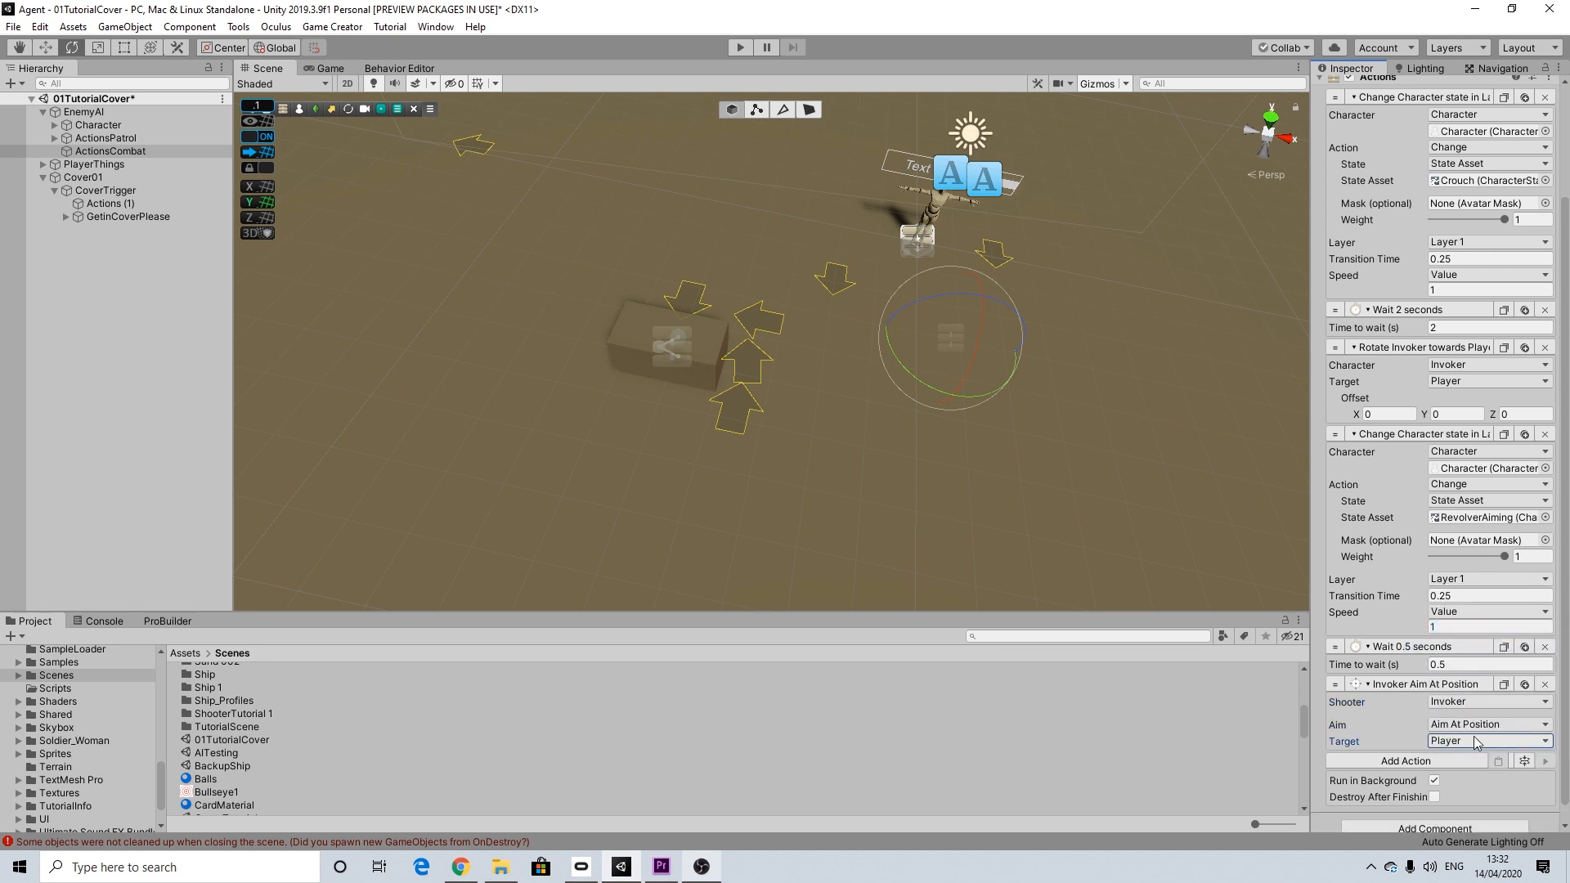
Step: Add a Character Rotate Towards action after the aim action, with Invoker as the character and Player as the target
scroll(1416, 744, down, 1)
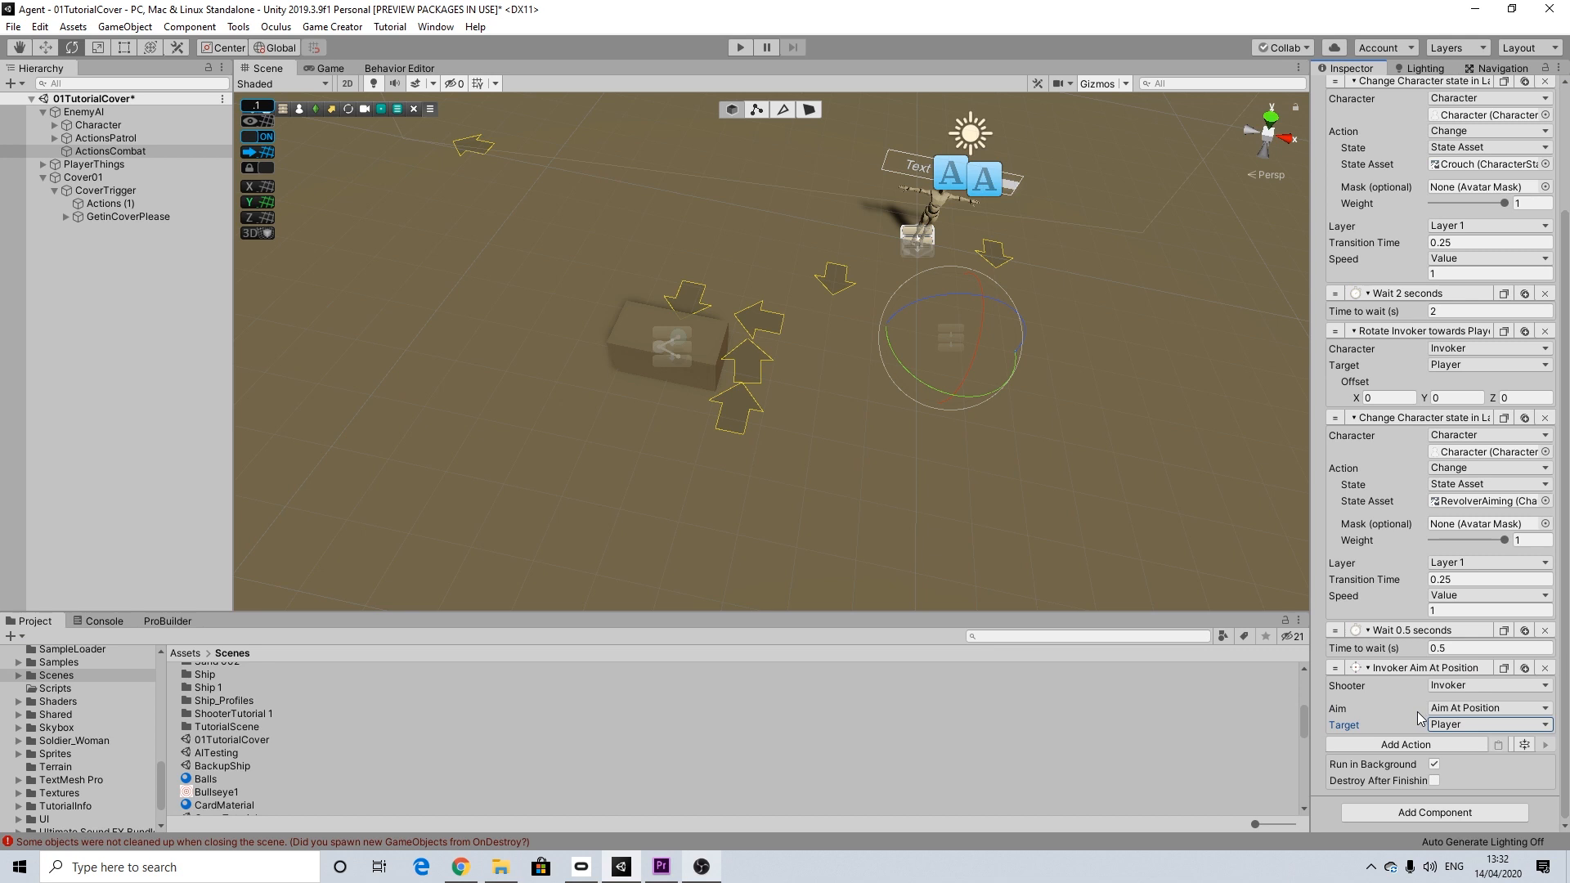
click(1405, 744)
text(rot)
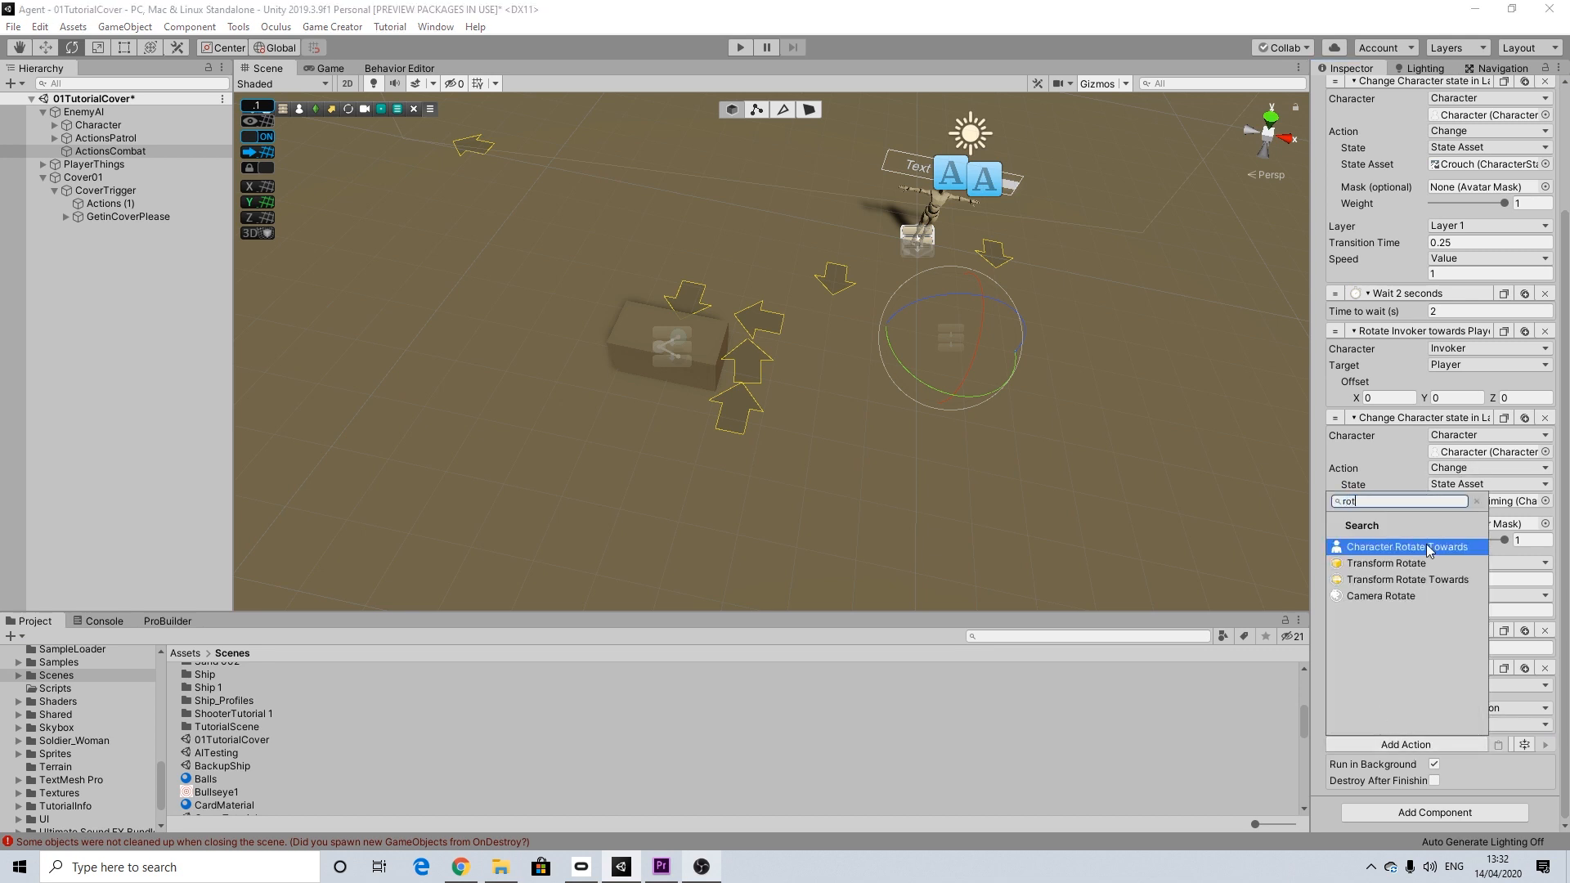
click(1406, 546)
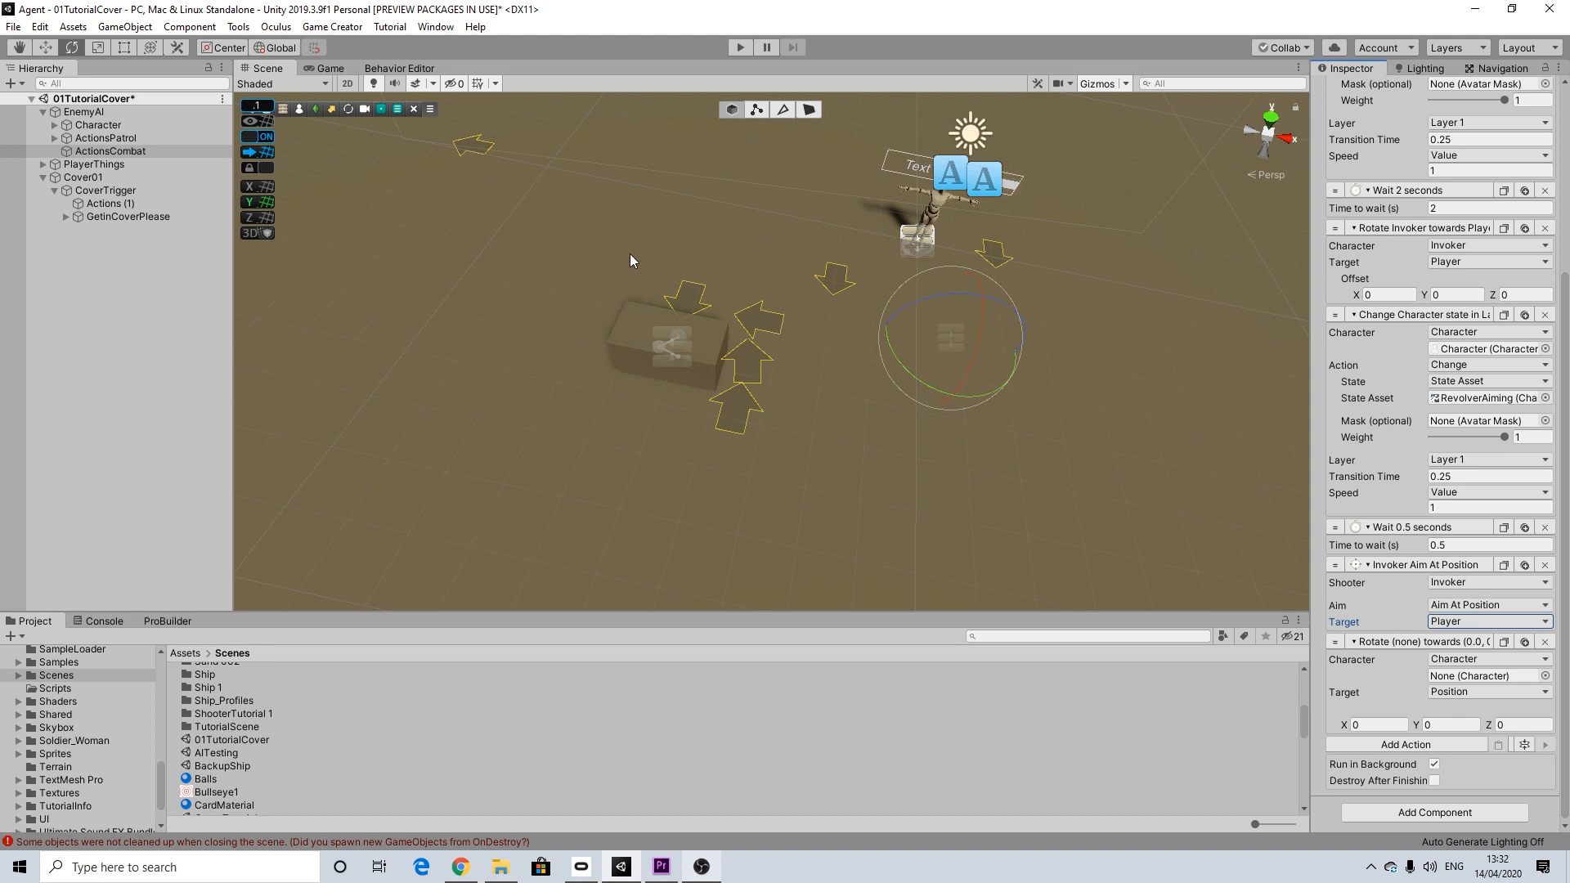
click(1451, 659)
click(1469, 695)
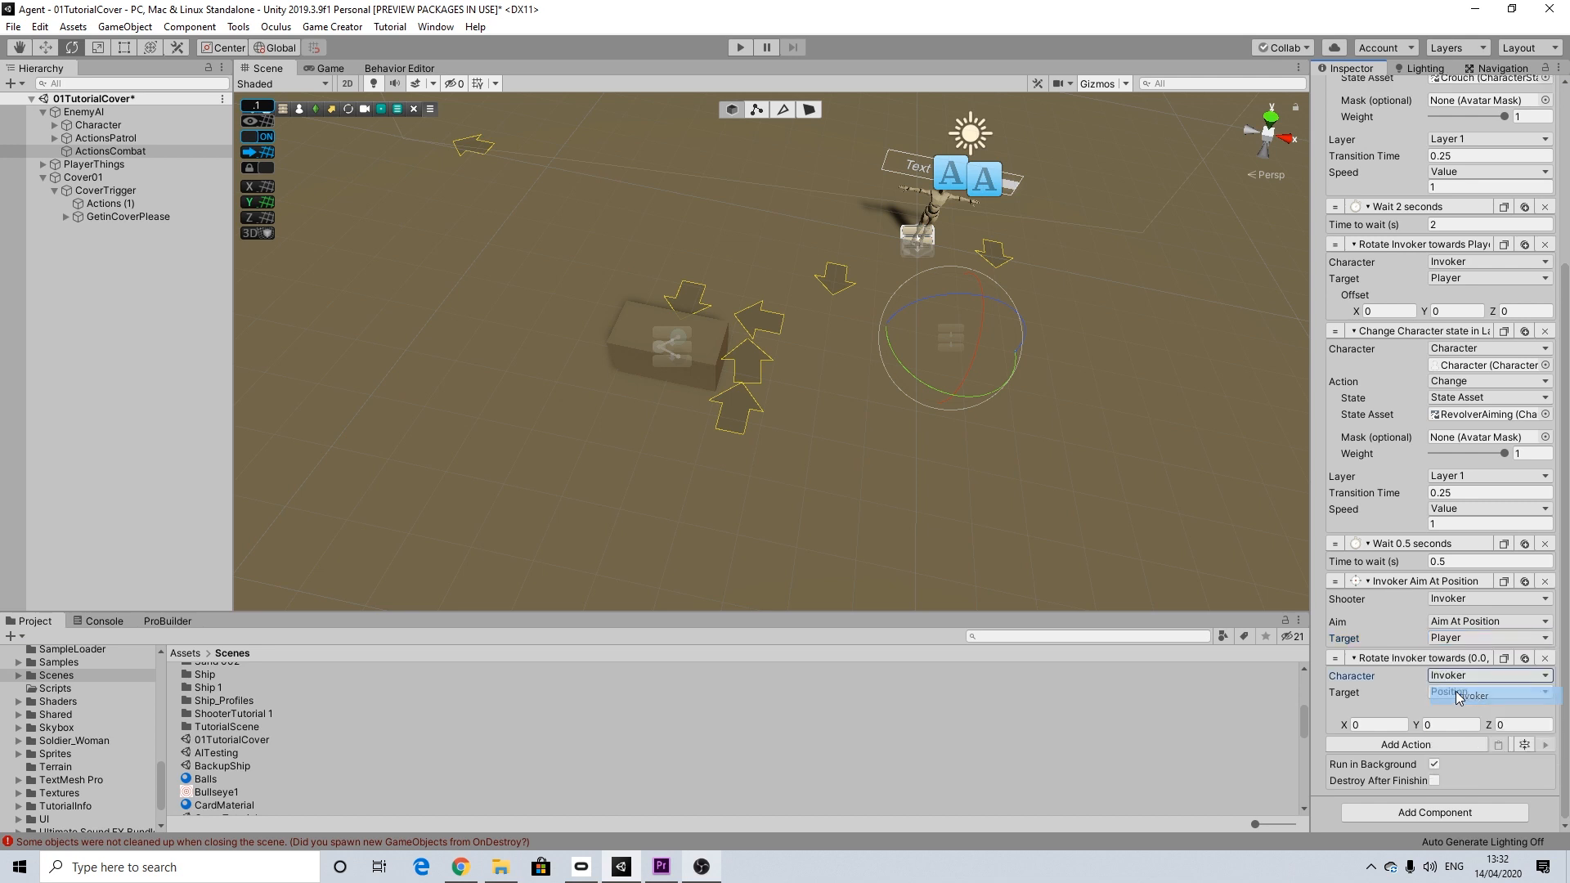
click(1447, 693)
click(1451, 709)
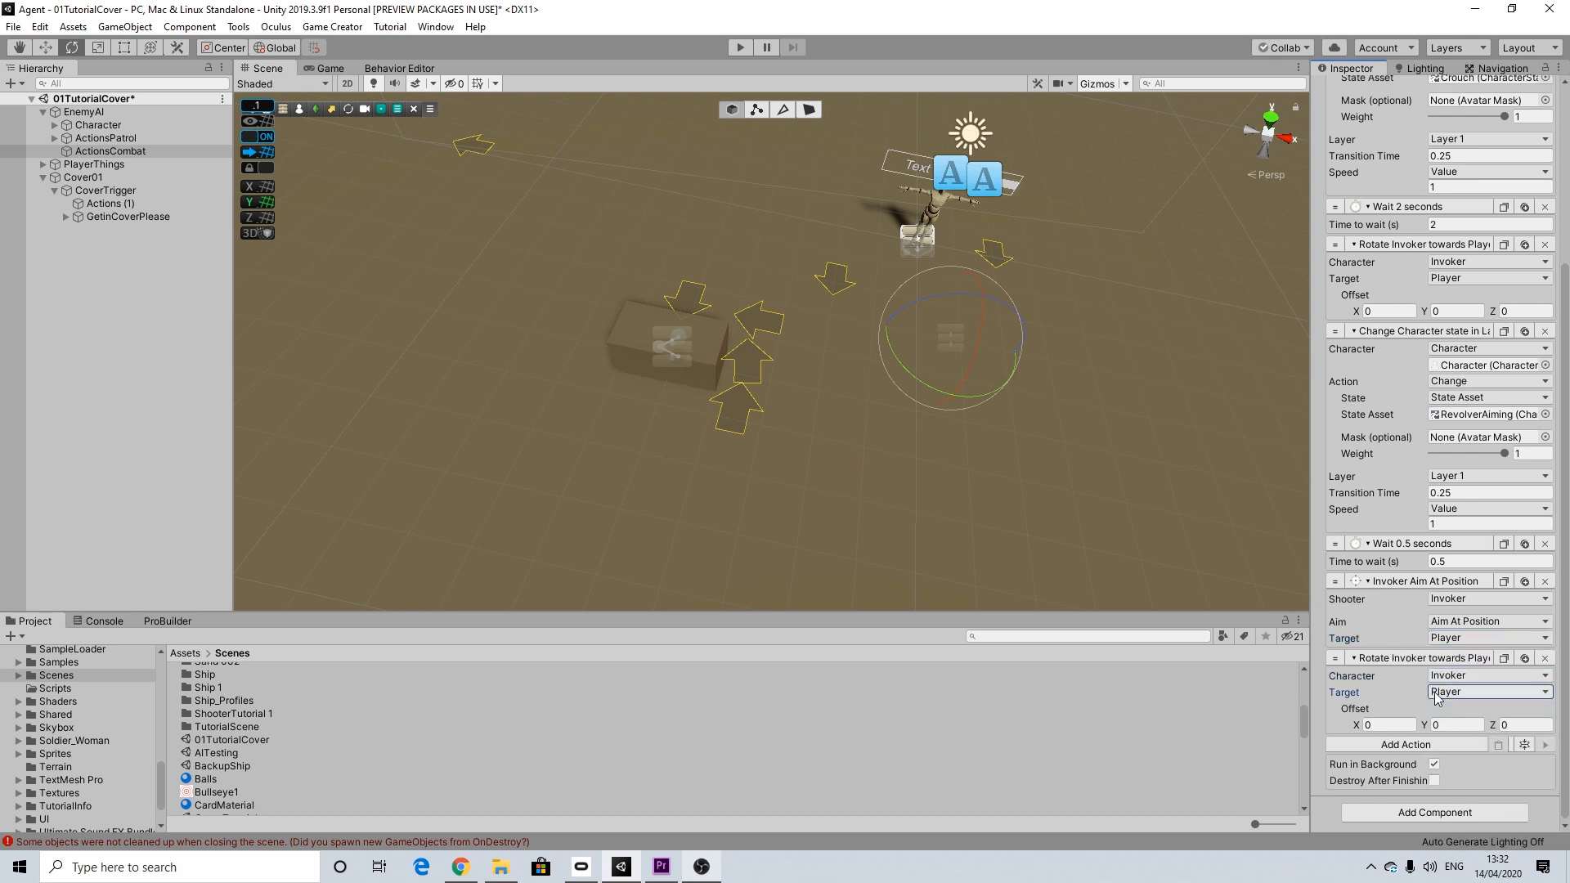
Step: Add a Wait action of 0.5 seconds after the second rotate-towards action
click(1423, 747)
text(wait)
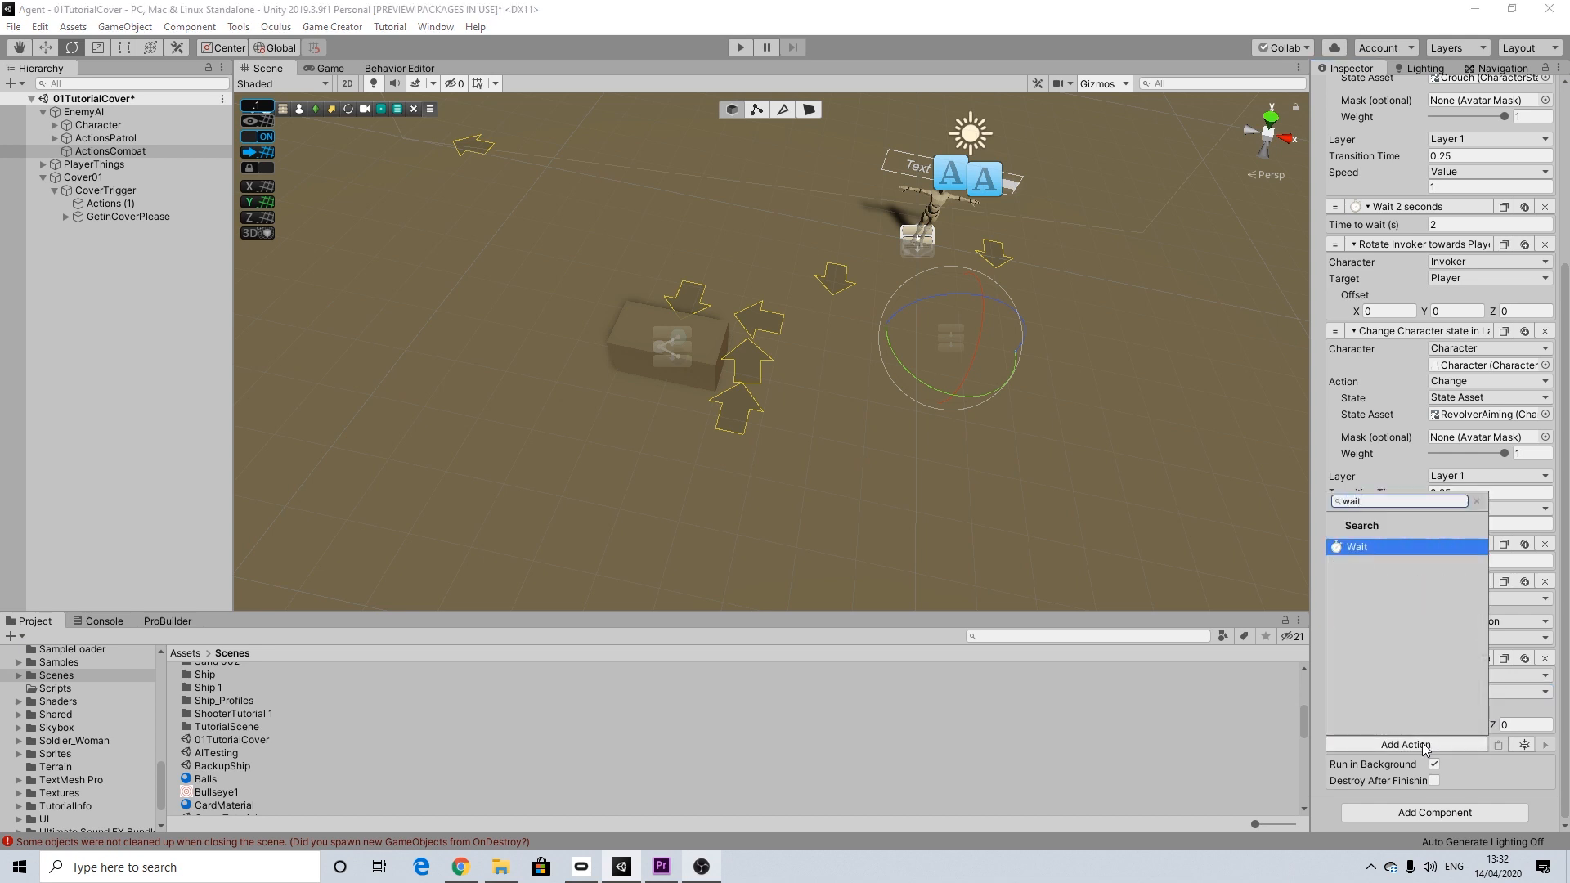
click(1357, 547)
click(1439, 760)
text(.)
key(Return)
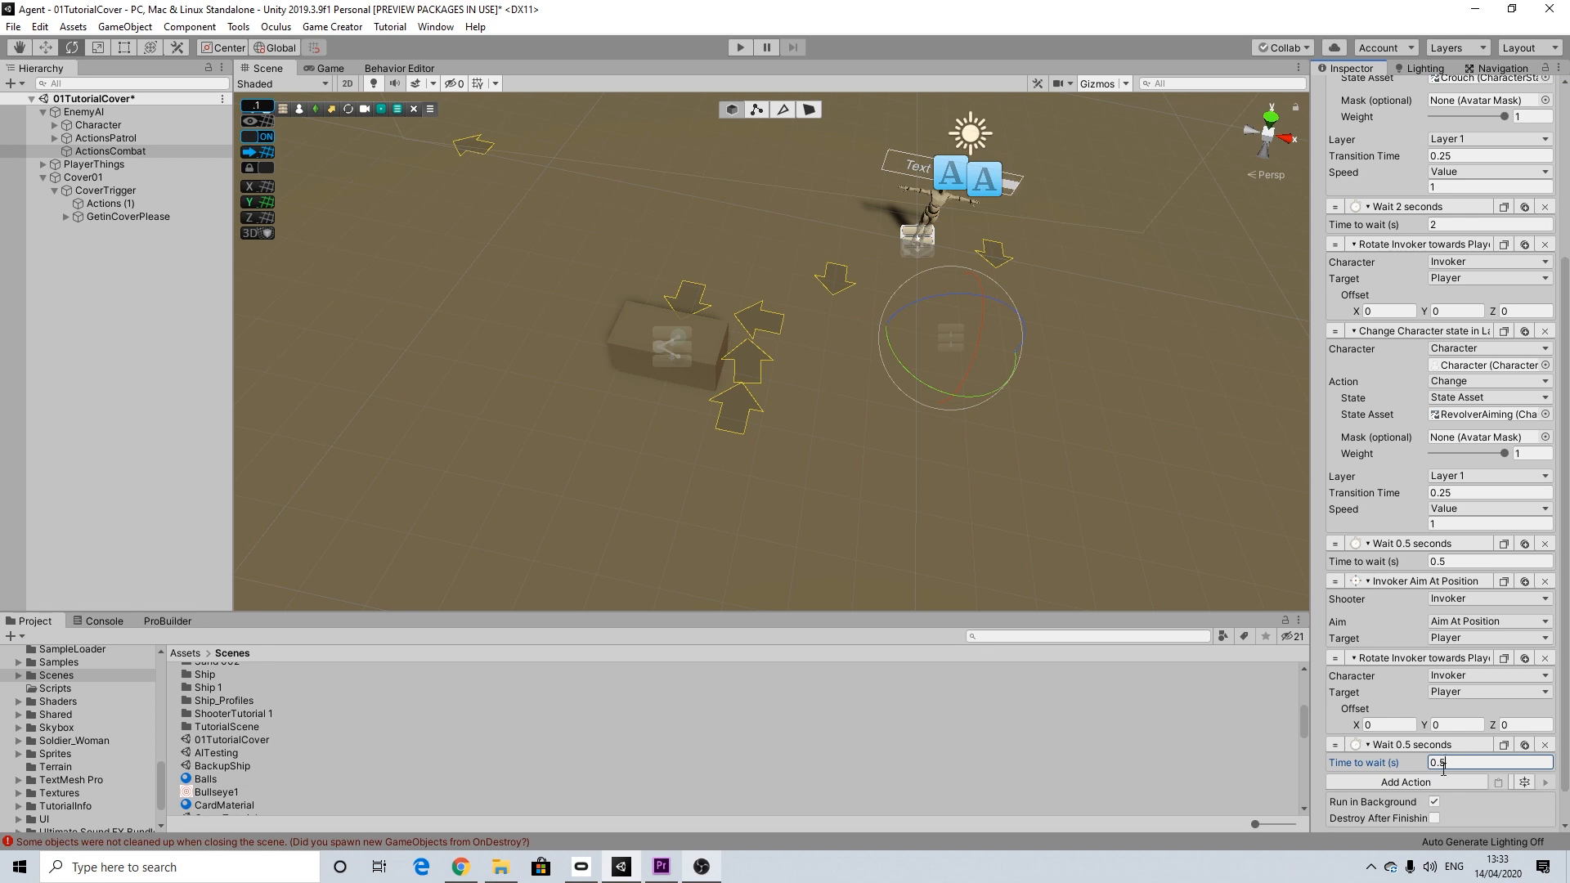
Step: Add a Weapon Shoot action after the wait, with Invoker as the shooter
scroll(1447, 775, down, 2)
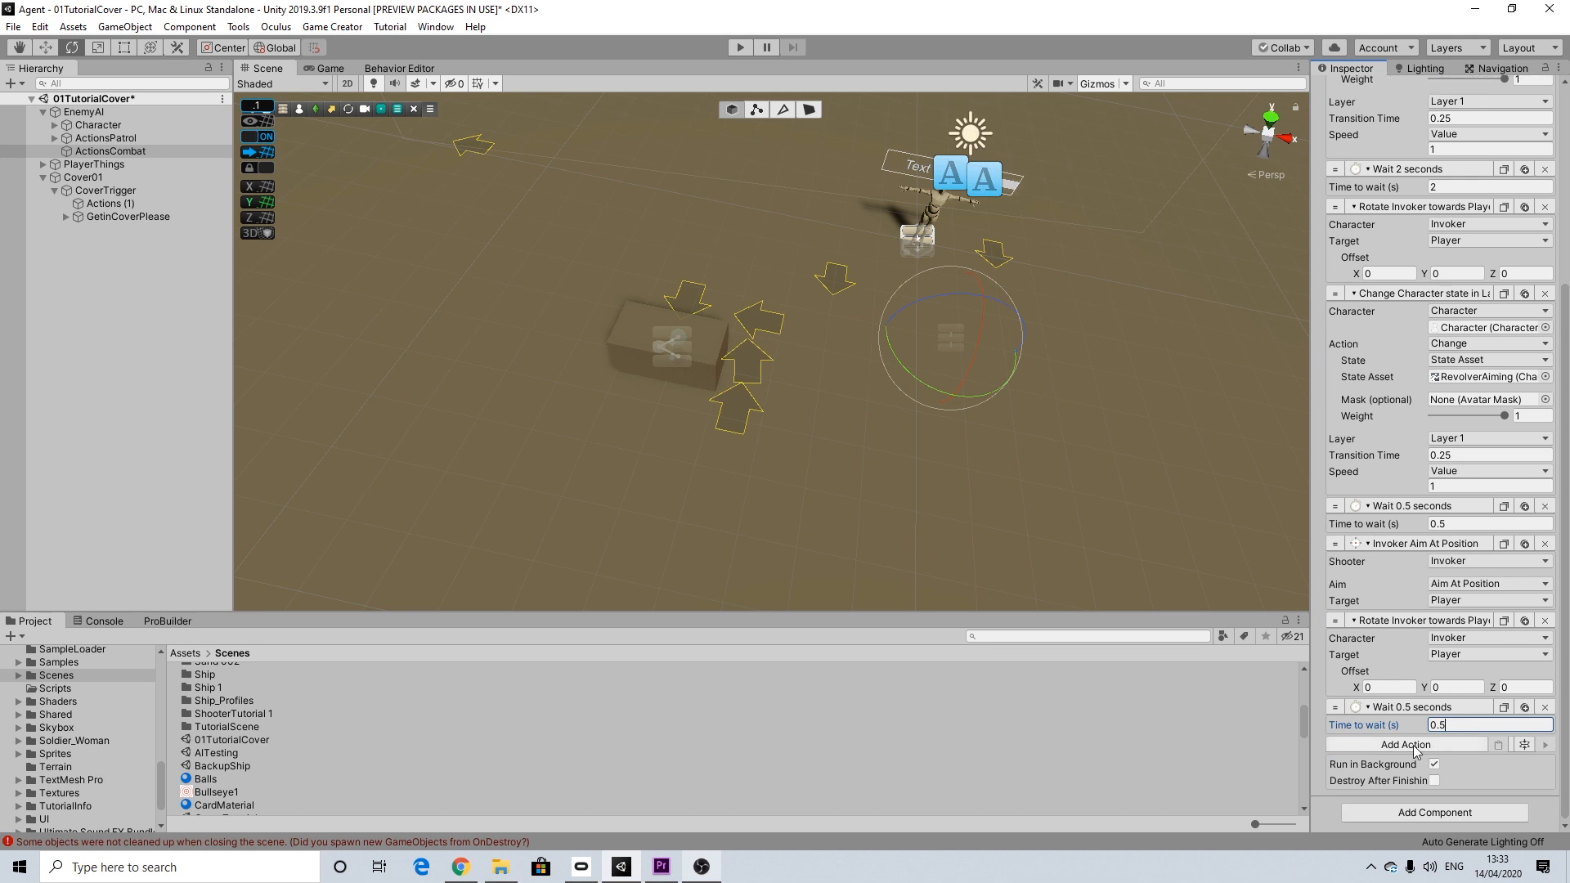
click(1417, 748)
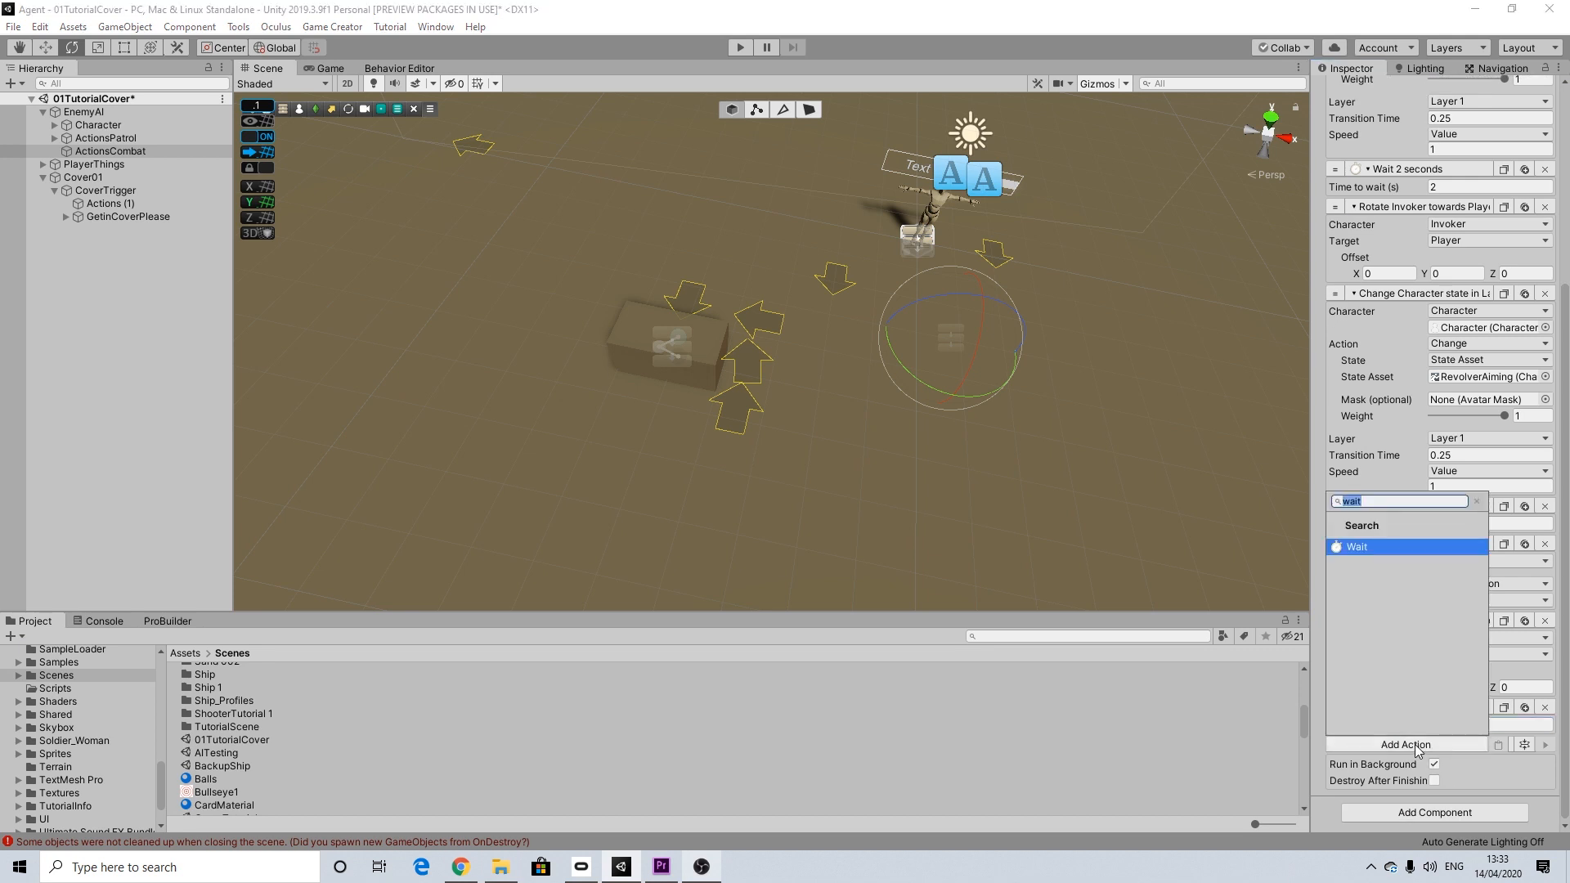
text(shoo)
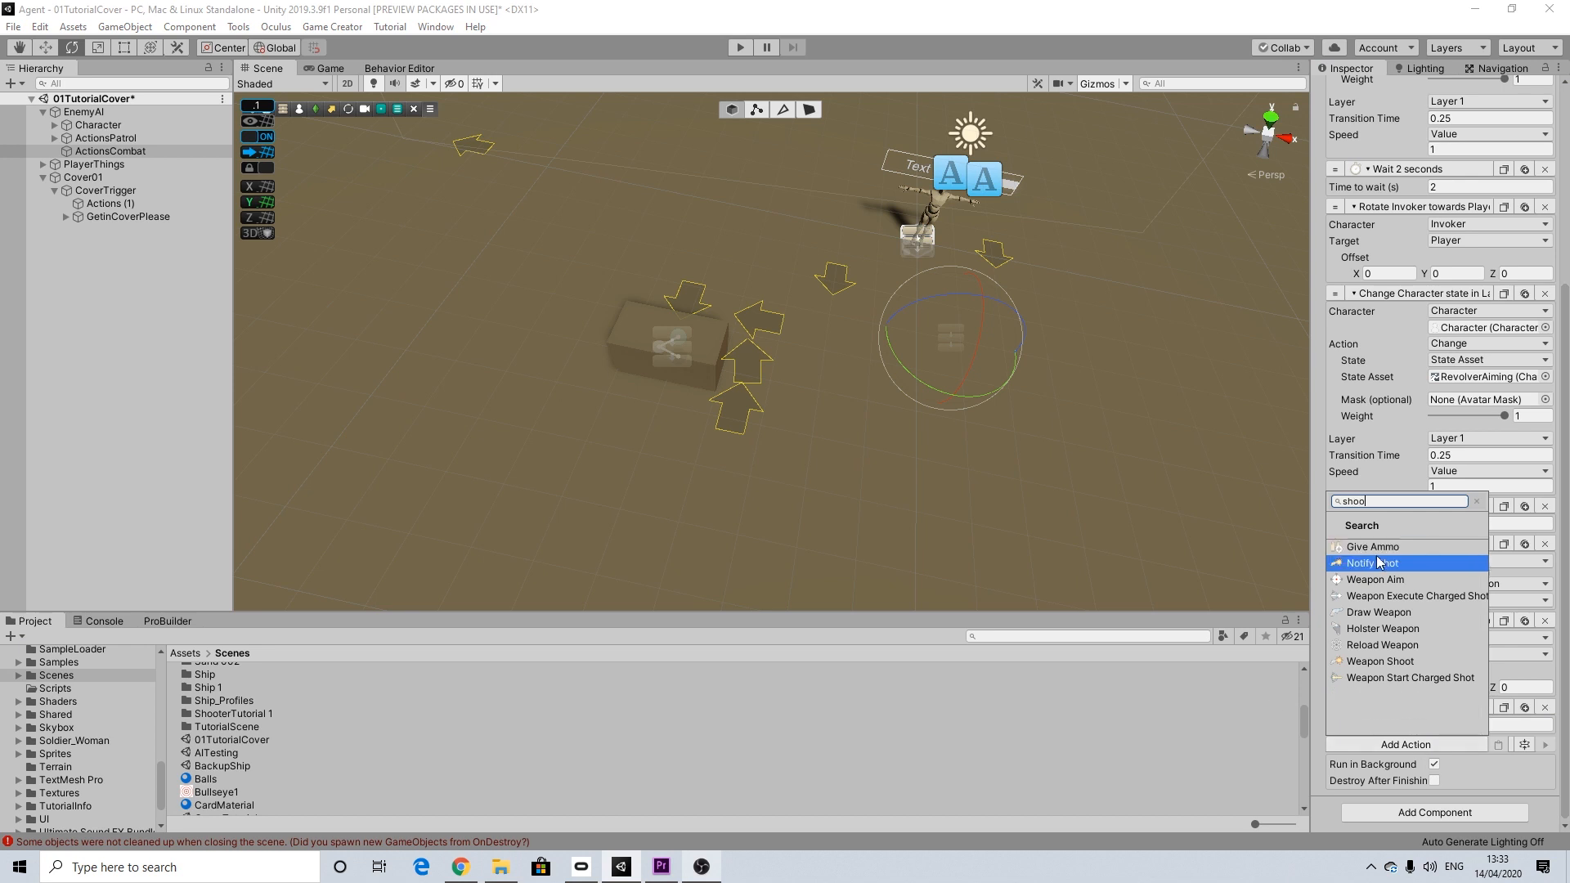
click(1381, 660)
click(1444, 723)
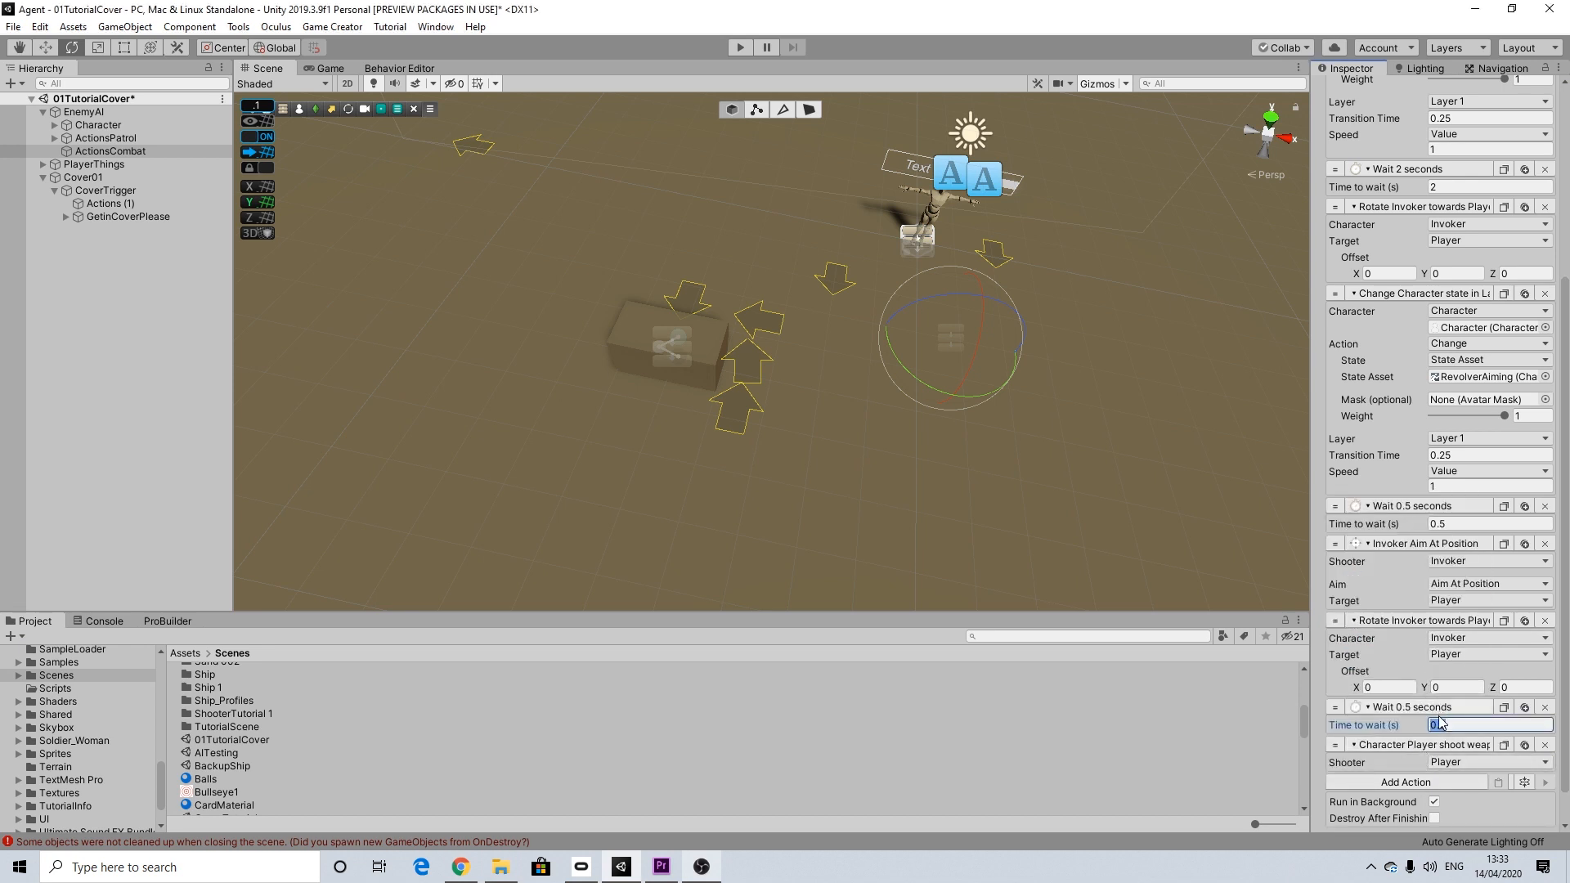
click(1451, 763)
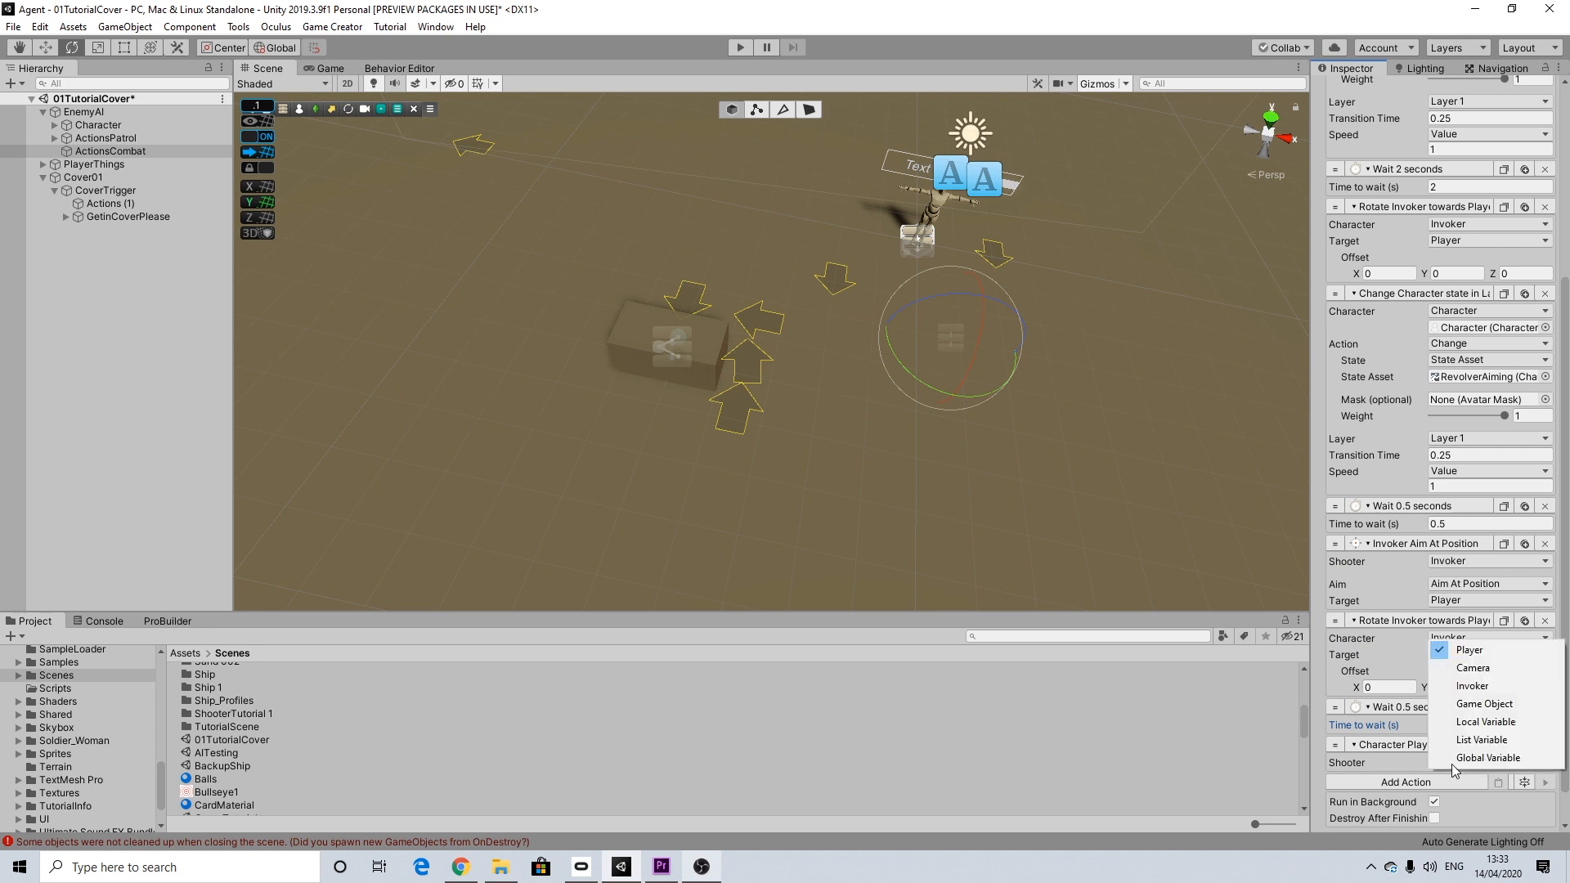
click(1471, 687)
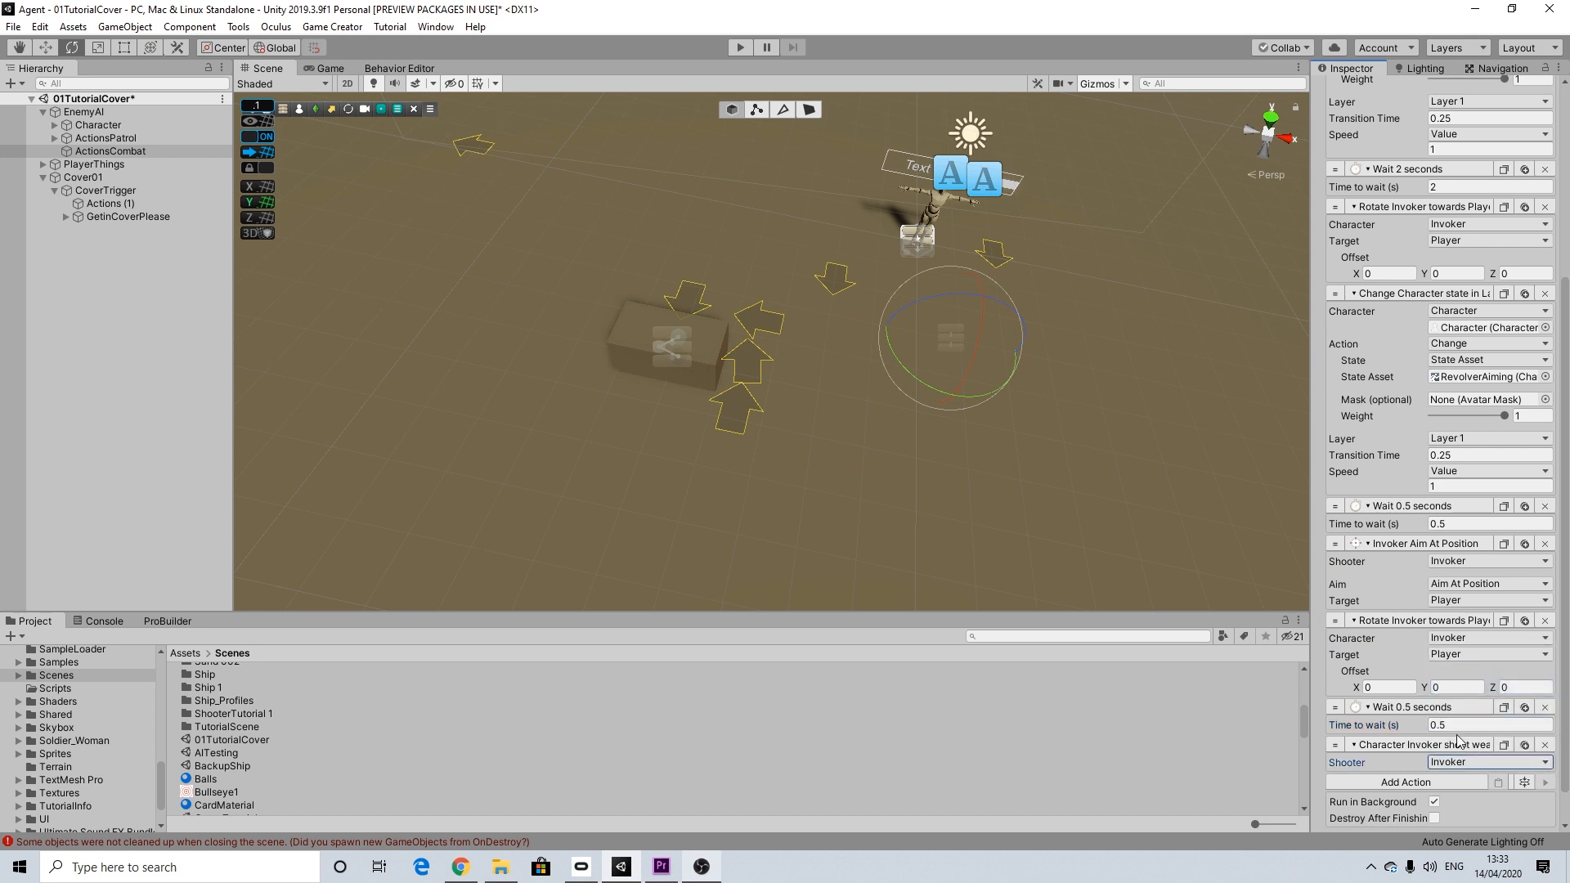
Step: Add a Wait action of 0.5 seconds after the shoot action
scroll(1456, 739, down, 1)
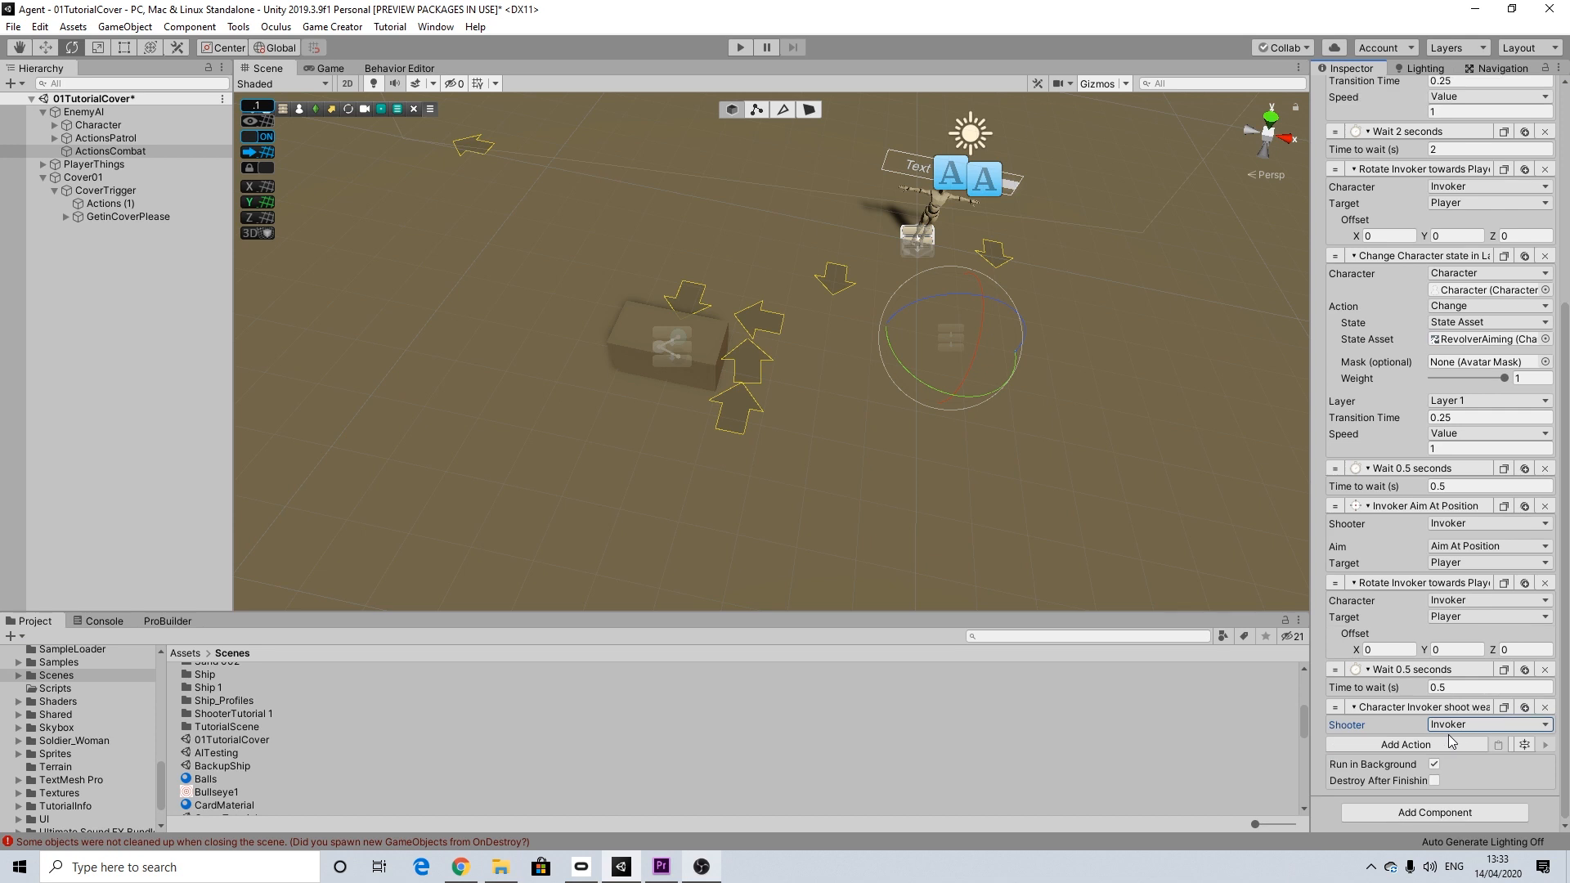
click(1404, 744)
text(wait)
key(Return)
click(1420, 763)
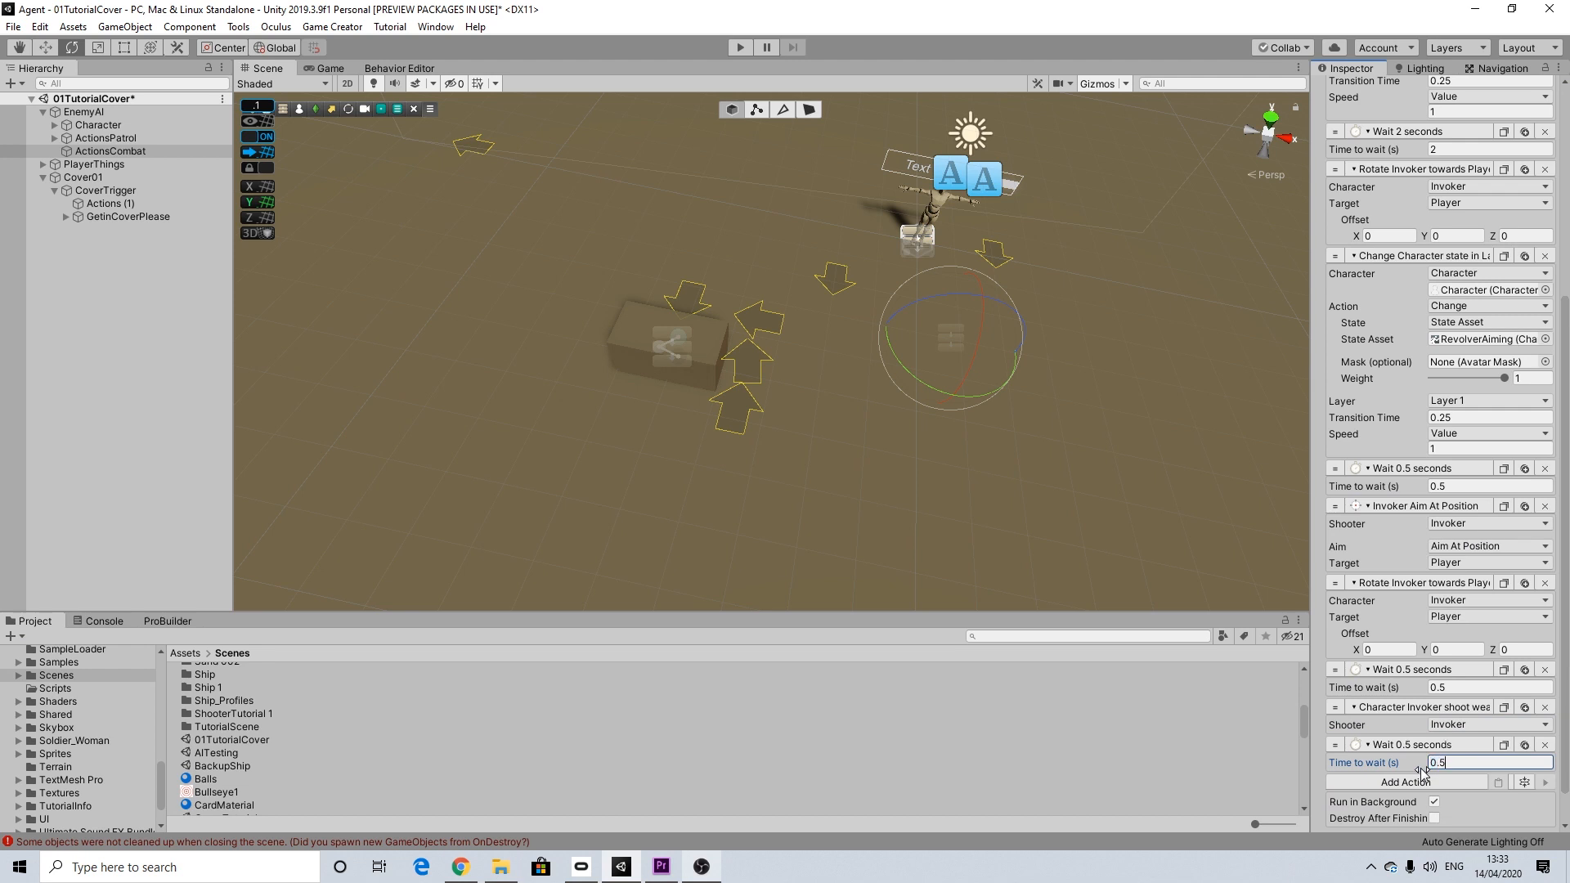
Step: Add a second Weapon Aim action after the wait, using Stop Aiming with Invoker as the shooter
click(1411, 783)
text(stop)
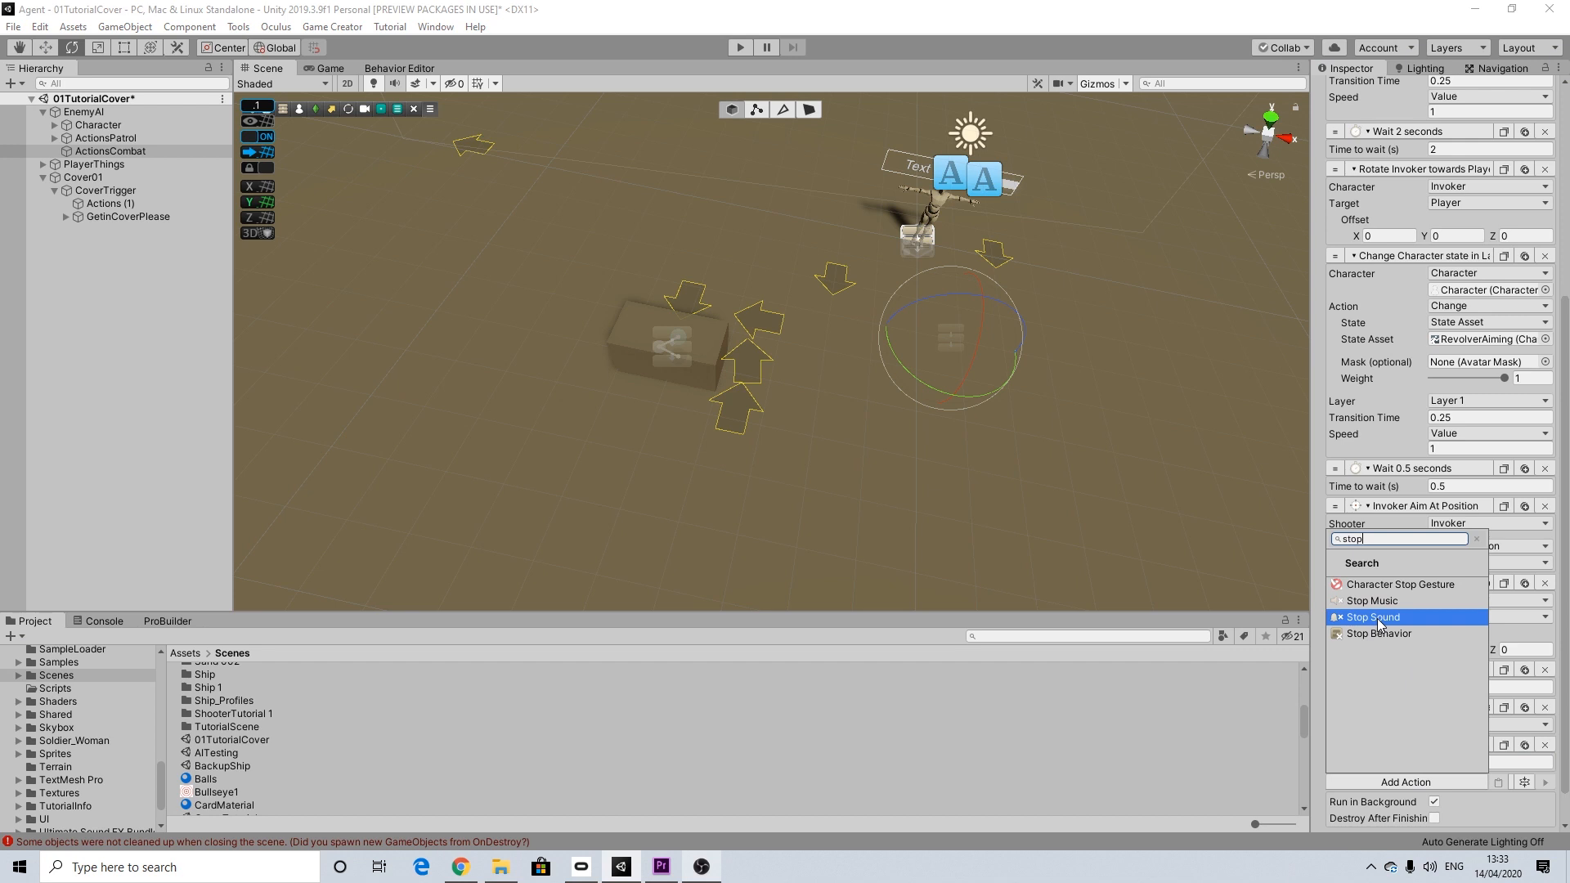
key(BackSpace)
key(BackSpace)
key(BackSpace)
key(BackSpace)
text(aim)
key(Return)
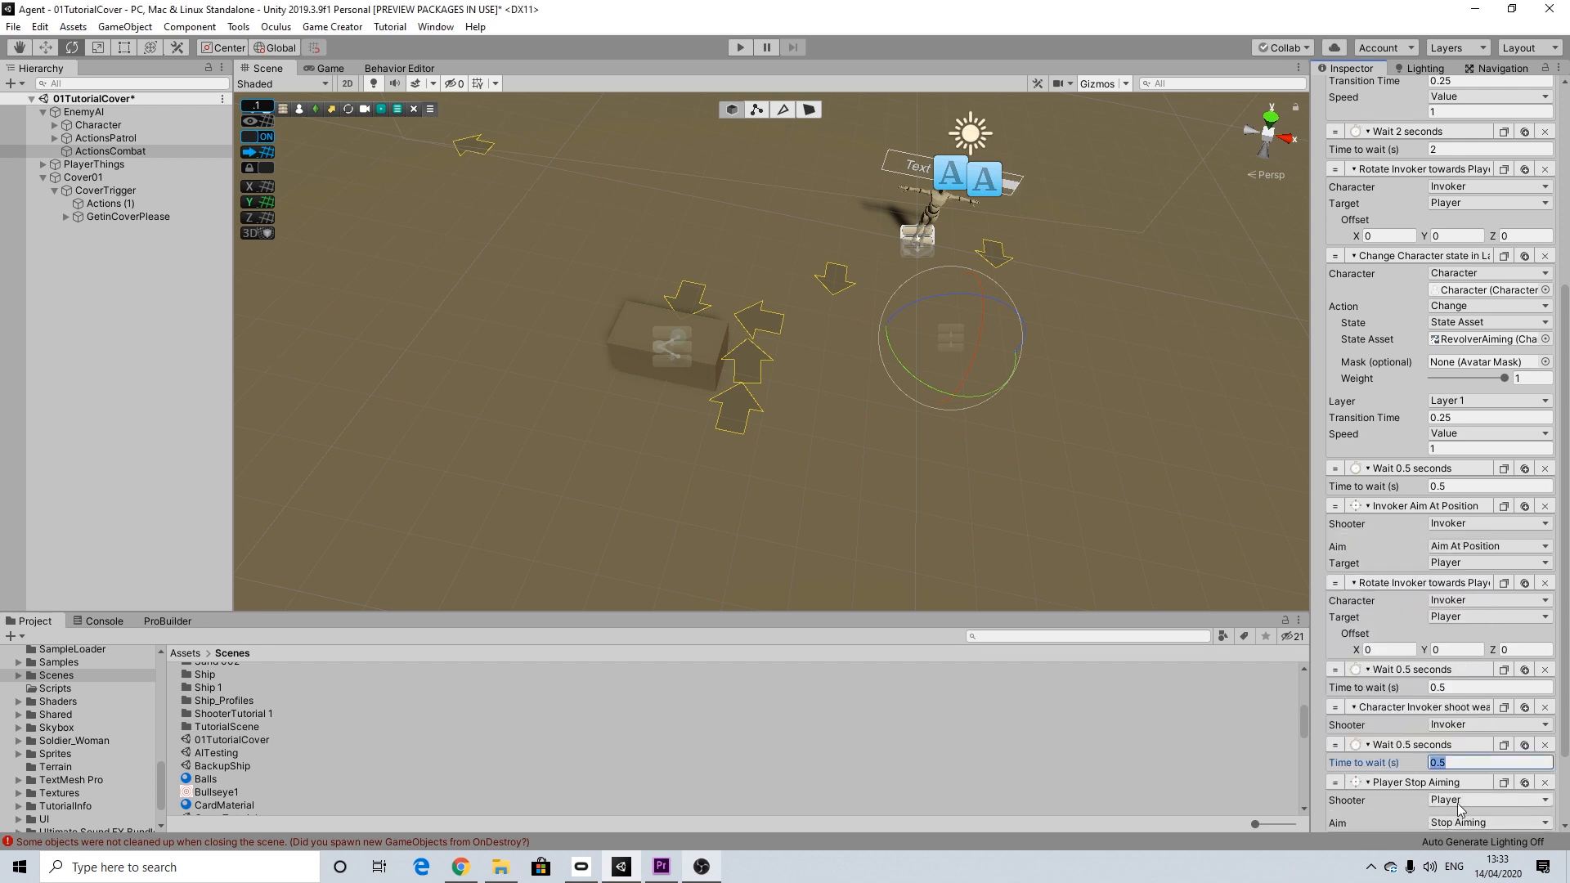
click(1456, 802)
click(1471, 723)
Step: Add a Restart Actions action at the end of ActionsCombat so the combat sequence loops
scroll(1455, 732, down, 3)
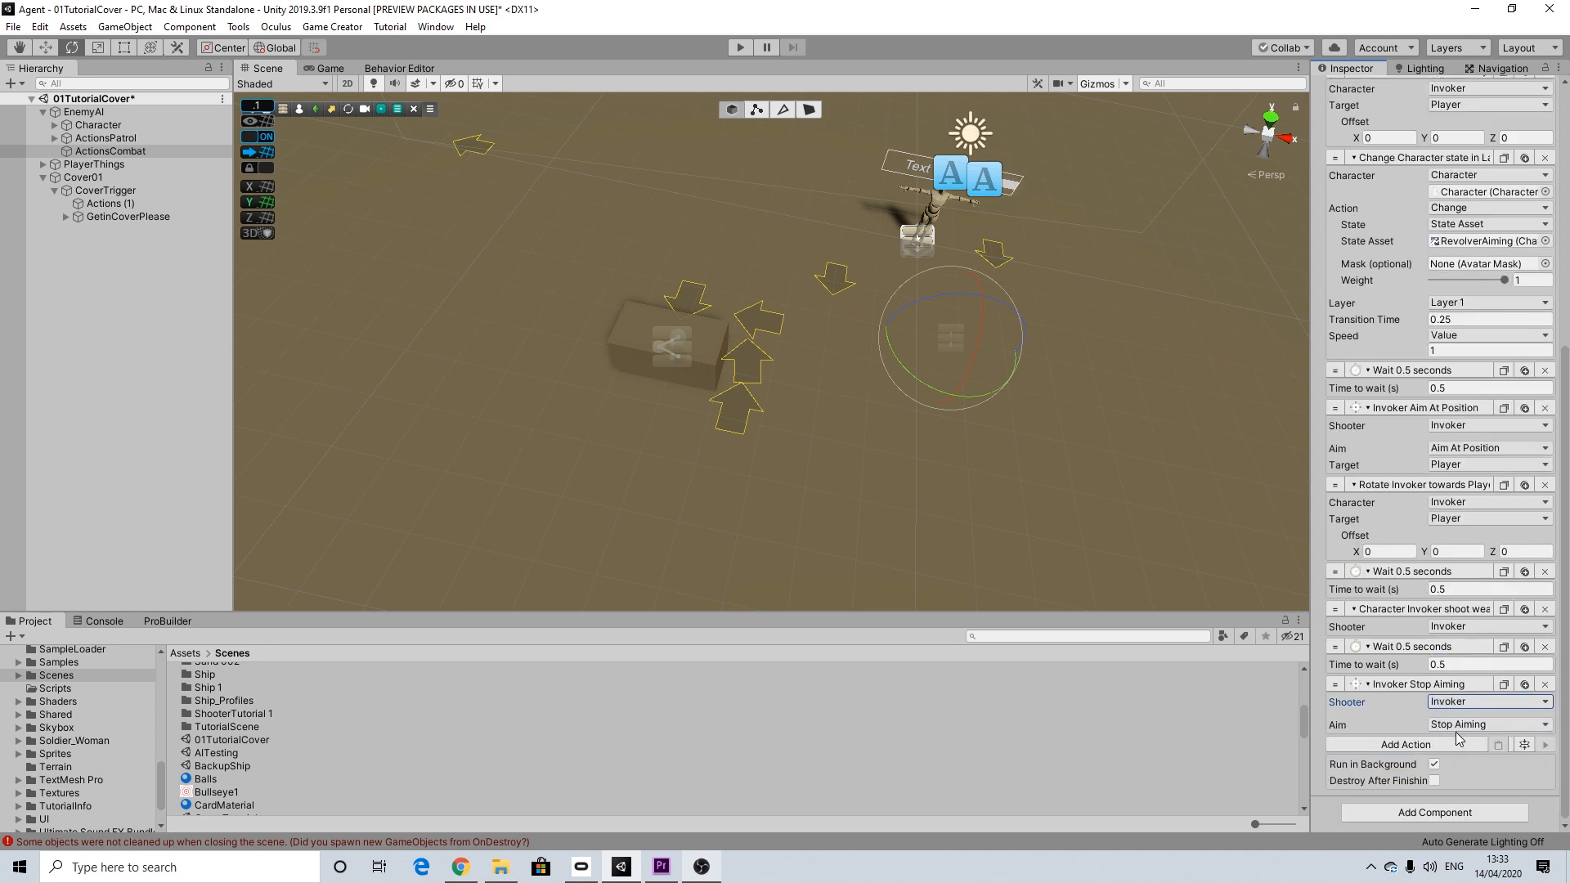
click(1415, 741)
text(rest)
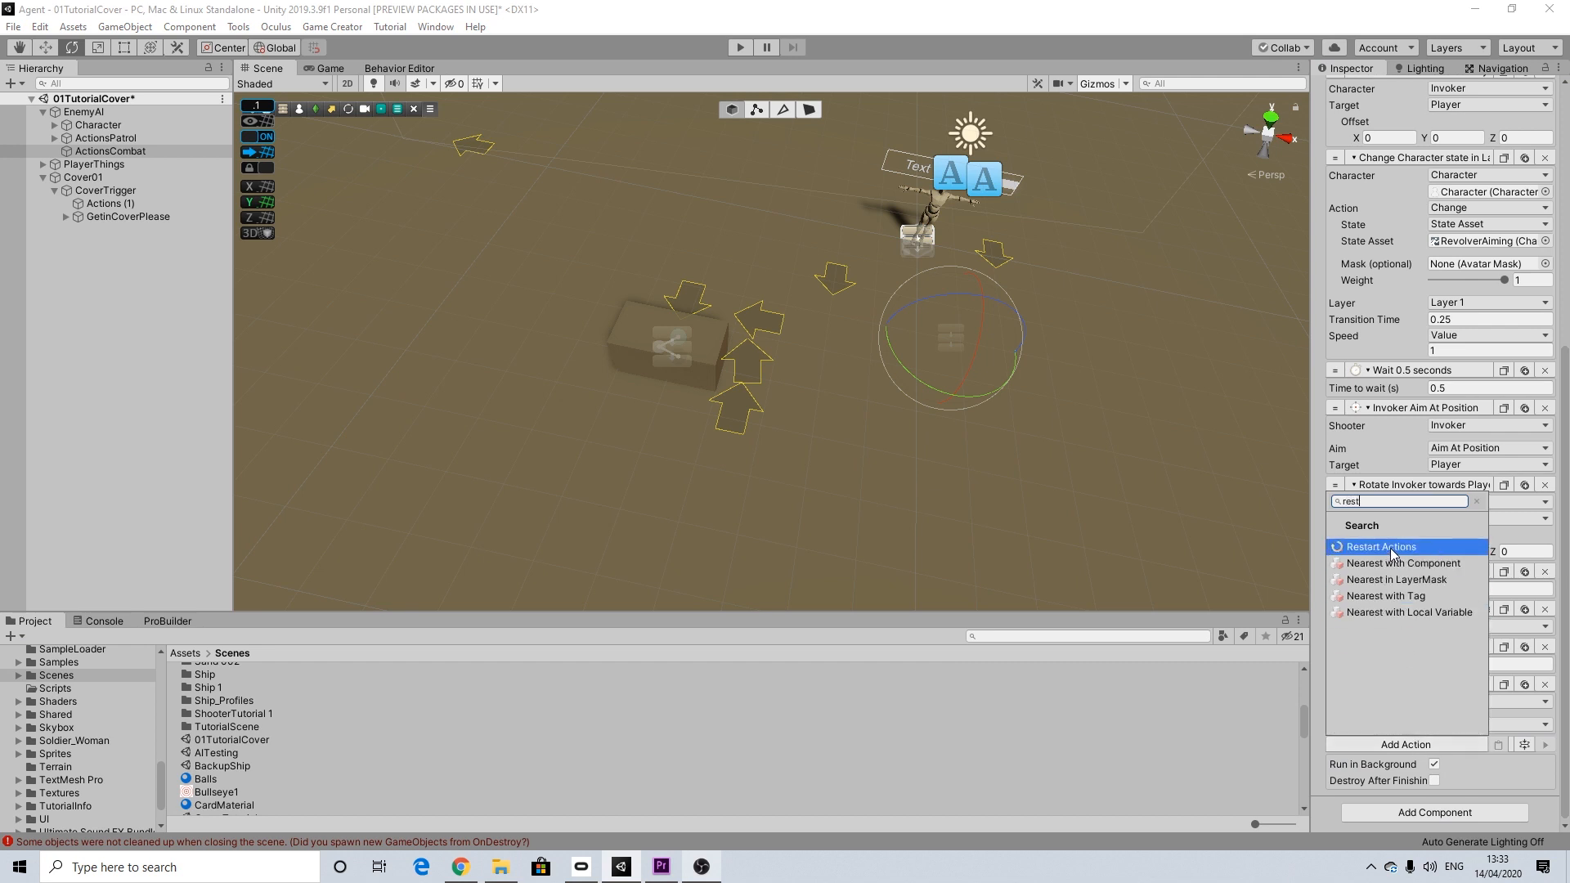
click(1389, 547)
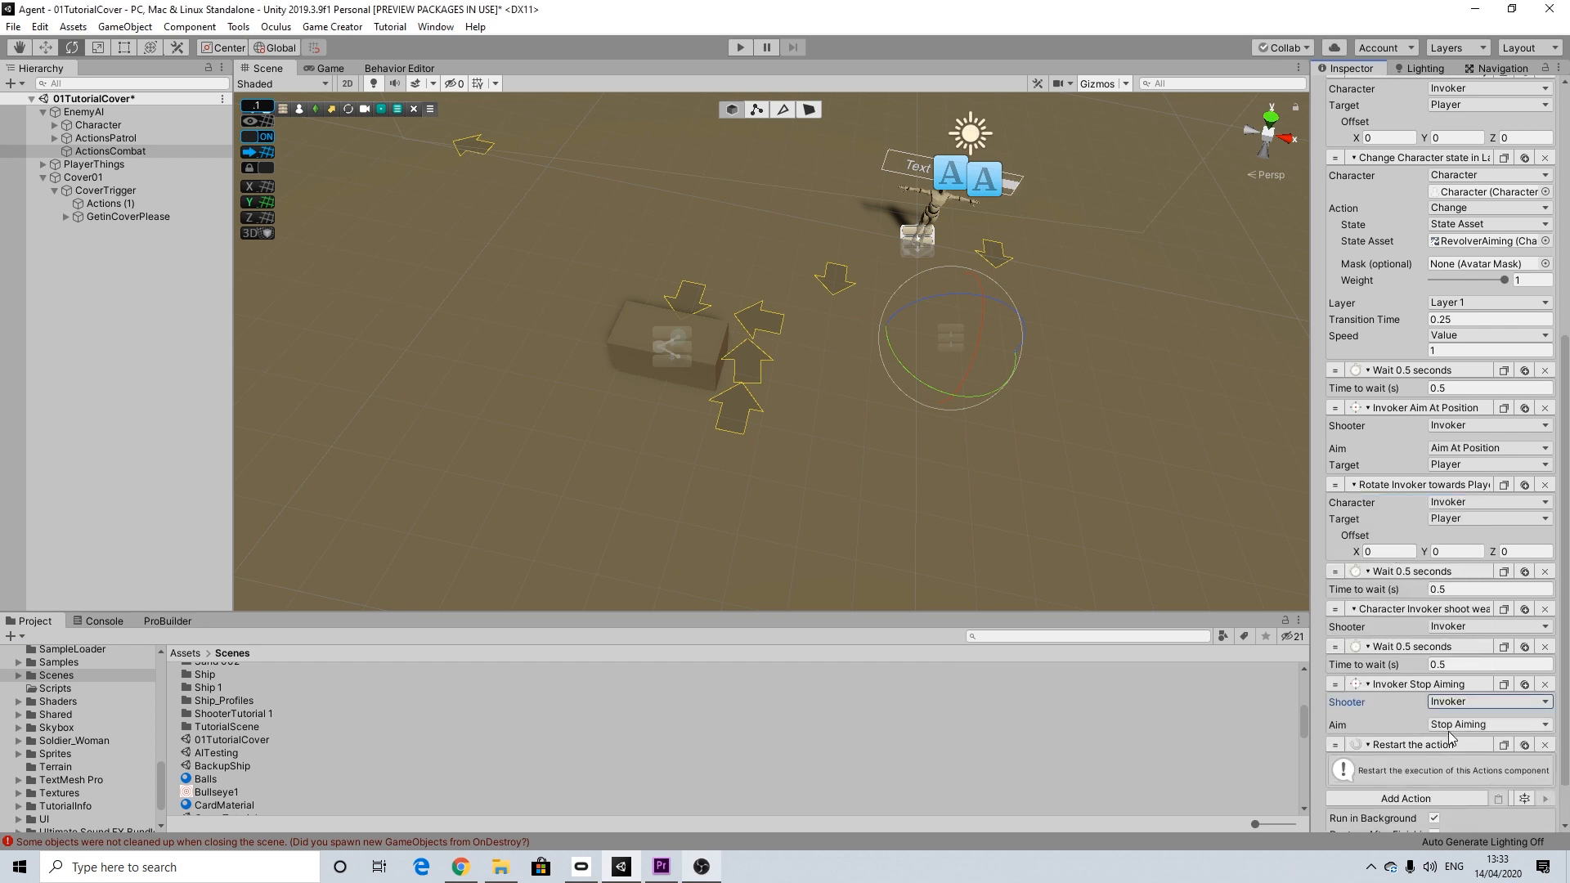
Step: Review the complete ActionsCombat sequence, then Cover01 with its CoverTrigger, Actions (1) and GetinCoverPlease children
scroll(1445, 736, up, 10)
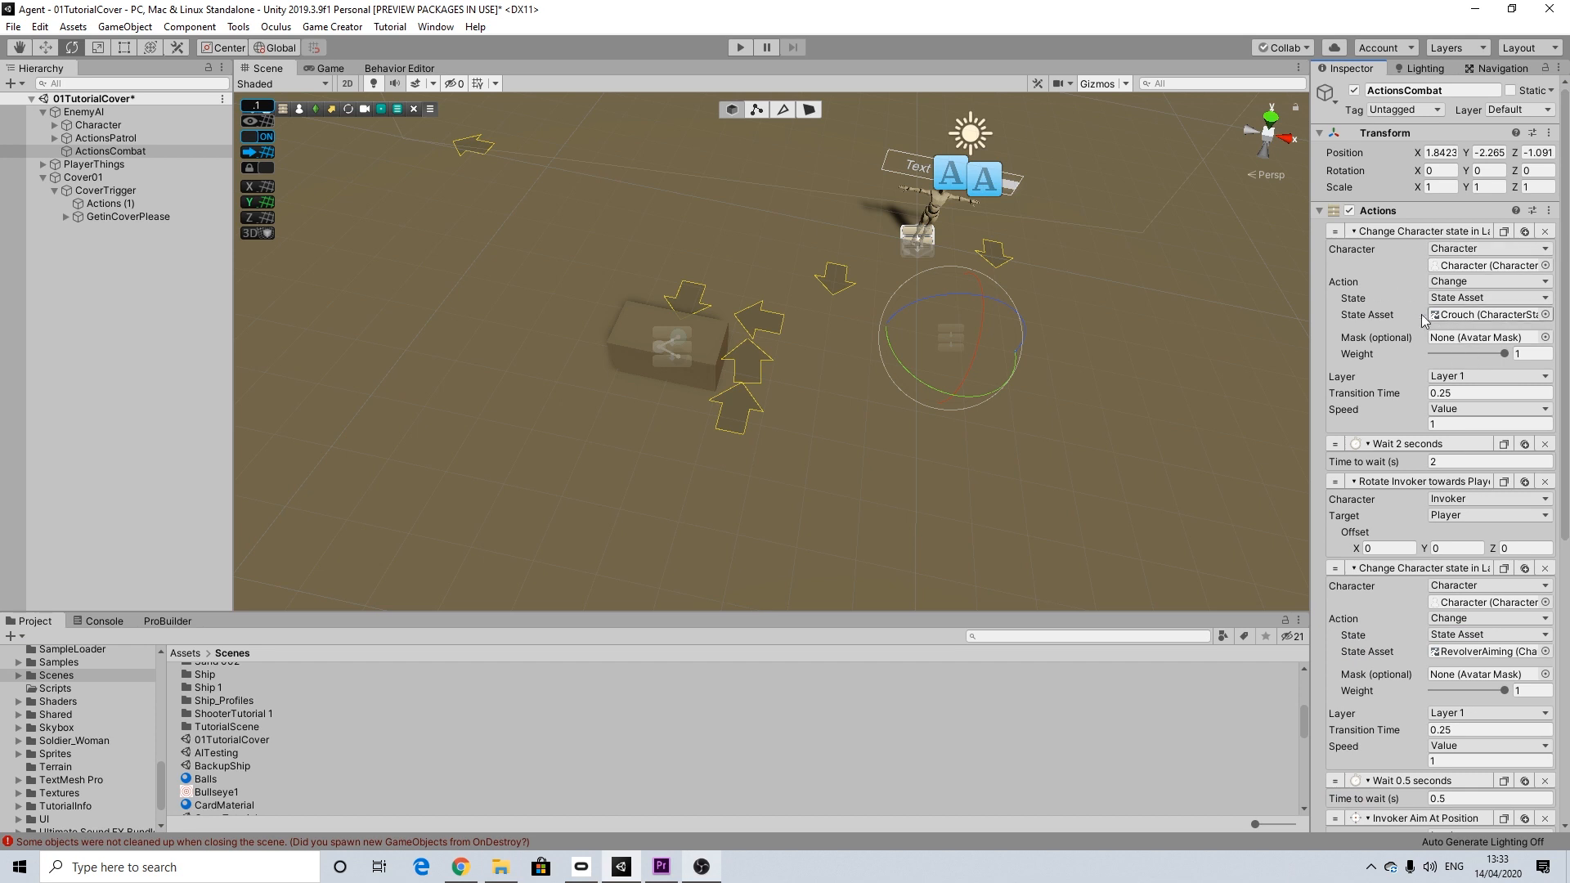
scroll(1509, 404, down, 10)
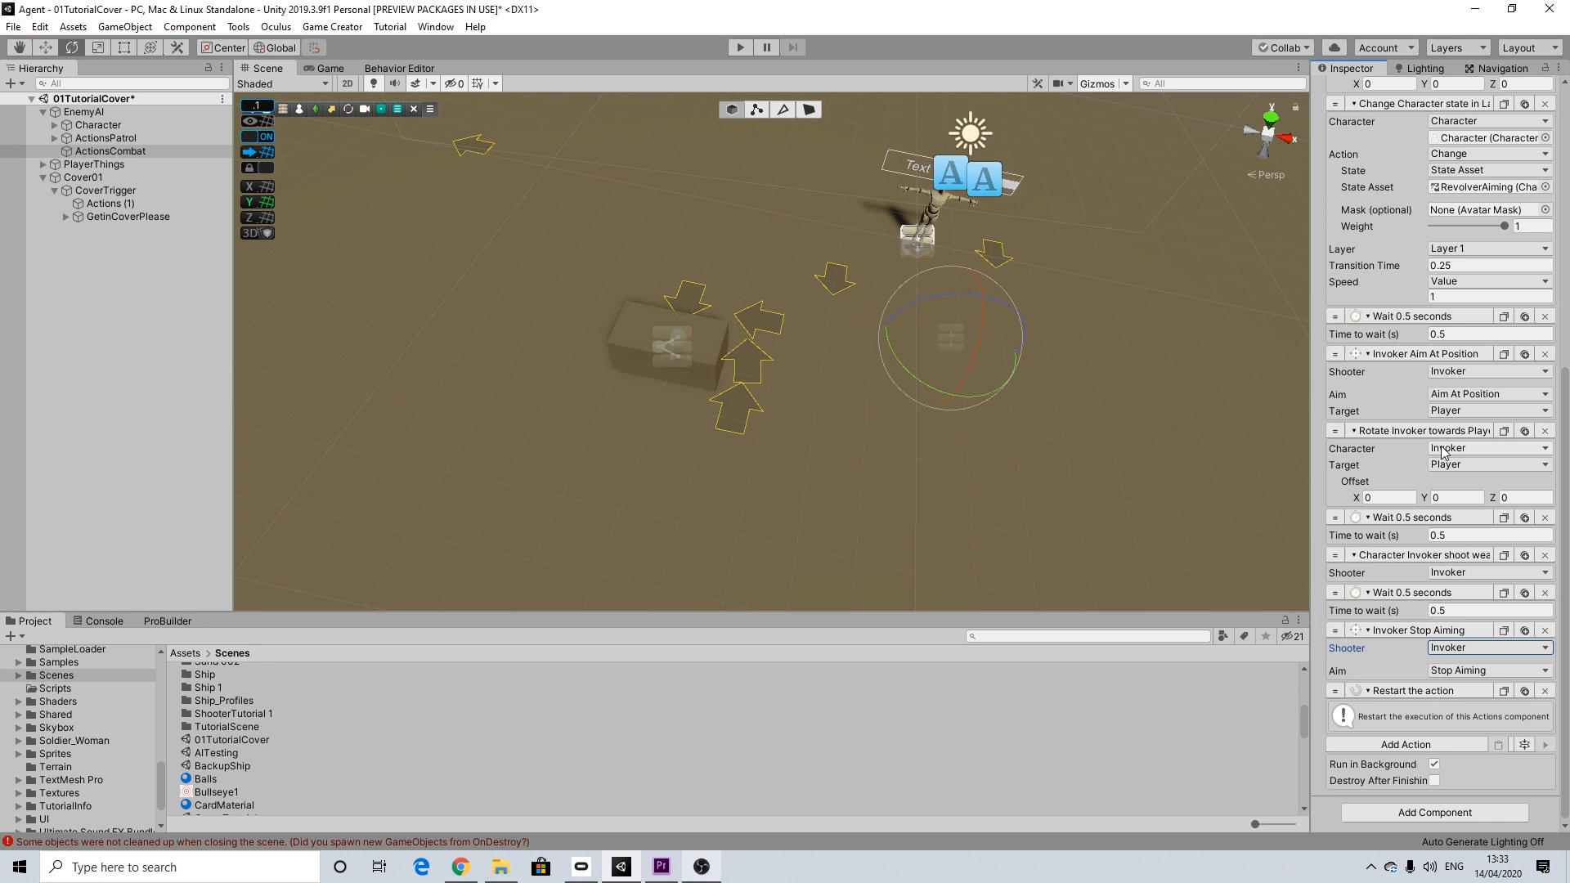
scroll(1442, 448, up, 10)
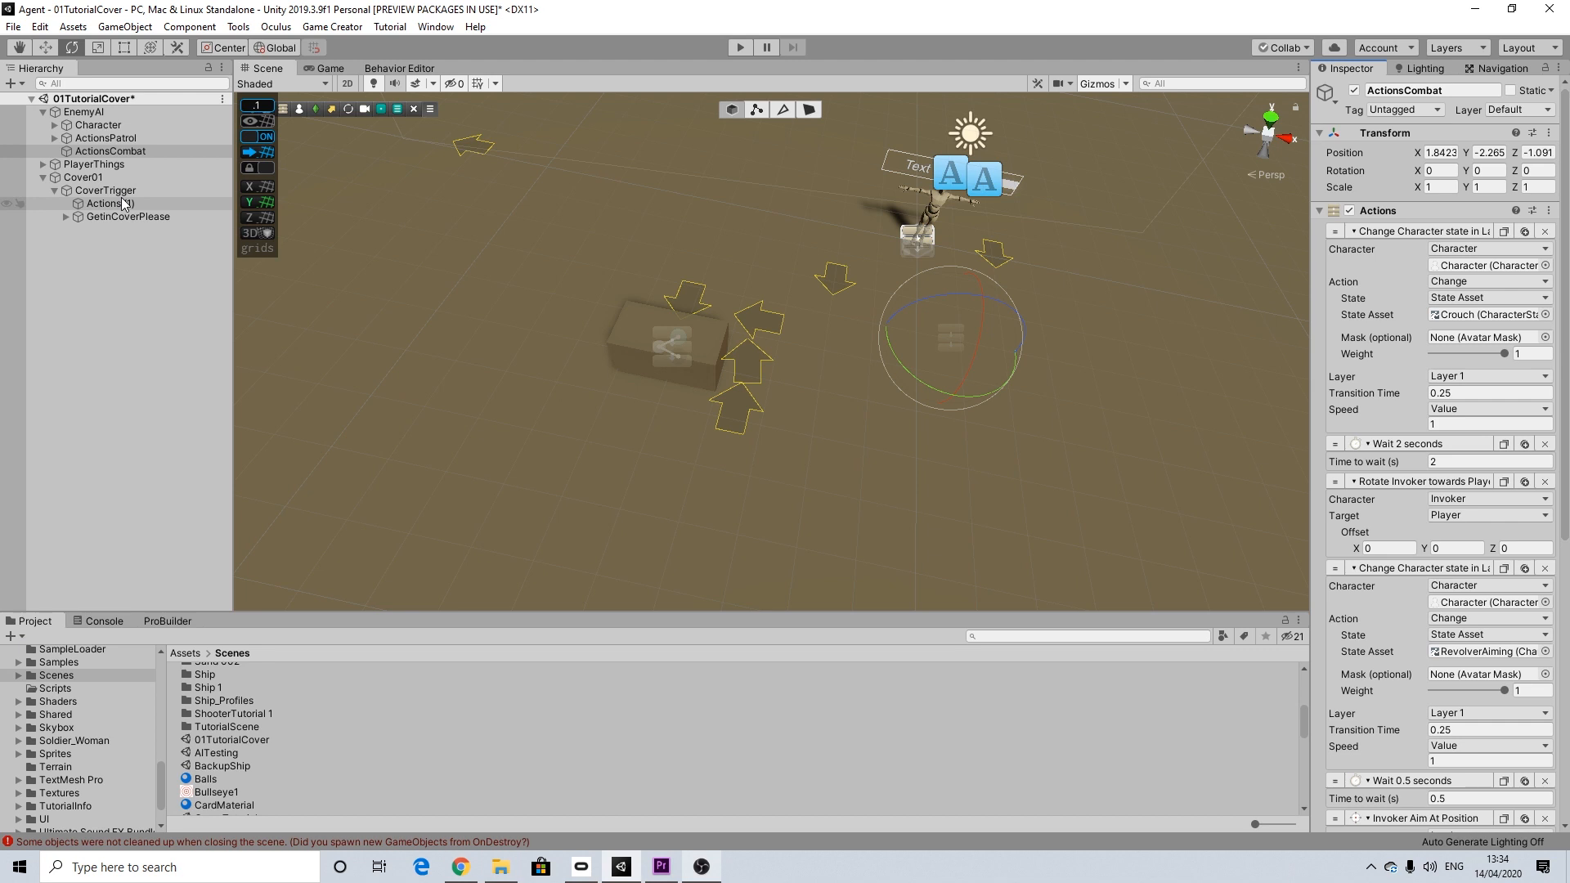
click(85, 178)
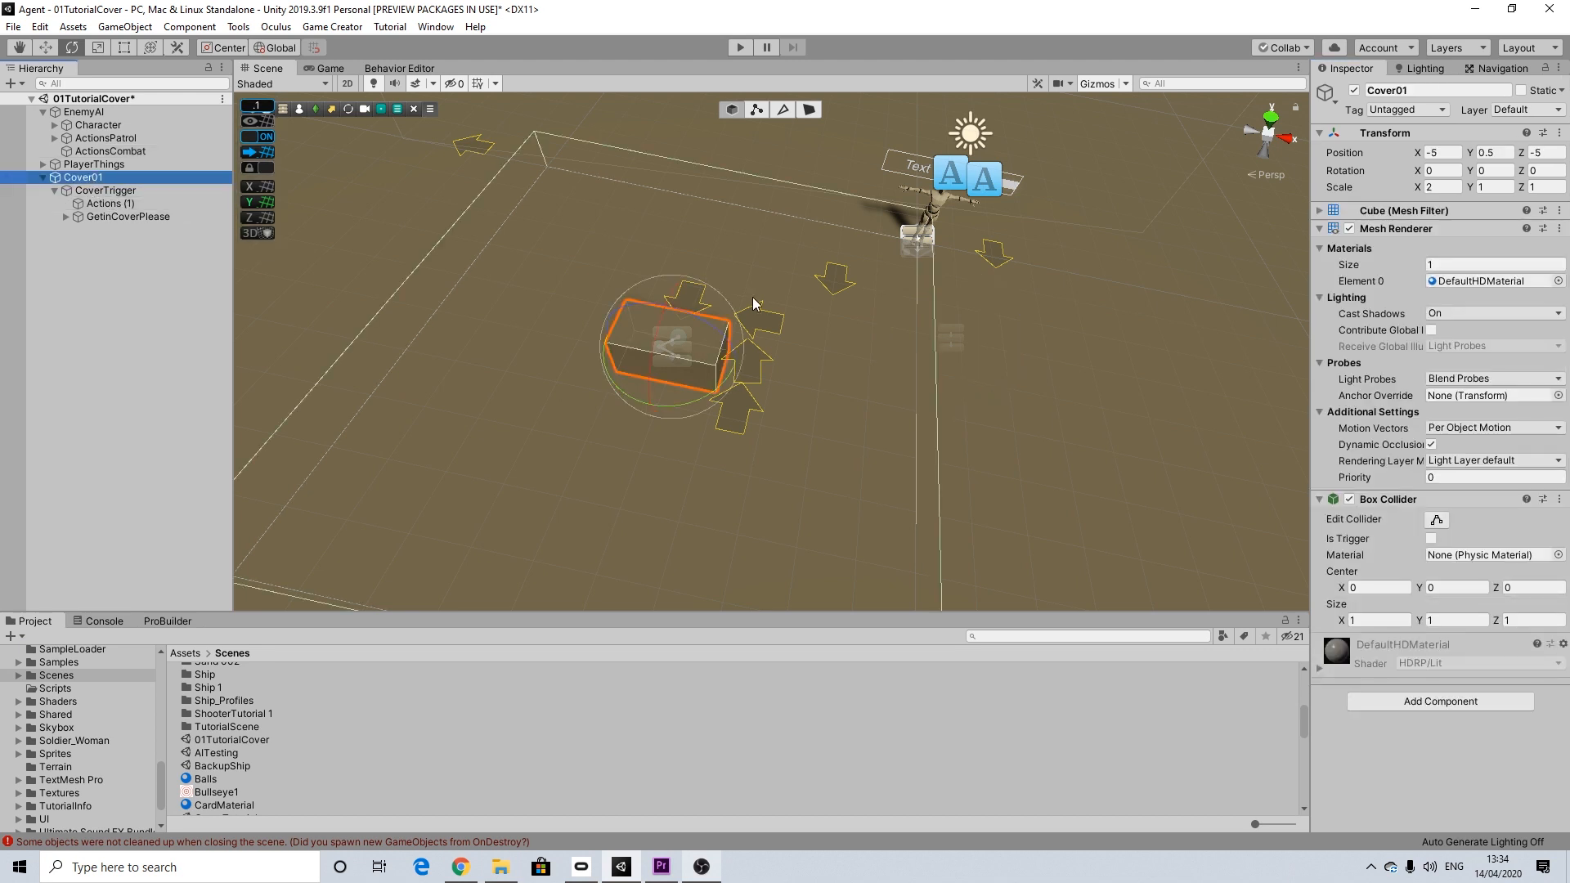
scroll(752, 297, down, 2)
scroll(774, 340, up, 2)
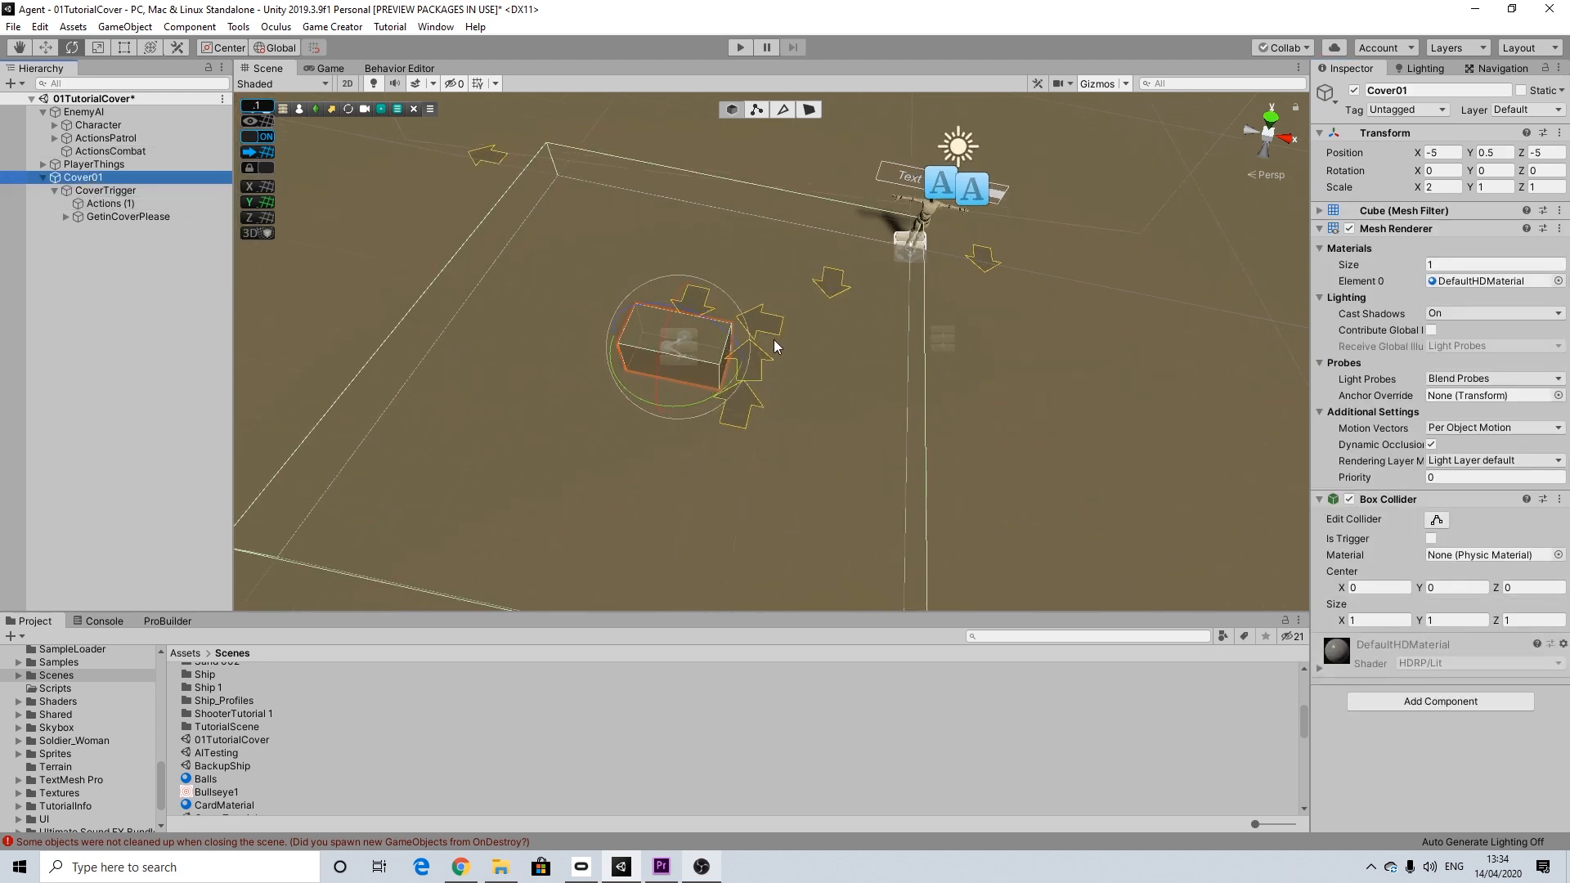
click(107, 190)
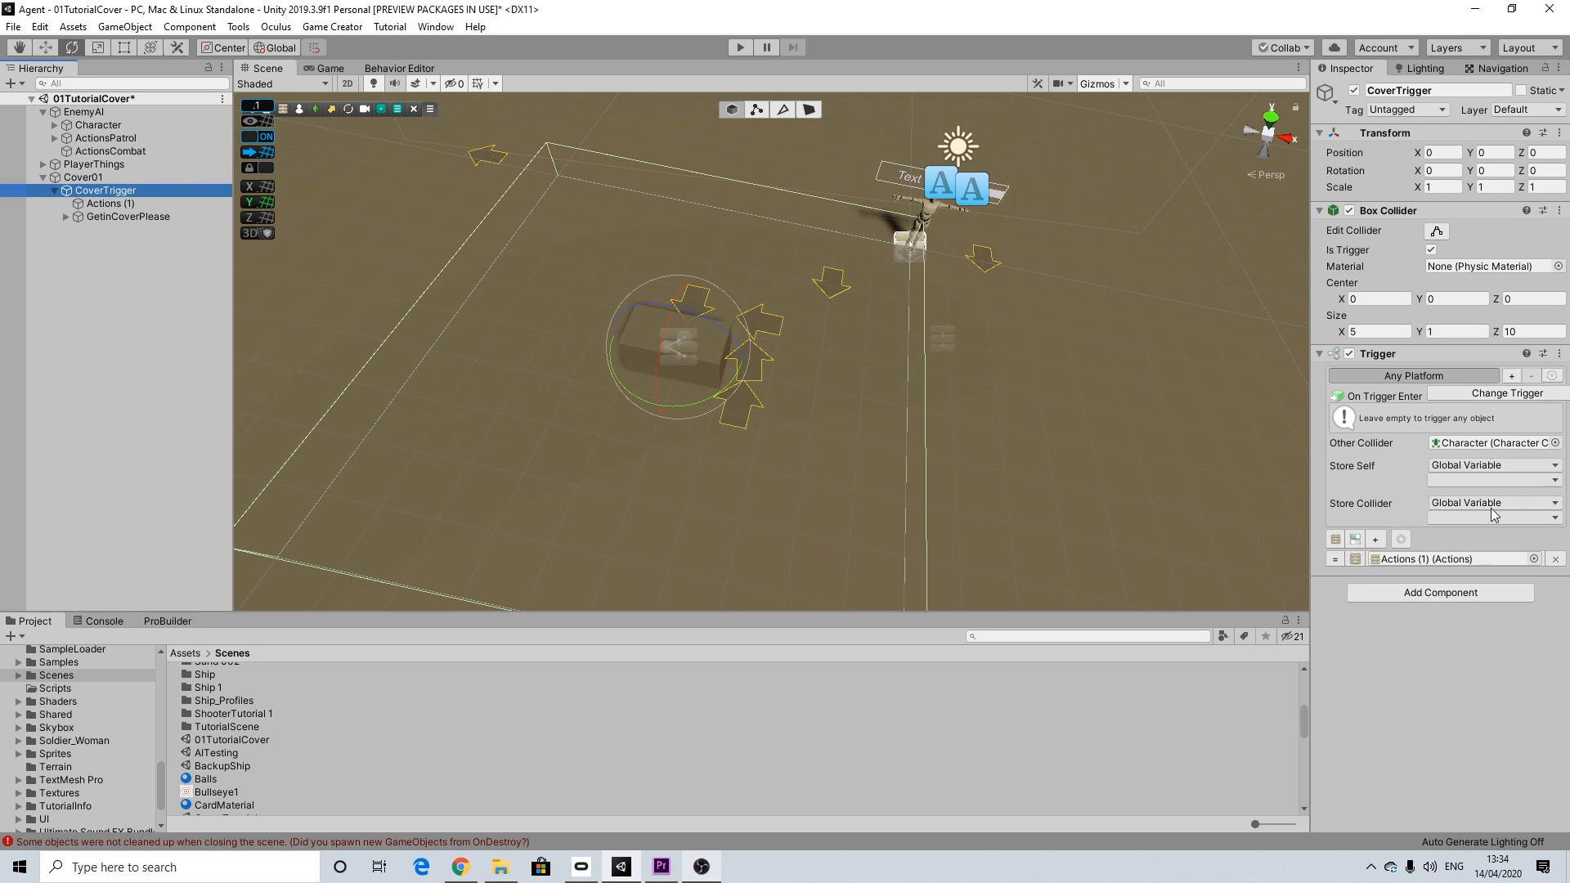
click(113, 203)
click(115, 215)
click(66, 216)
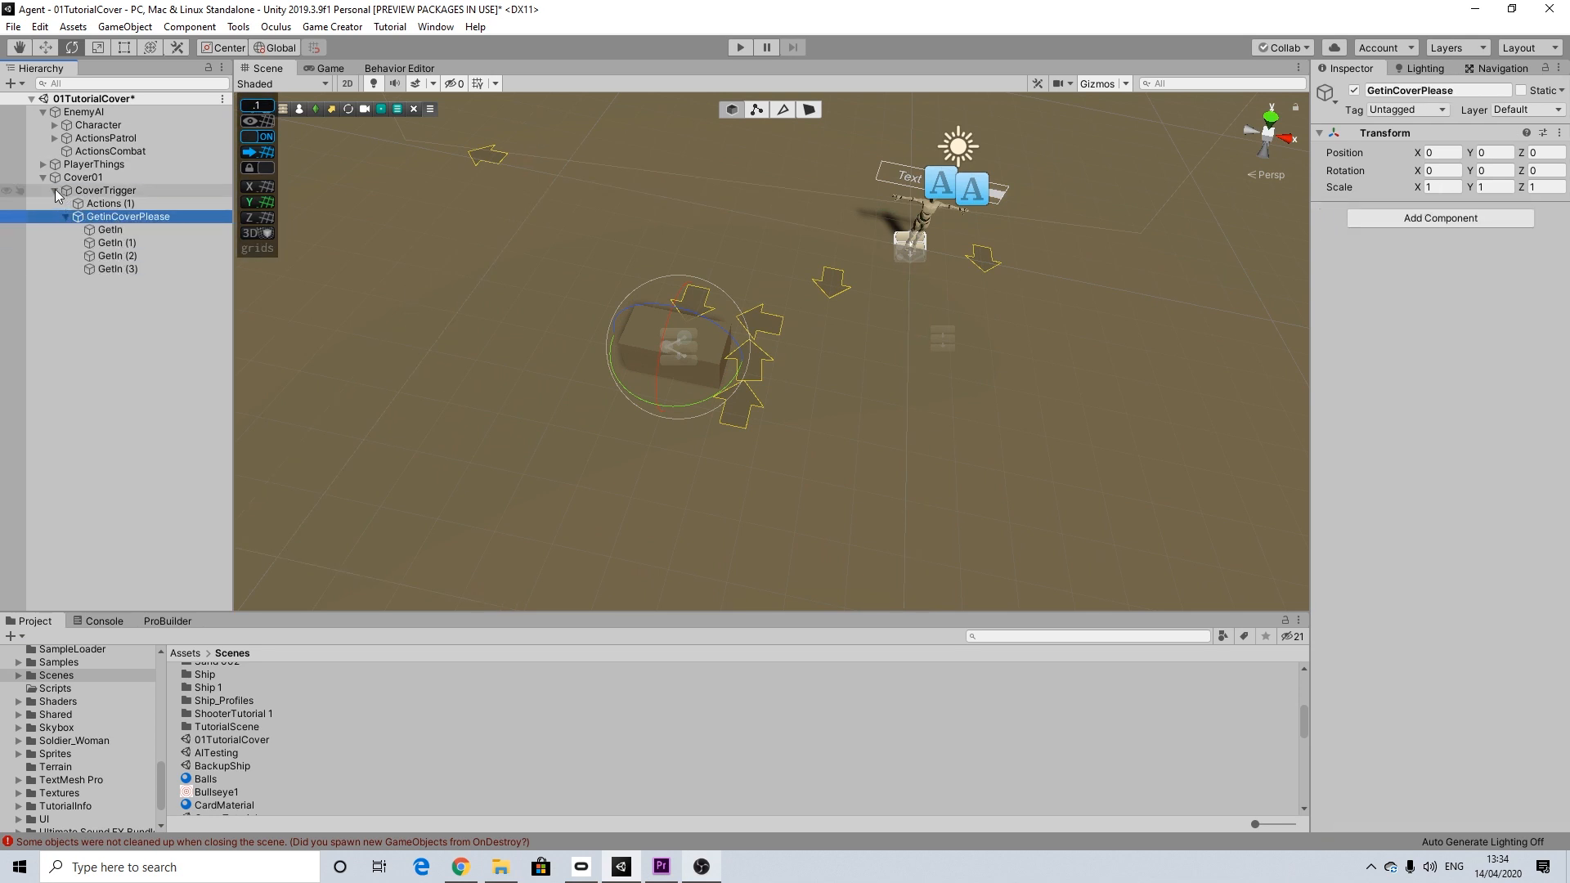
click(55, 189)
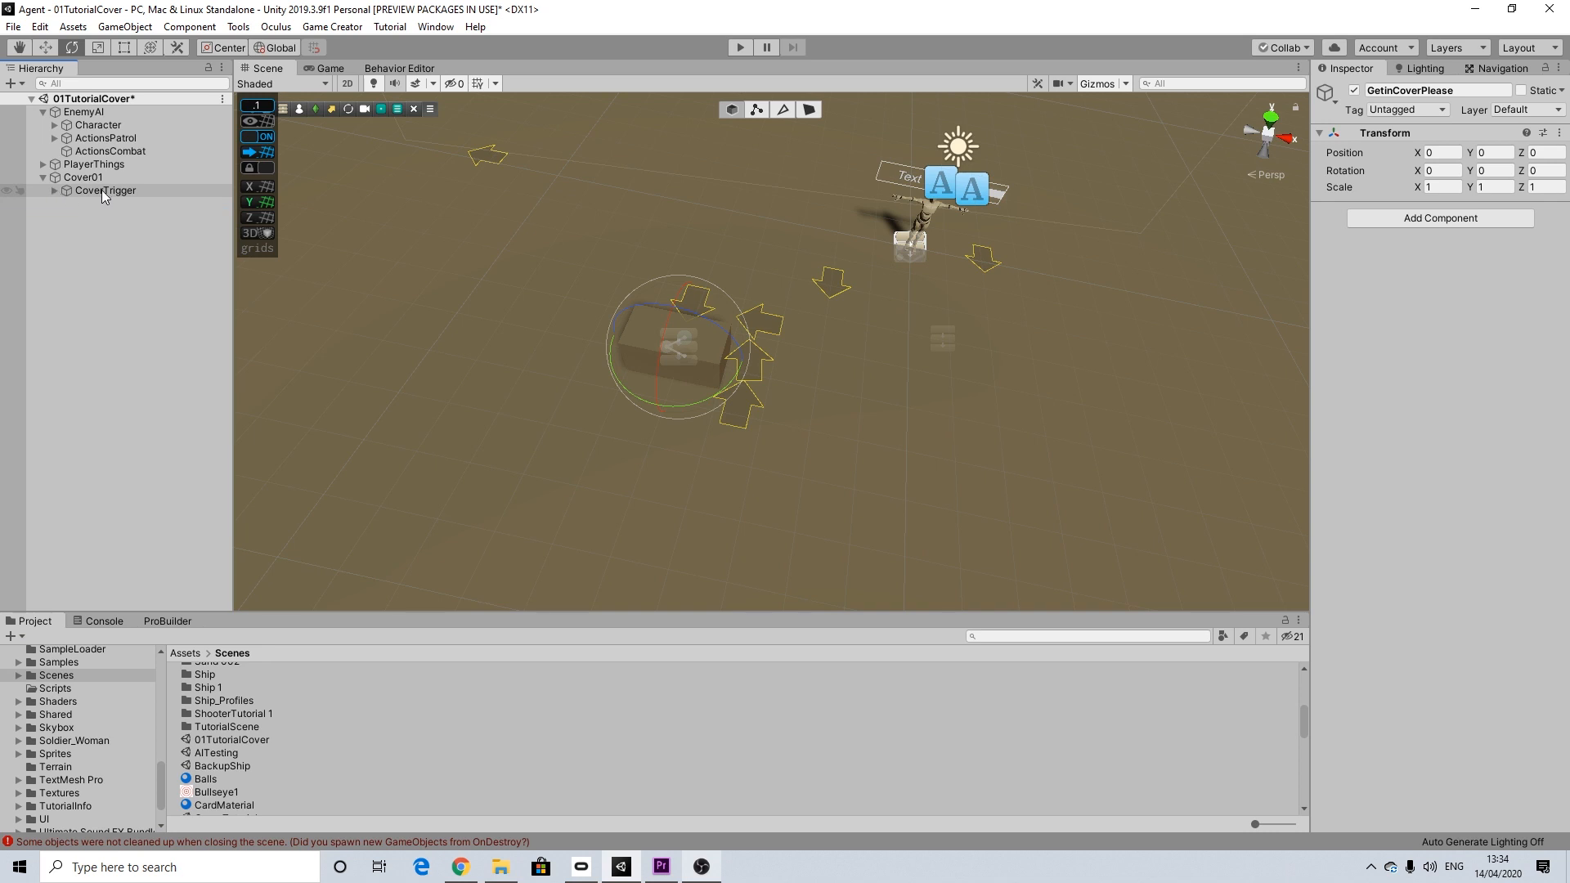
Step: Deactivate the CoverTrigger object under Cover01
click(102, 190)
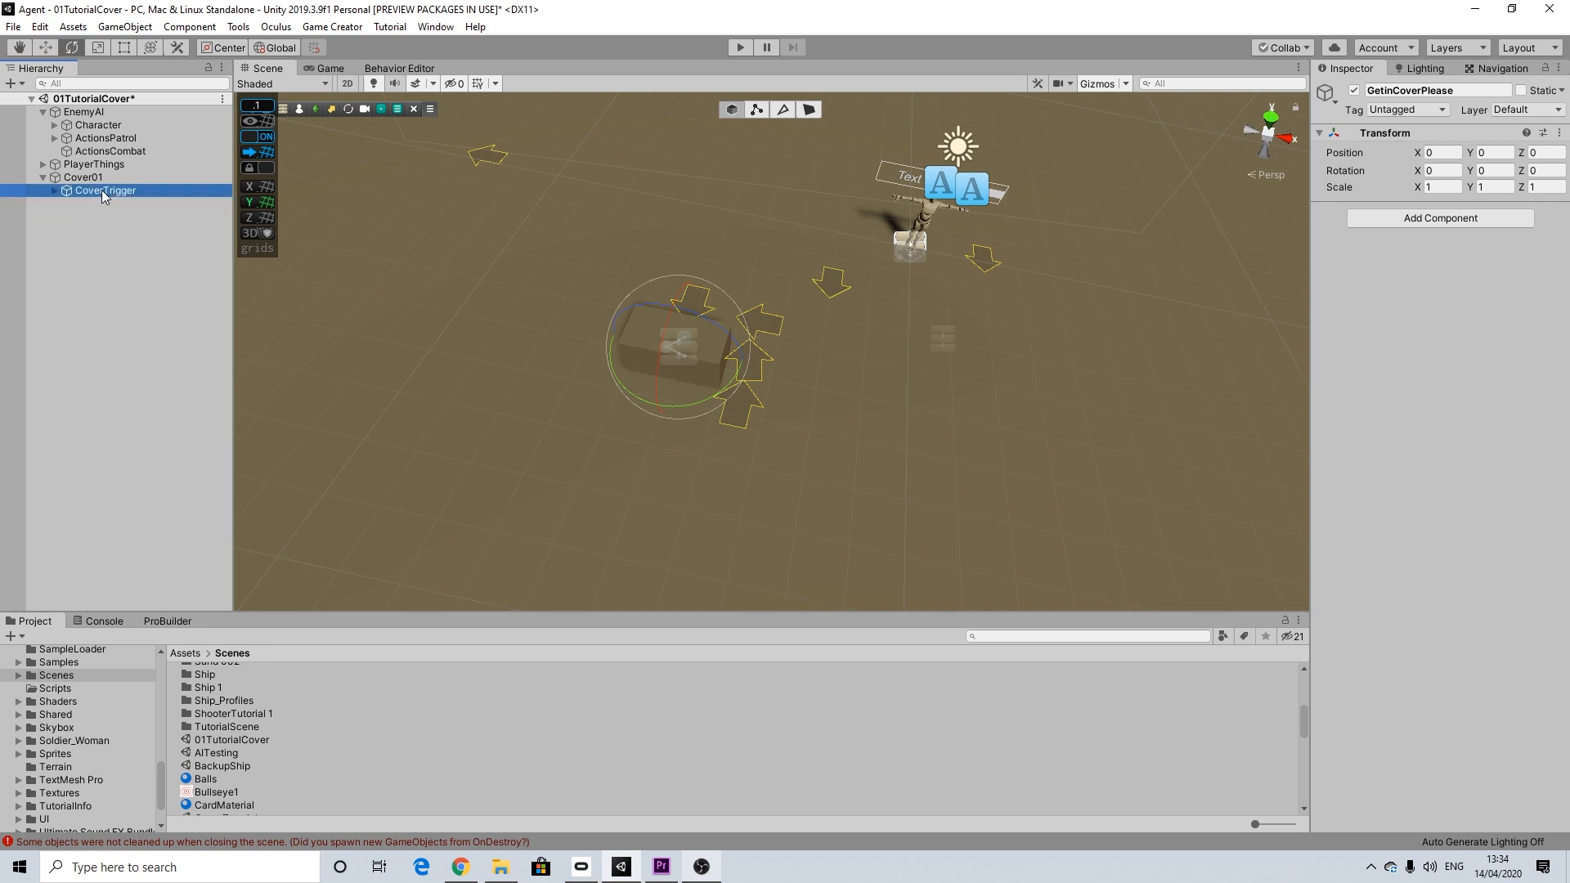
click(1354, 91)
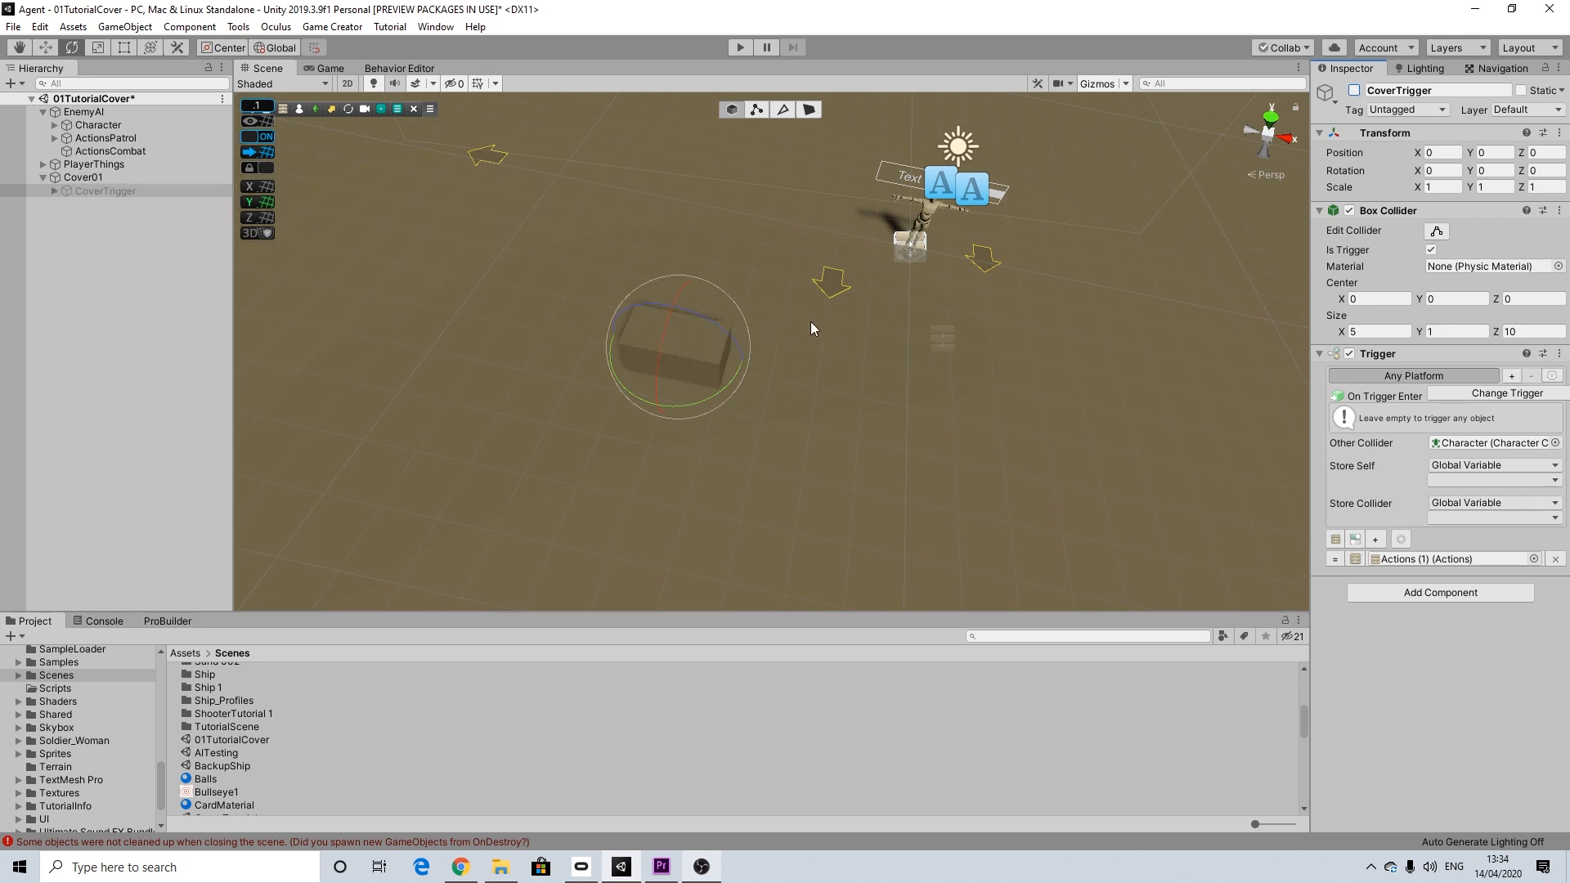
alt+drag(811, 323, 809, 264)
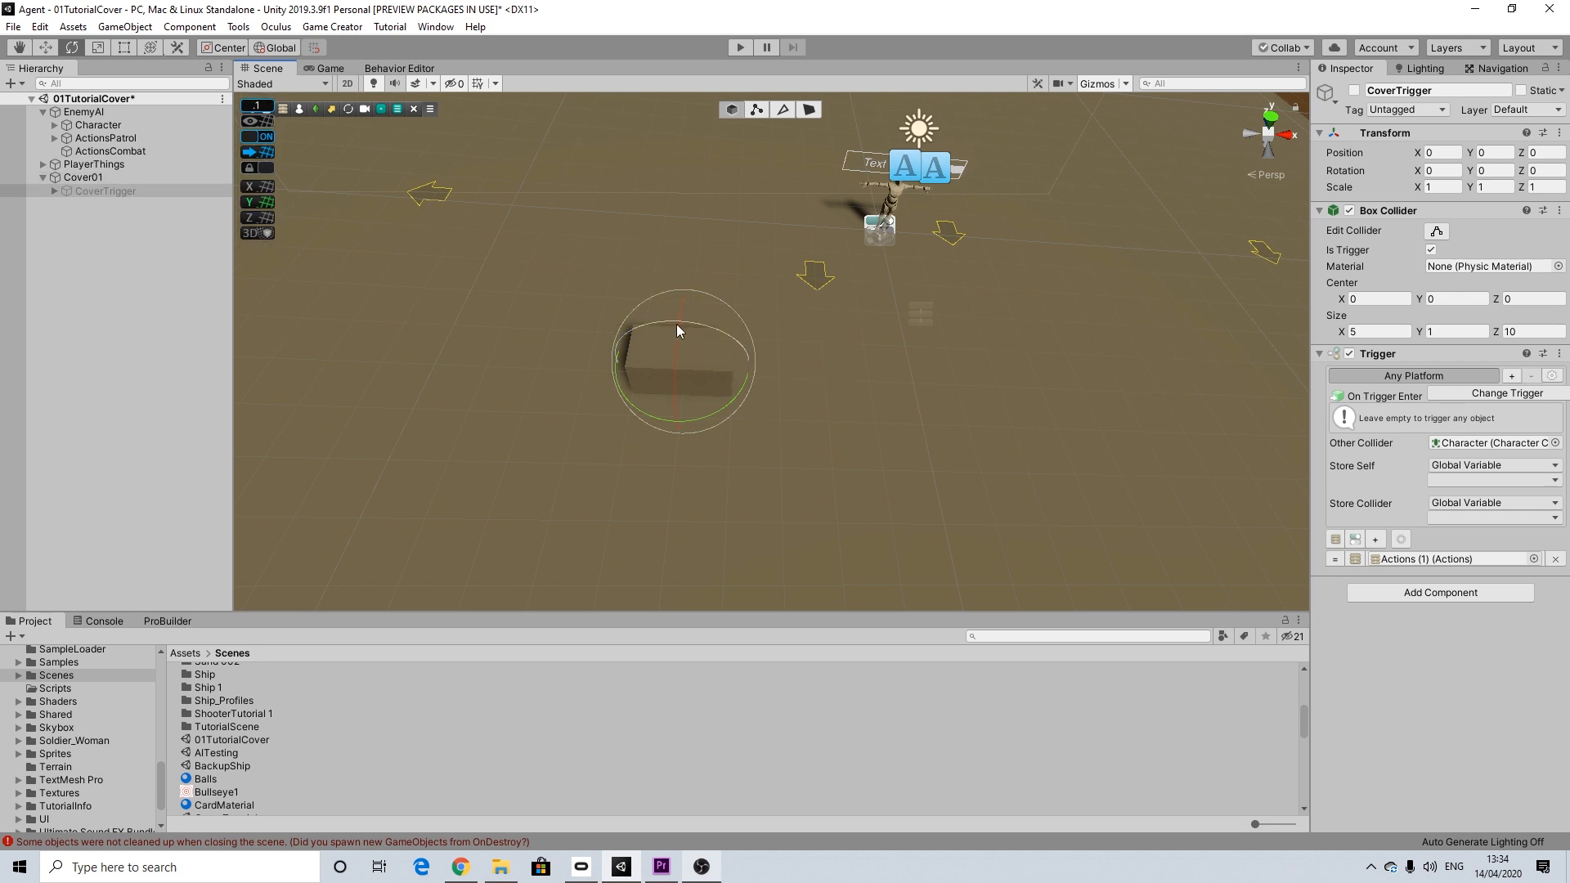
alt+drag(846, 229, 883, 240)
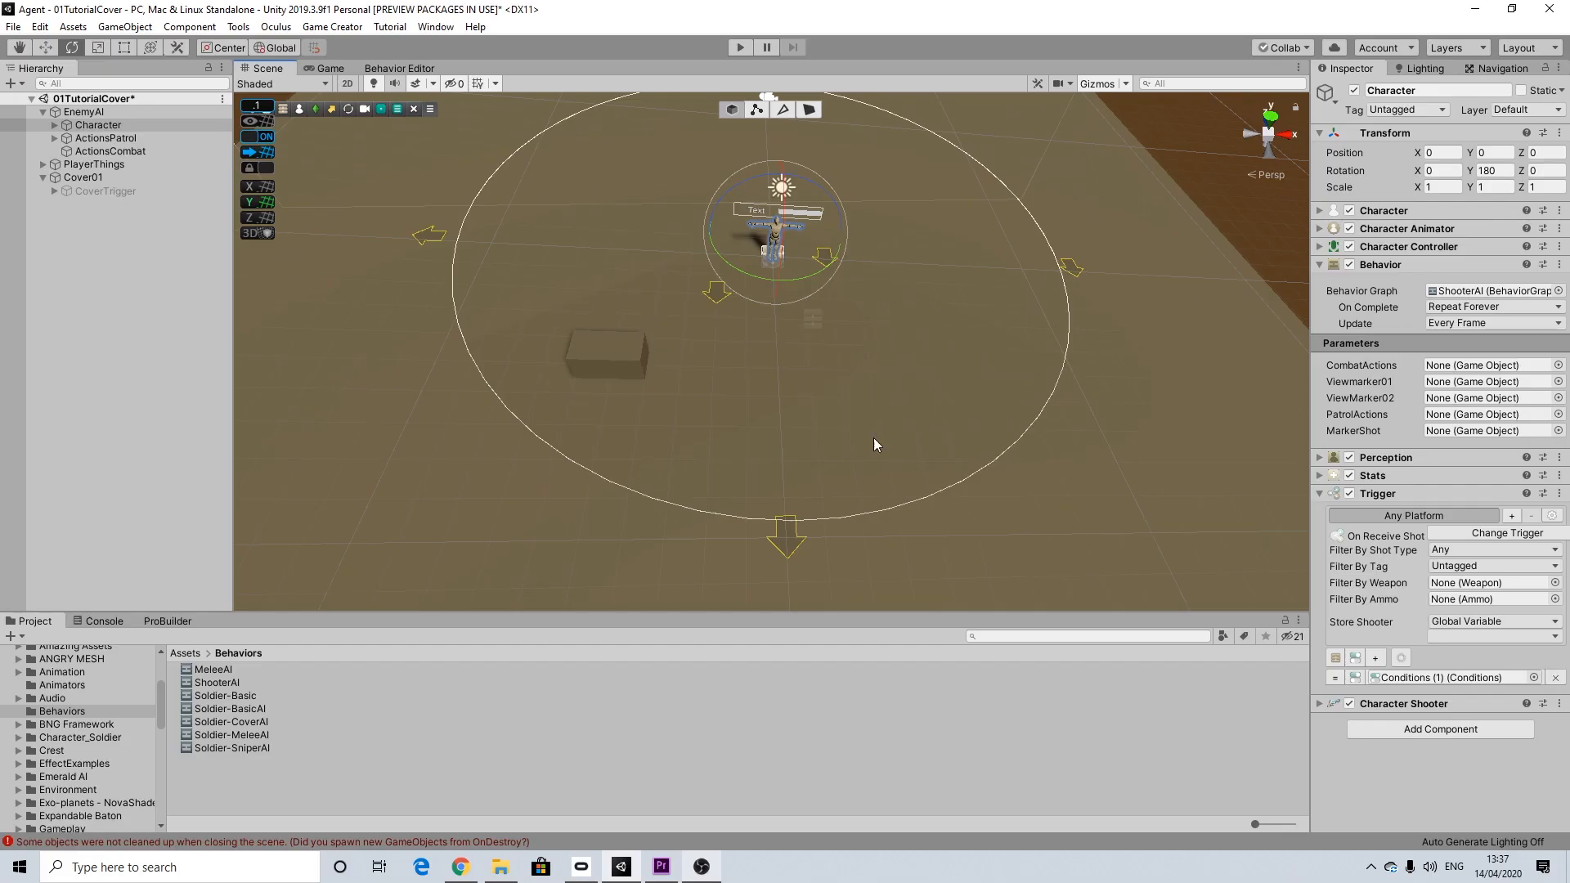
Step: Create a Game Creator behavior graph named CoverAI in Assets/Behaviors and open it for editing
click(100, 113)
click(98, 124)
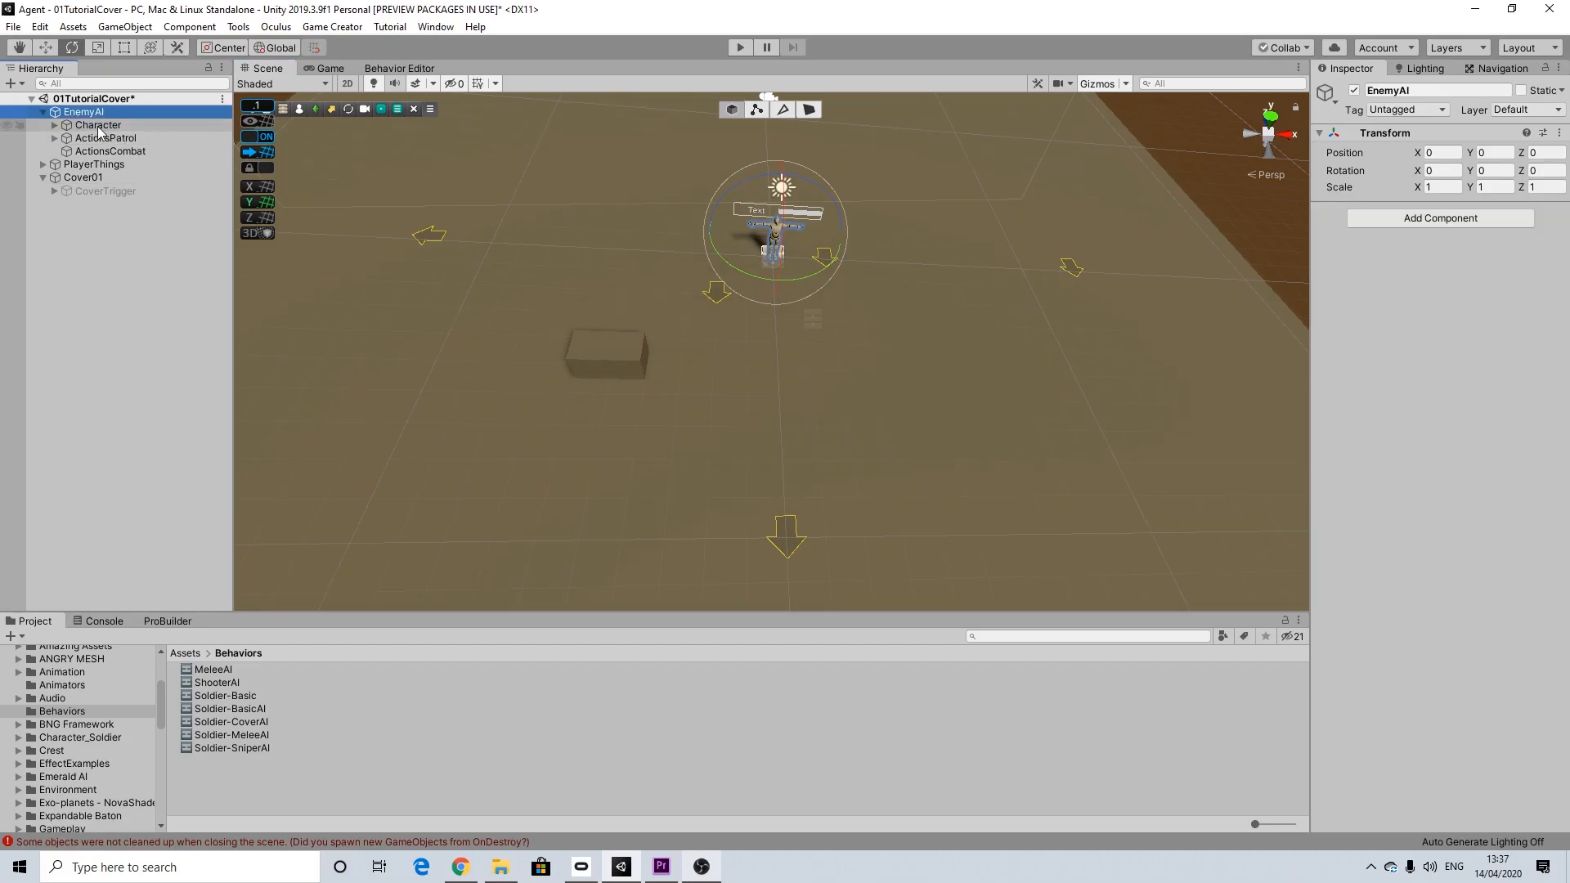
right_click(253, 781)
mouse_move(478, 360)
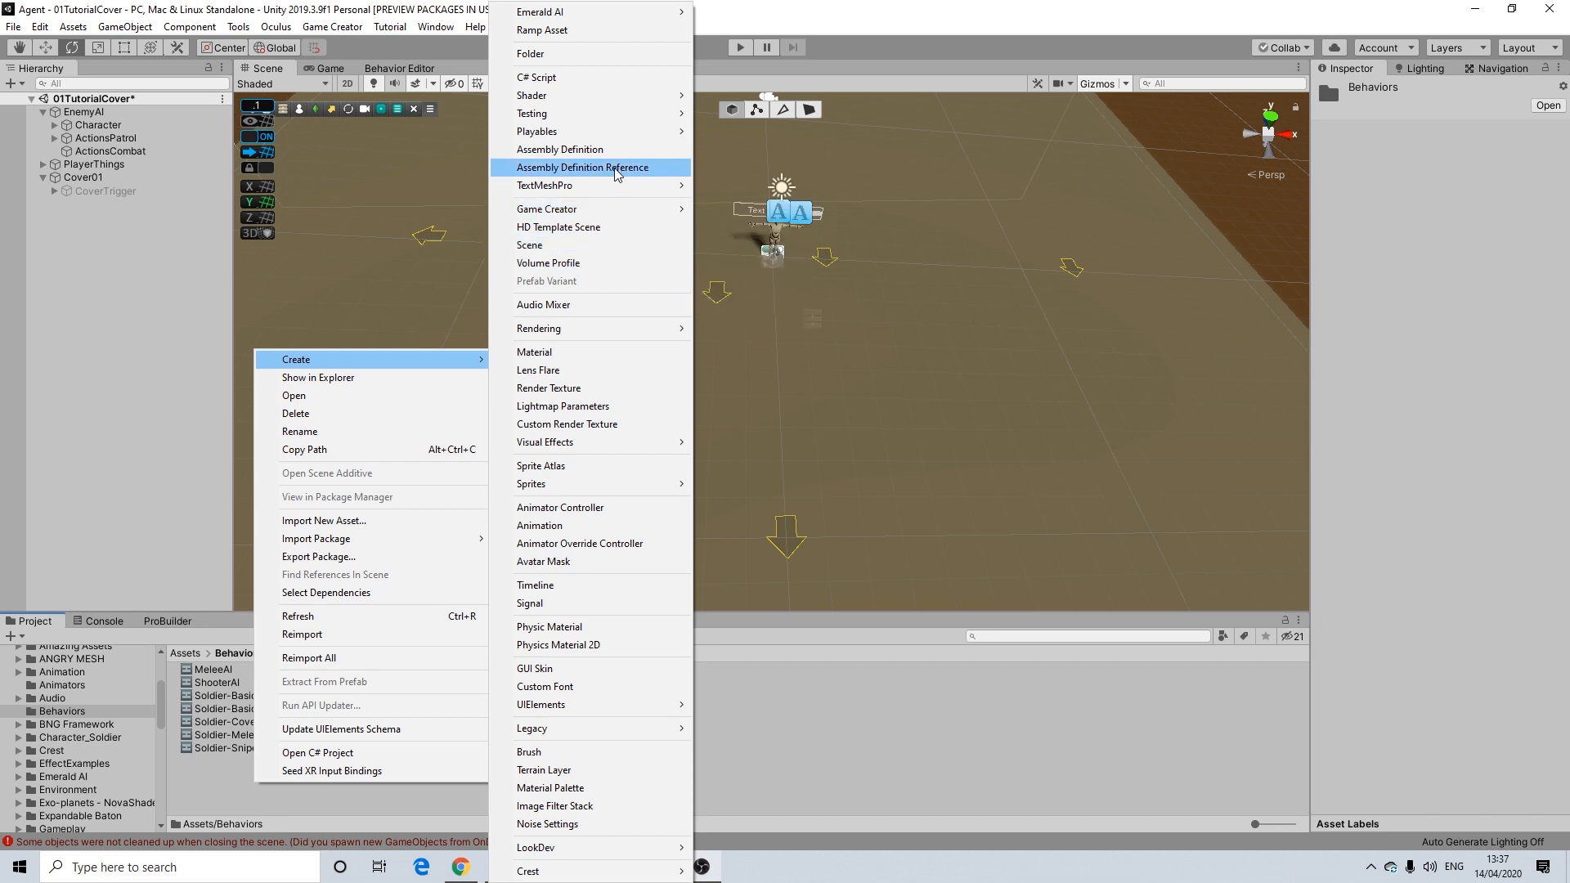
mouse_move(693, 216)
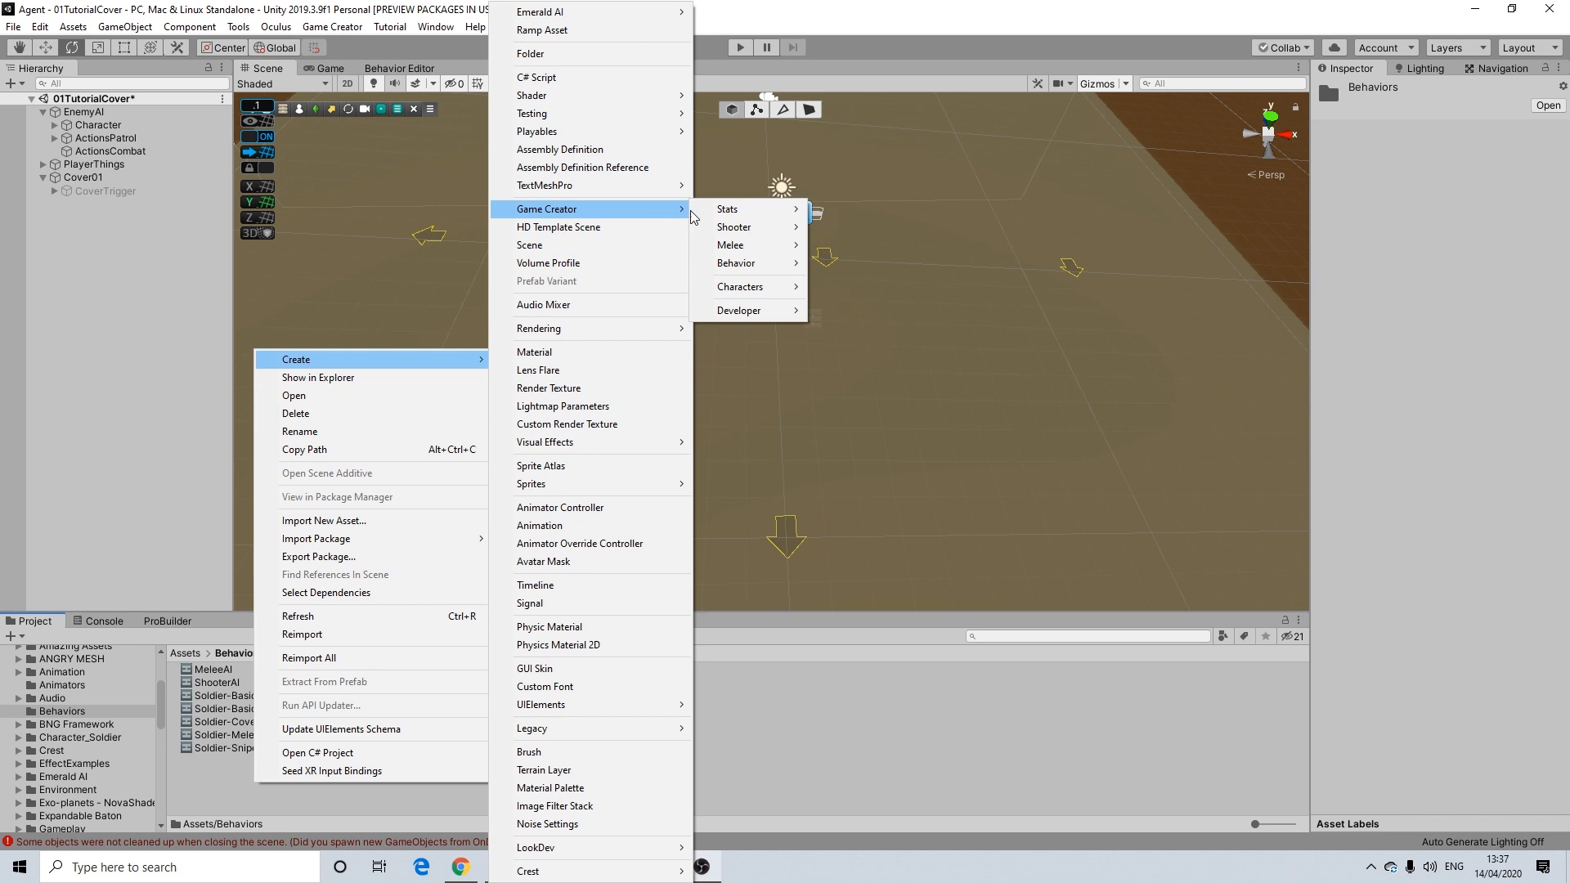
mouse_move(740, 263)
click(846, 264)
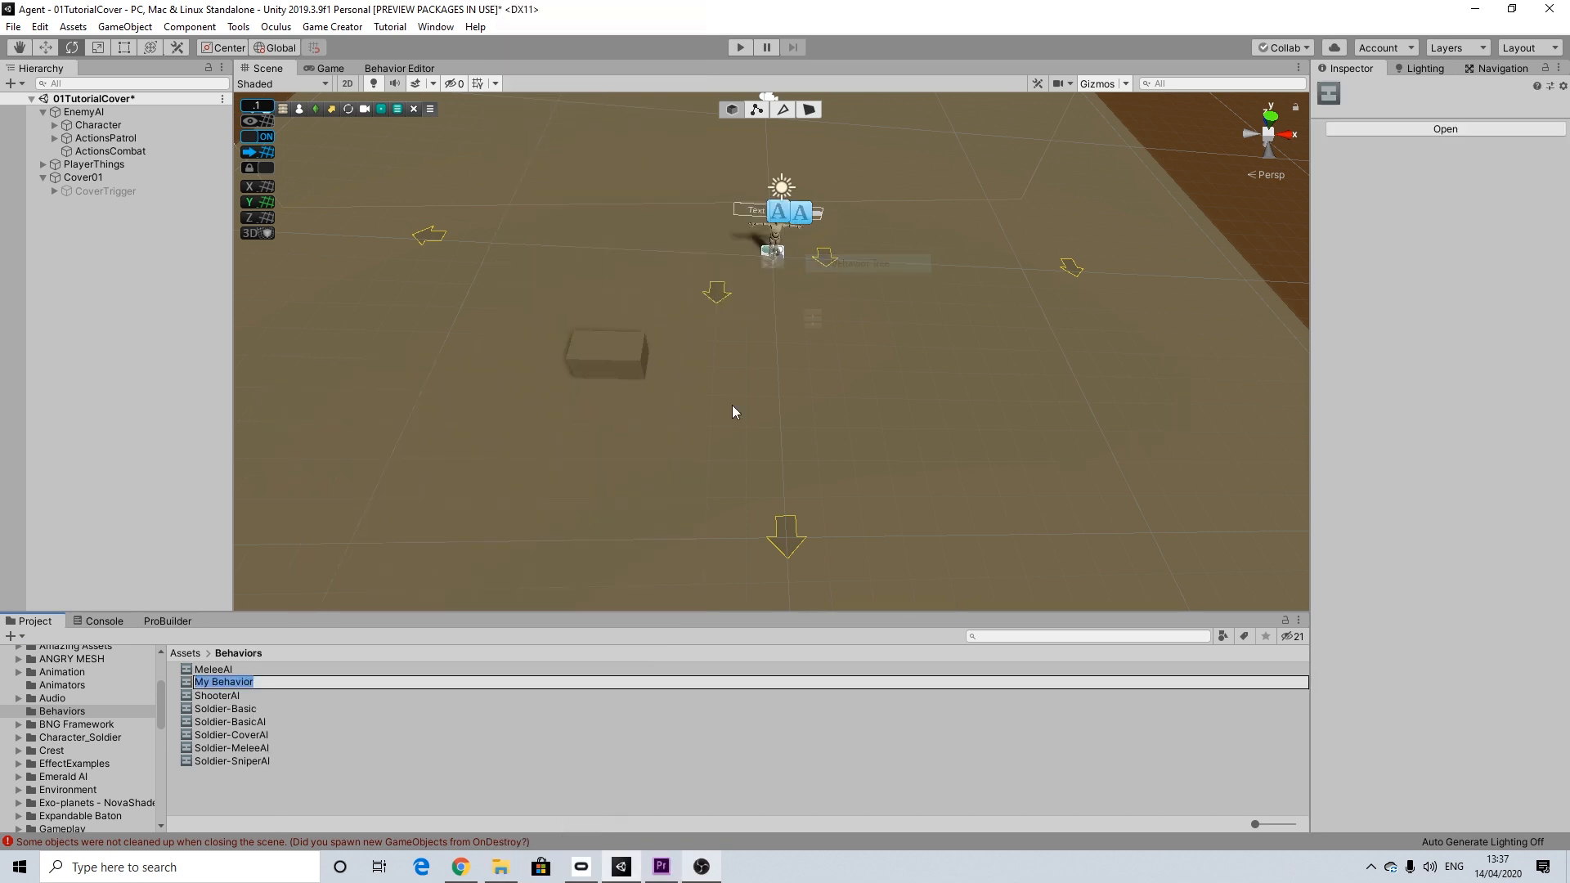
text(CoverAI)
key(Return)
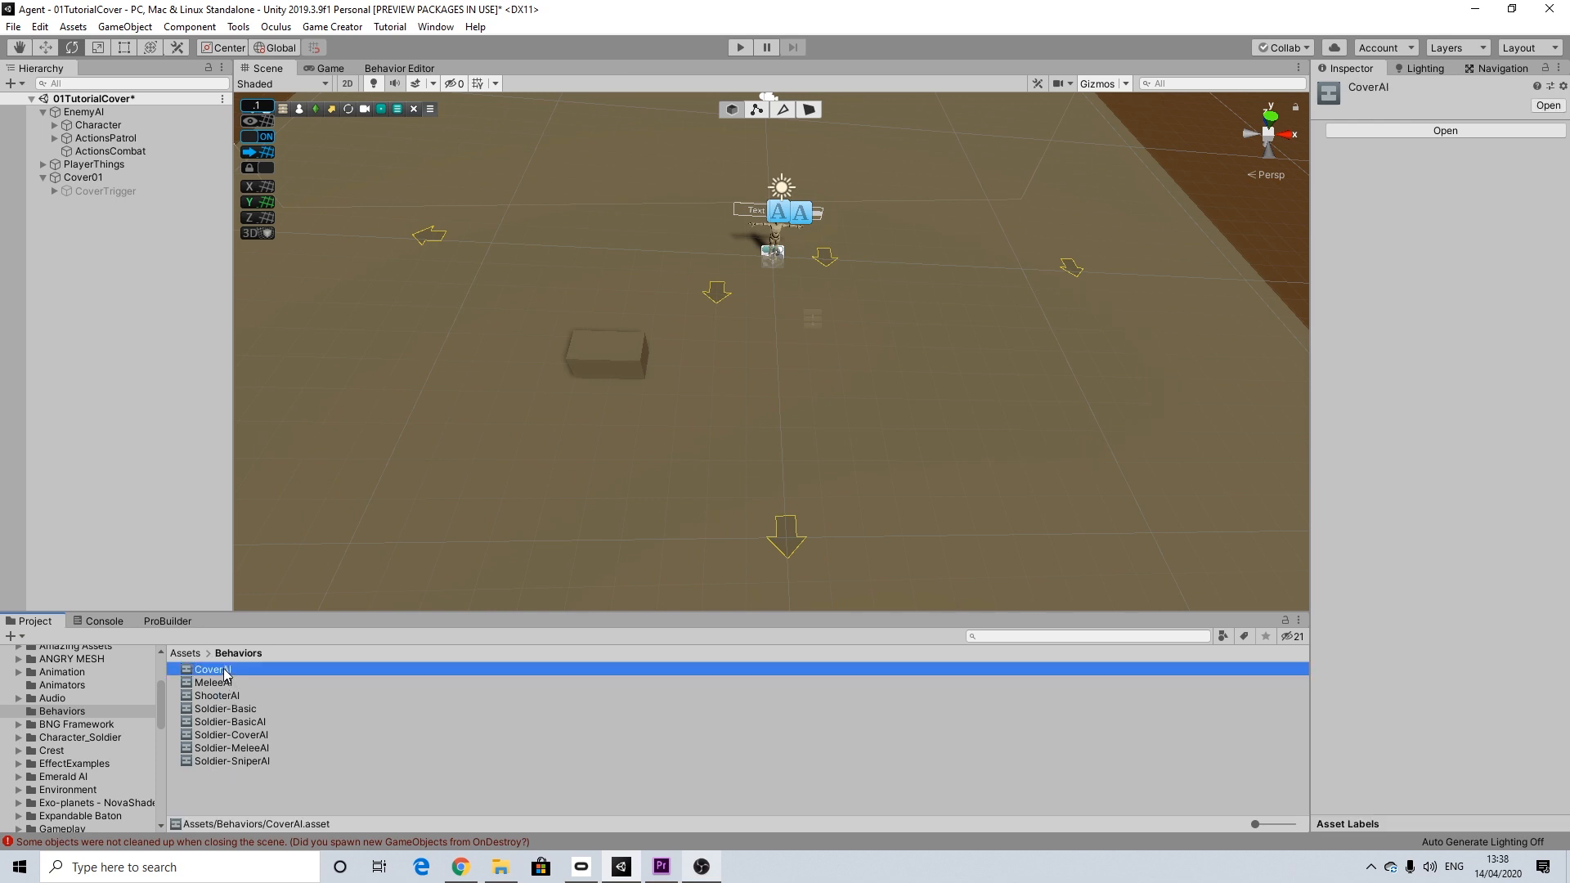
double_click(215, 669)
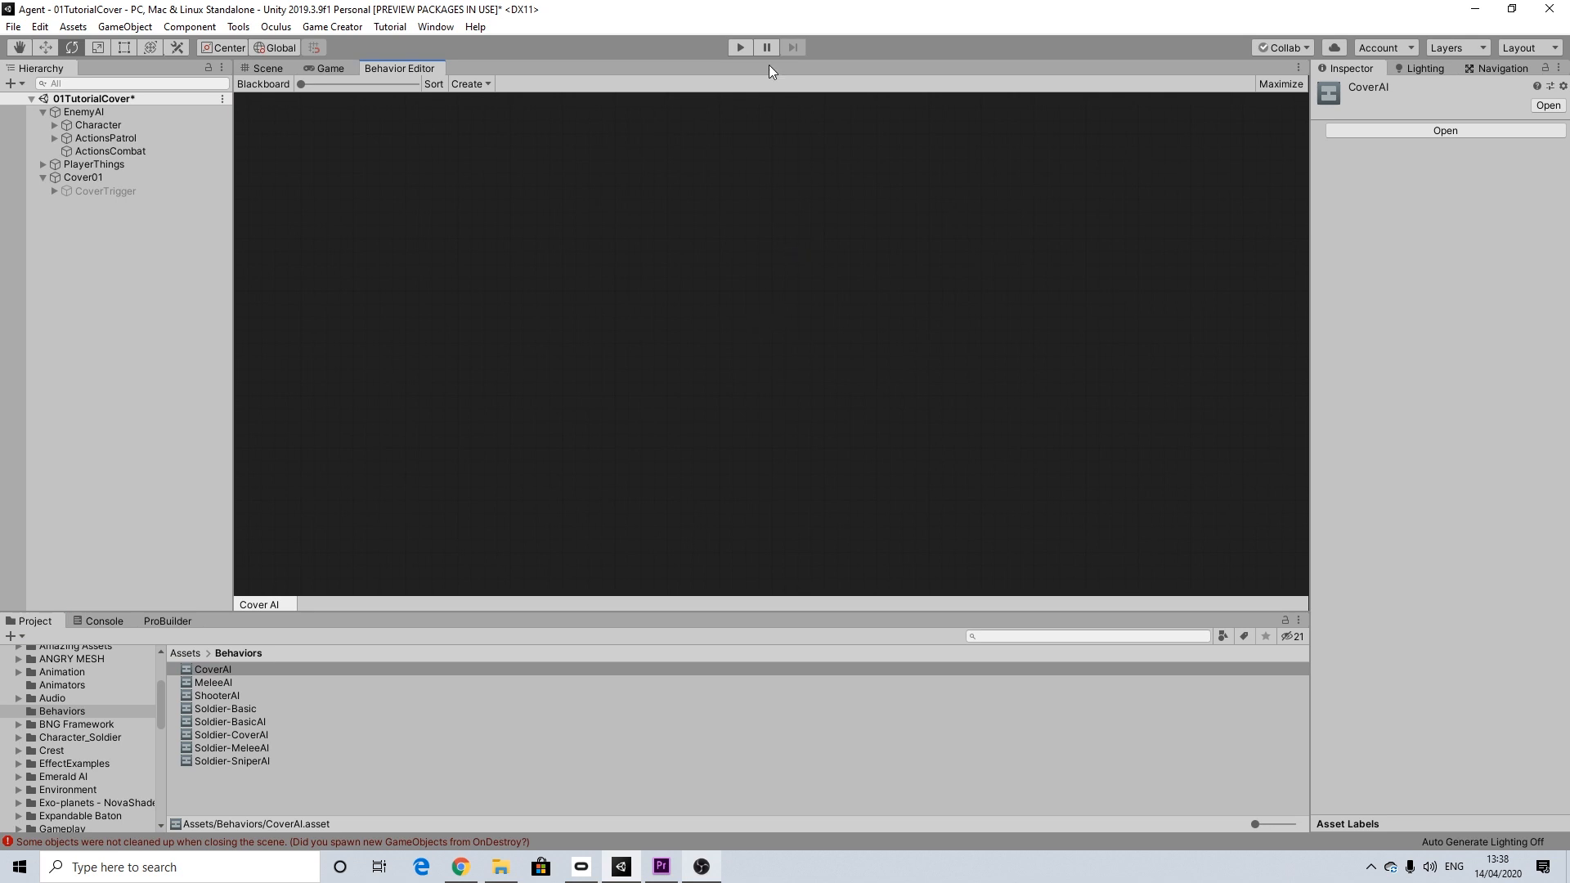
Step: Build the graph with an Entry root node leading to a Selector composite with three Task nodes, and sort the layout
right_click(485, 92)
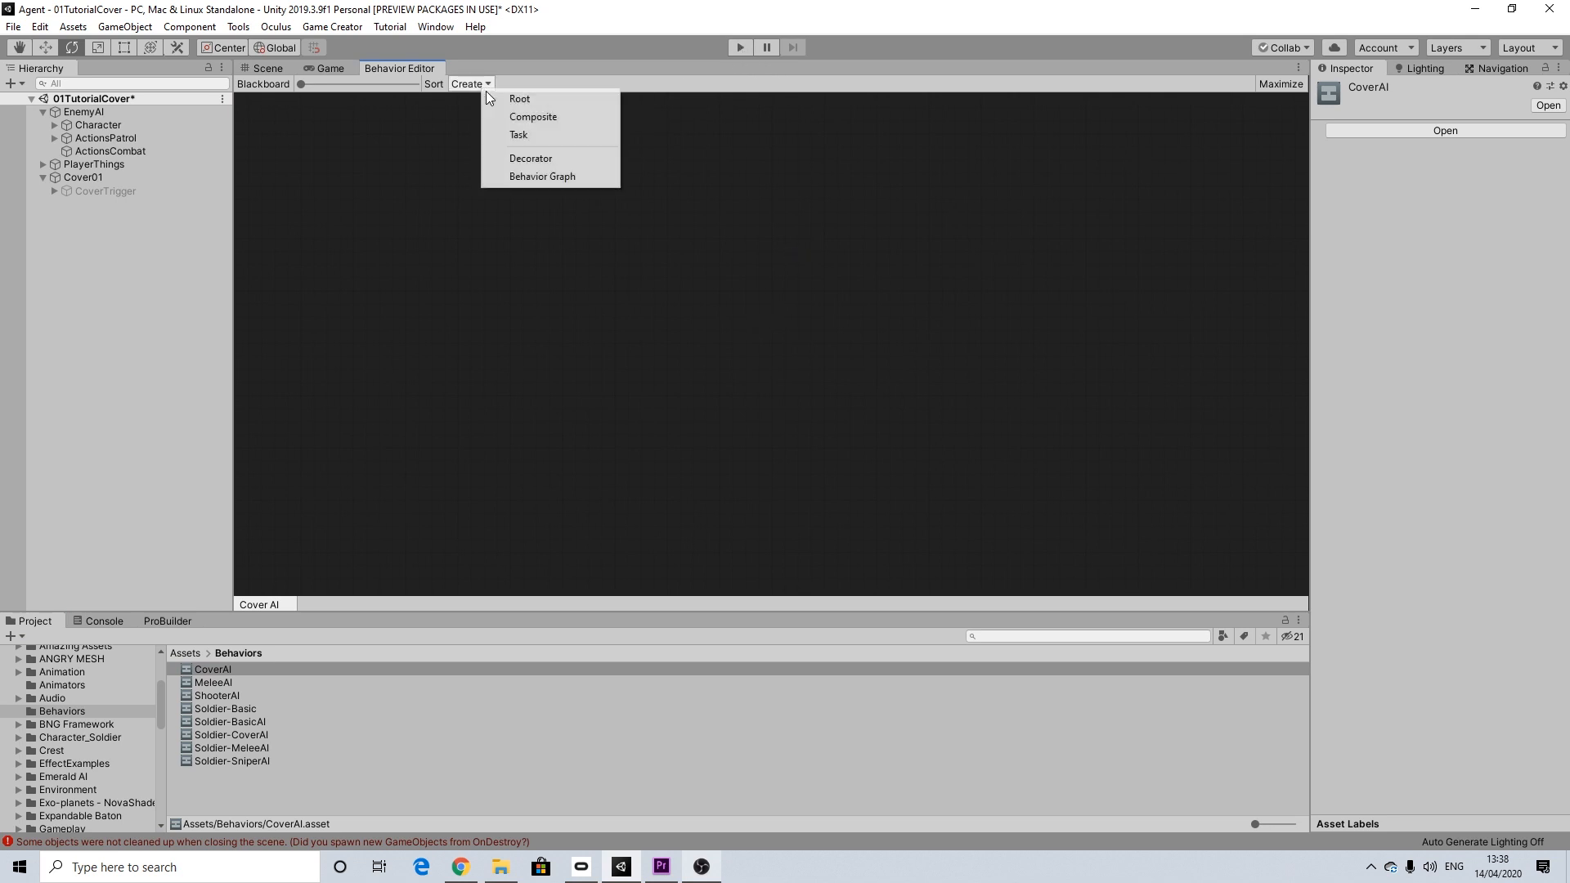
click(518, 98)
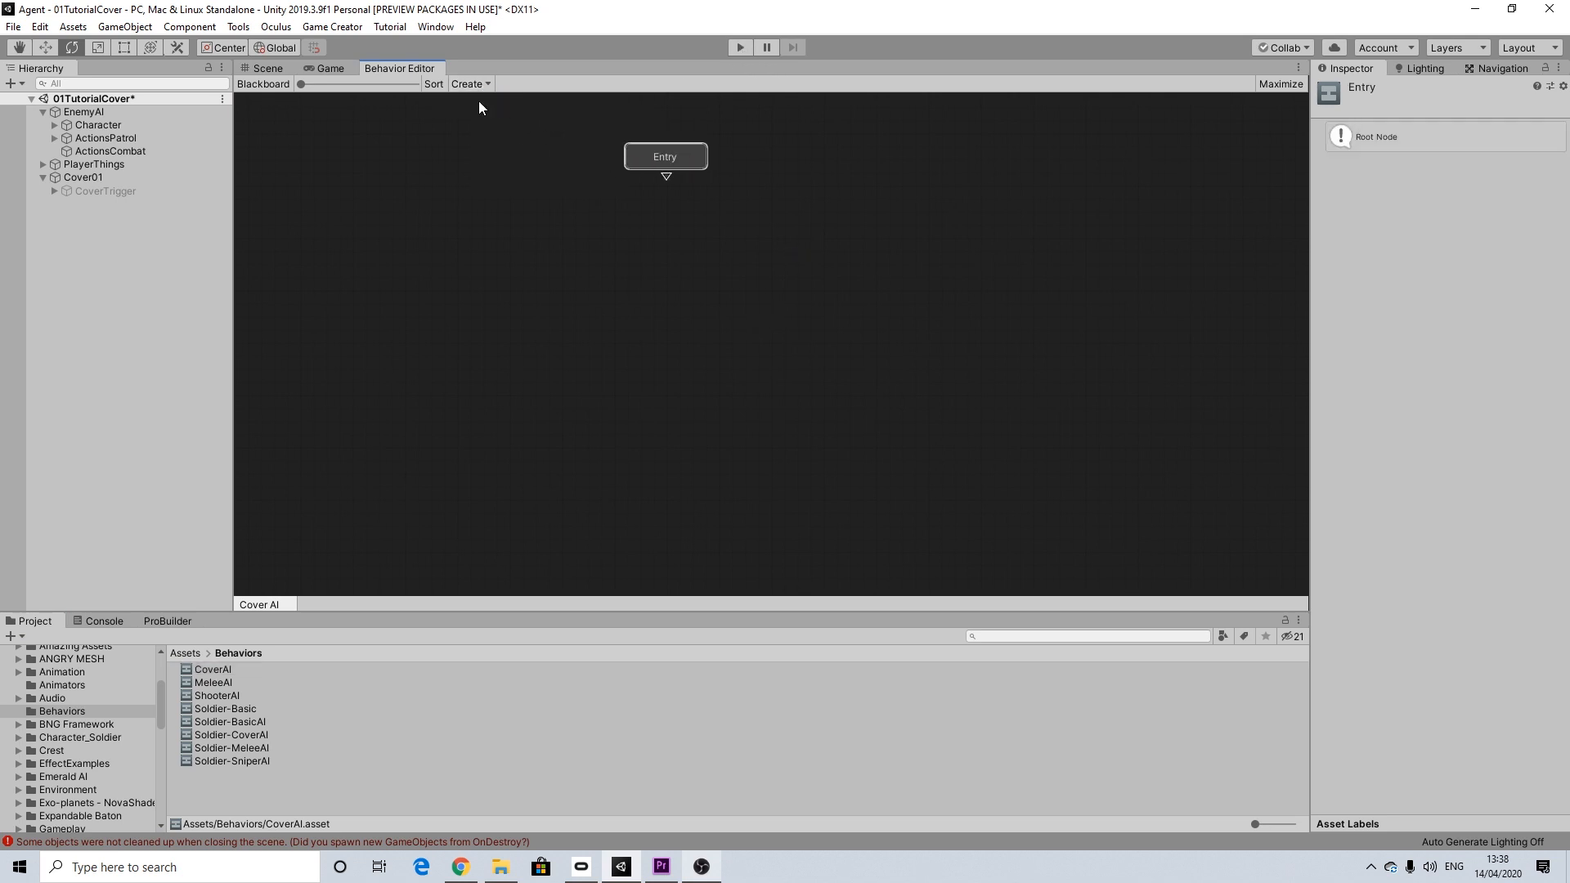
drag(667, 177, 536, 299)
click(718, 243)
click(571, 343)
drag(667, 262, 896, 320)
click(734, 356)
click(895, 350)
click(429, 83)
middle_drag(830, 254, 817, 144)
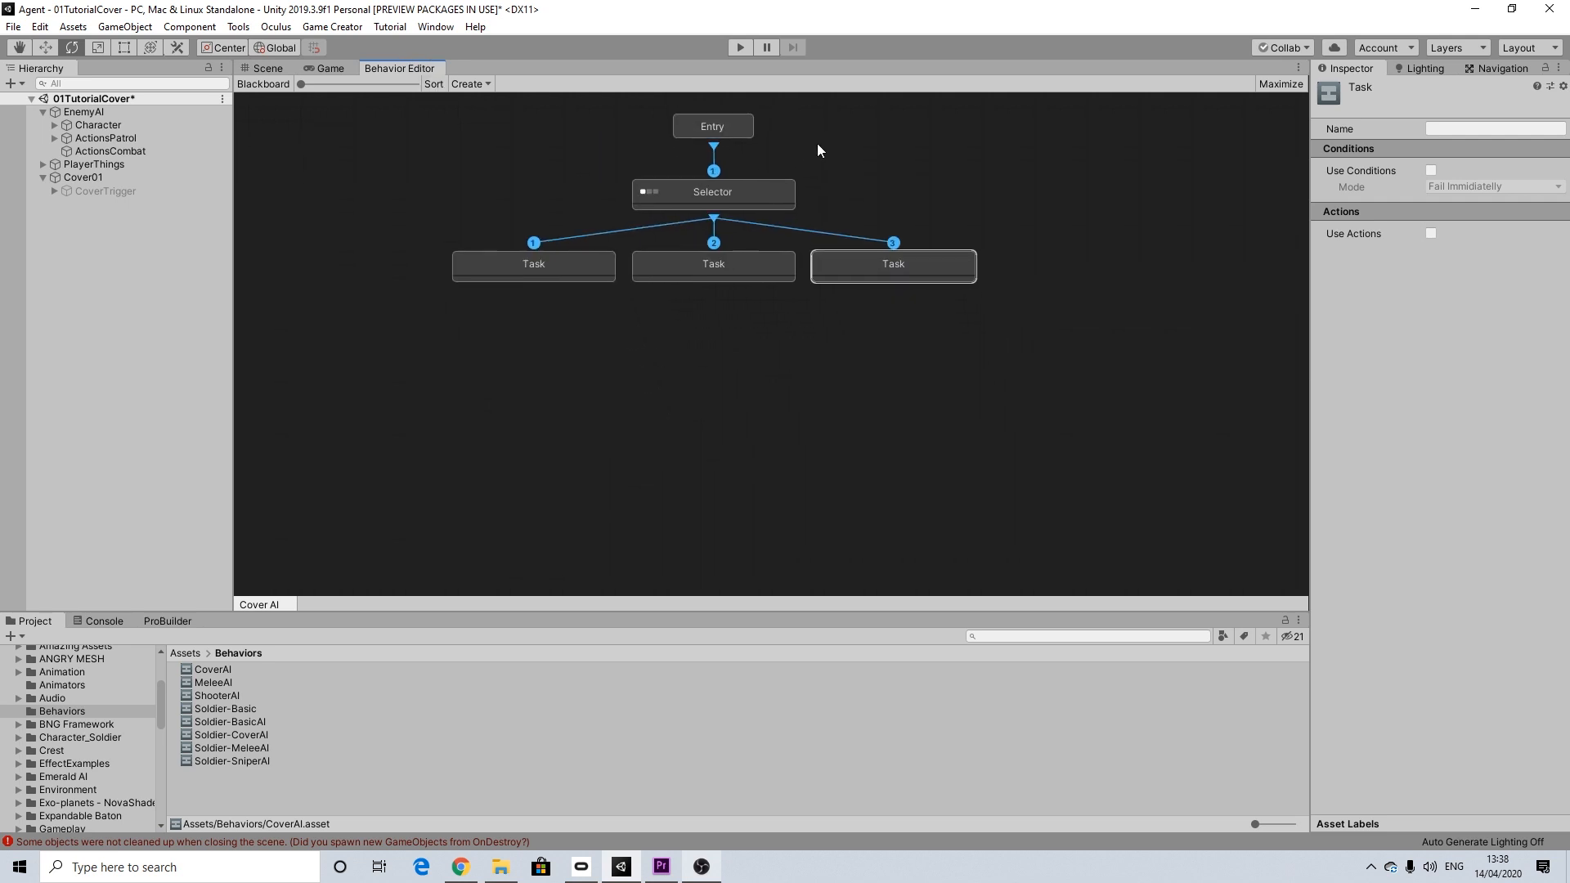
Step: Enable conditions on the third Task and set their mode to Allow To Complete
click(1431, 171)
click(1462, 187)
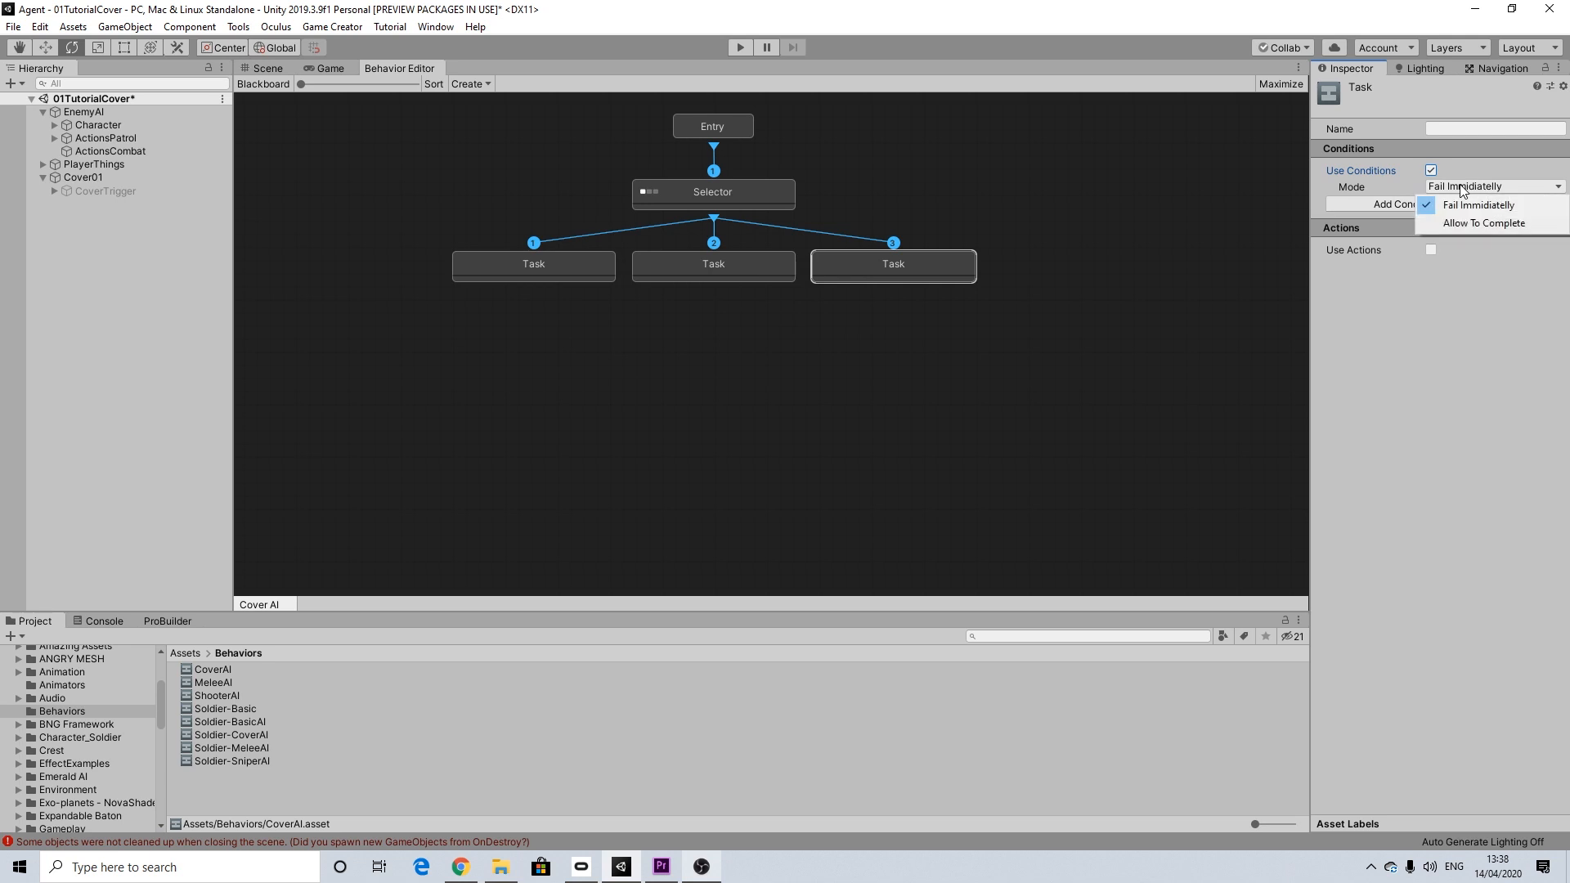
click(1459, 223)
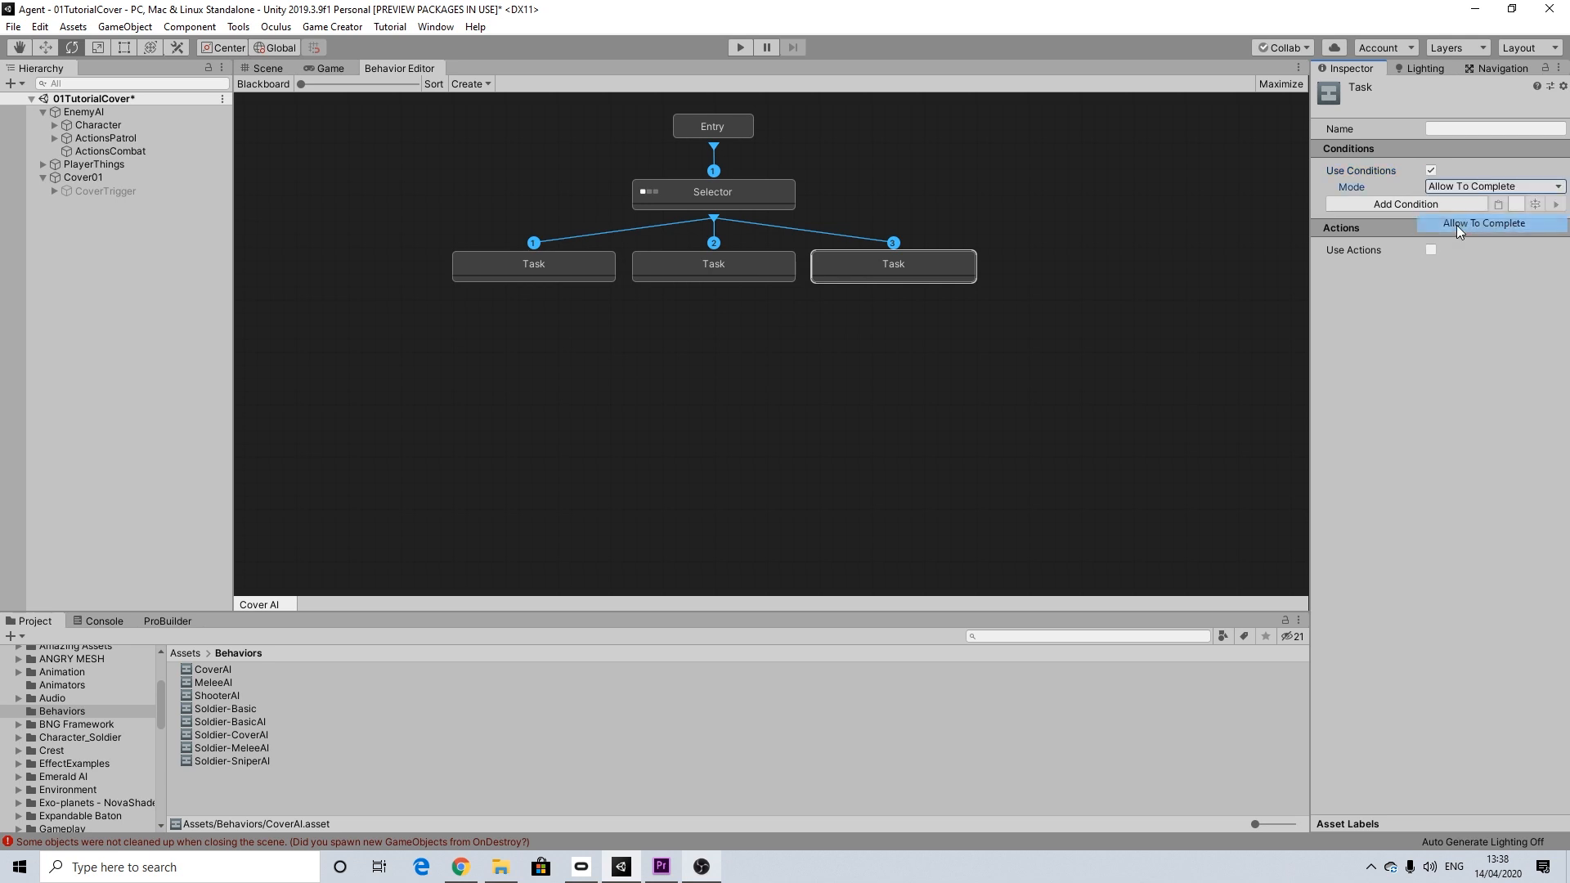
Step: Add a sight condition to the third Task with Invoker as observer, Can Not See, and Player as target
click(1410, 204)
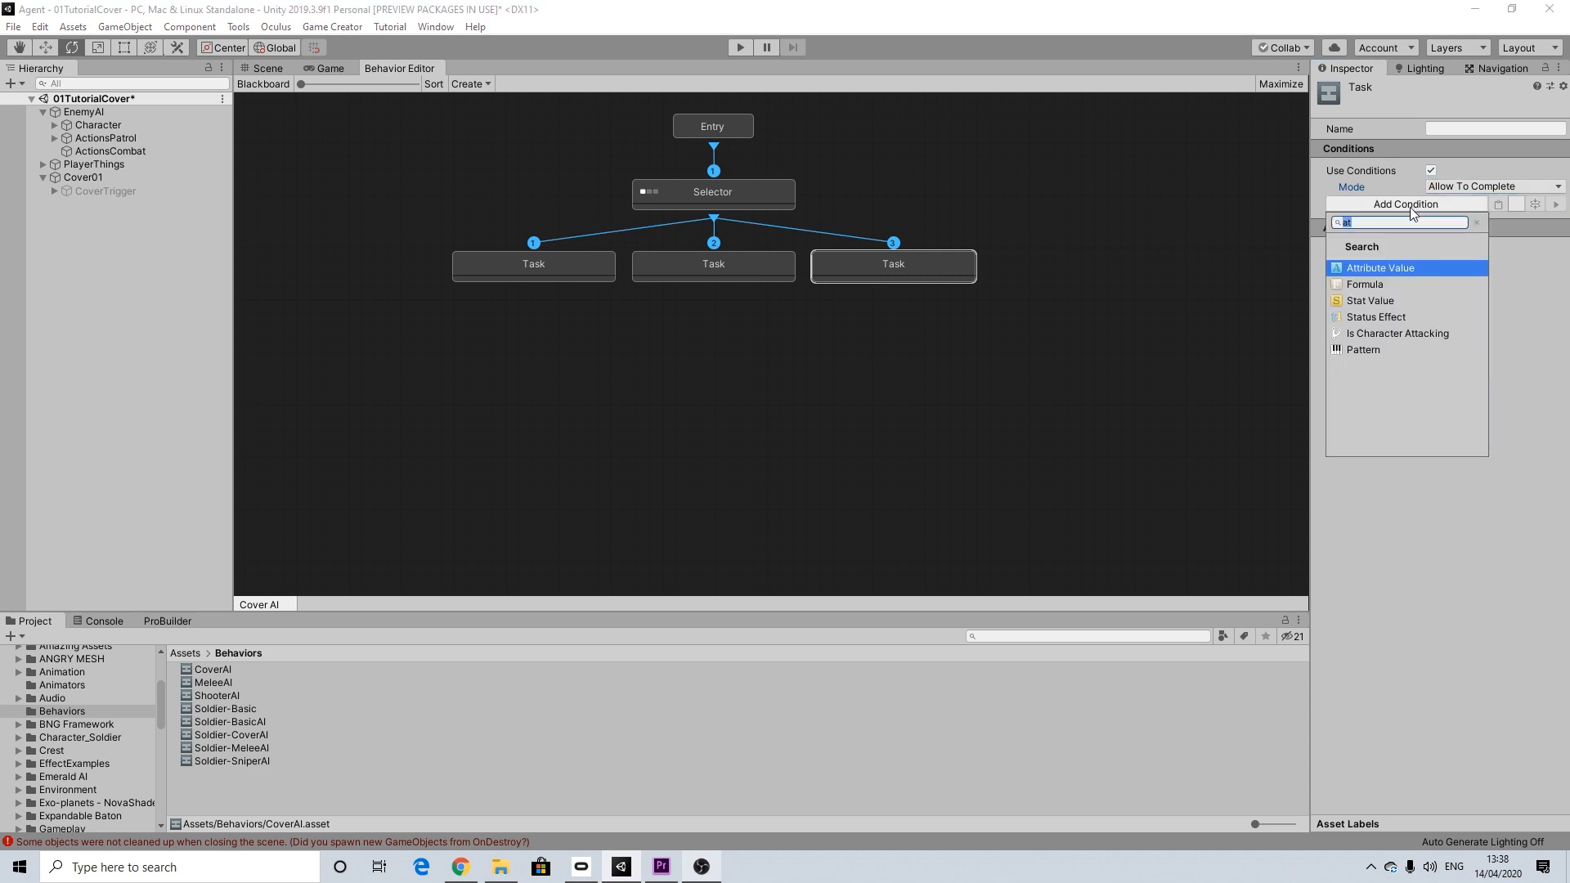
text(see)
click(1367, 262)
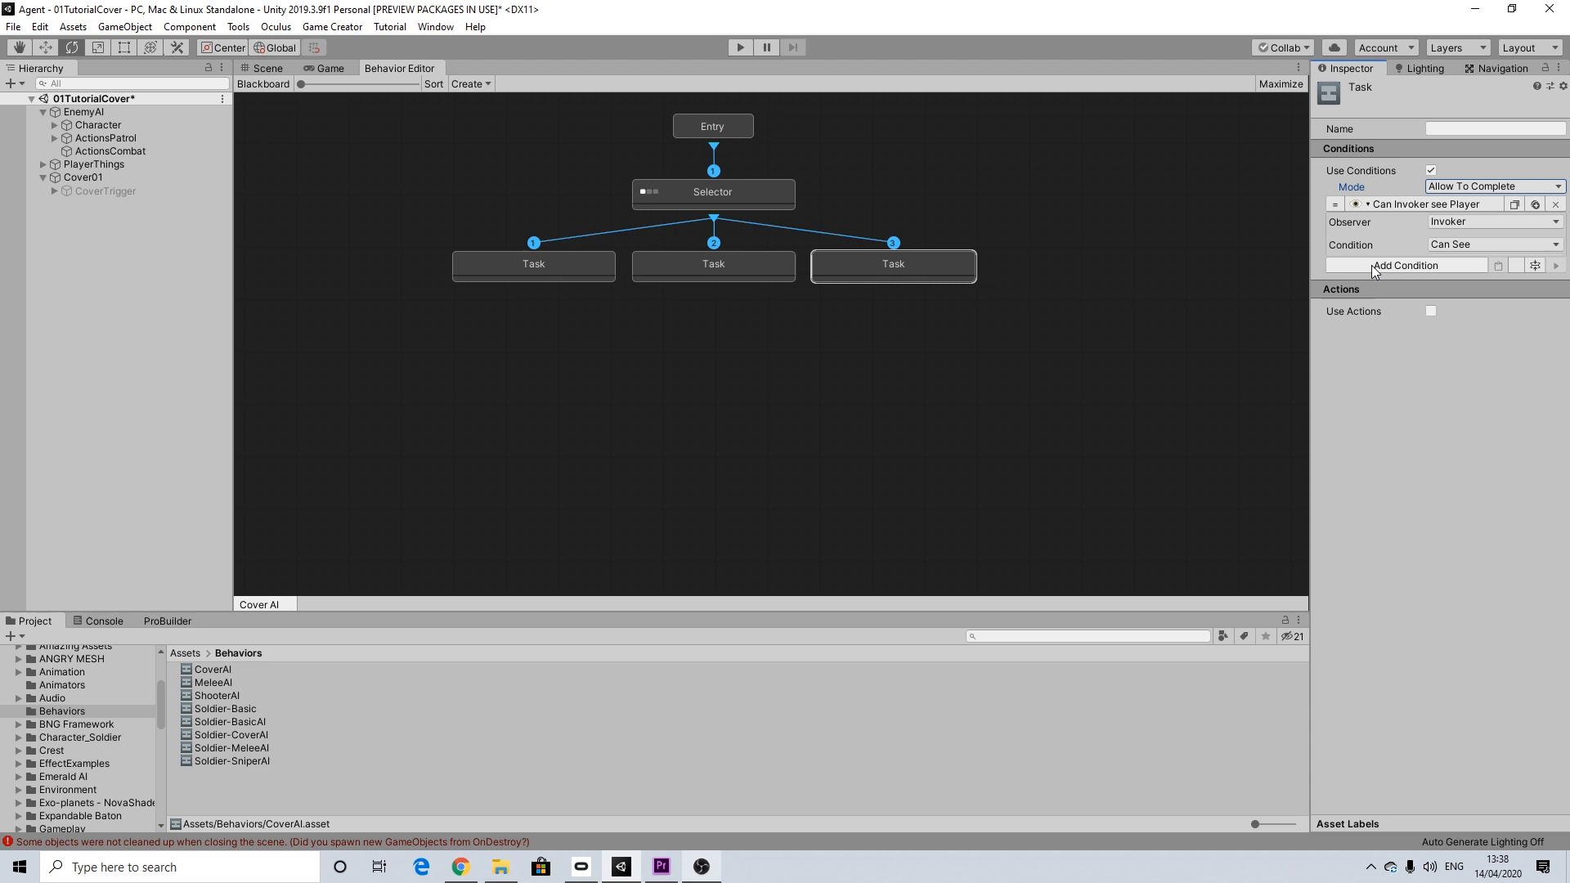
click(1452, 224)
click(1455, 239)
click(1454, 244)
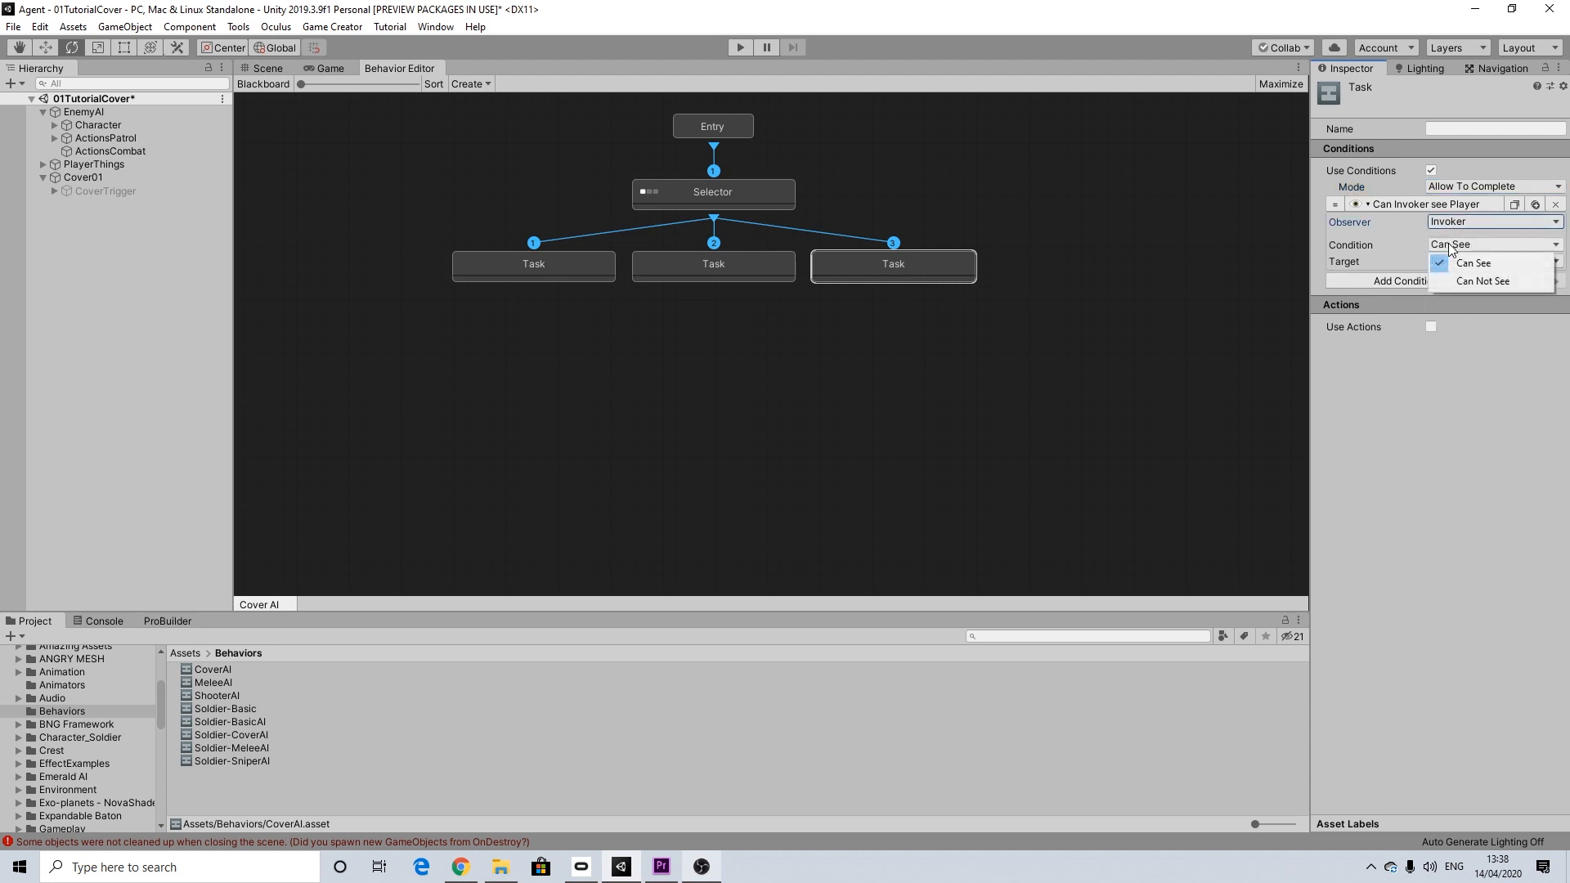
click(1453, 282)
Step: Enable actions on the third Task and add a character Change Property action
click(1430, 327)
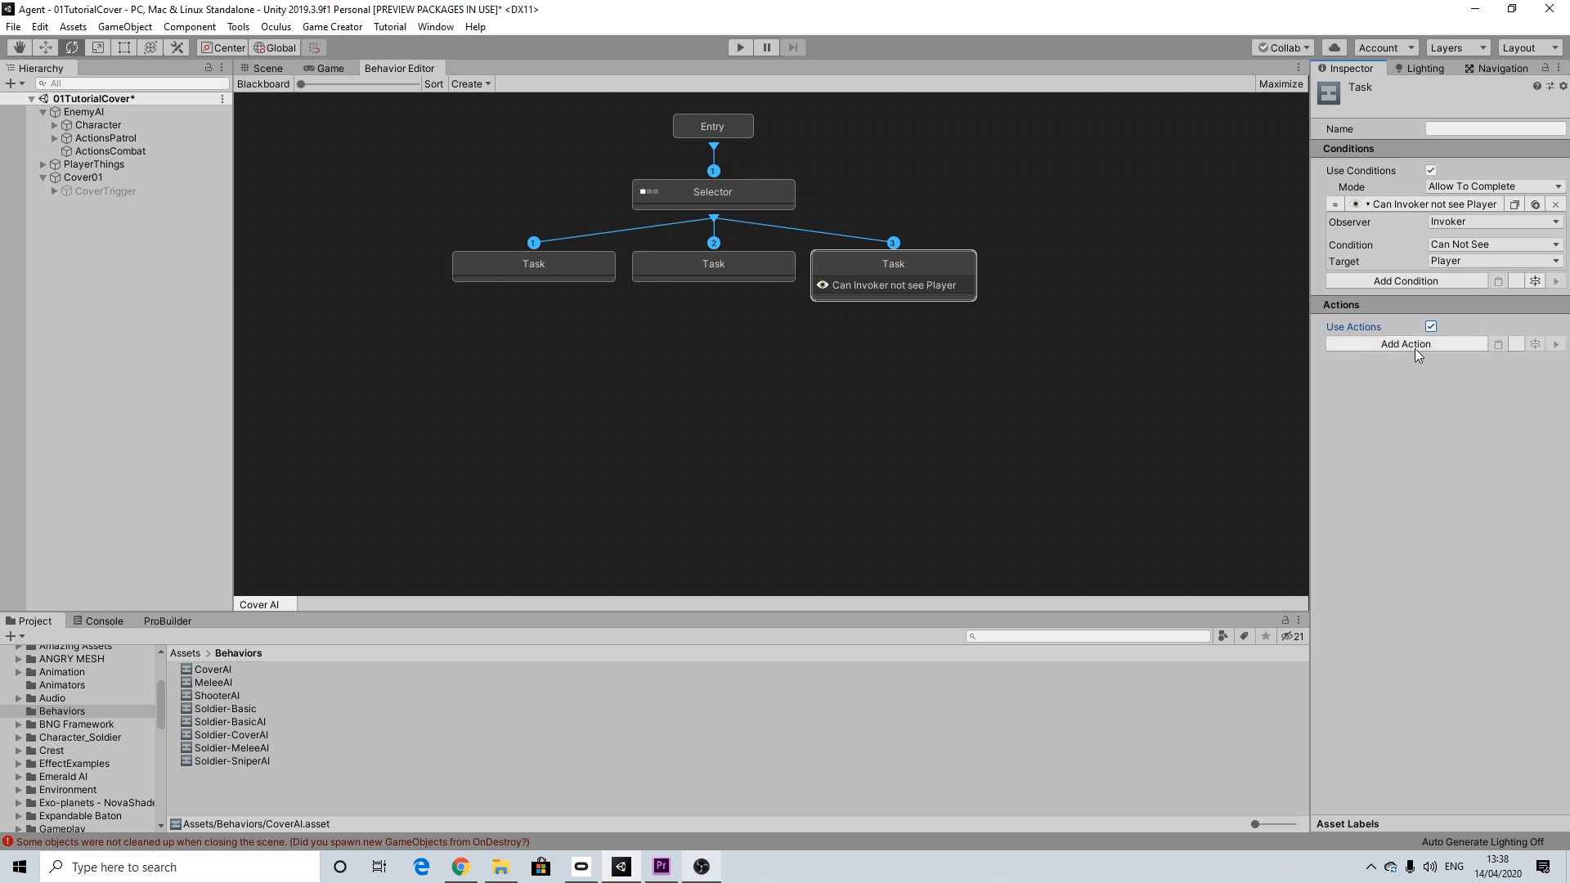
click(1418, 345)
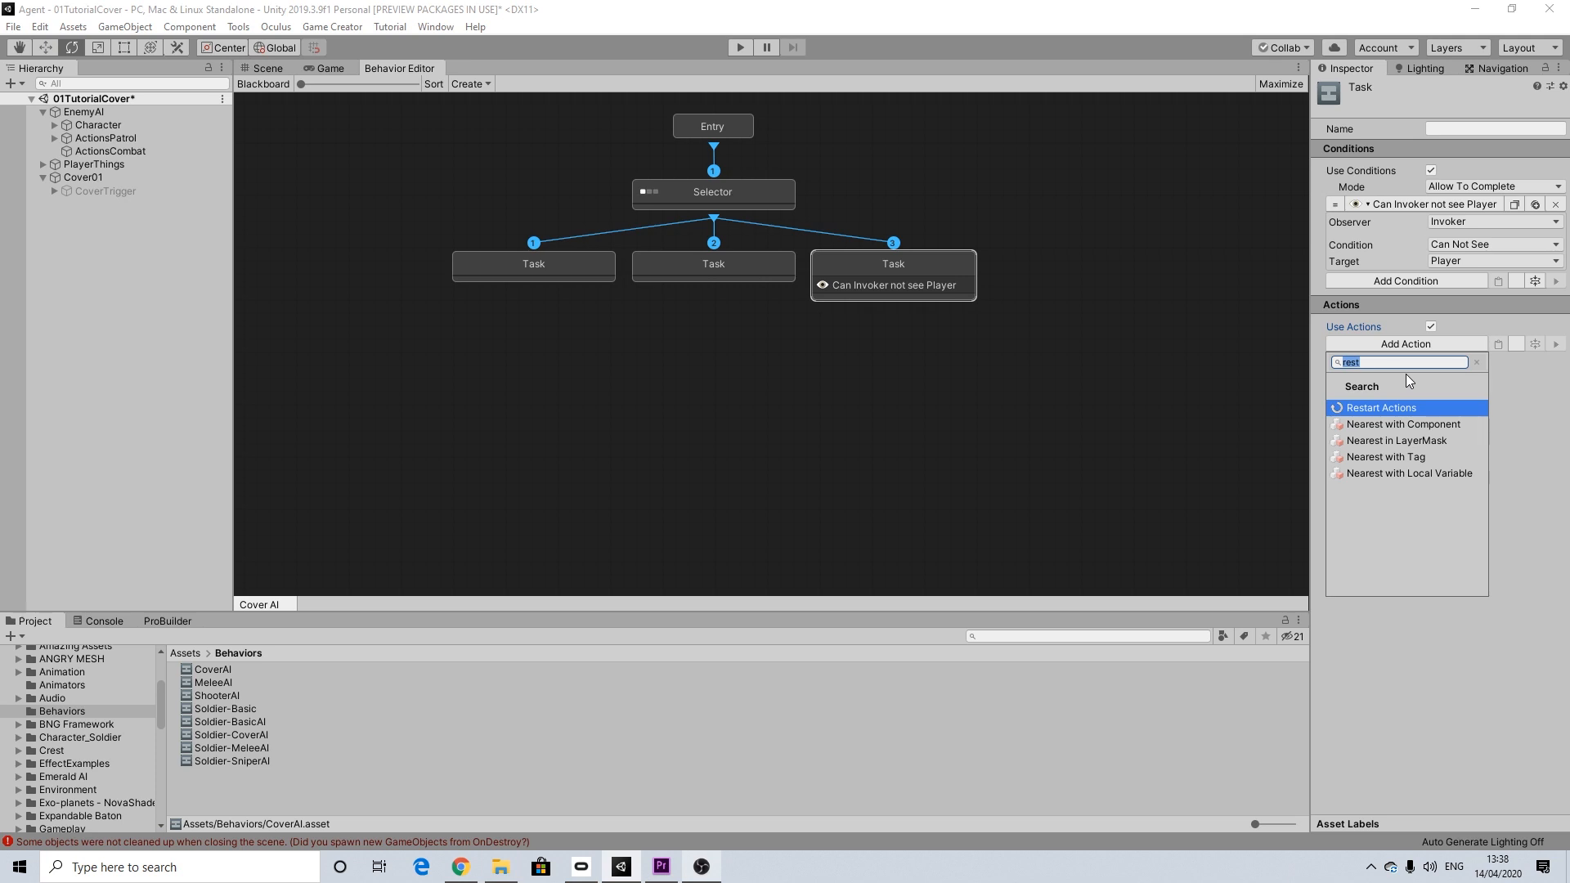
click(1475, 362)
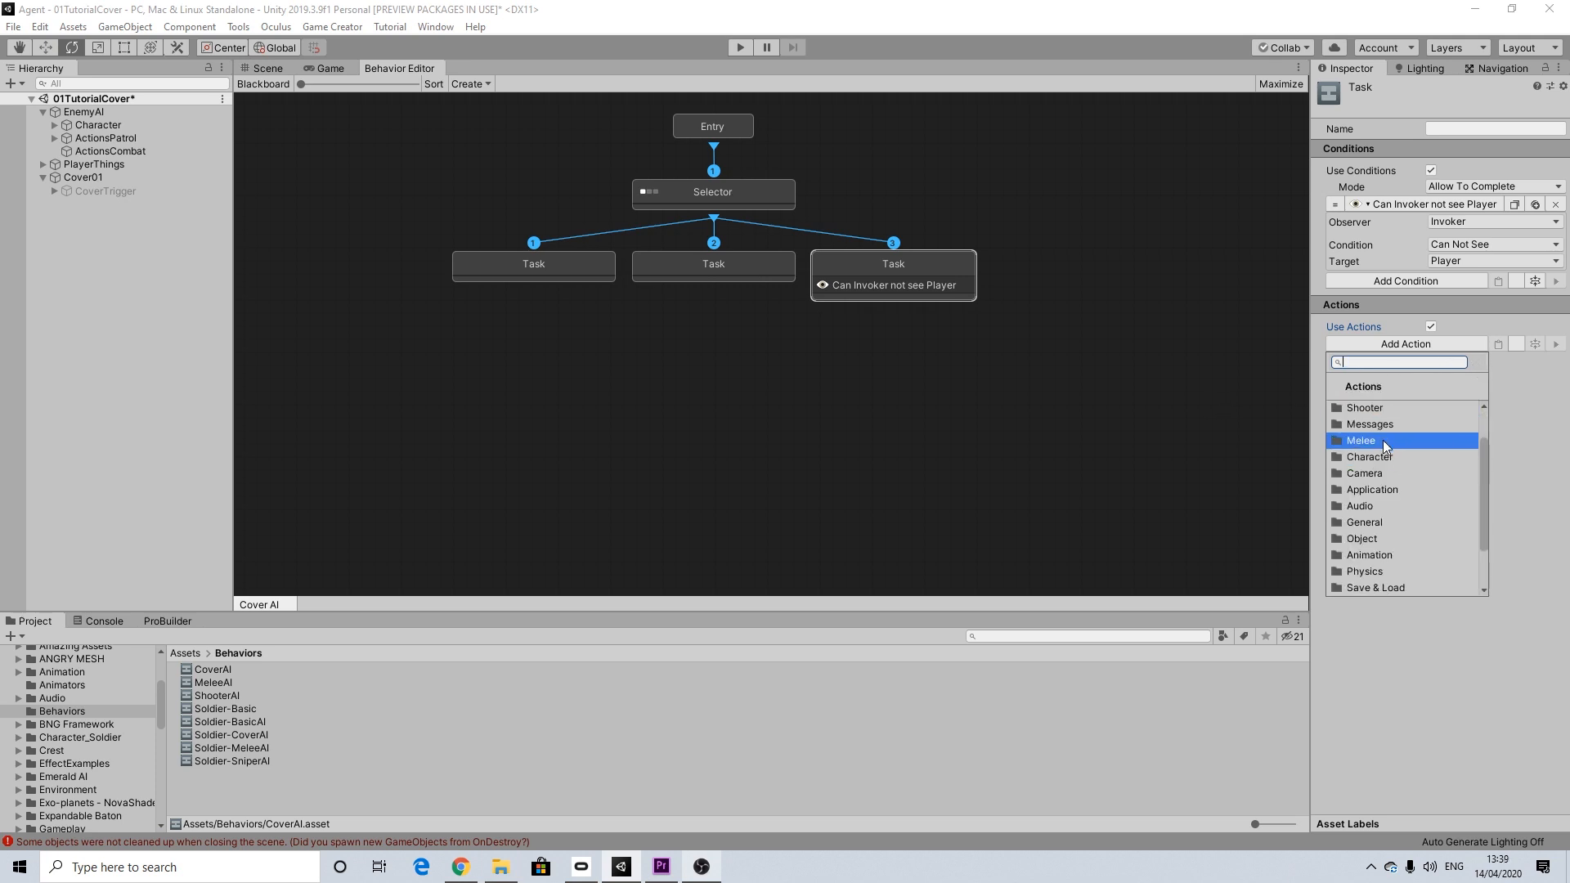
click(1365, 455)
scroll(1390, 478, down, 2)
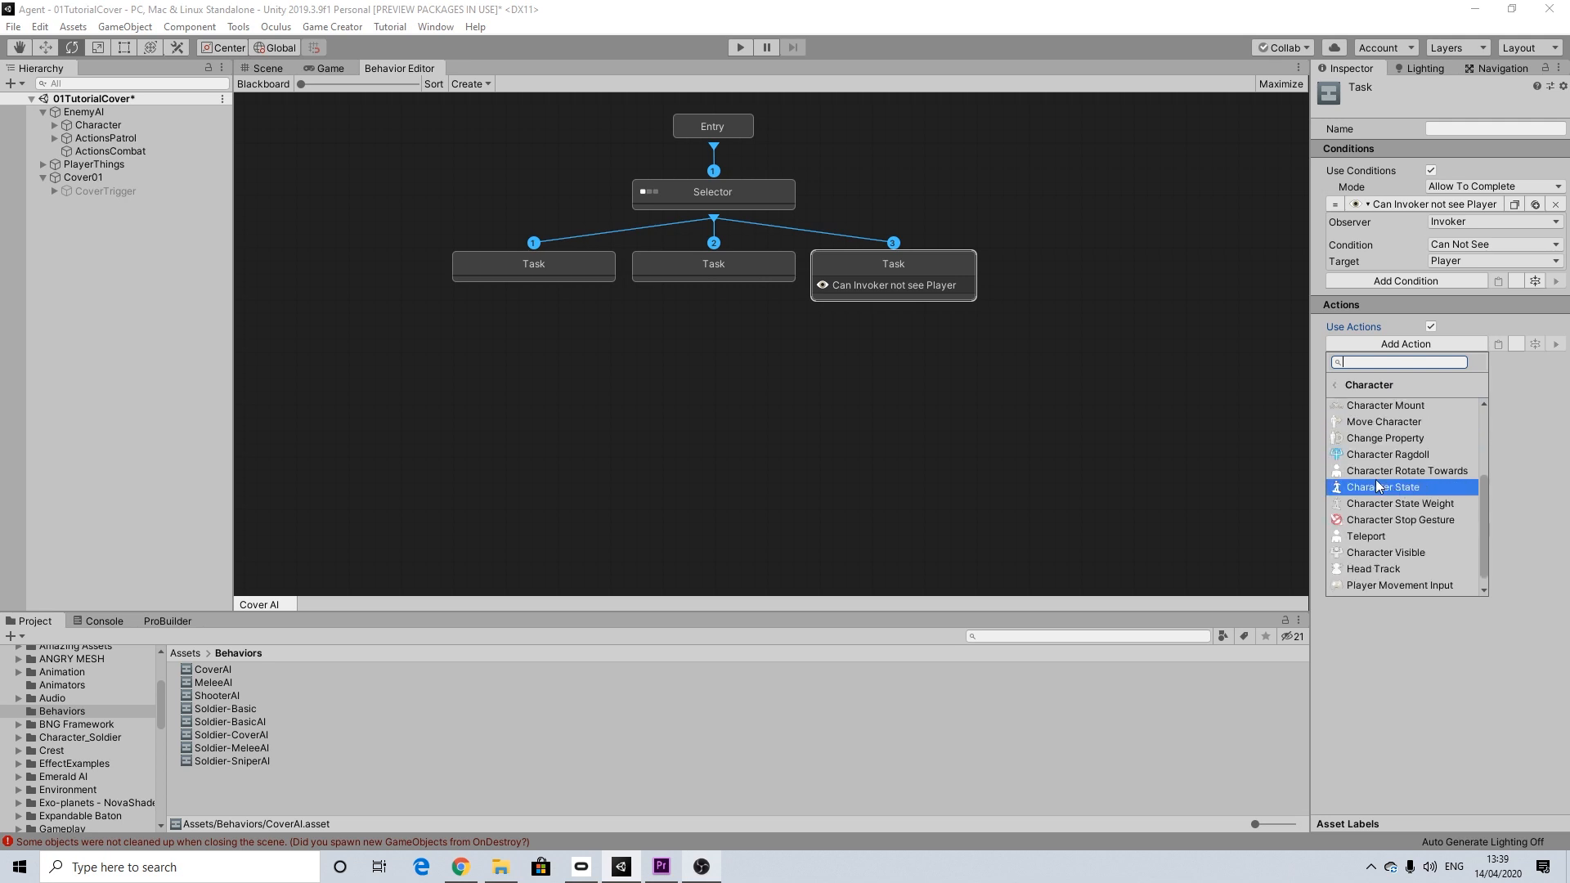
click(1377, 440)
Step: Set the Change Property action to target Invoker and change Can Run with its value turned off
click(1431, 415)
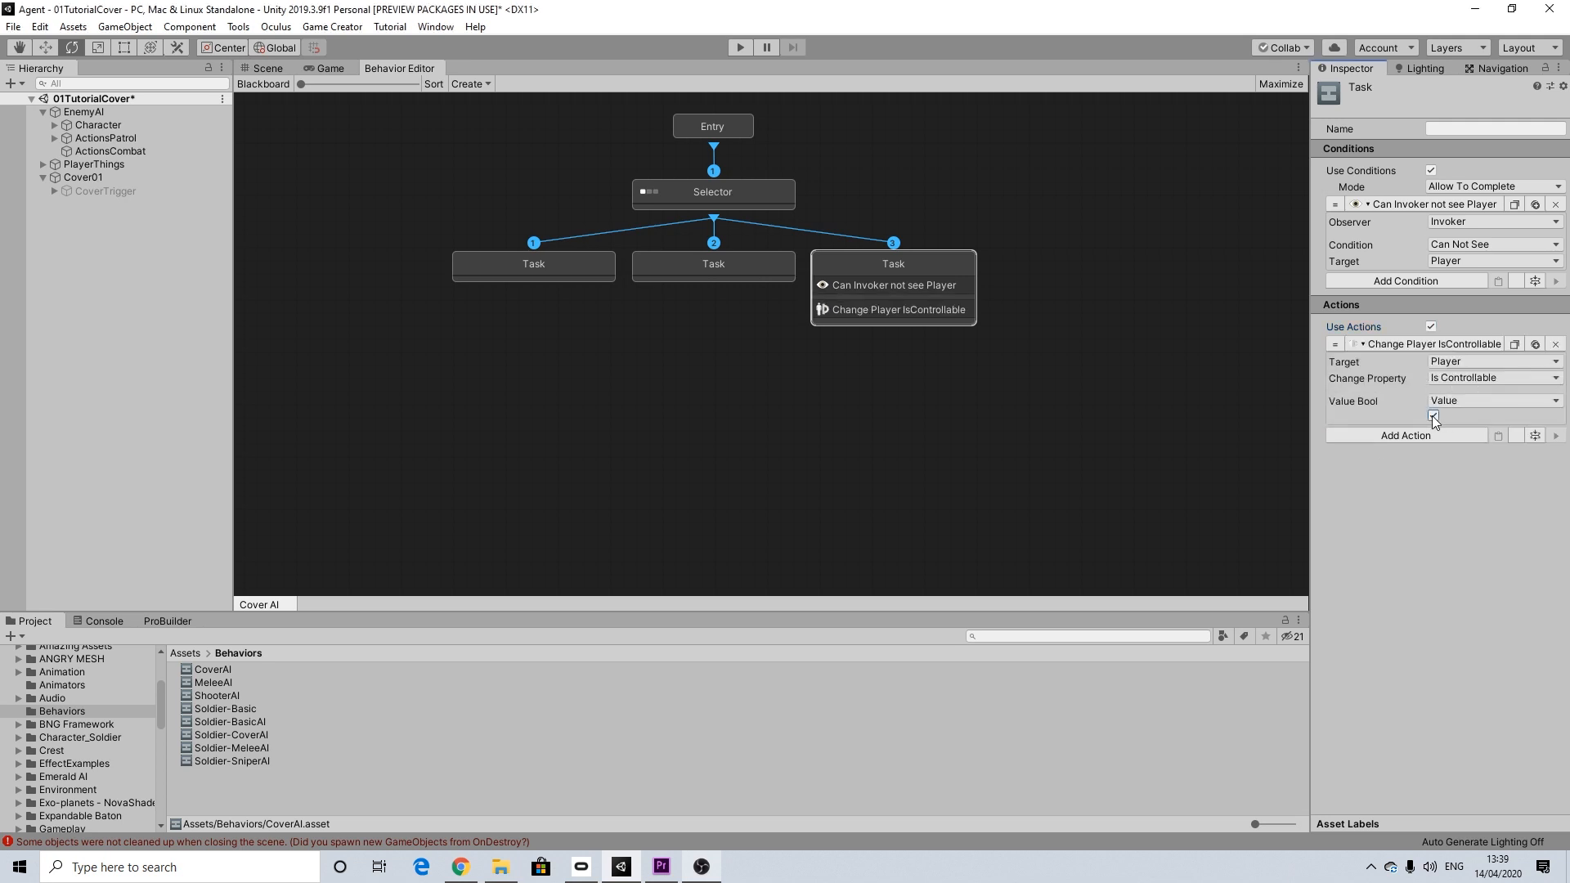
click(1455, 363)
click(1459, 396)
click(1460, 379)
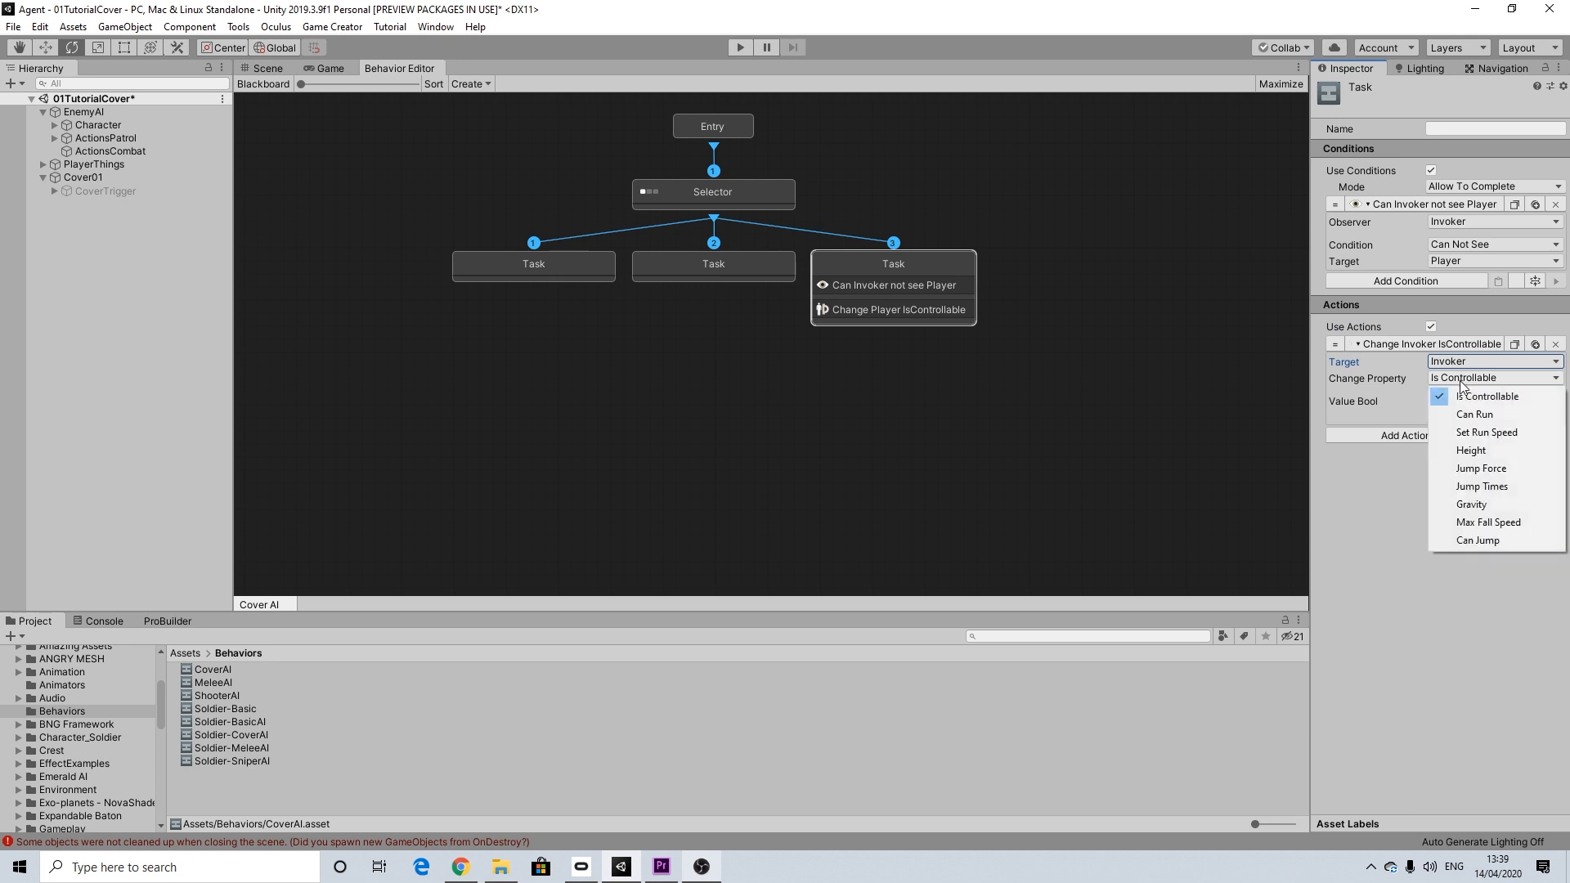
click(1474, 415)
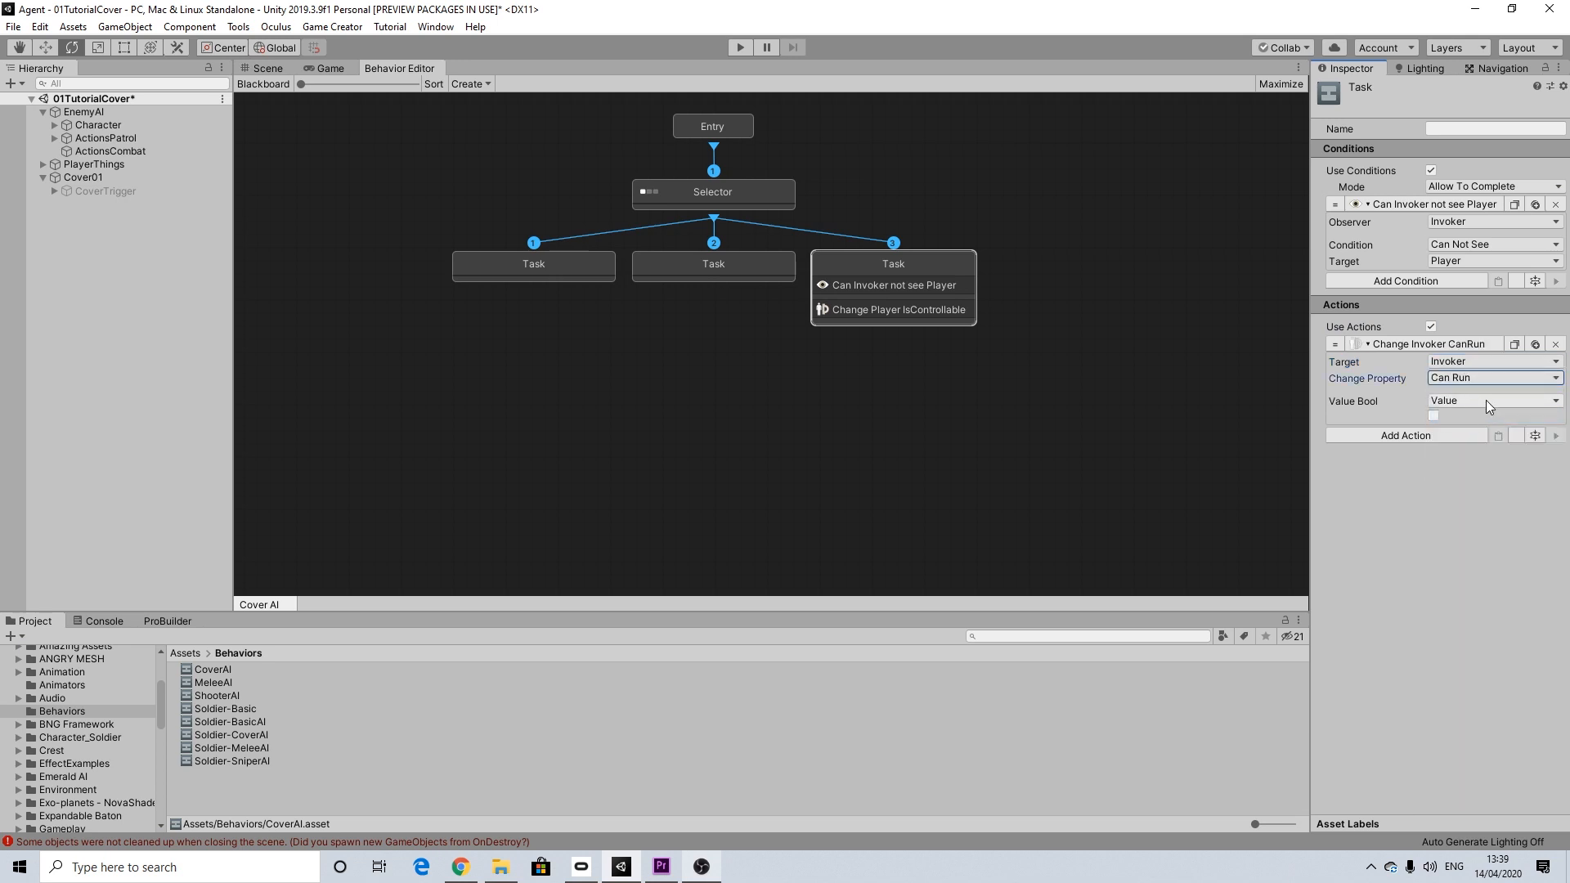
Step: Add a Give Ammo action to the third Task with an amount of 50
click(1400, 435)
text(ammo)
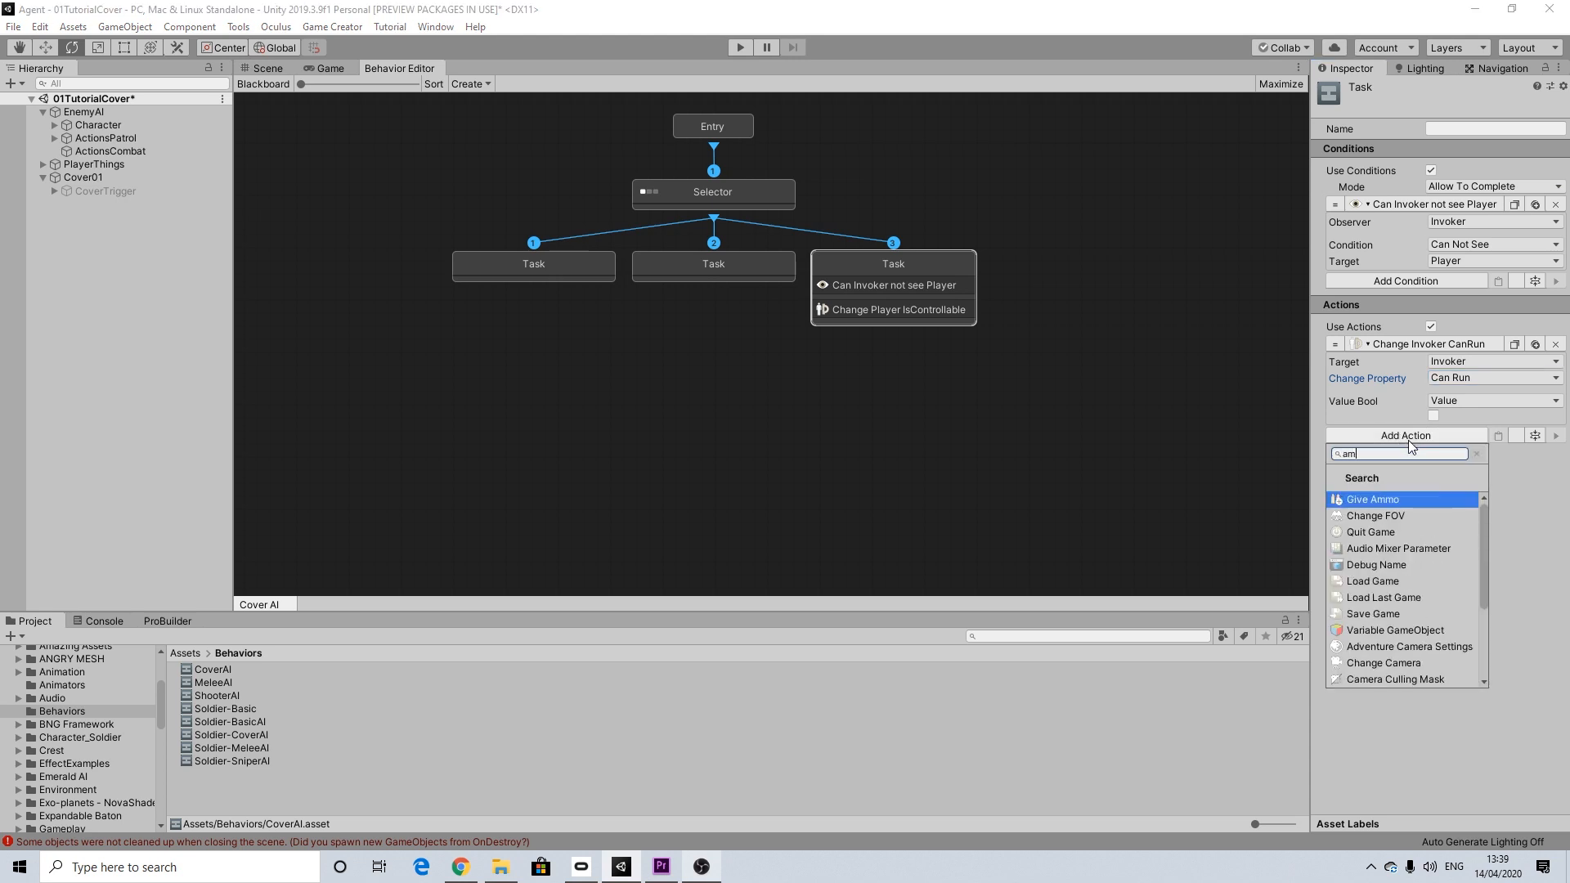
click(1398, 499)
click(1357, 523)
text(5)
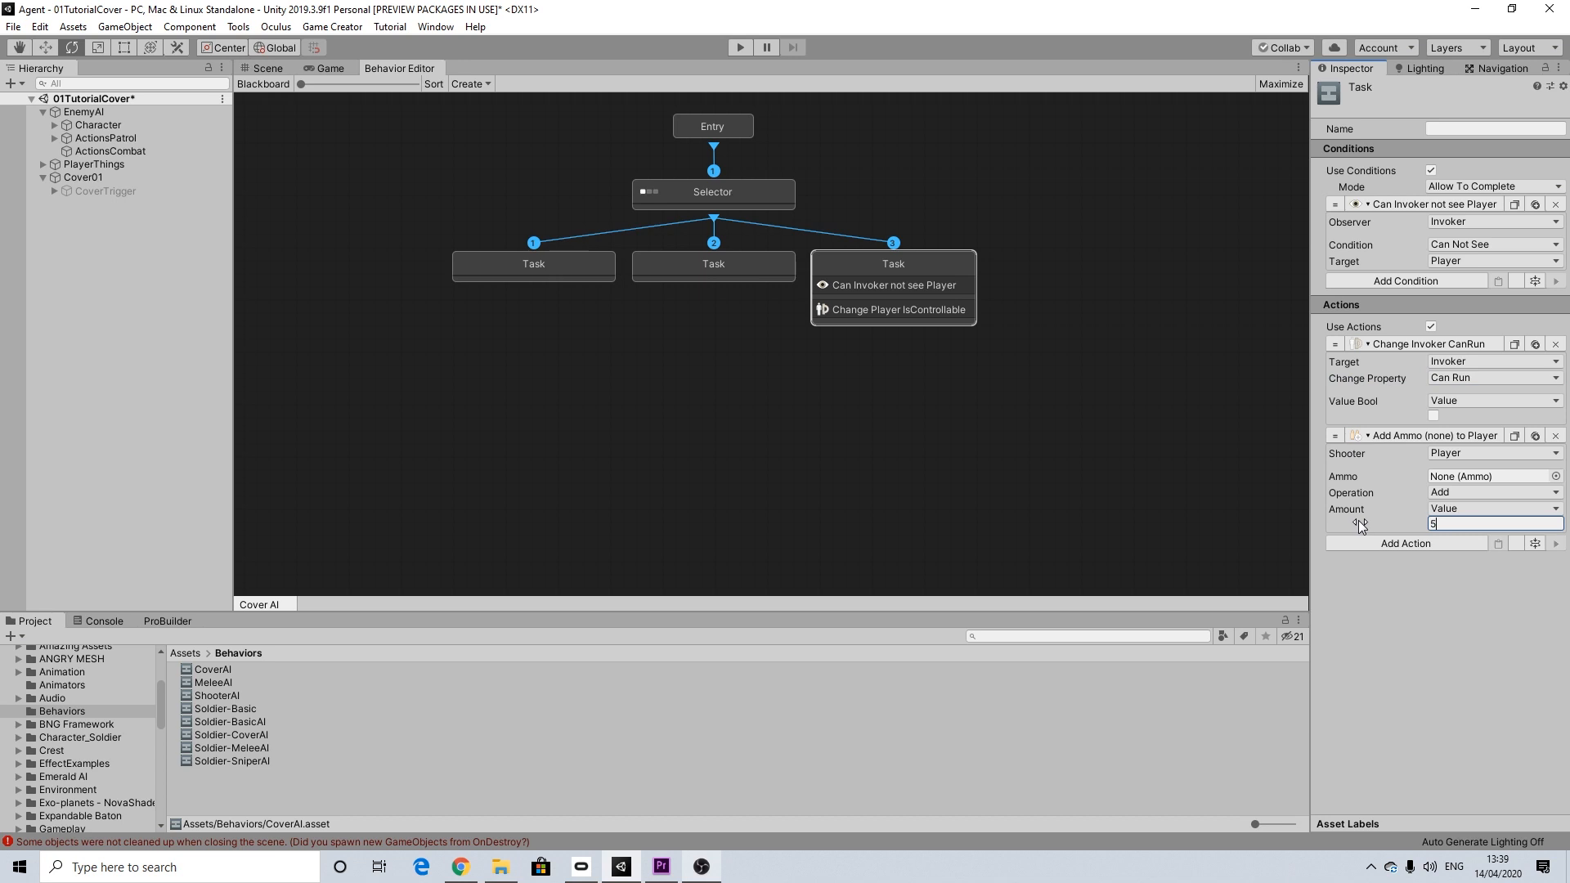
text(0)
key(Return)
Step: Set the Give Ammo action's shooter to Invoker and its ammo to Bullets
click(1456, 454)
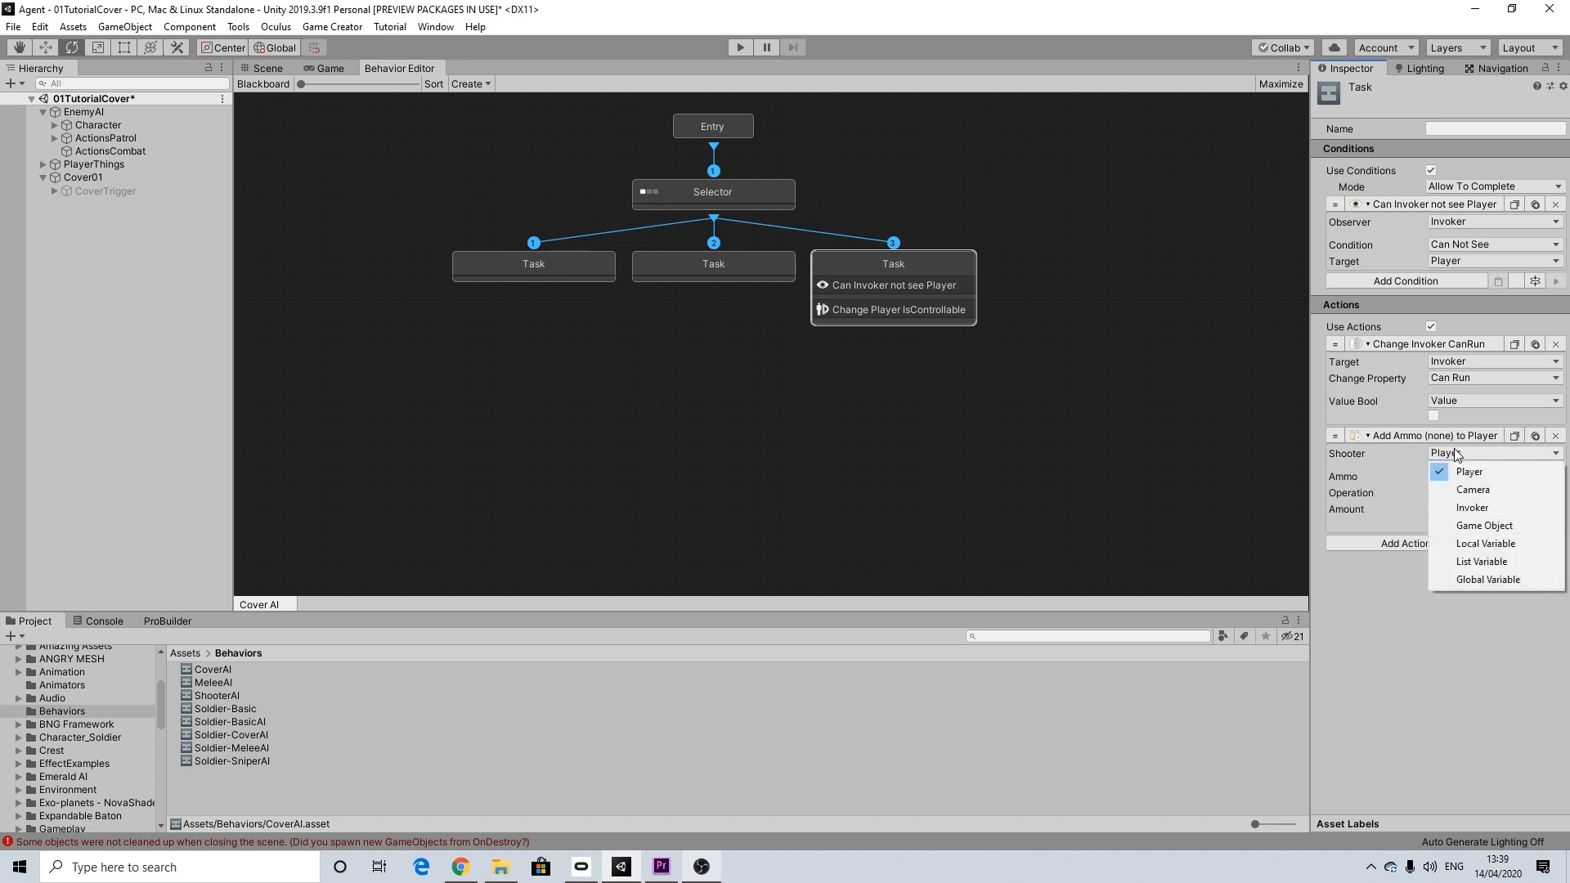
click(1459, 508)
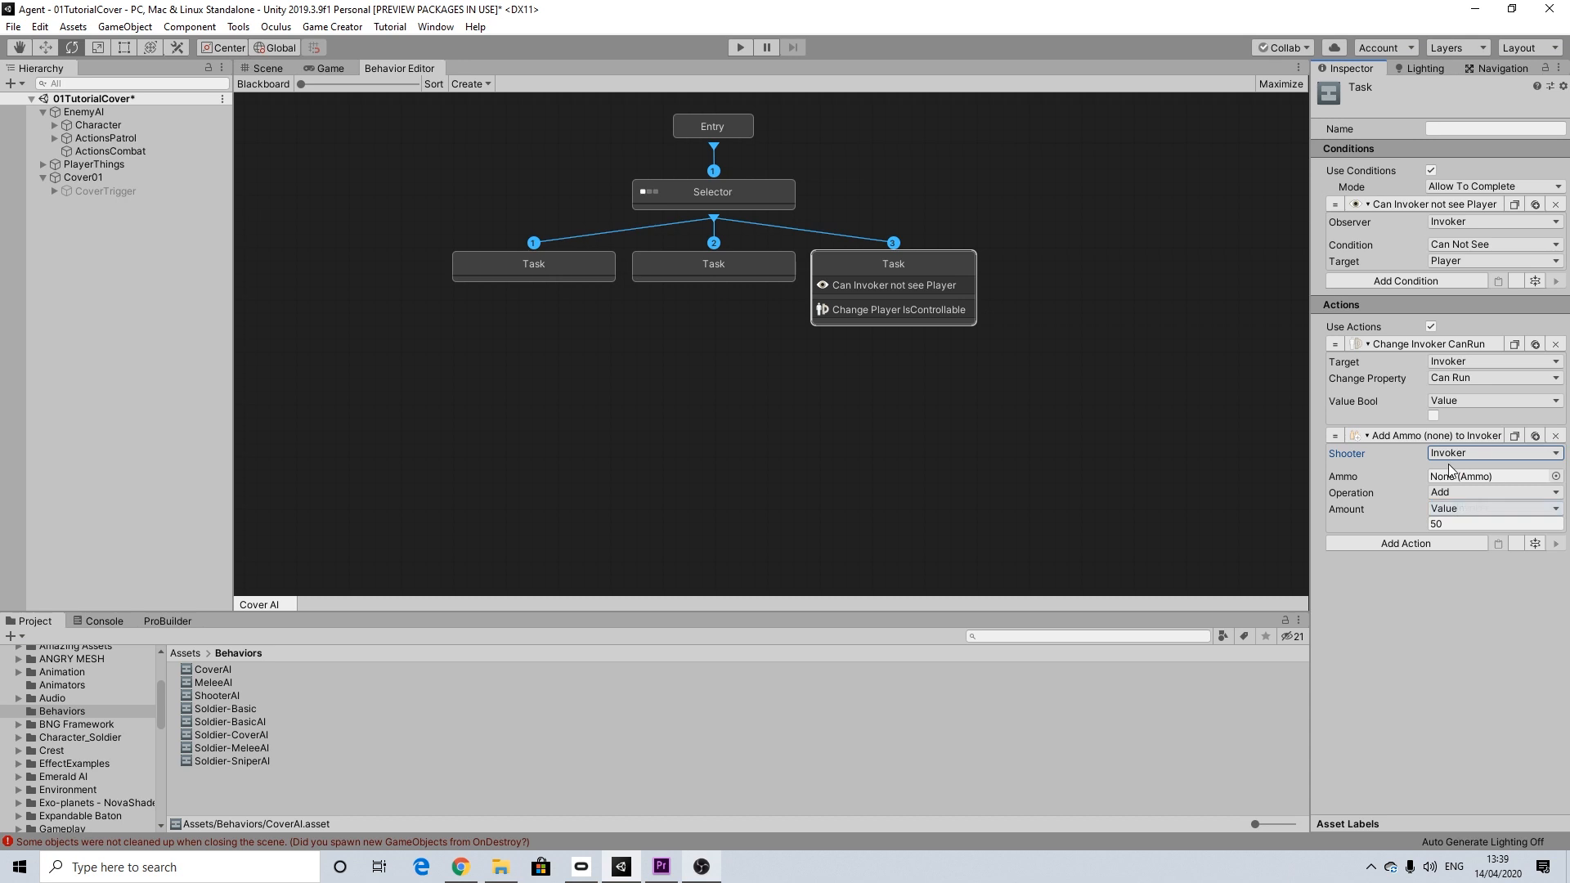
click(1555, 476)
click(687, 451)
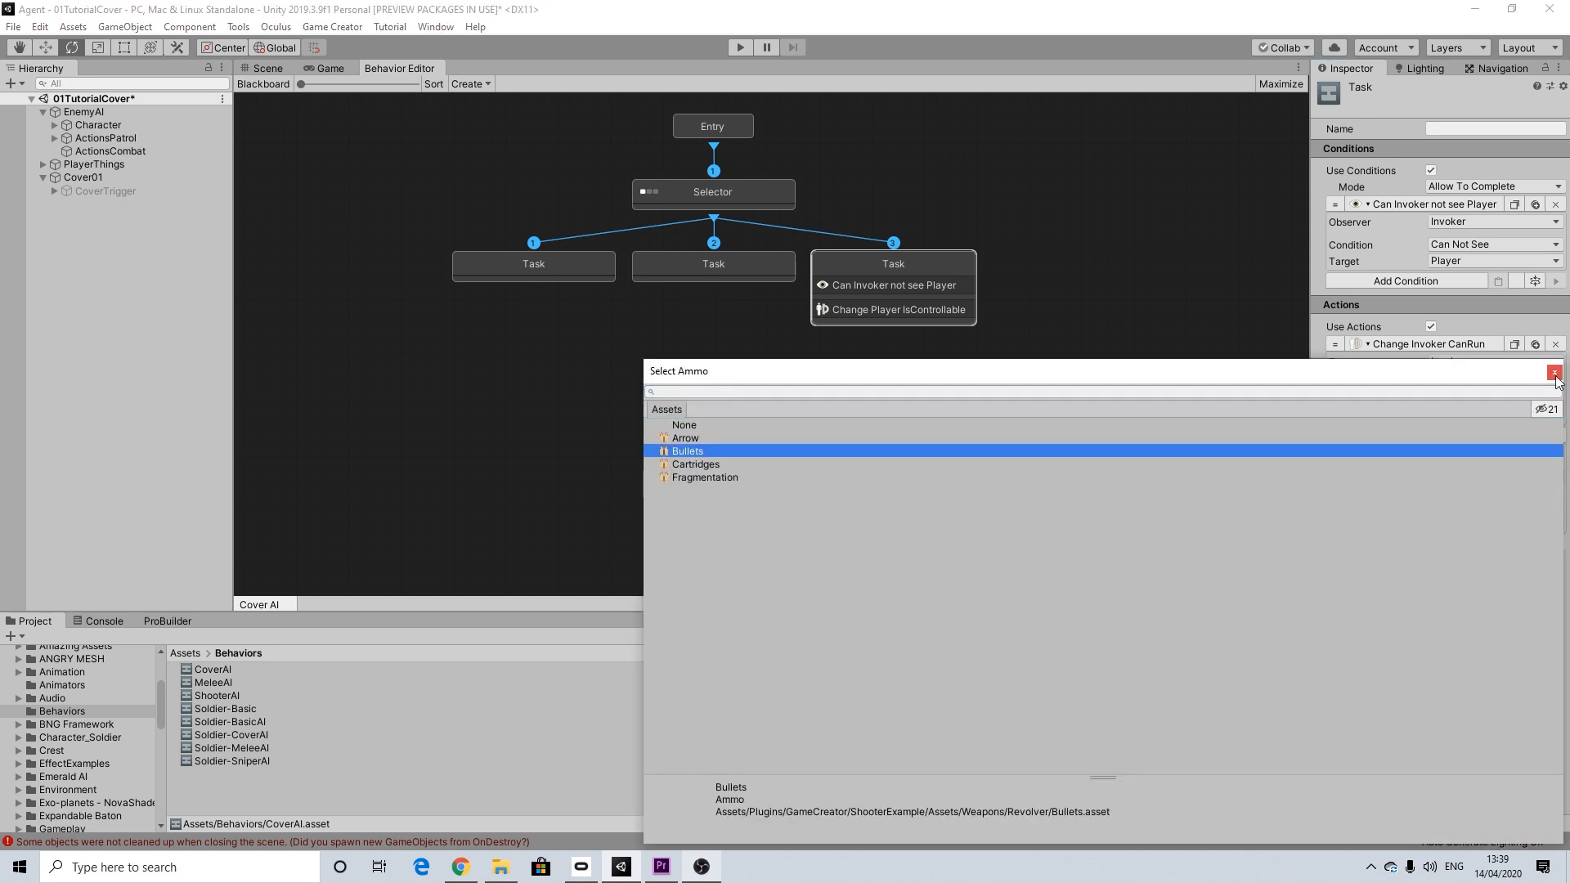
double_click(1484, 450)
Step: Add a Draw Weapon action to the third Task with Invoker as the shooter and Revolver as the weapon
click(1411, 542)
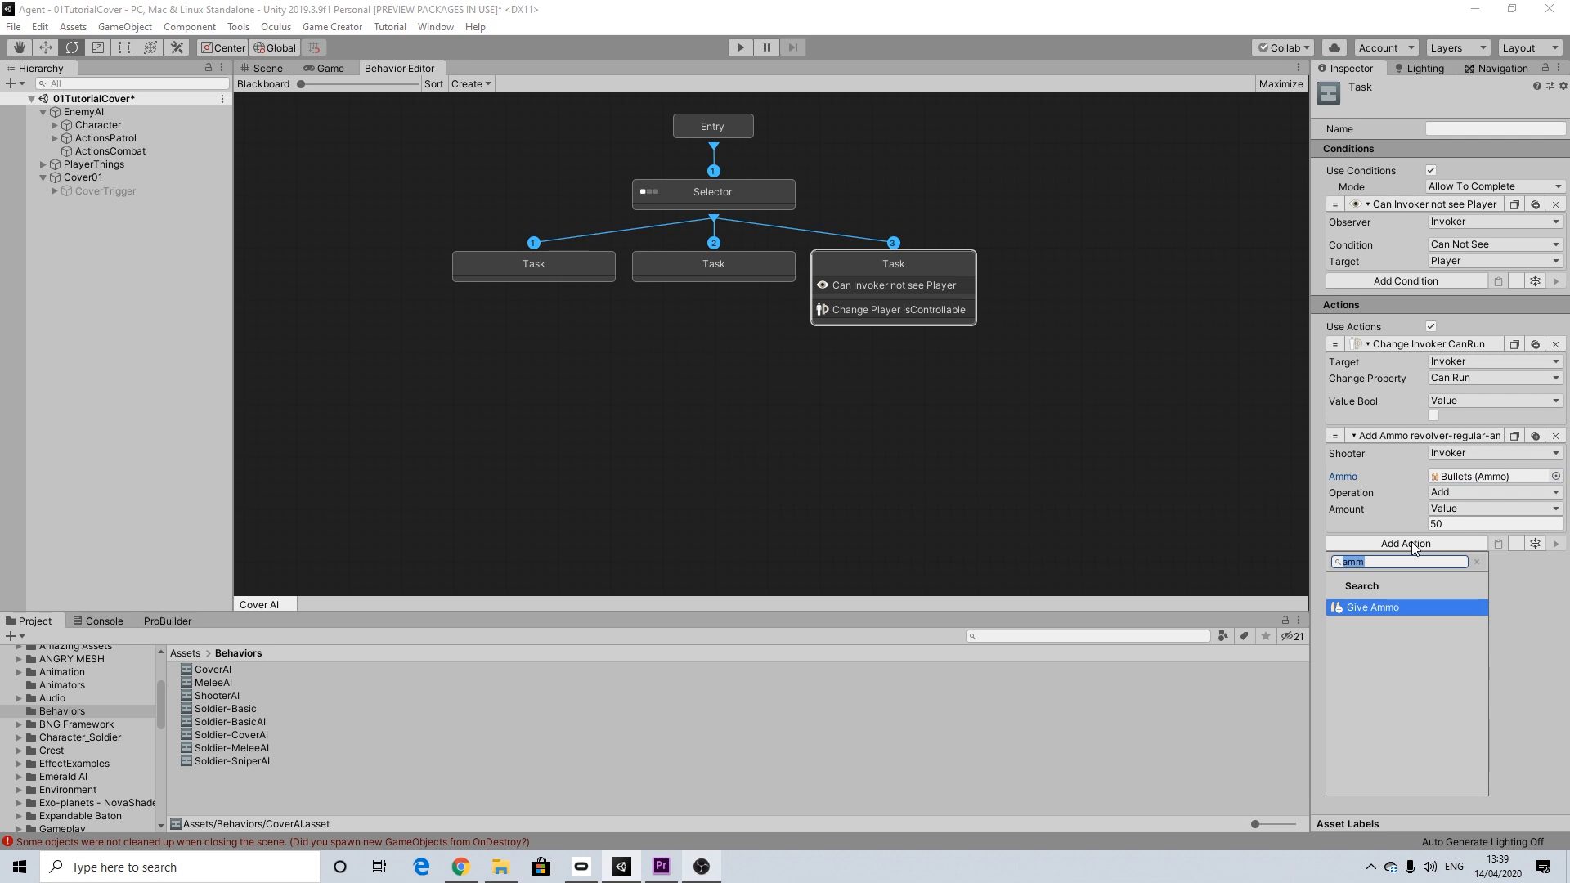
text(d)
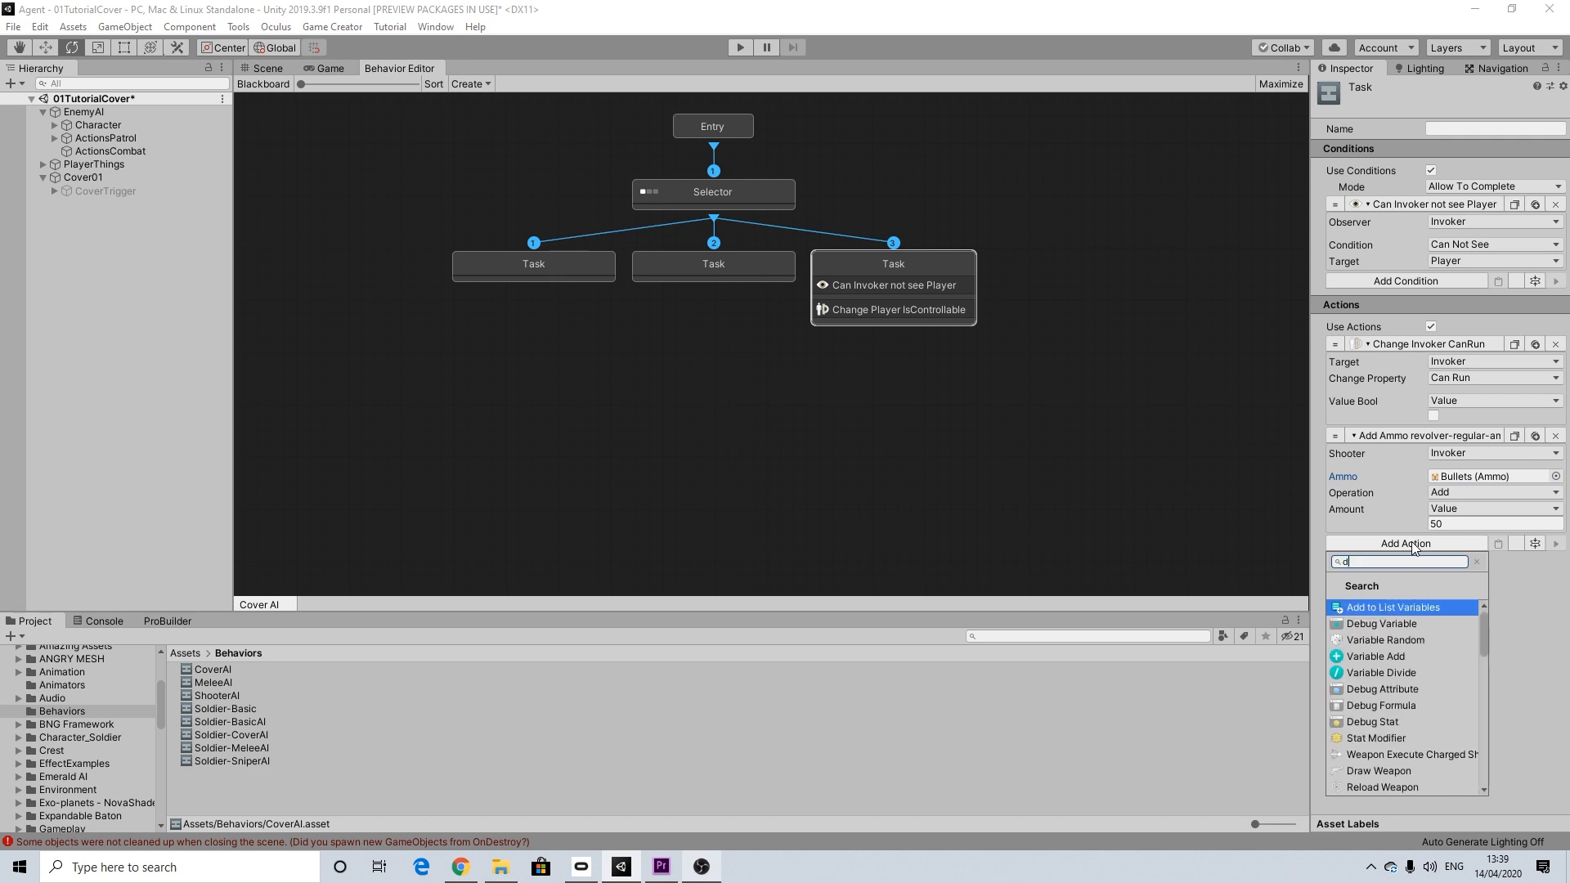
text(ra)
click(1391, 609)
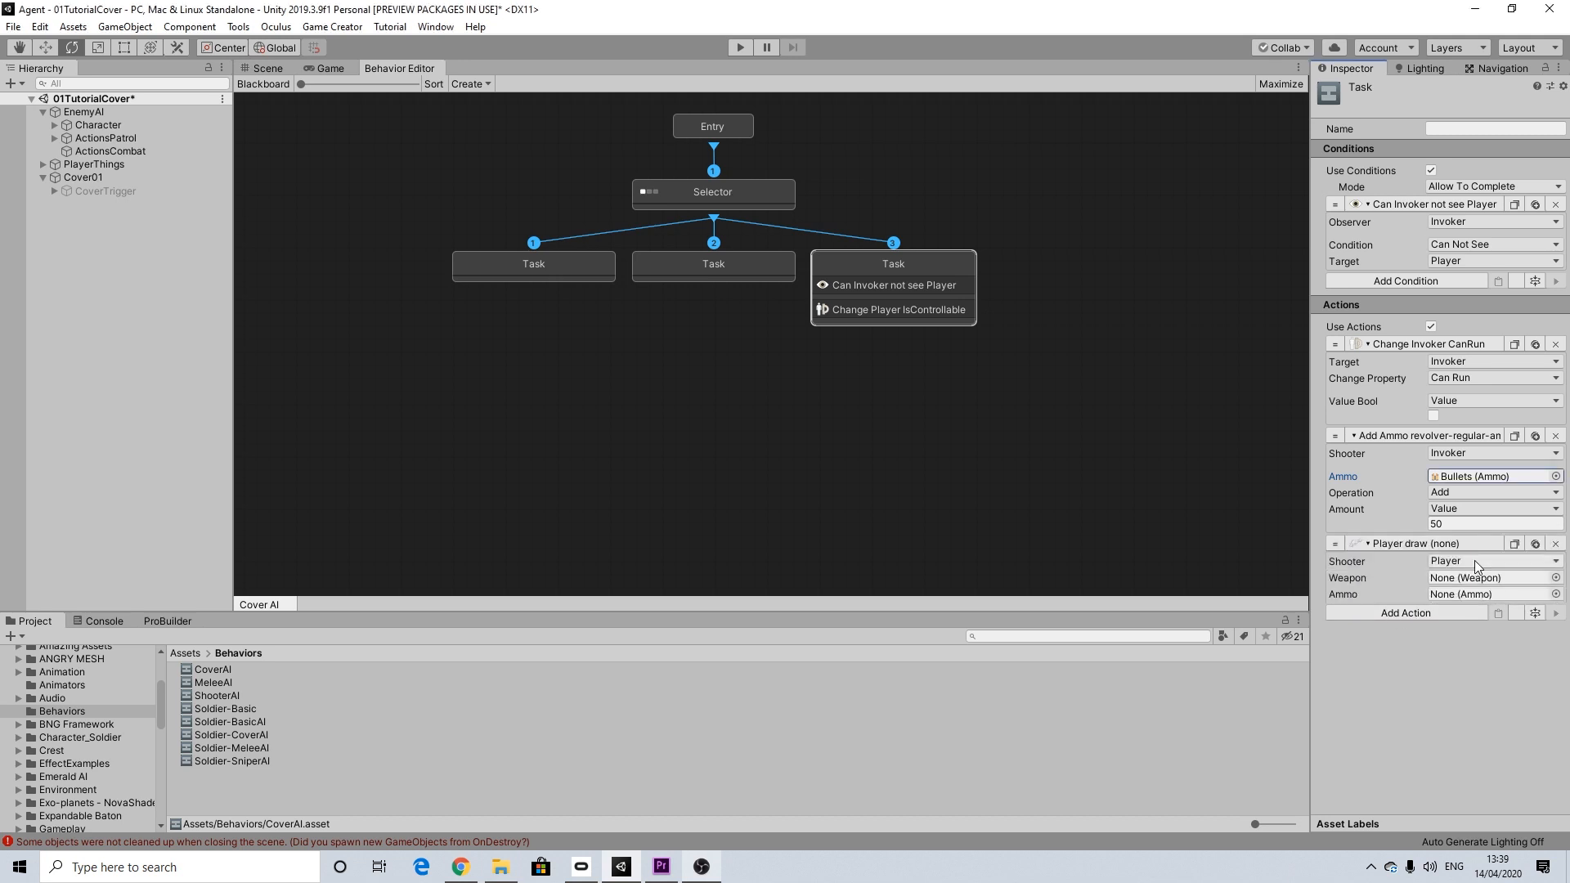
click(1518, 562)
click(1474, 597)
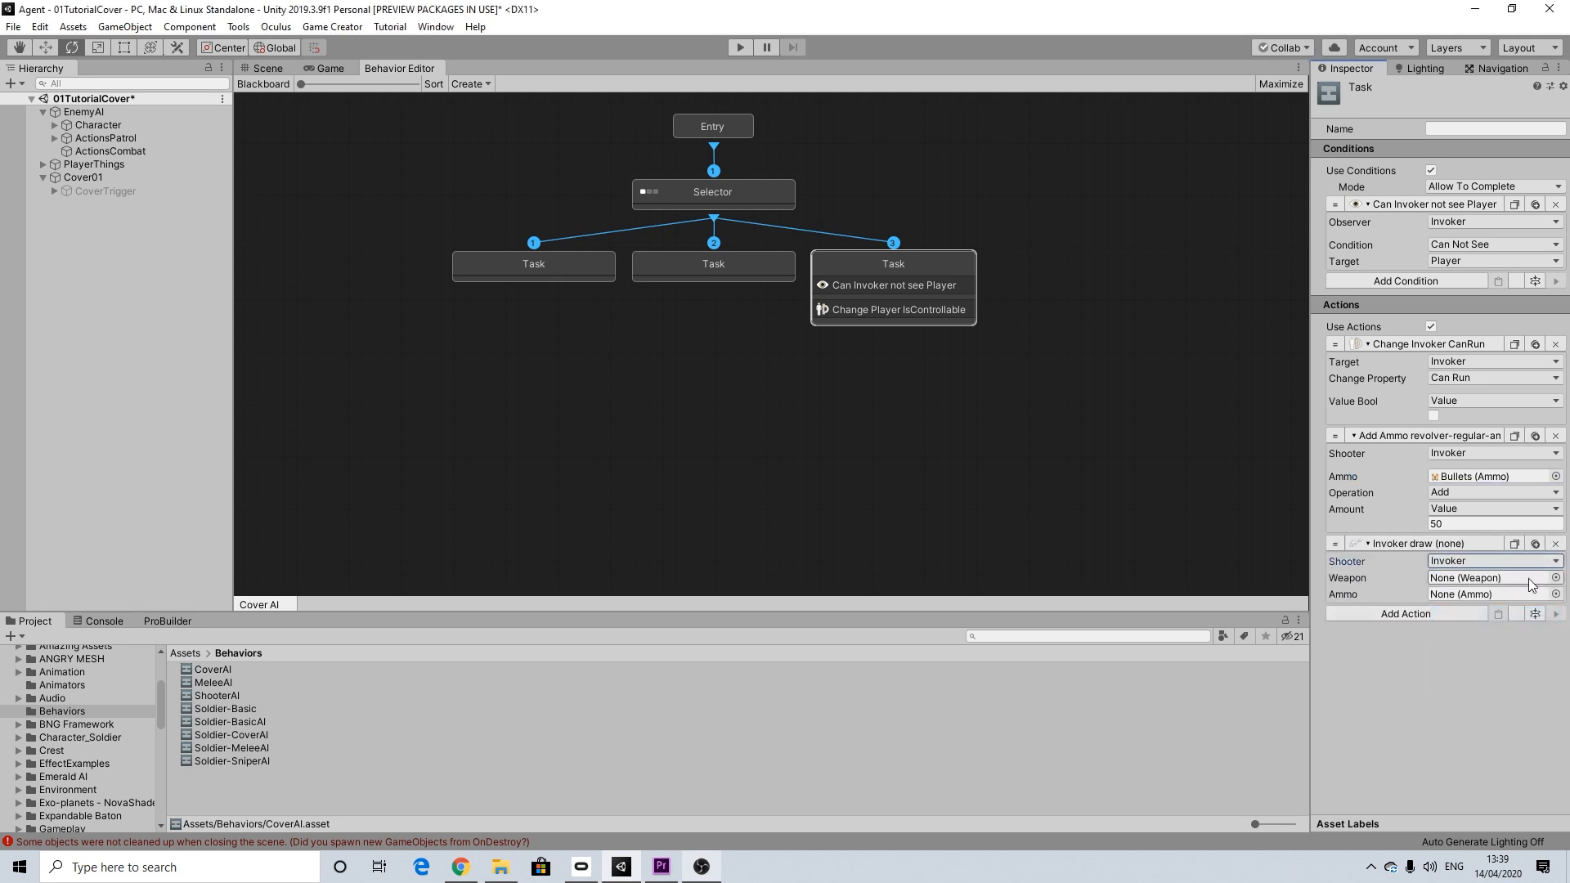
click(1556, 578)
click(692, 463)
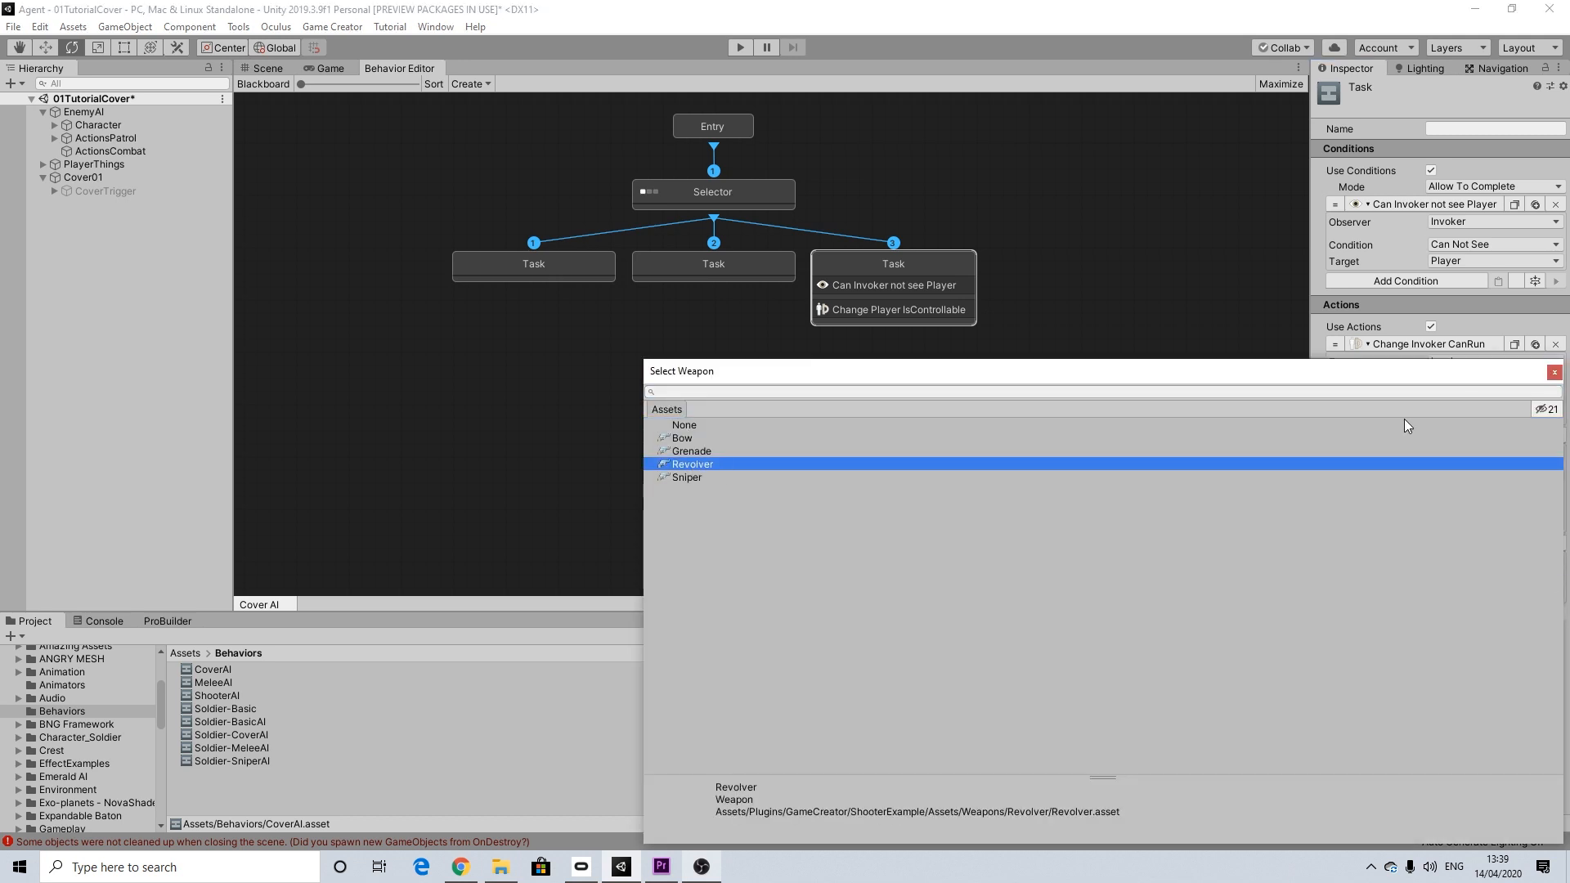
click(1554, 372)
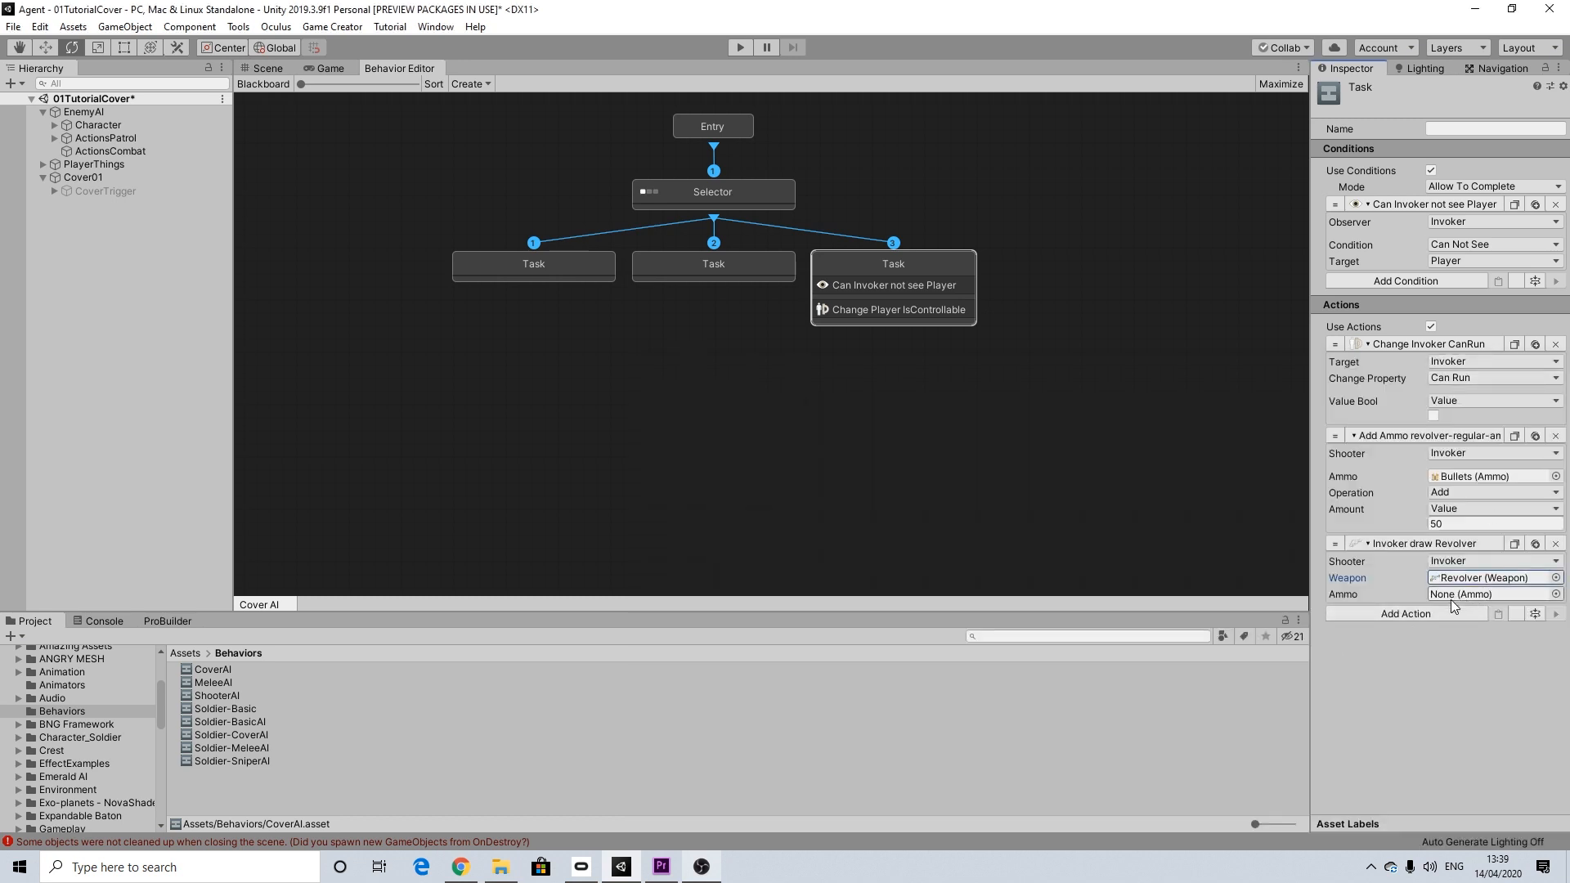
Step: Add a Wait action of 2 seconds to the end of the third Task's actions
click(1382, 614)
text(wait)
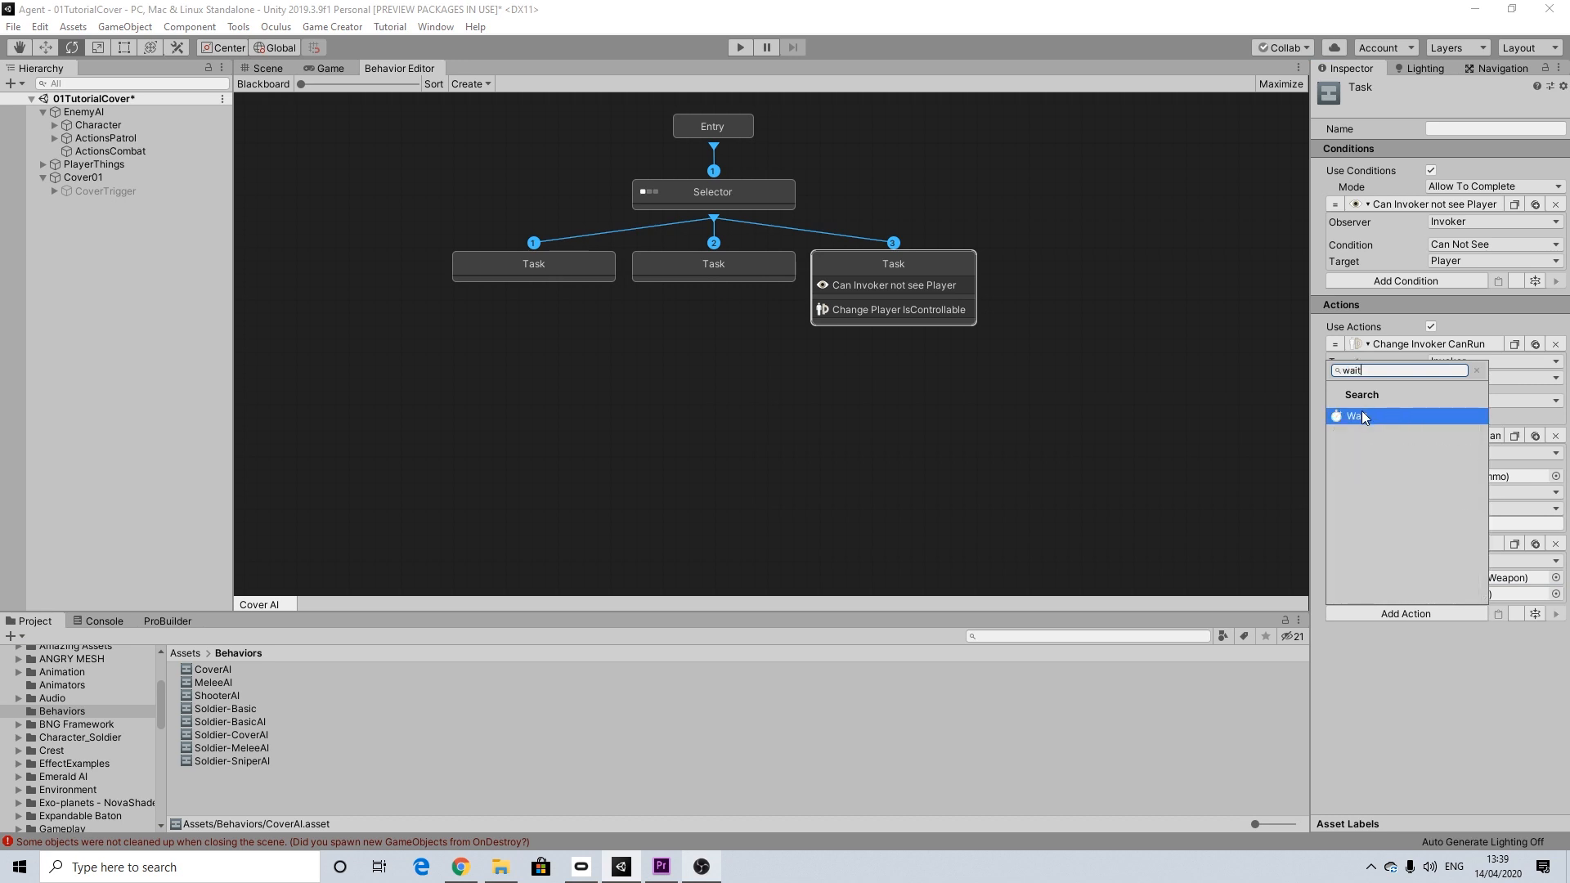
click(1360, 415)
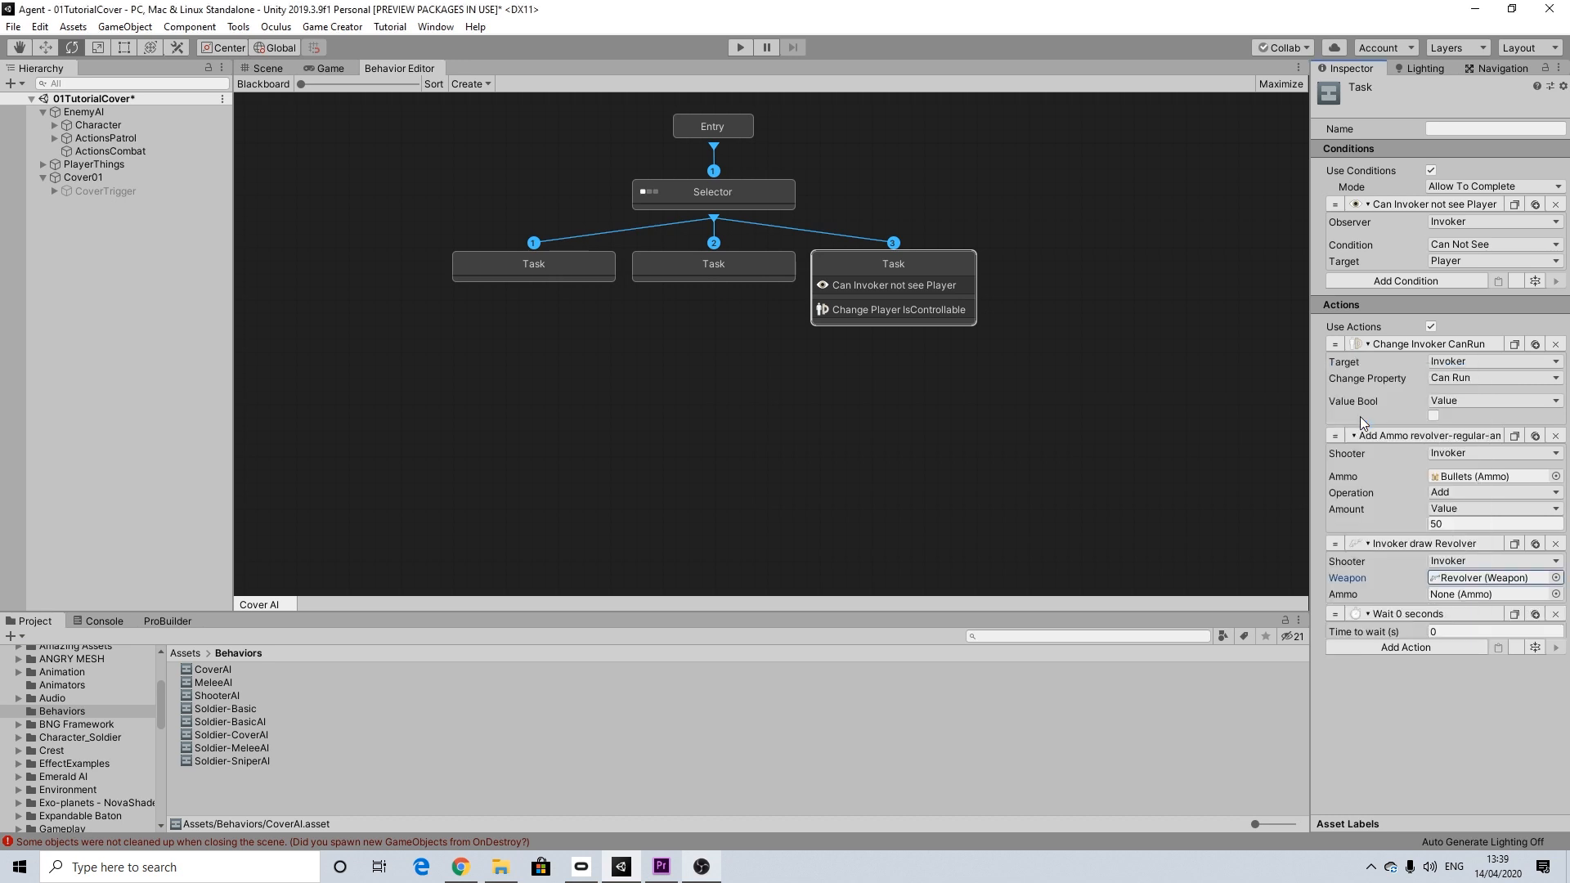
text(2)
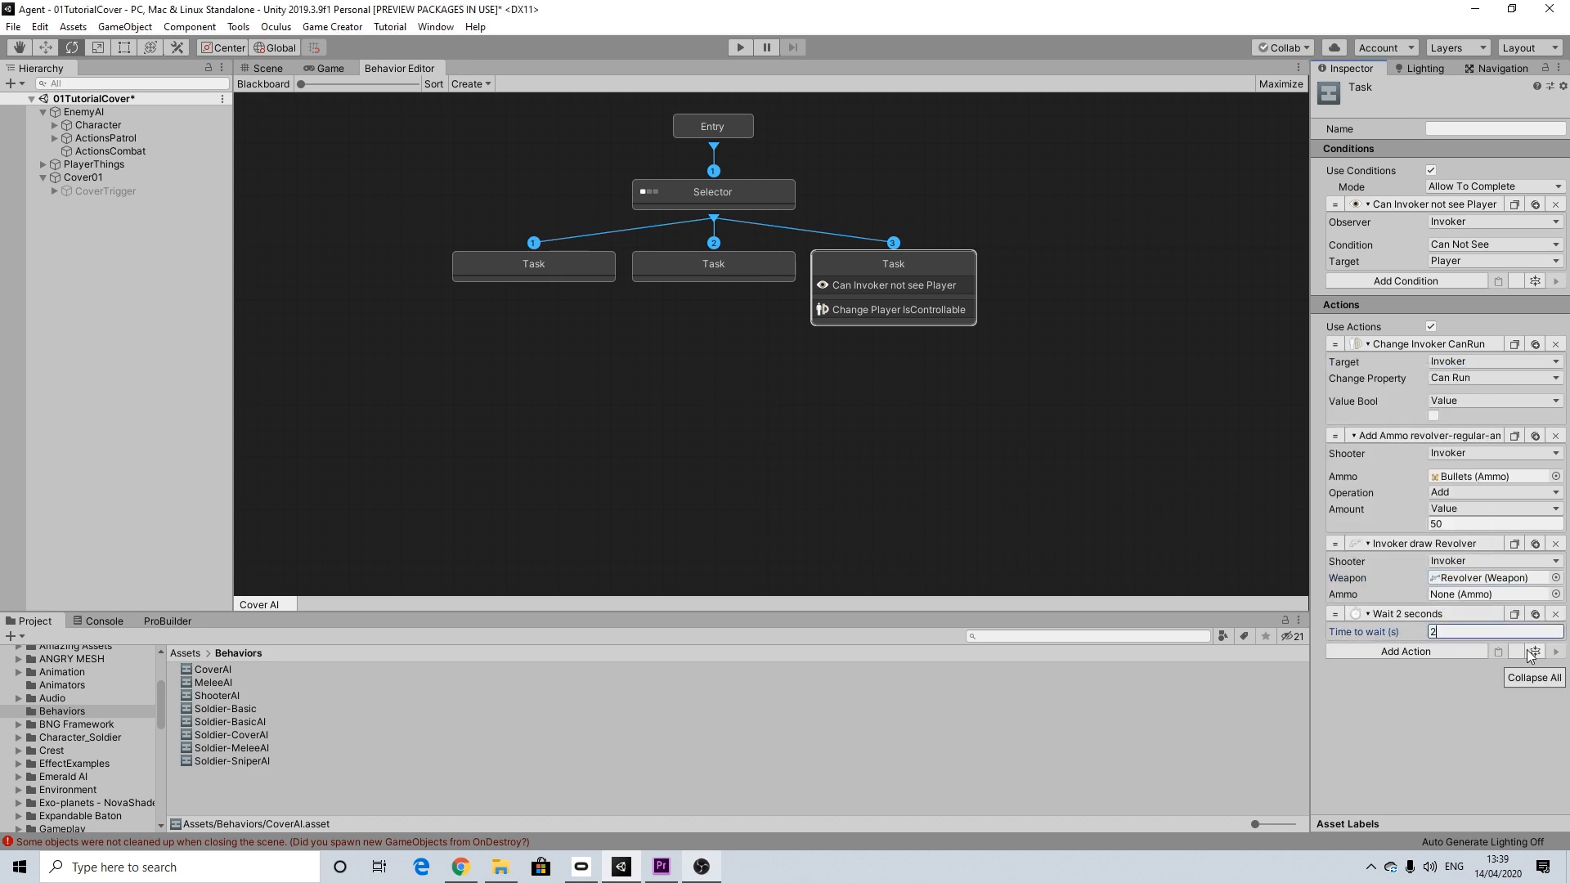
Step: Add a Restart Actions action after the Wait action in the third Task
click(1429, 650)
text(re)
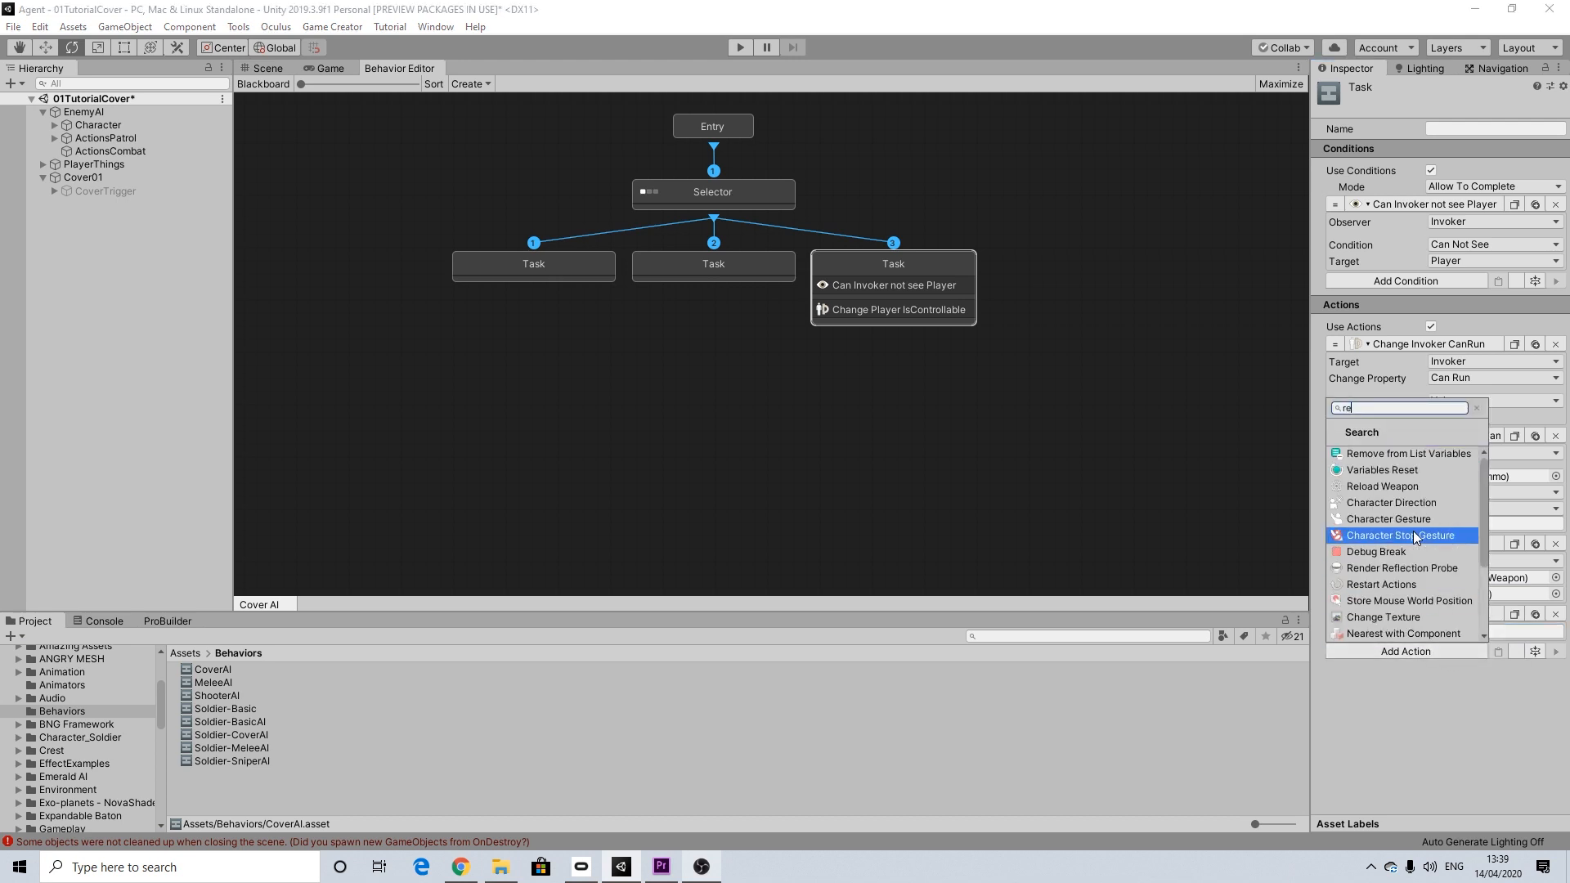
text(s)
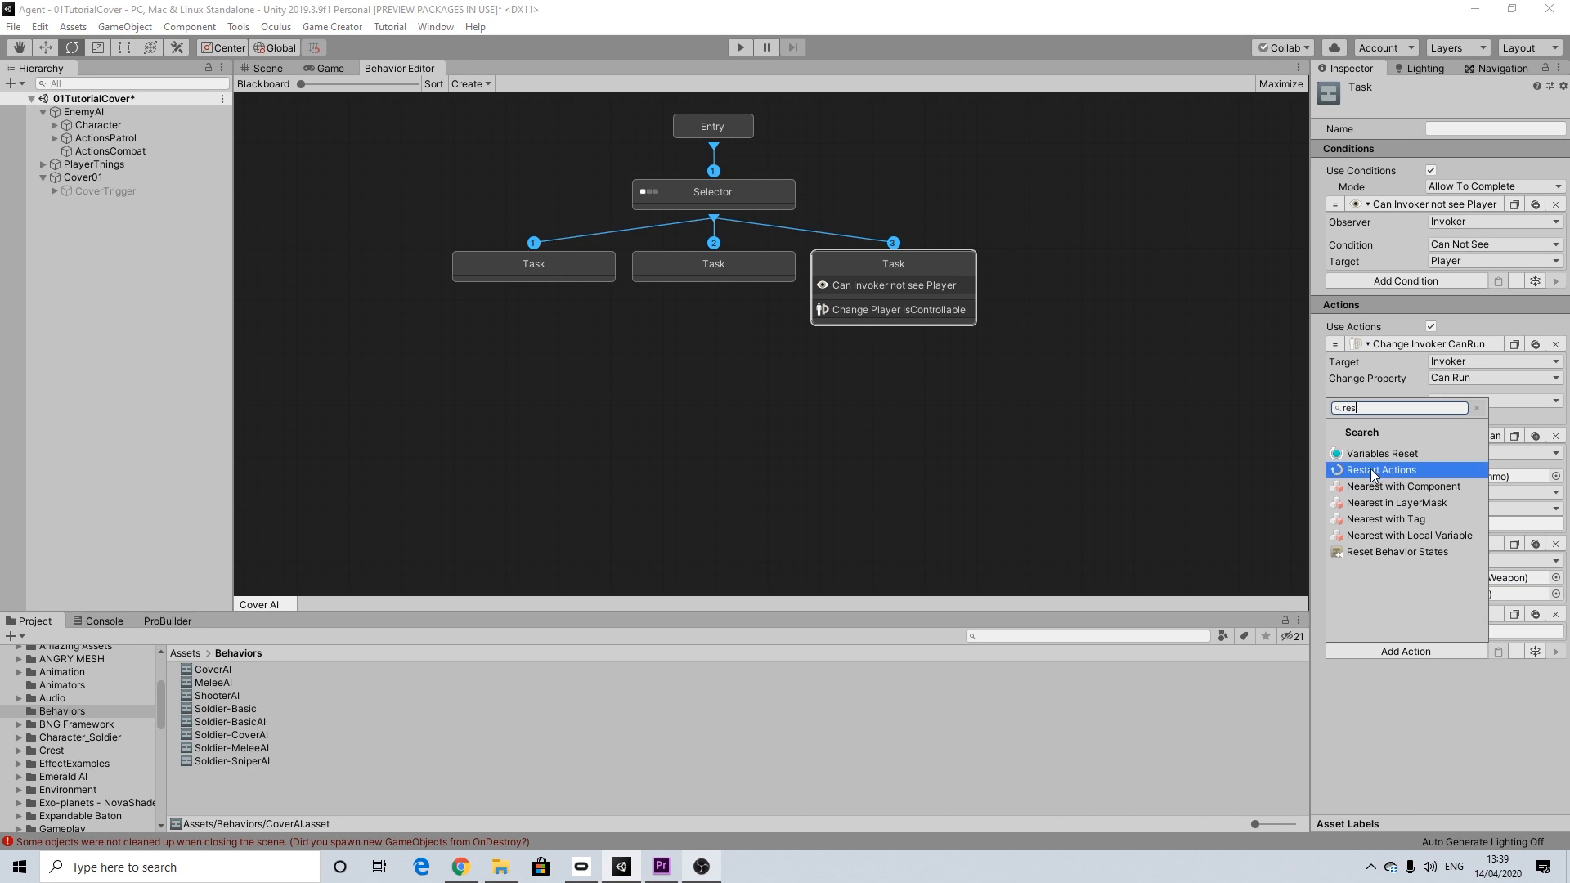
click(1370, 468)
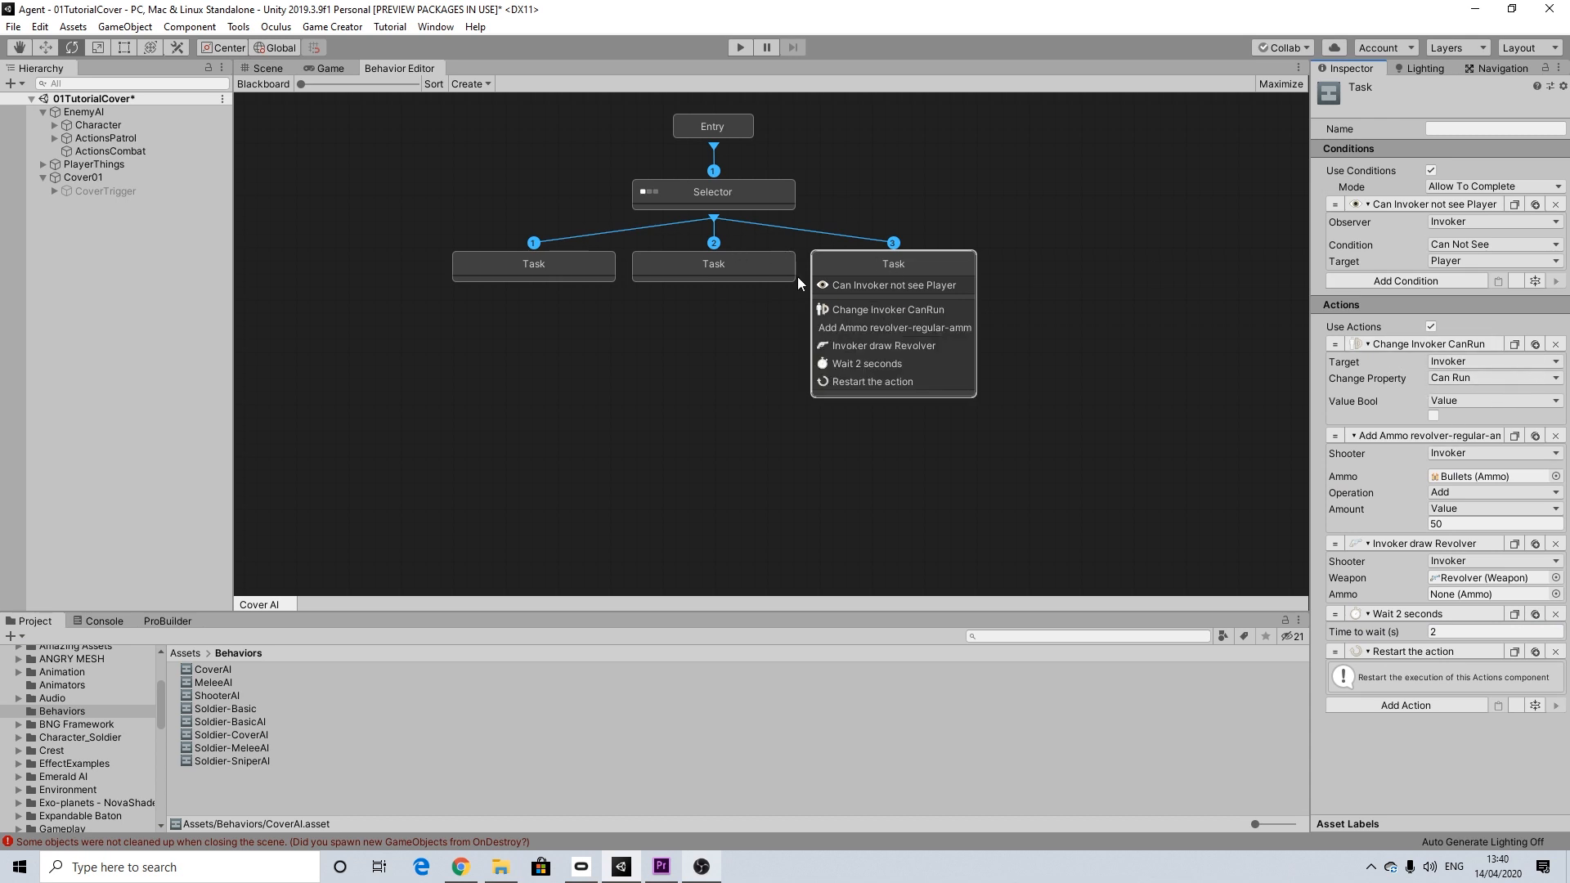
Step: Add an Execute Actions action between the Draw Weapon and Wait actions of the third Task, with Wait To Finish enabled
scroll(793, 286, down, 3)
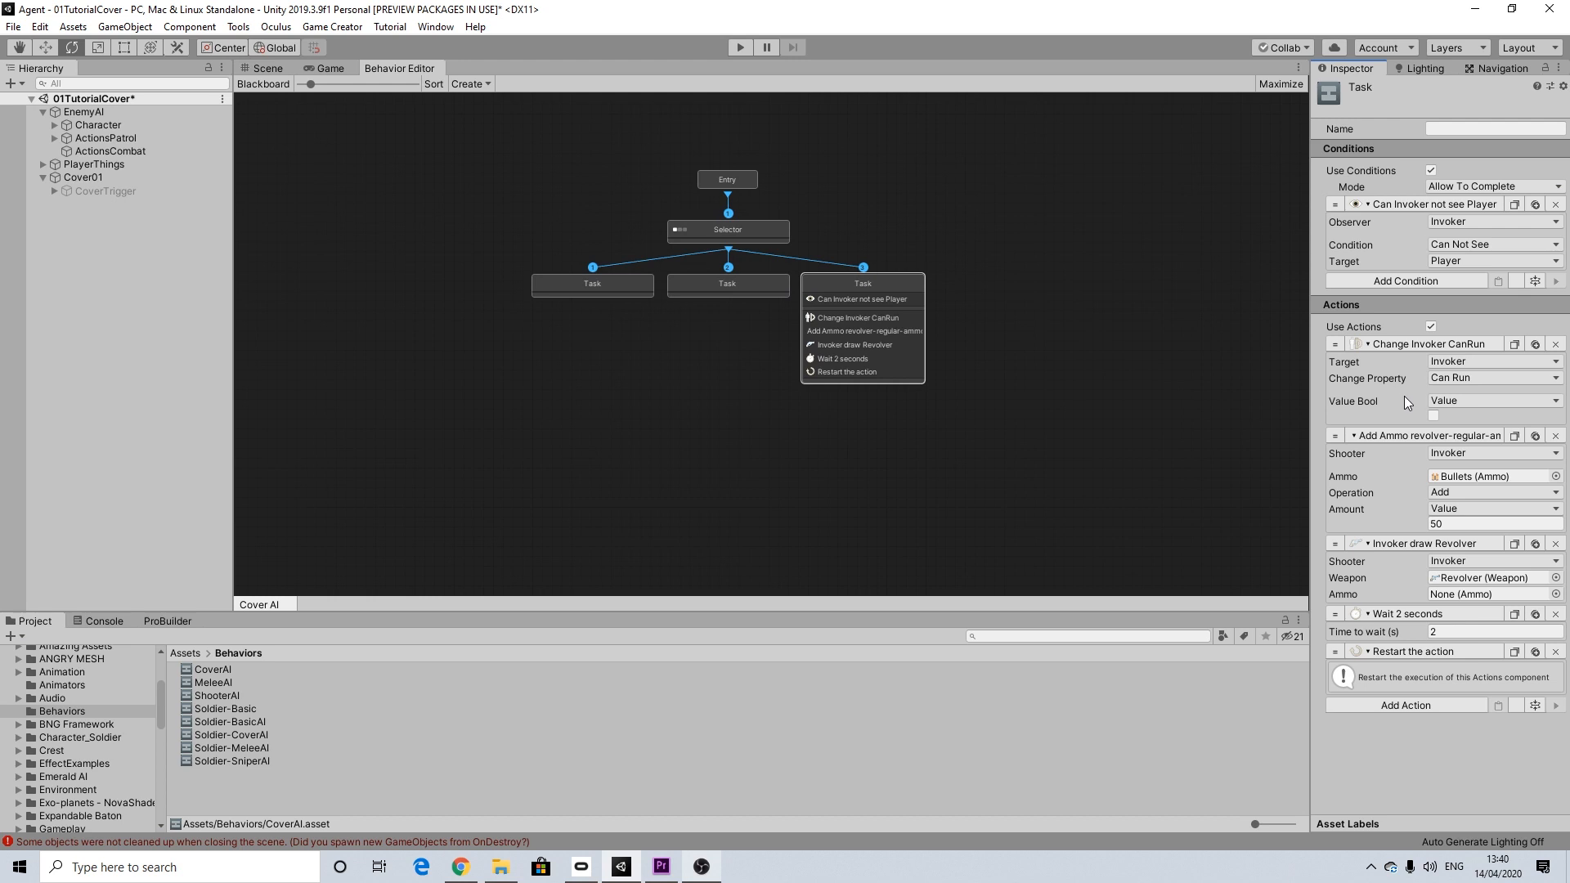
click(1396, 704)
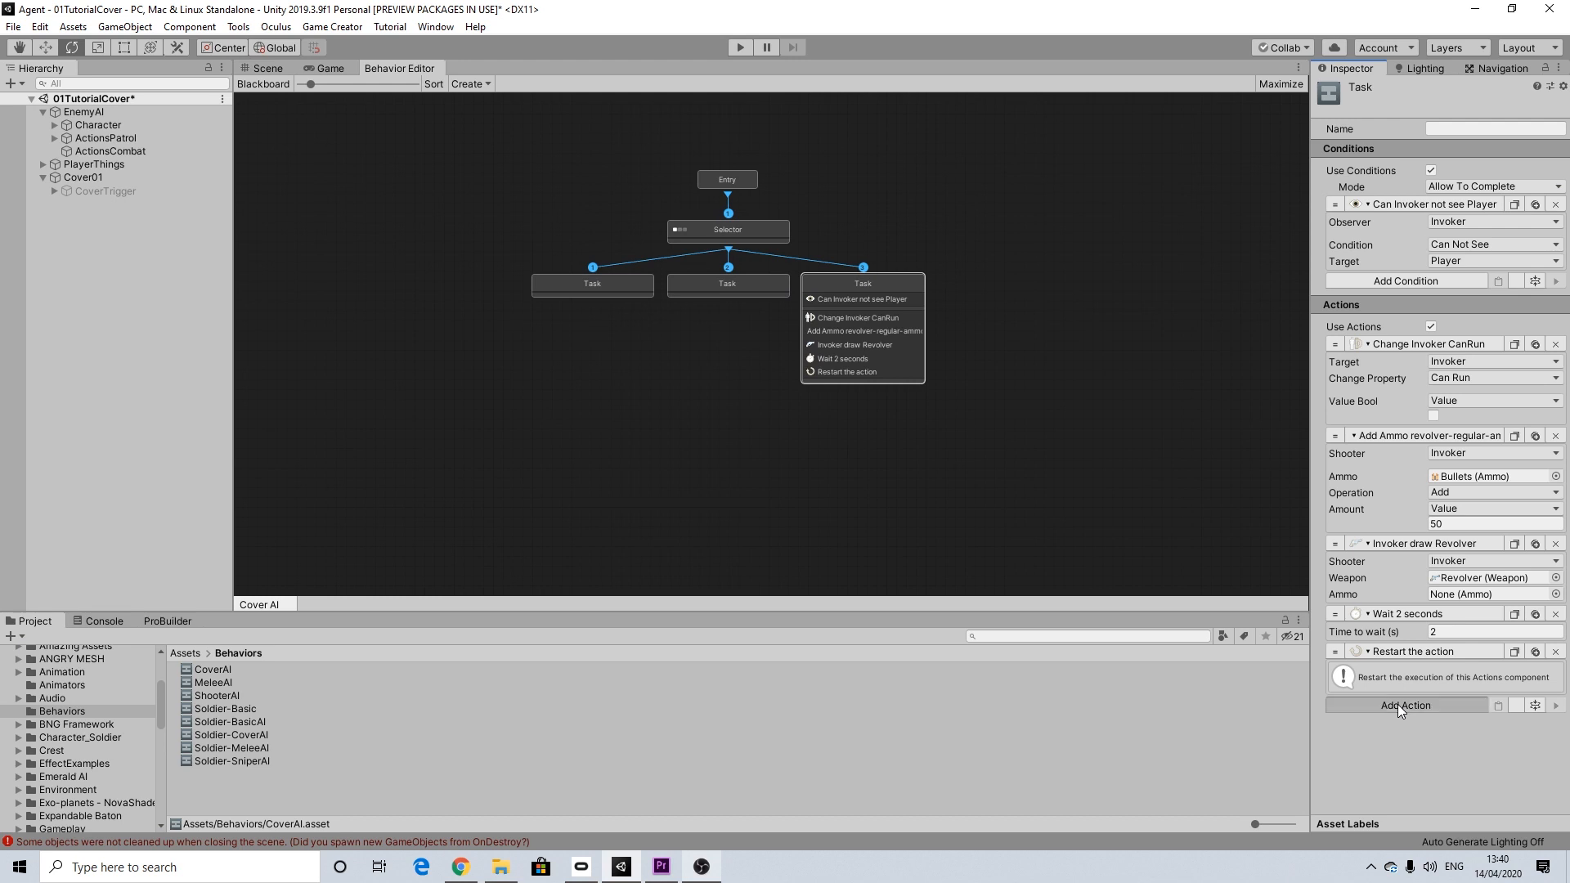
text(ex)
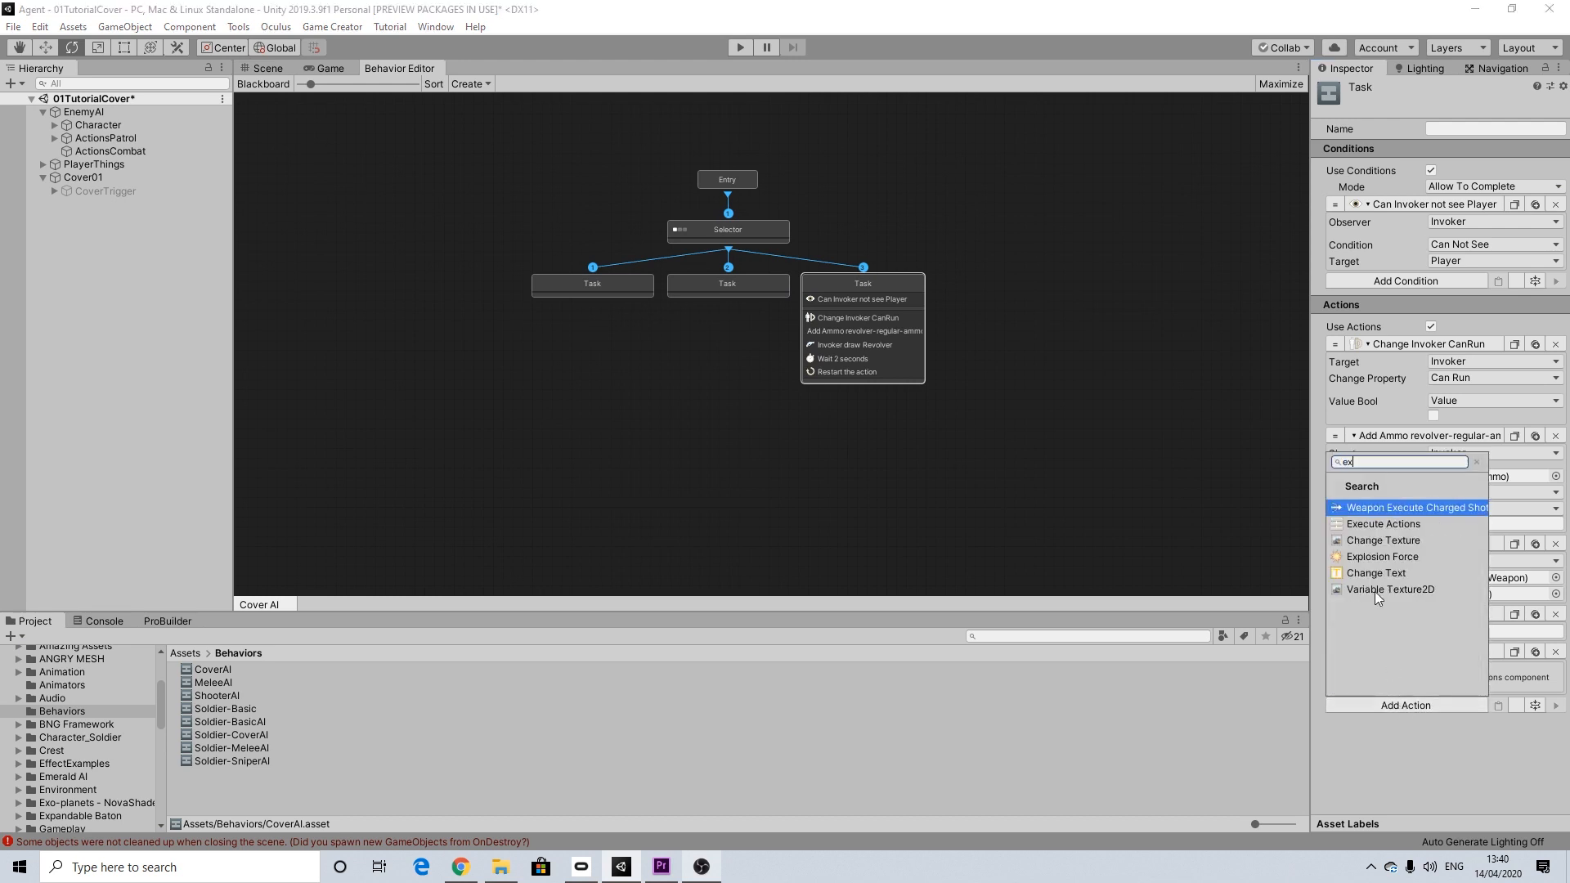
click(1382, 524)
drag(1335, 561, 1333, 531)
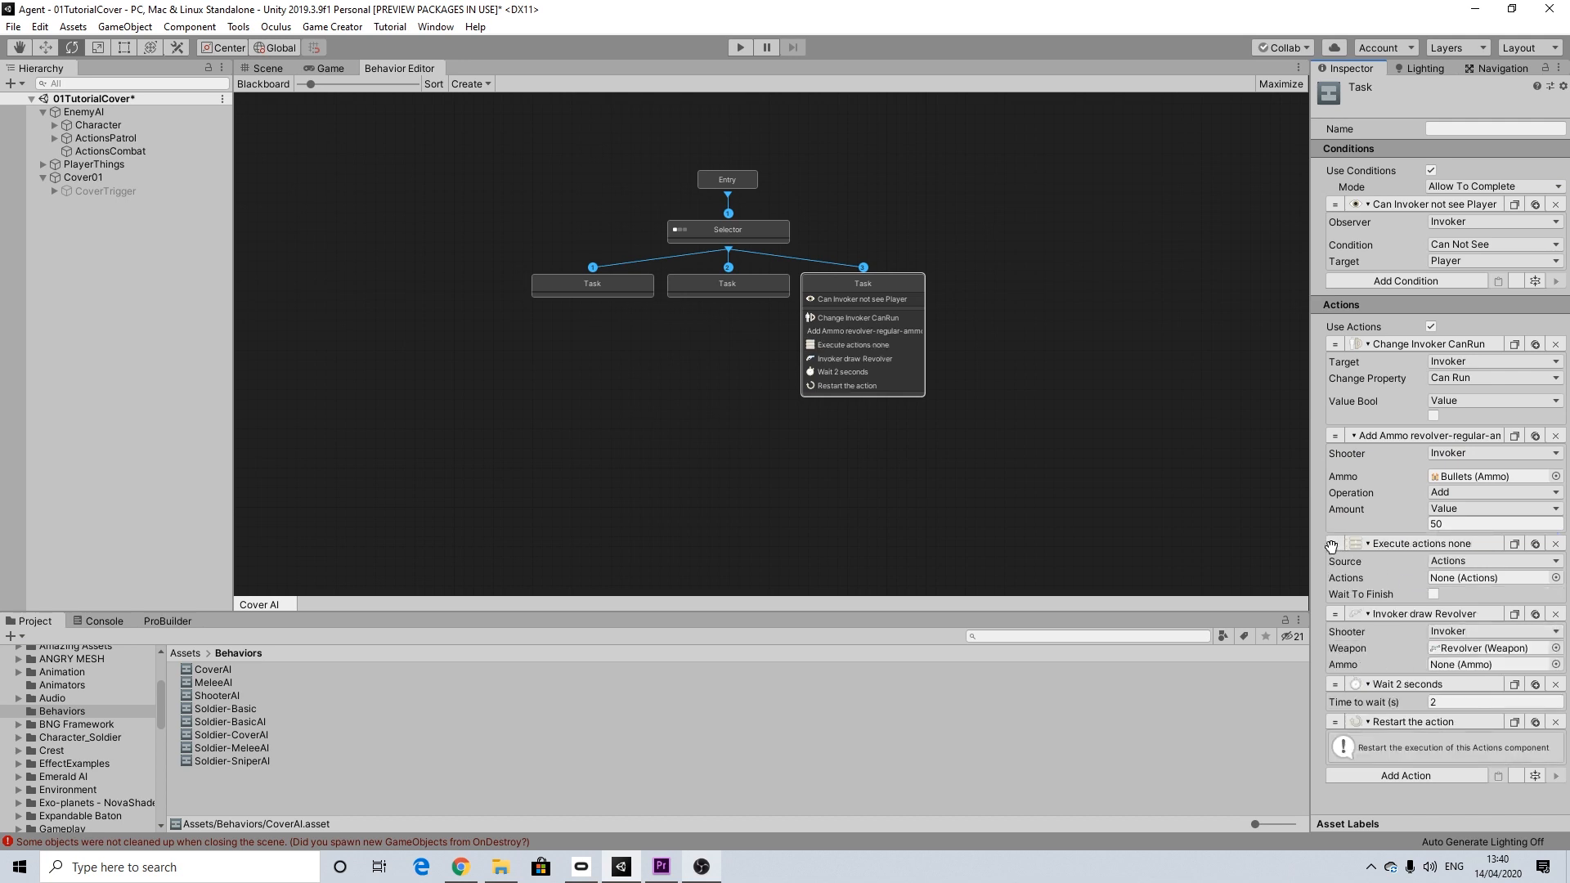
drag(1331, 546, 1332, 670)
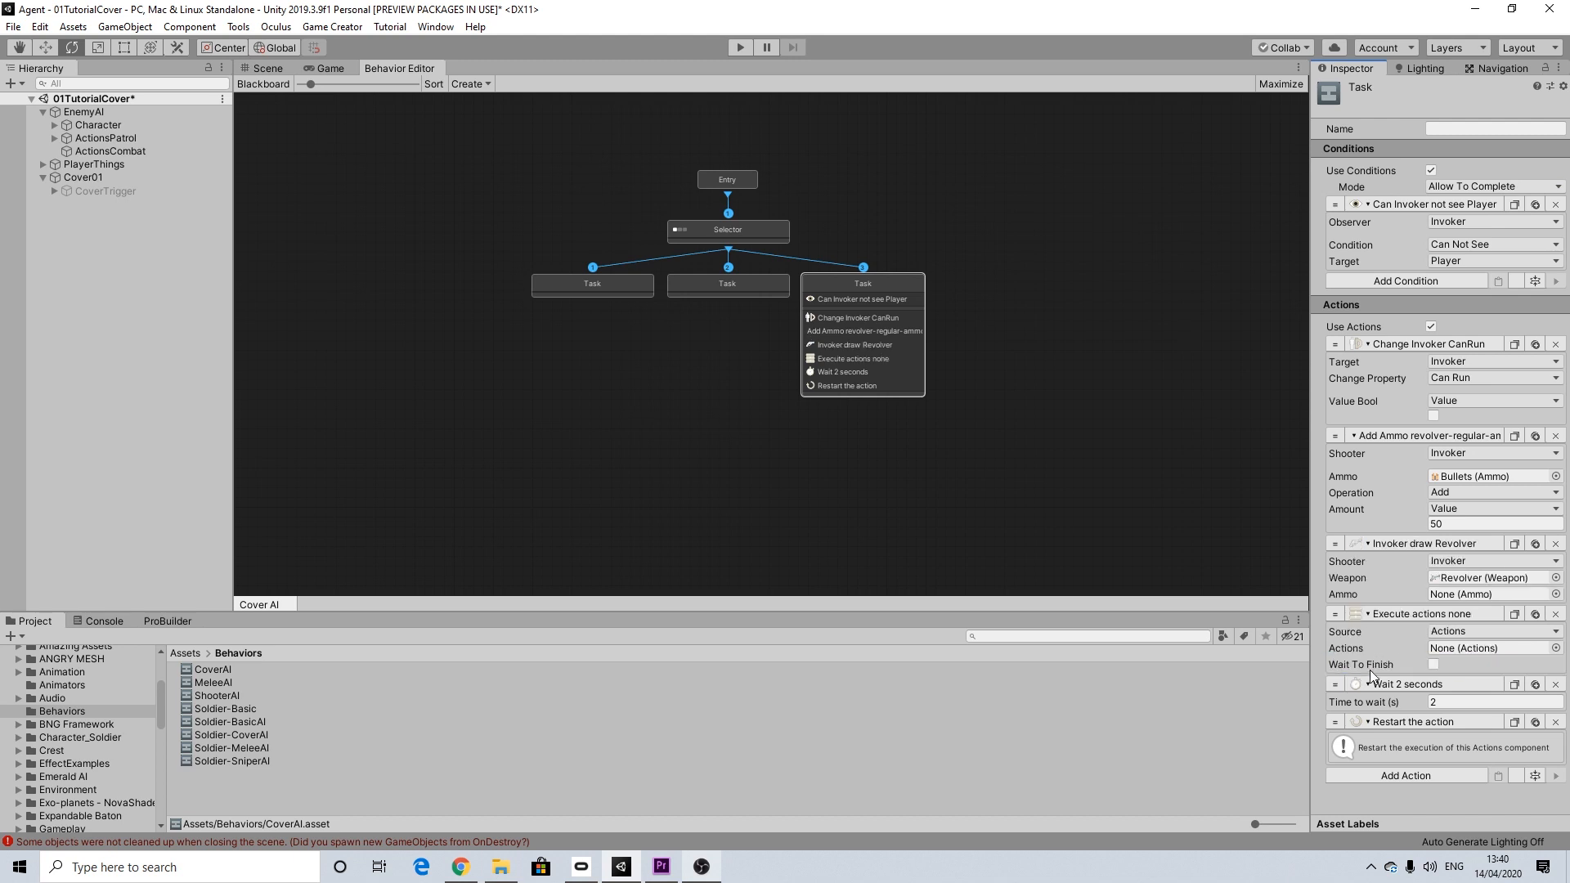
click(1433, 664)
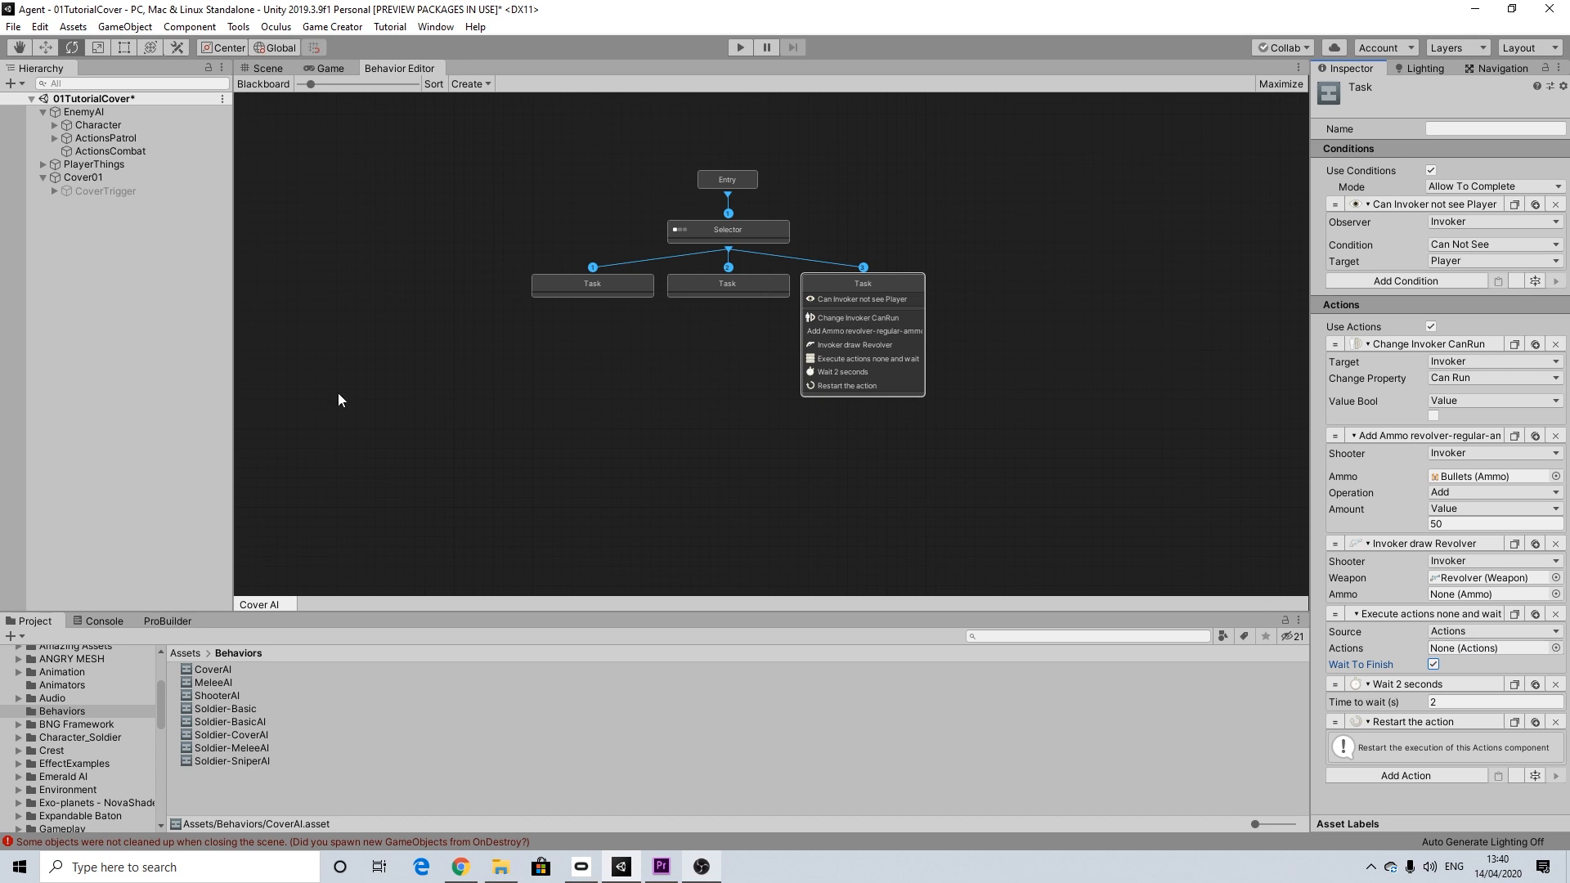
Step: Set the Execute Actions source to a Local Variable on Invoker named GetPatrollingPlease
click(1469, 630)
click(1463, 659)
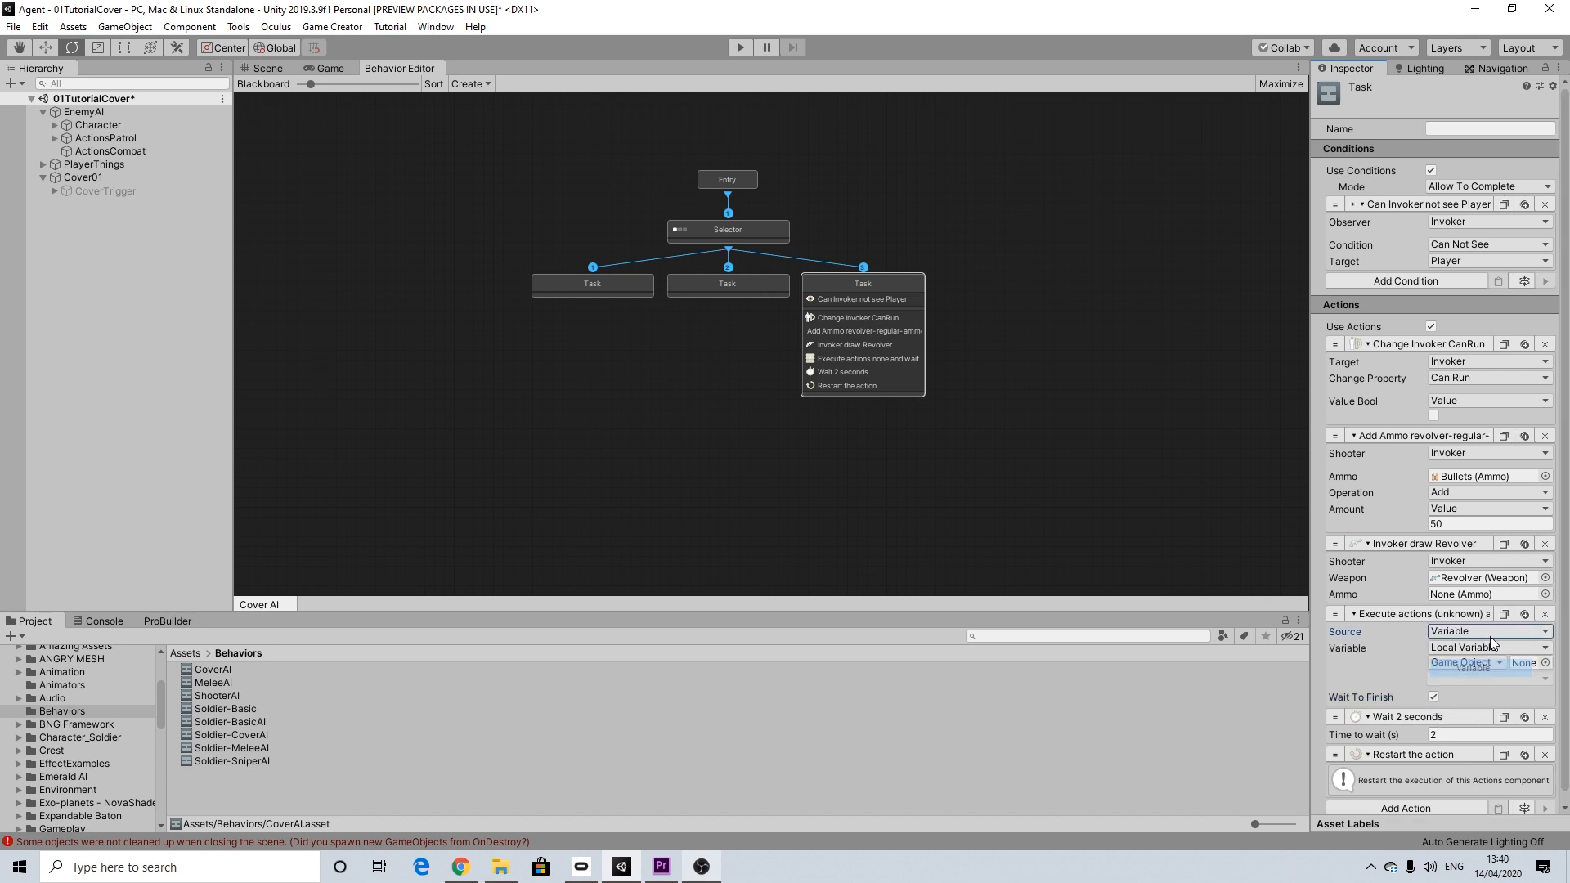
click(1463, 650)
click(1461, 683)
click(1458, 664)
click(1459, 697)
click(1458, 680)
text(Get)
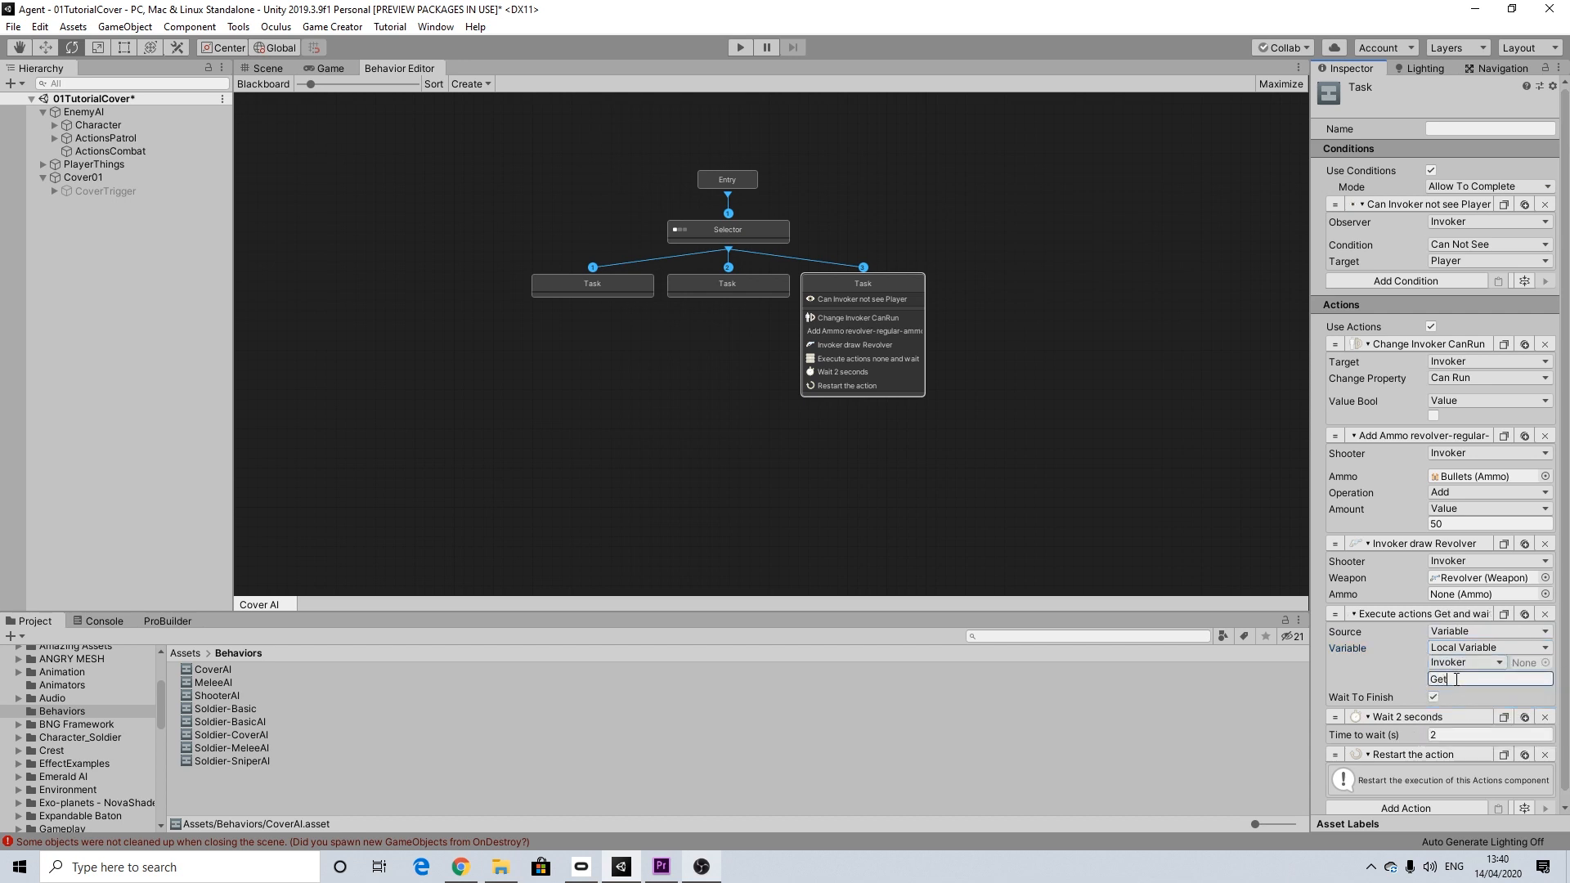
text(PatrollingPlease)
key(Return)
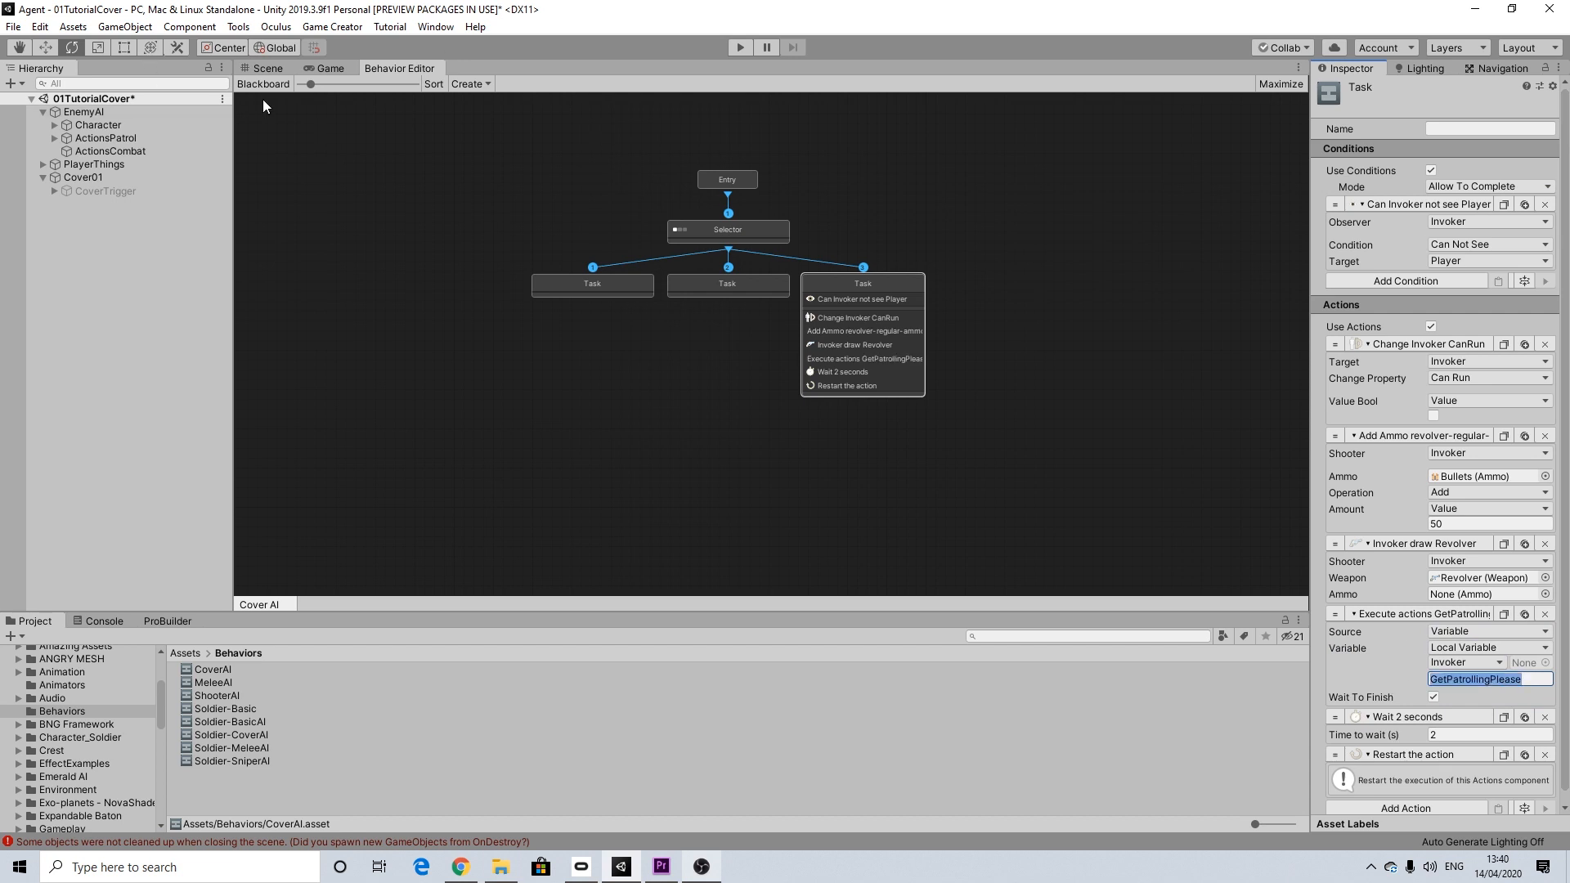
Step: Add a Game Object parameter named GetPatrollingPlease to the Blackboard, and close the Blackboard
click(263, 83)
click(391, 179)
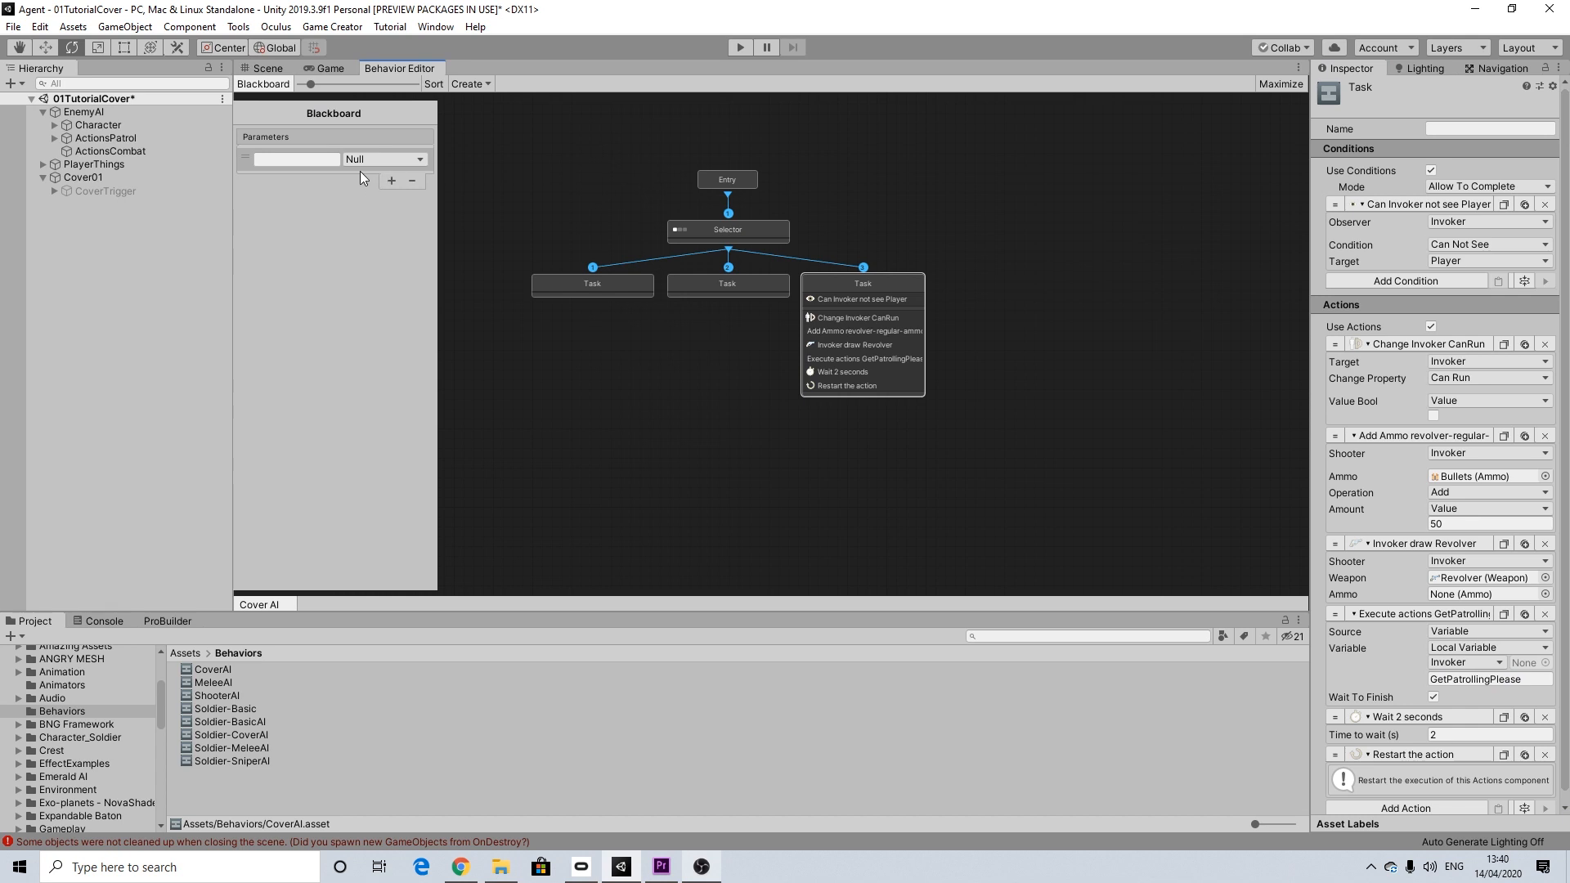
click(377, 159)
click(392, 340)
click(299, 162)
key(Return)
click(499, 175)
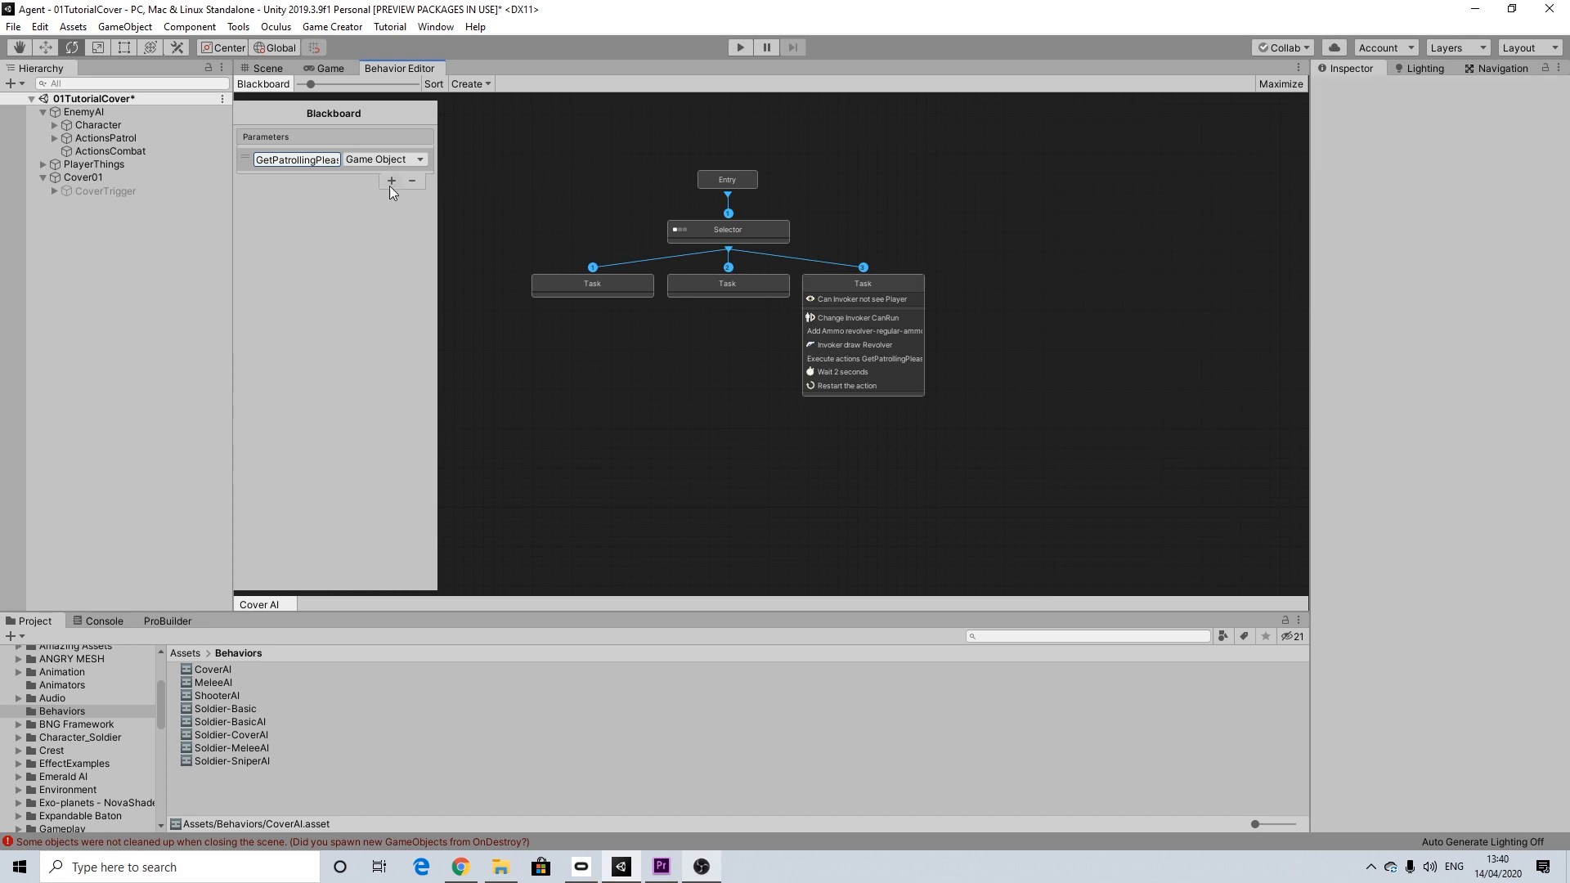
click(827, 284)
click(306, 111)
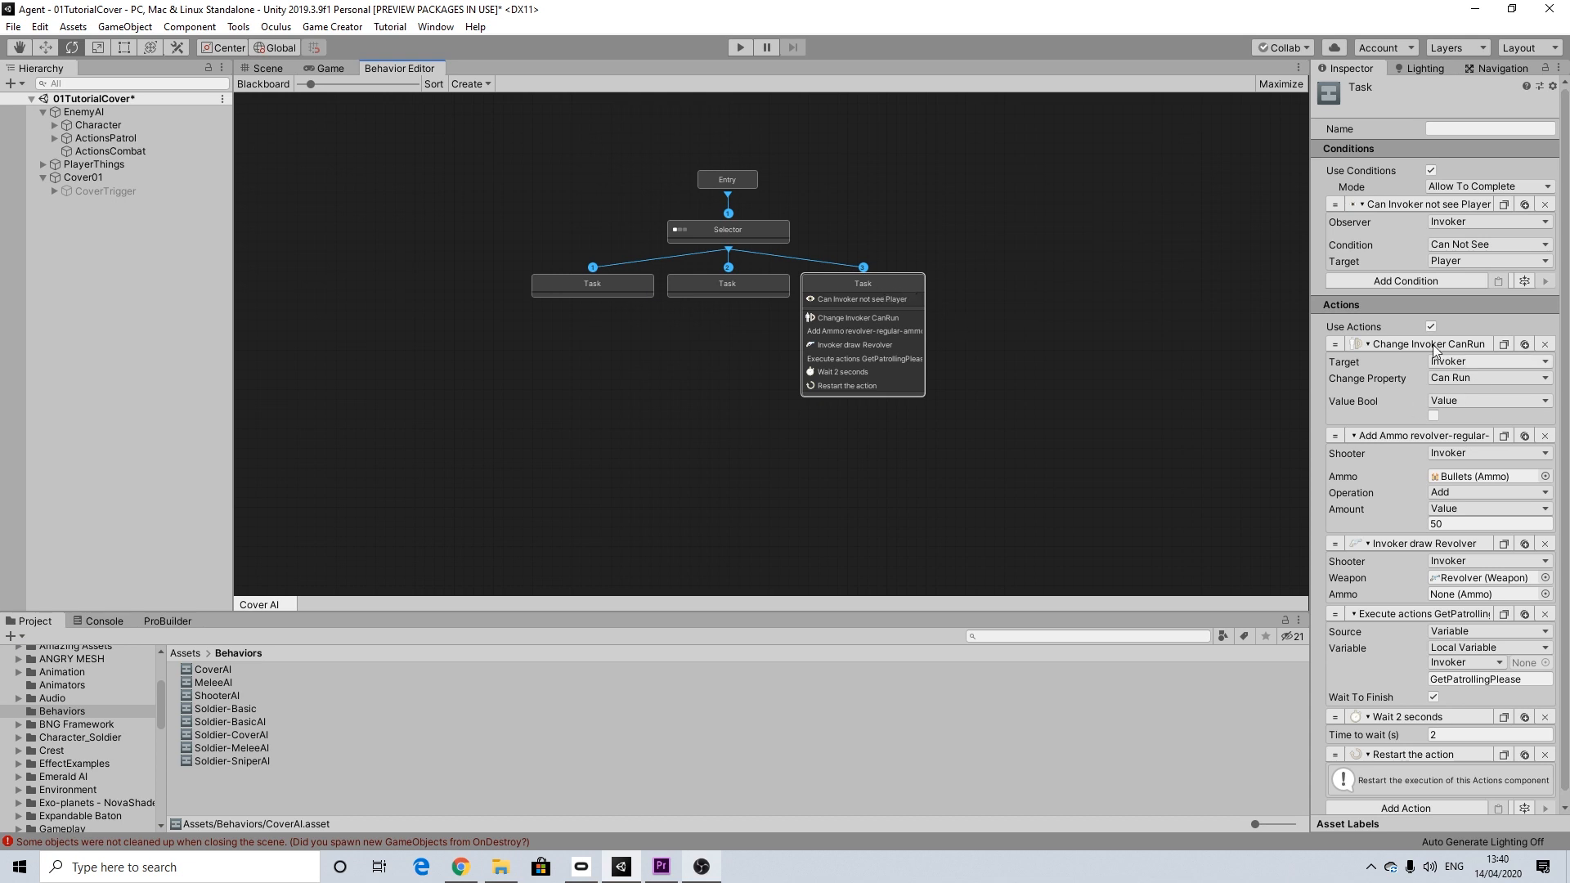
Step: Enable conditions on the first Task with mode Allow To Complete and add a Can See condition
click(605, 282)
click(1431, 171)
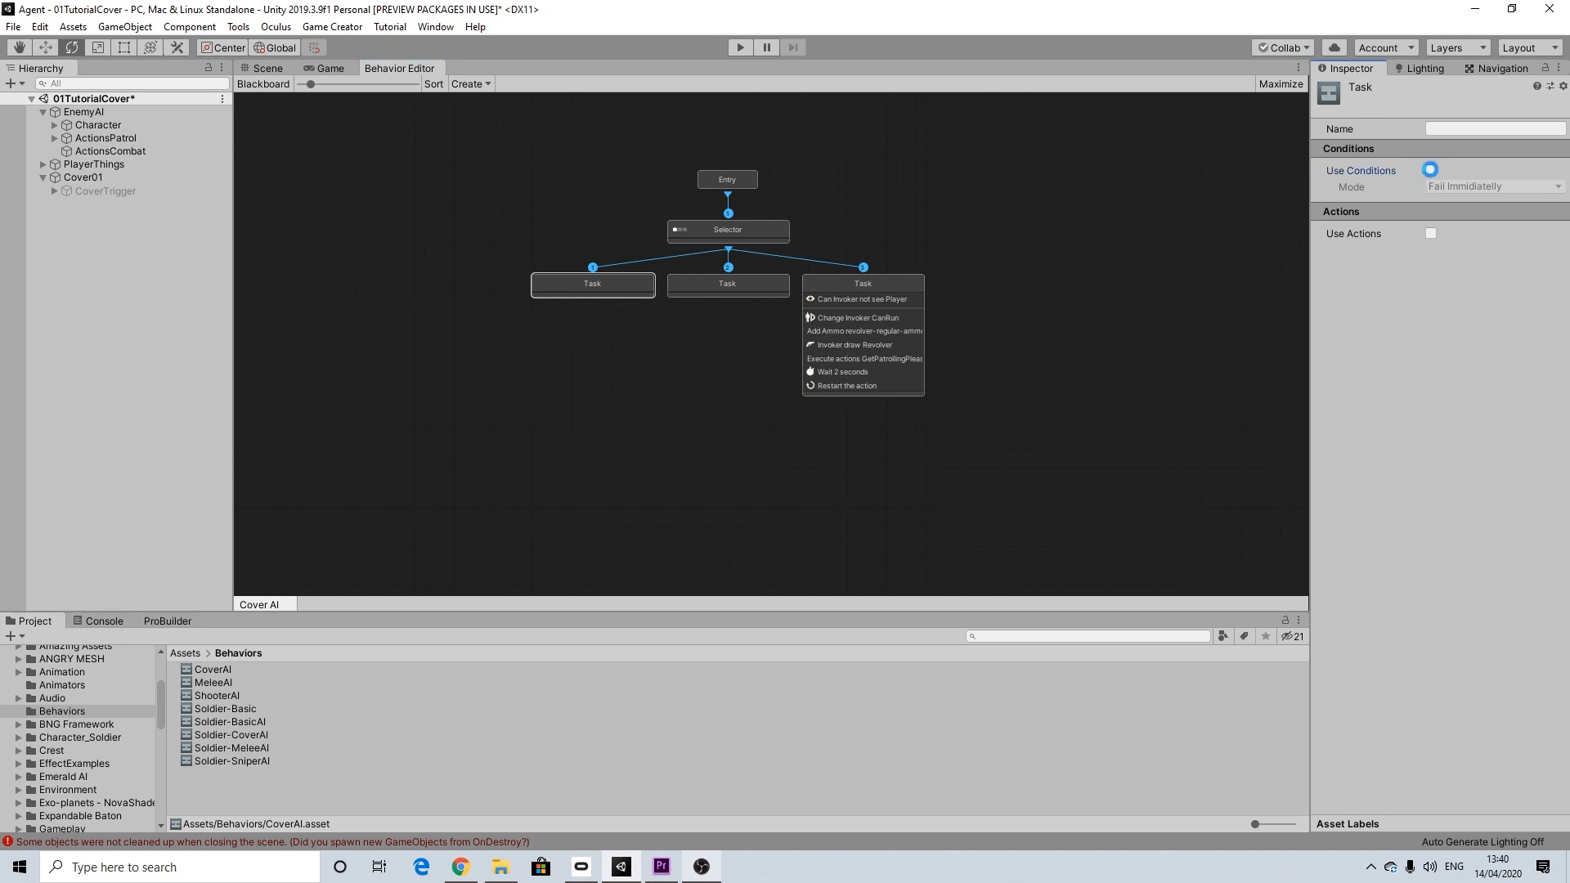
click(1445, 186)
click(1455, 220)
click(1429, 206)
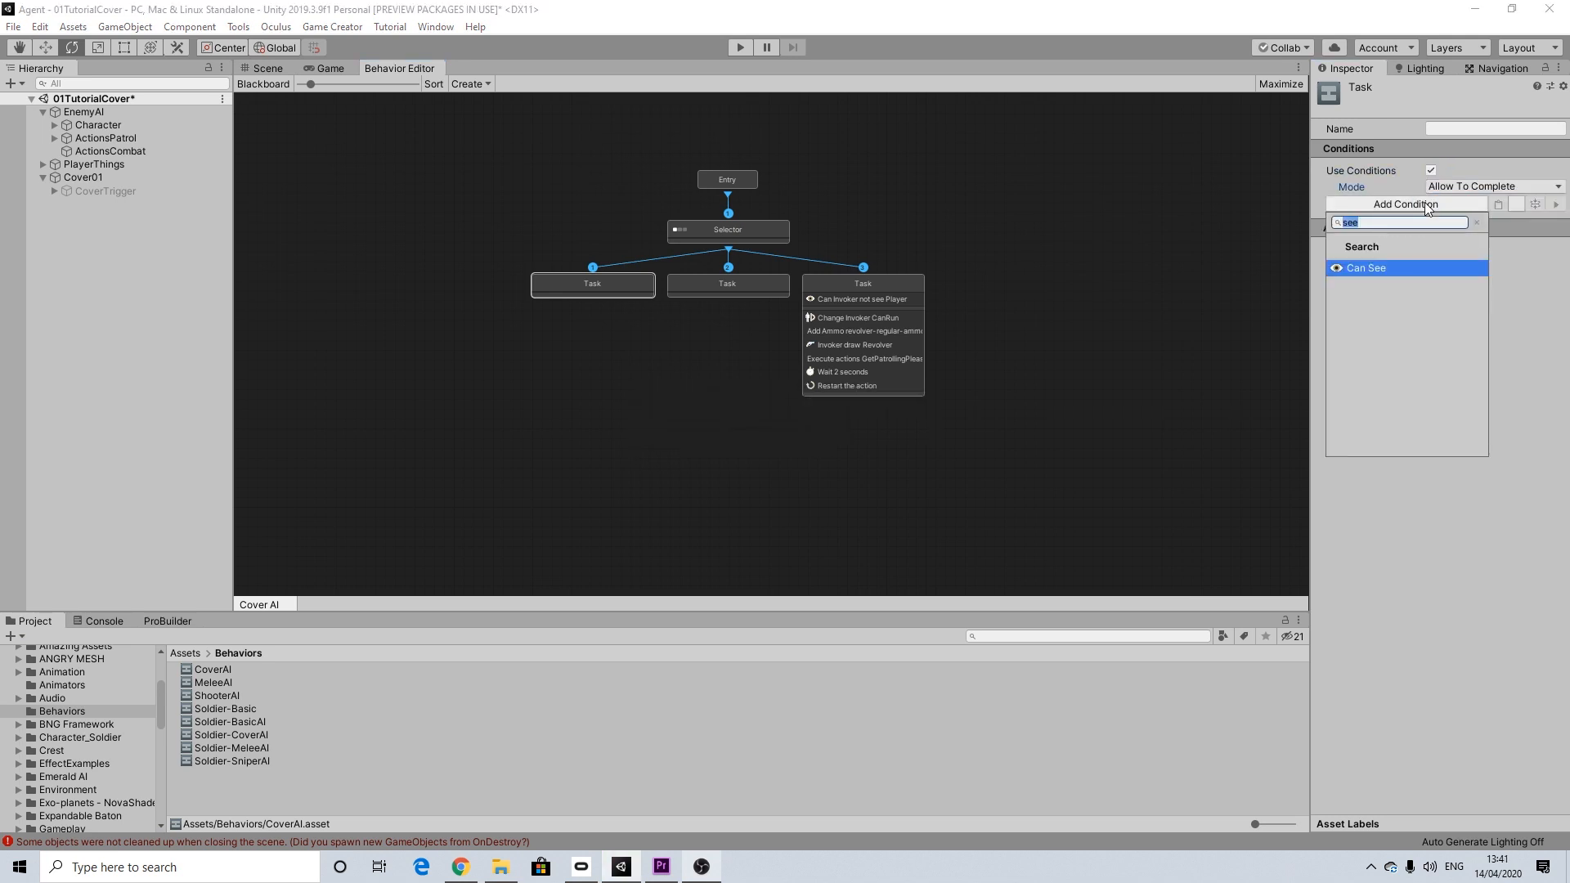
click(1368, 268)
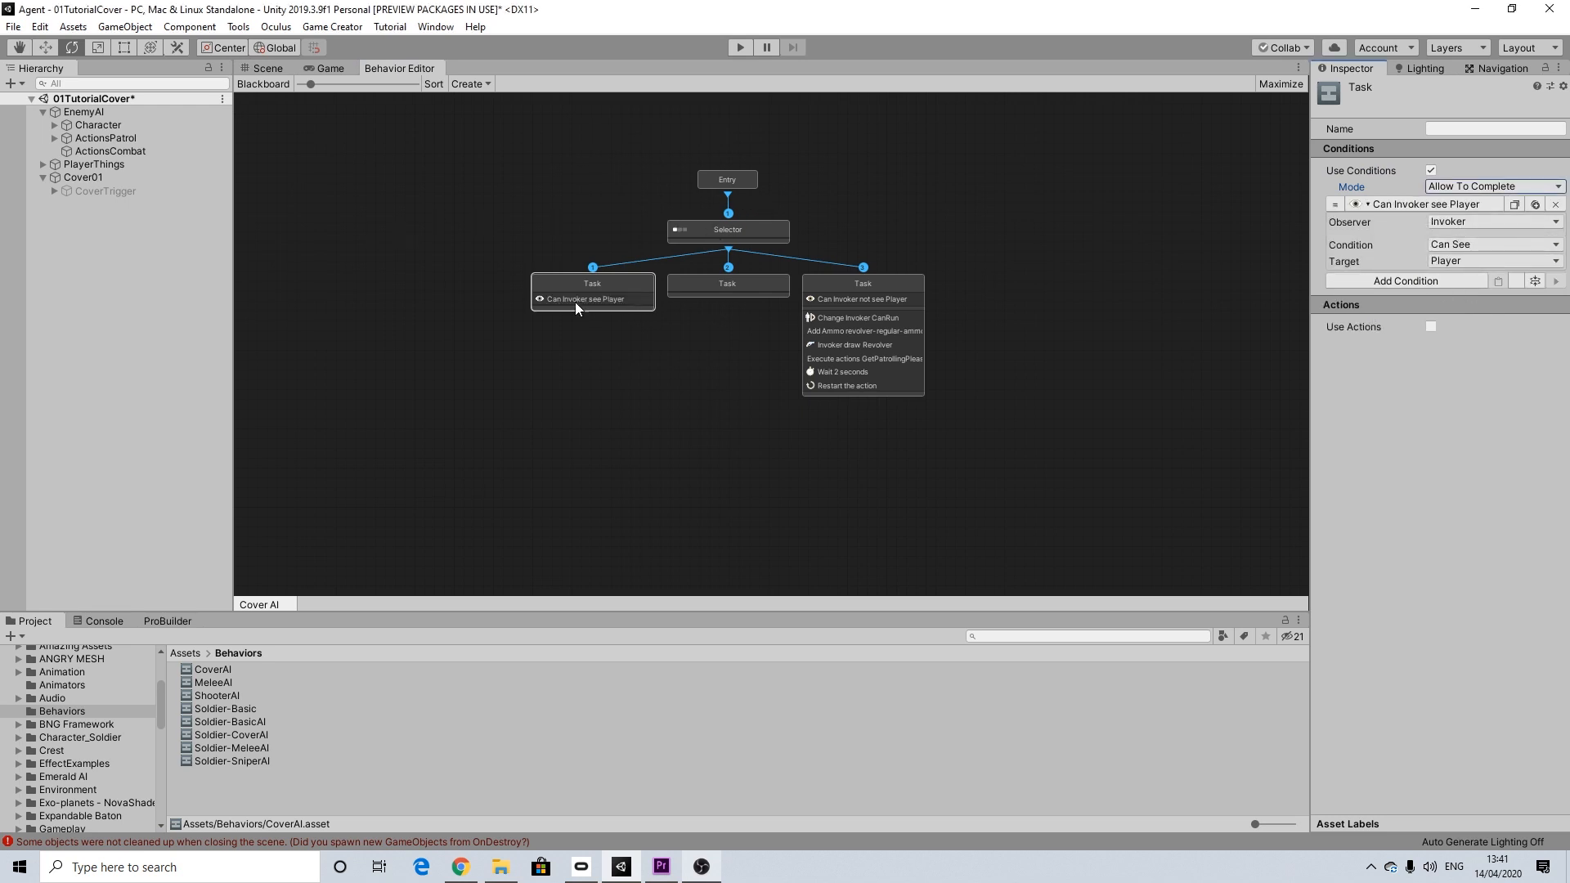
Step: Enable actions on the first Task and paste in the copied Can Run action with its value turned on
click(1430, 327)
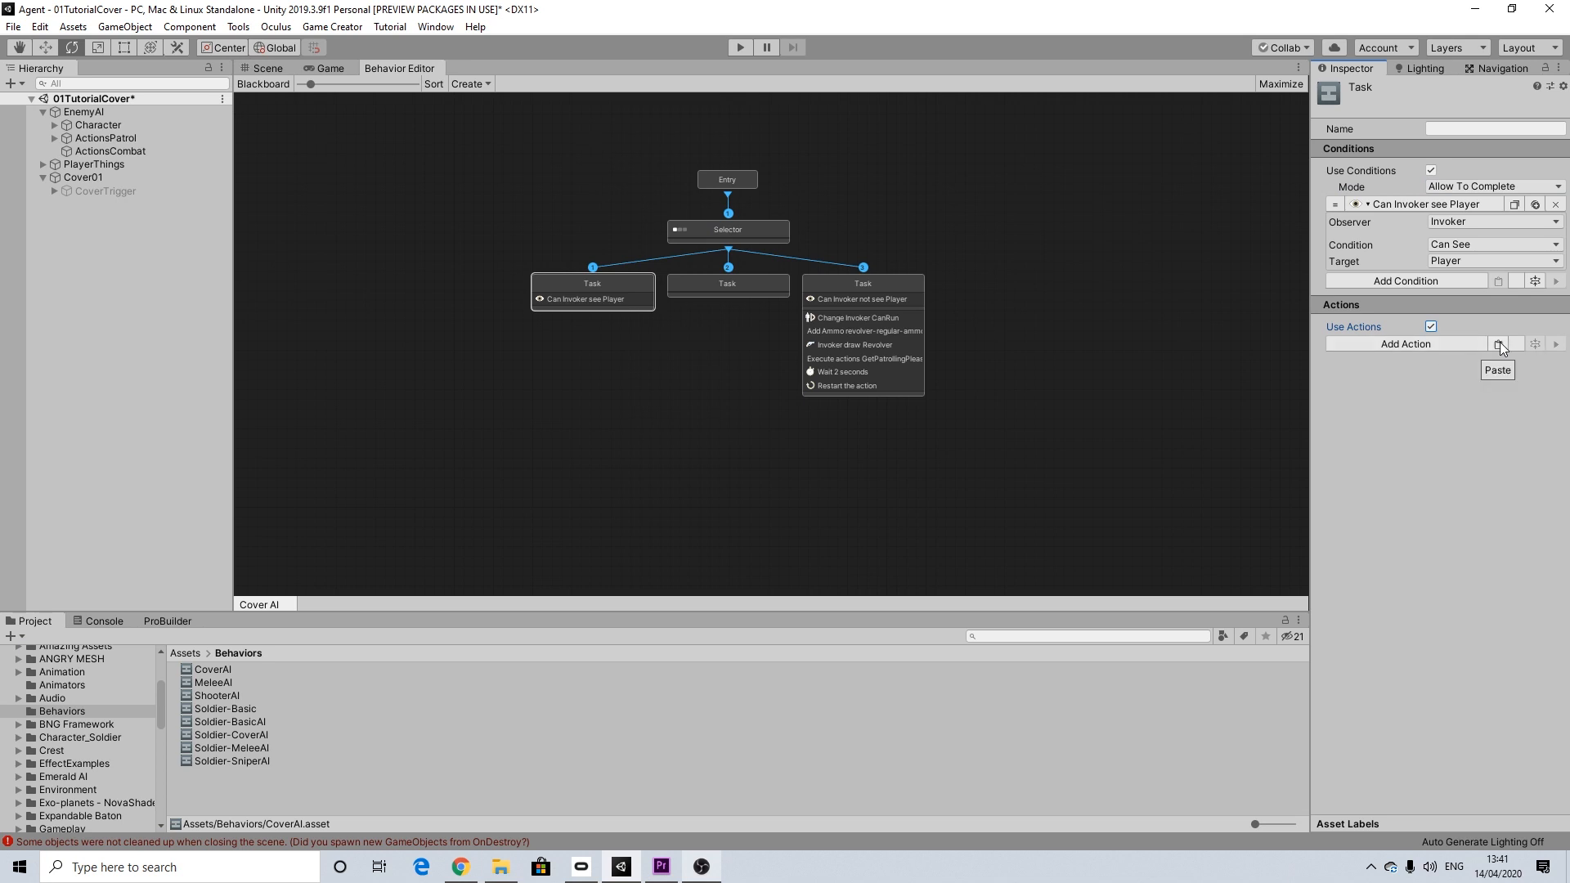
click(1499, 344)
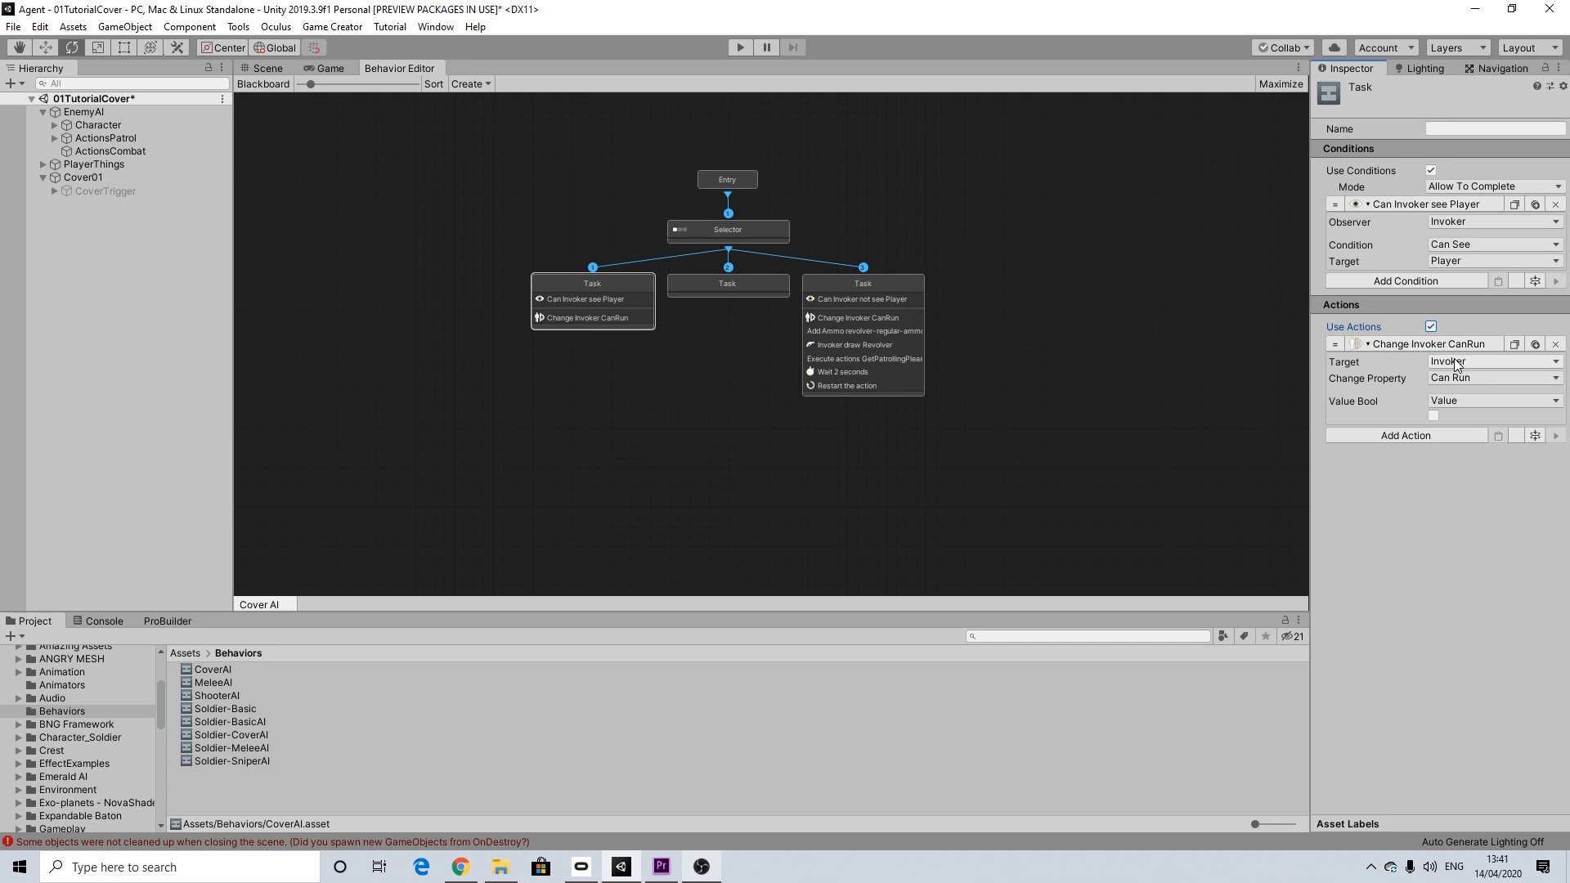
click(1432, 415)
Step: Add a Character Gesture action to the first Task with Invoker as the character and State@wave as the clip
click(1416, 434)
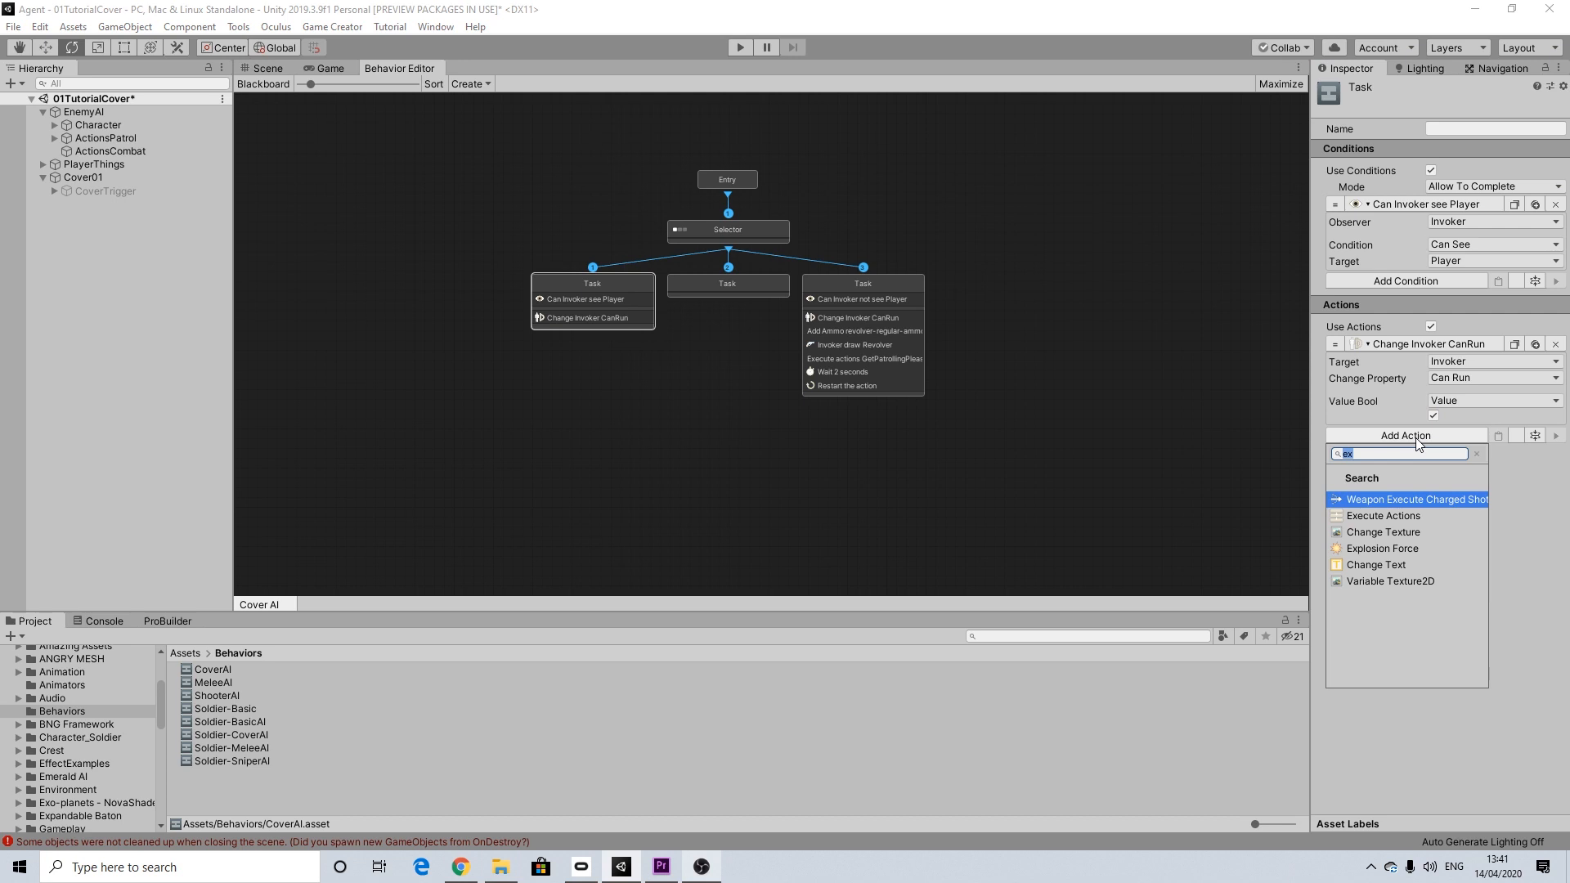
text(gest)
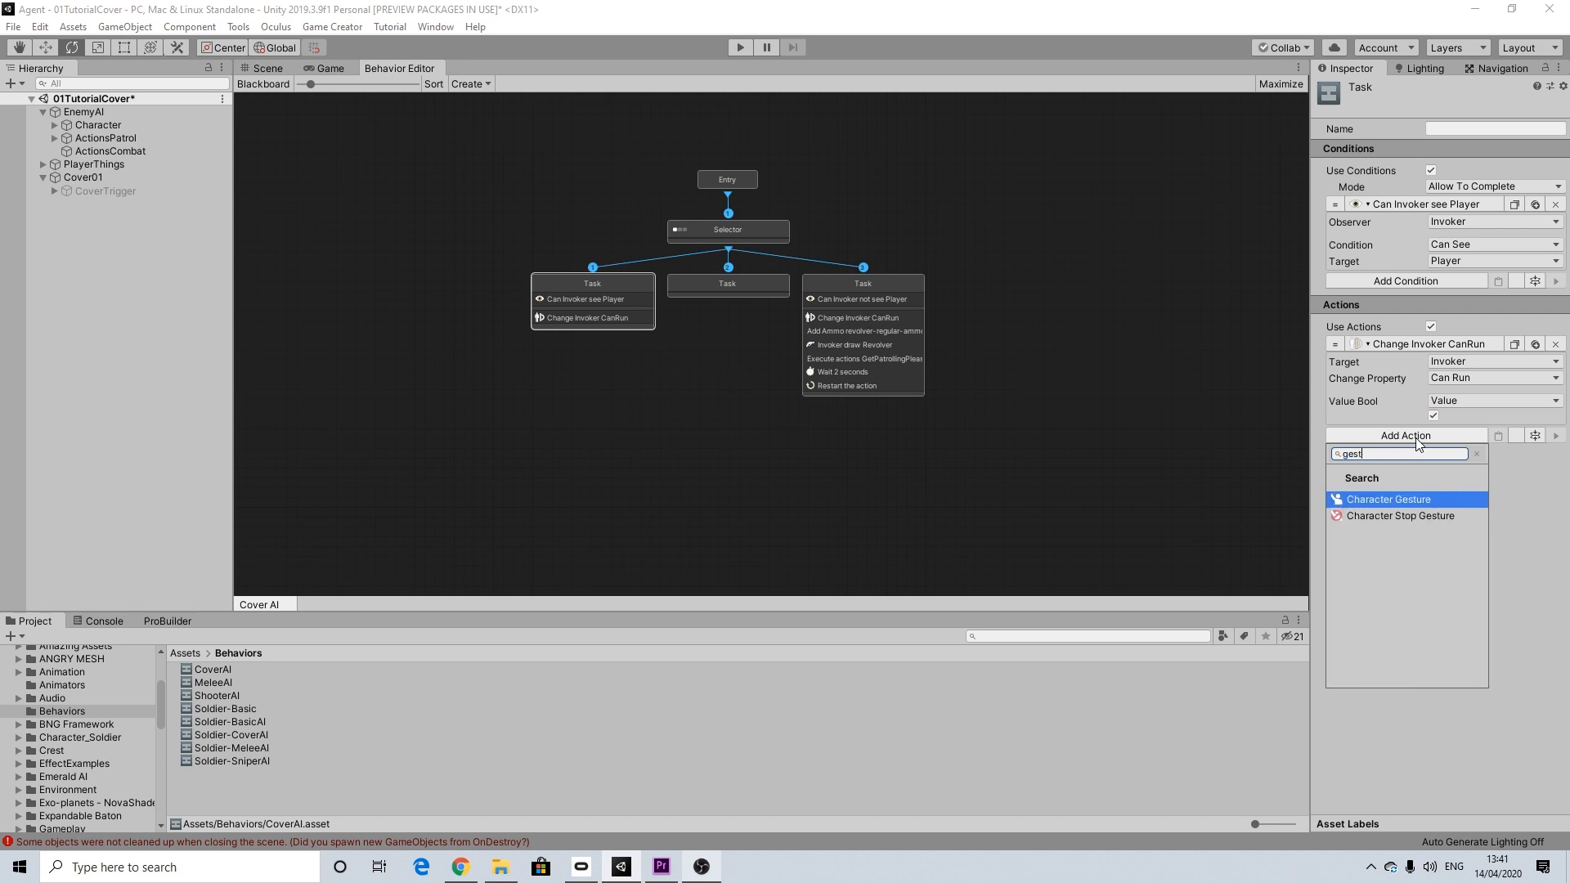
key(Return)
click(1463, 455)
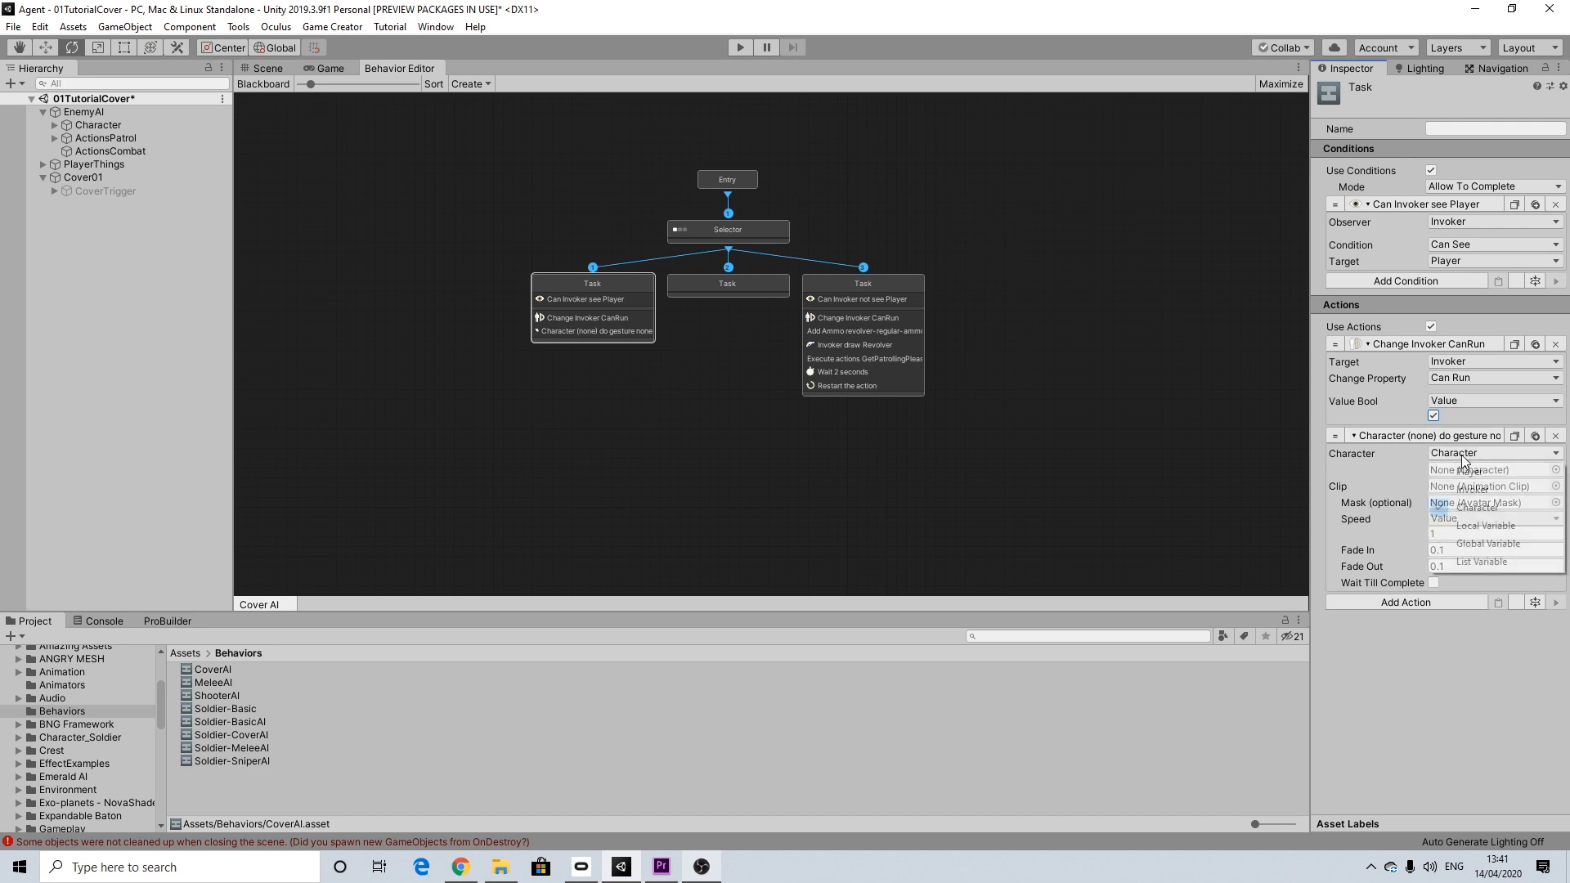
click(1463, 497)
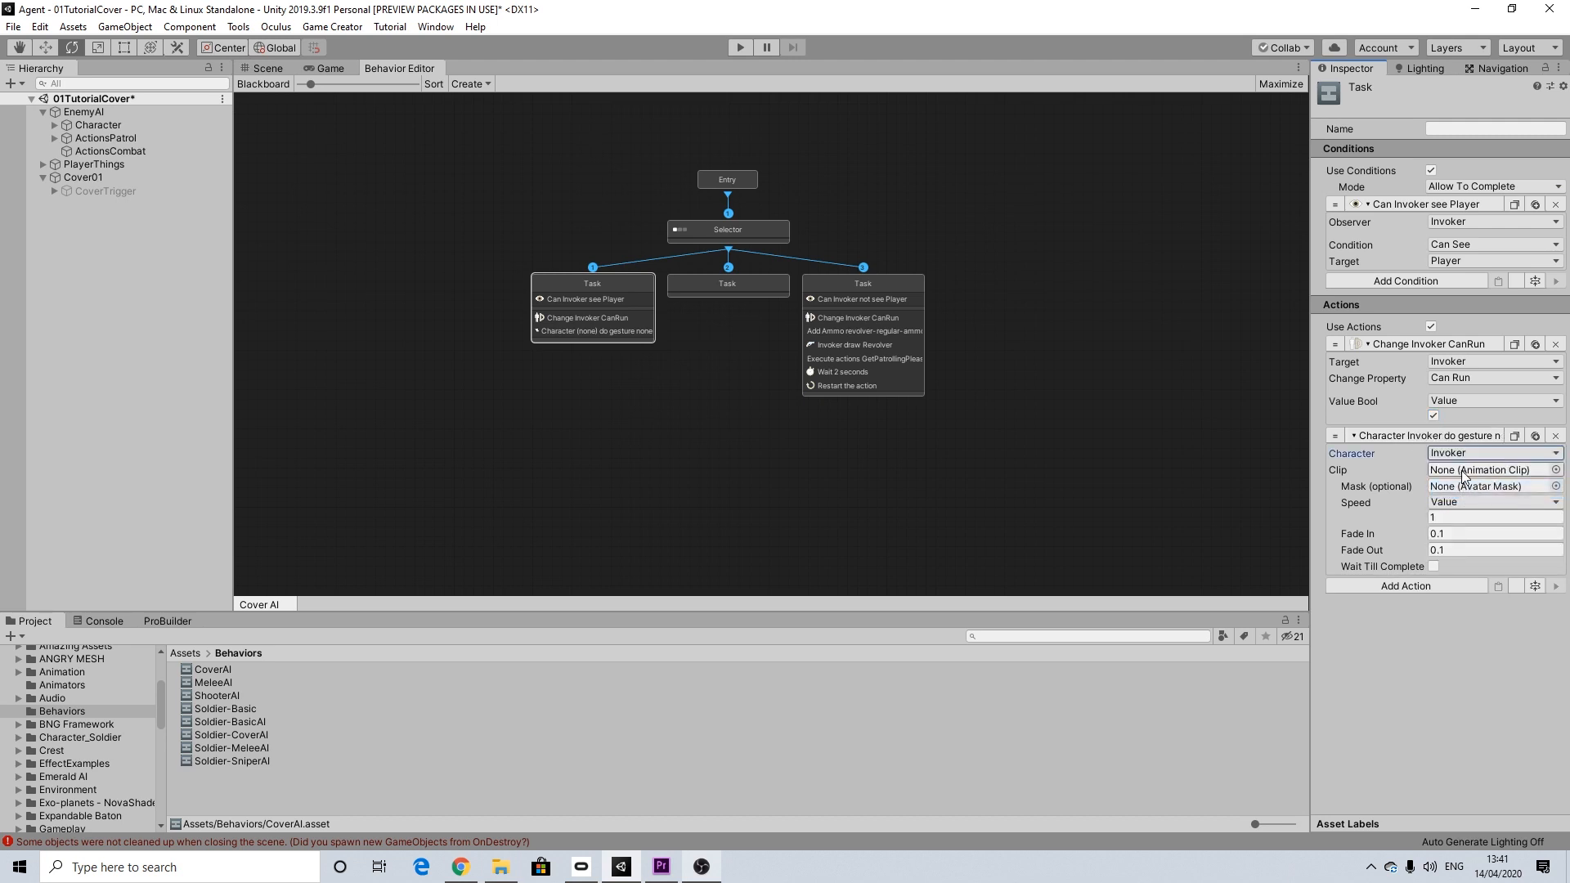
click(1556, 469)
text(state)
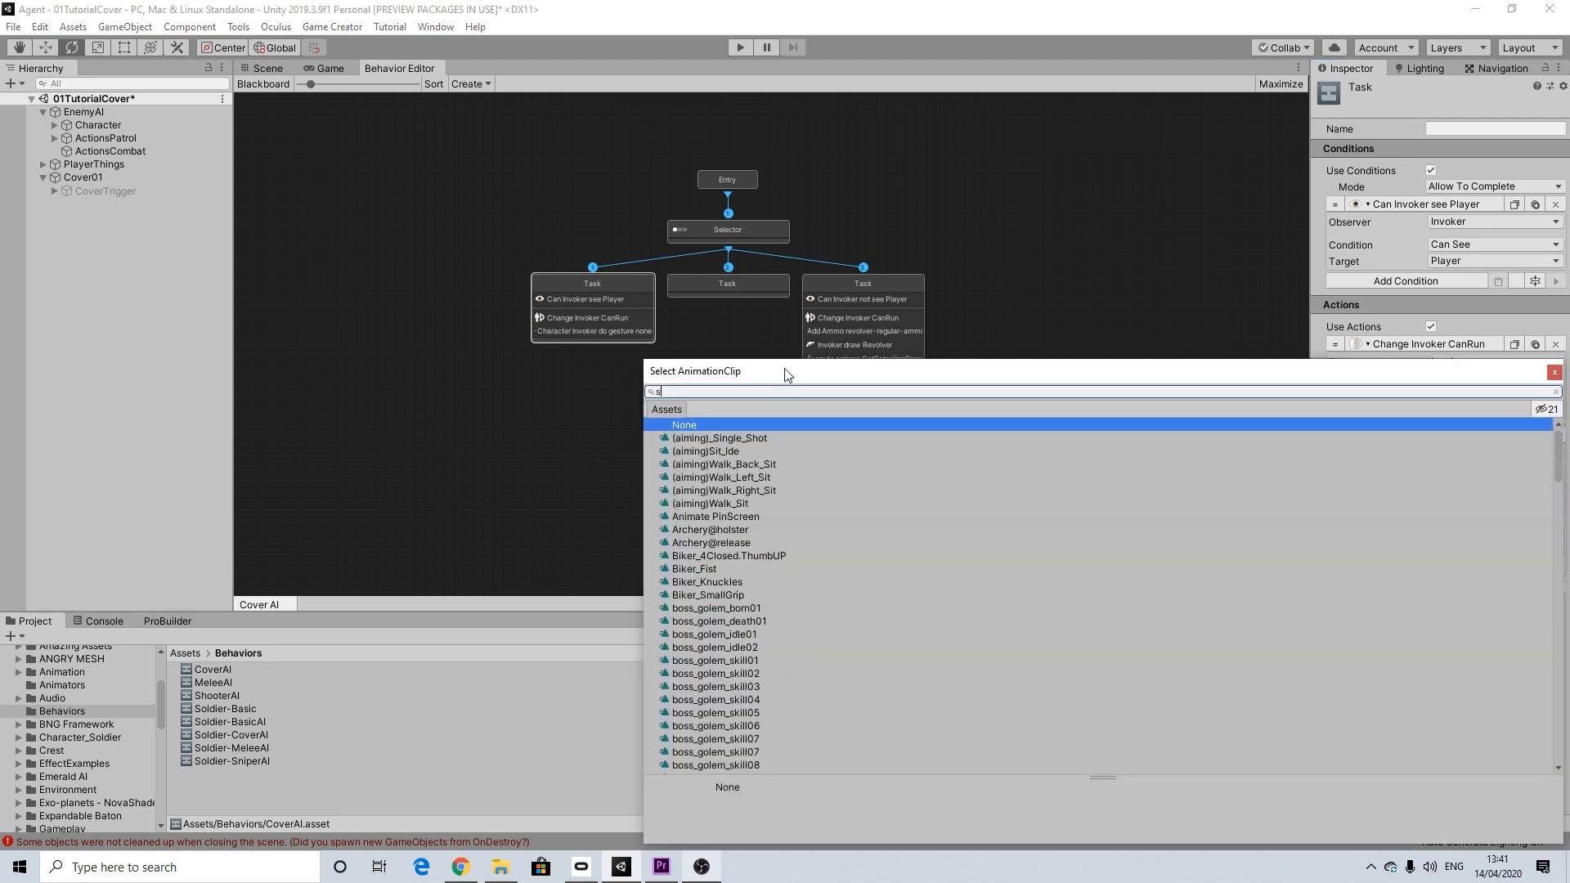
click(702, 438)
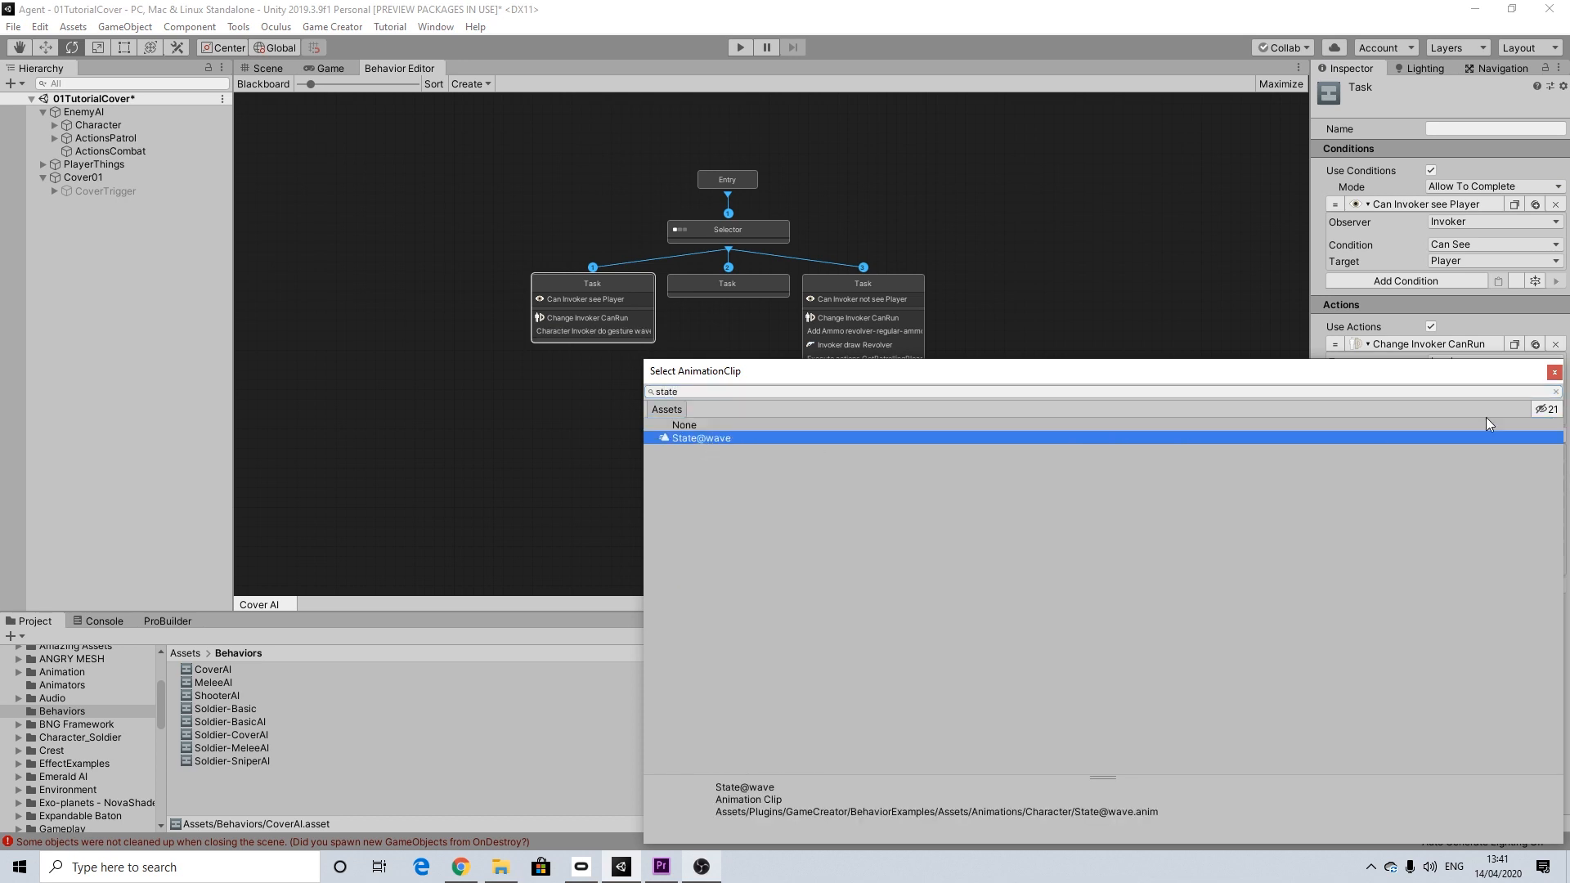
click(1554, 372)
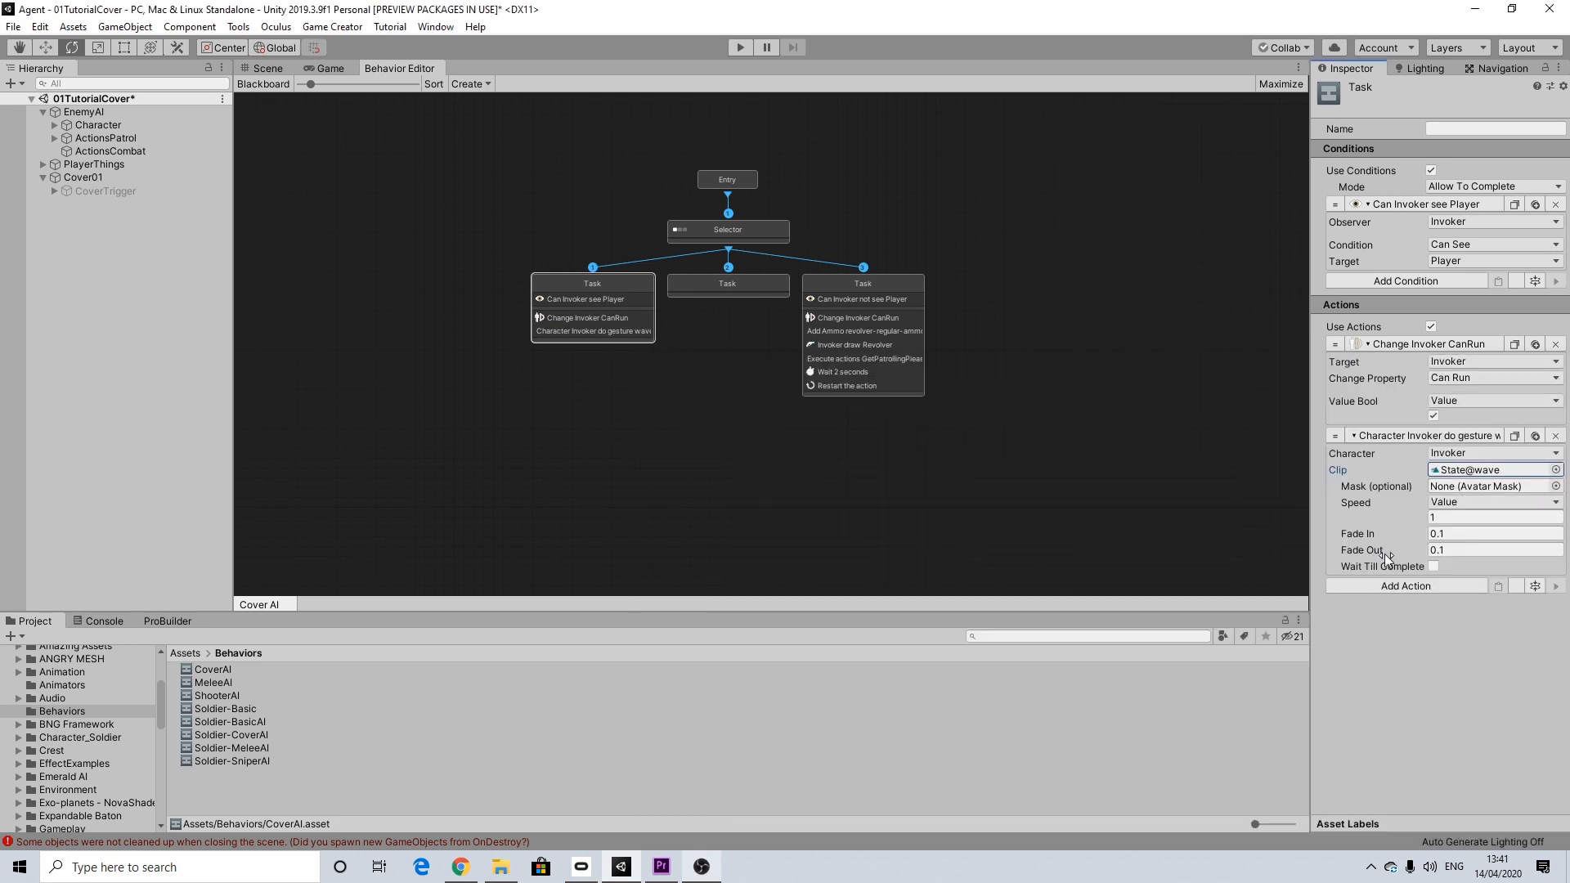
Step: Add a Simple Message action to the first Task with the message Stop!
click(1419, 587)
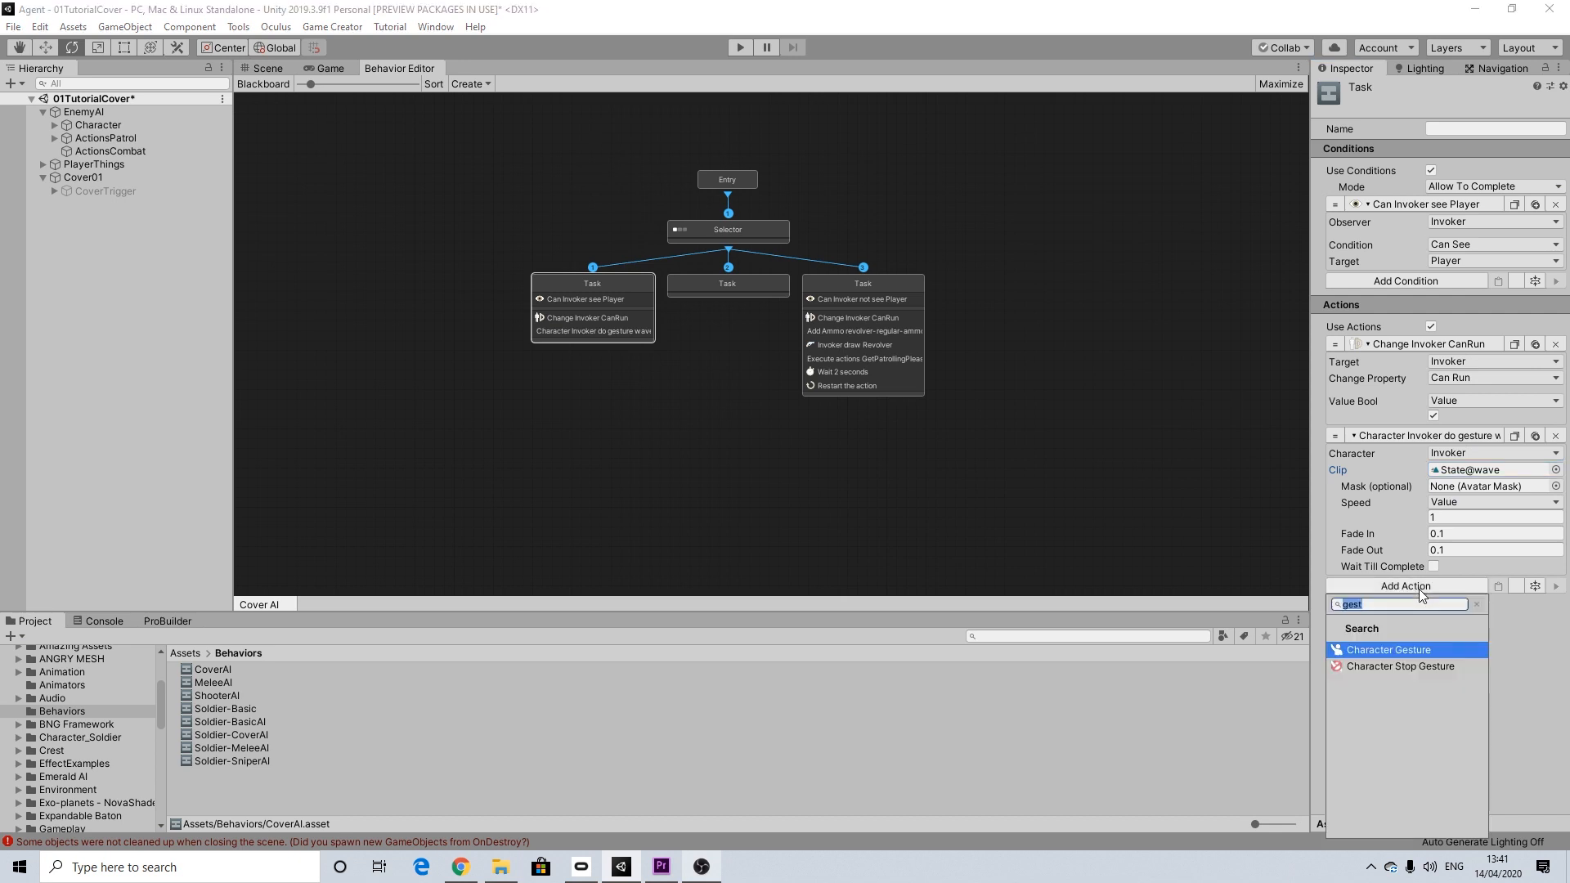
text(mes)
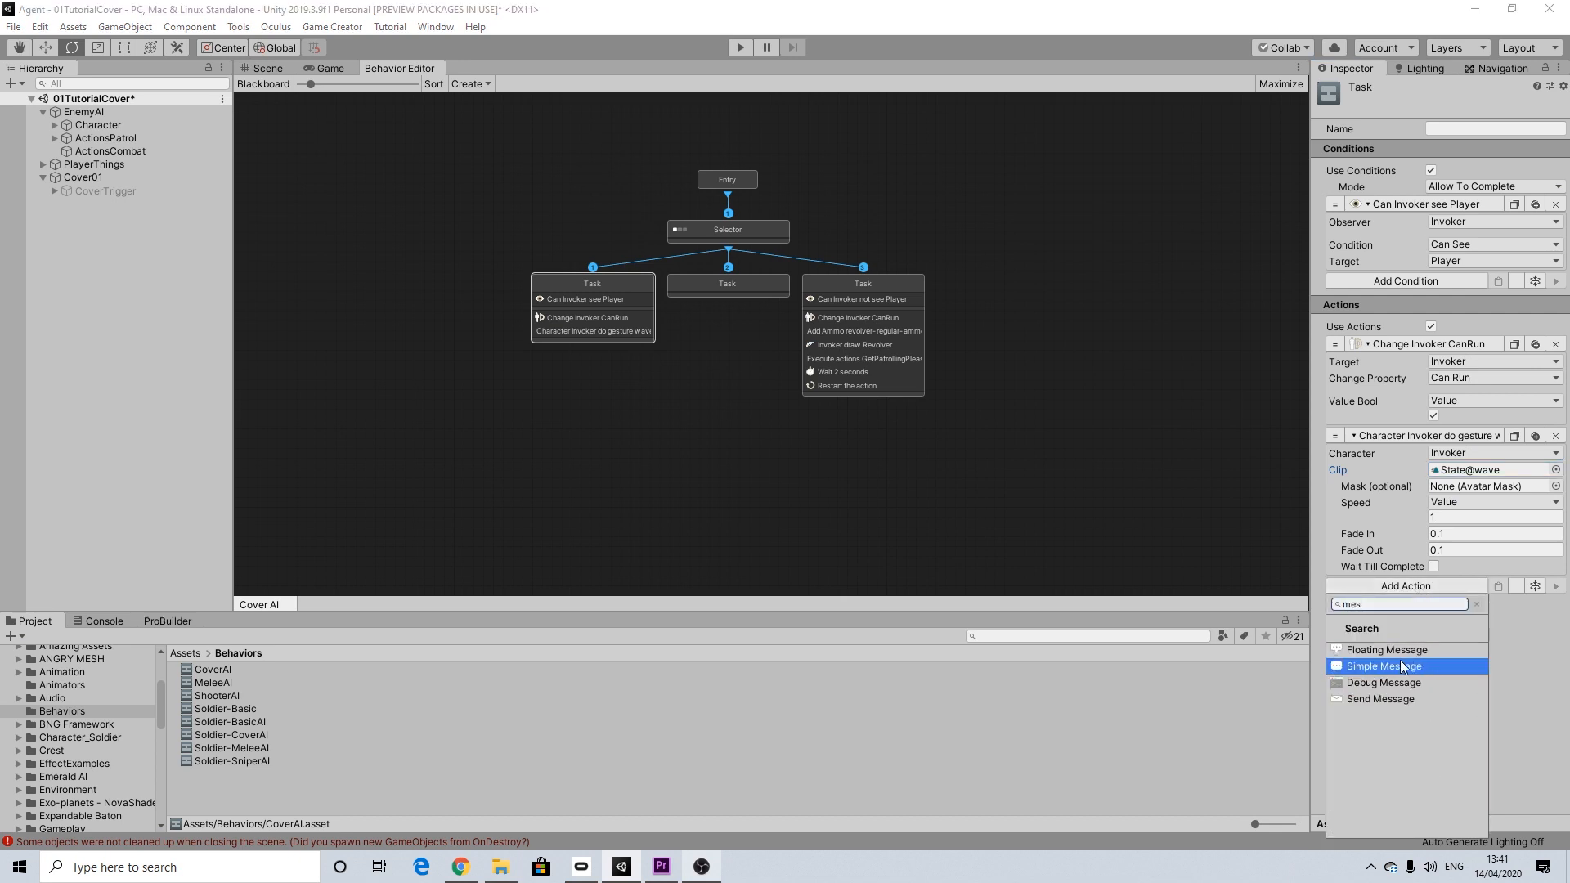
click(1400, 664)
click(1447, 605)
text(Stop!)
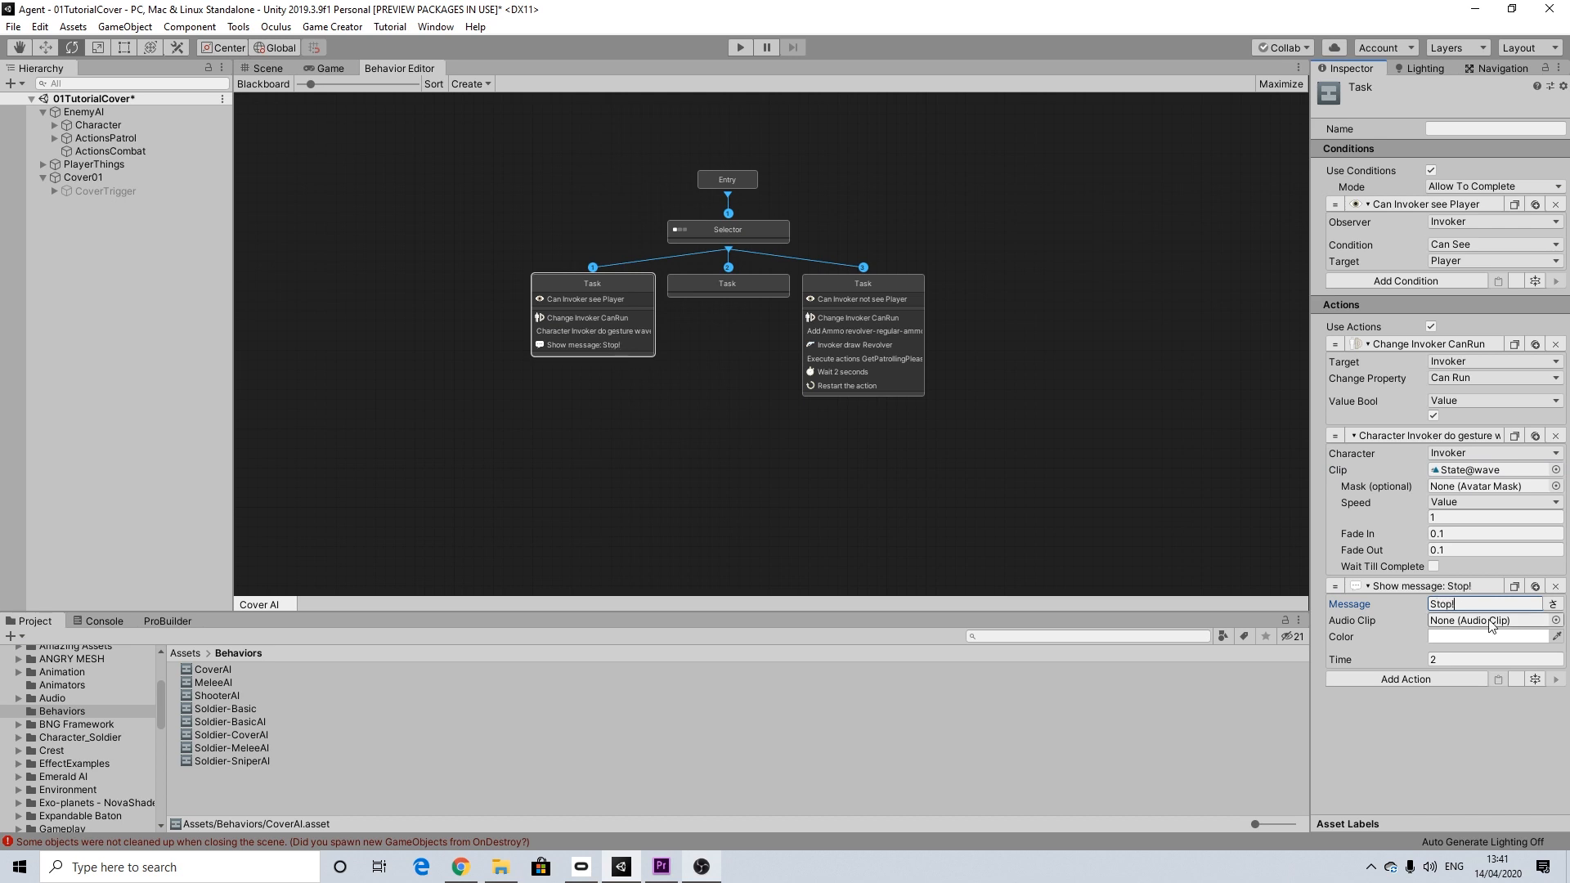
Step: Assign the stop! audio clip to the message action and set its time to 0.9
click(1555, 620)
text(stop)
click(685, 609)
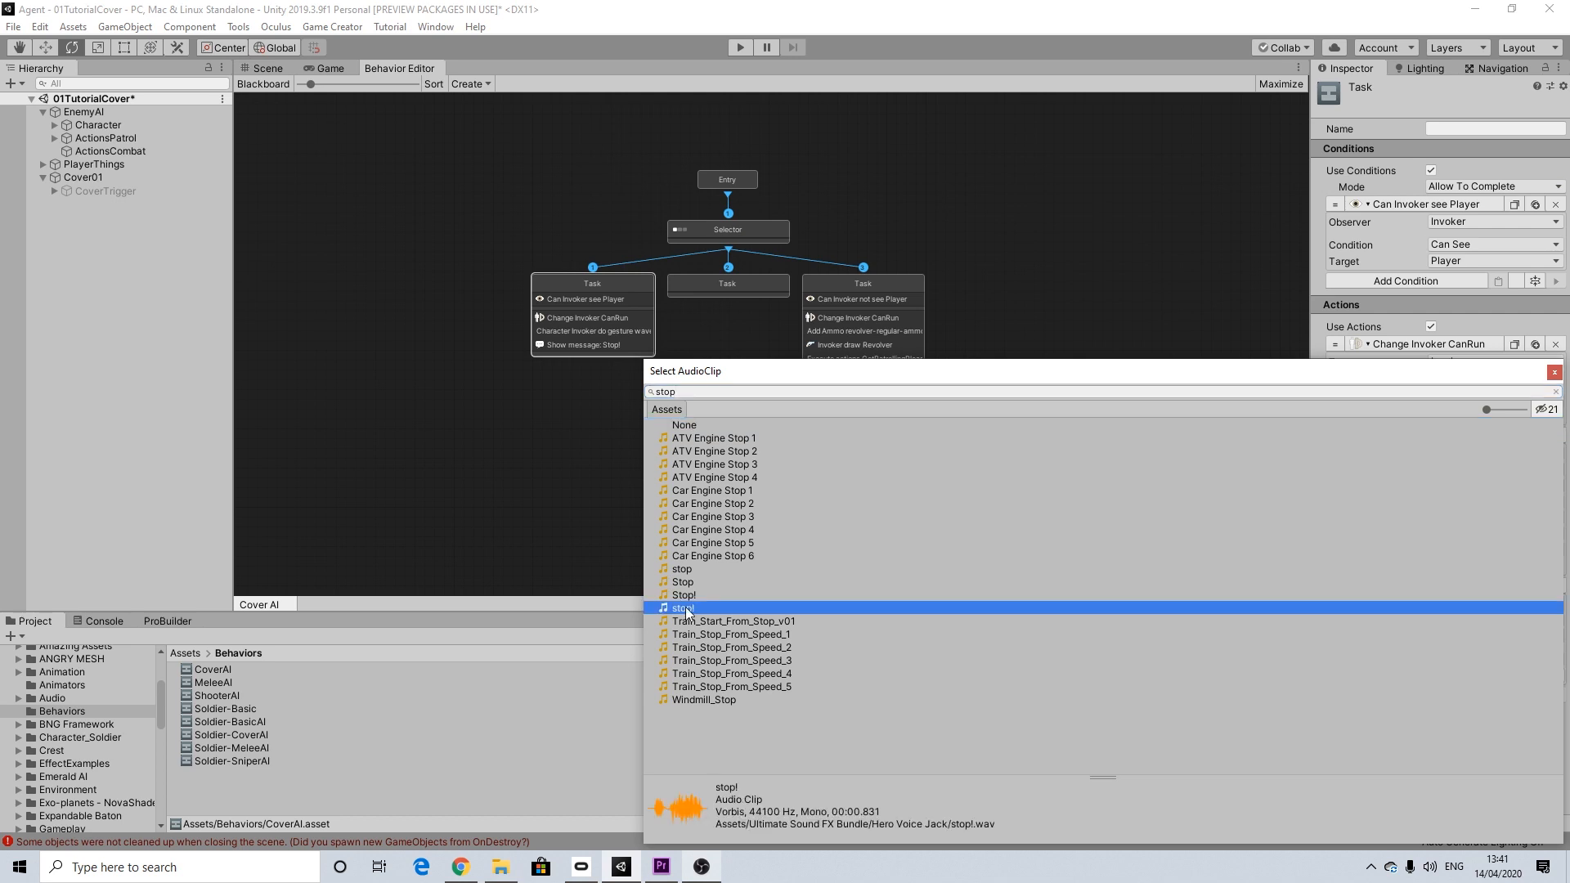
click(1553, 374)
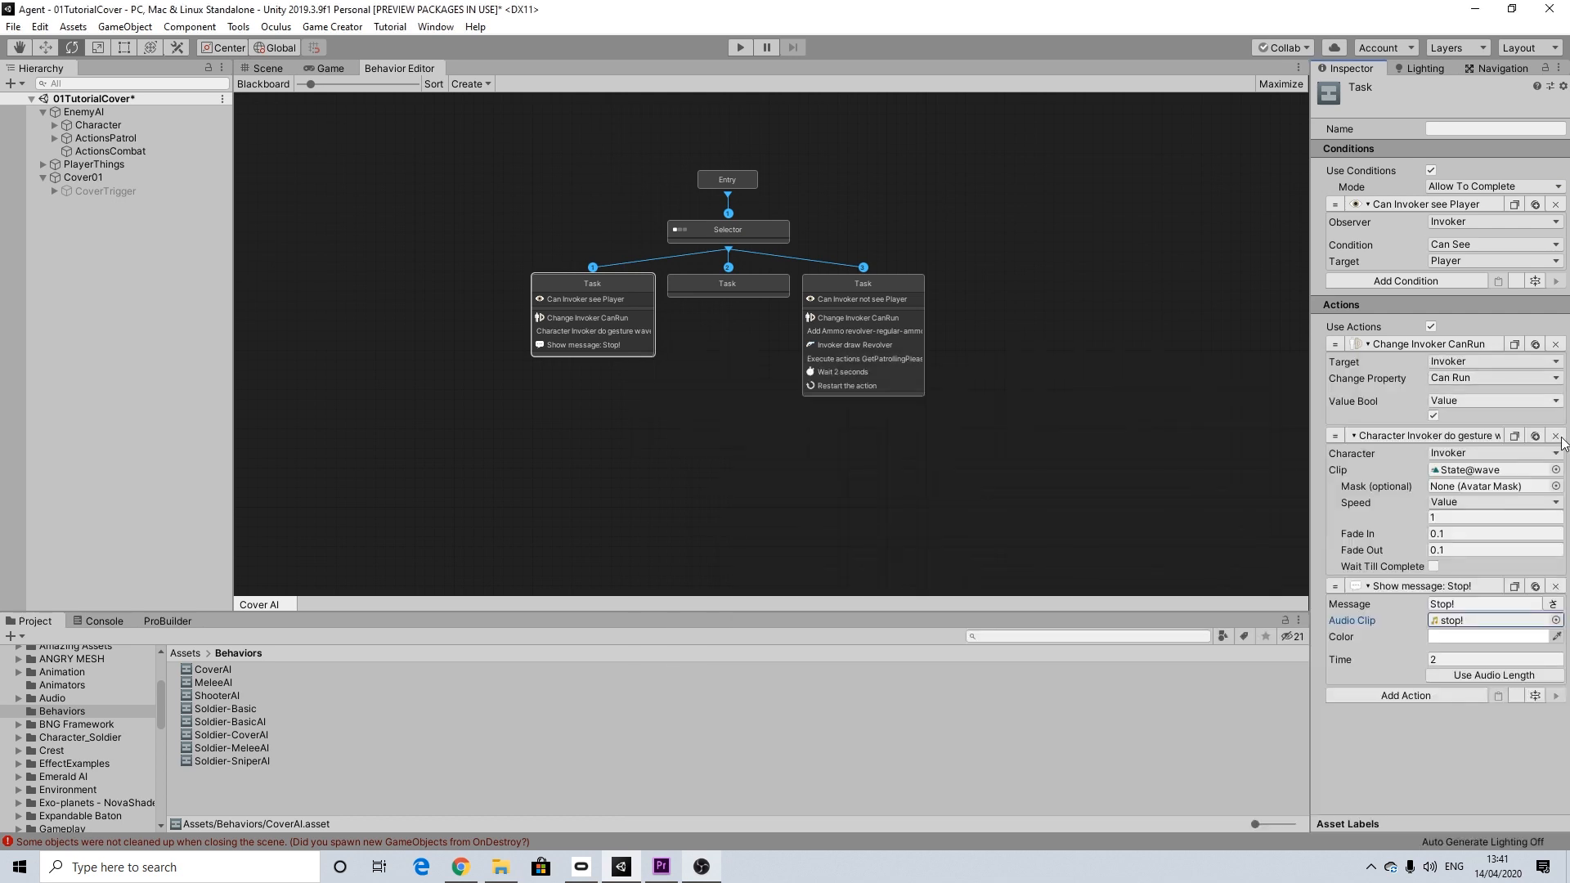
click(1457, 662)
text(0.98)
key(BackSpace)
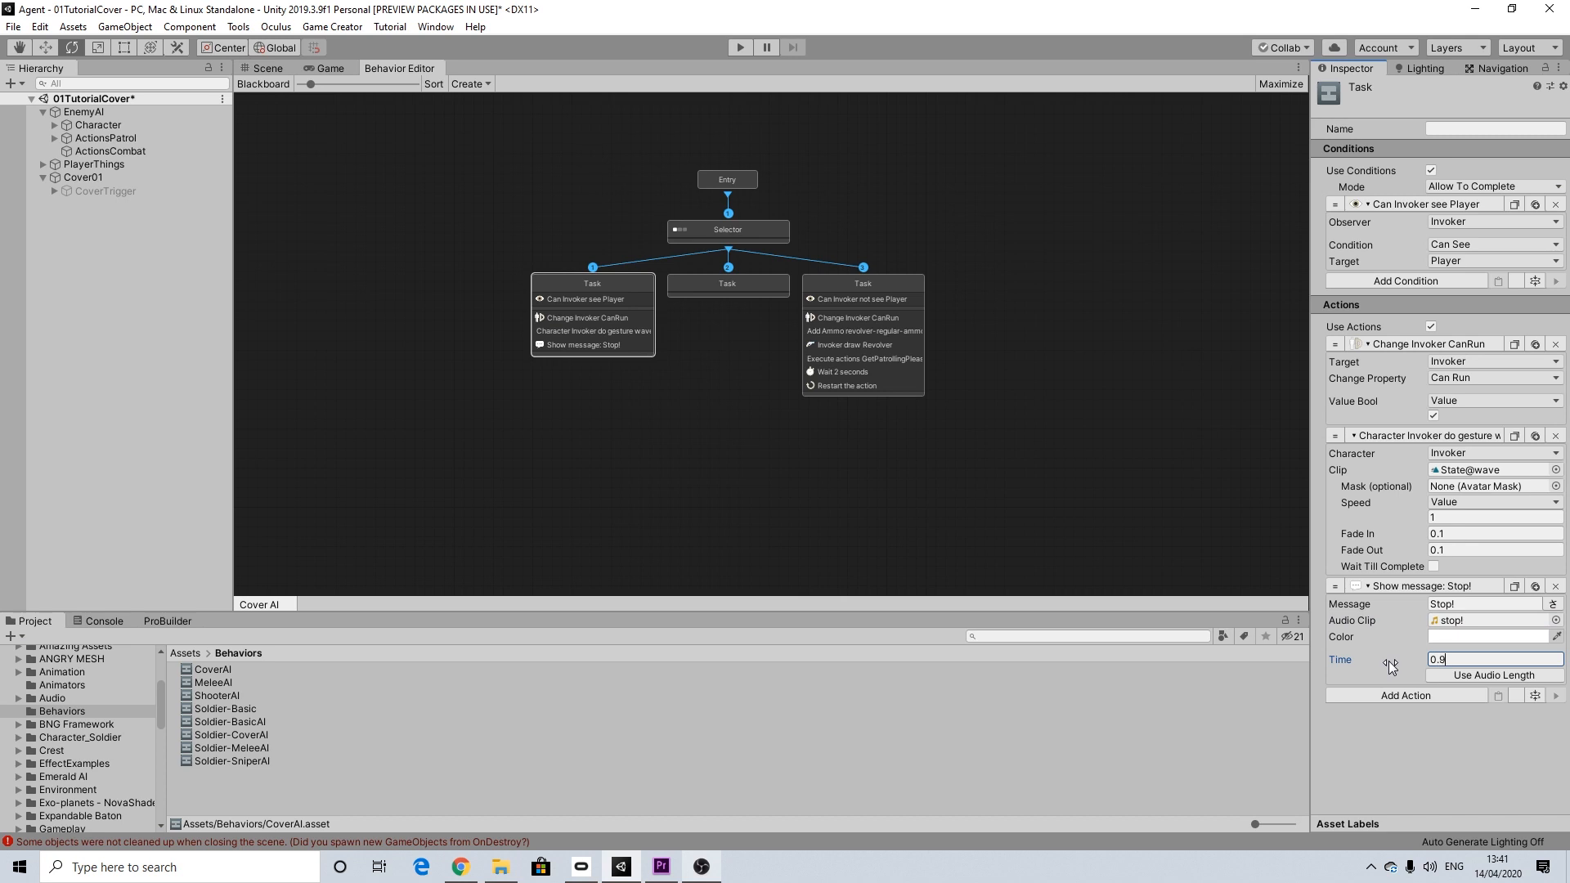
click(1429, 729)
click(1424, 693)
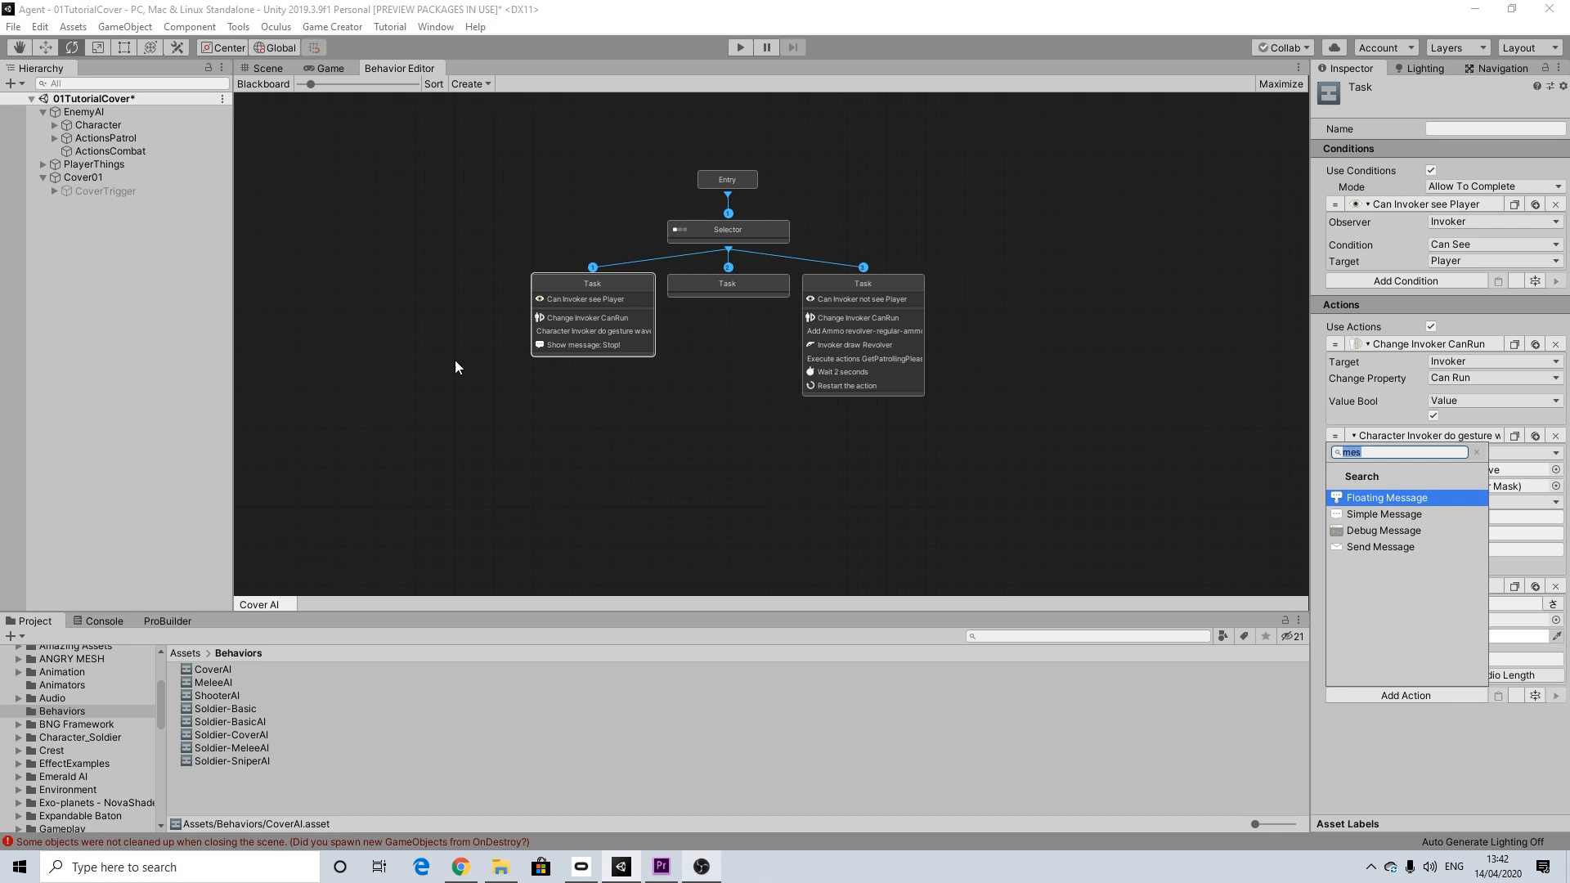
text(TriggerV)
key(BackSpace)
text(Cover01)
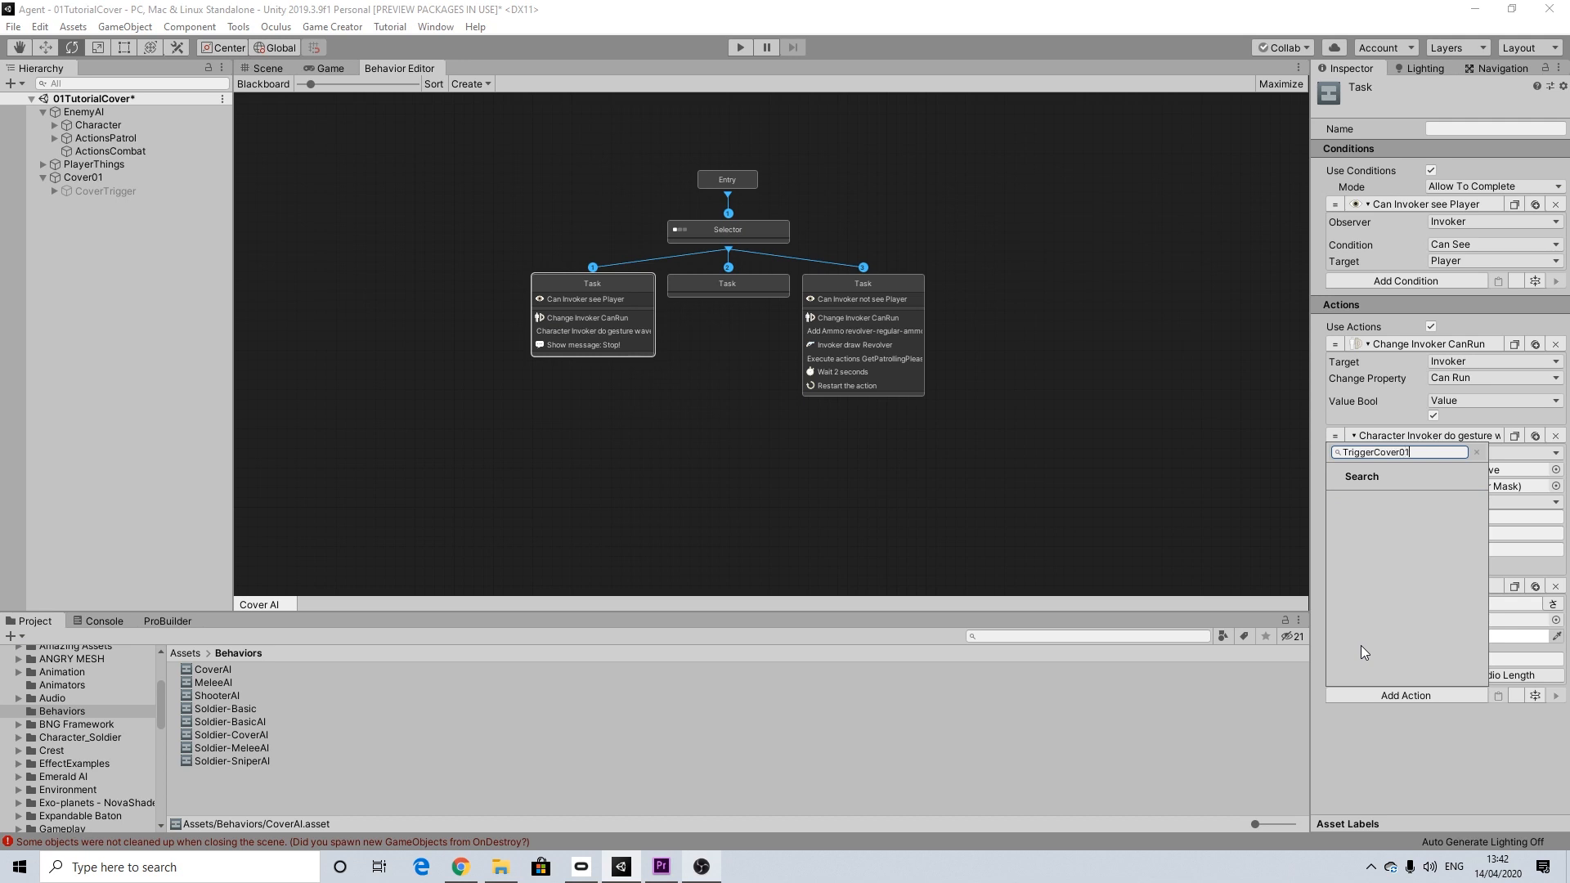
click(1406, 744)
Step: Add a Set Active action to the first Task below the message action
click(1430, 693)
key(BackSpace)
text(set)
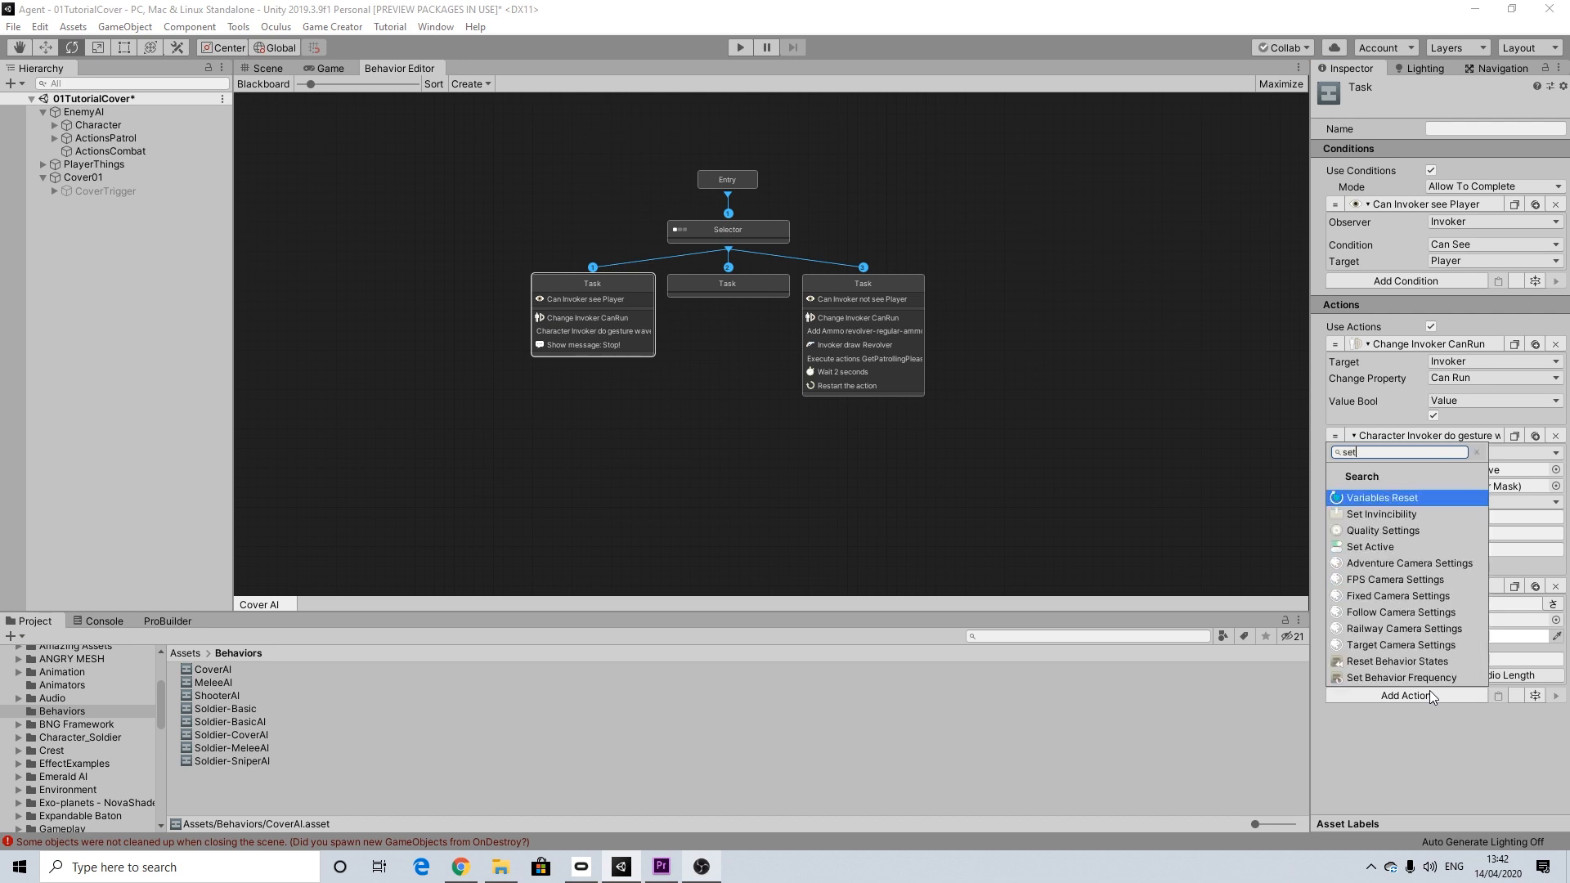
click(1384, 547)
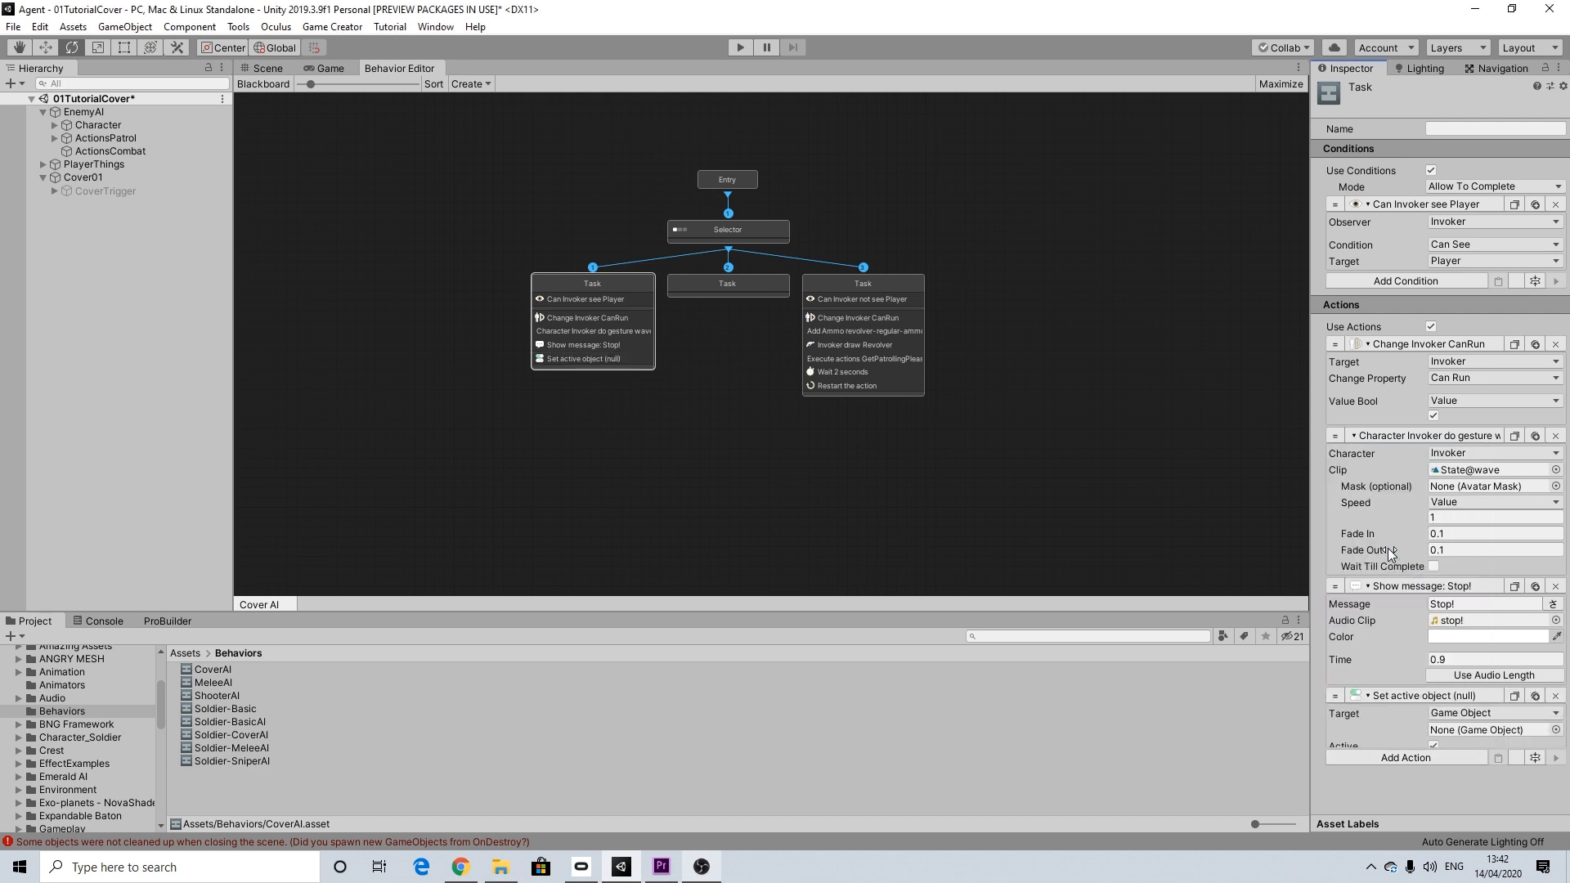
Step: Target the Set Active action at the Invoker's local variable TriggerCover01
click(1451, 715)
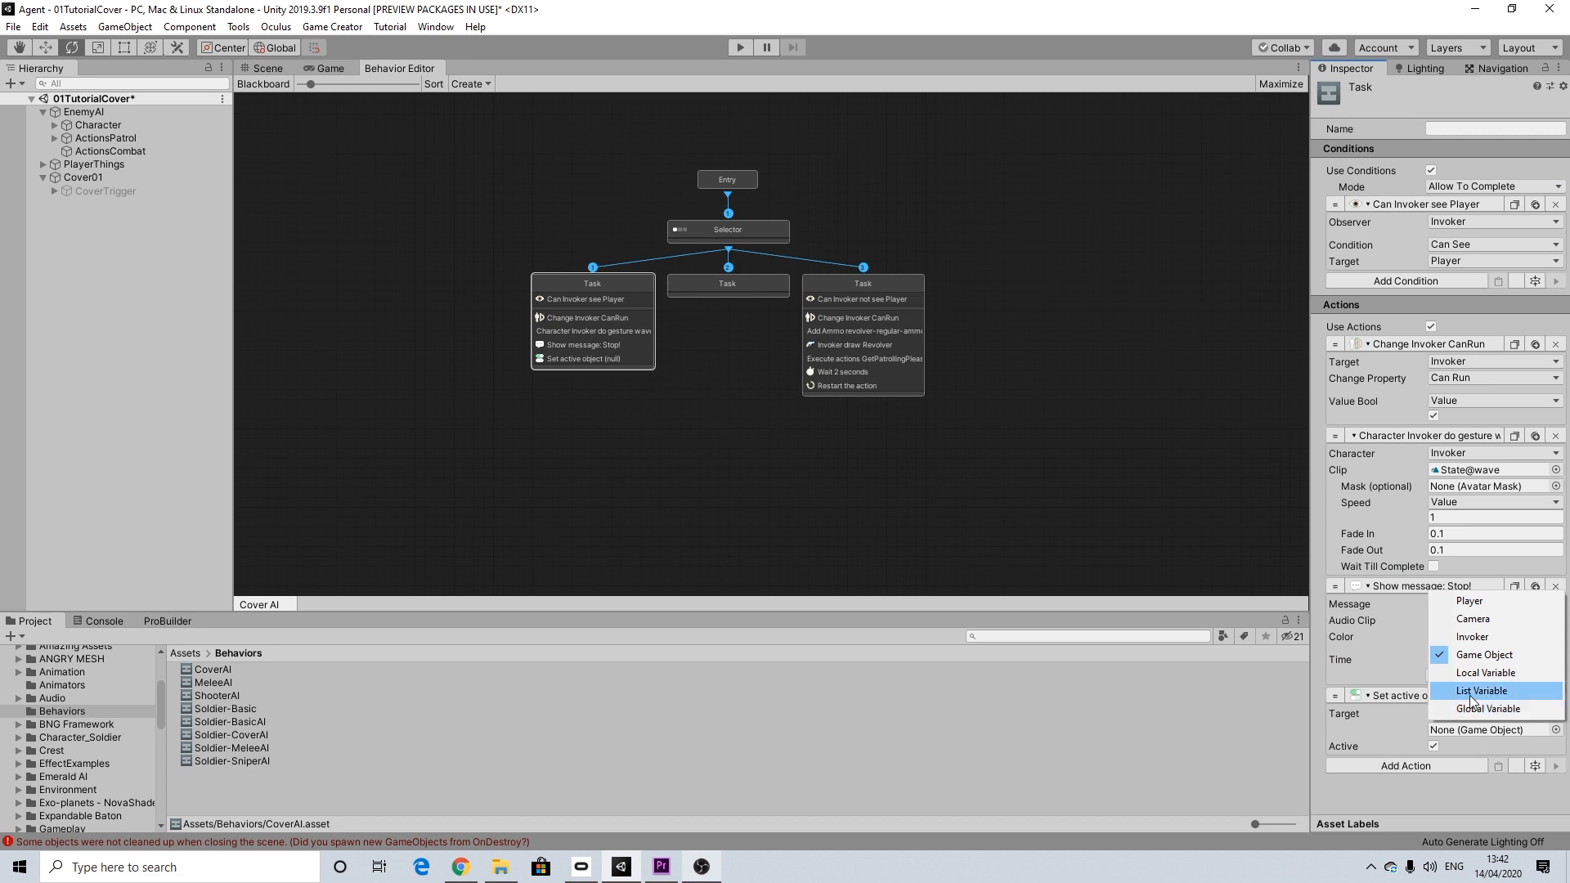
click(1478, 674)
click(1463, 729)
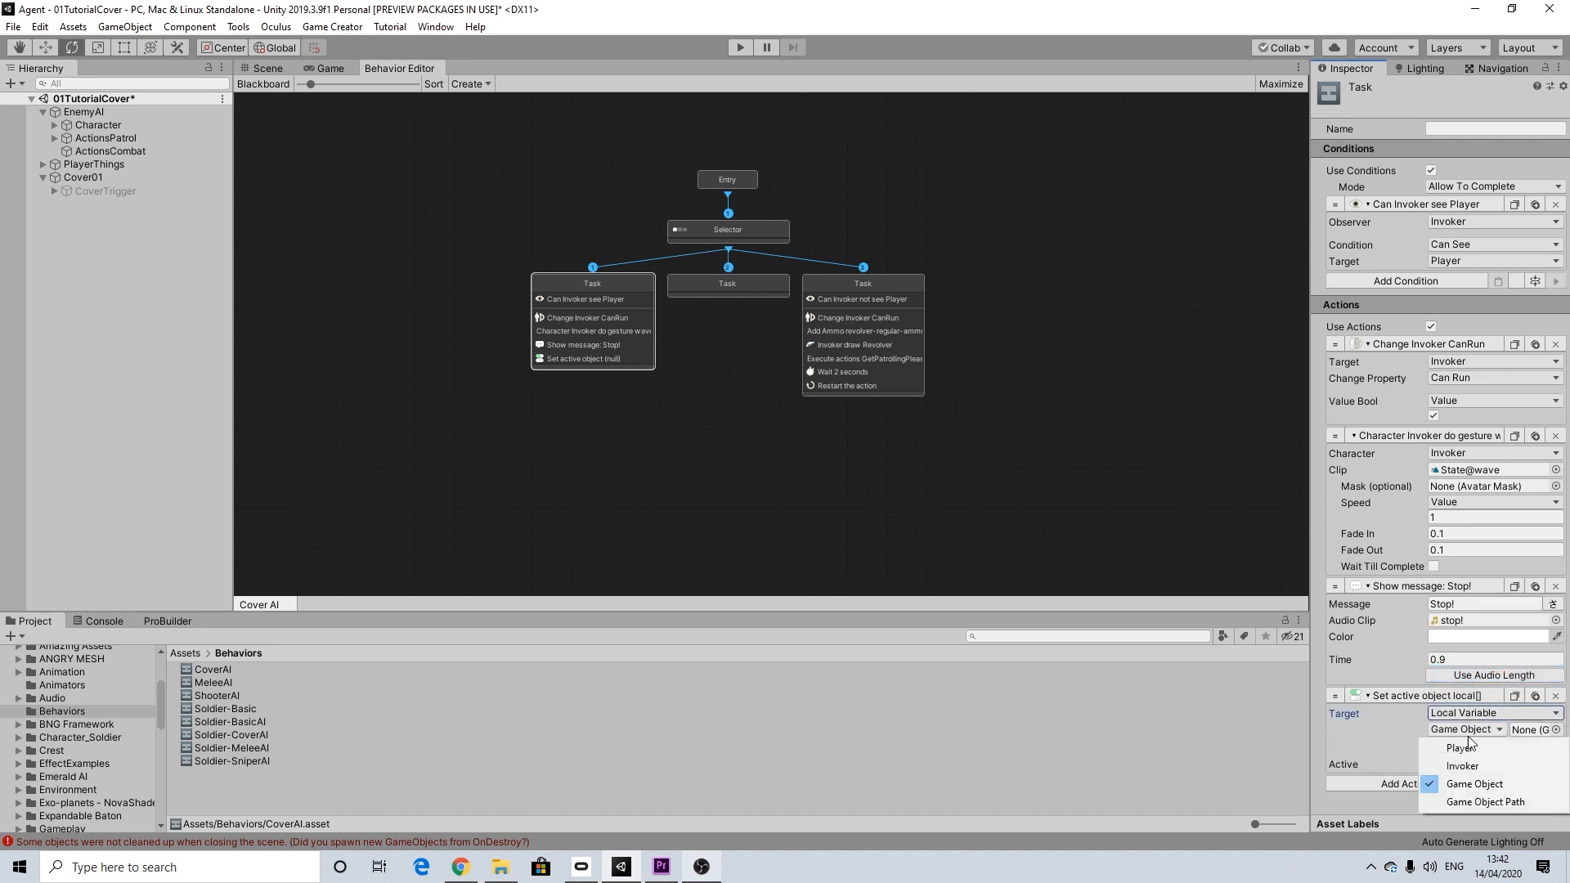
click(1466, 765)
click(1461, 746)
text(Trigger)
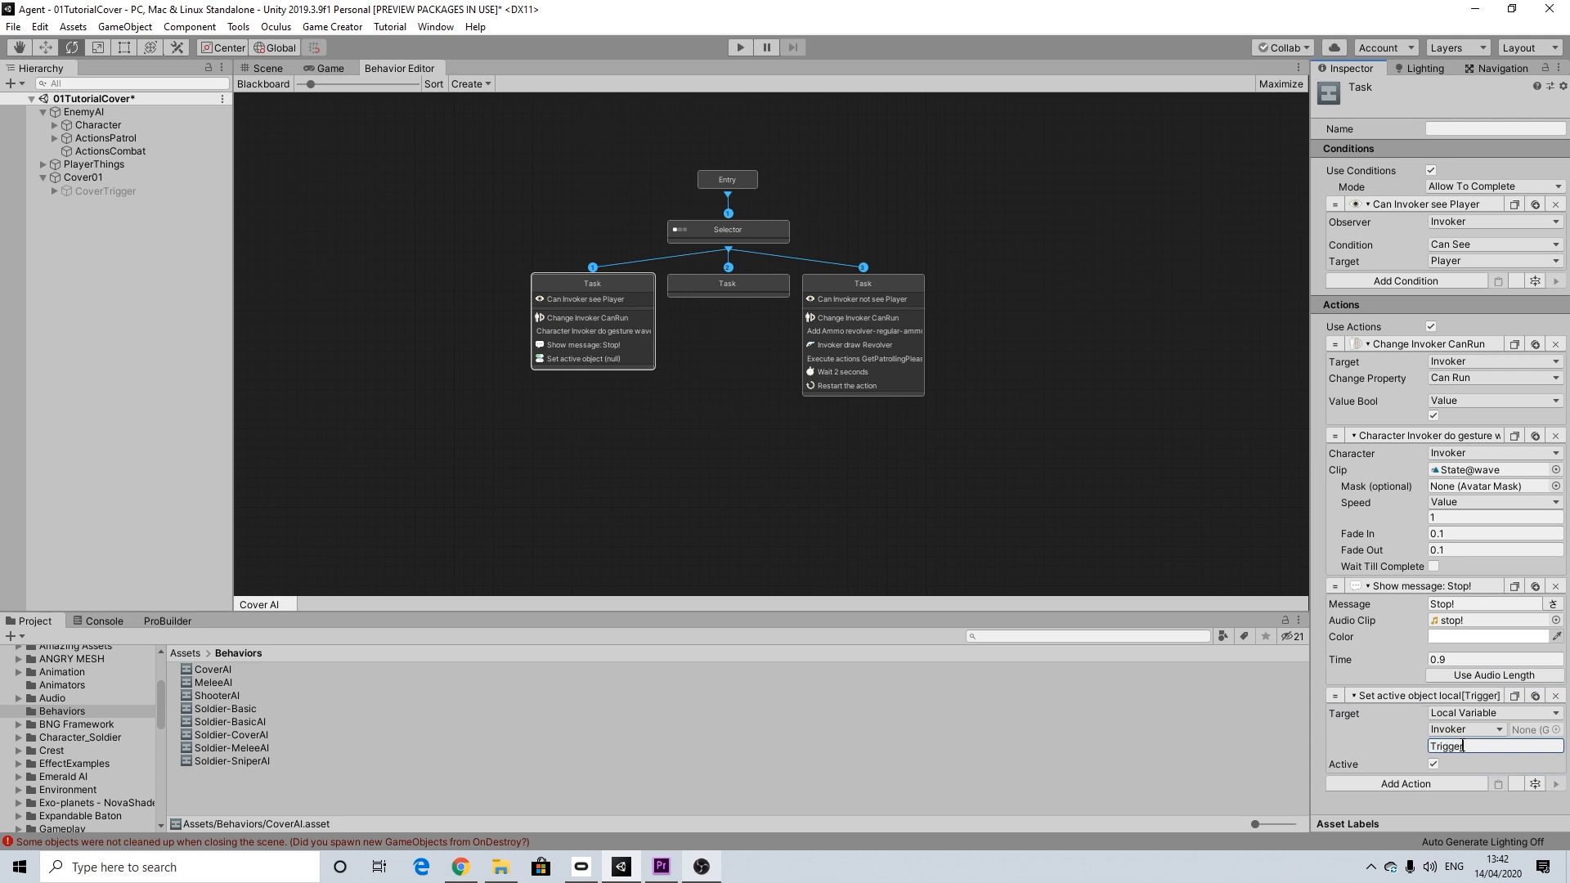
text(Cover01)
Step: Copy the variable name TriggerCover01 and add it to the Blackboard as a Game Object parameter
drag(1505, 747, 1414, 745)
key(ctrl+c)
click(263, 83)
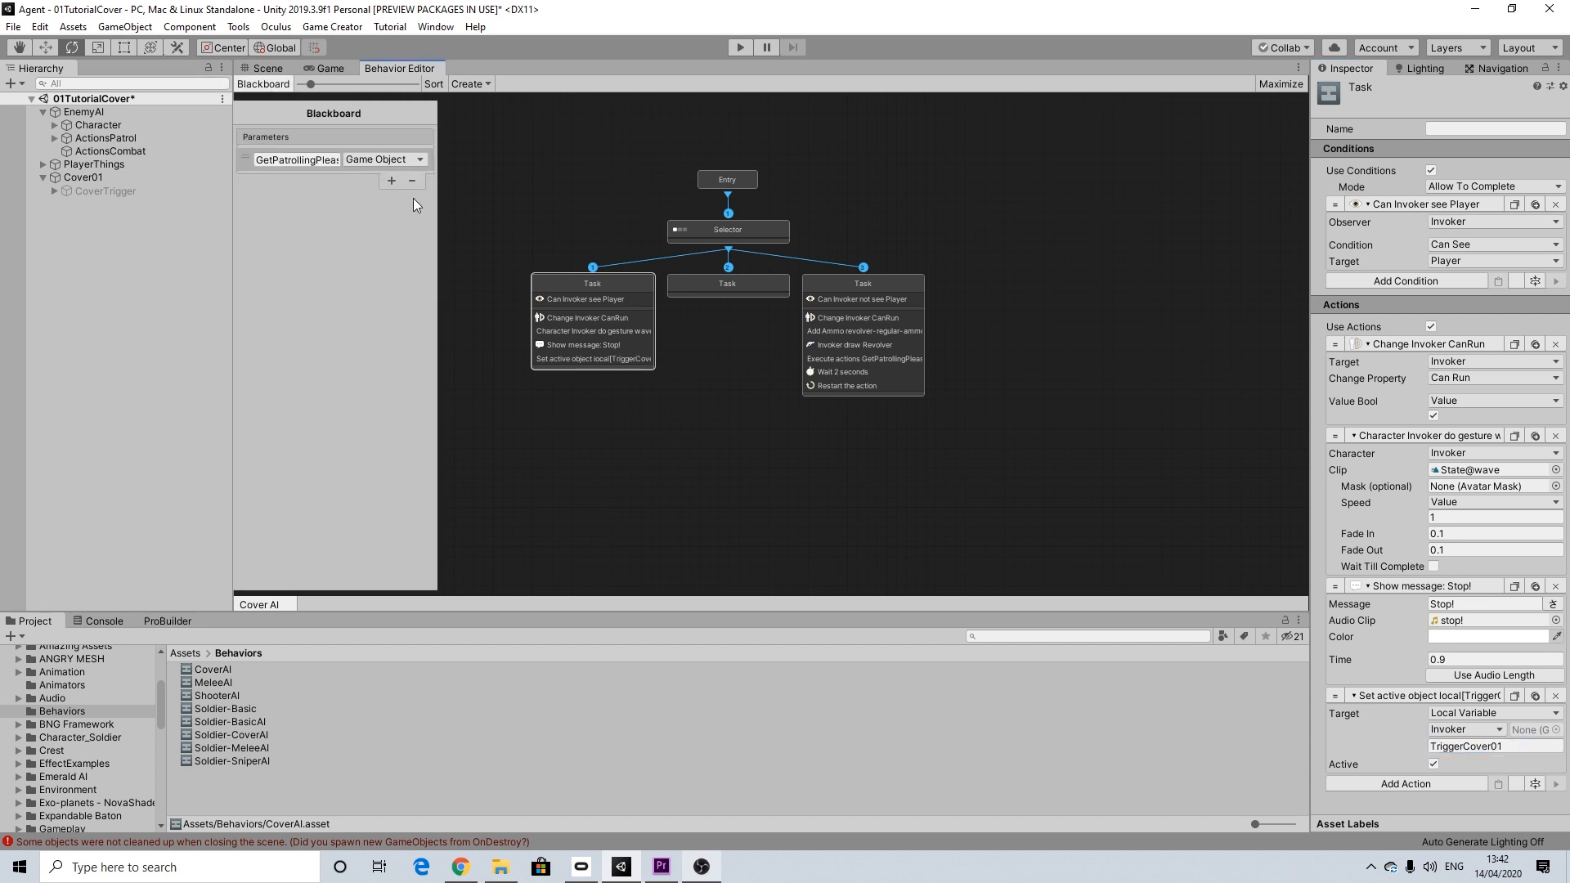
click(391, 180)
click(325, 181)
key(ctrl+v)
Step: Add three more Game Object parameters to the Blackboard named TriggerCover02, TriggerCover03 and TriggerCover04
click(390, 201)
click(307, 204)
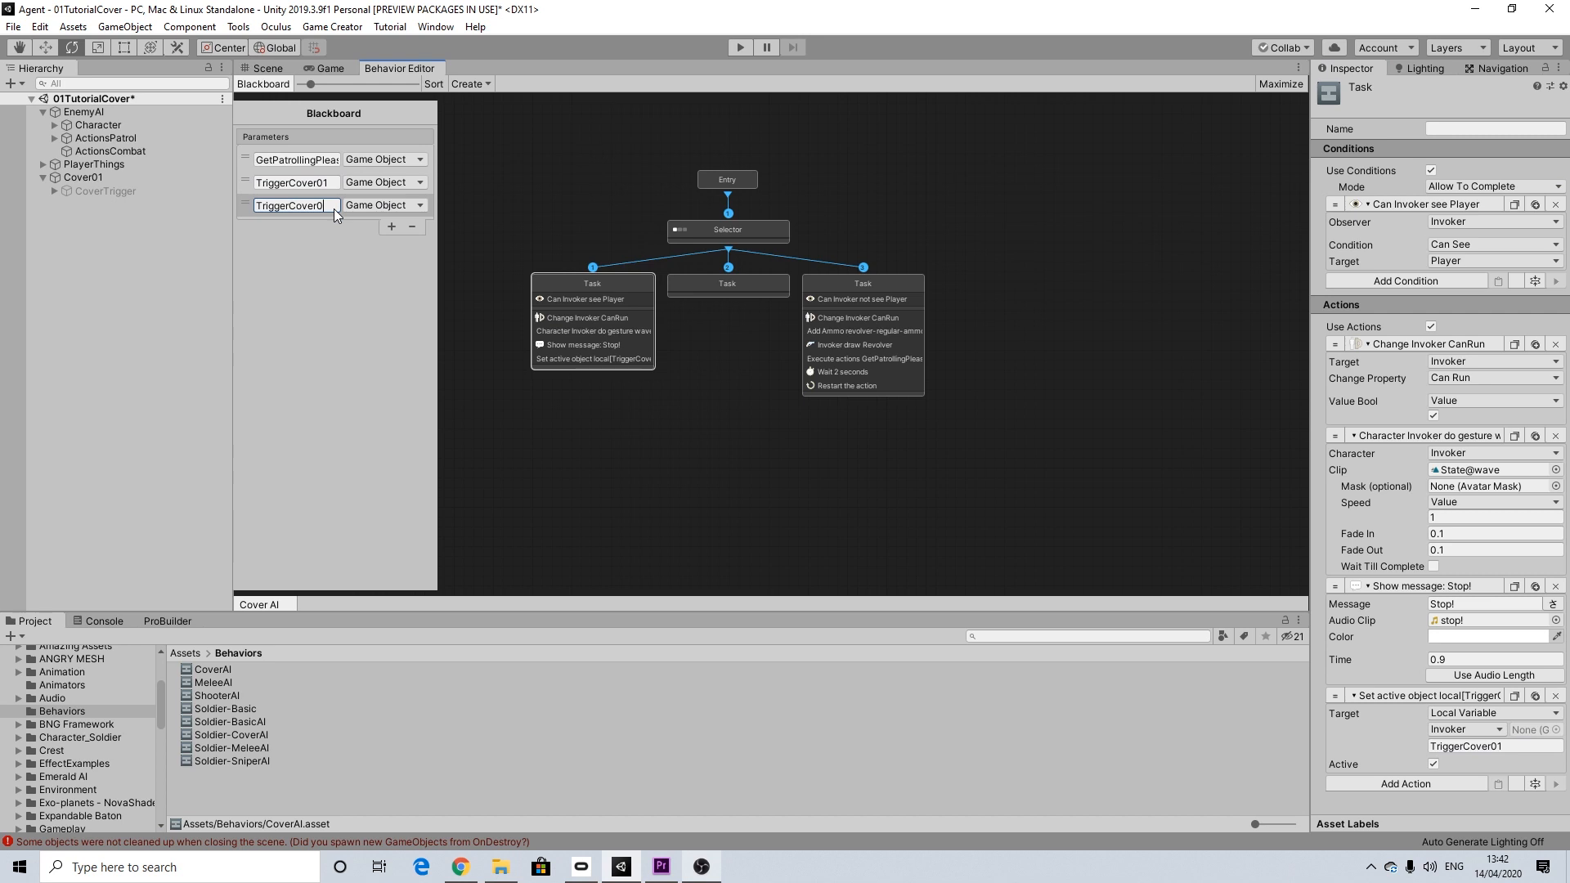
click(391, 227)
click(331, 229)
click(331, 229)
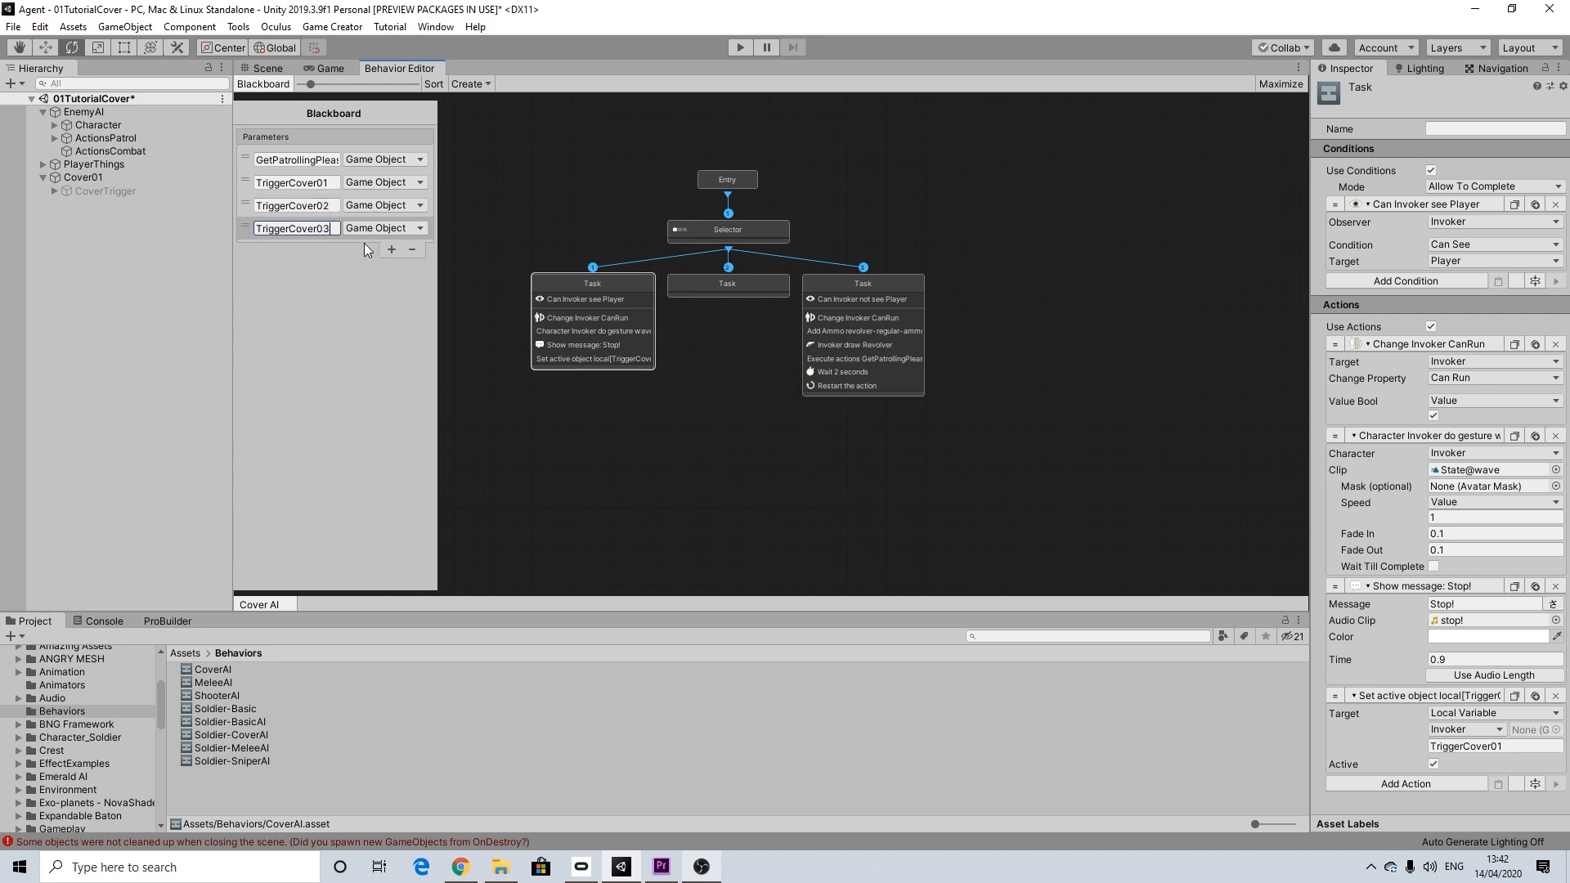
click(391, 249)
click(319, 253)
click(319, 254)
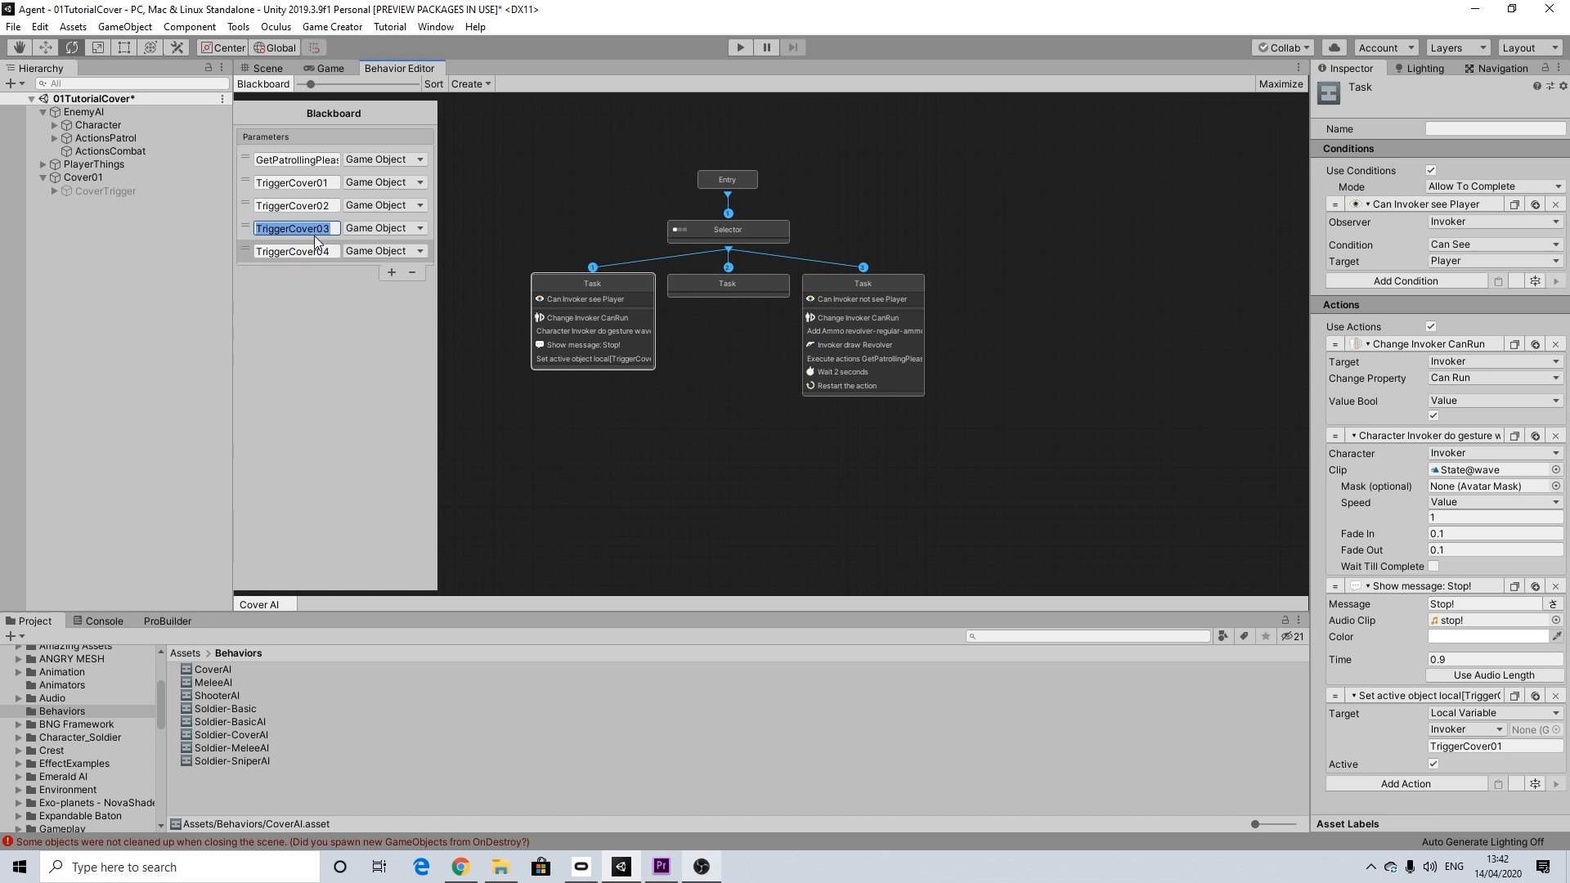
double_click(325, 248)
click(325, 249)
Step: Duplicate the Set Active action three times, setting the copies' local variables to TriggerCover02, TriggerCover03 and TriggerCover04
click(1535, 695)
scroll(1535, 710, down, 3)
click(1501, 761)
text(2)
click(1525, 709)
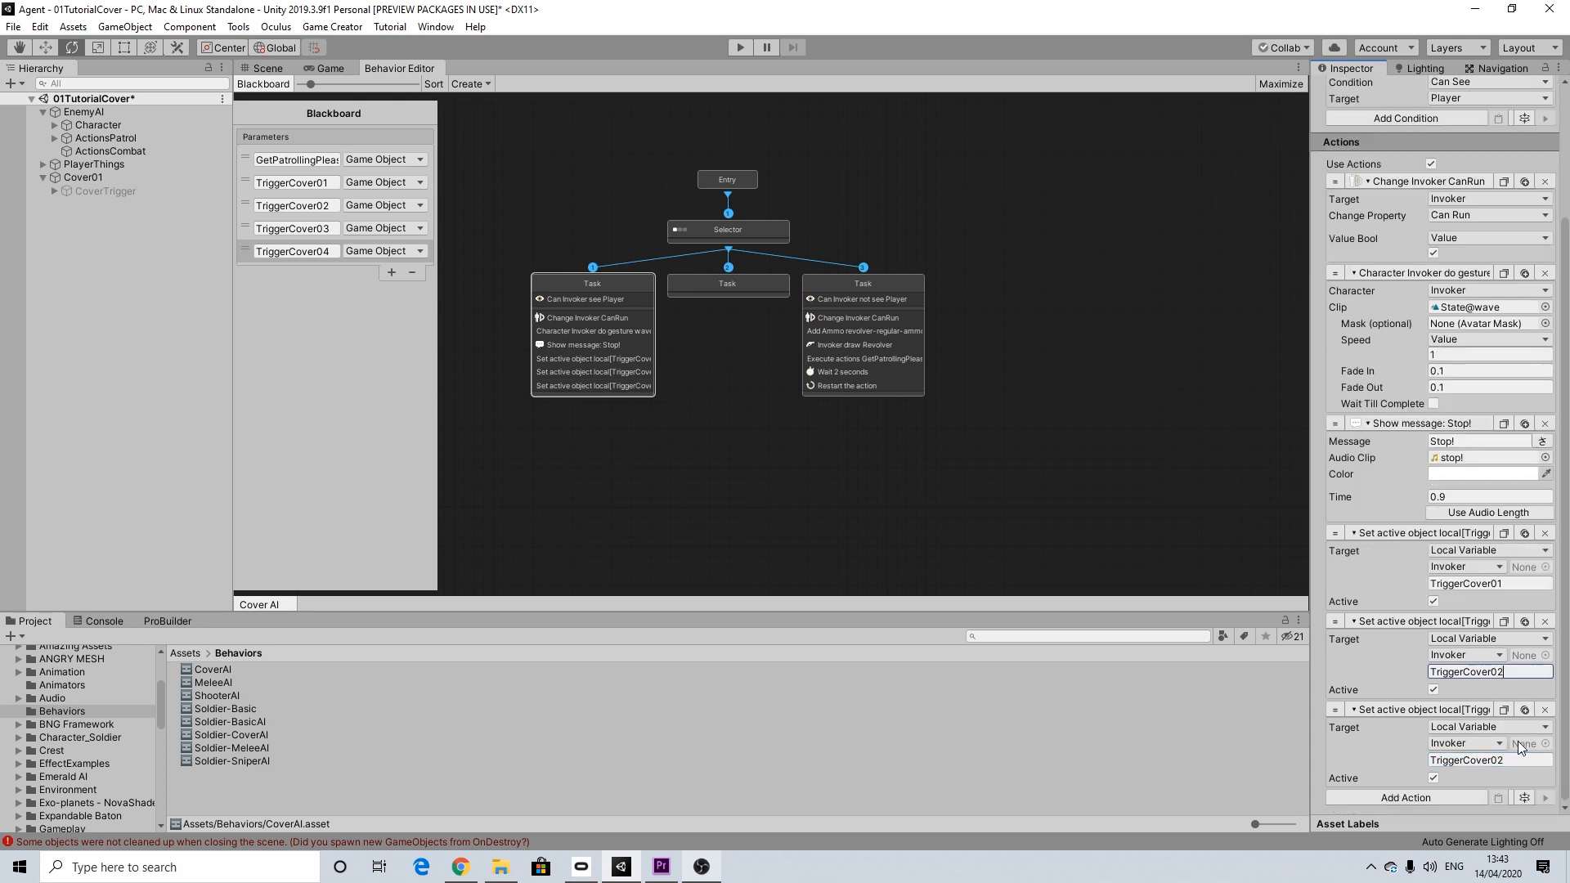
click(1498, 760)
text(3)
click(1525, 708)
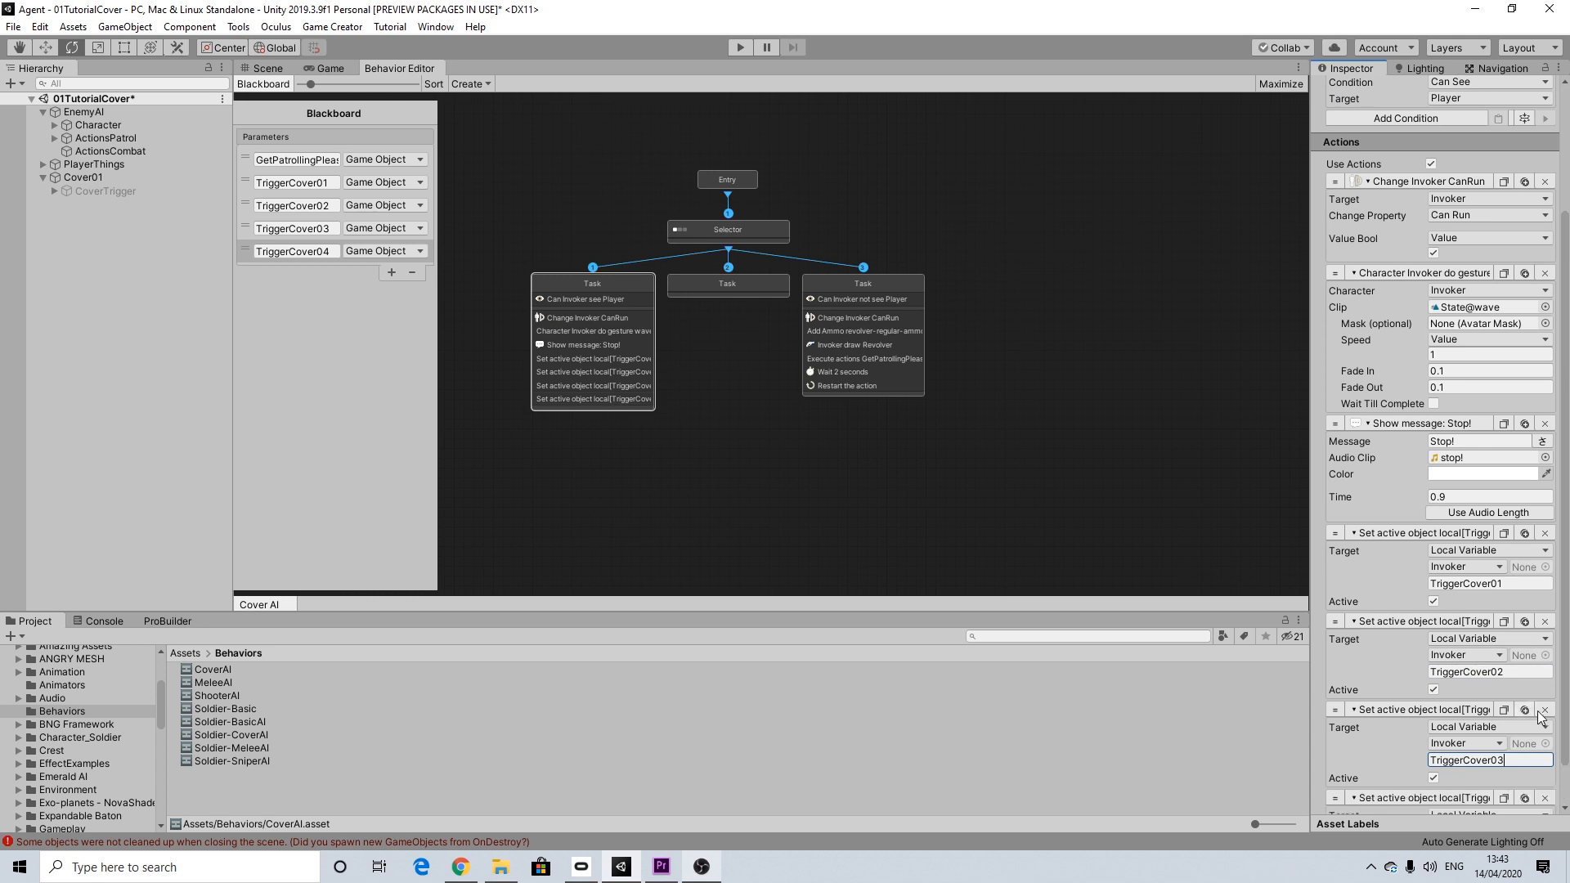
click(1501, 760)
drag(1502, 762, 1500, 764)
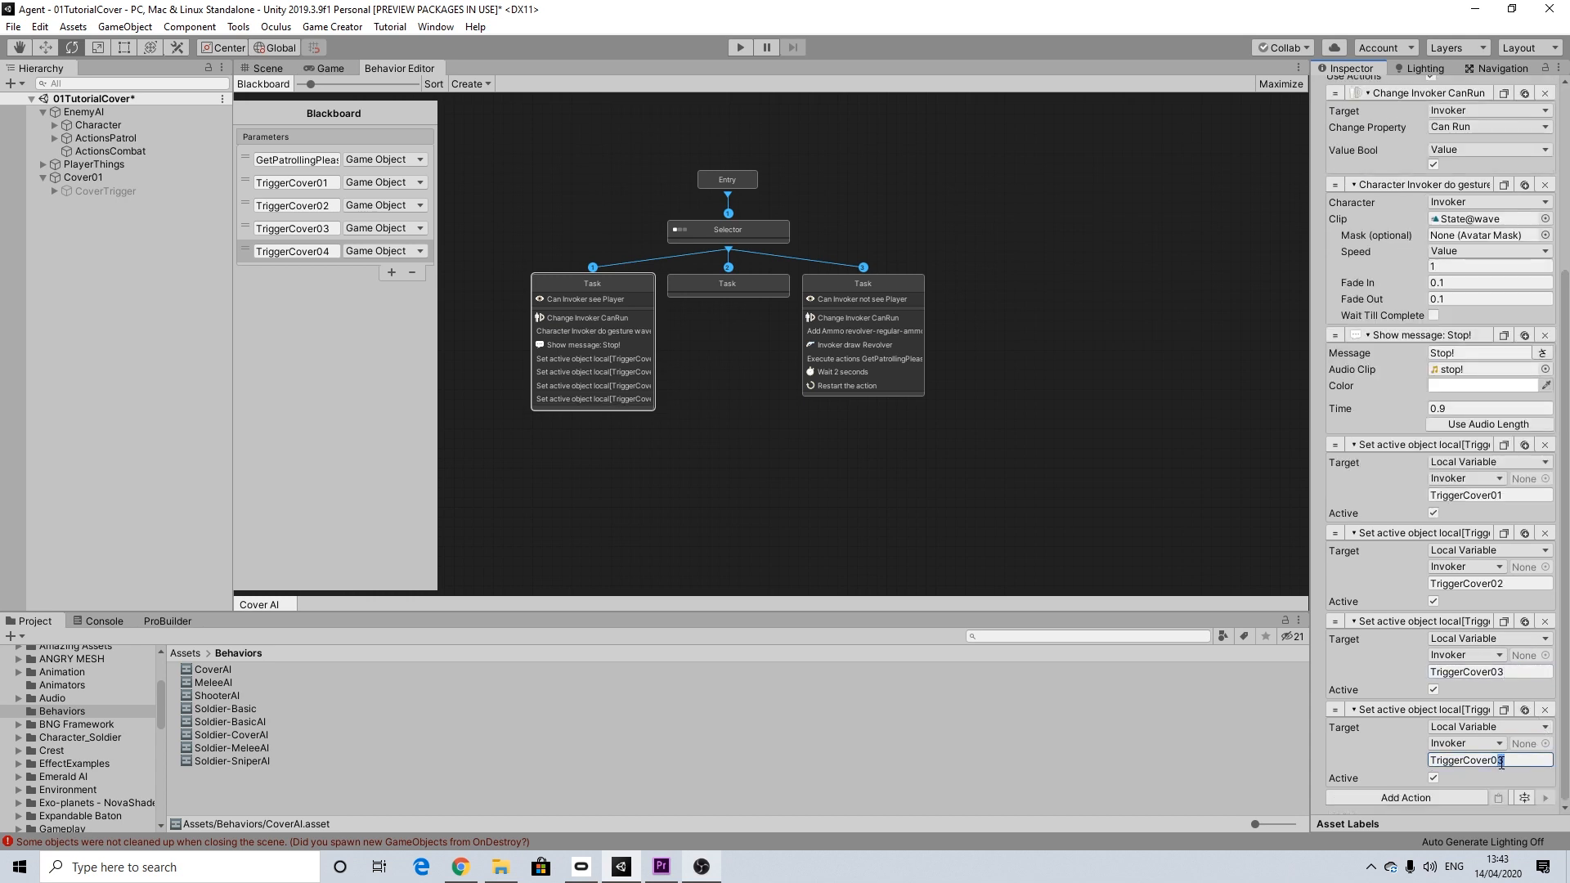
text(4)
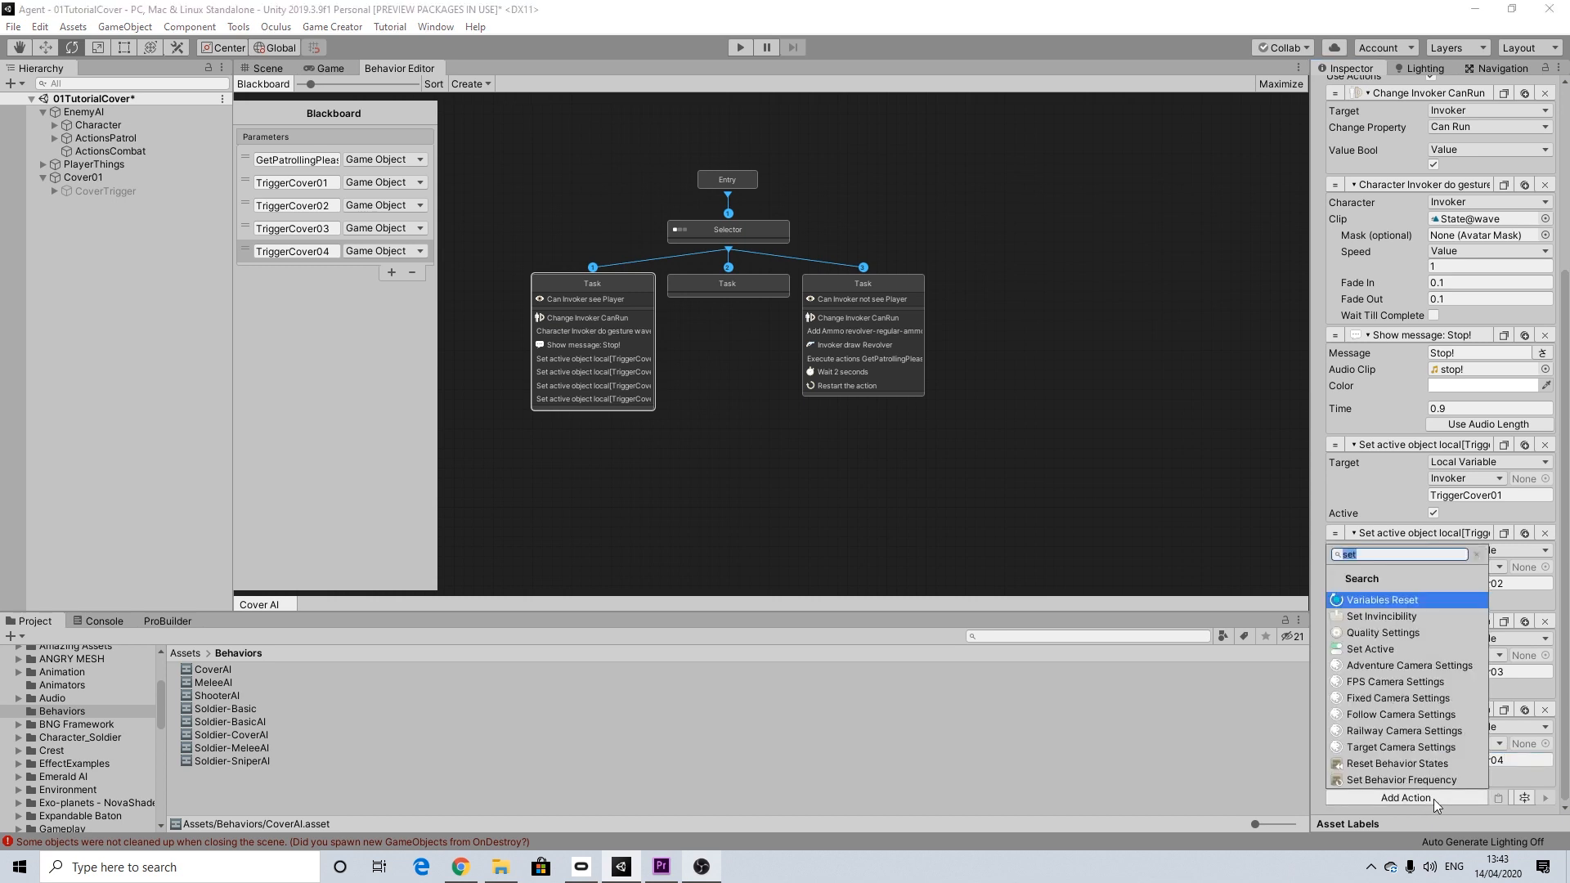
Step: Add a Wait action of 0.5 seconds at the end of the first Task's actions
text(wait)
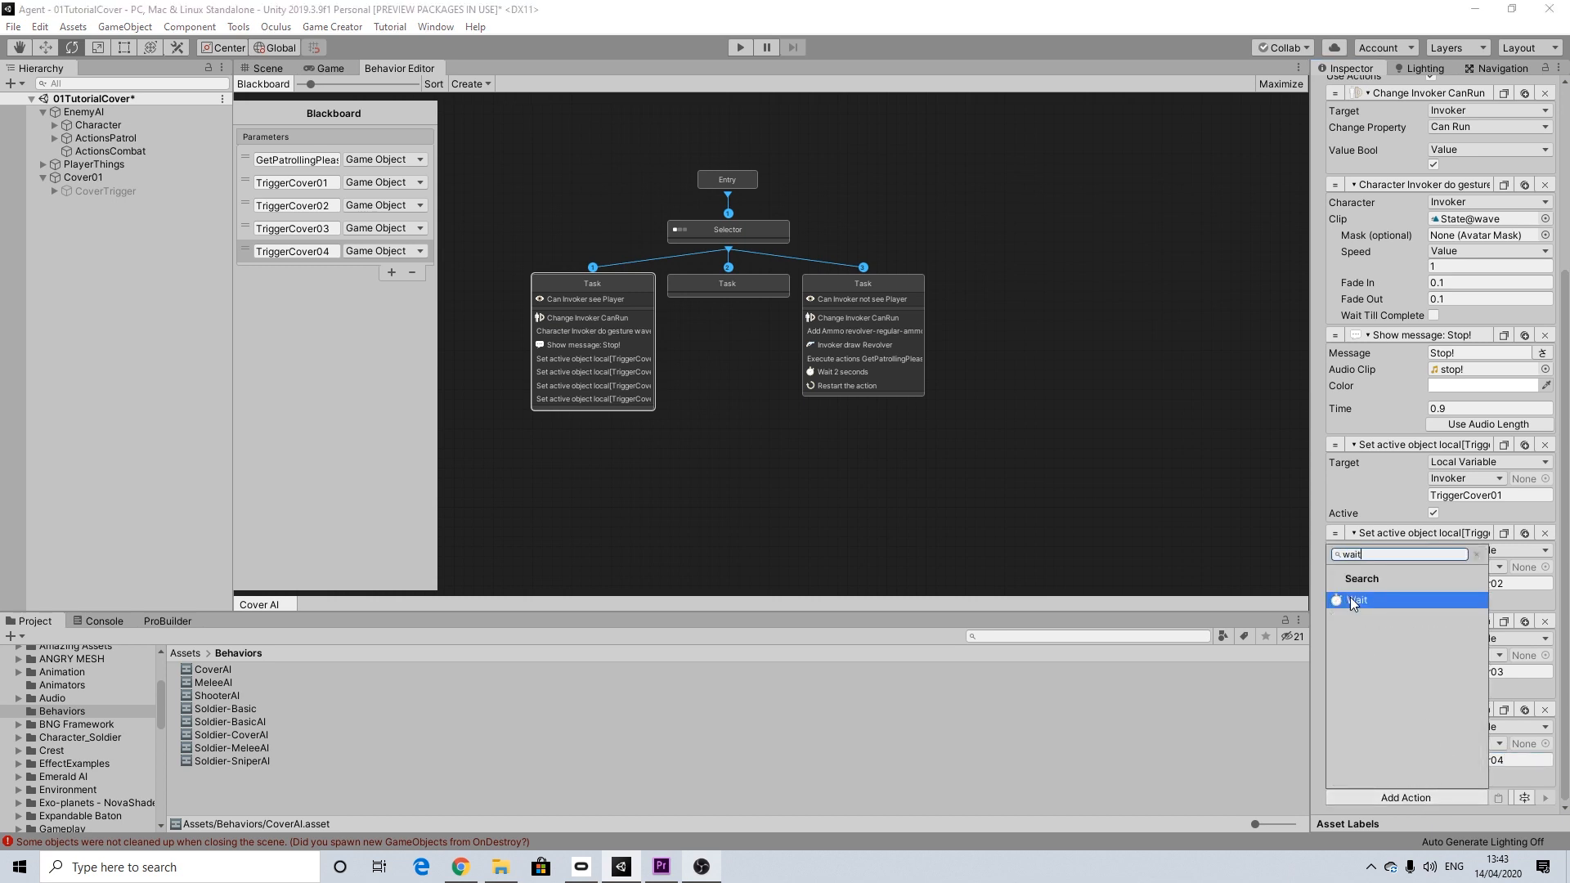
click(1351, 599)
scroll(1408, 764, down, 1)
click(1411, 781)
text(0.5)
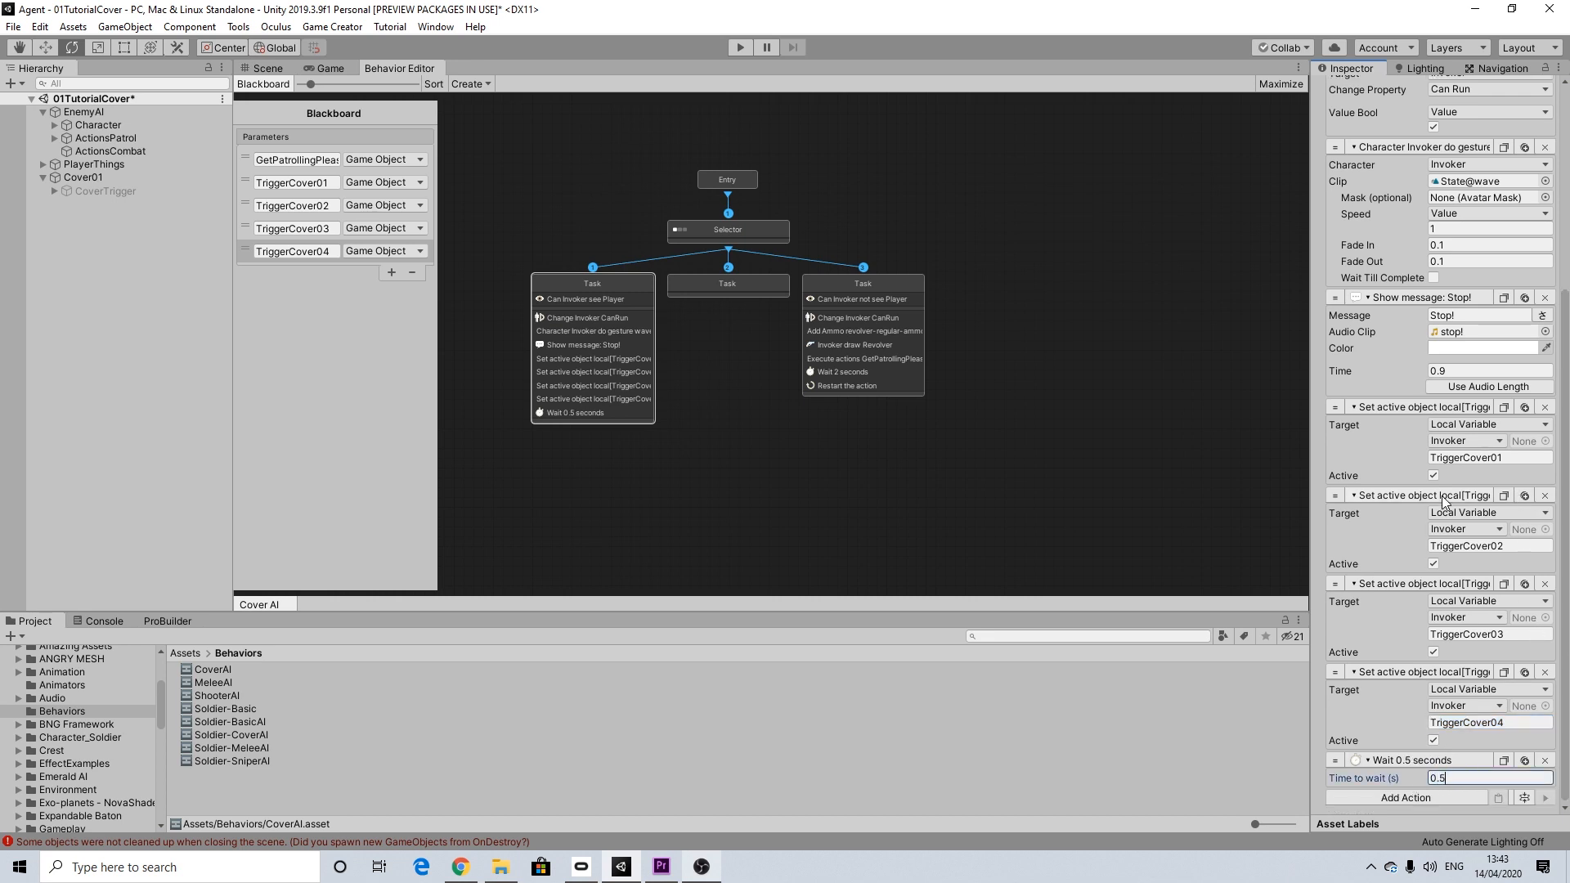
scroll(1529, 571, up, 4)
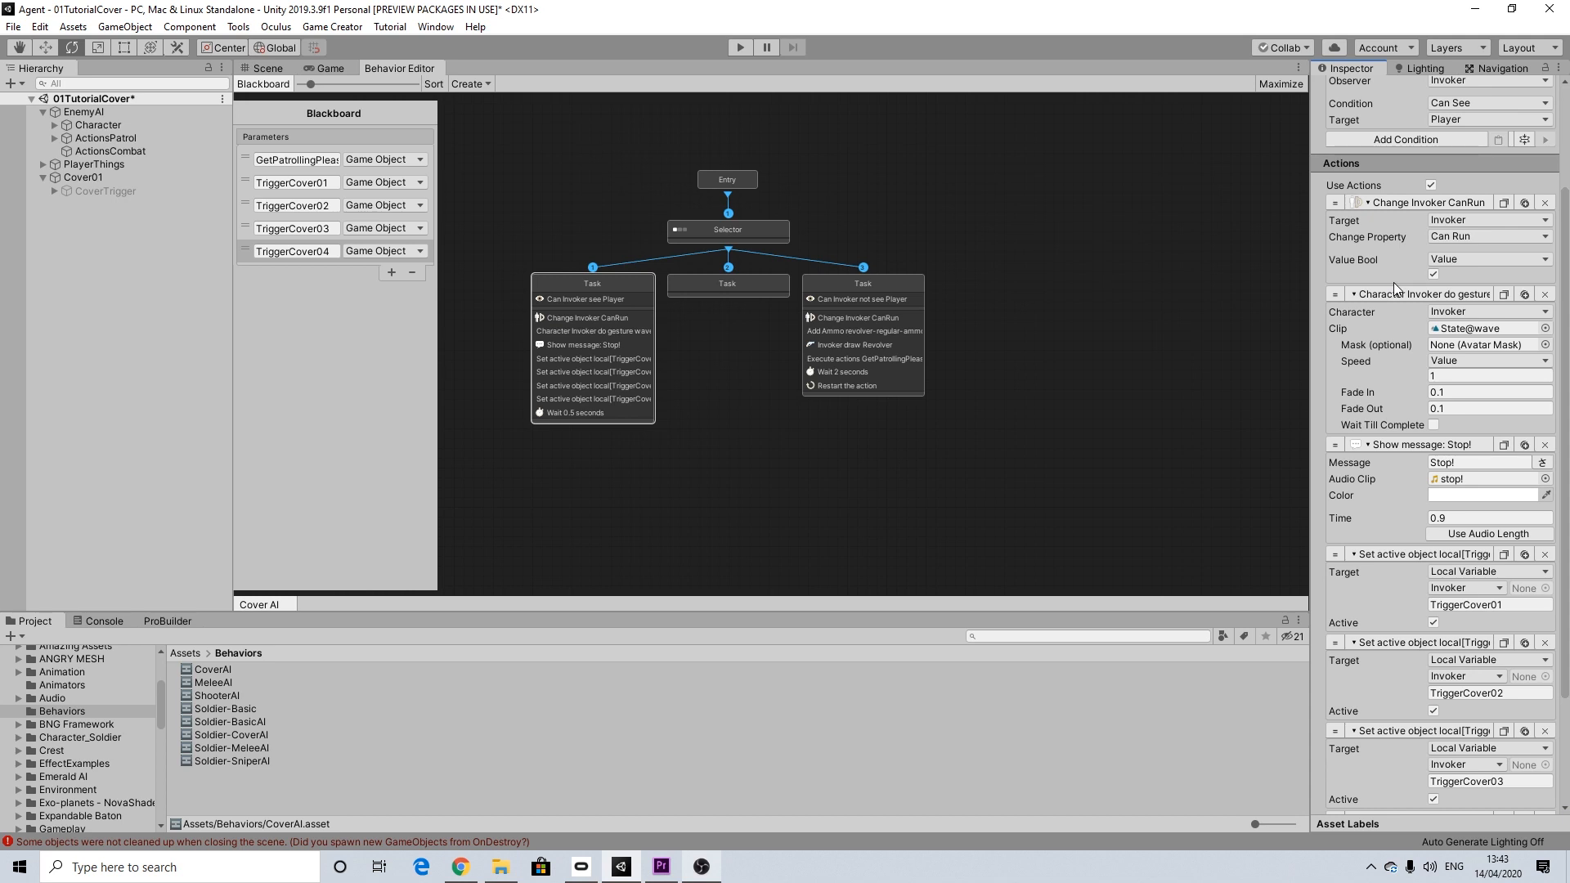
Step: Enable conditions on the empty middle Task and set their mode to Allow To Complete
scroll(1519, 697, down, 3)
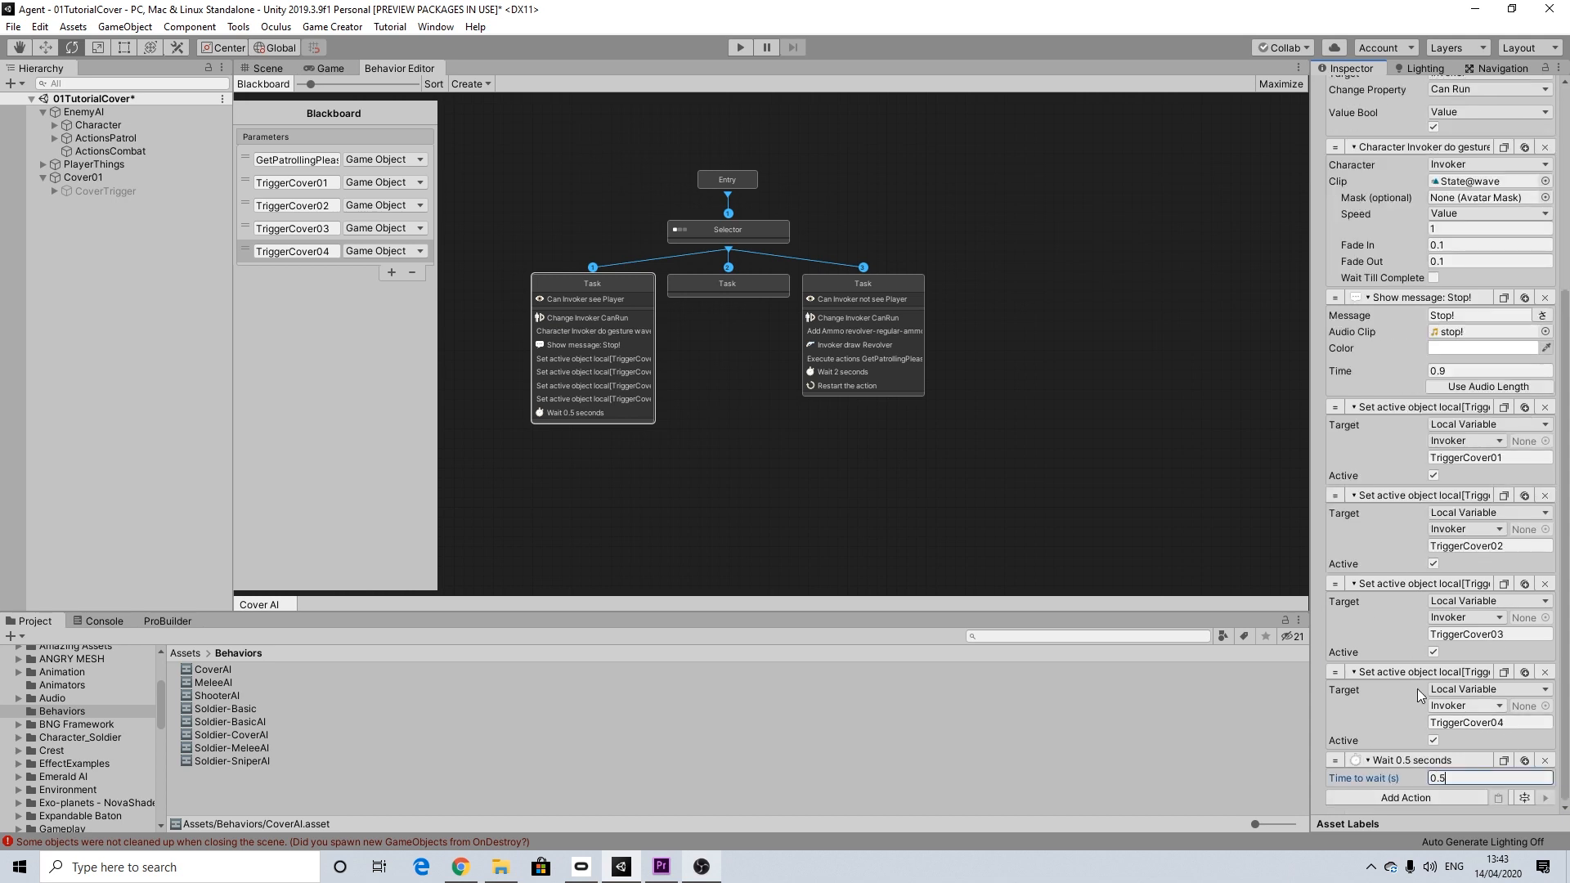
click(685, 286)
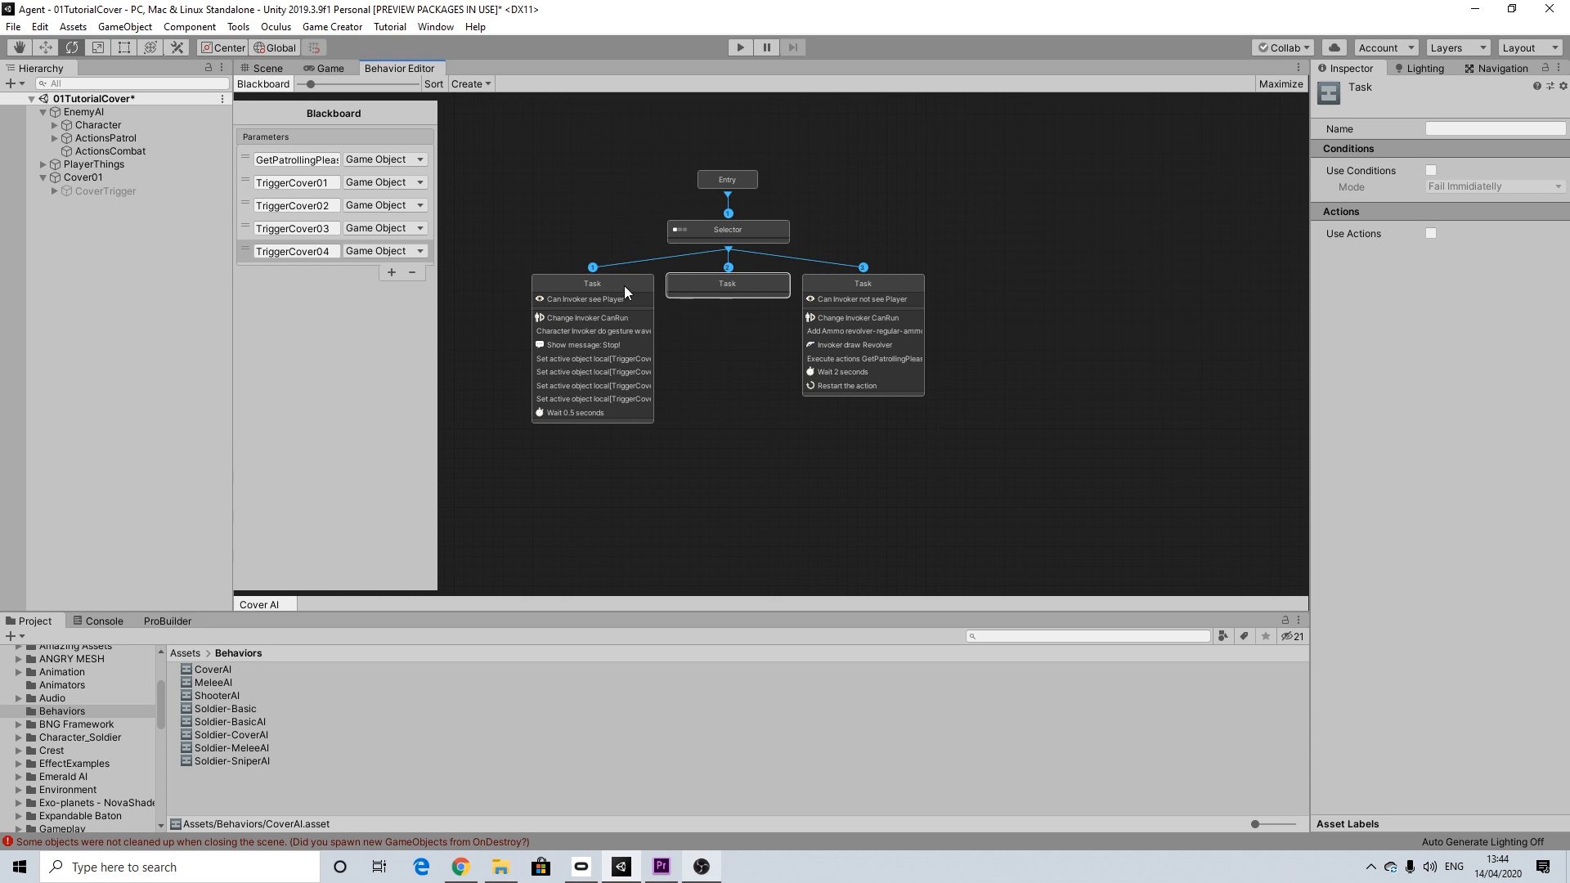
click(1431, 170)
click(1439, 188)
click(1471, 222)
Step: Add an Attribute Value condition to the middle Task requiring the Invoker's health Percent Is Less Or Equal to 0.99
click(1406, 204)
text(atr)
key(BackSpace)
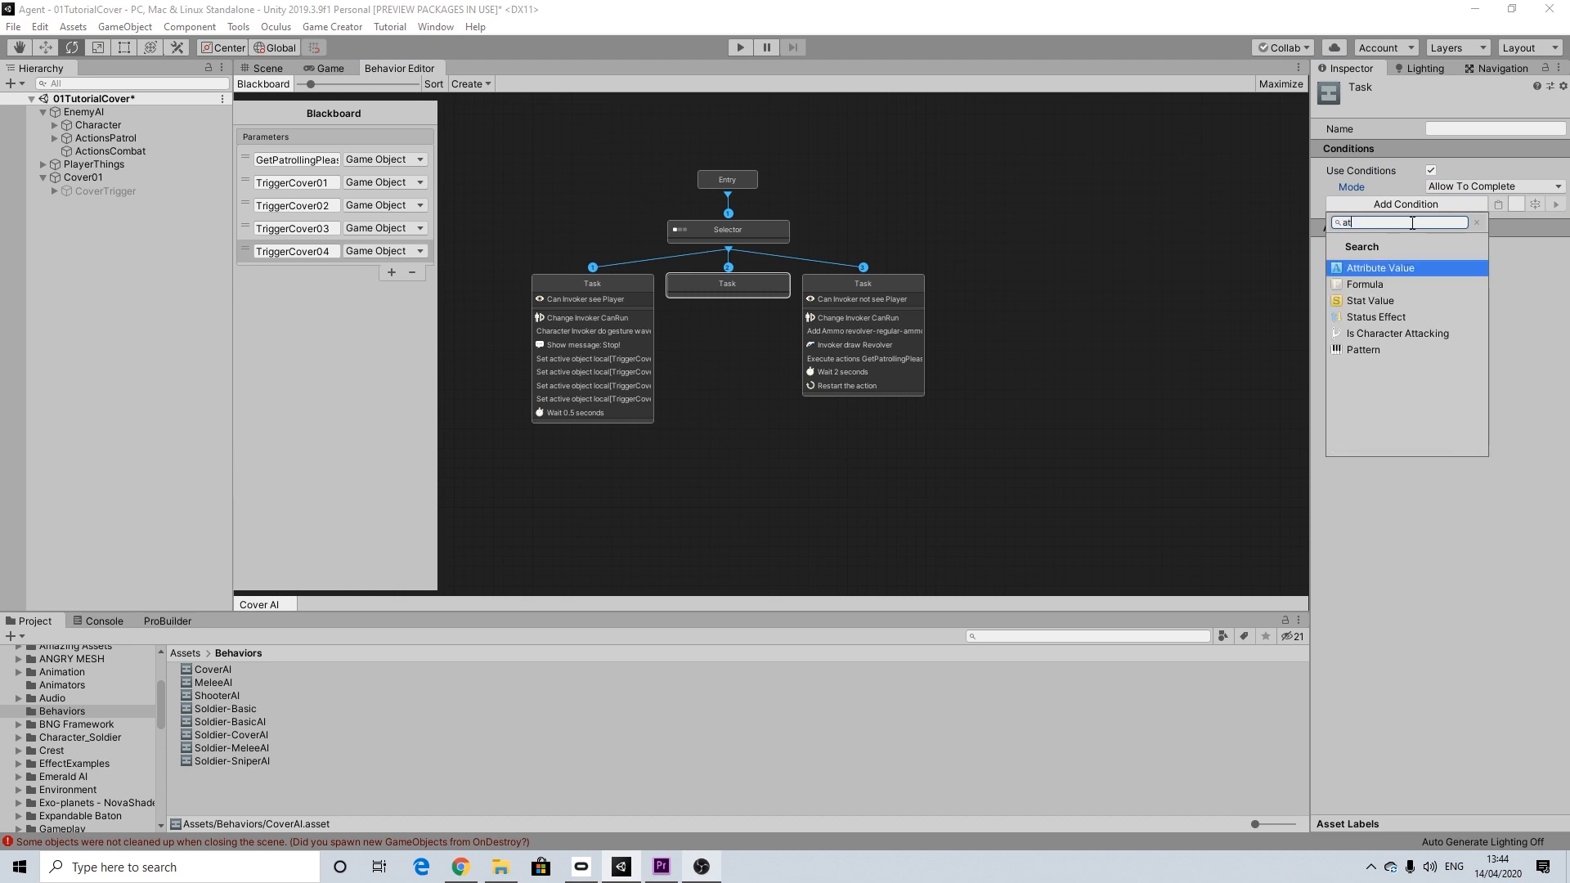
click(1373, 269)
click(1457, 222)
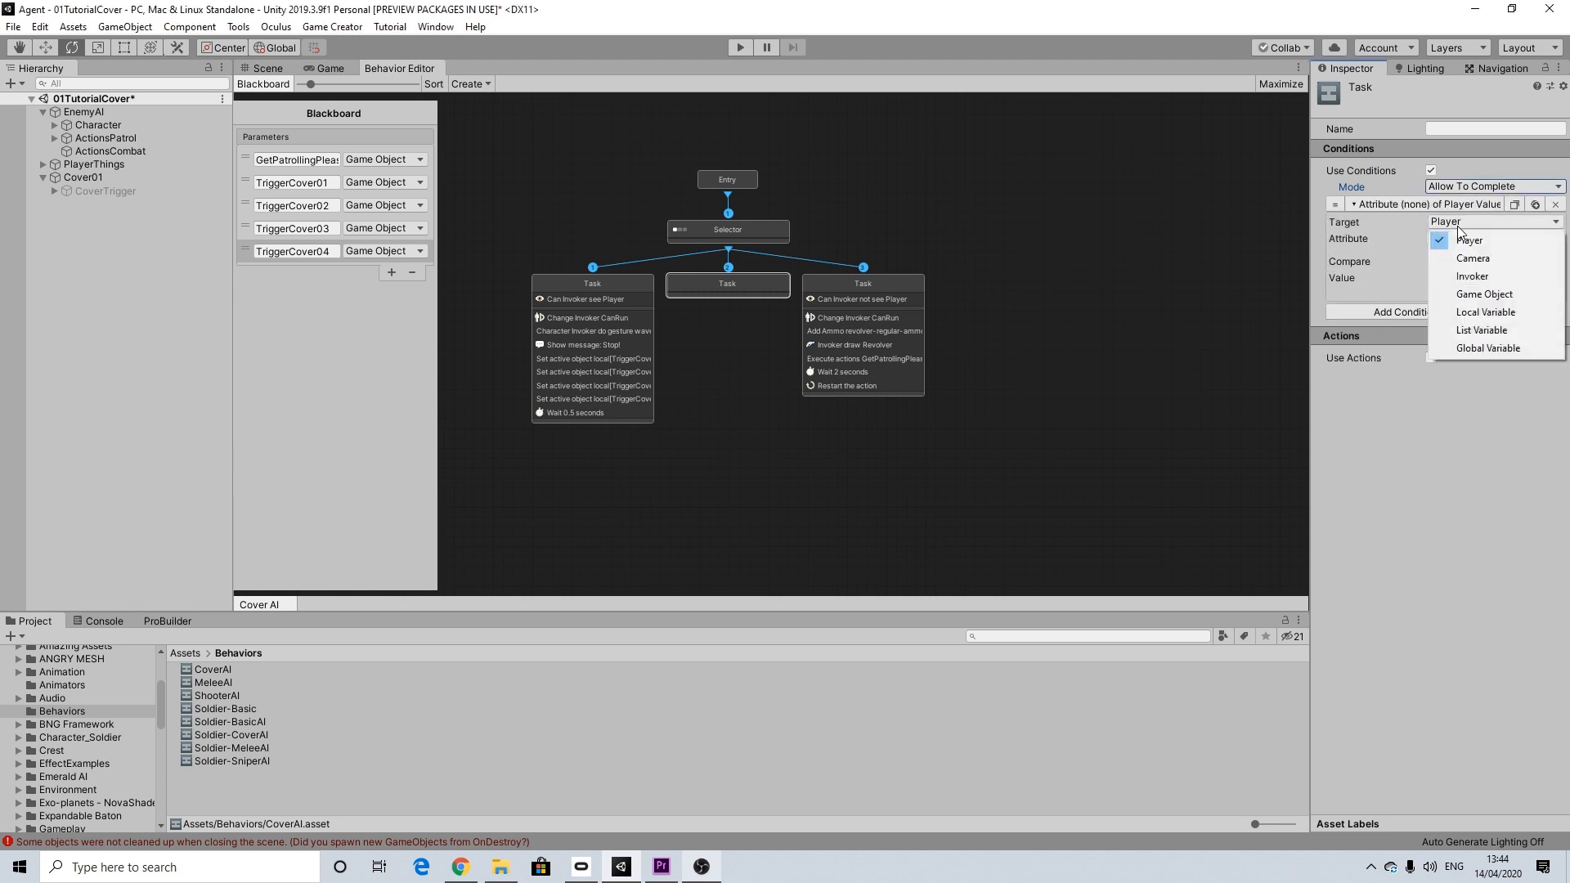
click(1465, 277)
click(1447, 239)
click(1451, 283)
click(1468, 262)
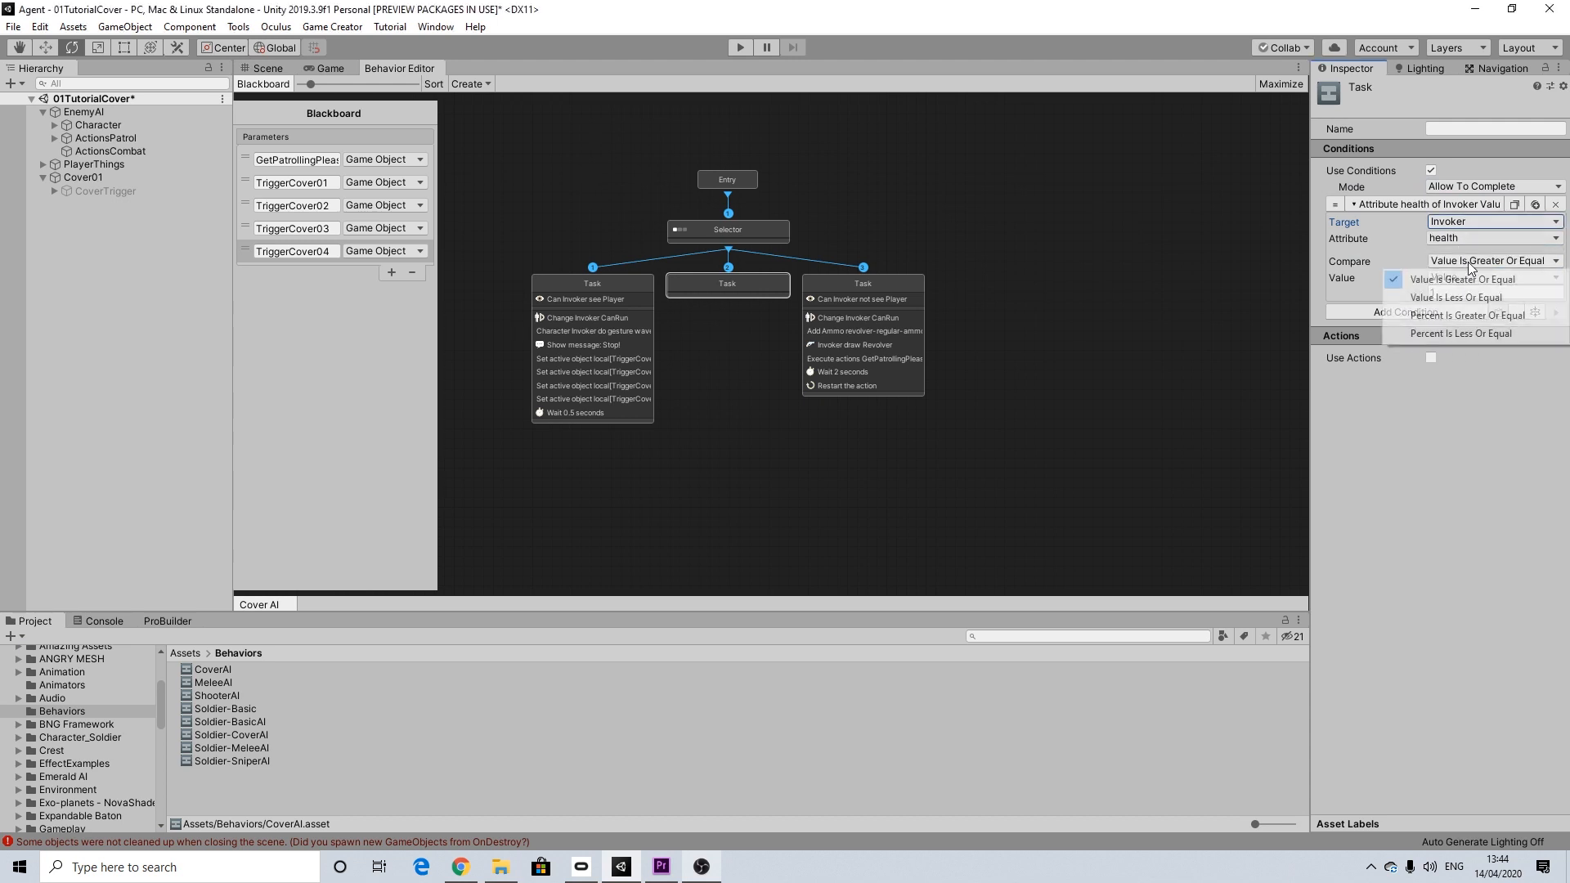
click(1449, 335)
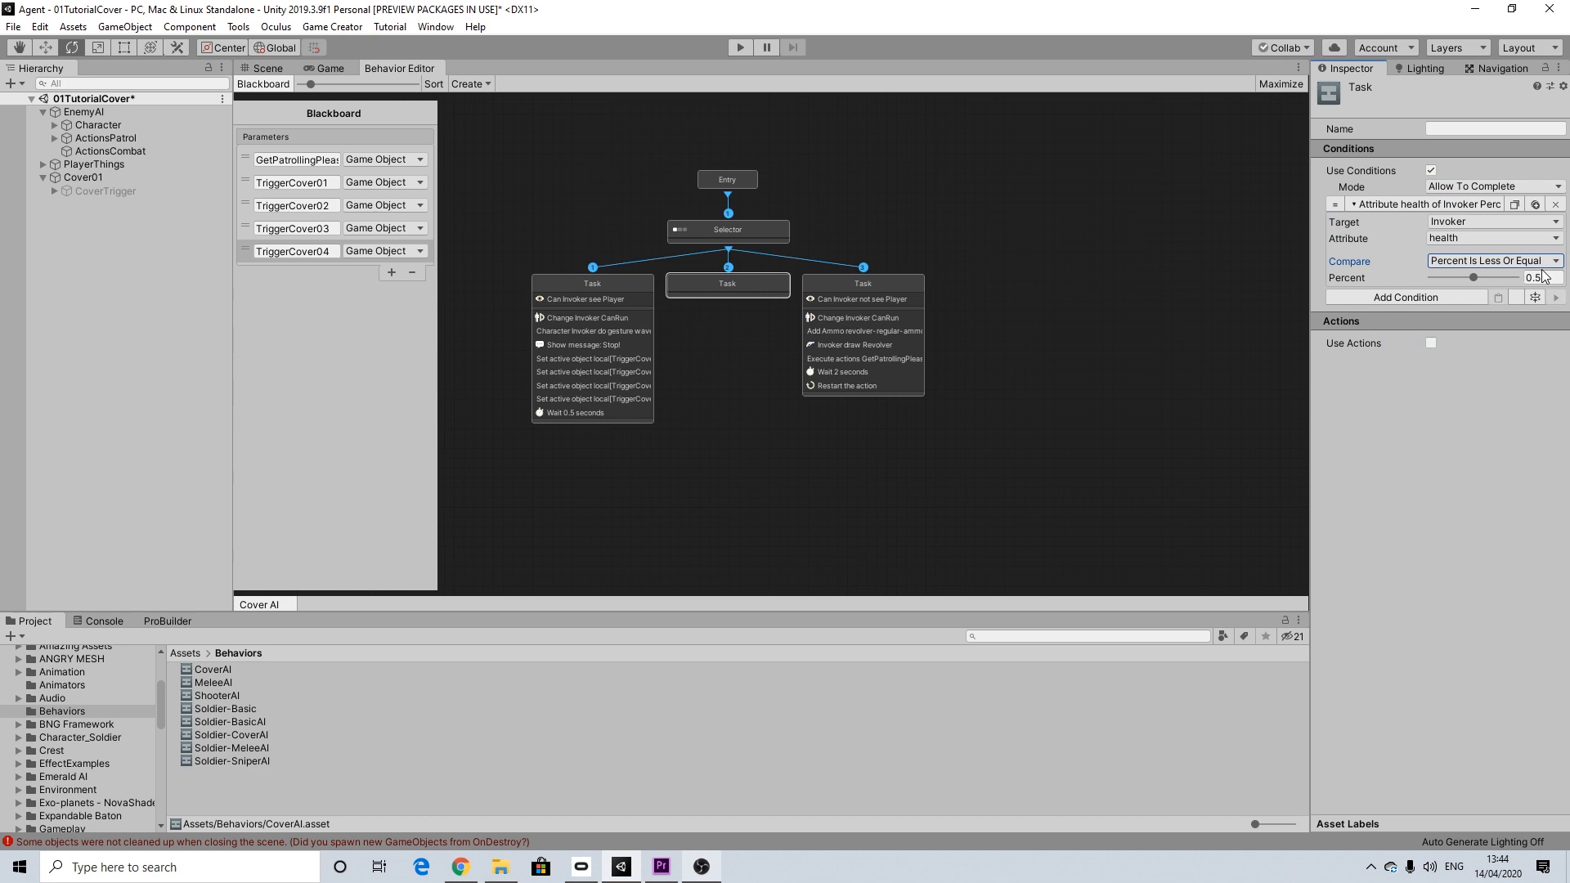
text(0.99)
Step: Enable actions on the middle Task and add a Wait action of 0.5 seconds
click(1430, 342)
click(1416, 357)
text(wait)
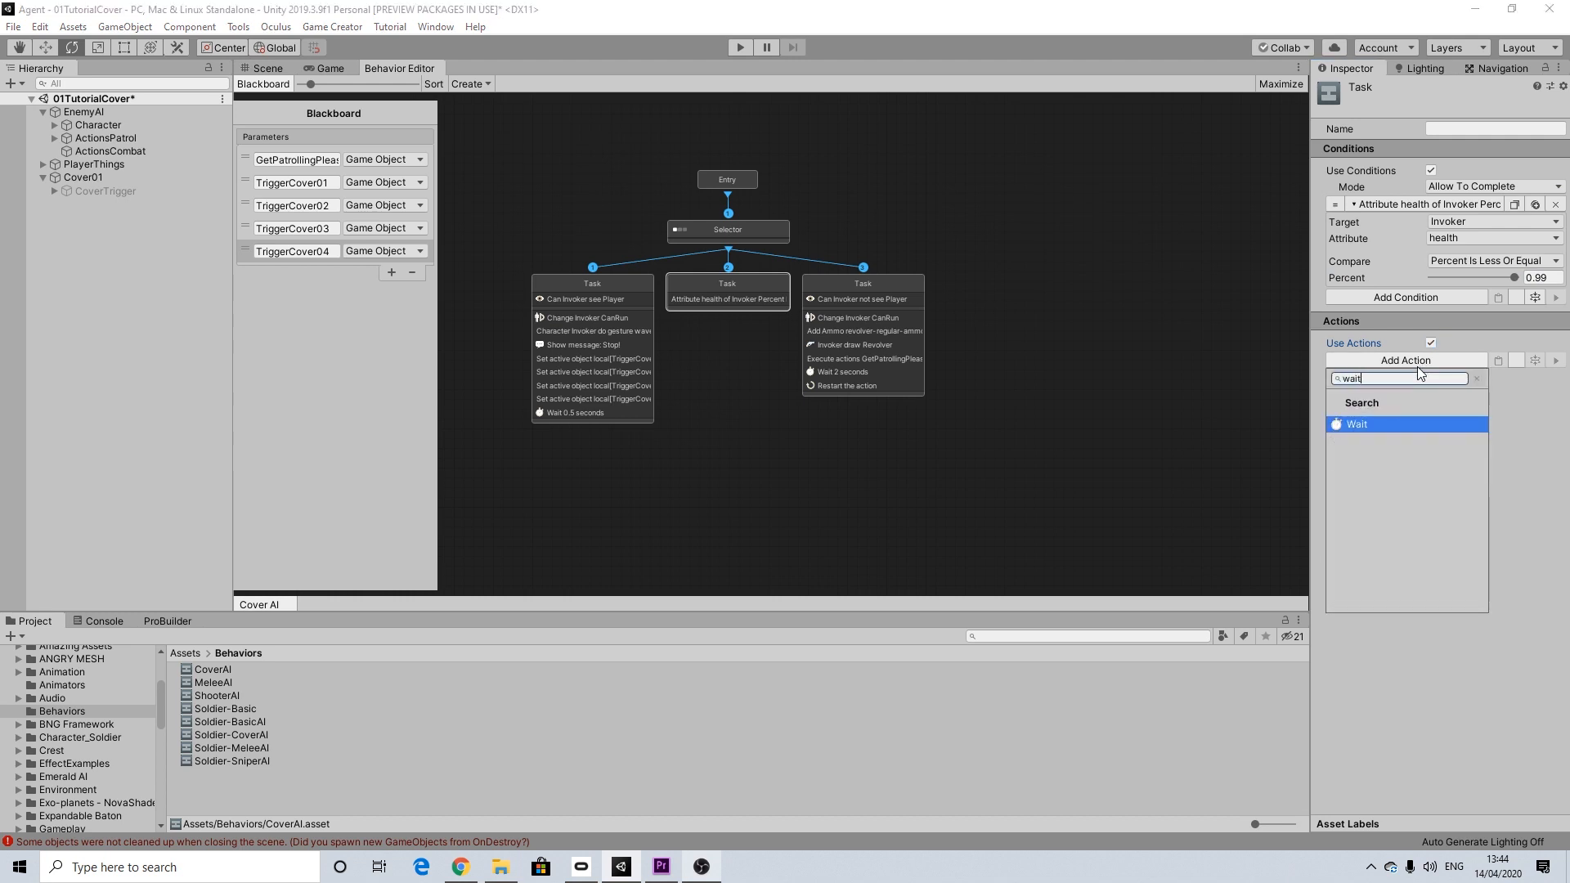
click(1367, 424)
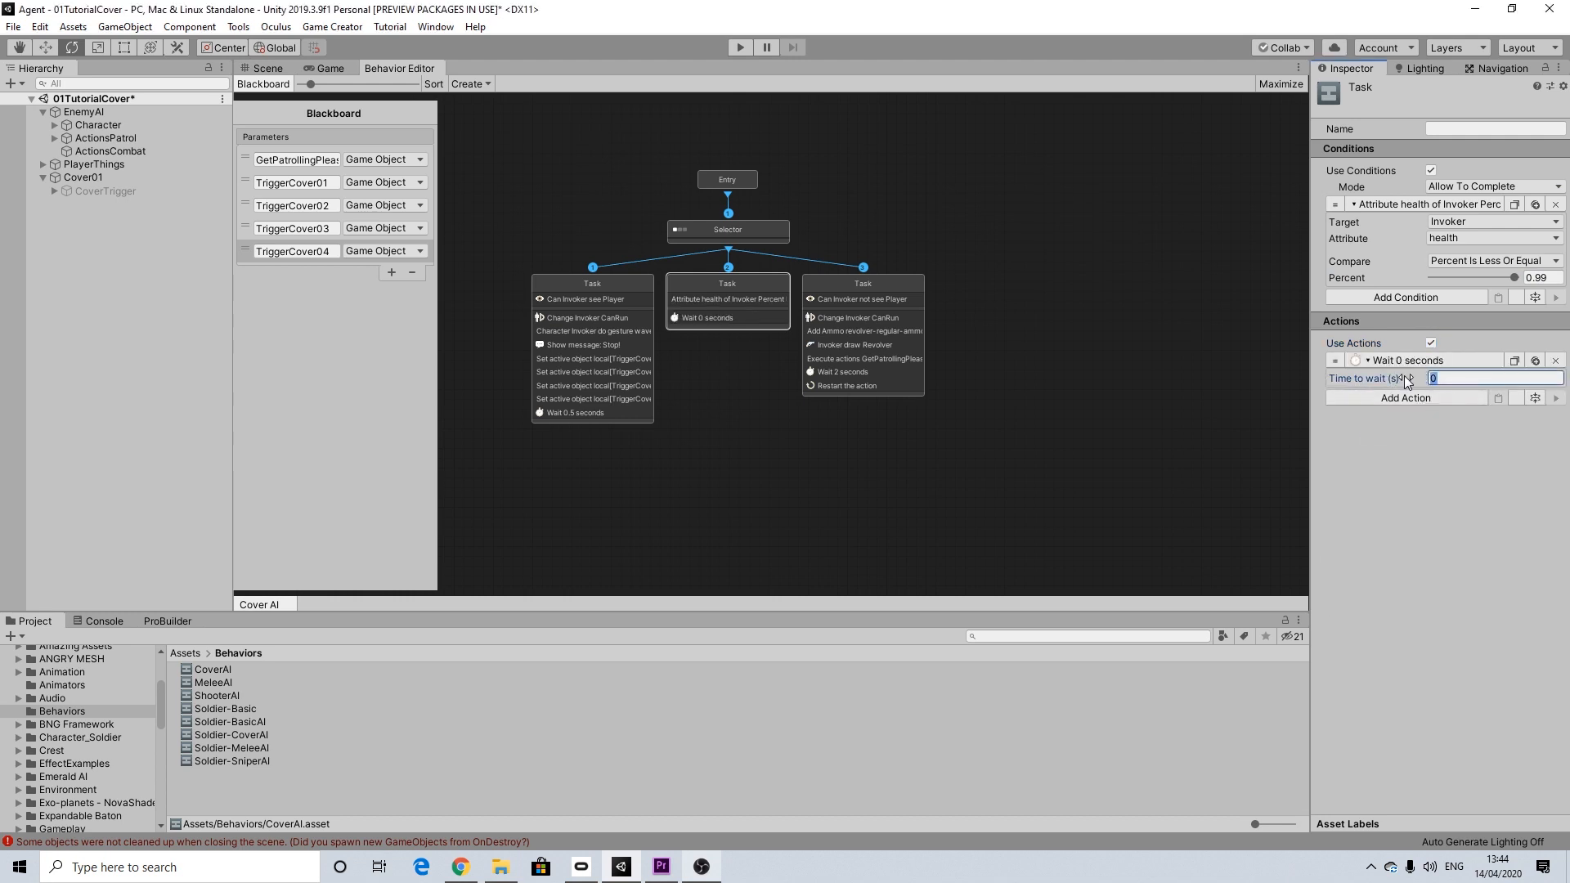
text(.5)
Step: Copy the Change Invoker CanRun action from the first Task and paste it into the middle Task
click(1388, 398)
click(1524, 463)
click(615, 286)
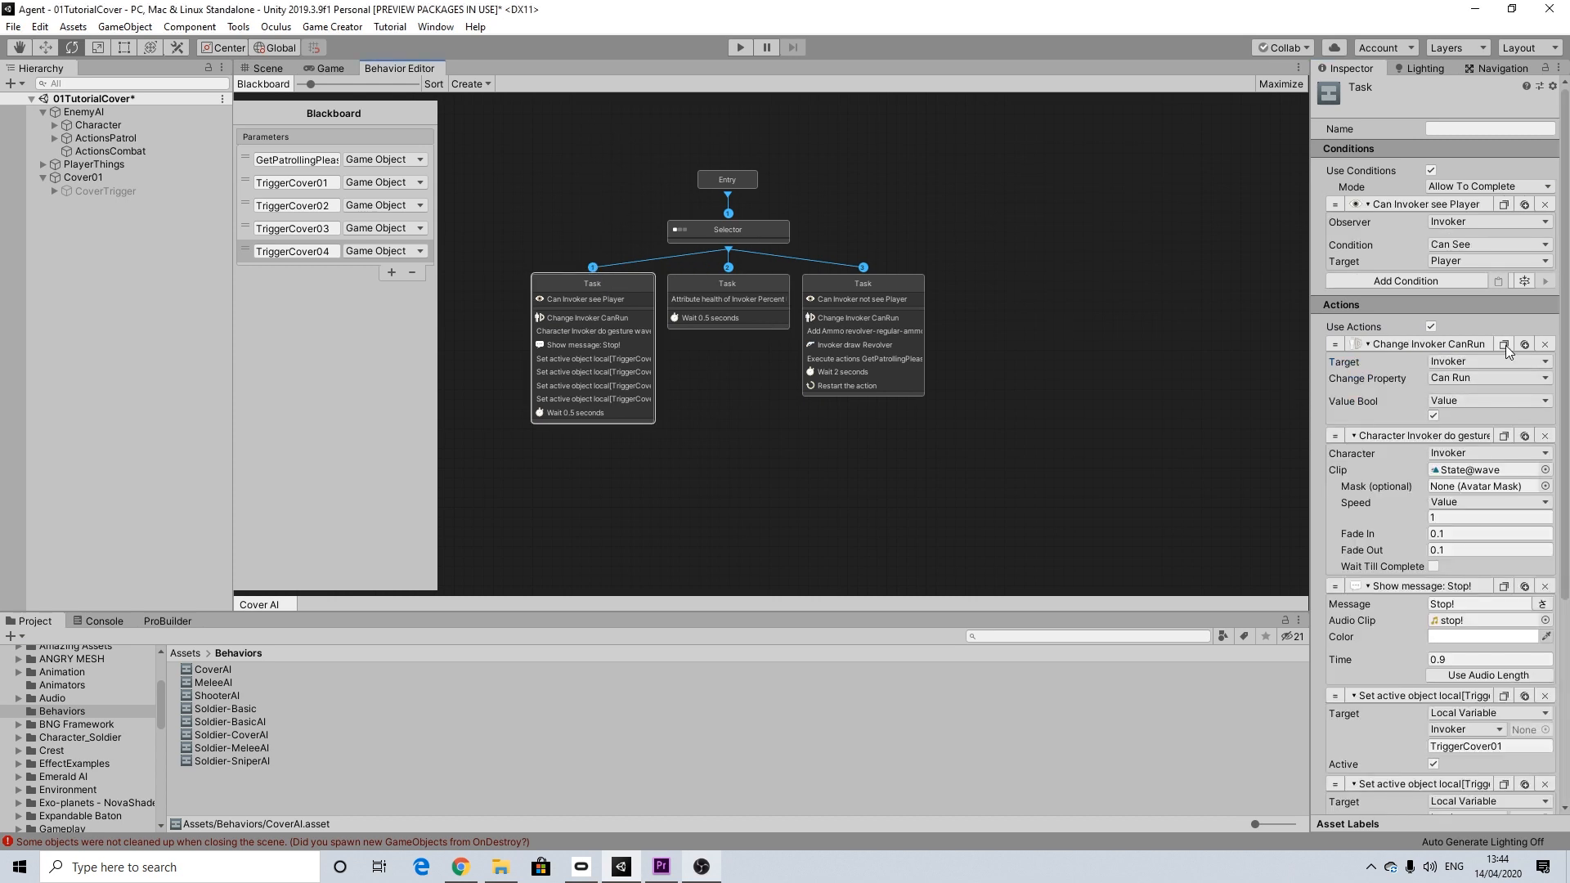
click(735, 282)
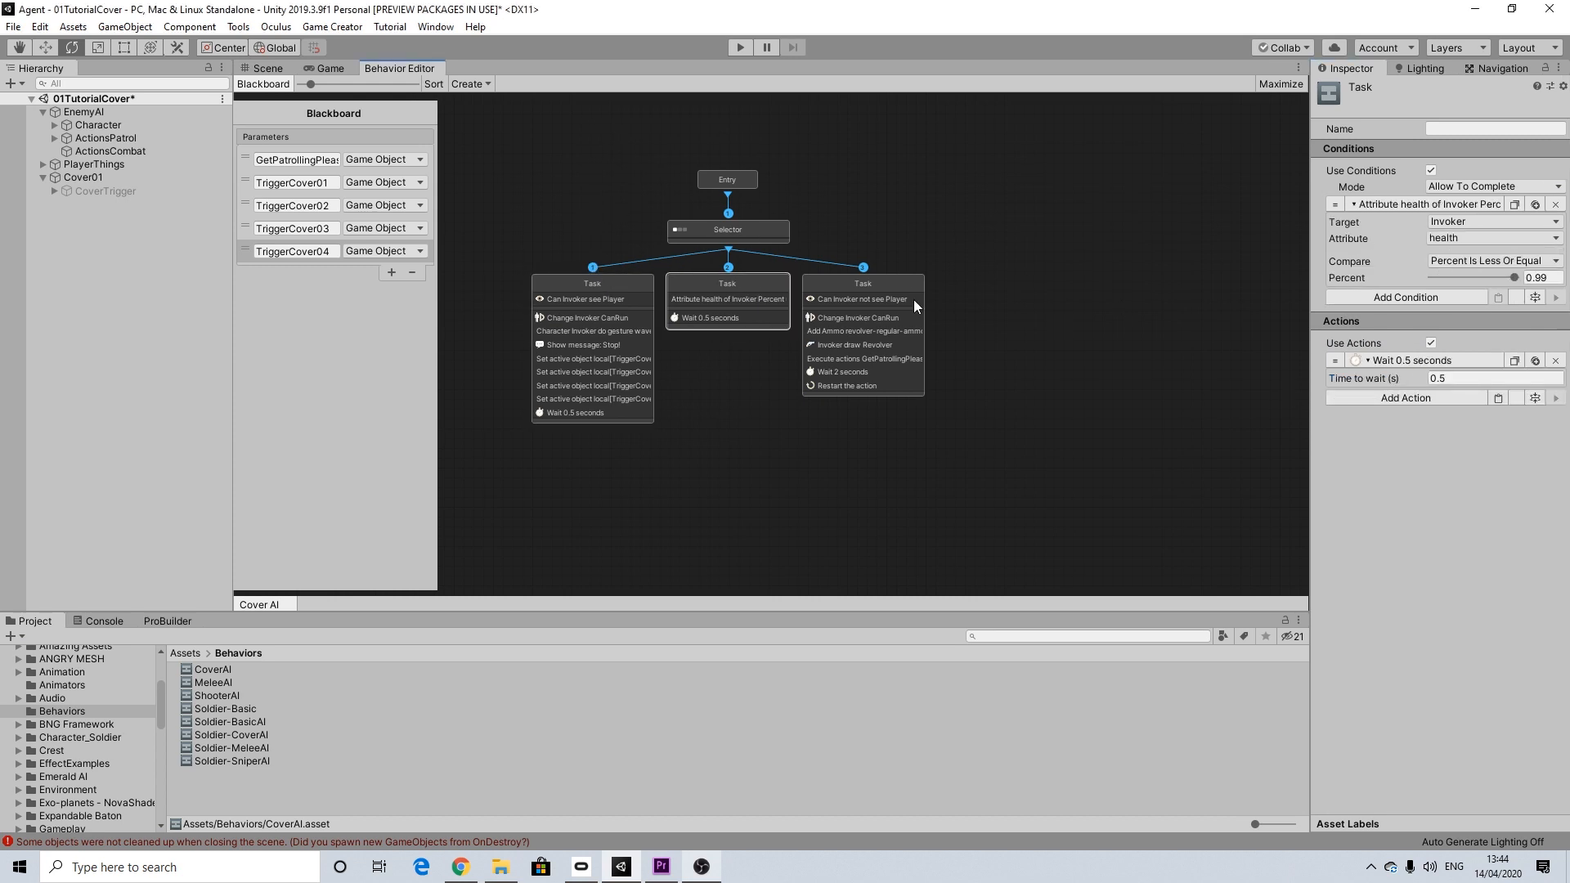
click(1495, 398)
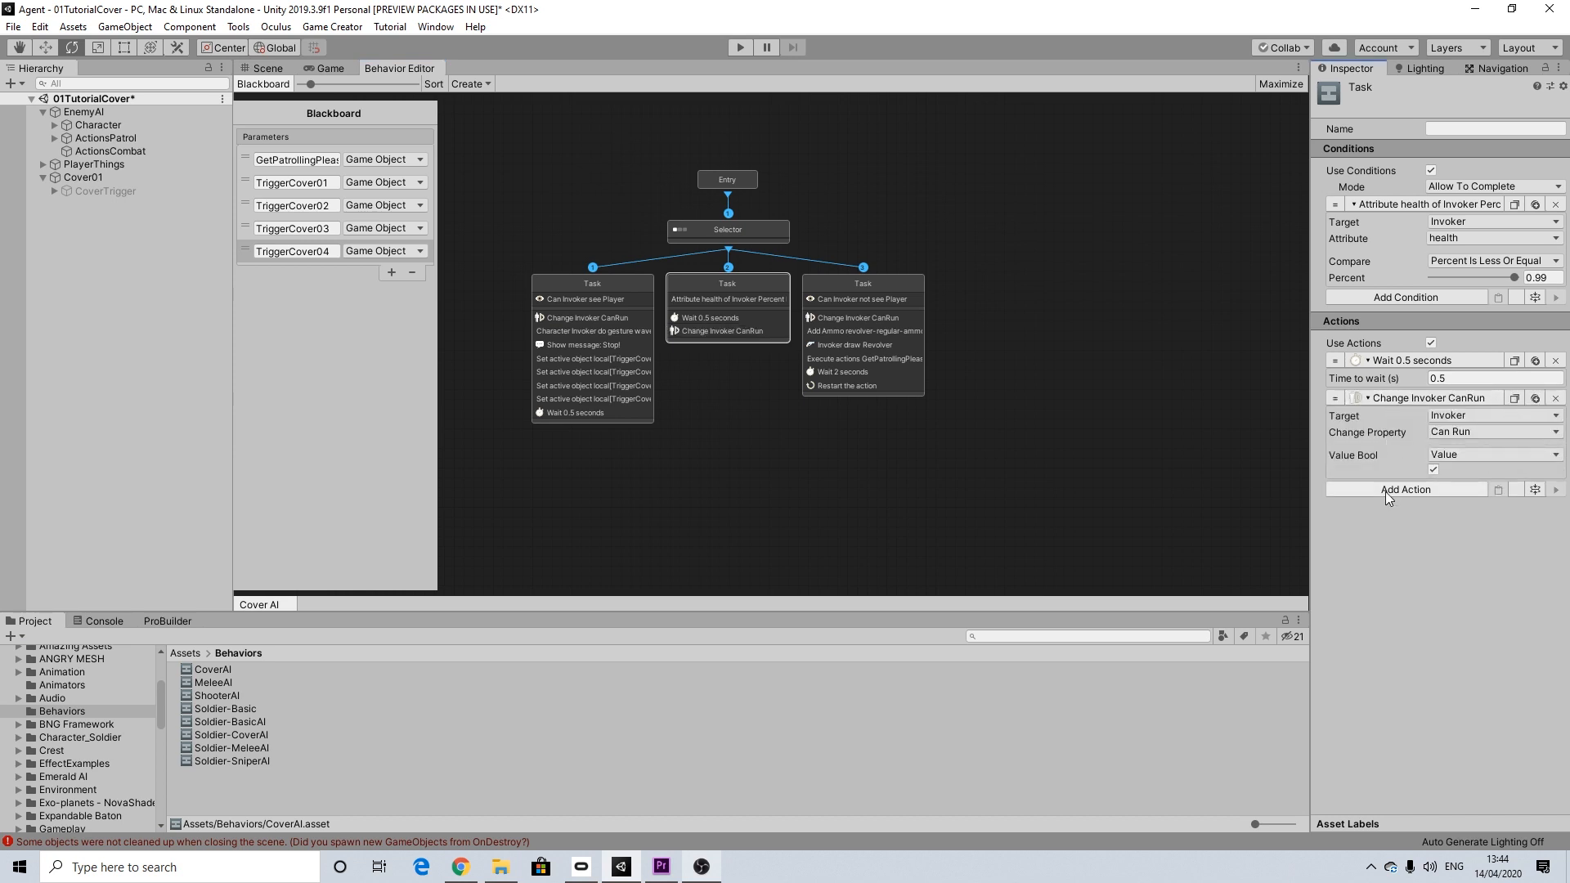
Step: Add a Character State action to the middle Task with Invoker as the character and Hurt as the state asset
click(1385, 490)
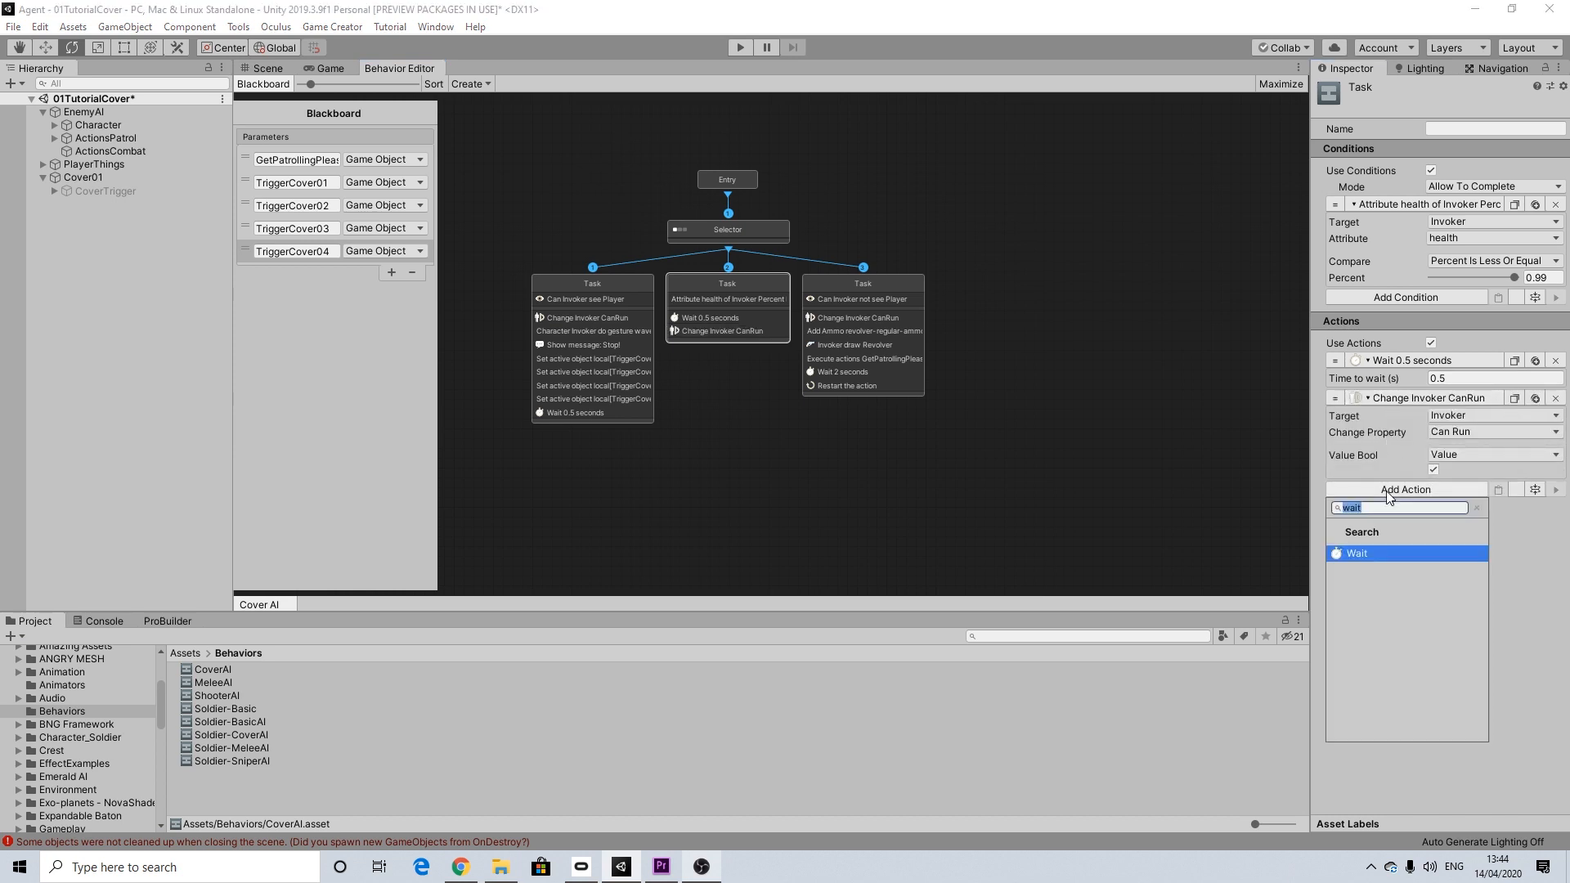
text(st)
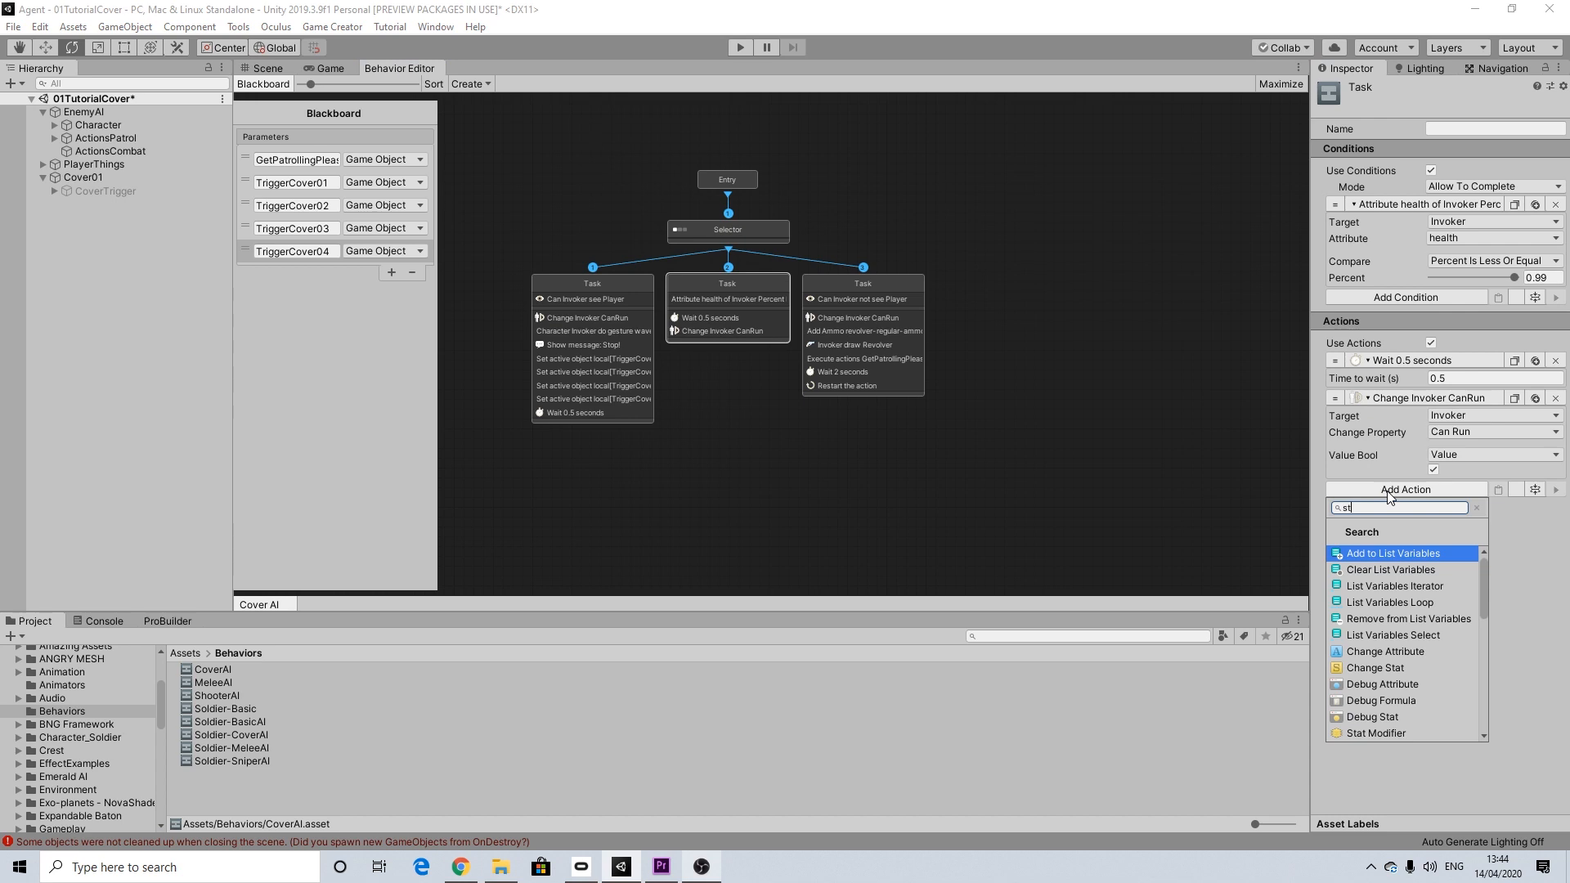
text(ate)
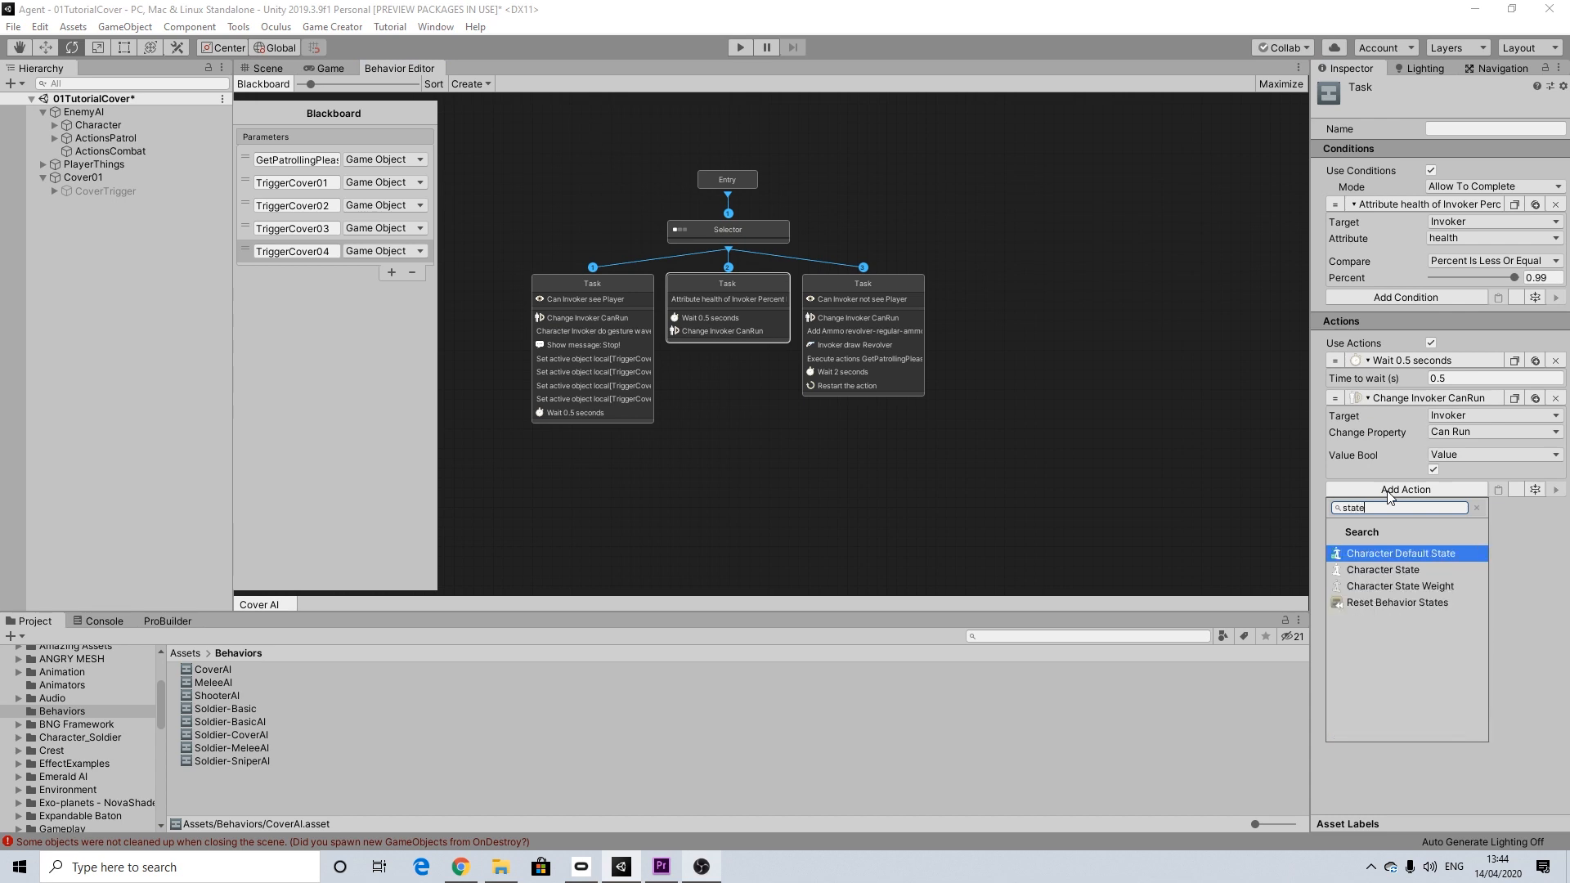
click(1406, 562)
click(1472, 505)
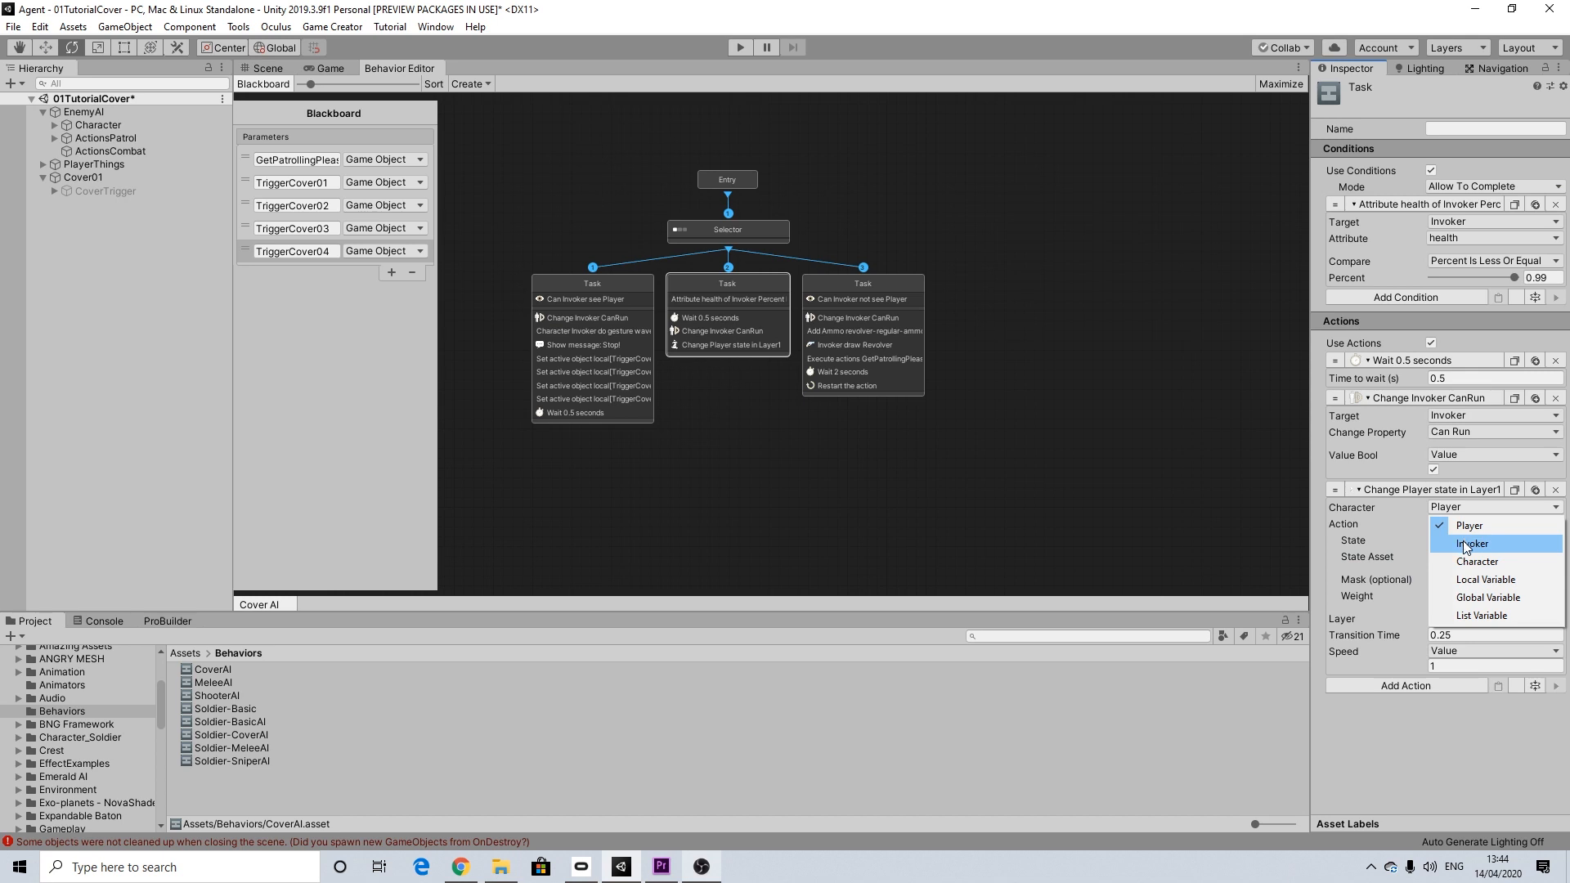
click(1467, 545)
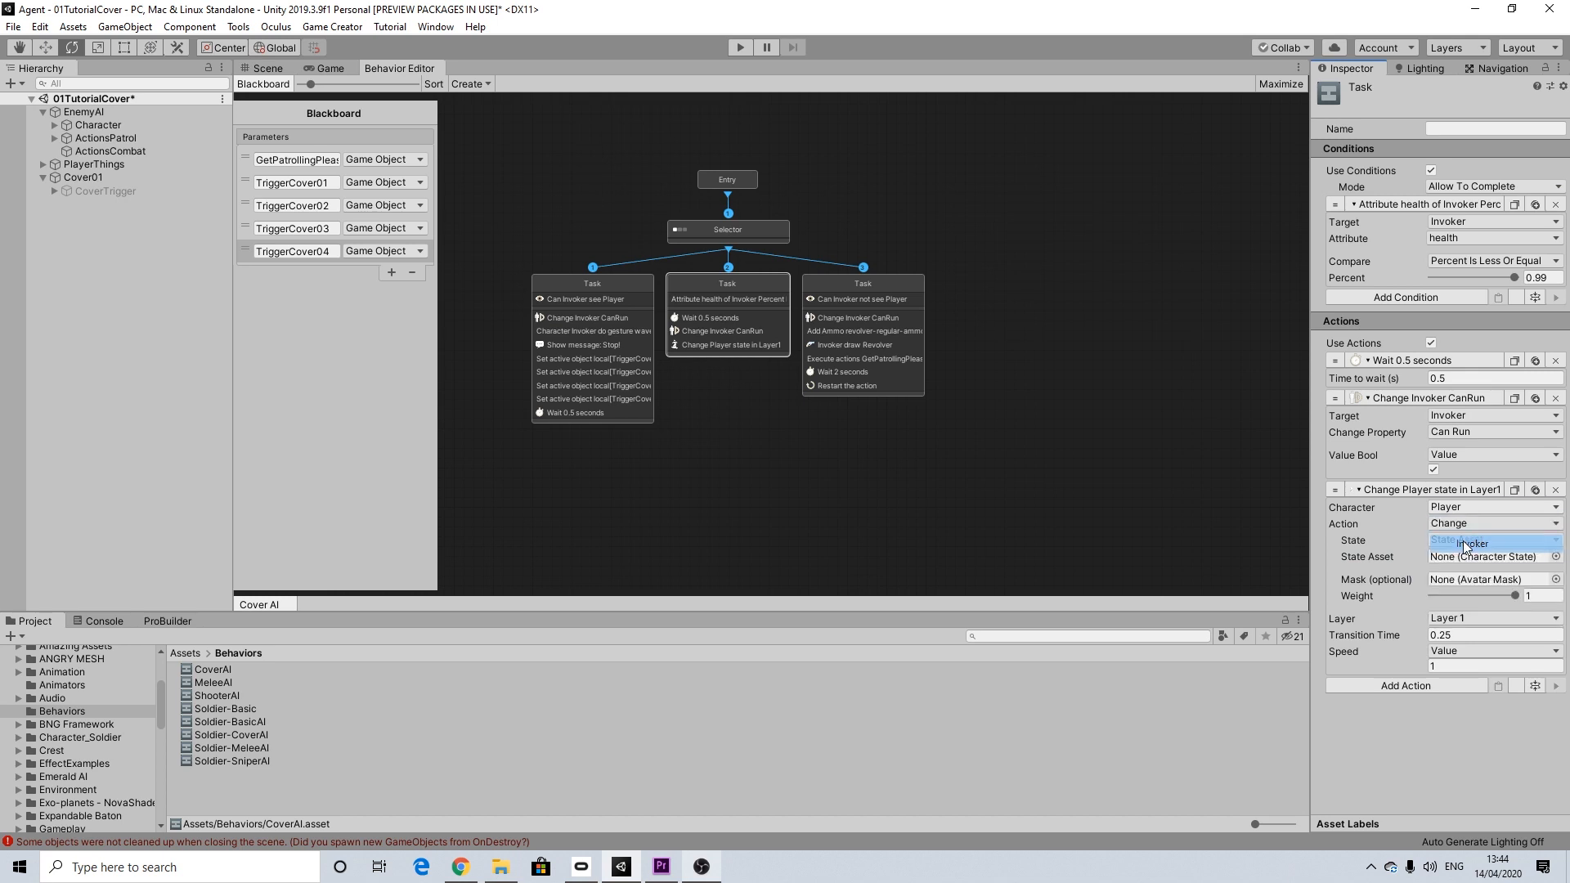
click(1556, 557)
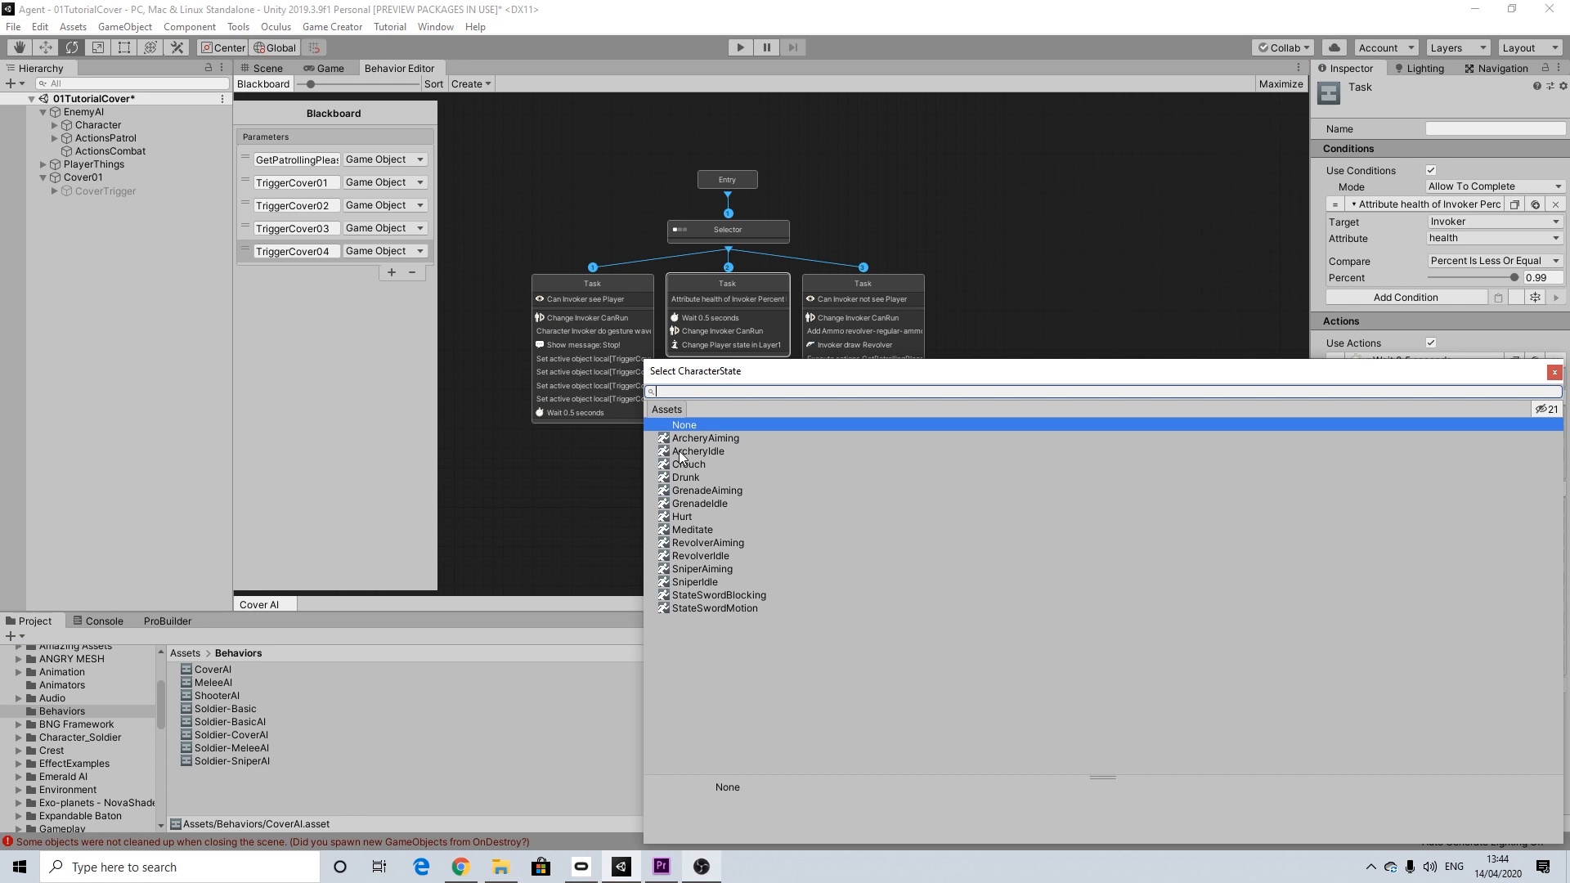
click(685, 517)
click(1555, 372)
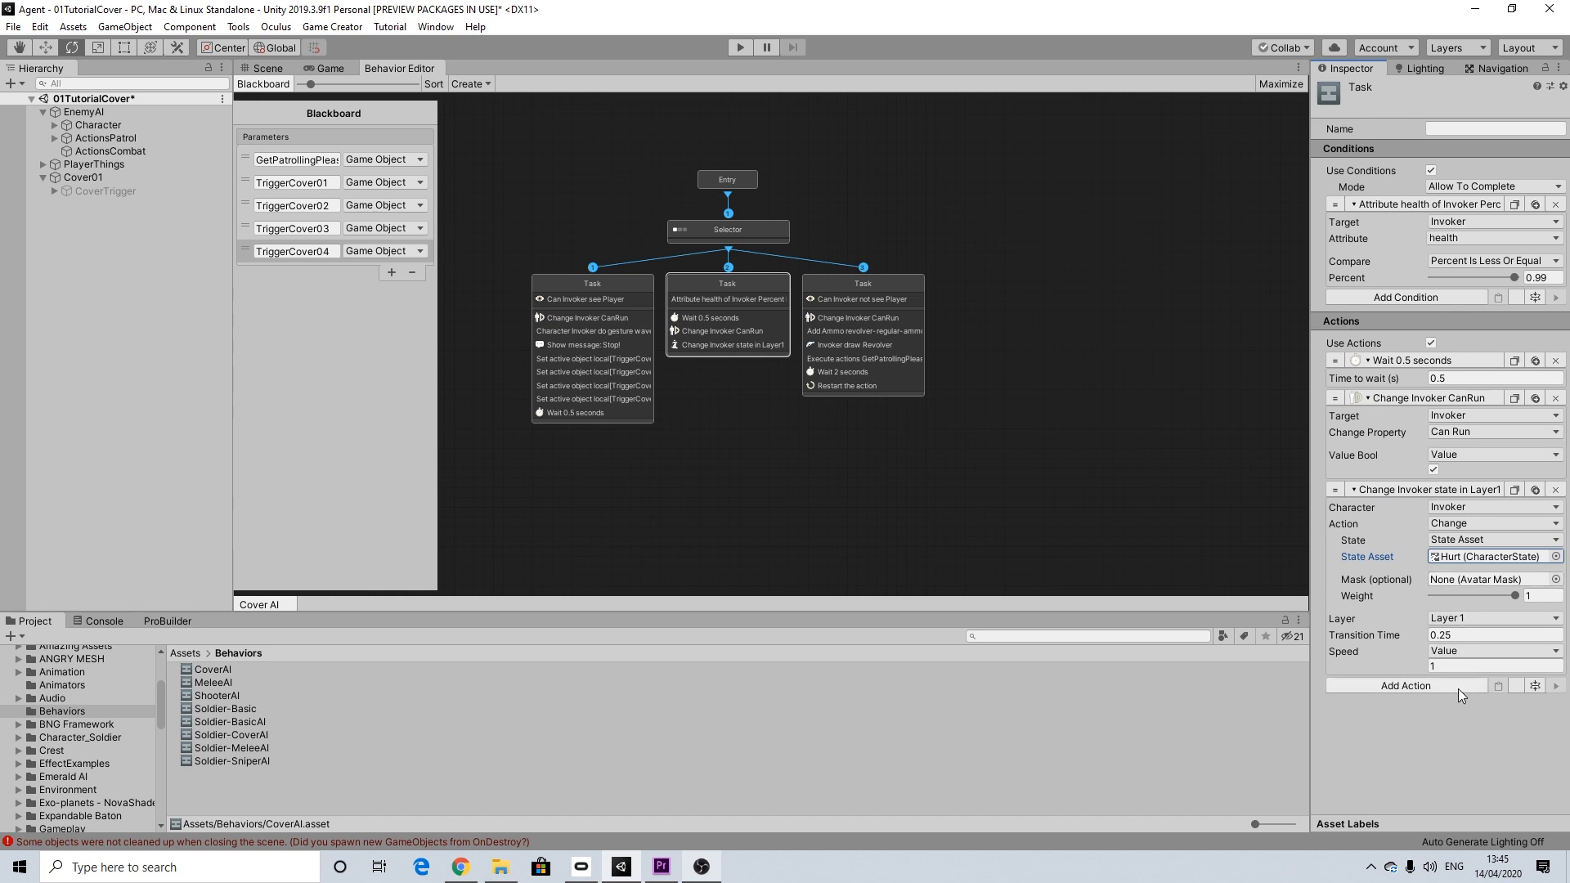
Step: Add a Simple Message action to the middle Task with the message "Ouch!"
click(1433, 687)
text(sta)
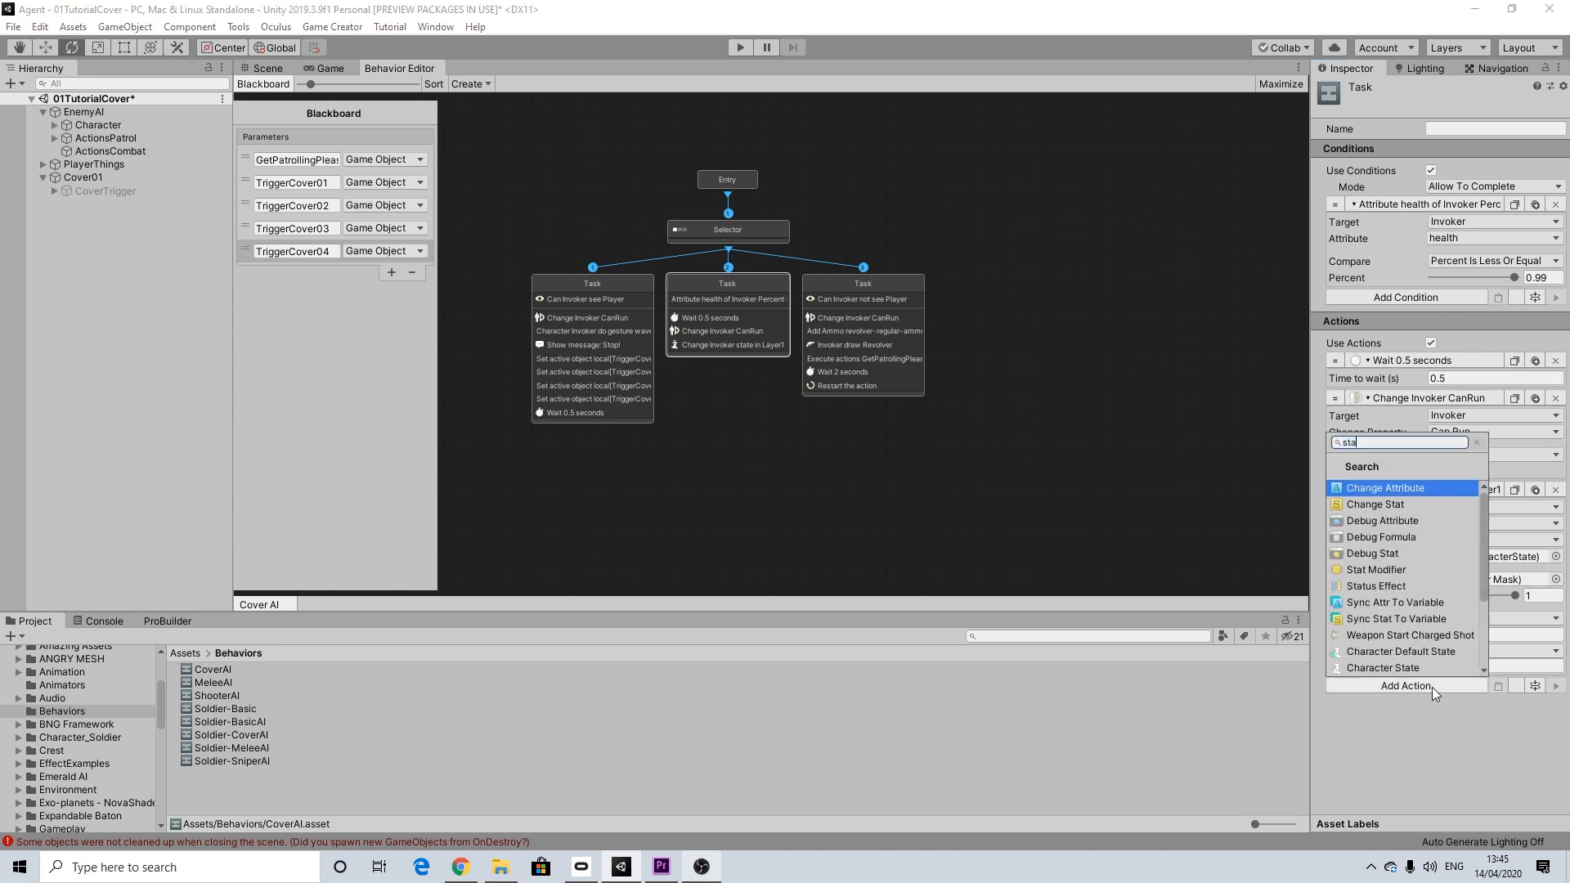
text(te)
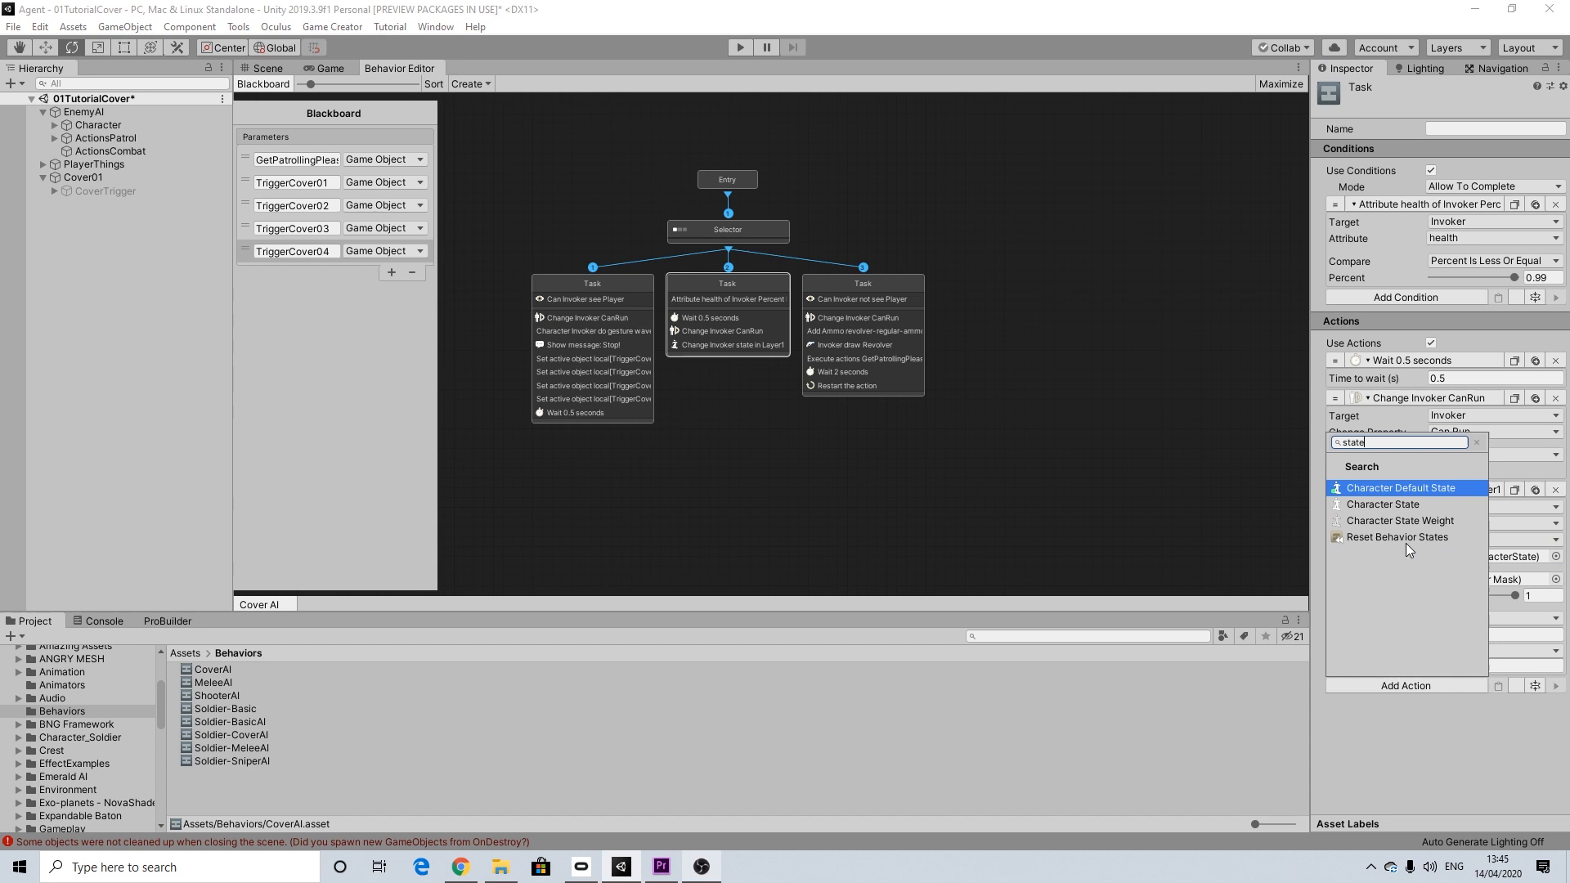
key(BackSpace)
key(BackSpace)
key(BackSpace)
key(BackSpace)
key(BackSpace)
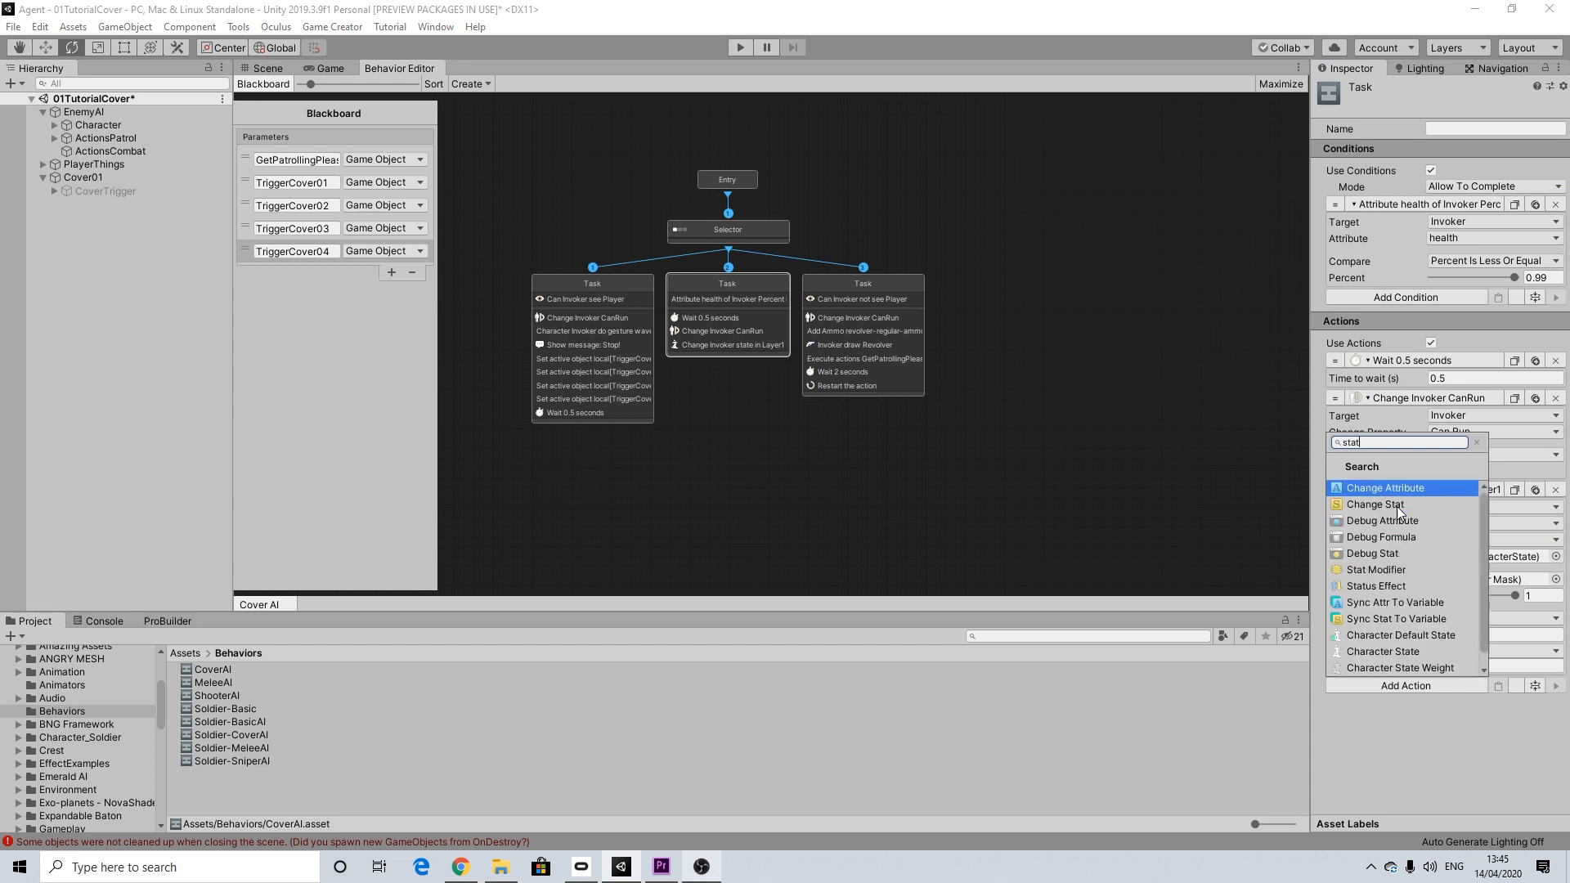
text(mess)
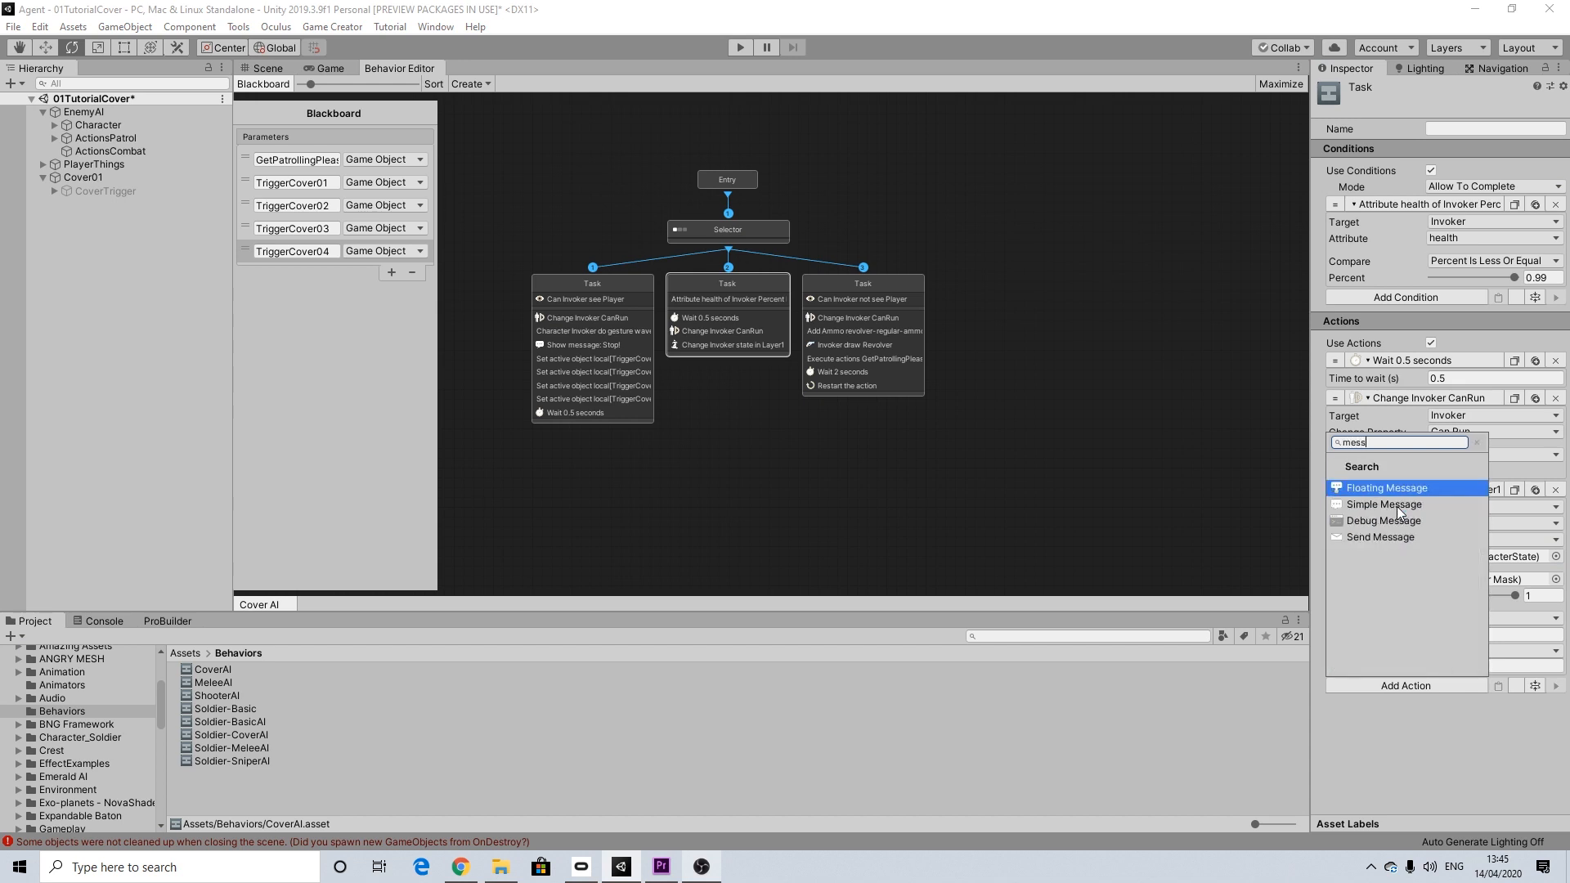
click(1400, 504)
click(1454, 704)
text(Ouch!)
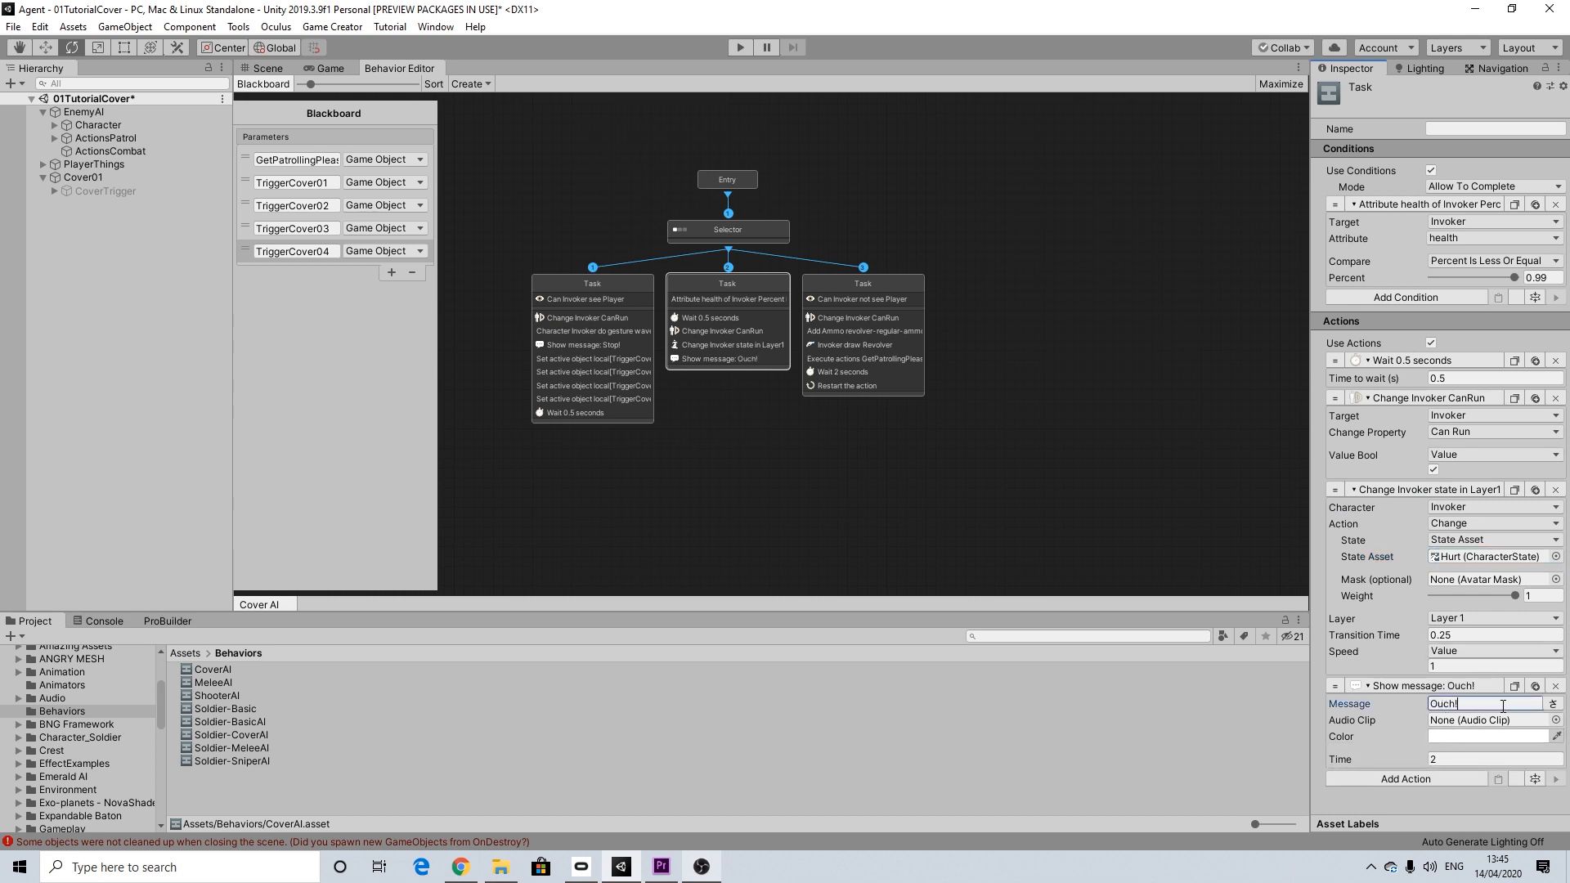
Step: Assign the lowercase ouch audio clip to the Ouch! message and set its time to 1
click(1554, 720)
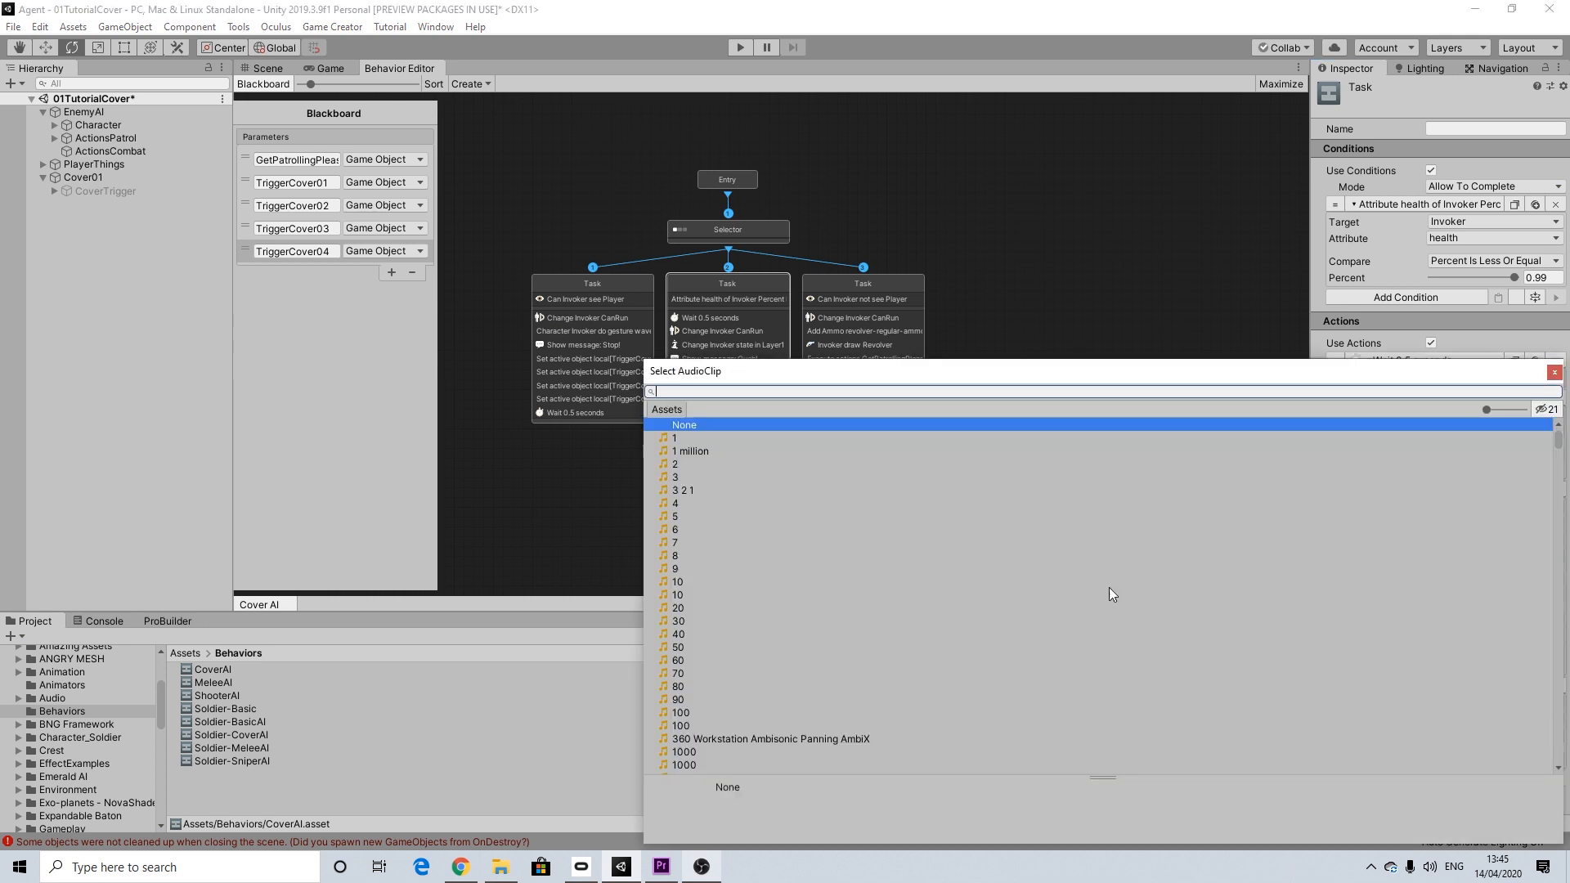
text(ouch)
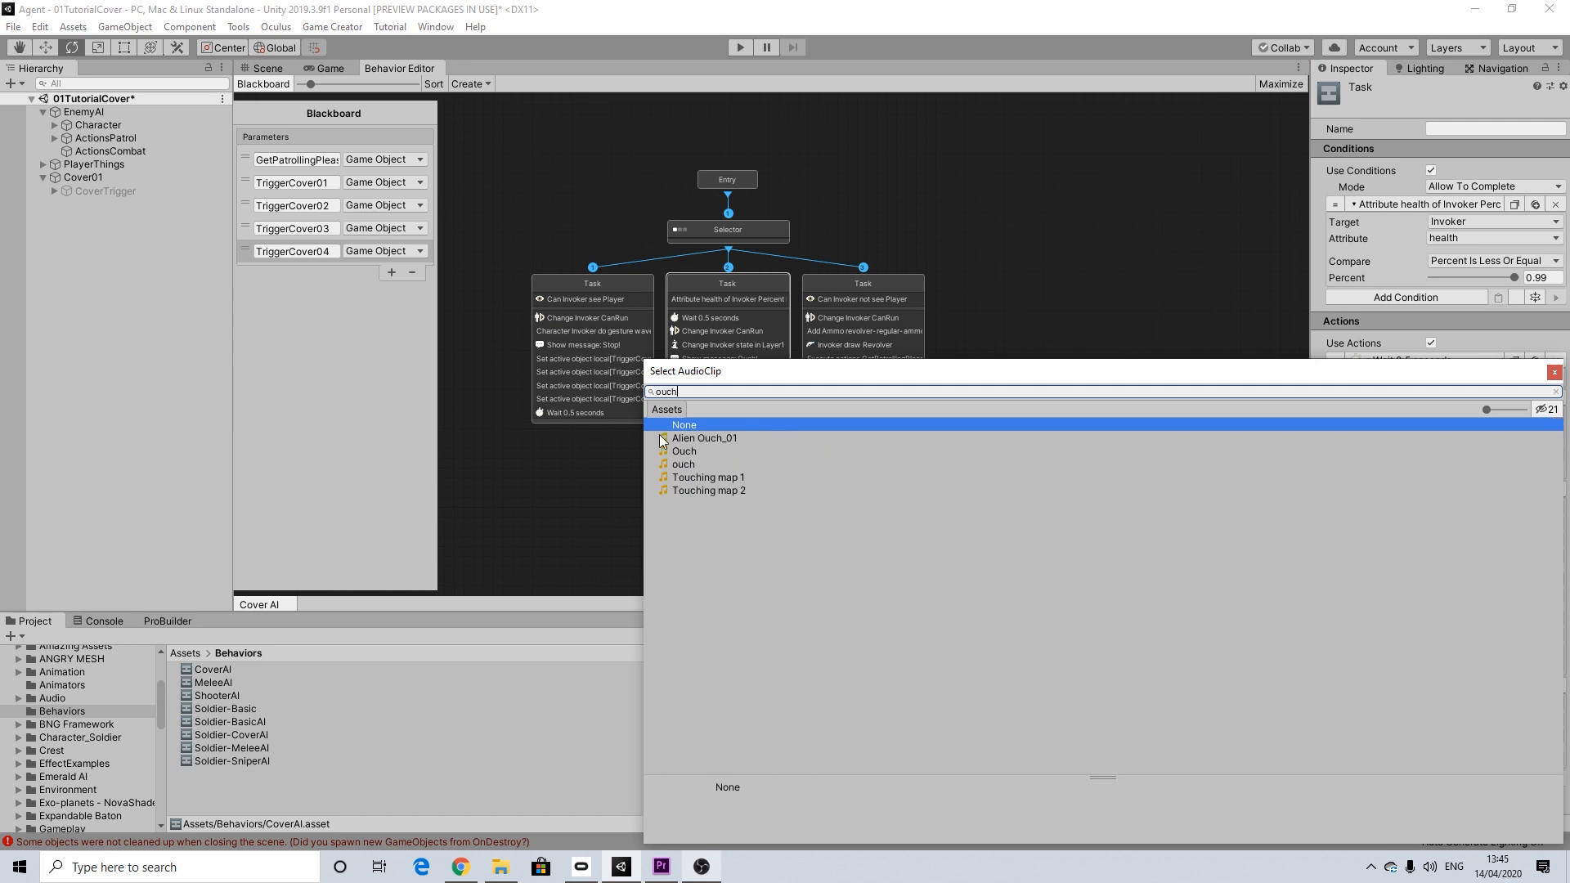
click(684, 464)
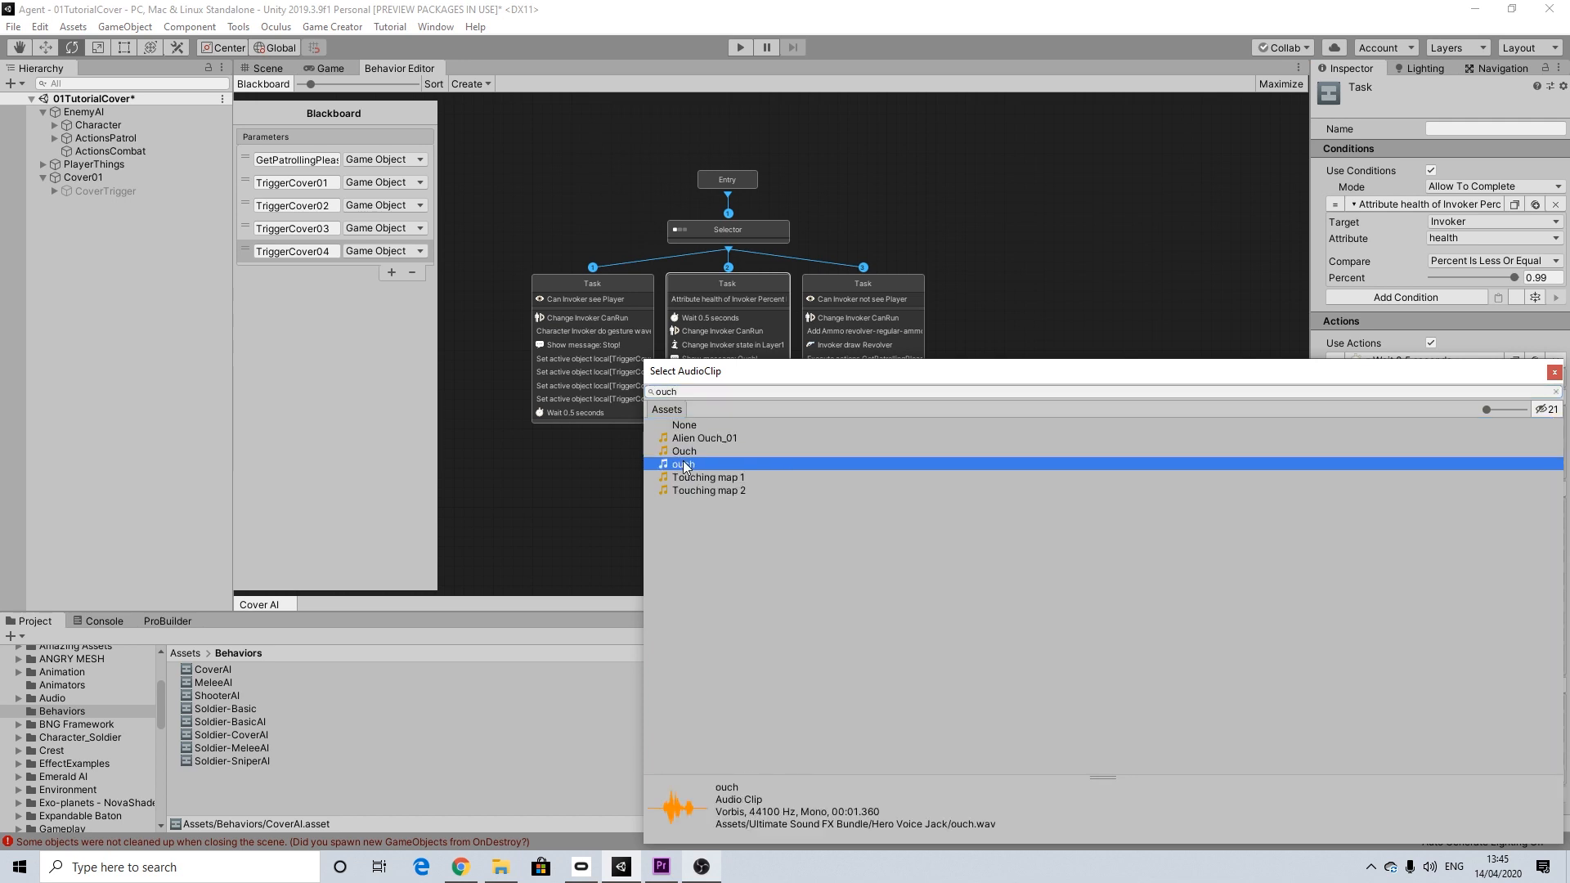
click(1555, 373)
click(1379, 762)
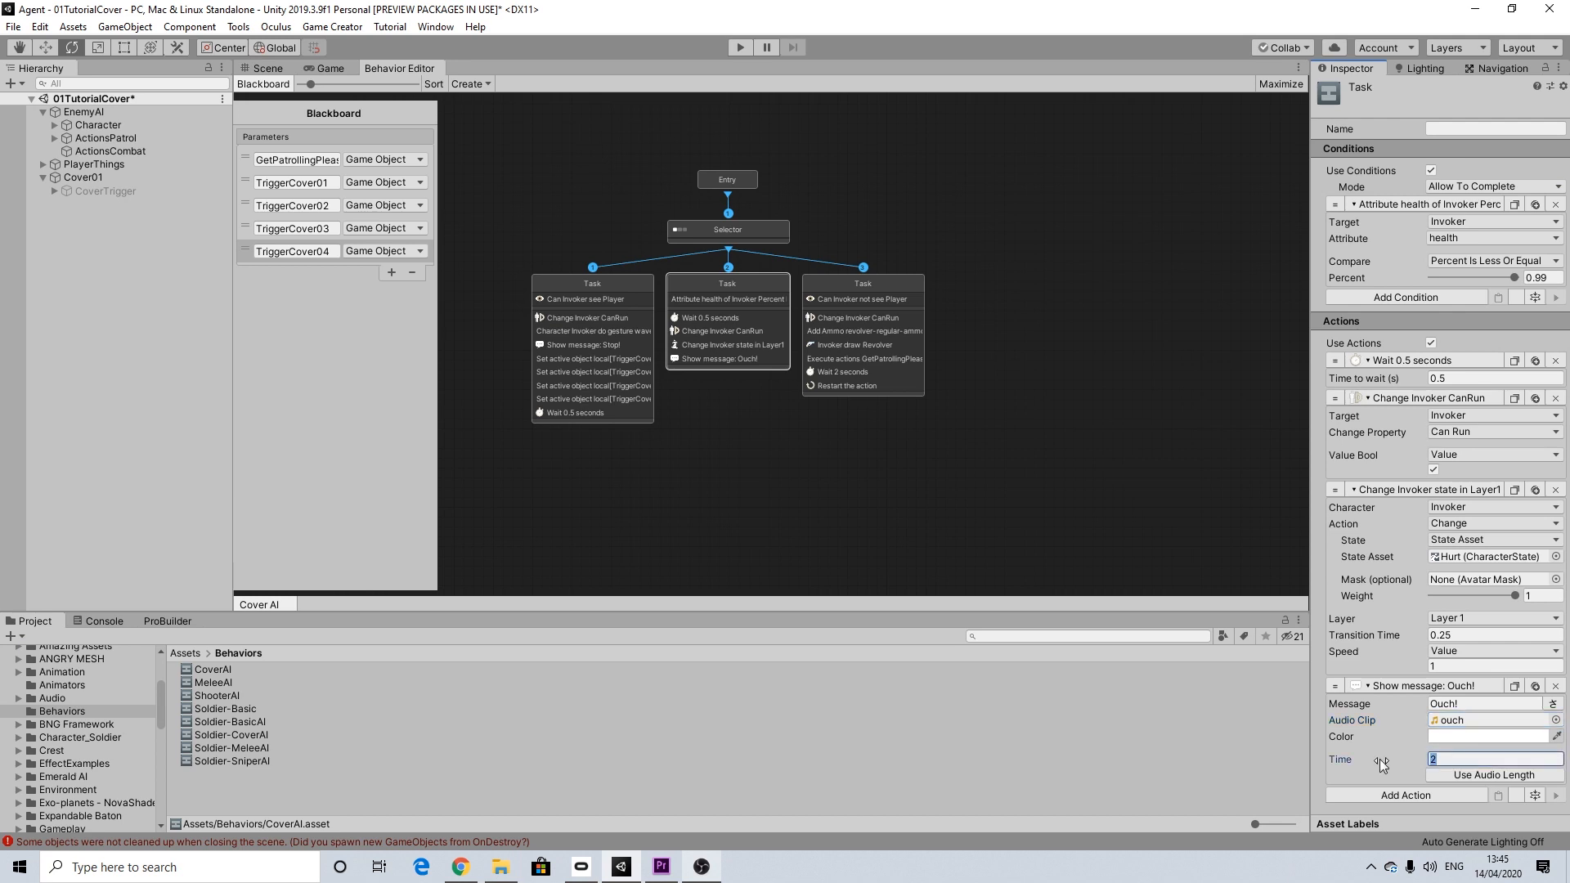
text(1)
Step: Copy the Set Active action for TriggerCover01 from the first Task and paste it into the middle Task
click(623, 278)
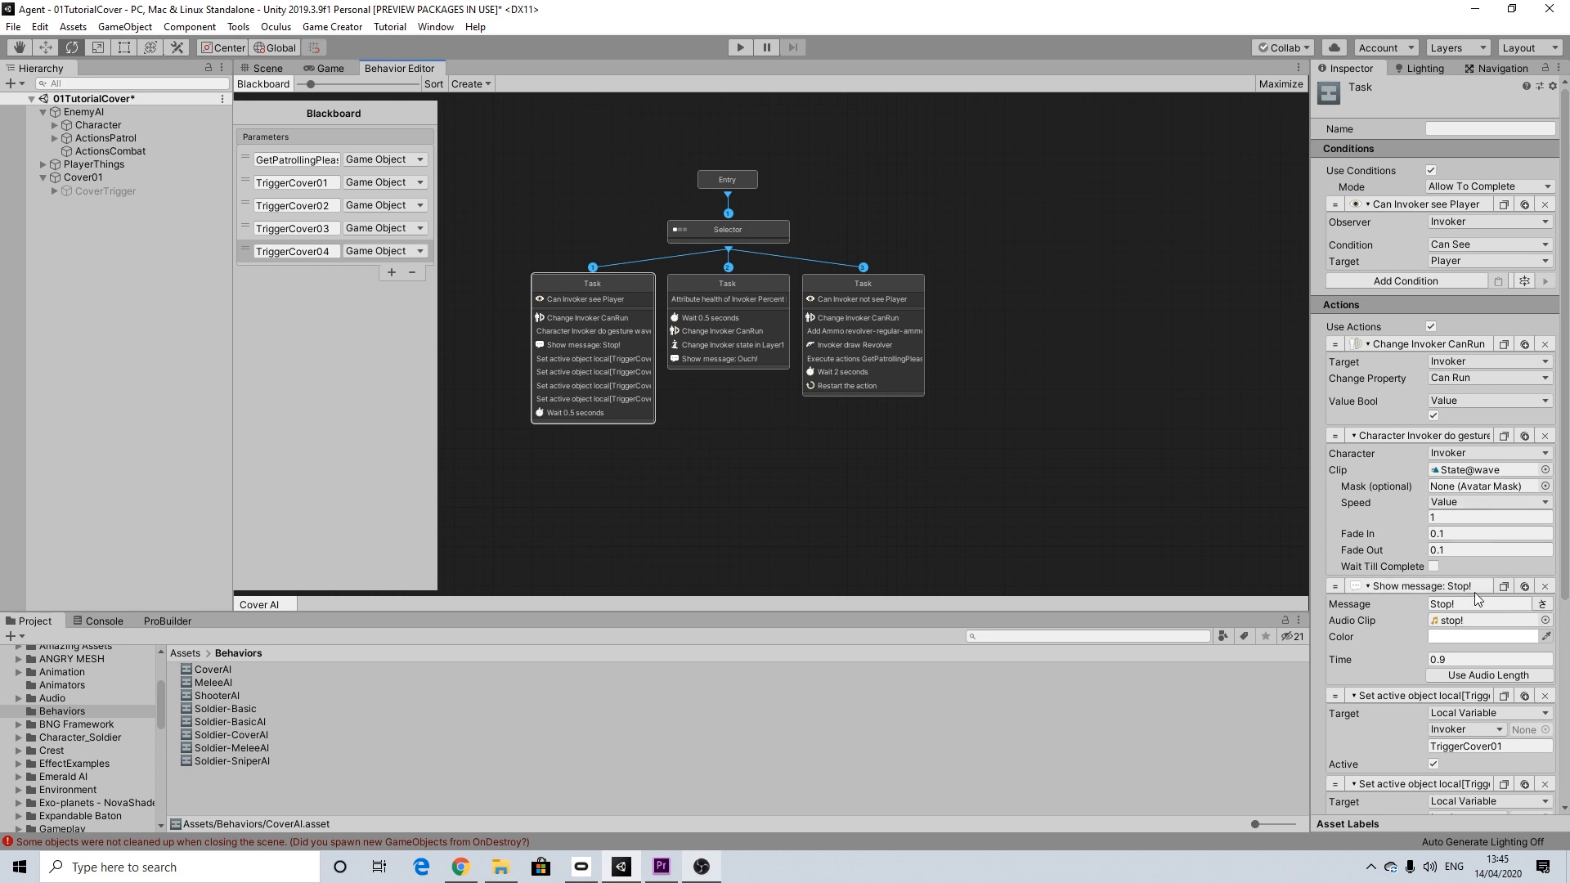
scroll(1475, 597, down, 5)
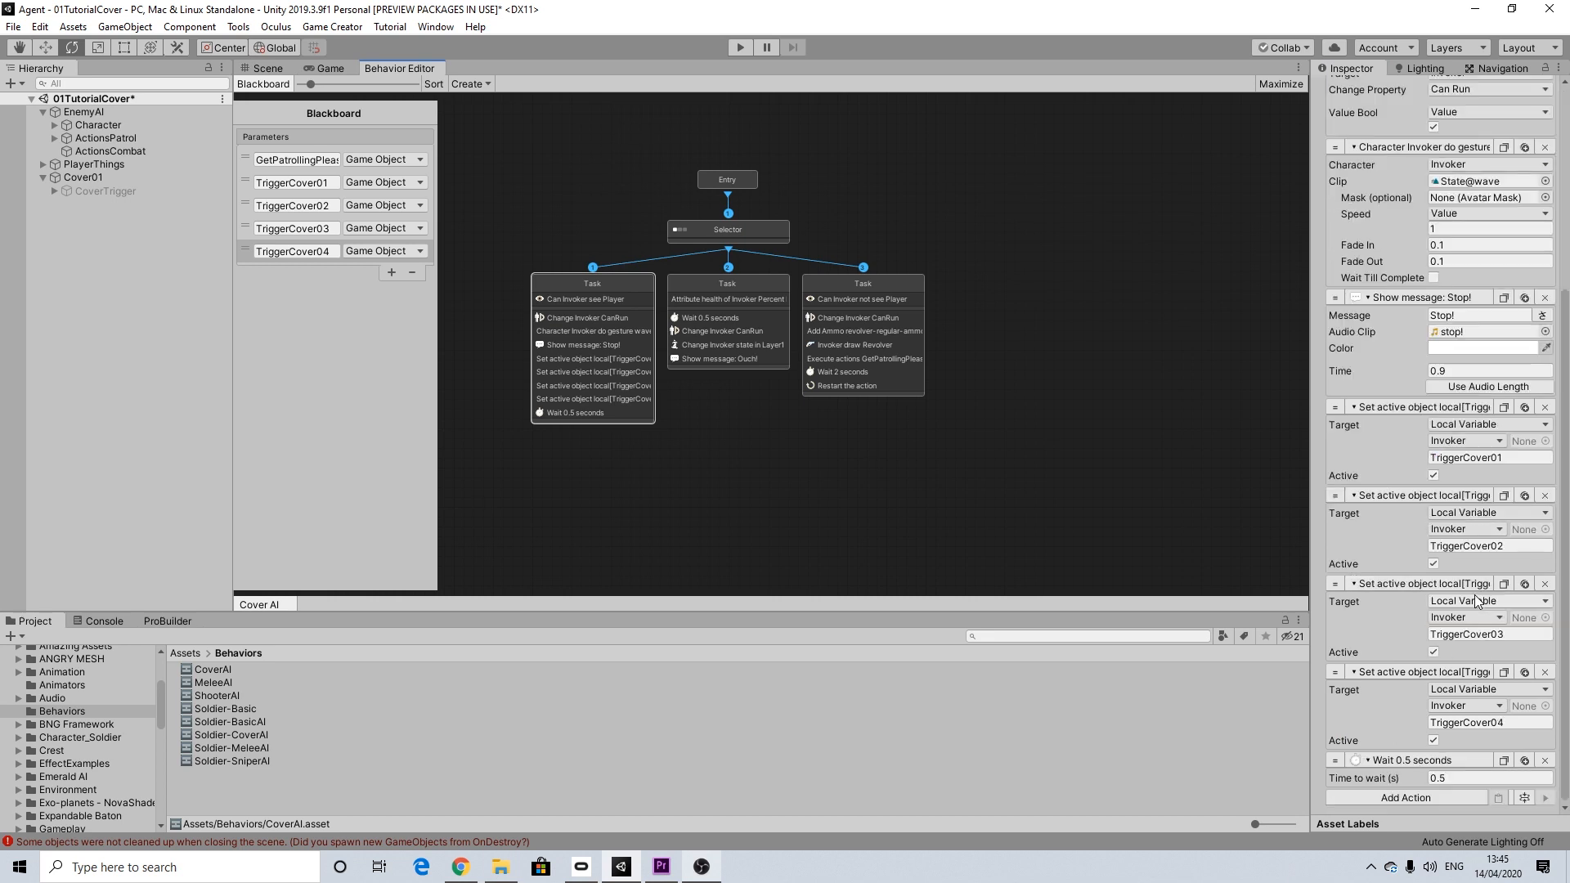
click(1502, 407)
click(765, 278)
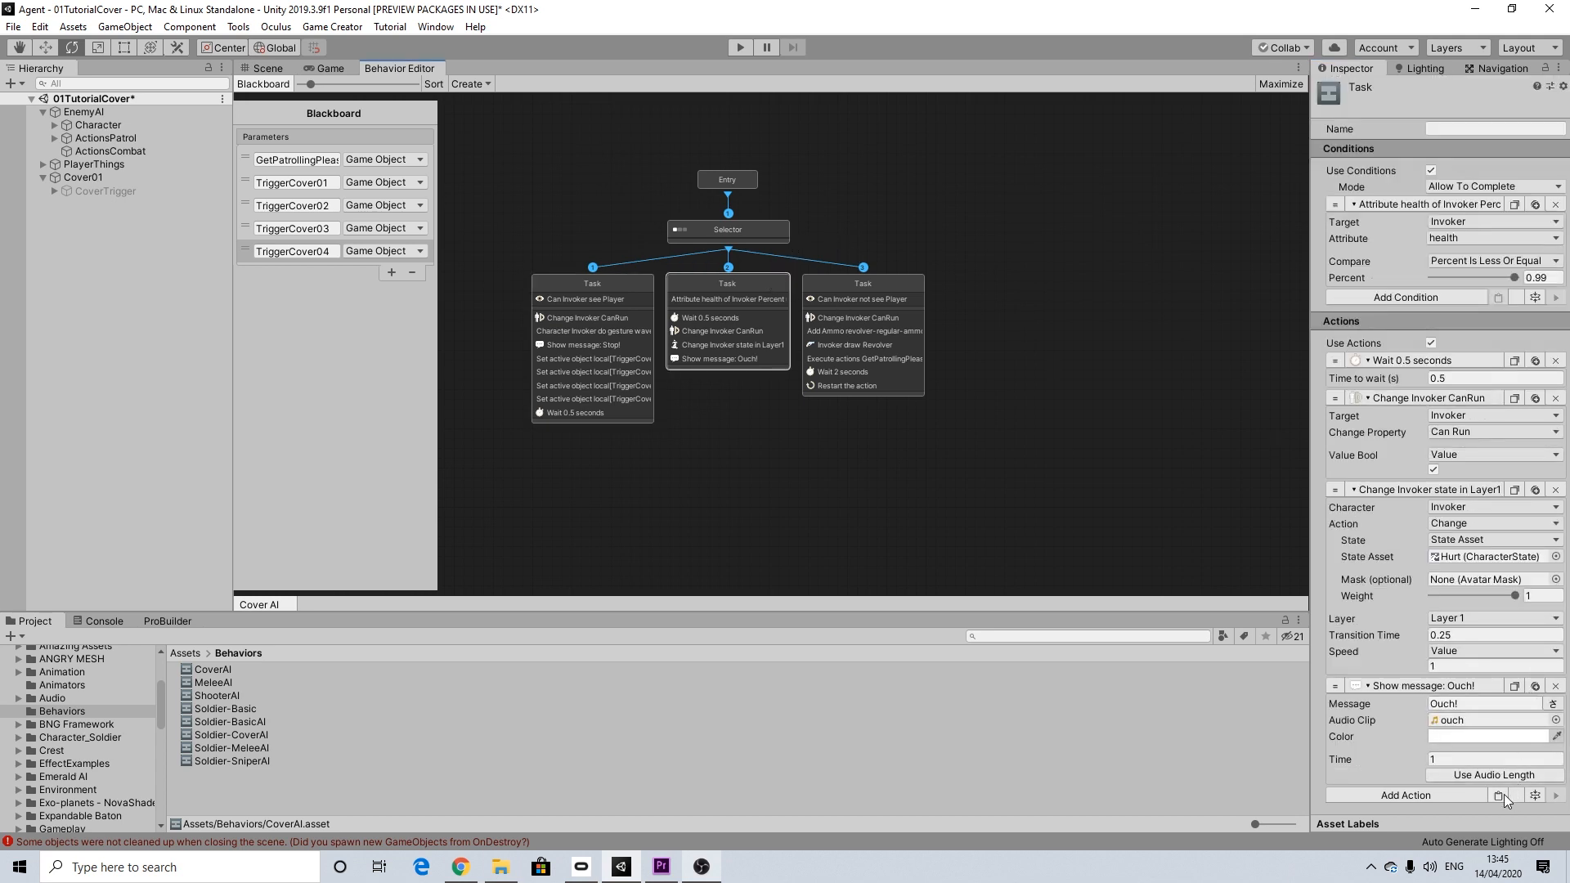
click(1501, 793)
Step: Duplicate the middle Task's Set Active action three times and set the copies' local variables to TriggerCover02, TriggerCover03 and TriggerCover04
click(1524, 710)
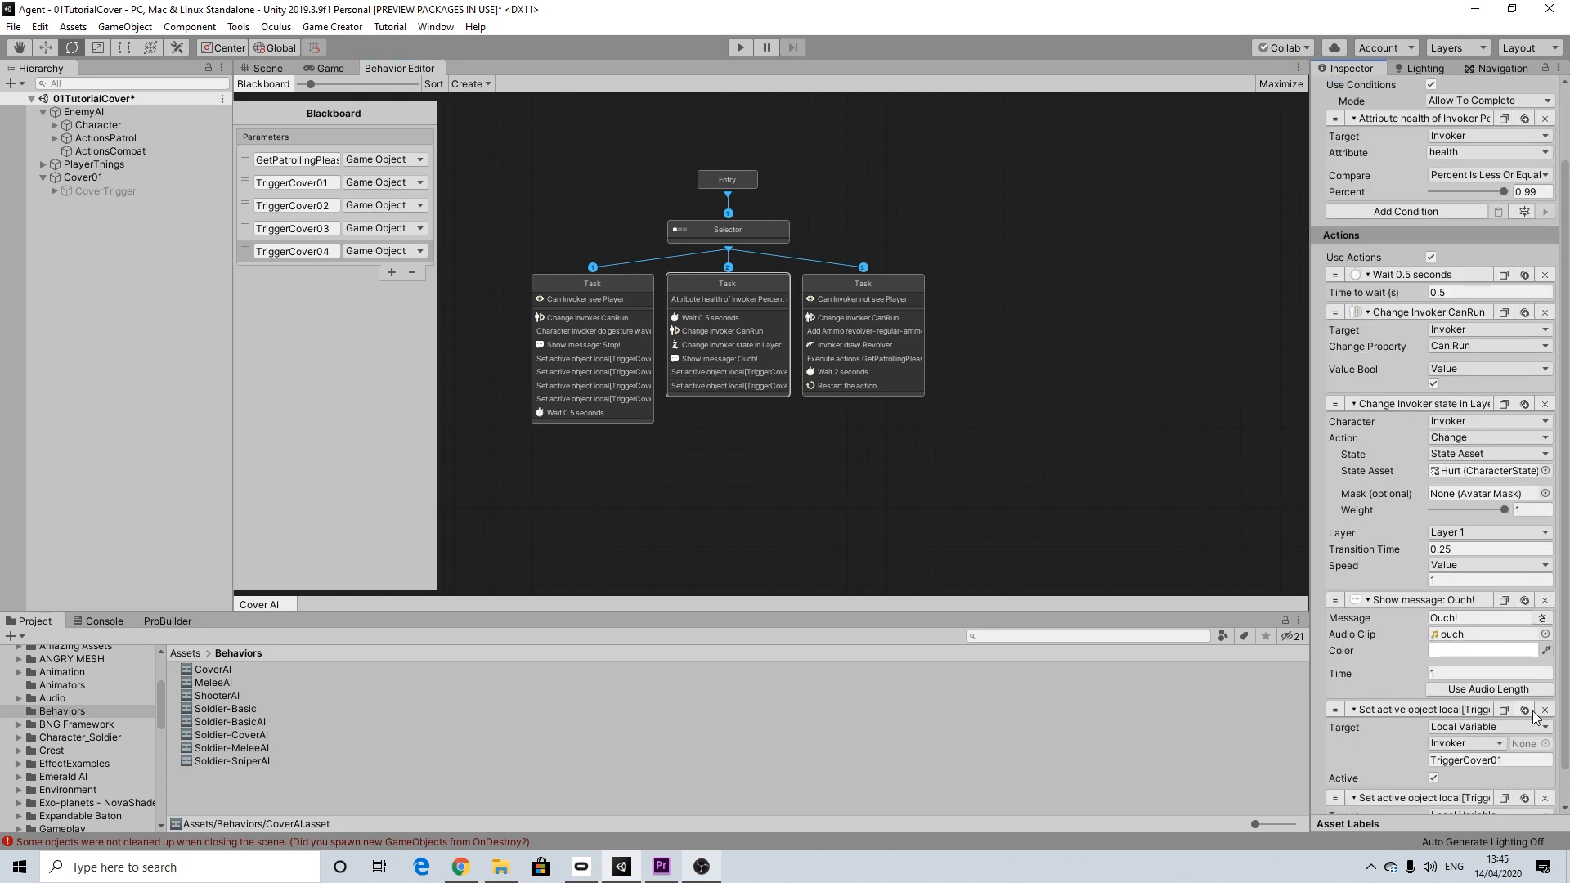
click(1524, 711)
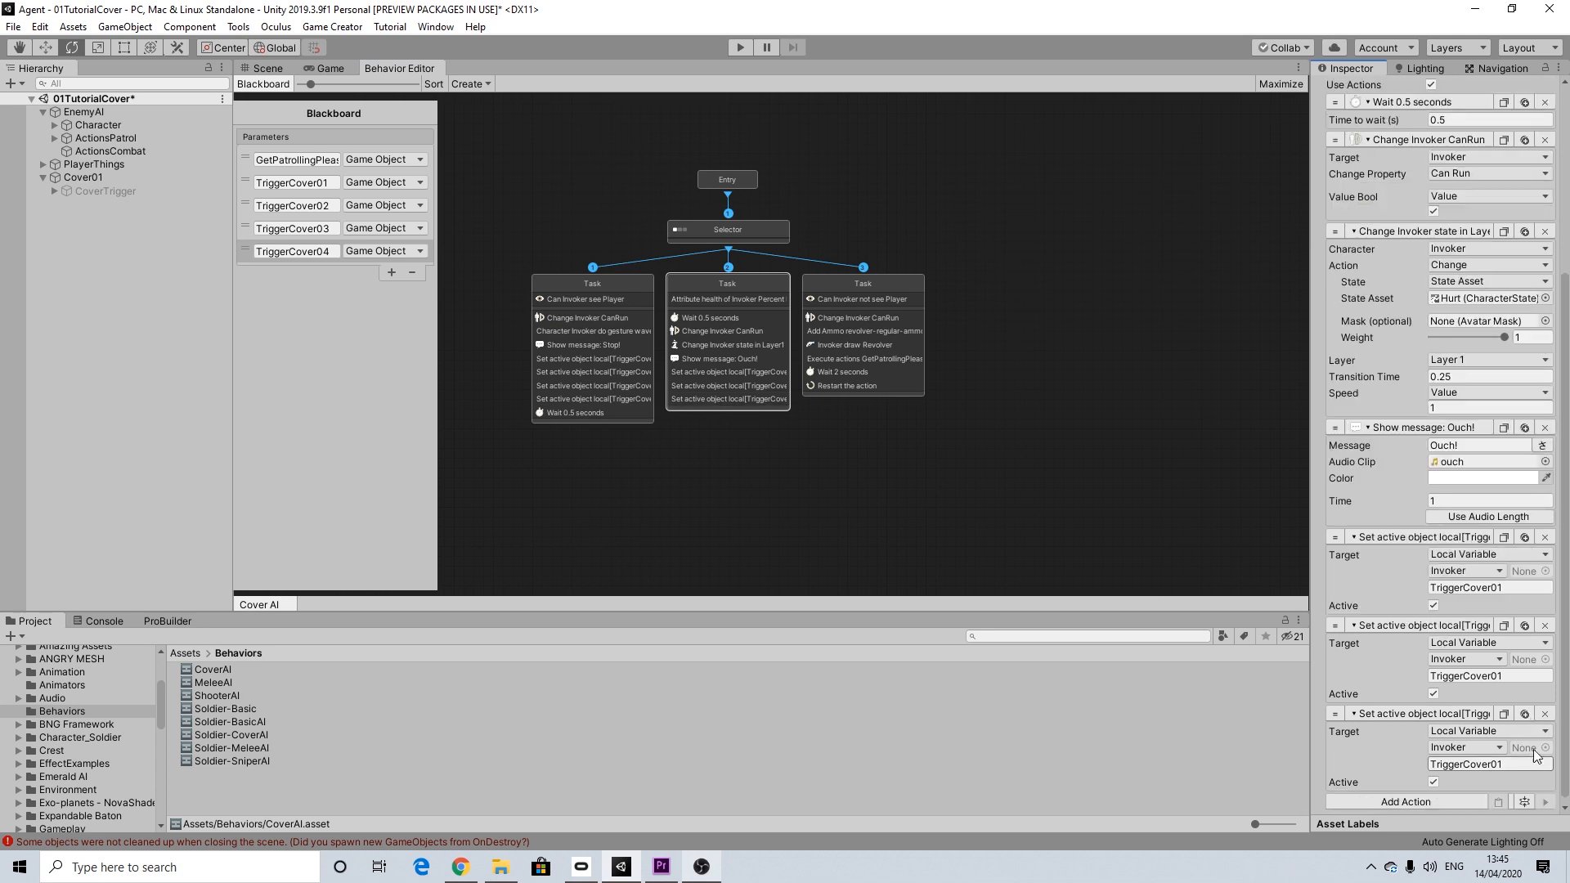
click(1524, 711)
click(1499, 586)
key(BackSpace)
text(2)
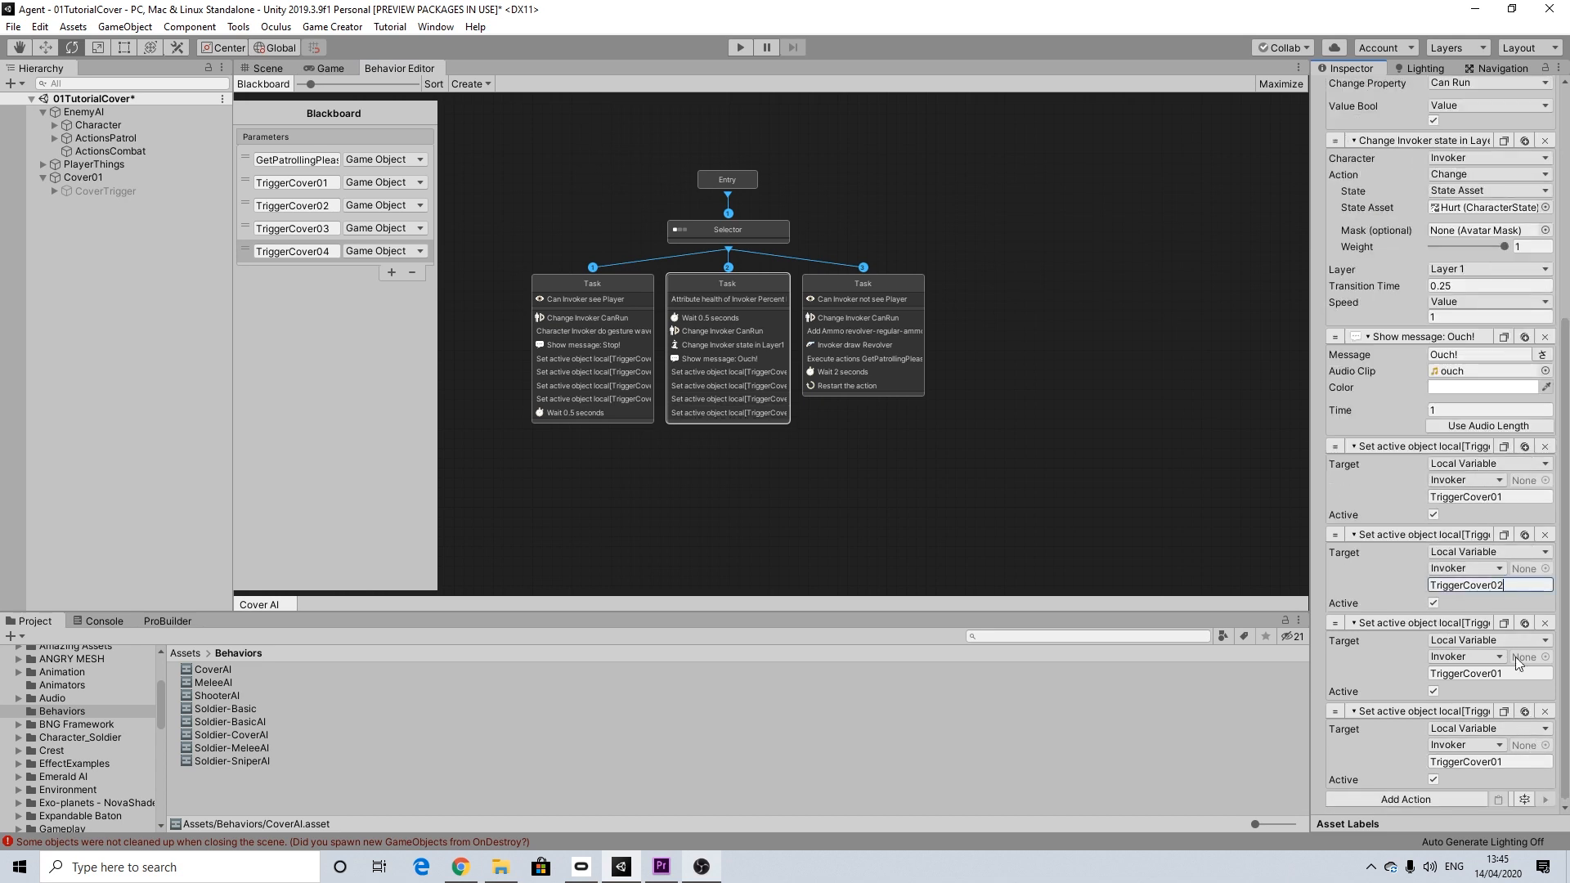
click(1501, 673)
key(BackSpace)
text(3)
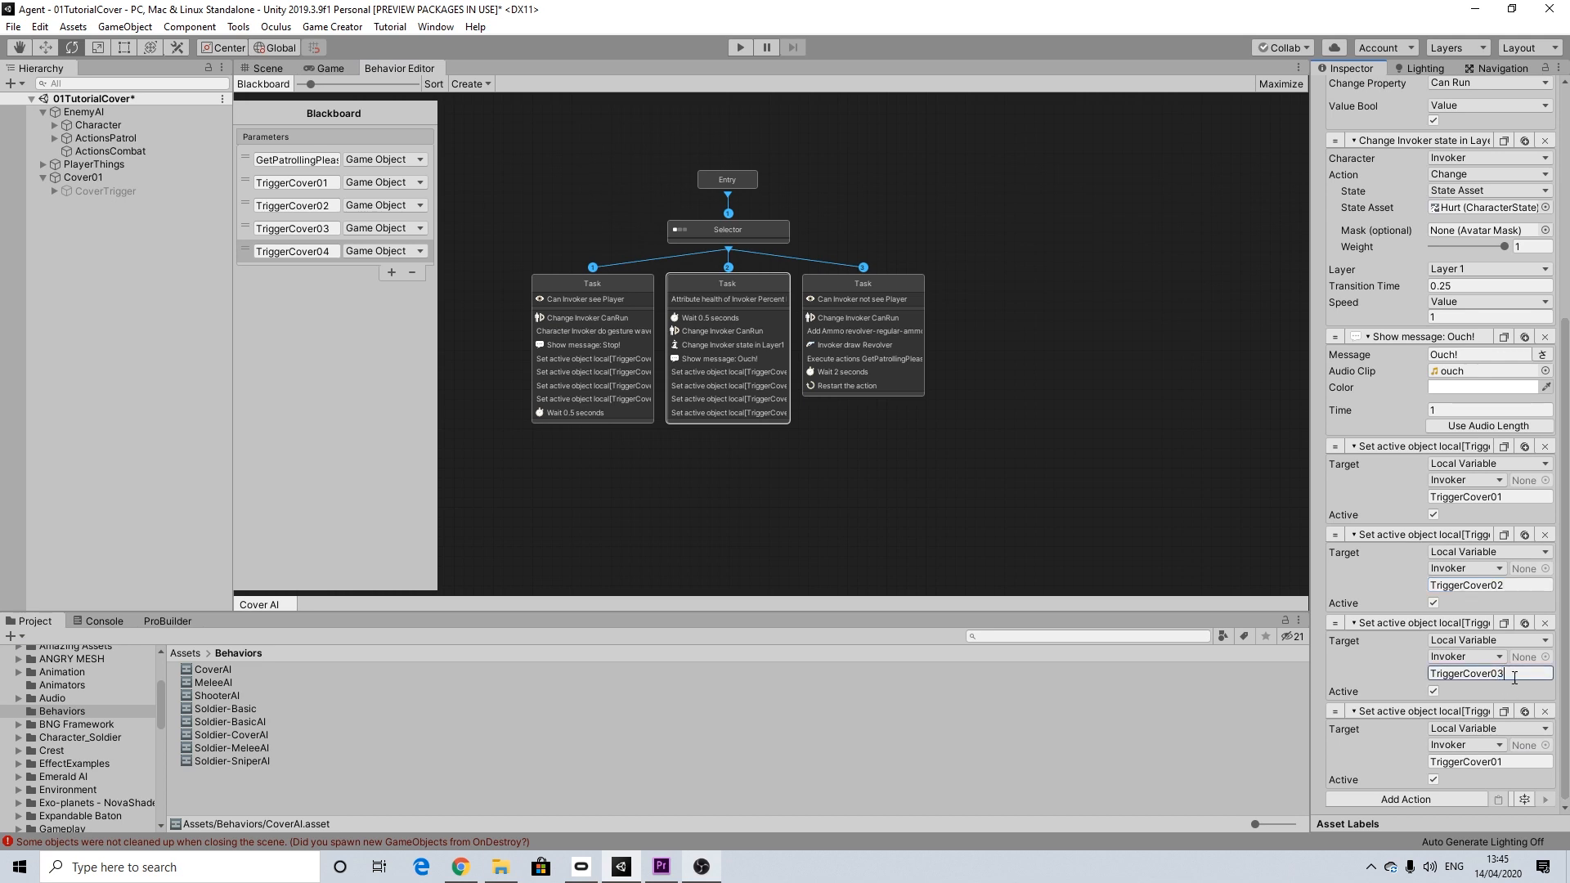
click(1500, 761)
key(BackSpace)
text(4)
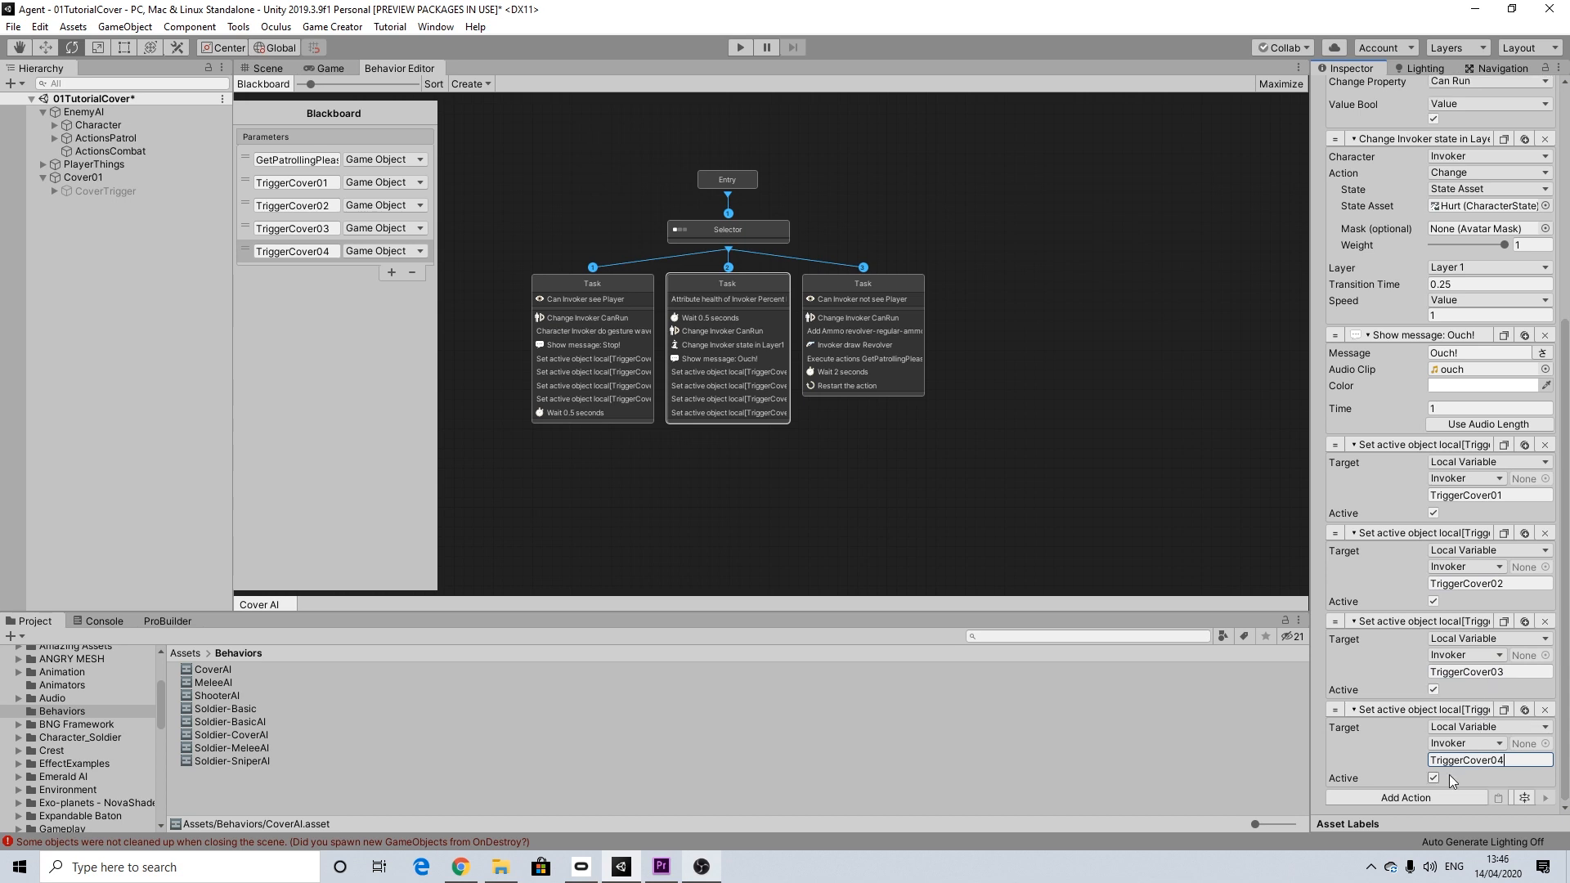
Step: Add a Wait action to the end of the middle Task and set its time to wait to 0.5 seconds
click(1425, 795)
text(wai)
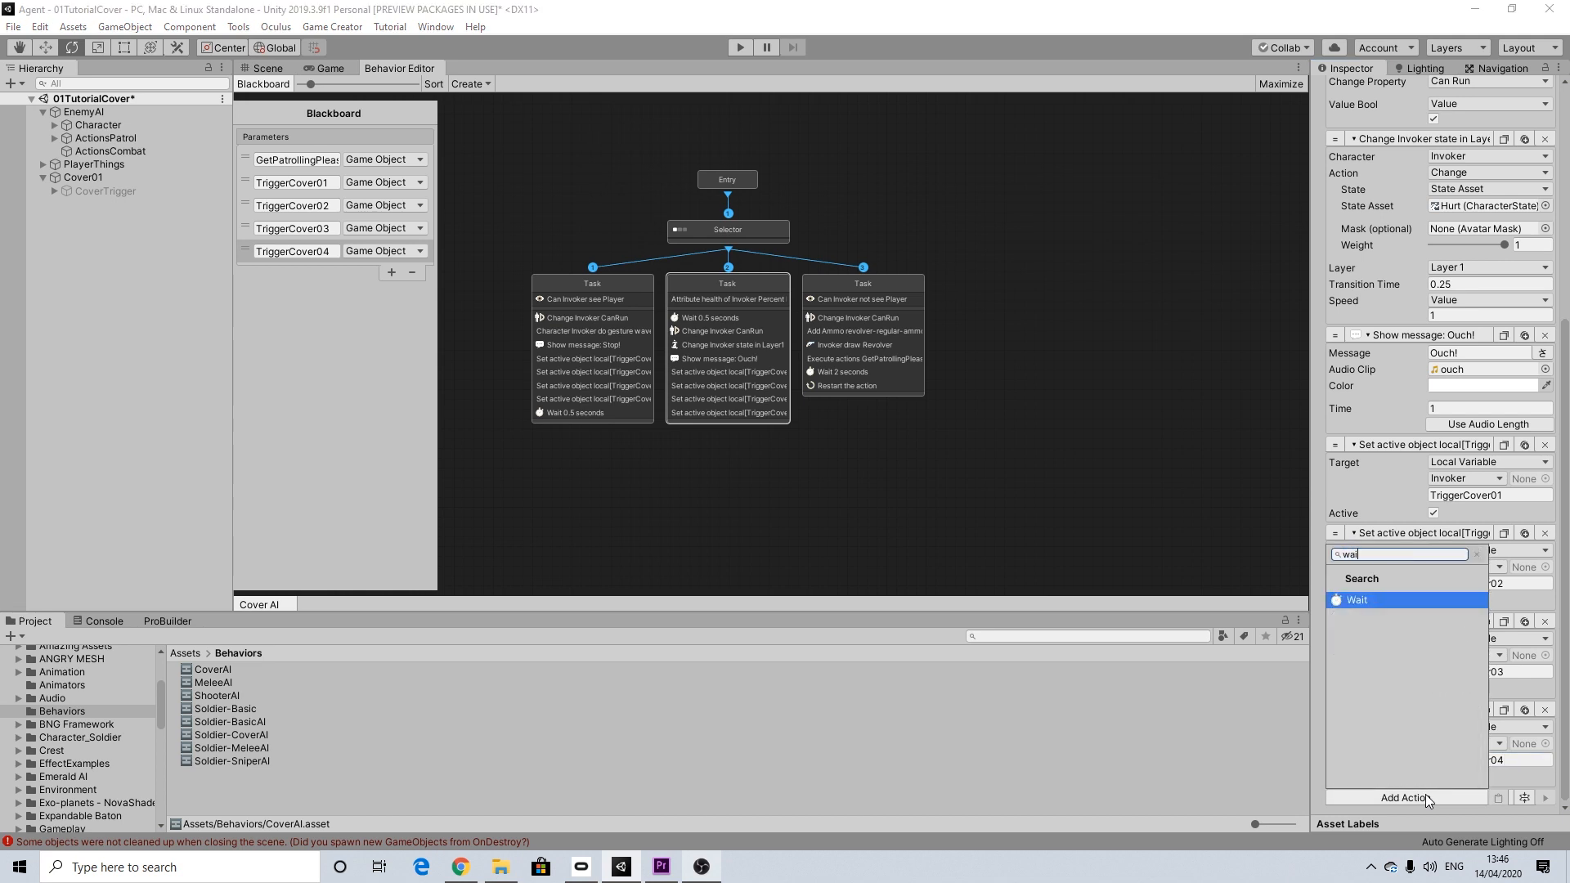
click(1357, 599)
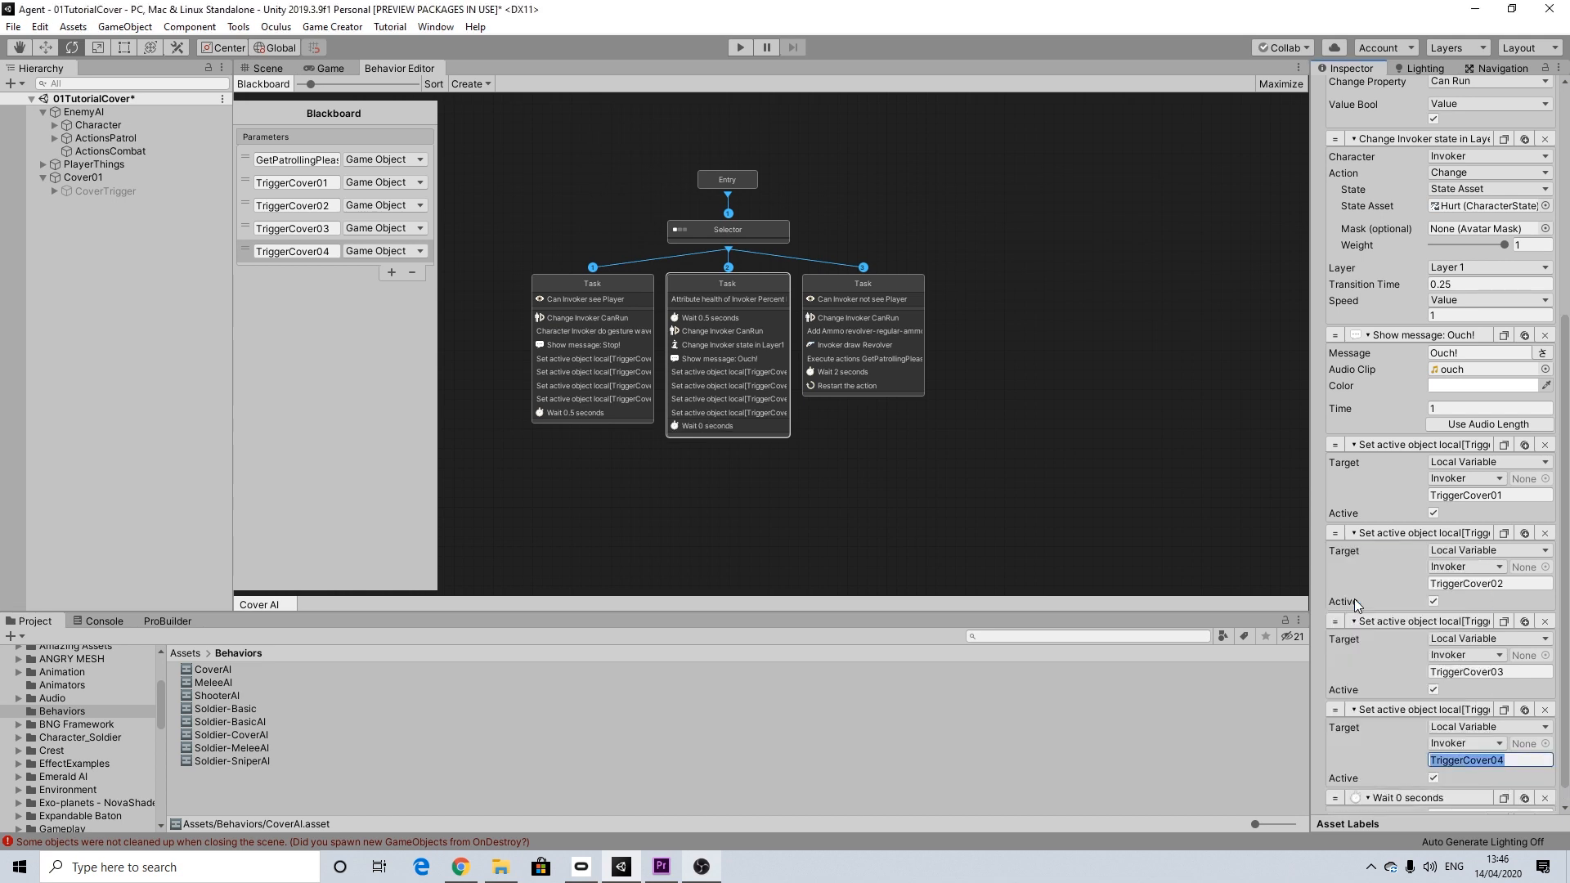
scroll(1456, 777, down, 1)
click(1460, 777)
text(0.5)
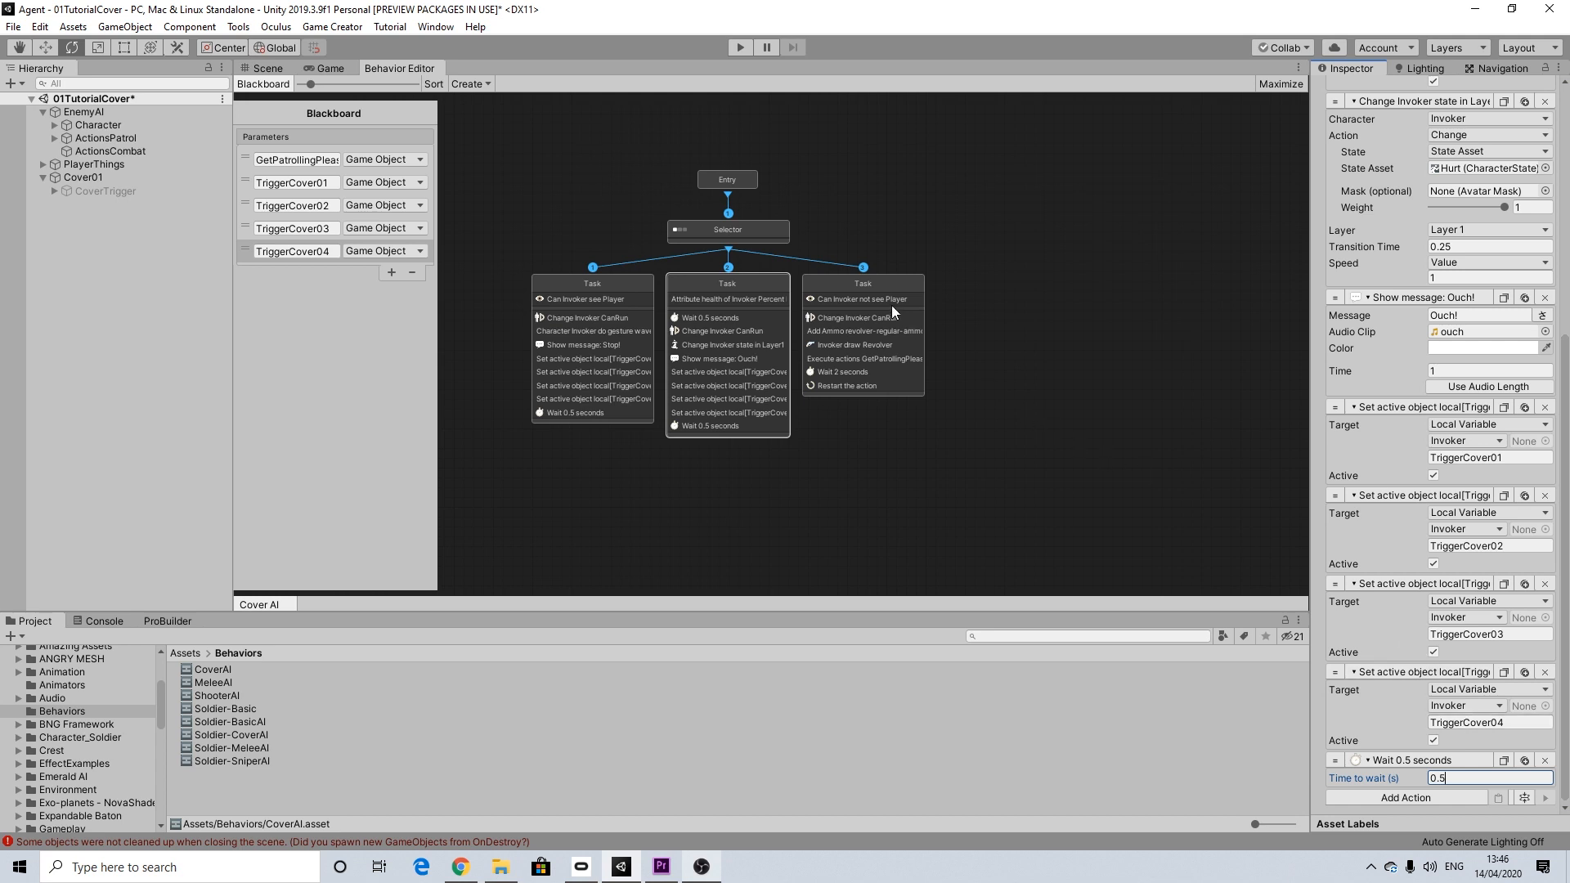
Step: Compare the action lists of the first and middle Tasks and save the scene
click(617, 283)
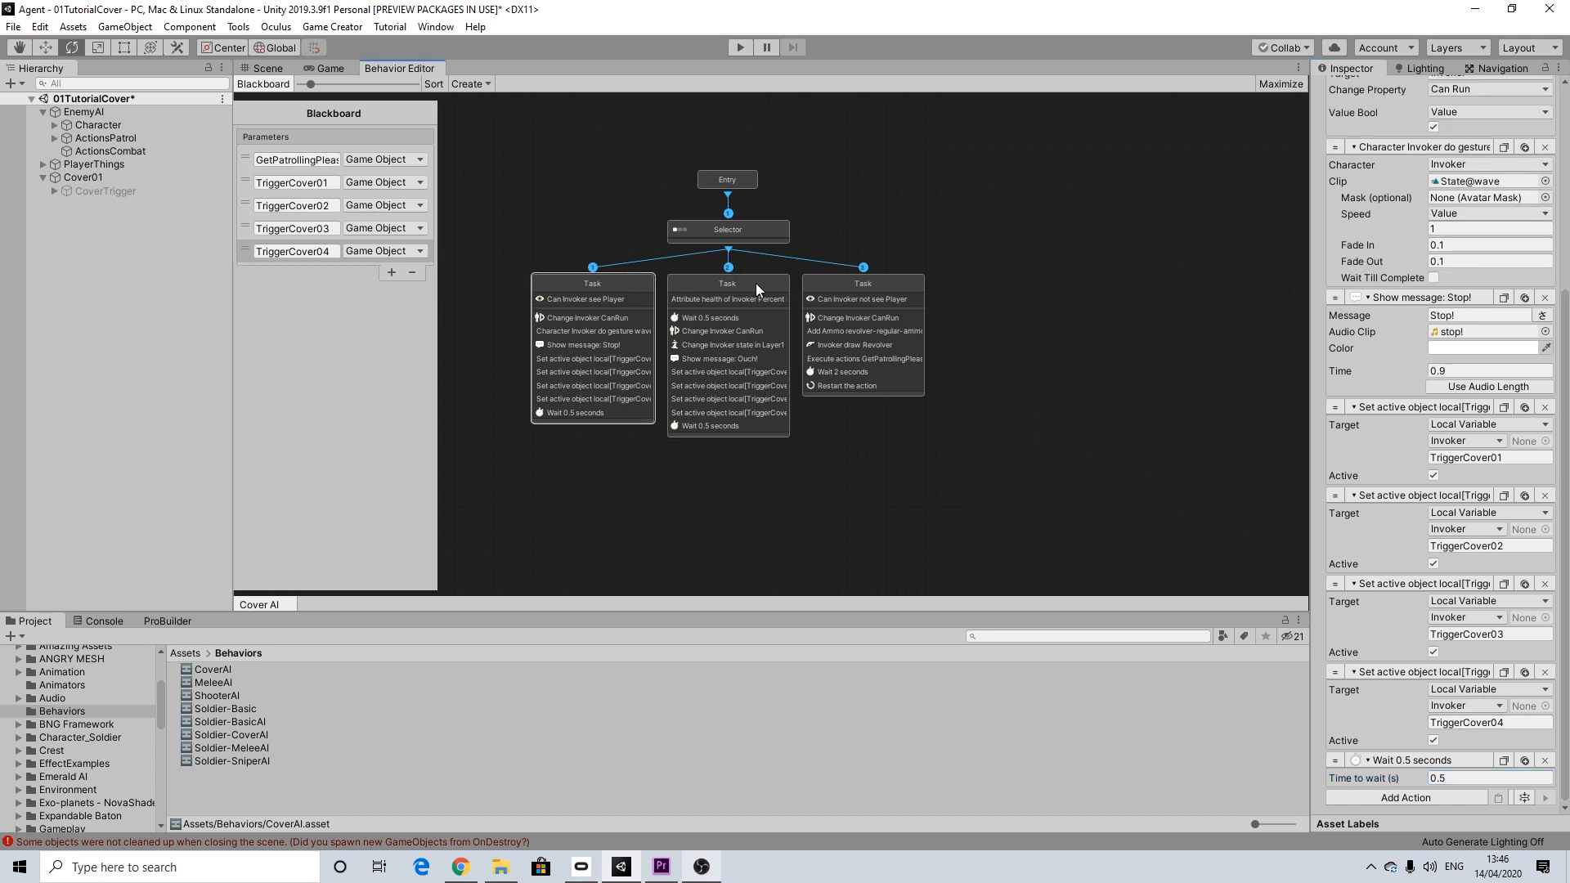
click(755, 284)
click(639, 307)
click(769, 288)
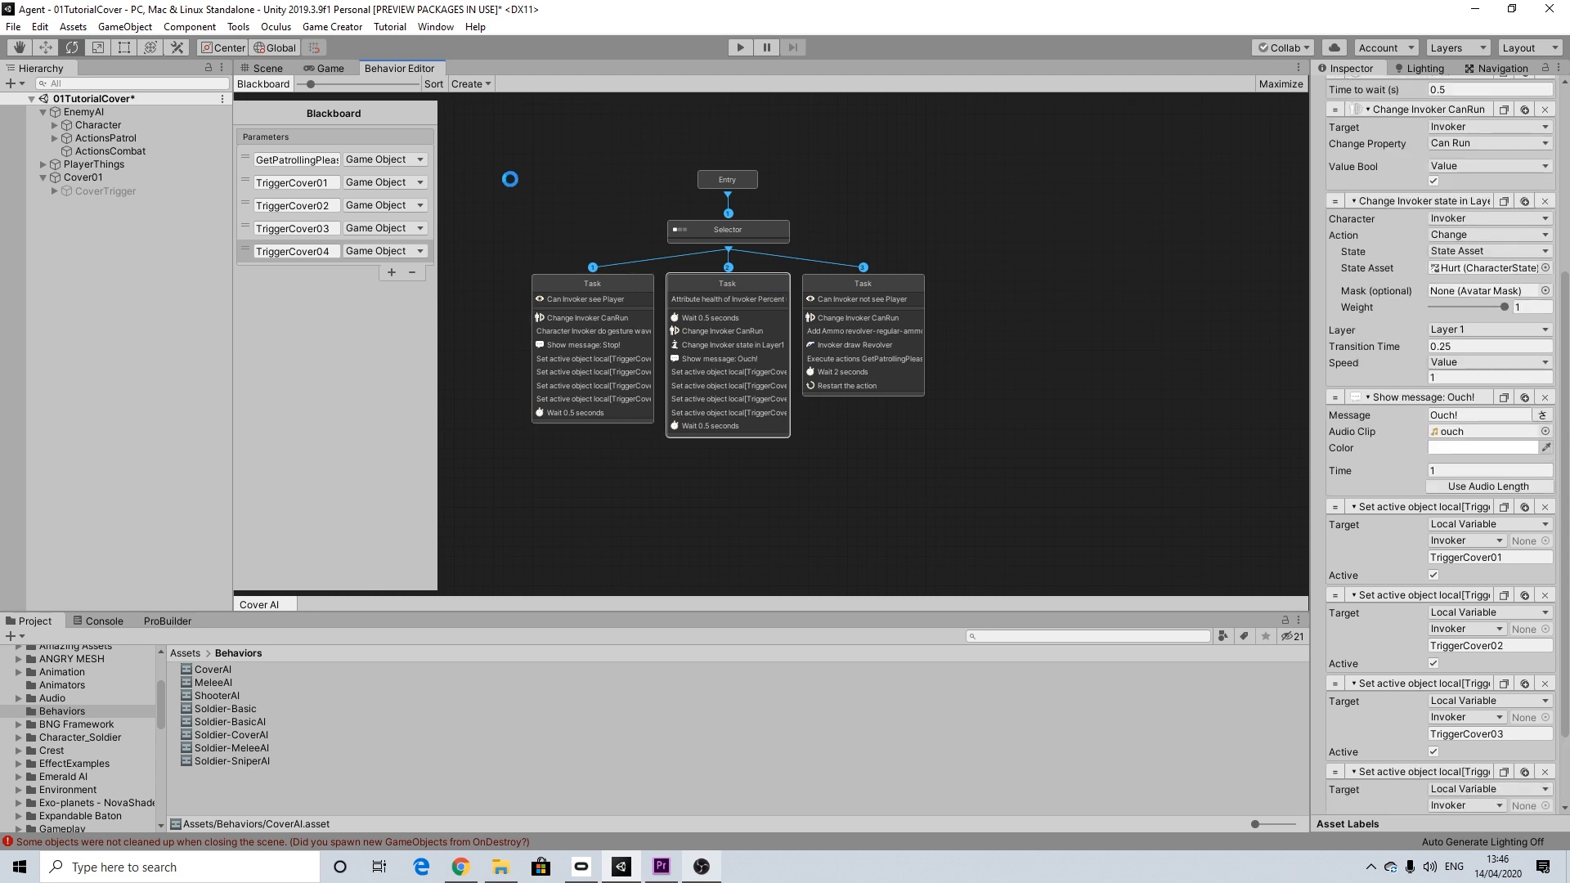
key(ctrl+s)
Step: Examine Cover01 in the Scene view, including its CoverTrigger, the actions the trigger runs and its GetIn marker
click(273, 68)
scroll(753, 315, up, 3)
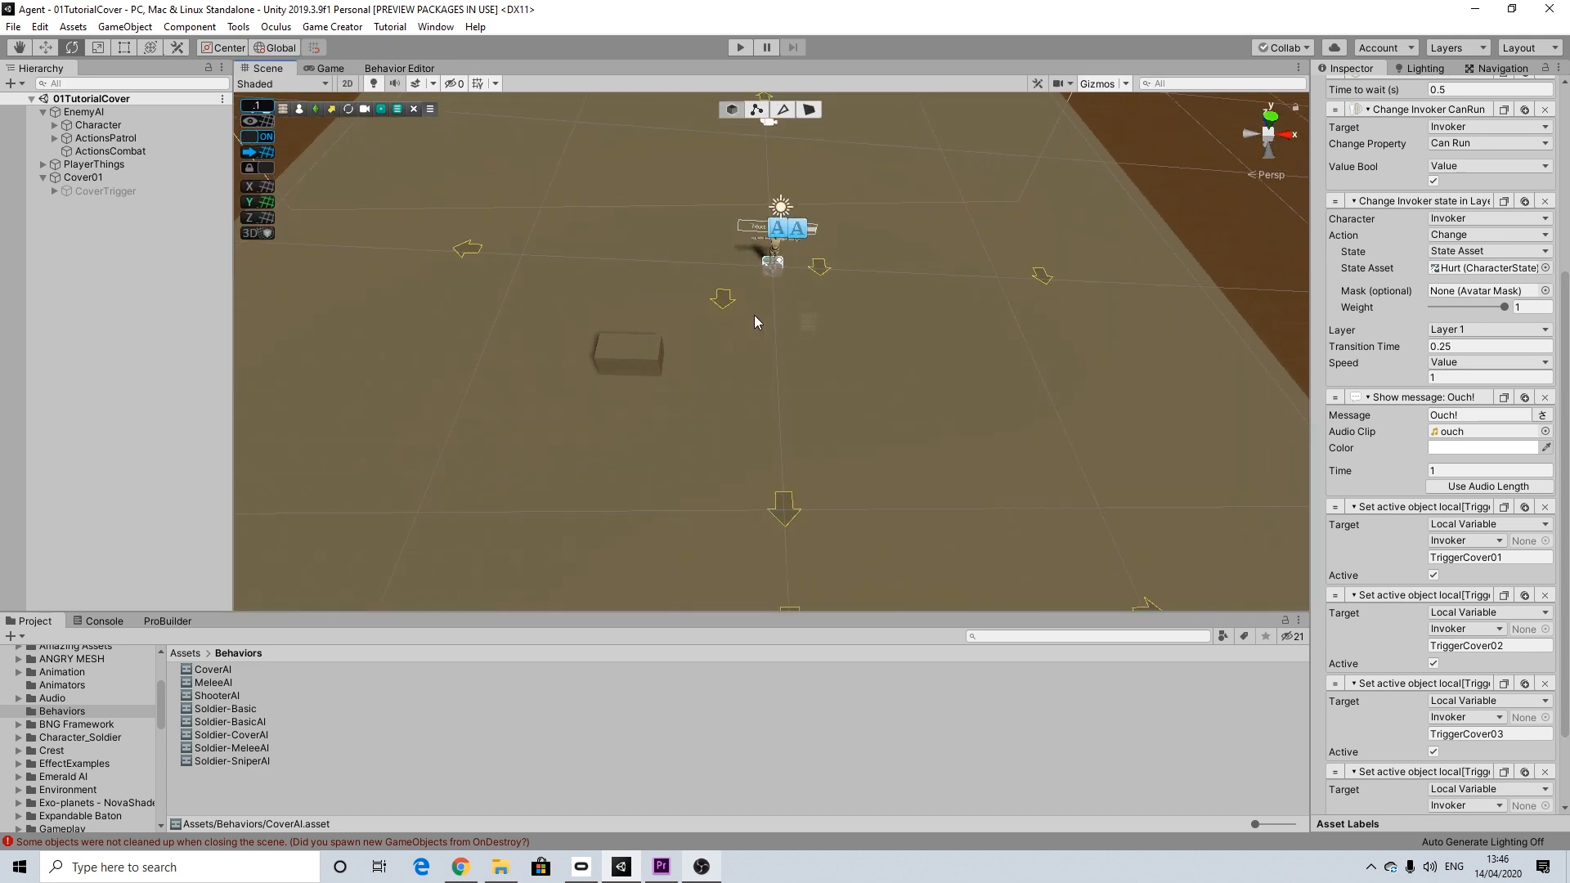
scroll(754, 315, down, 7)
scroll(753, 316, up, 7)
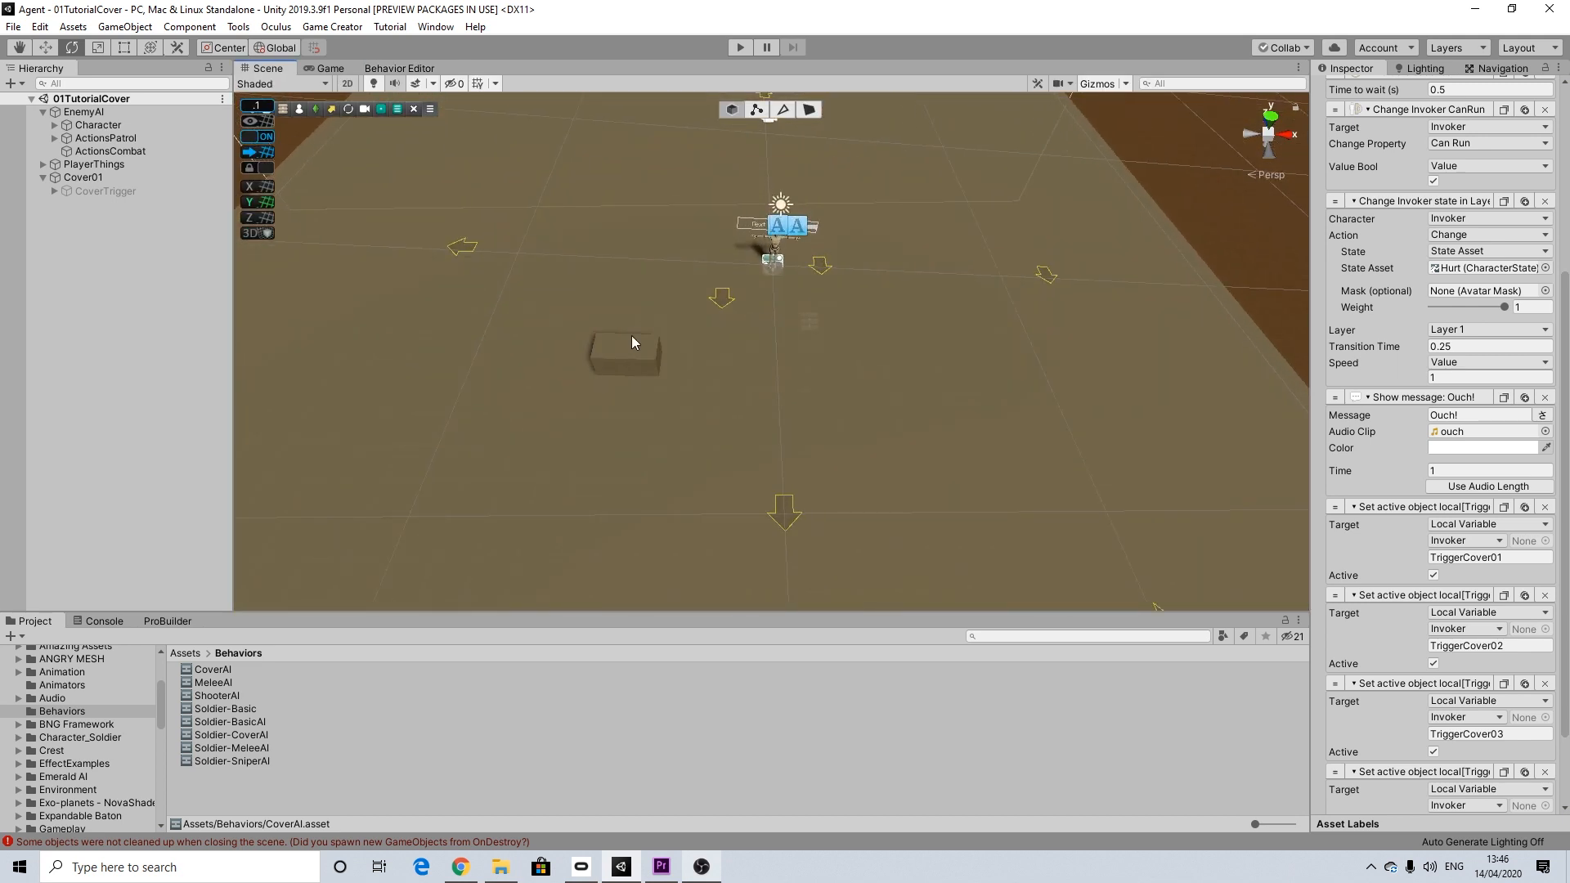
click(101, 177)
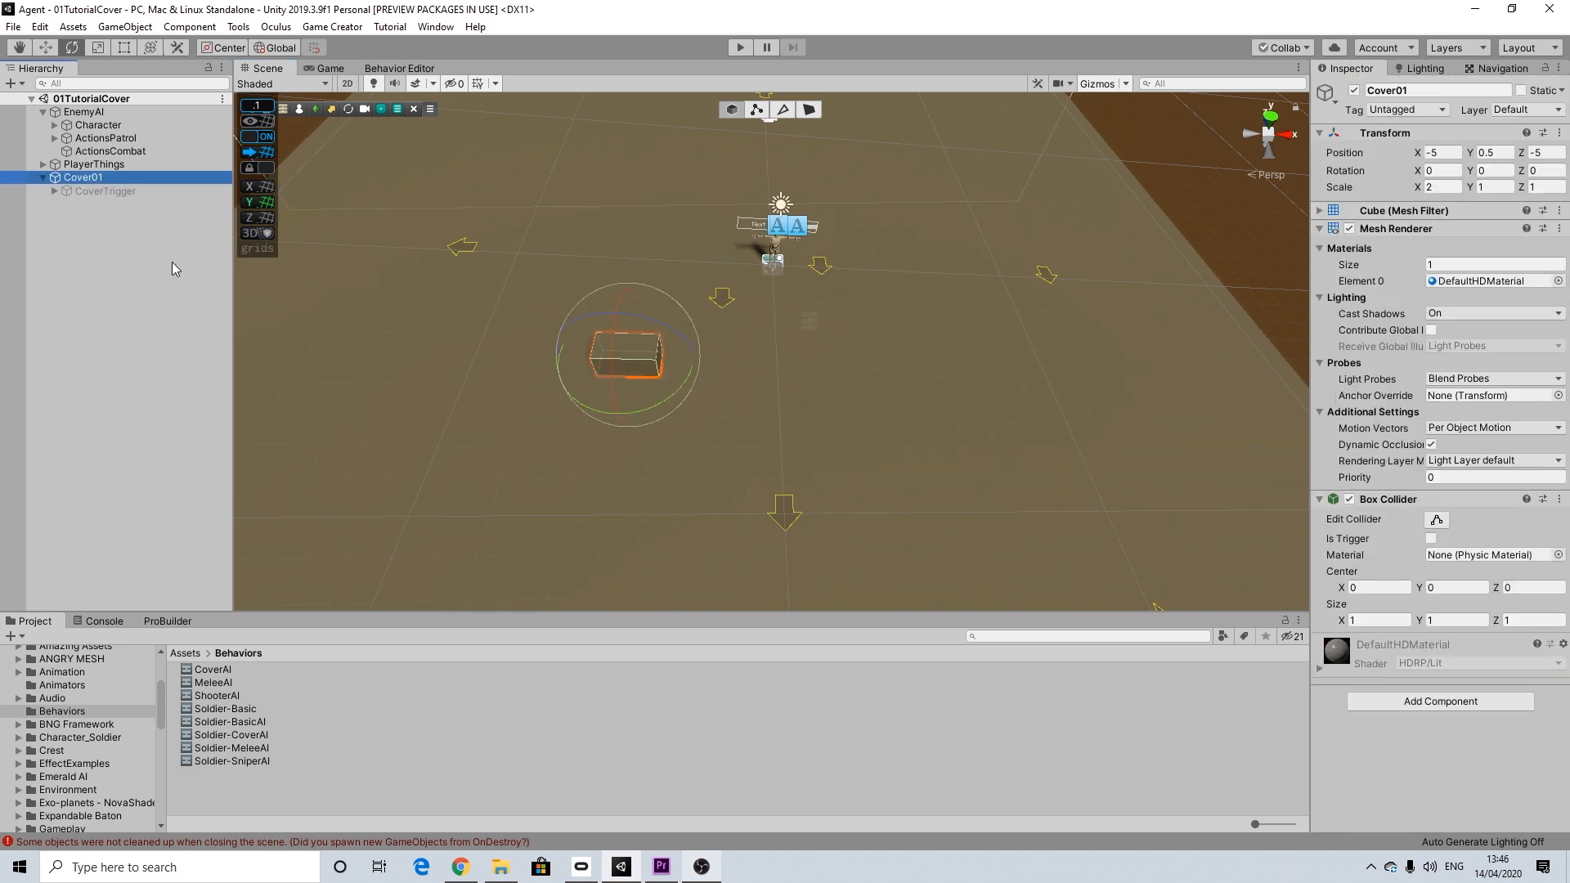
click(42, 177)
click(46, 49)
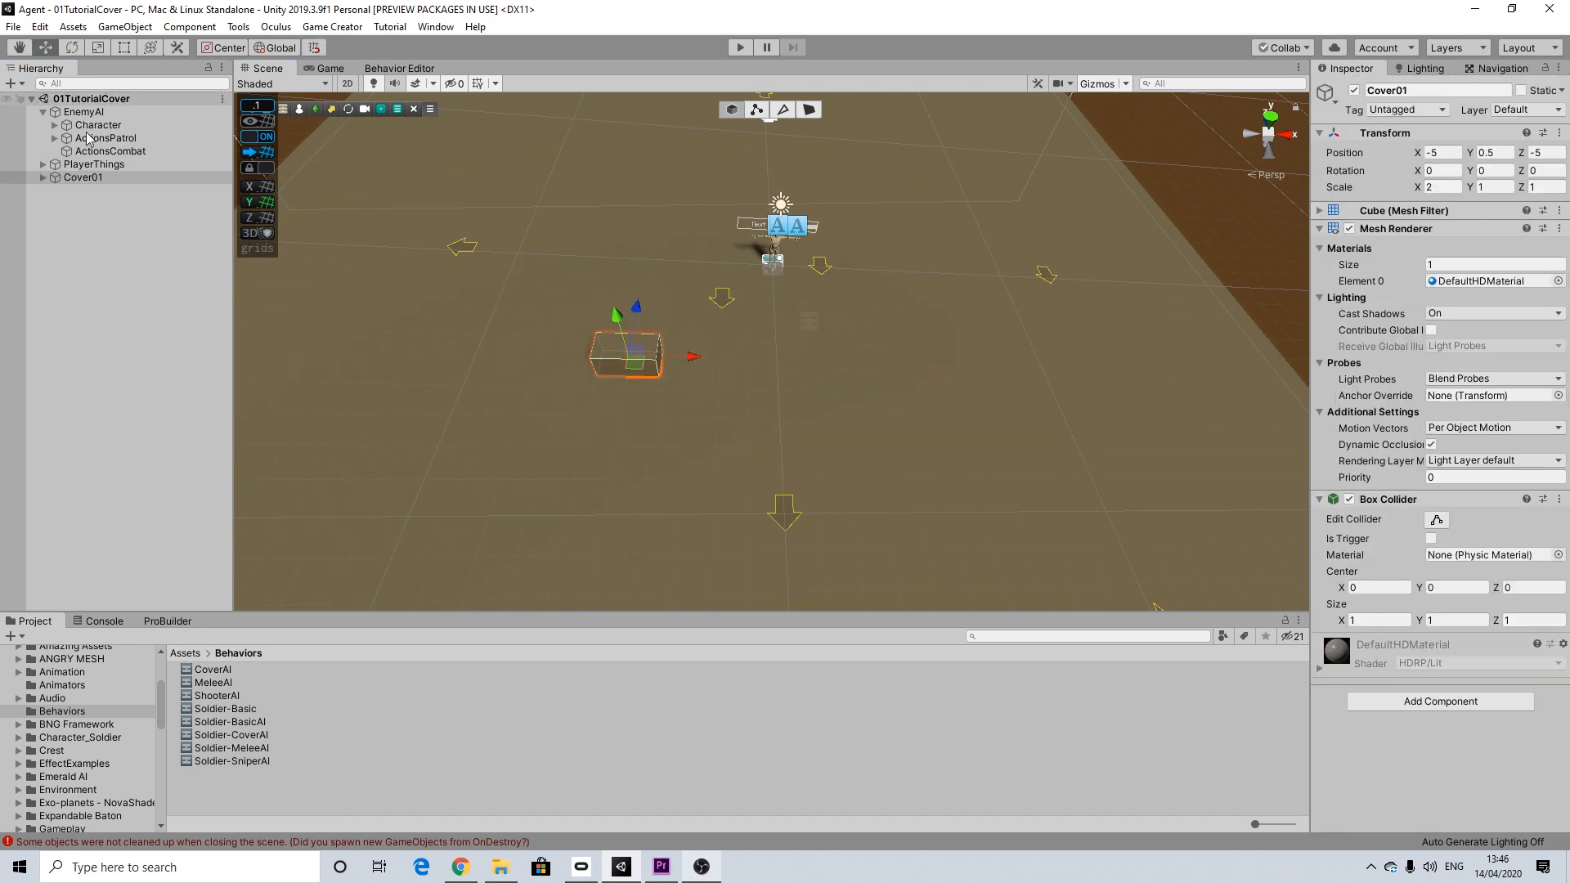
click(42, 177)
alt+click(54, 191)
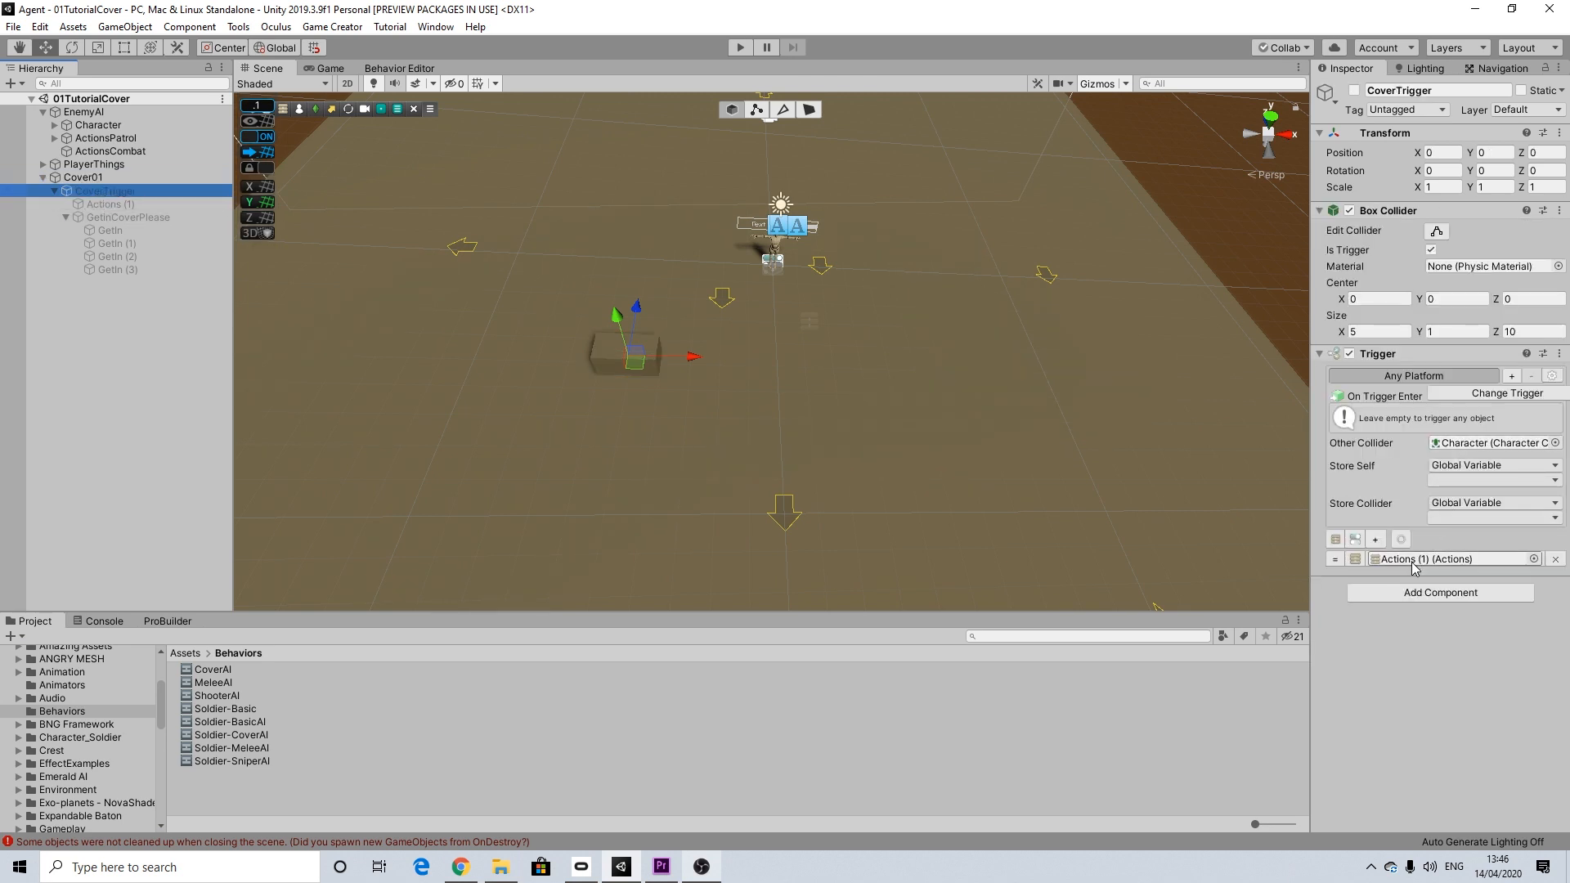
click(103, 205)
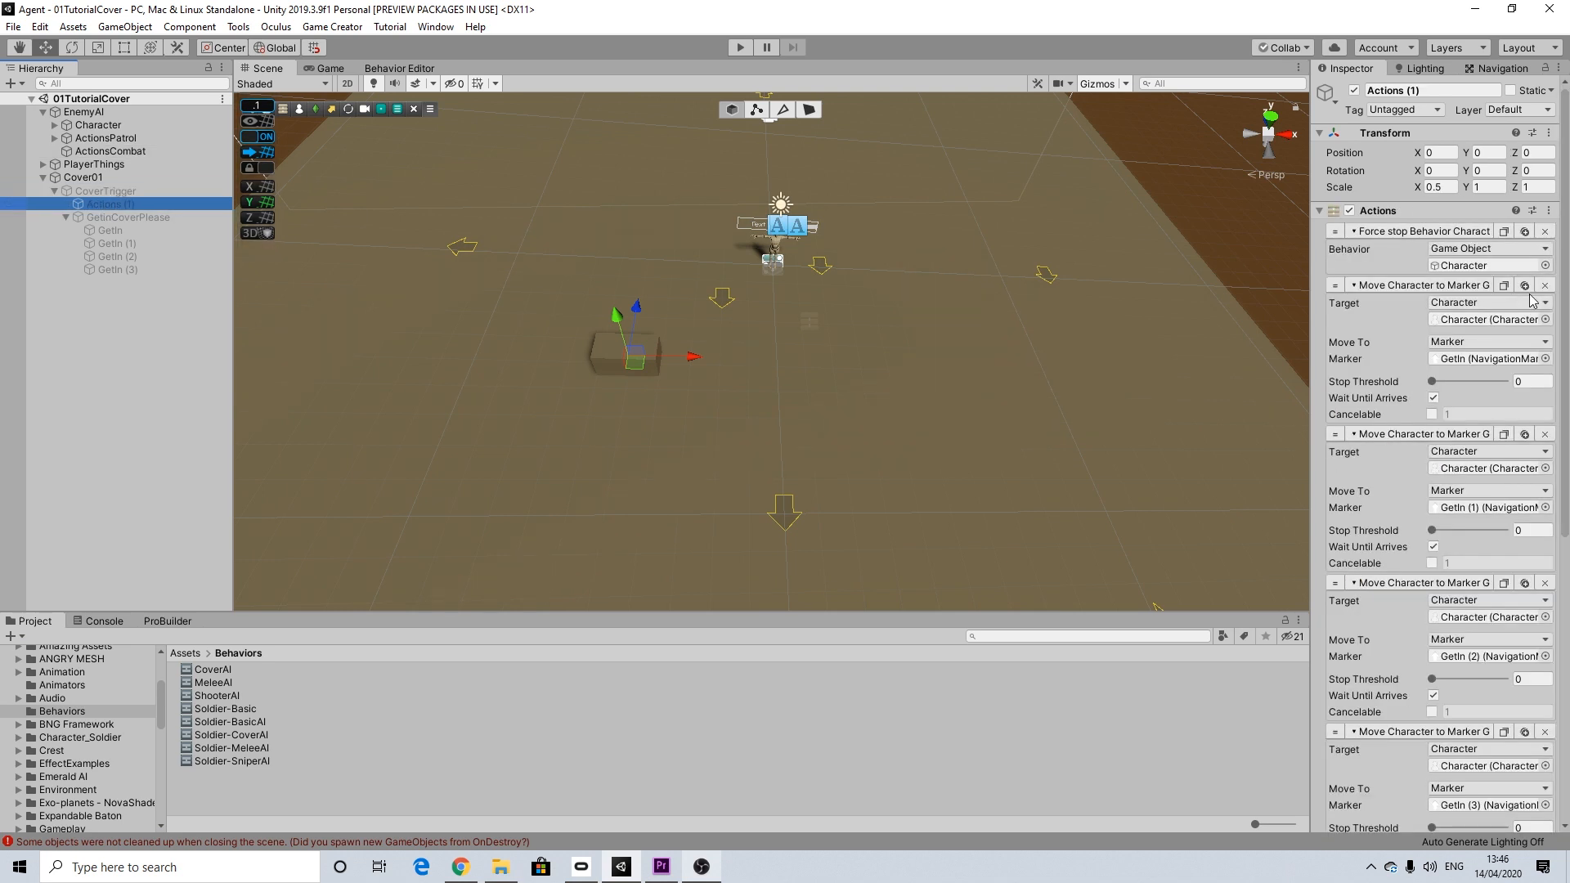
scroll(1439, 344, down, 12)
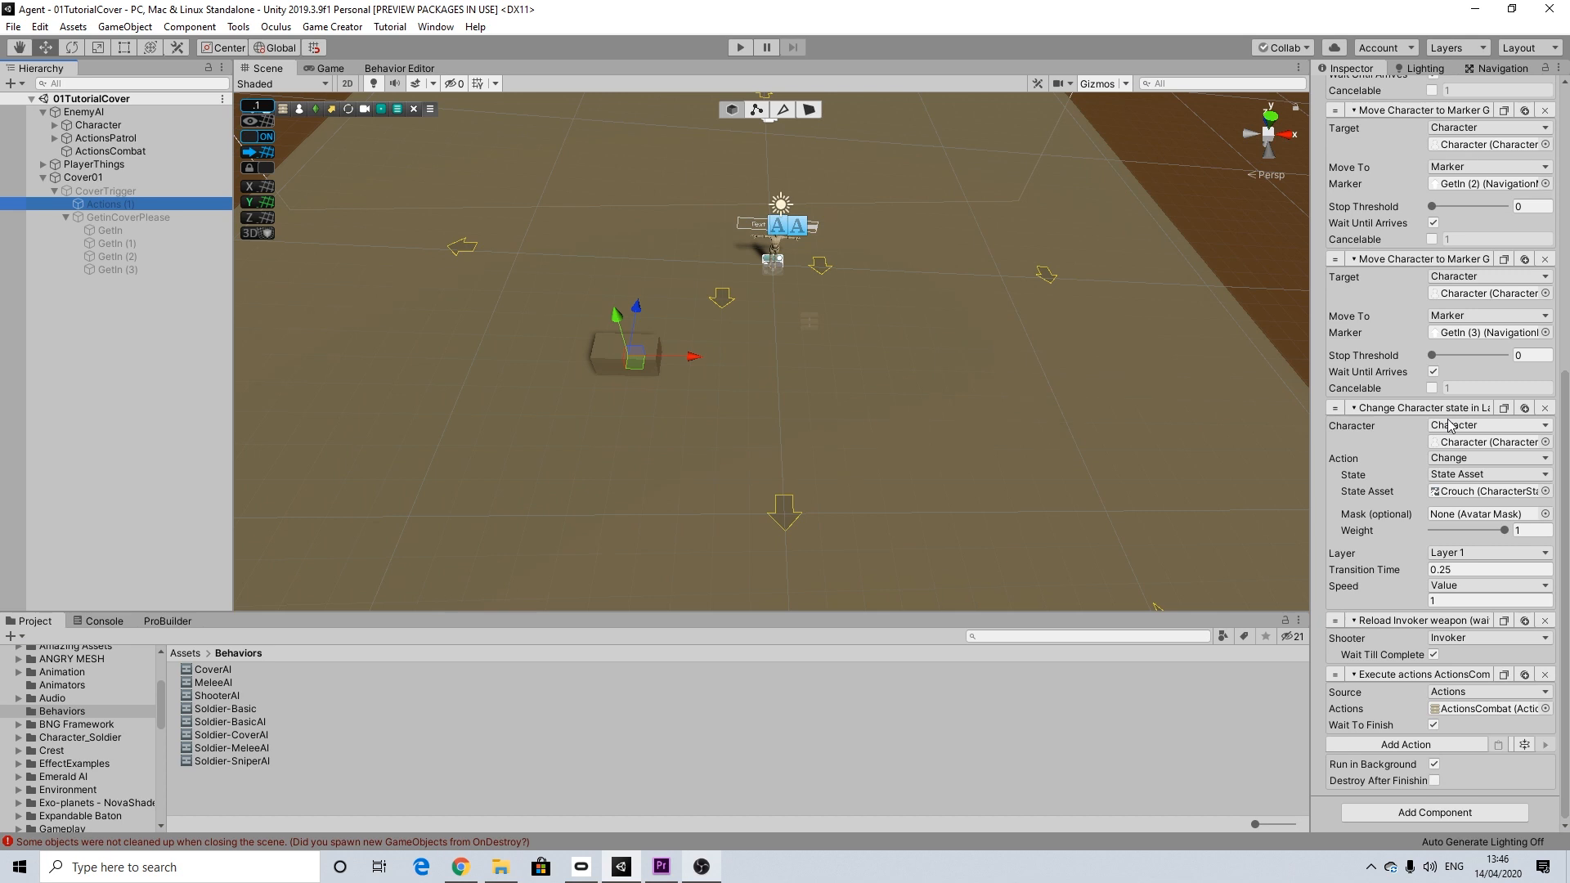
scroll(1448, 420, up, 10)
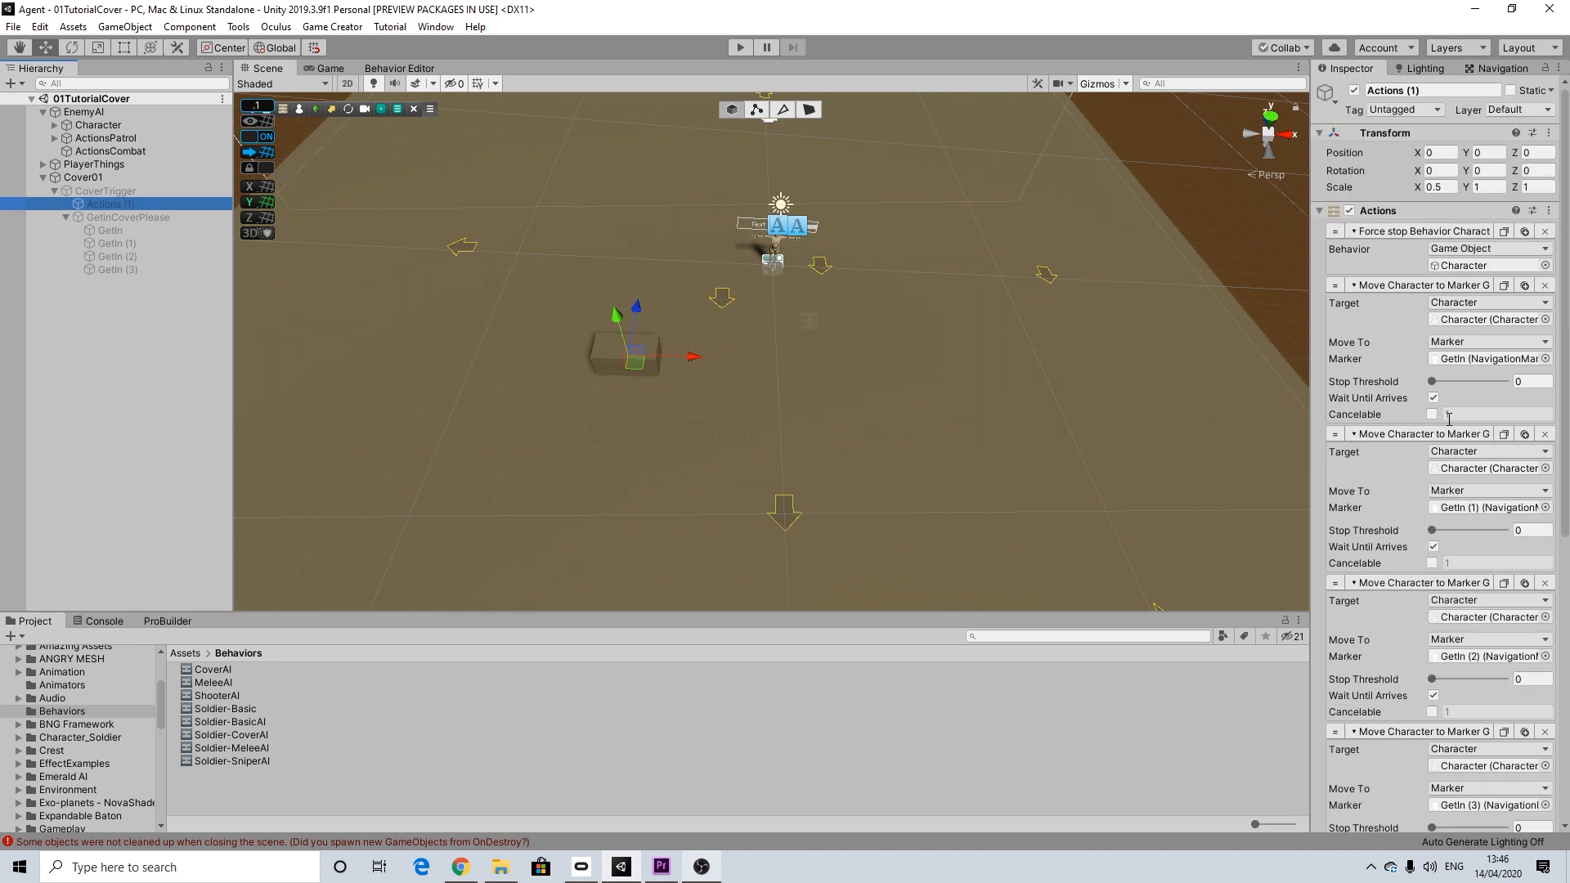
click(111, 230)
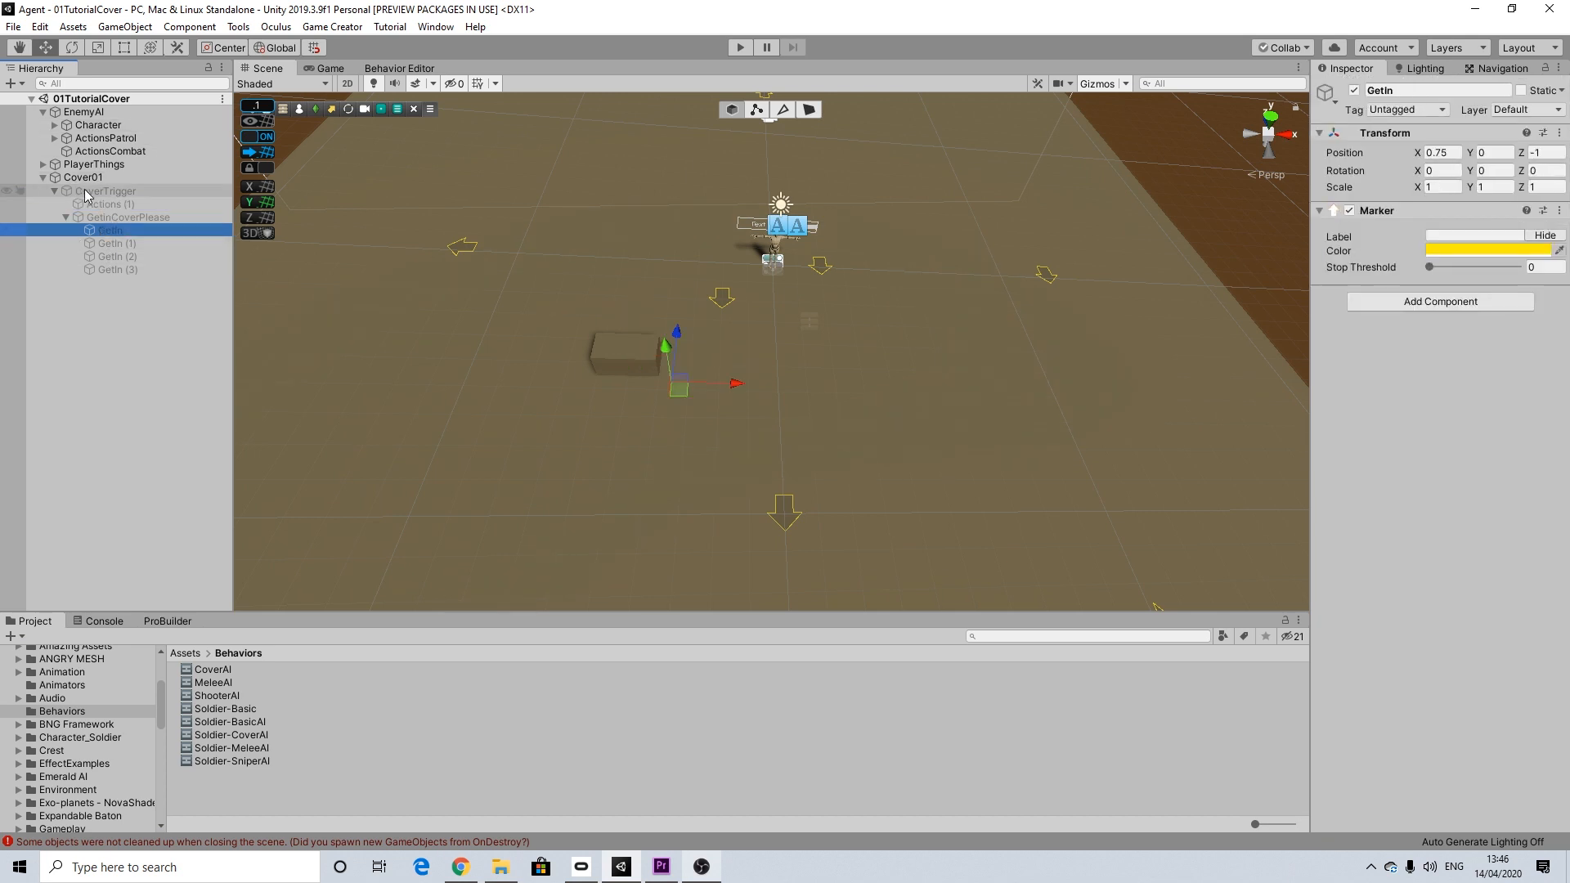
Step: Activate Cover01's CoverTrigger briefly to view its trigger area and markers, and deactivate it again
click(90, 191)
click(1353, 91)
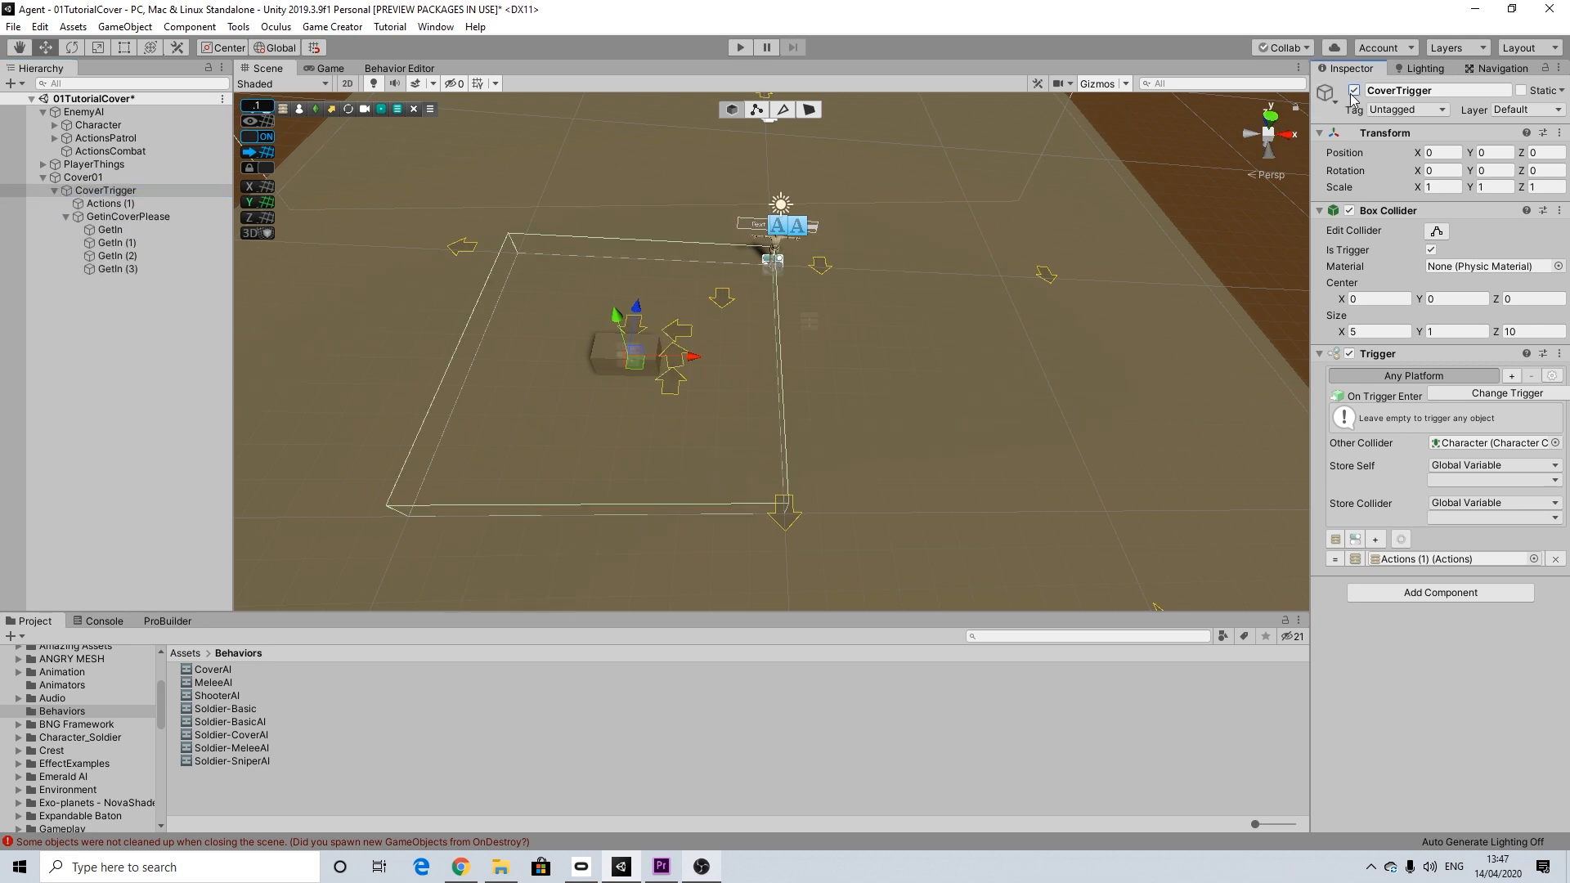
click(1352, 91)
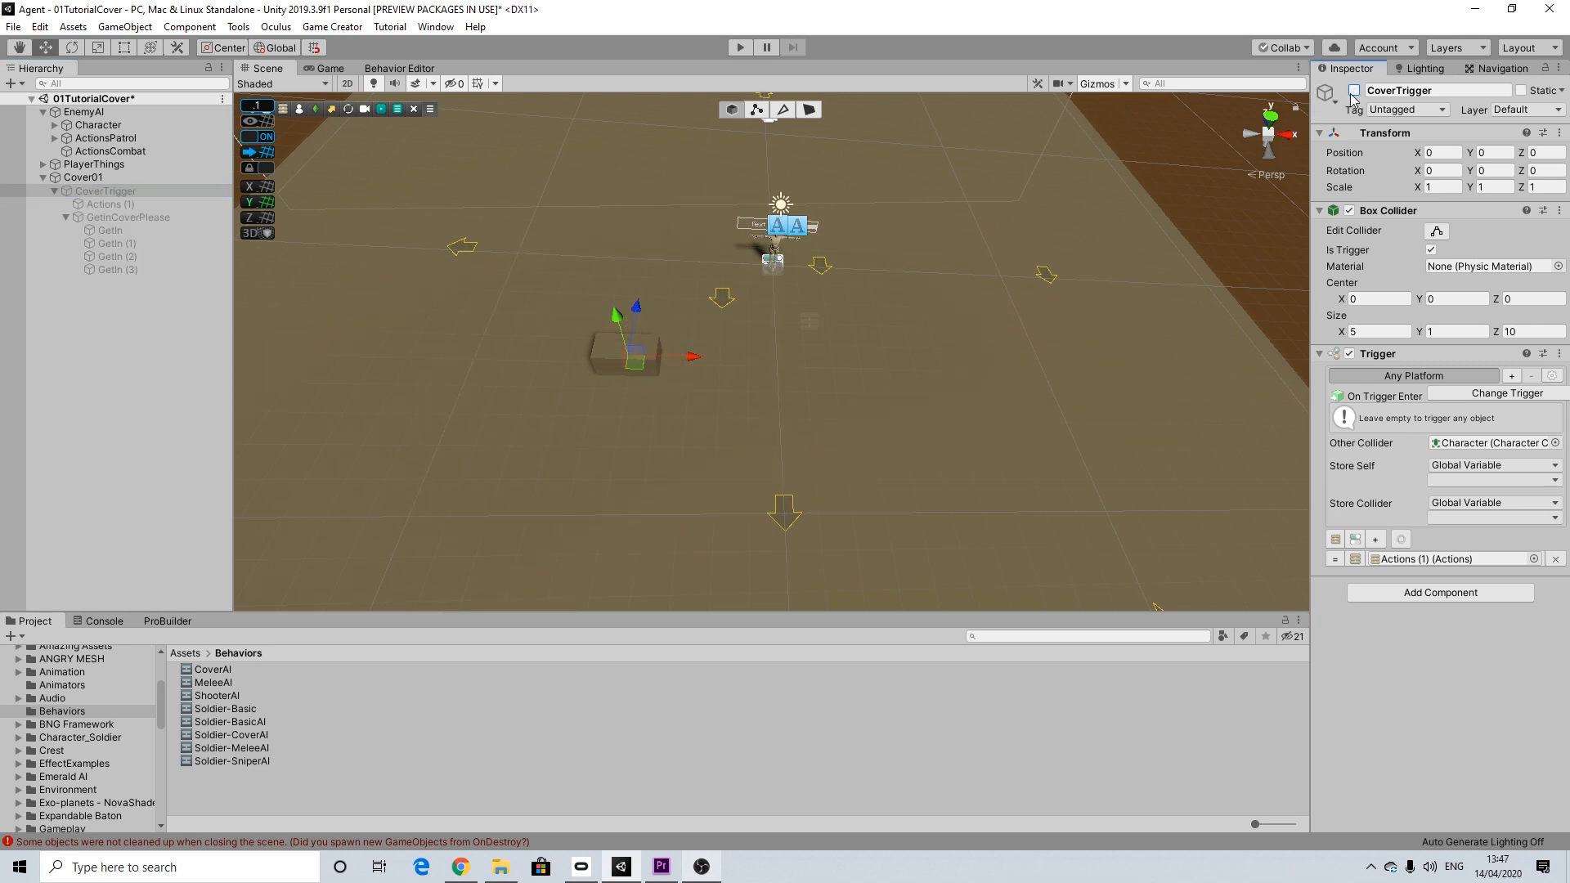
Step: Duplicate Cover01 with its trigger and rename the copy Cover02
click(78, 178)
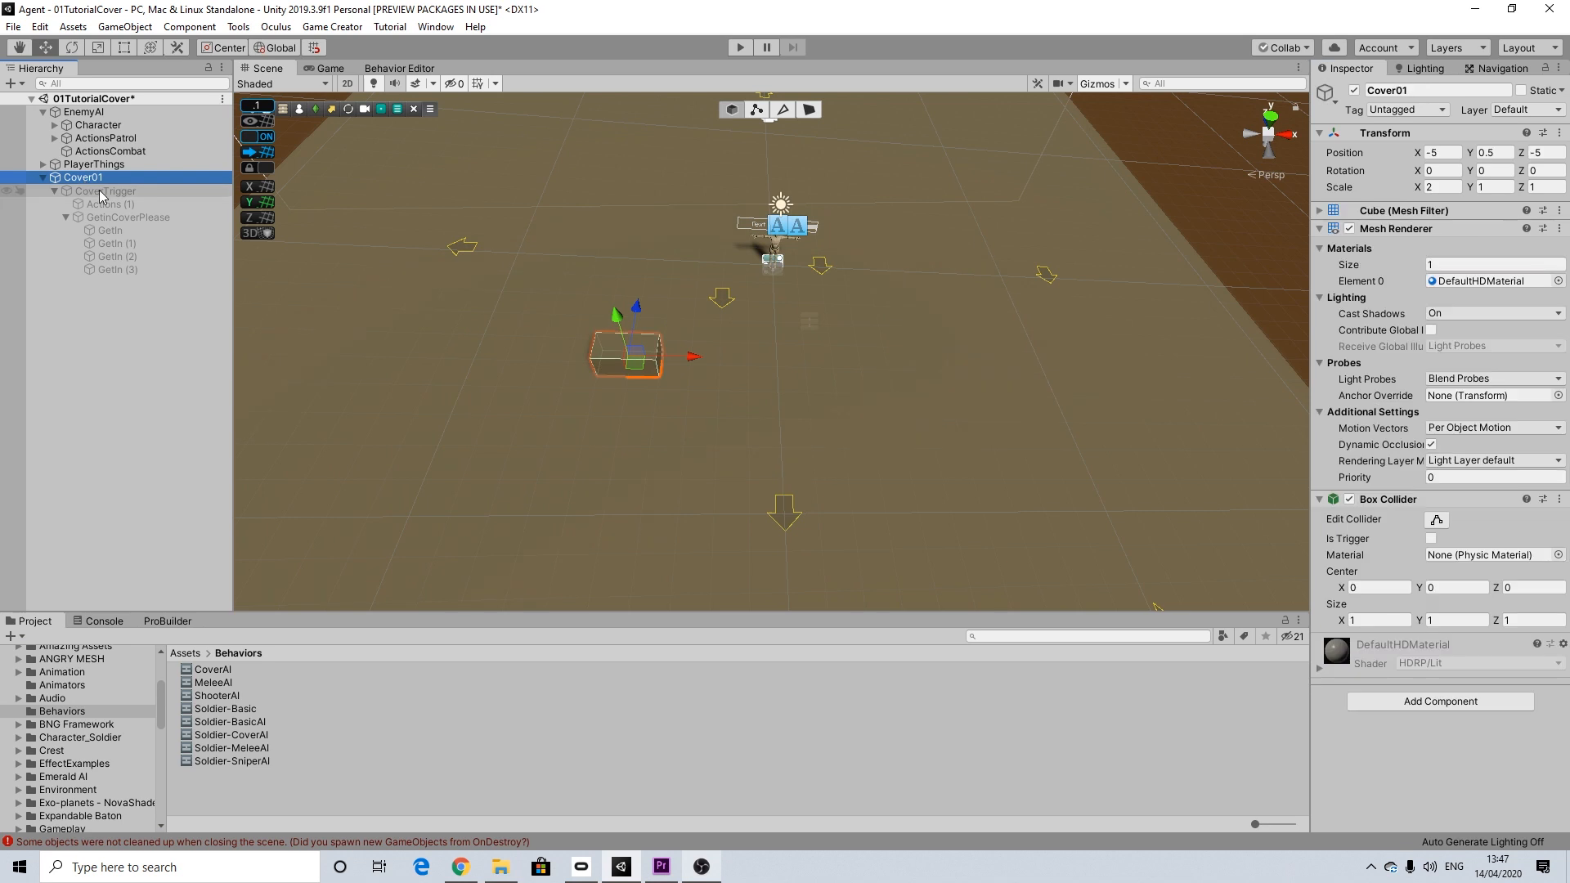
click(101, 195)
click(55, 191)
click(42, 175)
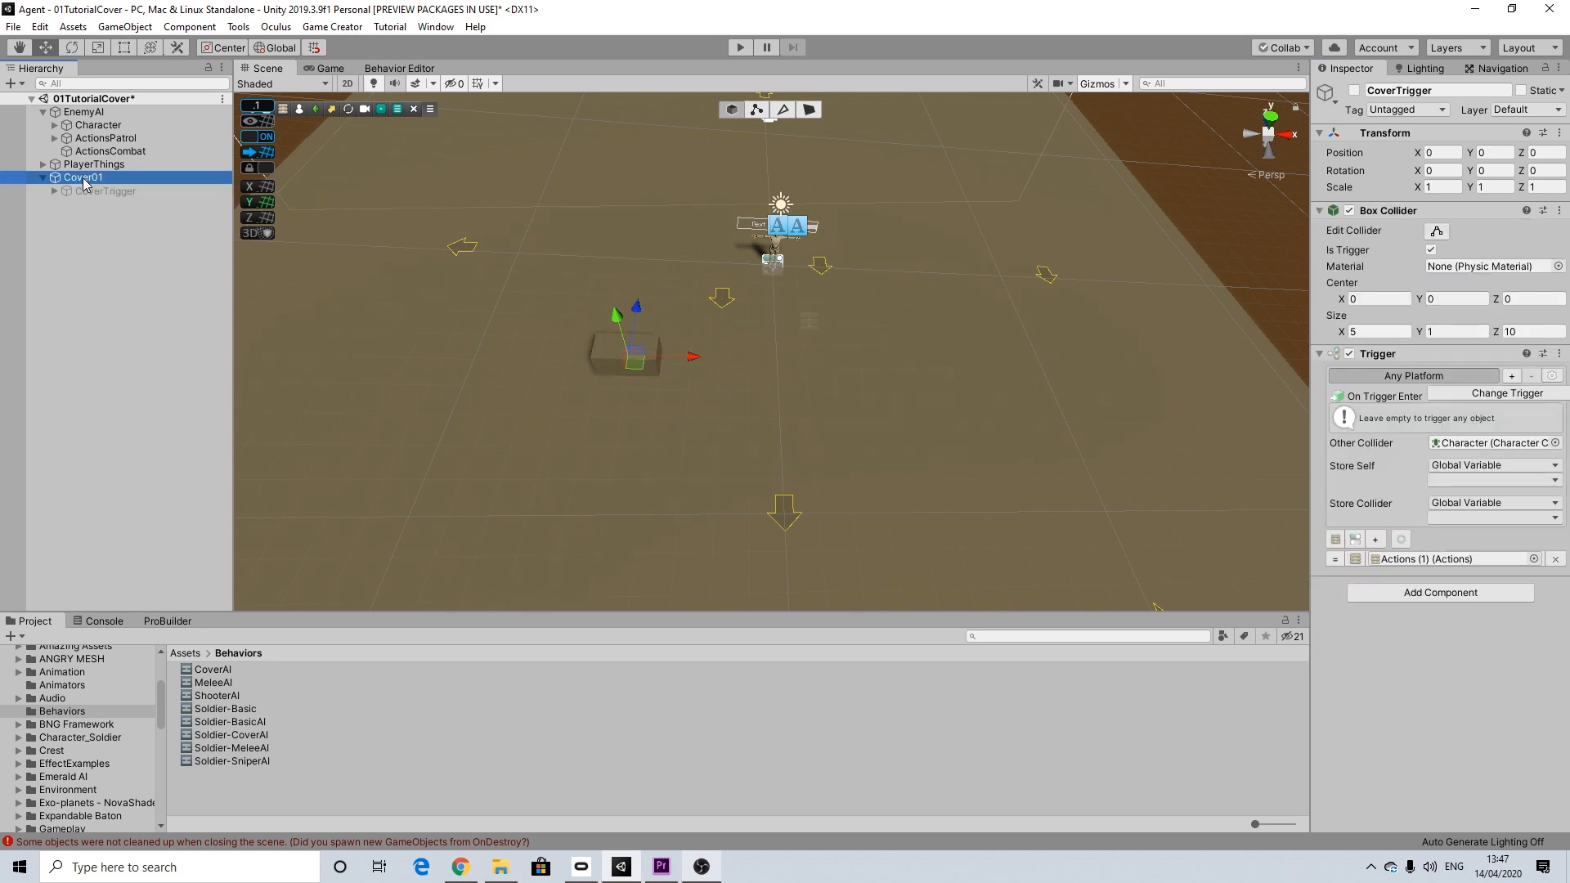
click(42, 177)
key(ctrl+d)
right_click(98, 188)
click(122, 240)
text(Cover02)
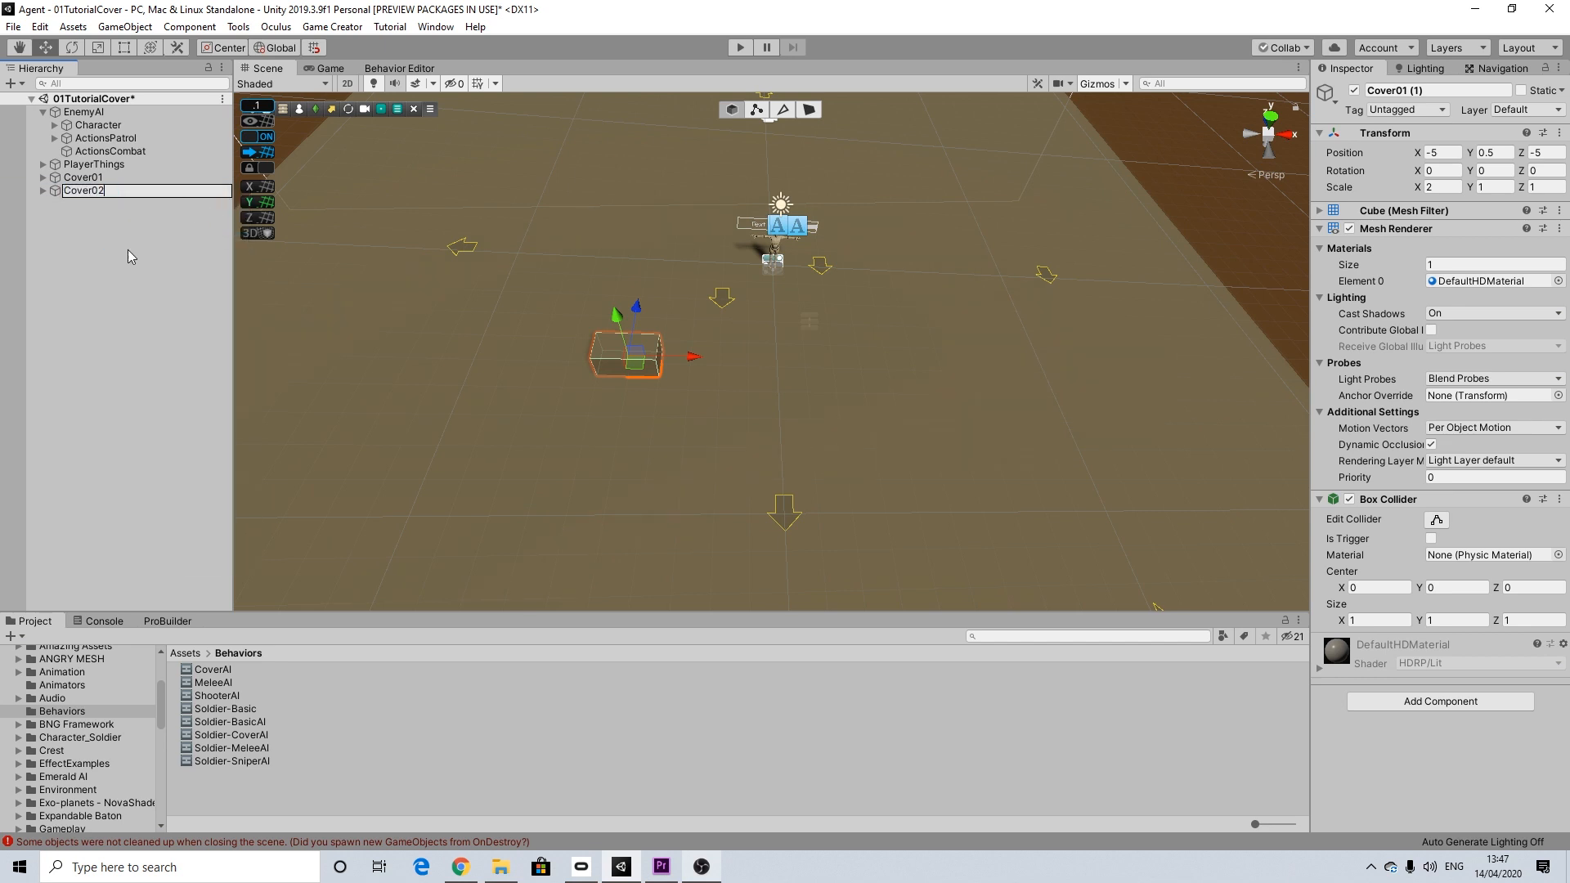
key(Return)
Step: Move Cover02 along the X axis to X position 5
drag(700, 356, 1008, 363)
middle_drag(1007, 360, 830, 360)
scroll(764, 365, up, 12)
drag(775, 307, 770, 307)
scroll(770, 312, down, 3)
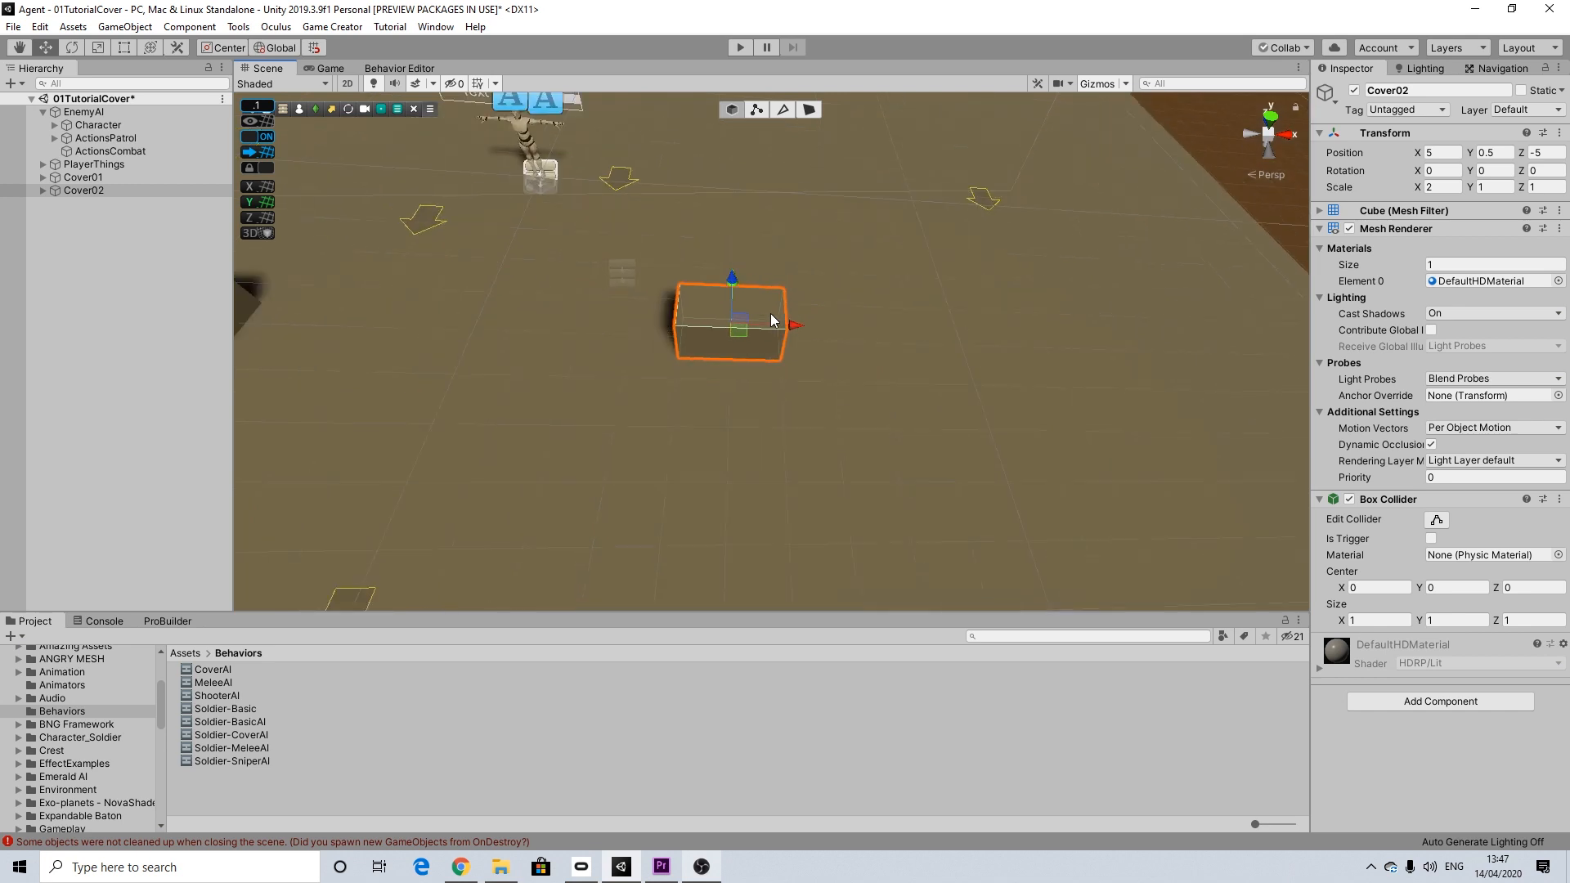
scroll(770, 319, down, 2)
middle_drag(758, 318, 1003, 445)
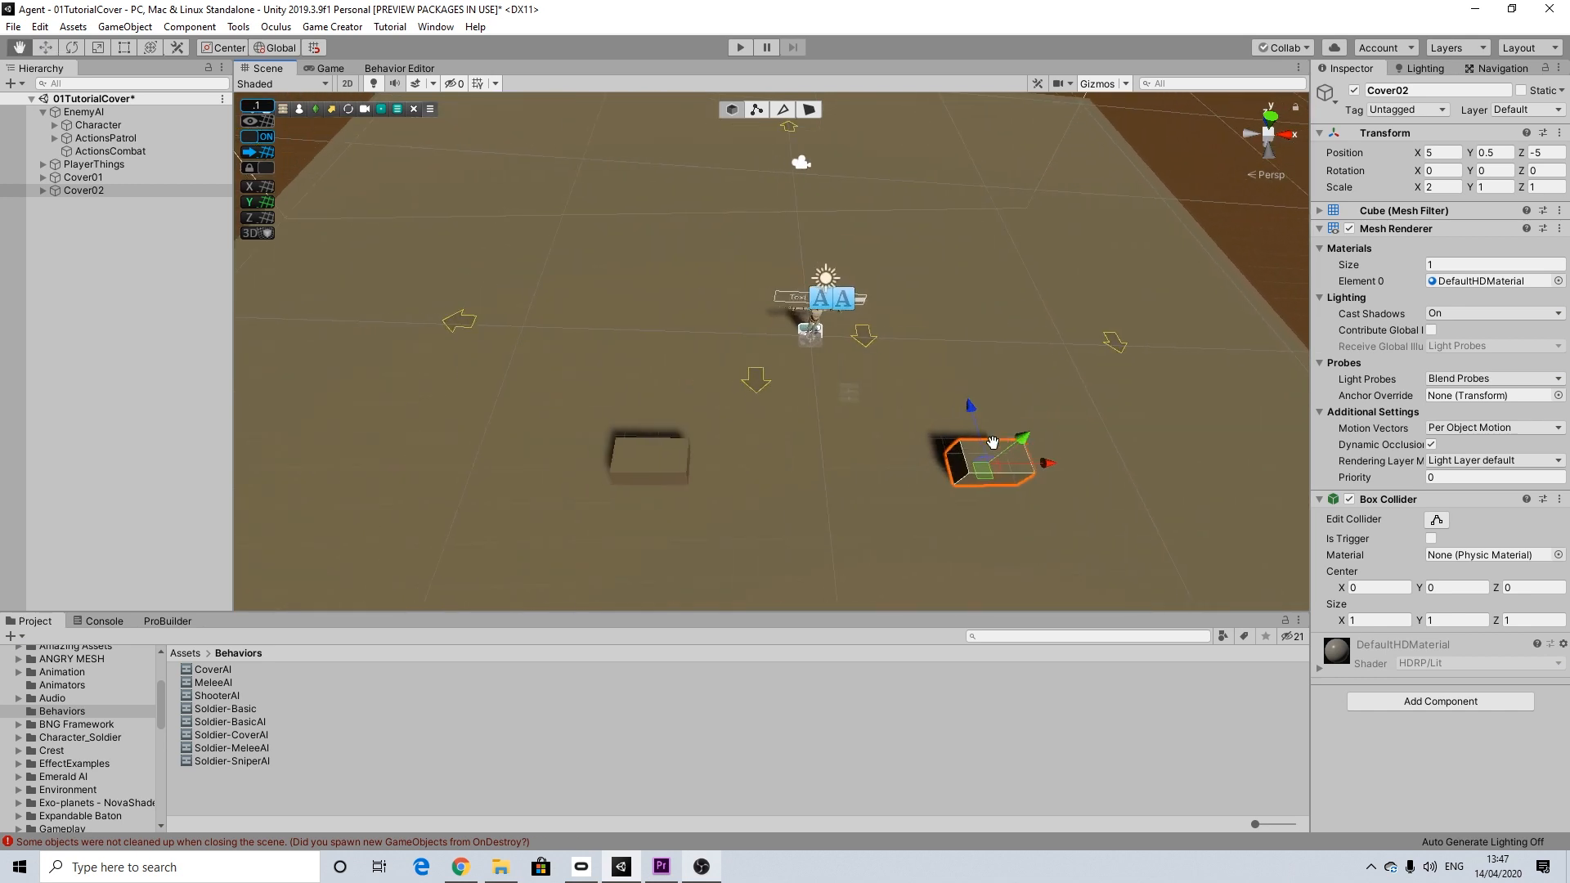
Step: Duplicate Cover01 and Cover02 together and move both copies along the Z axis to about Z 4.1
ctrl+click(93, 176)
key(ctrl+d)
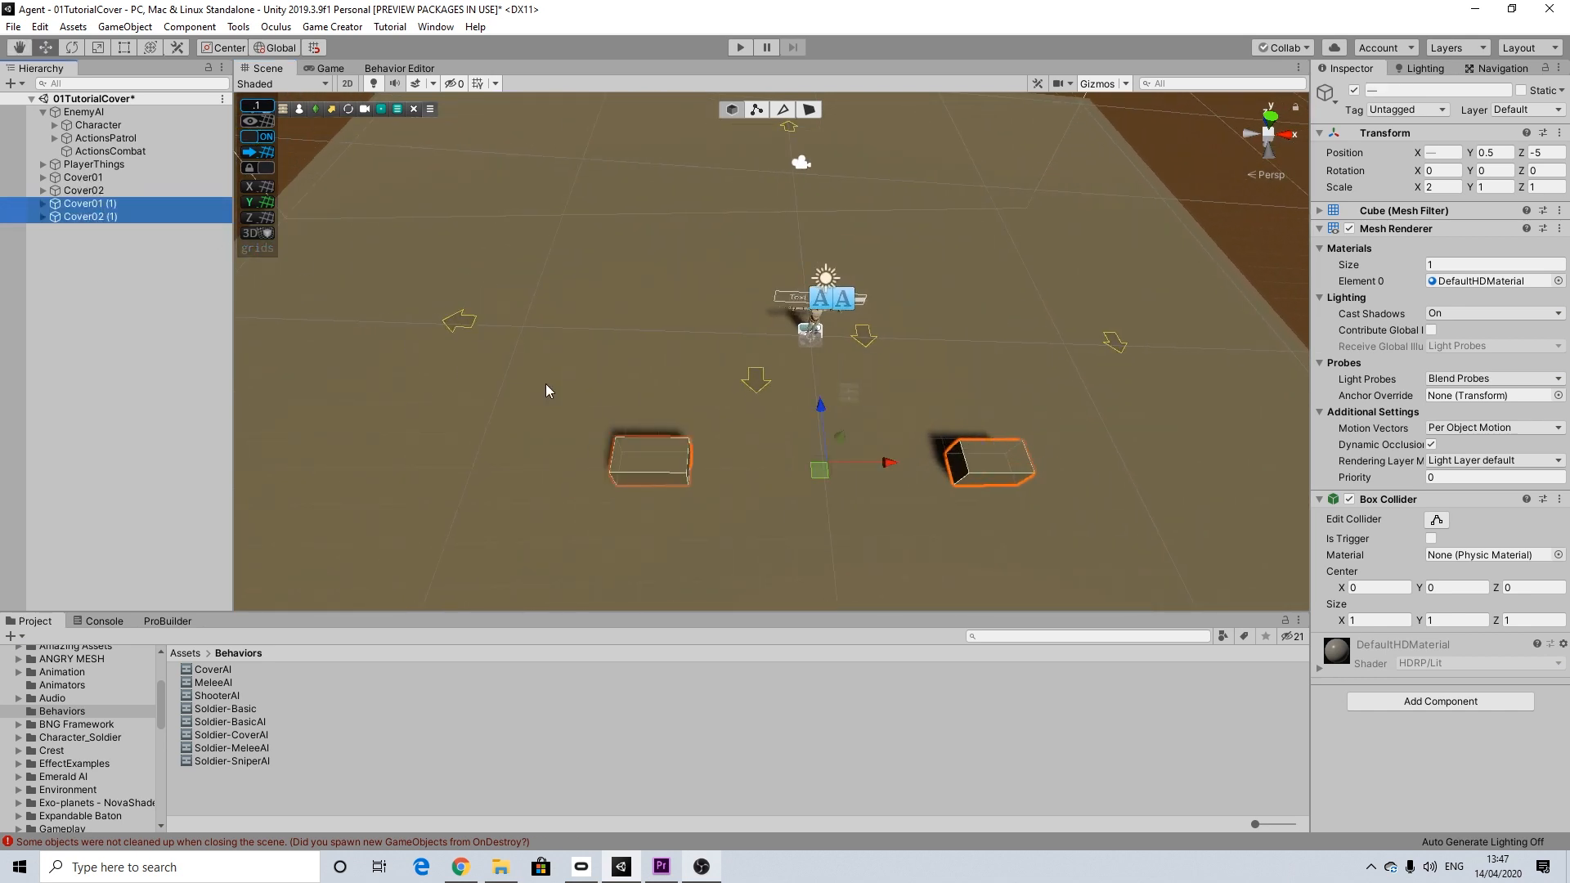
drag(820, 403, 779, 115)
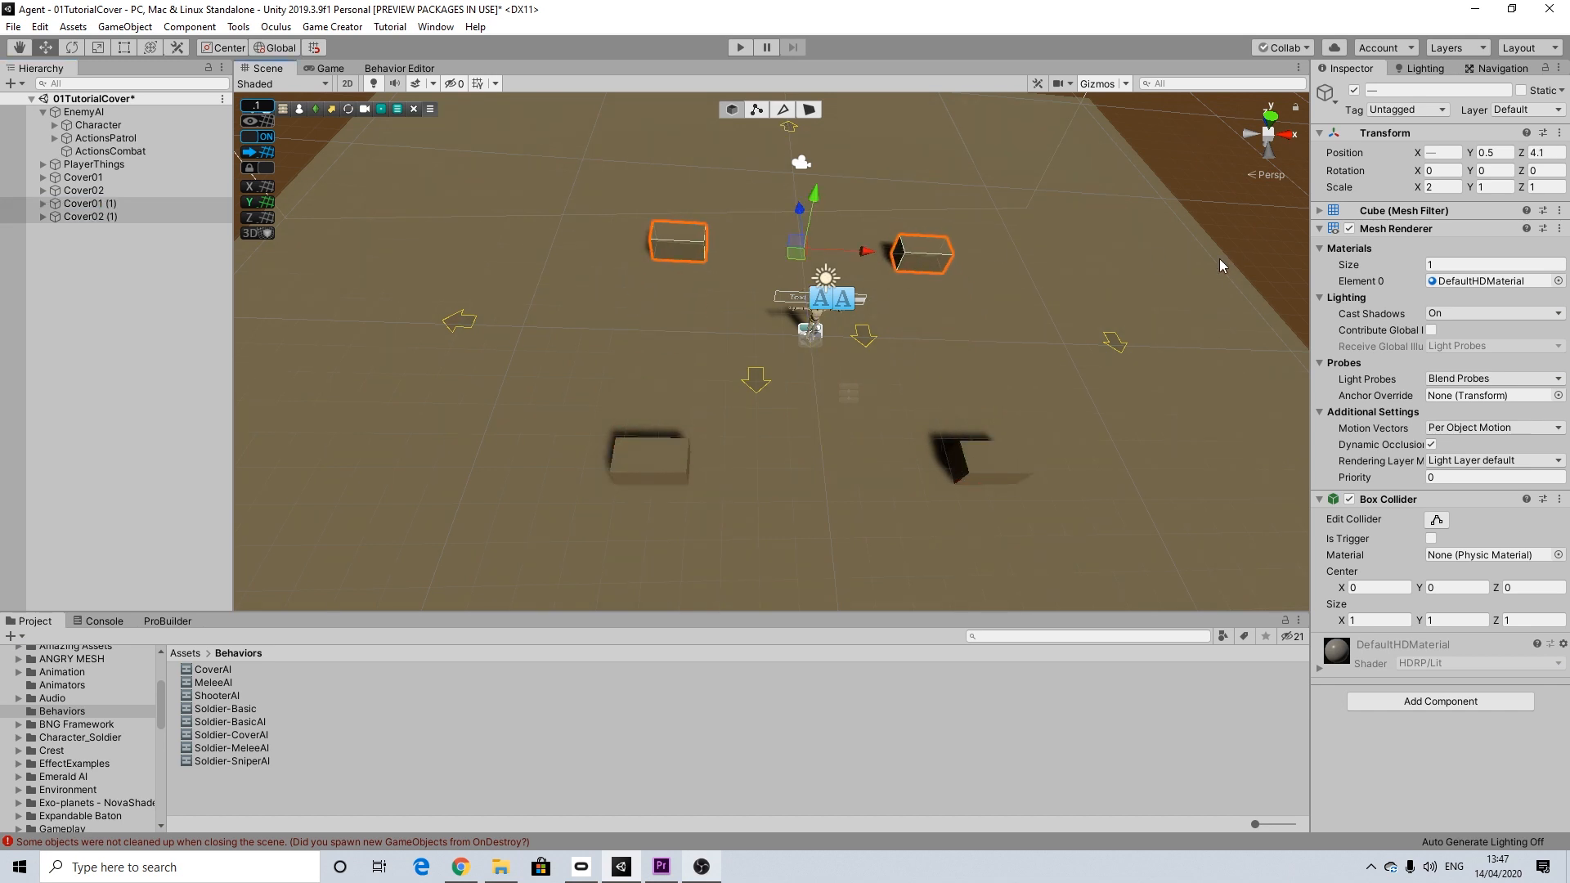
middle_drag(1101, 314, 864, 459)
drag(842, 375, 646, 375)
Step: Adjust the two duplicated covers together along the Z axis to Z position 5
click(99, 203)
ctrl+click(122, 216)
scroll(751, 337, up, 3)
scroll(750, 337, up, 4)
drag(751, 337, 601, 323)
scroll(778, 349, down, 2)
drag(810, 413, 243, 323)
click(91, 205)
ctrl+click(86, 215)
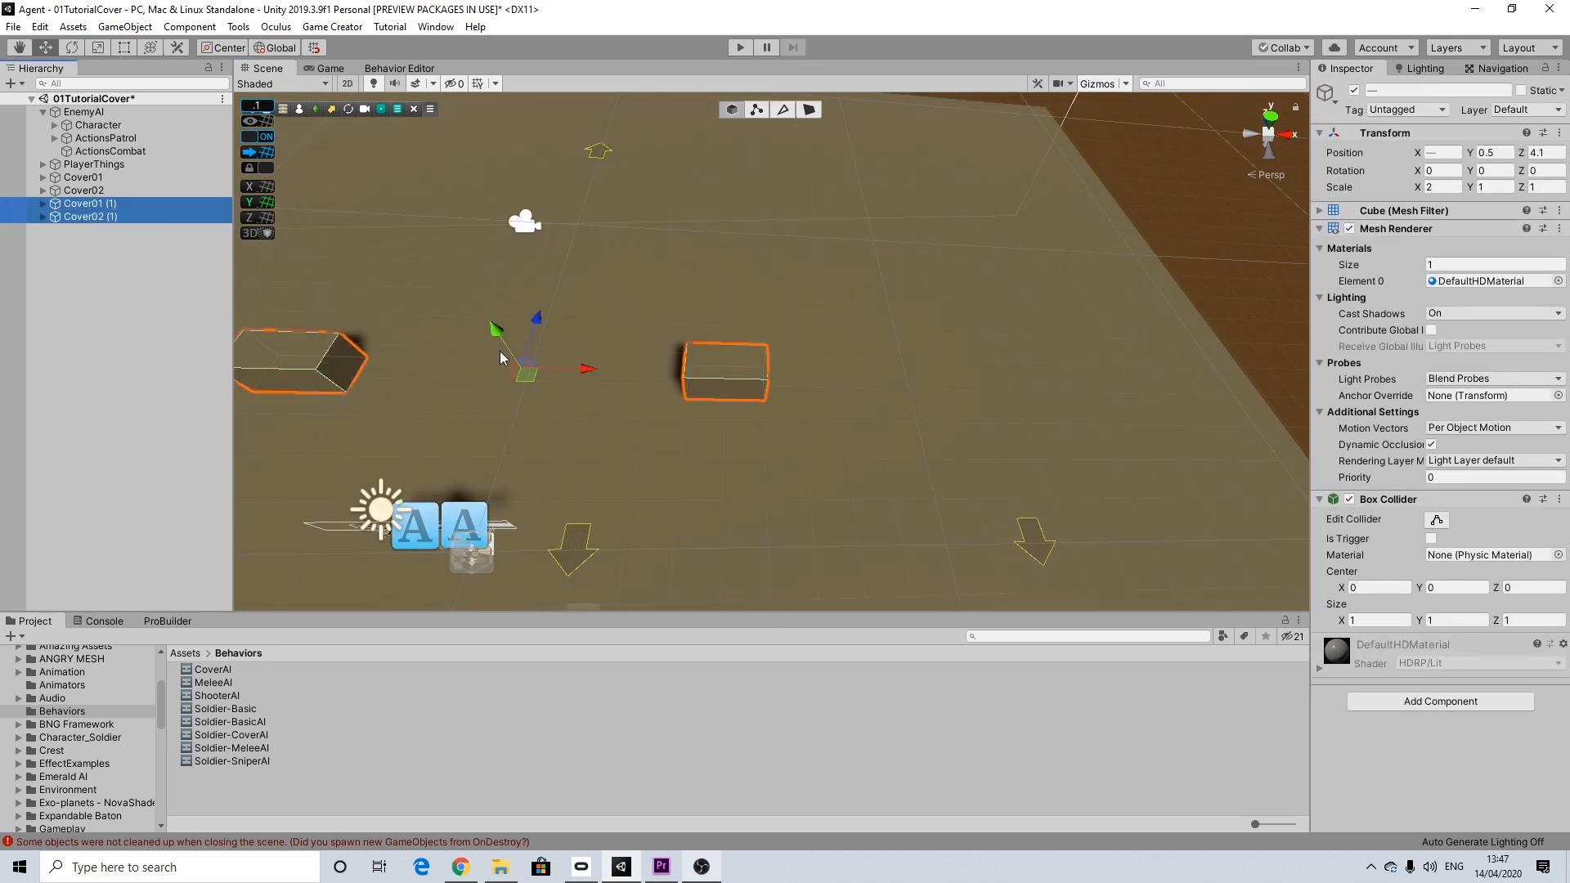
drag(541, 322, 557, 287)
key(f)
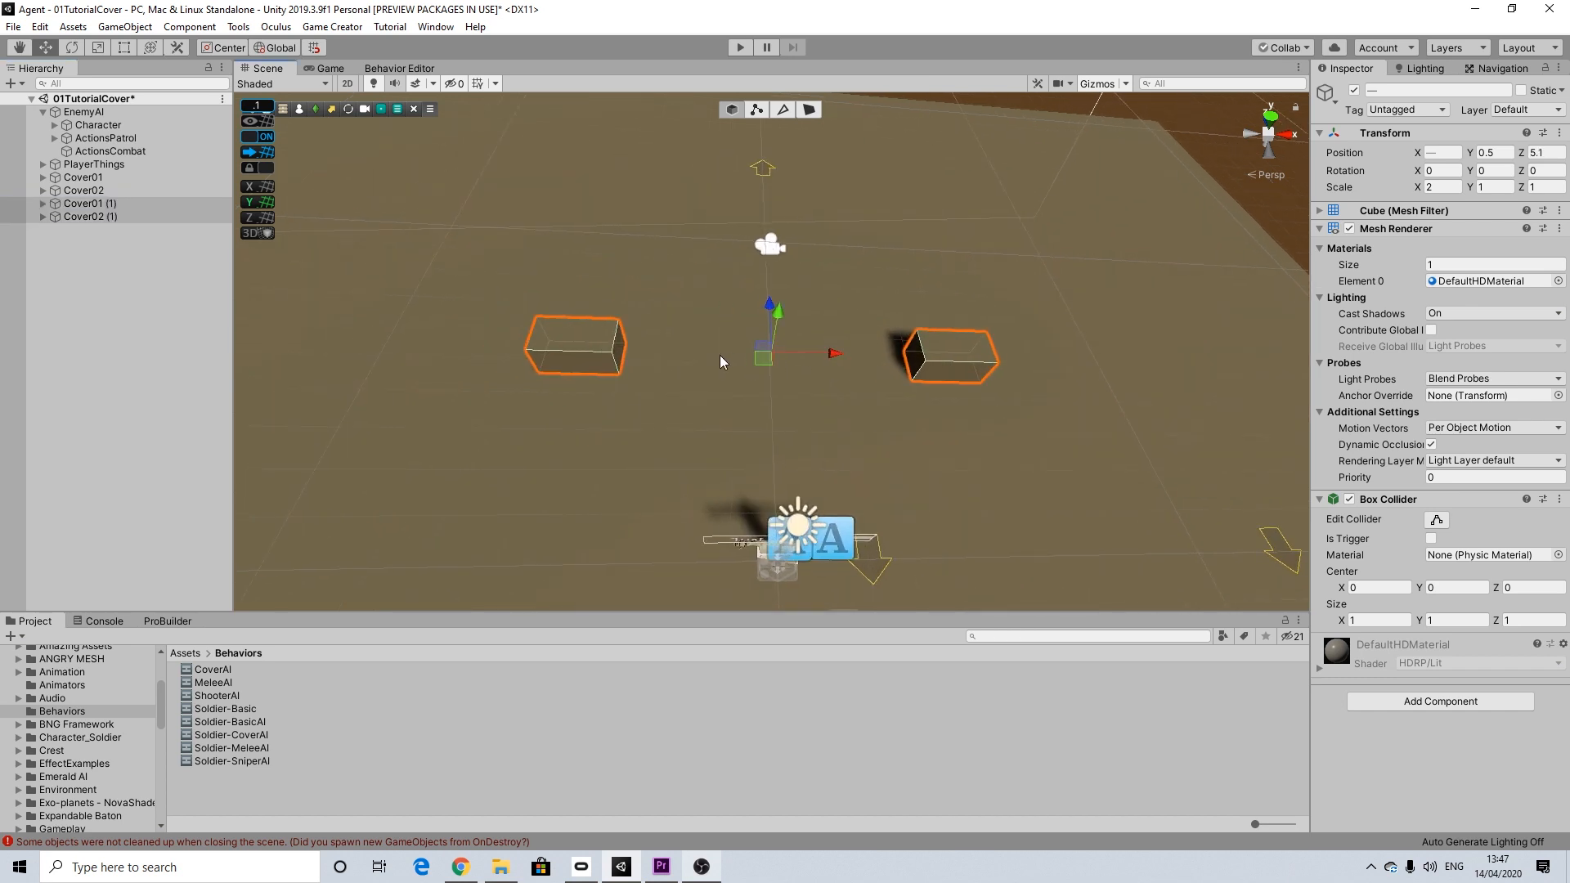
alt+drag(680, 356, 394, 713)
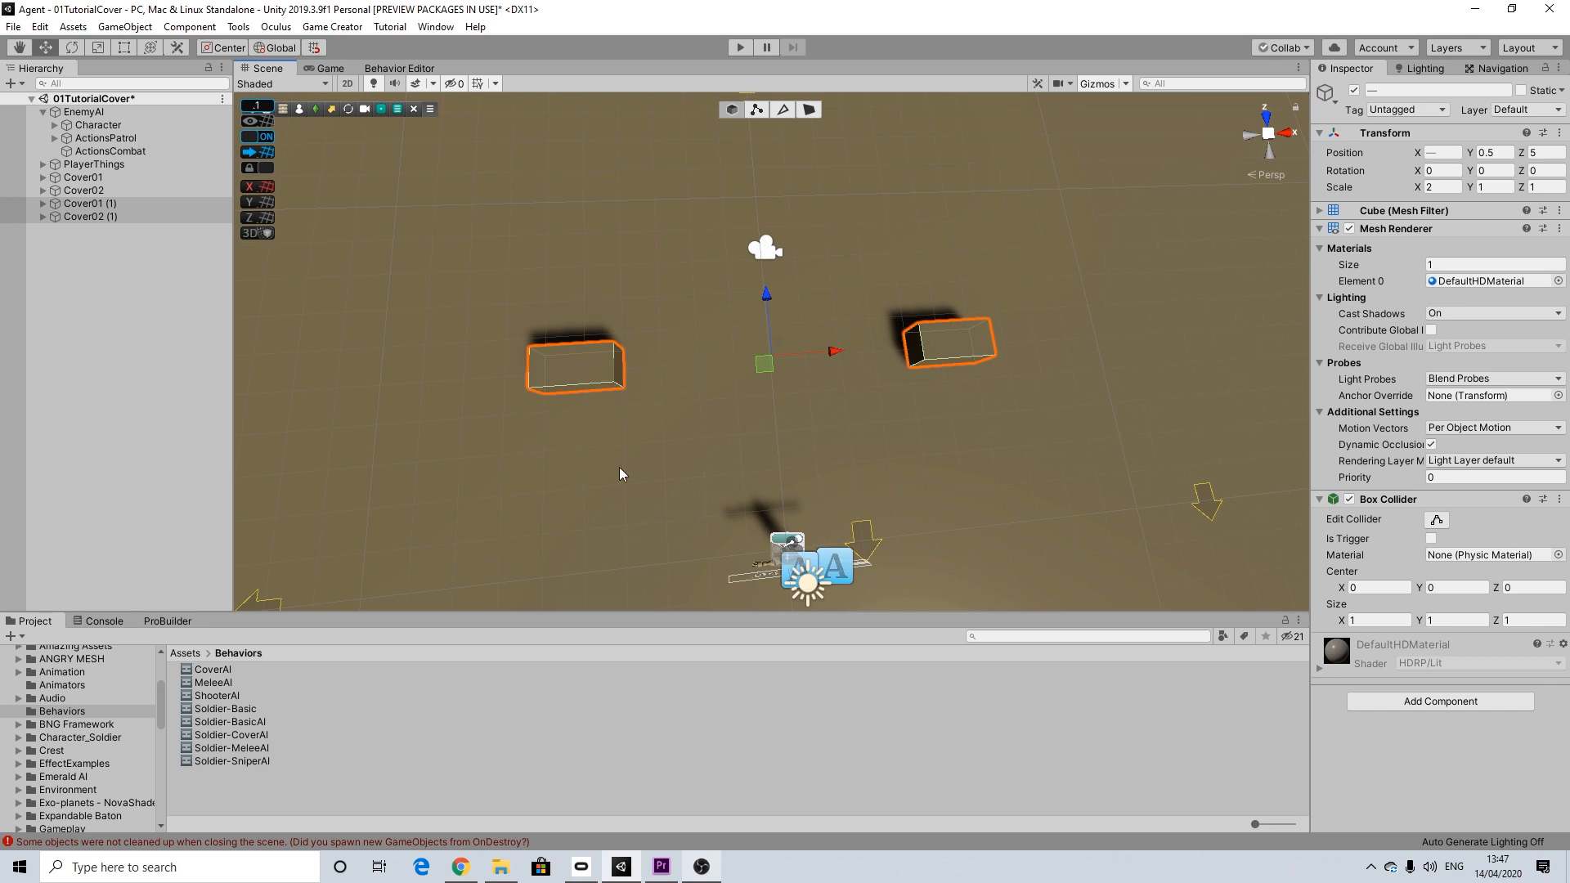
Step: Rename the duplicate of Cover01 as Cover03
scroll(924, 444, down, 8)
middle_drag(943, 505, 820, 233)
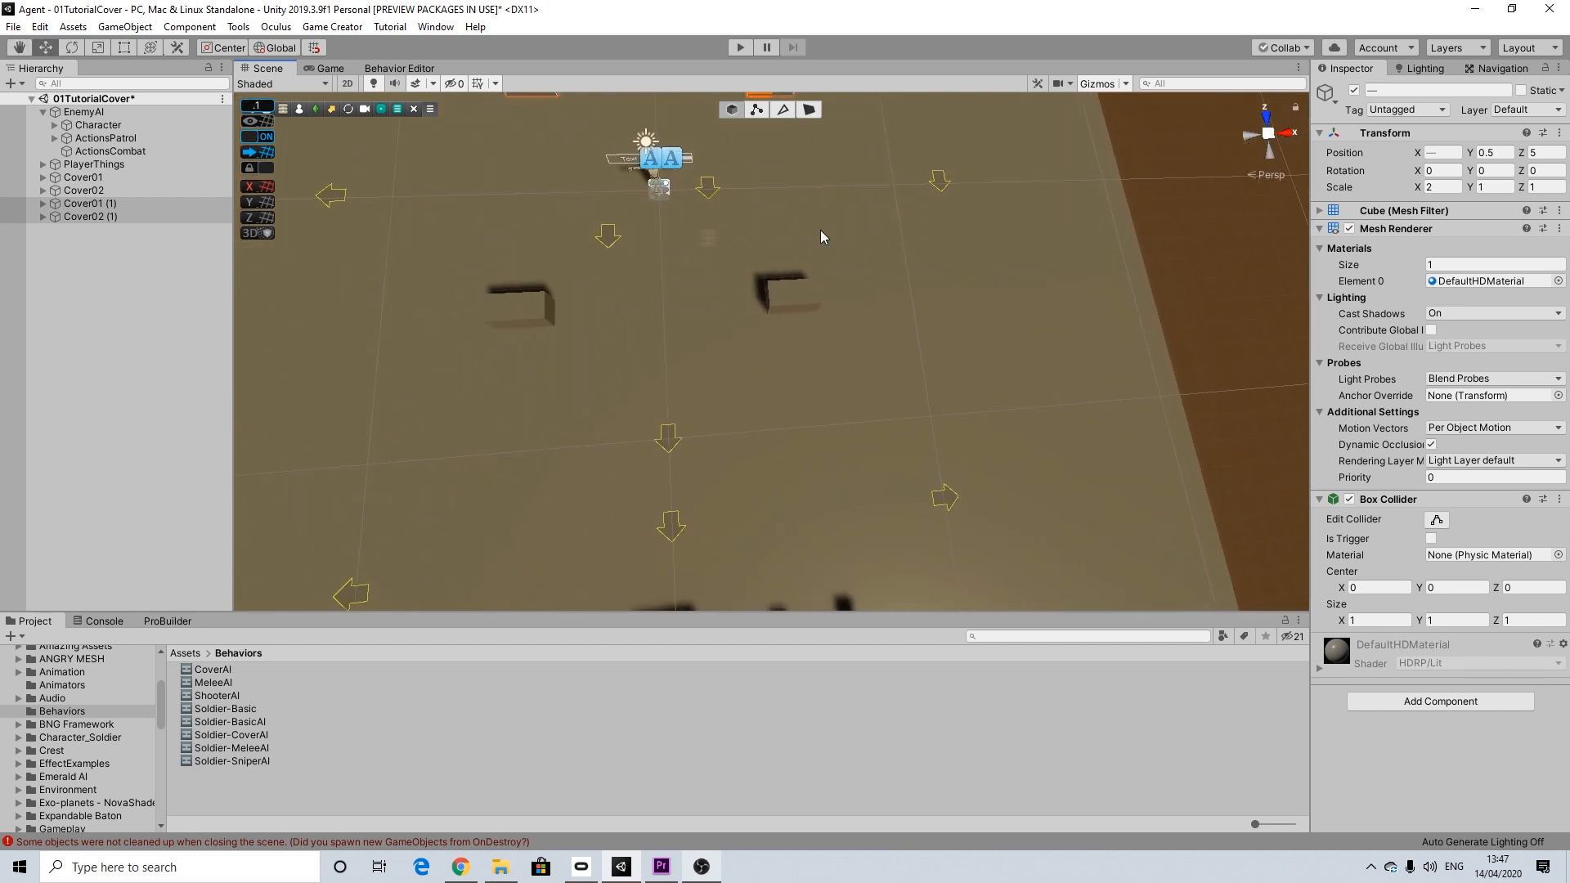
right_click(108, 204)
click(66, 251)
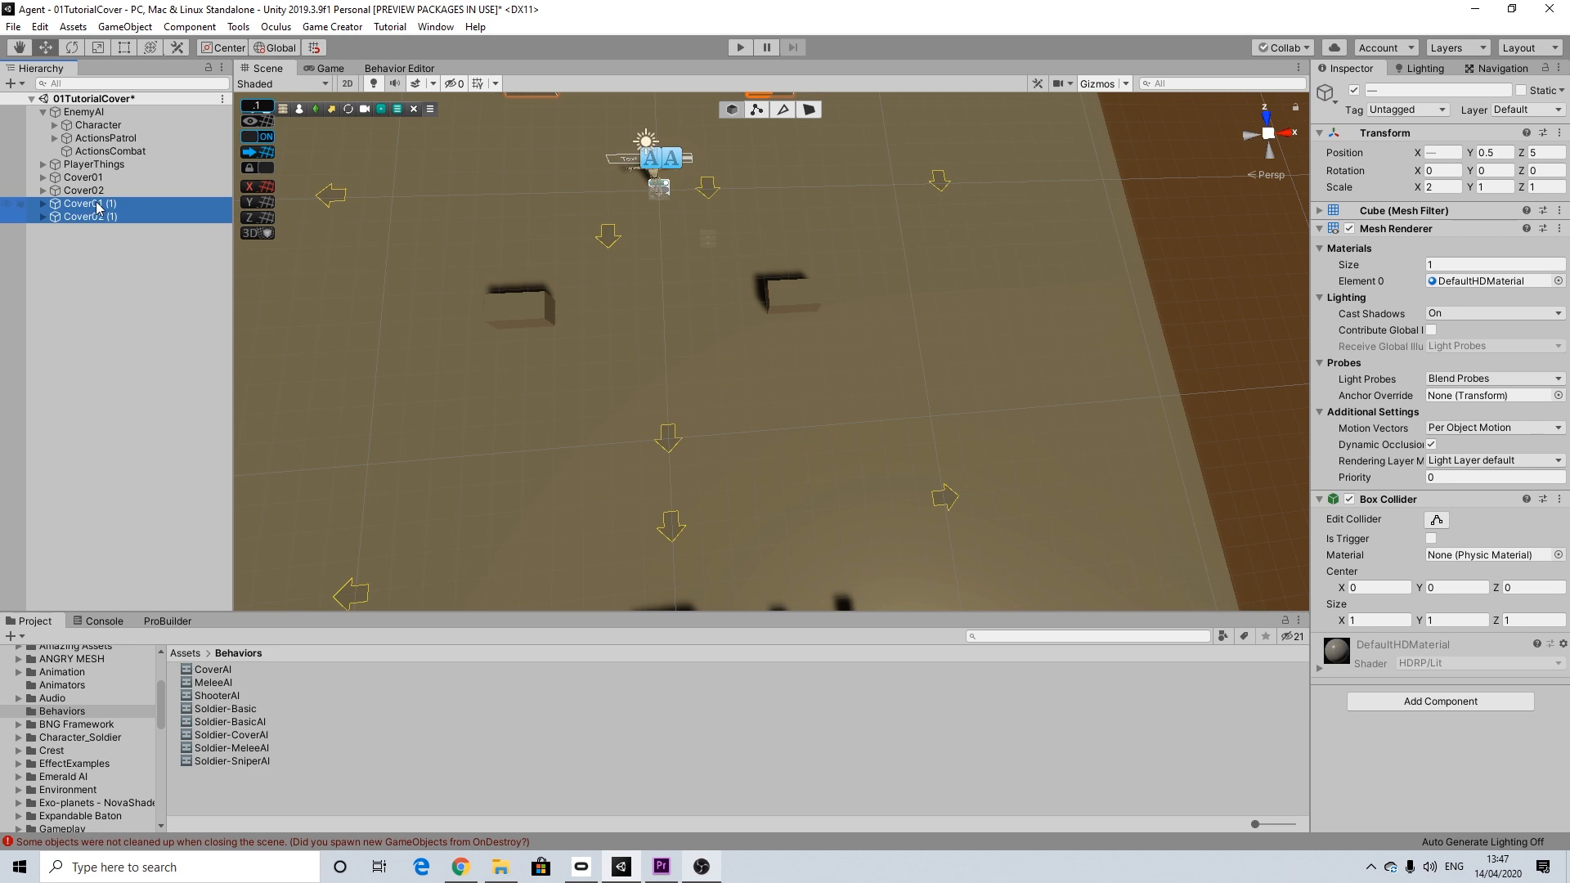
click(88, 206)
right_click(90, 211)
click(123, 257)
drag(96, 204, 180, 206)
text(3)
Step: Rename the duplicate of Cover02 as Cover04
click(102, 216)
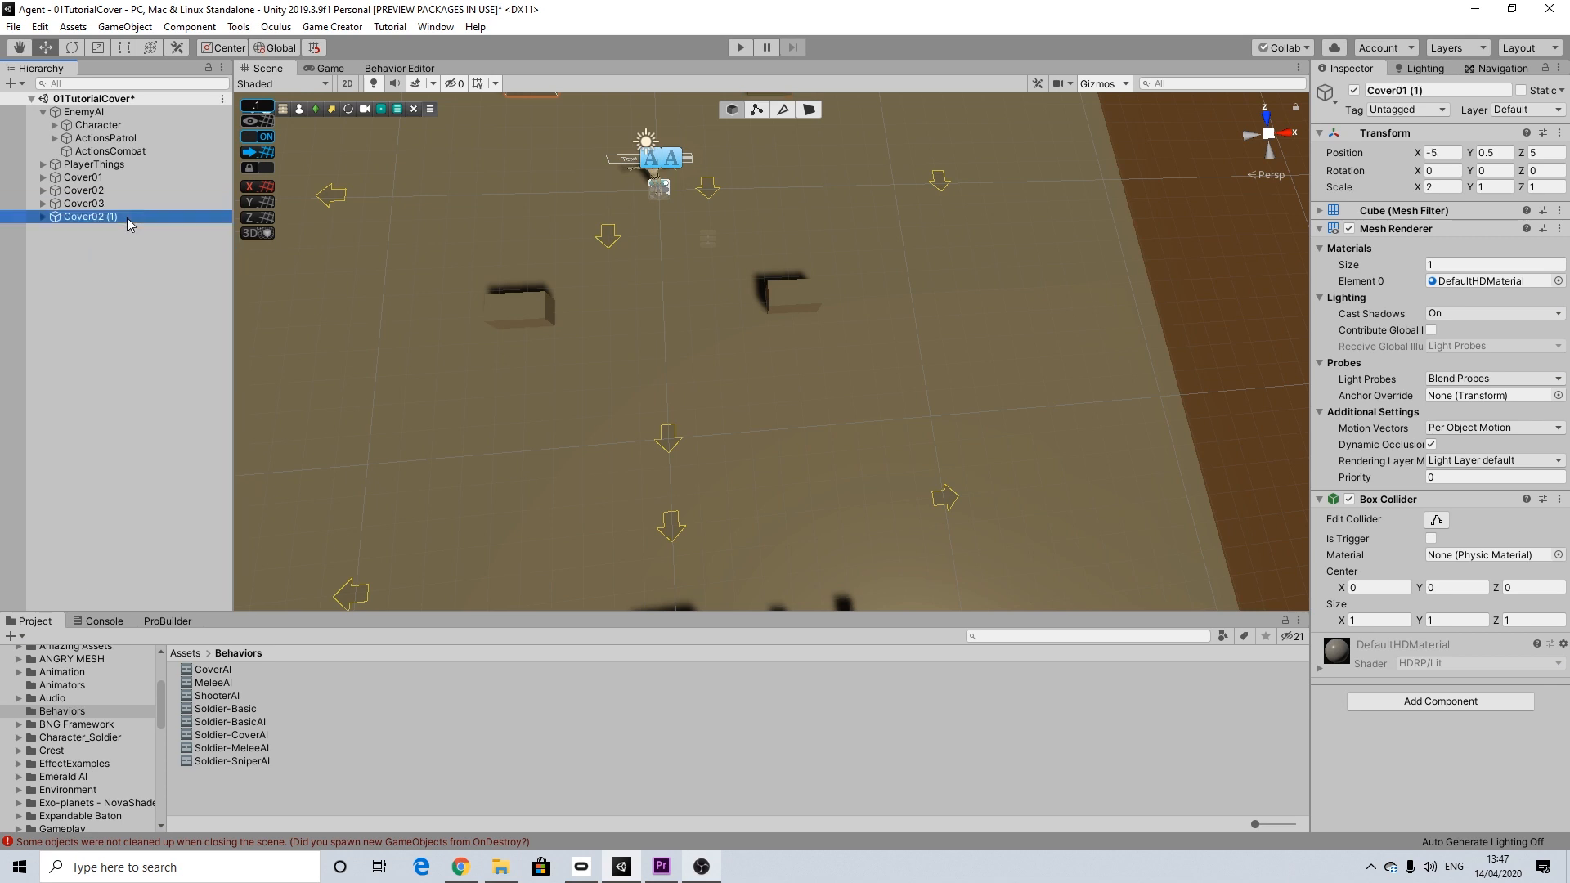
right_click(103, 216)
click(143, 272)
drag(97, 218, 157, 224)
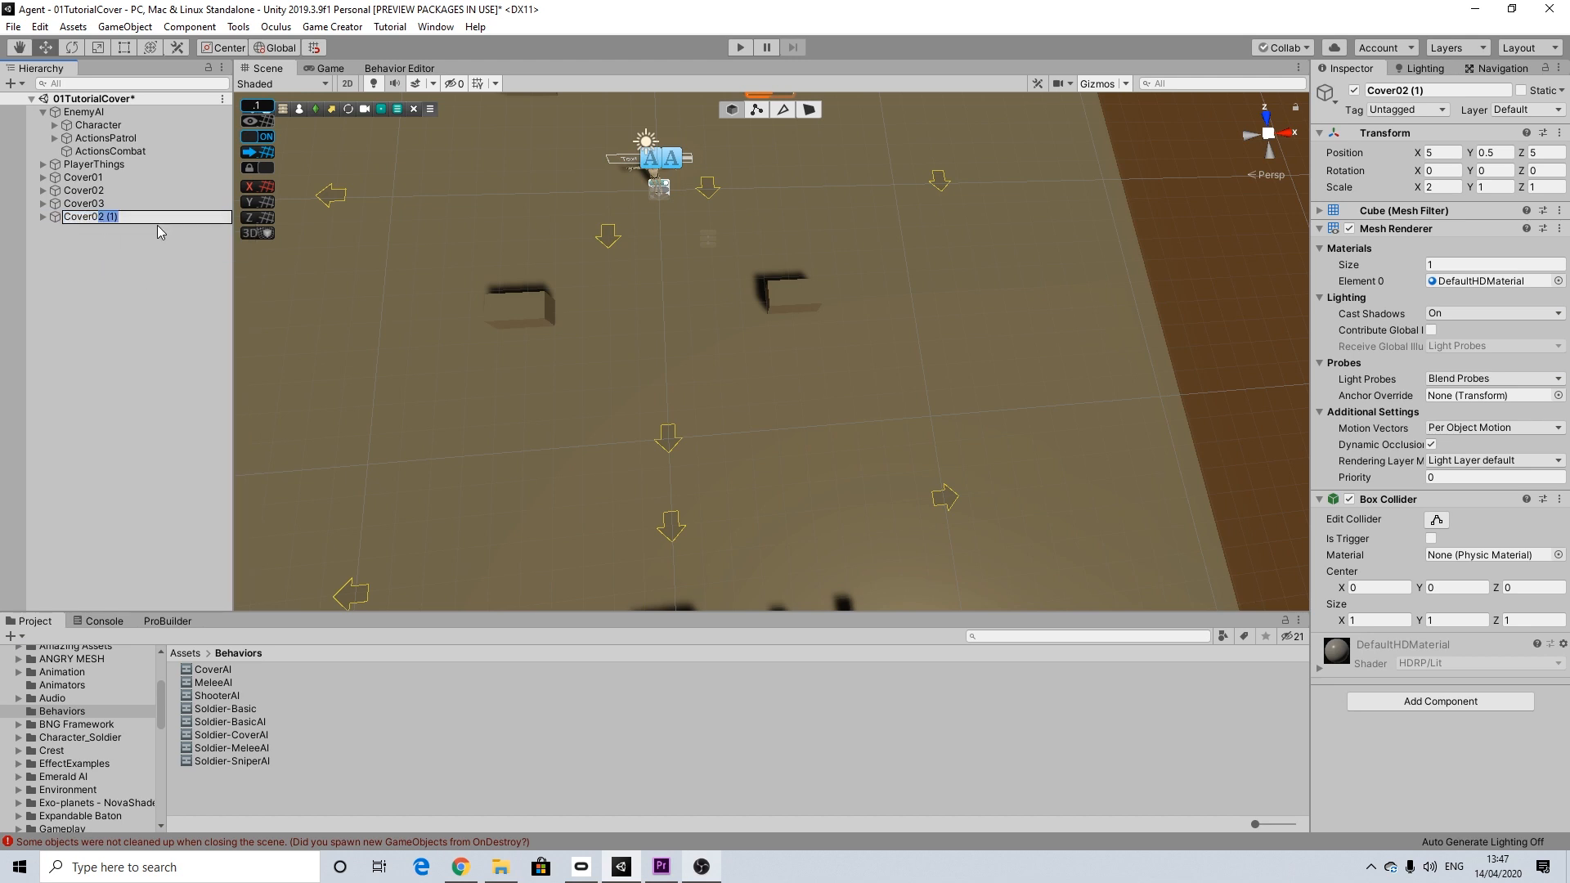
text(4)
key(Return)
Step: Select the CoverTrigger objects under all four covers and activate them together, framing them in the Scene view
click(43, 216)
click(67, 230)
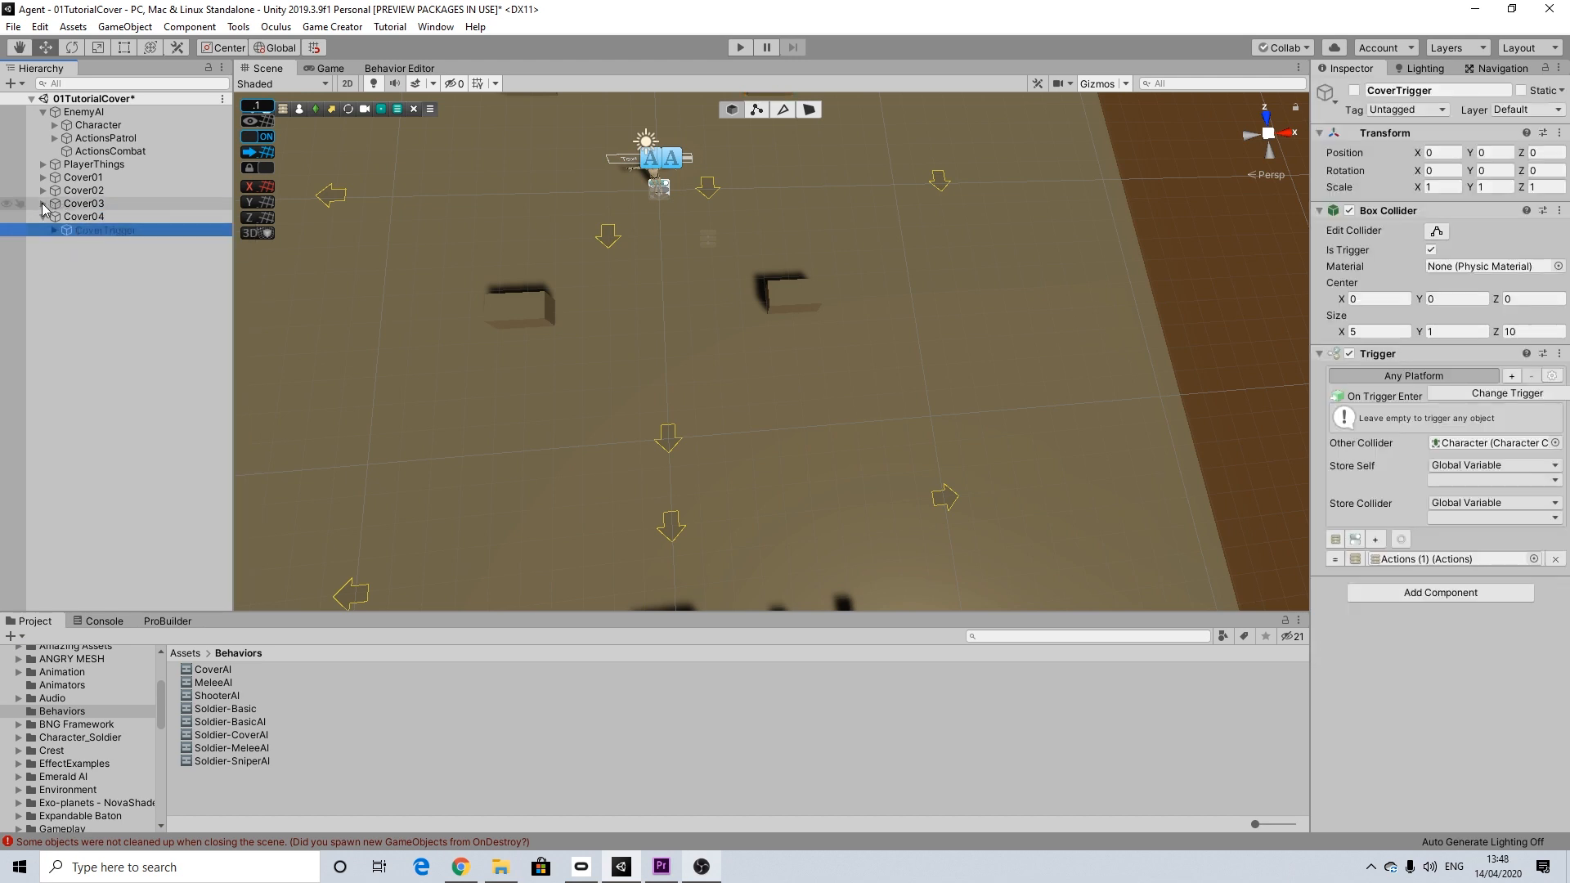
click(42, 203)
ctrl+click(95, 216)
click(43, 189)
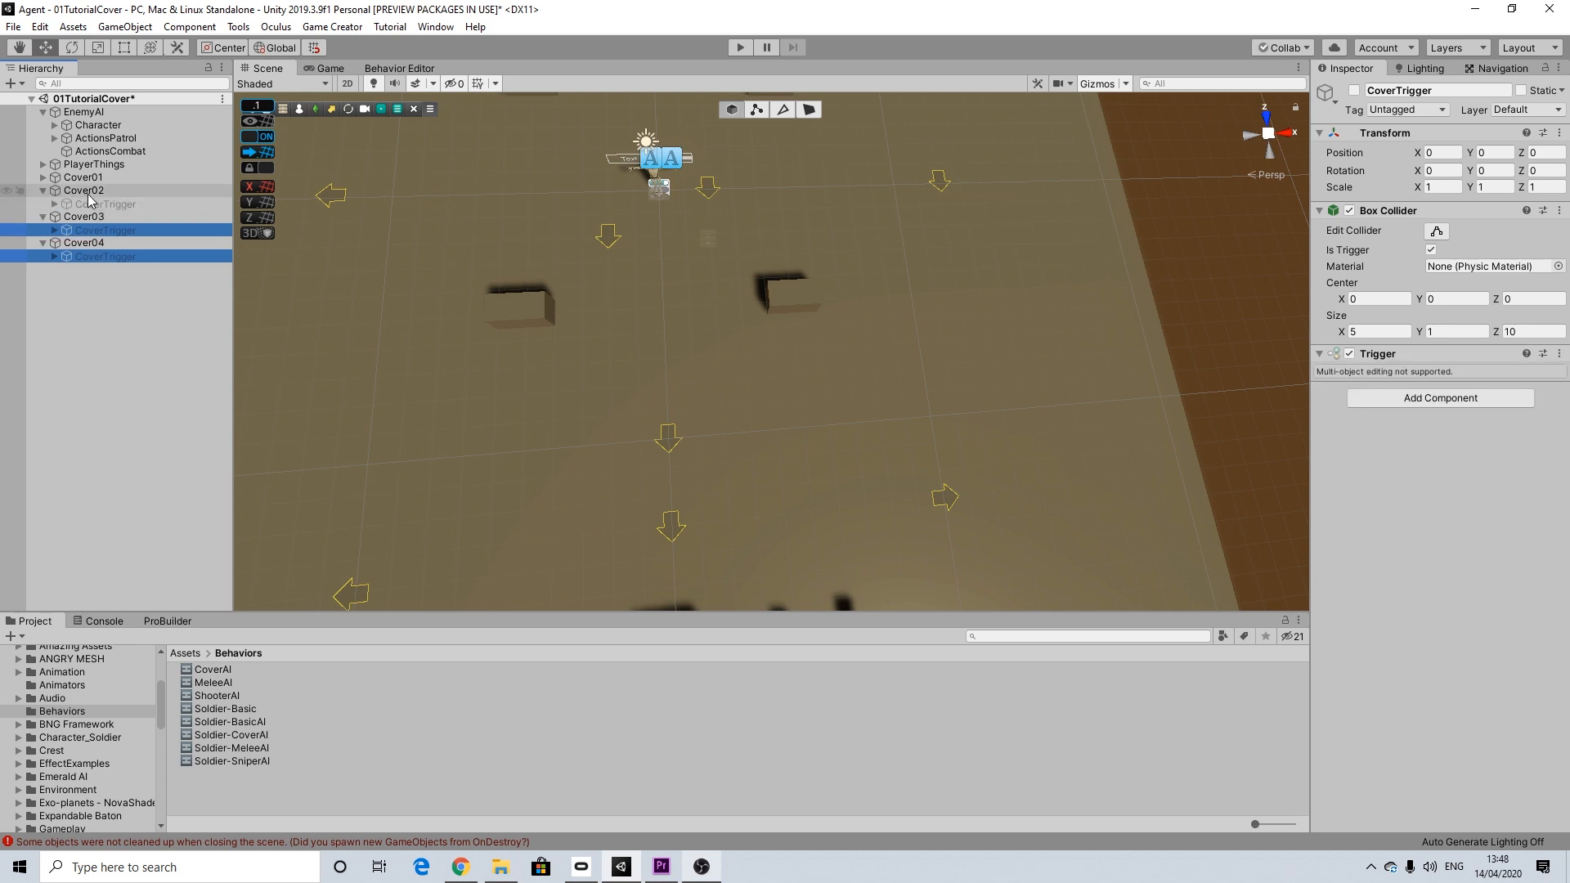
ctrl+click(91, 203)
click(44, 177)
ctrl+click(104, 190)
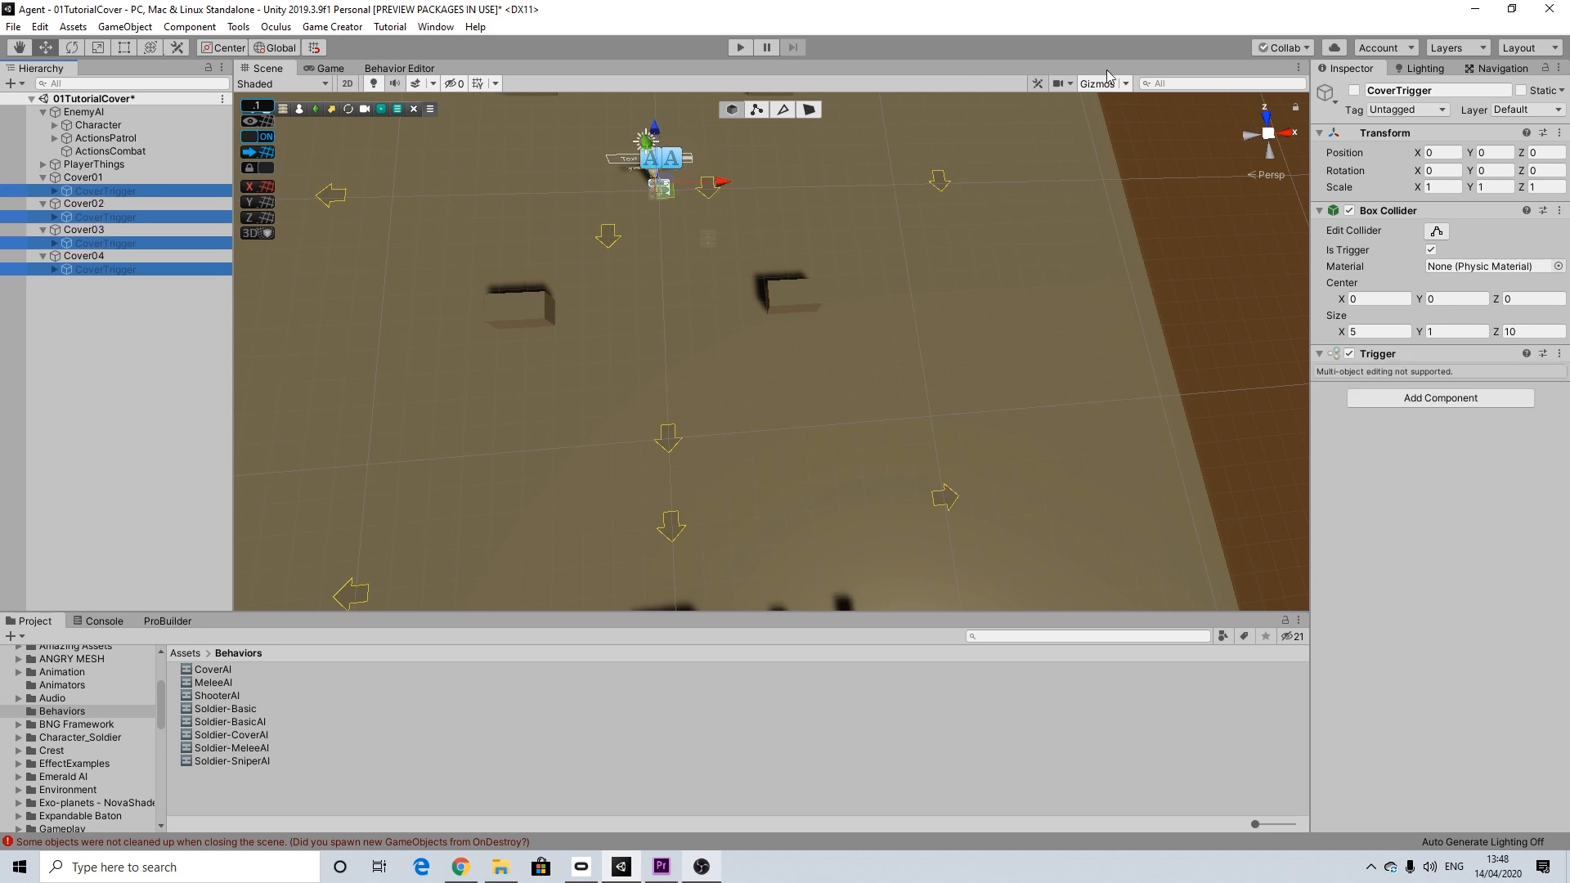
click(1353, 91)
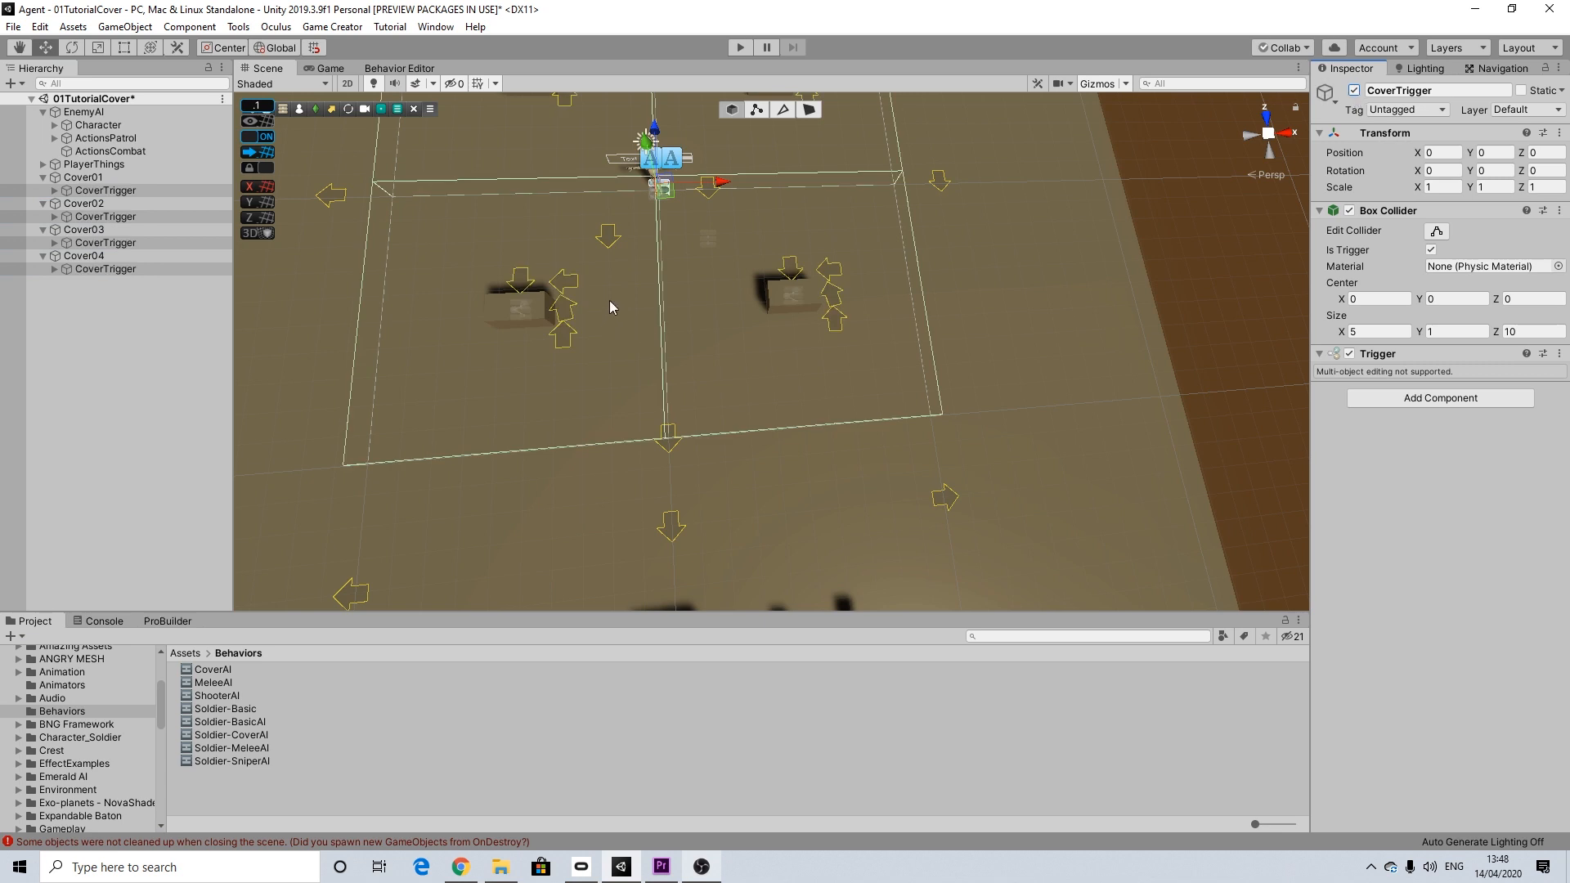
key(f)
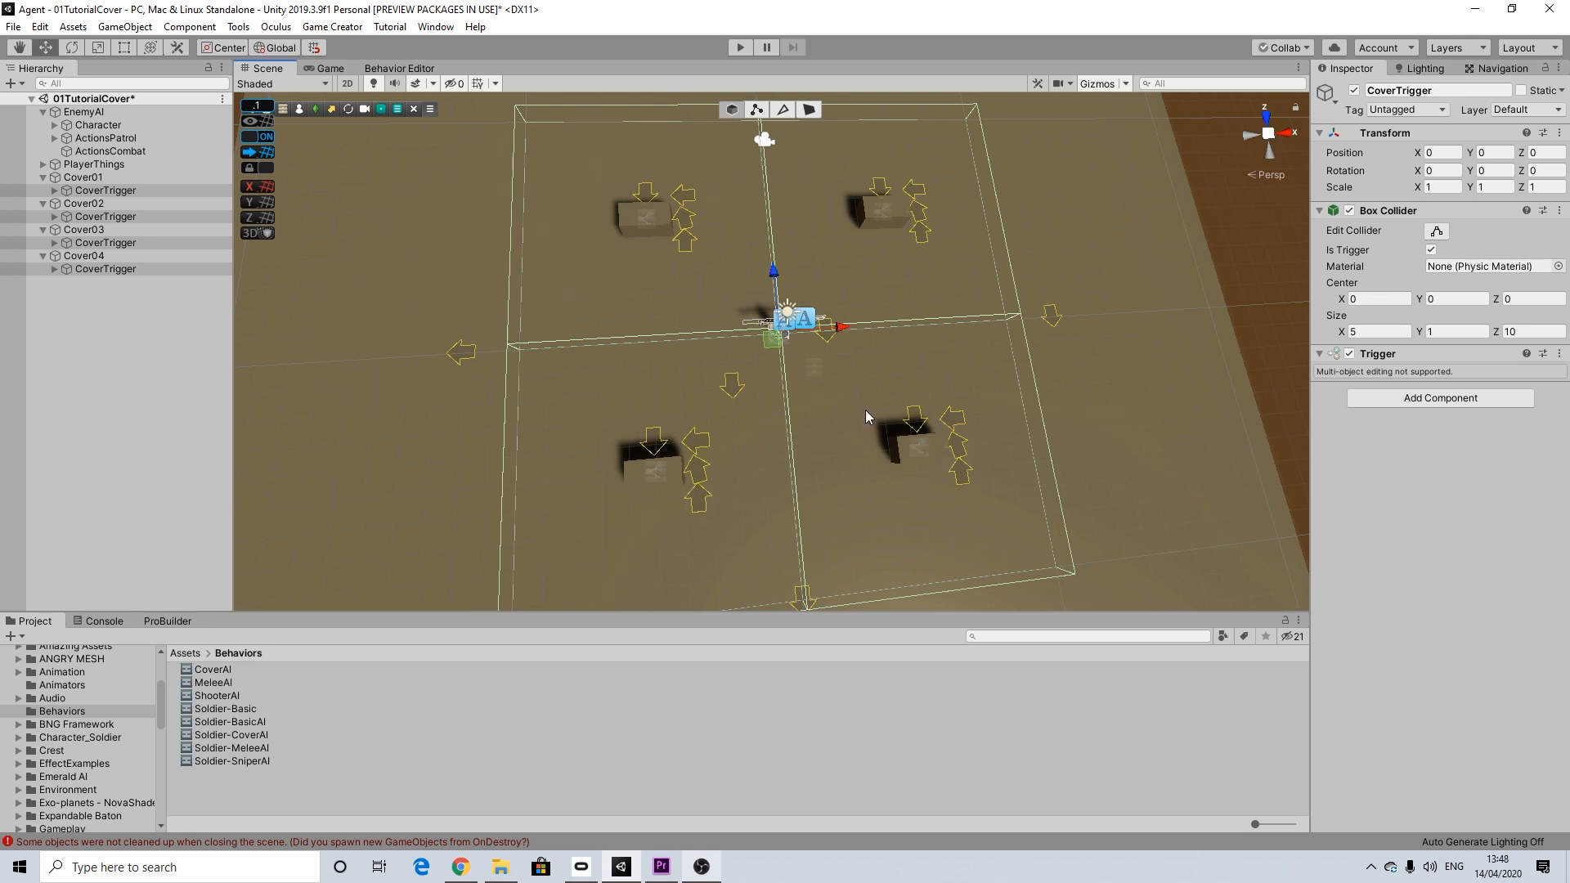
Step: Examine the trigger volumes around the four covers and how they divide the area around the enemy
middle_drag(956, 431, 893, 369)
alt+drag(784, 400, 825, 395)
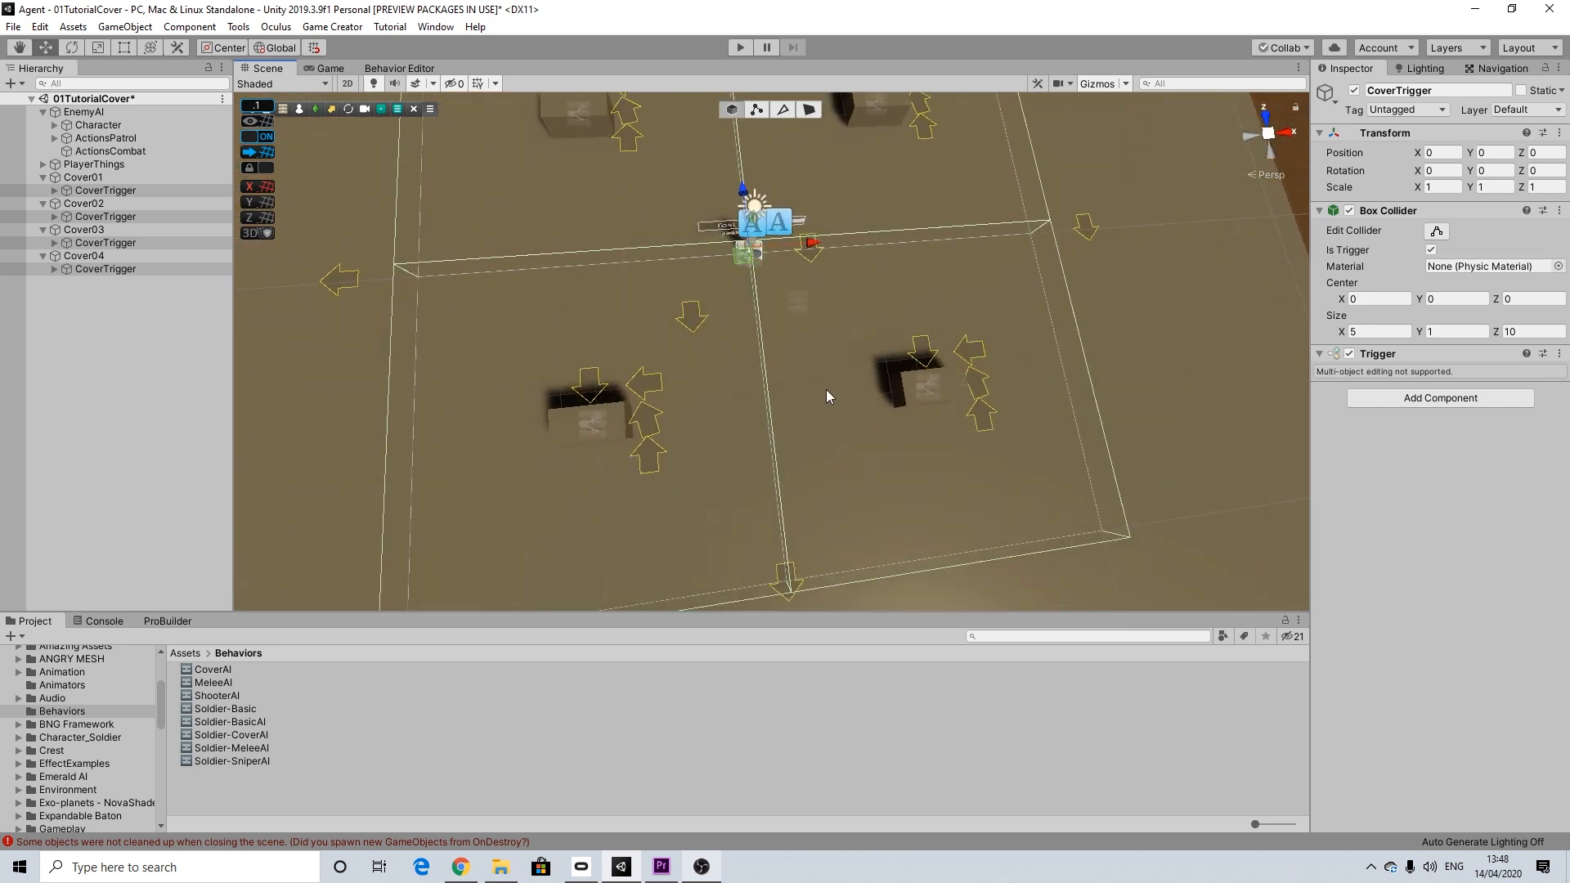
alt+drag(910, 358, 837, 414)
middle_drag(837, 414, 802, 379)
scroll(771, 379, up, 5)
scroll(772, 379, up, 2)
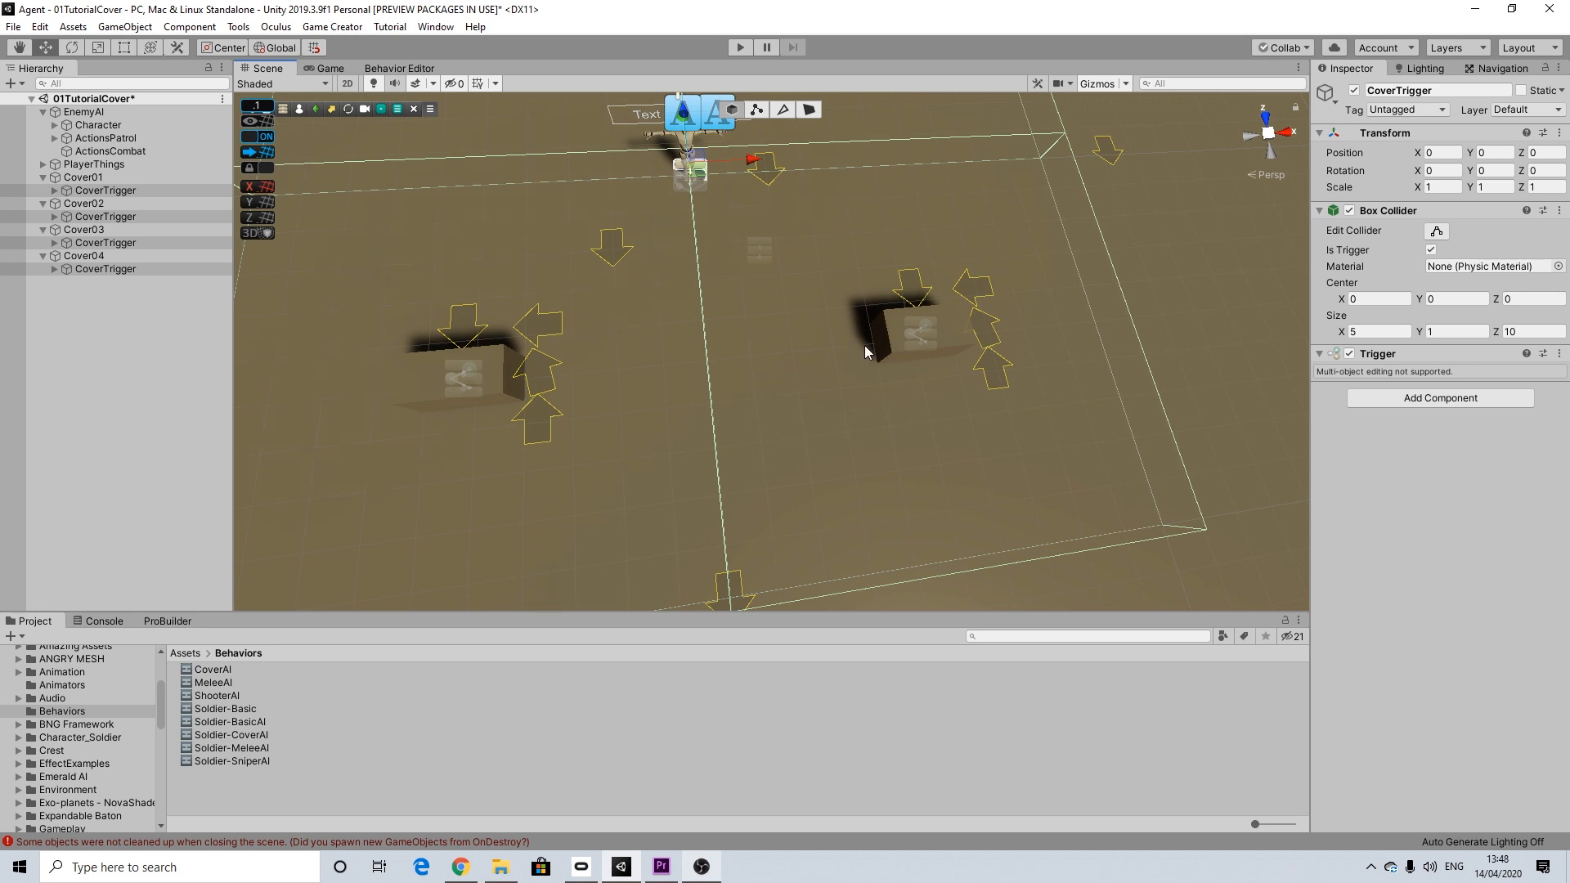
middle_drag(865, 345, 924, 356)
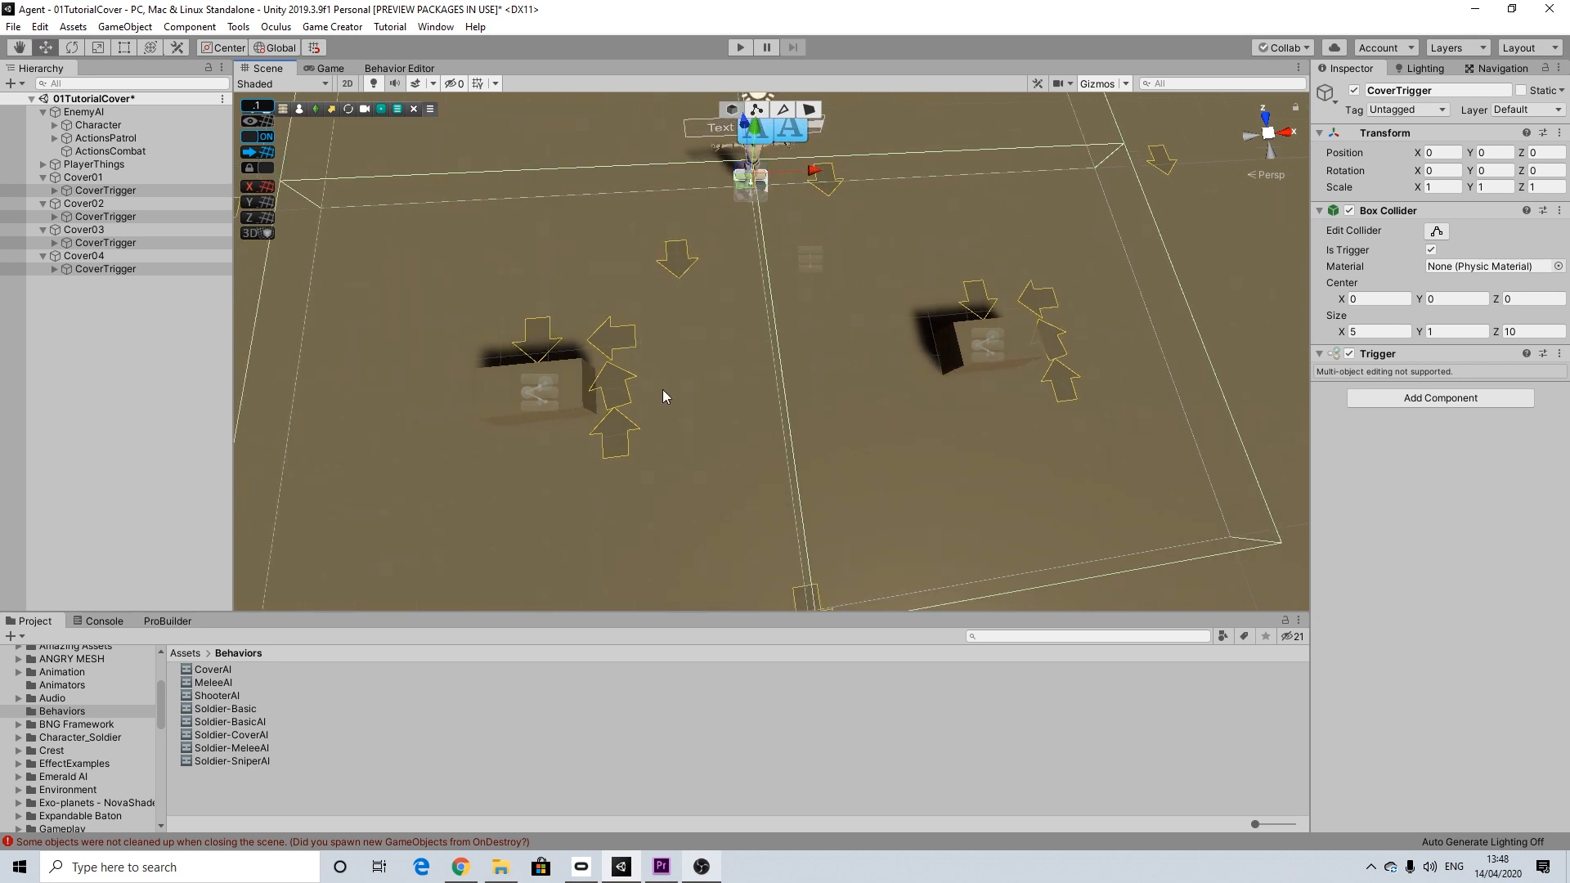
scroll(876, 331, down, 3)
scroll(875, 331, down, 2)
alt+drag(813, 322, 845, 356)
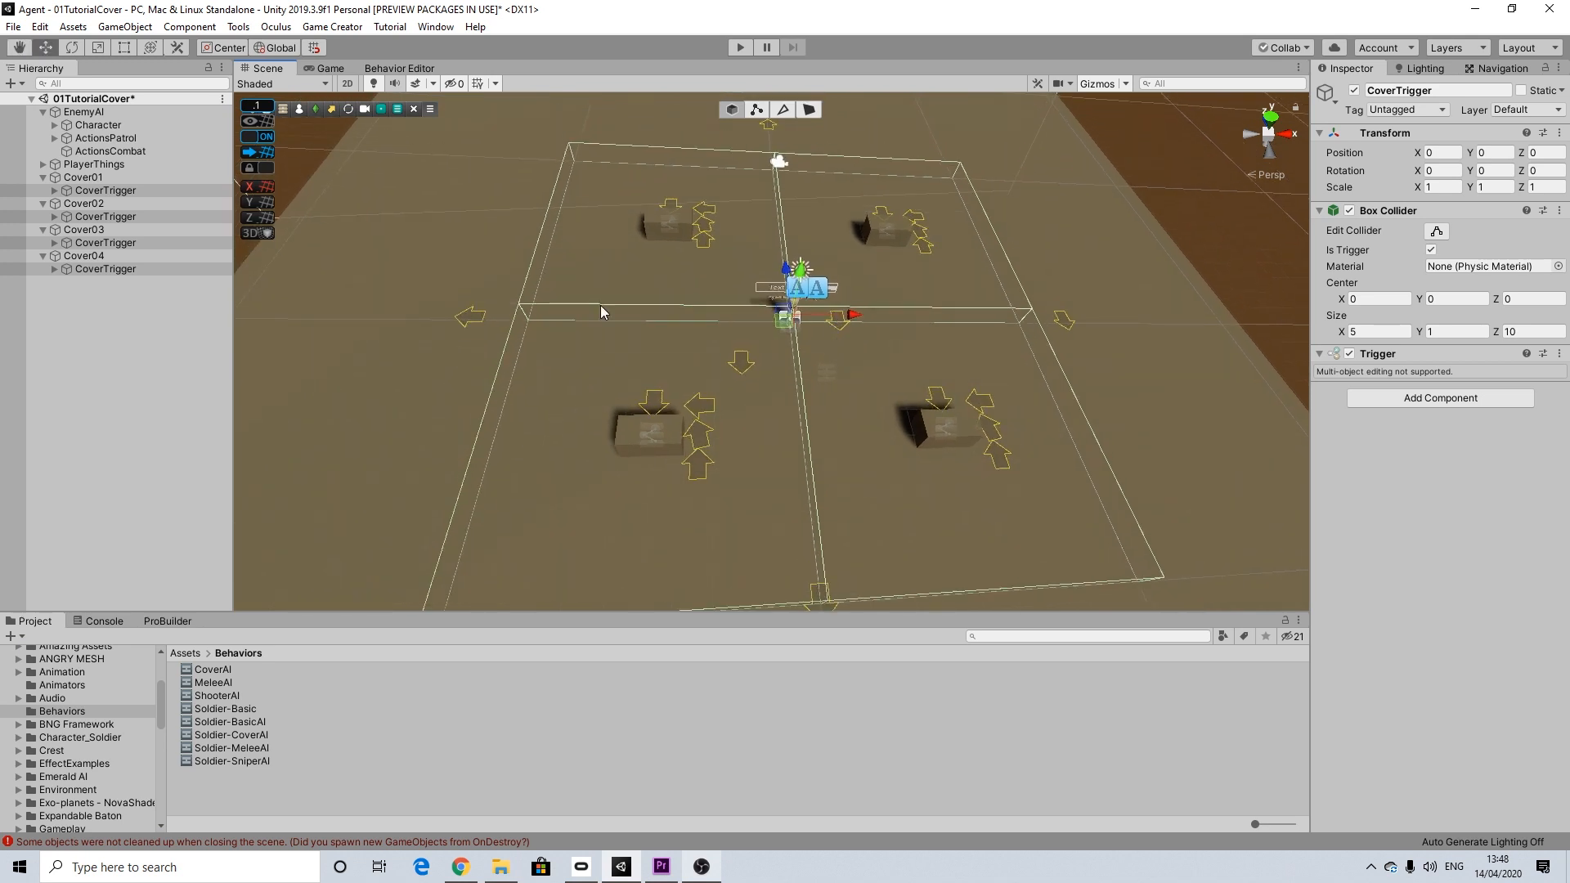
Step: Deactivate the CoverTrigger objects of all four covers together and collapse Cover01 to Cover04 in the hierarchy
click(1353, 90)
click(62, 178)
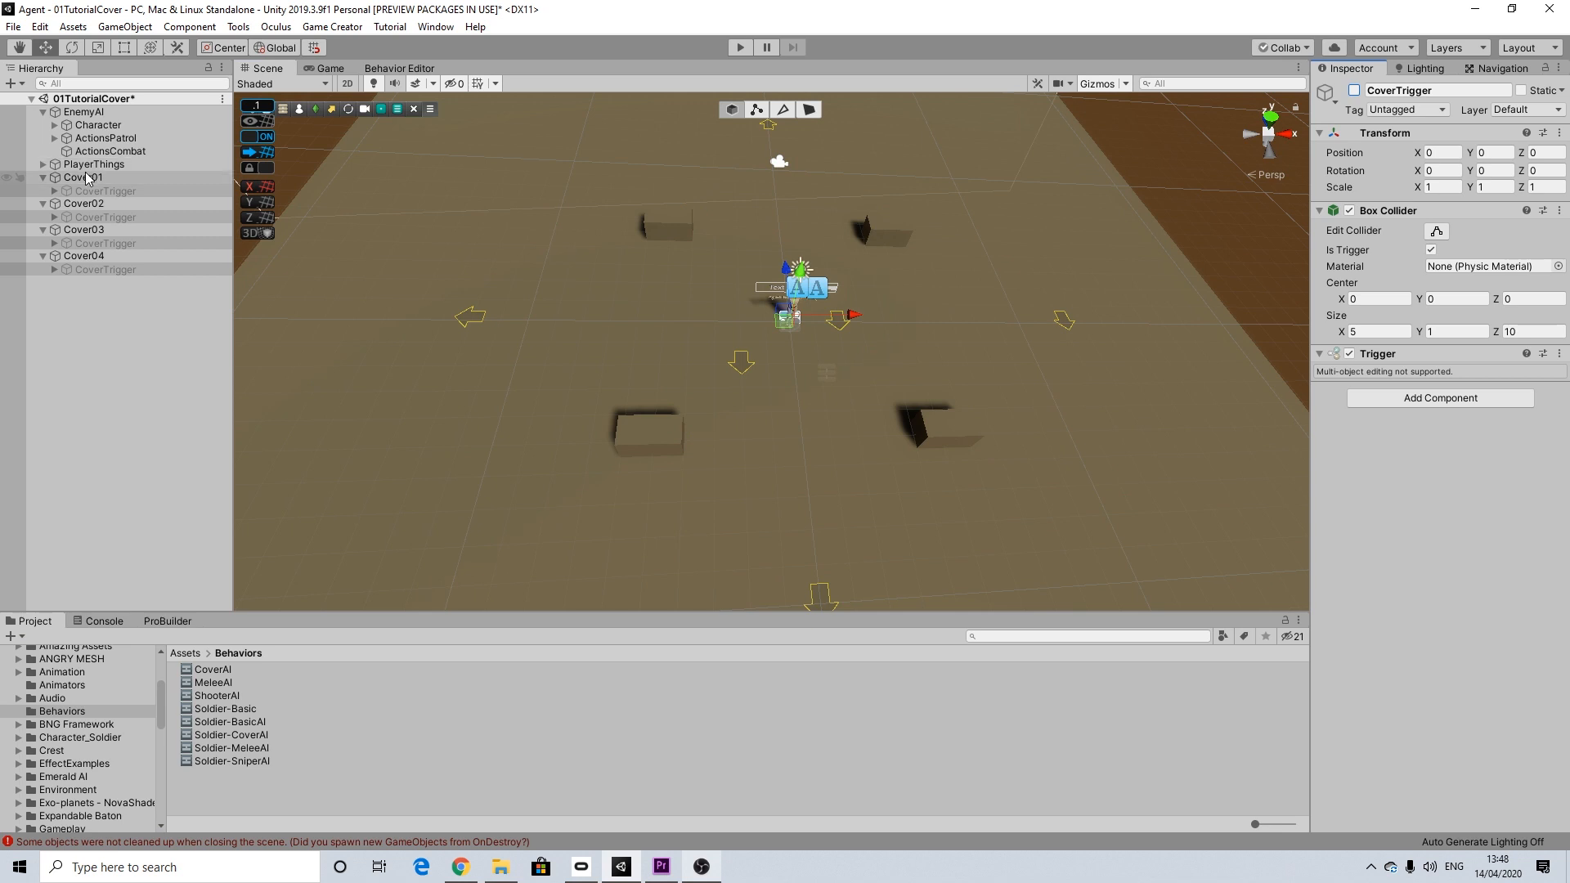
click(43, 177)
click(42, 192)
click(42, 205)
click(43, 216)
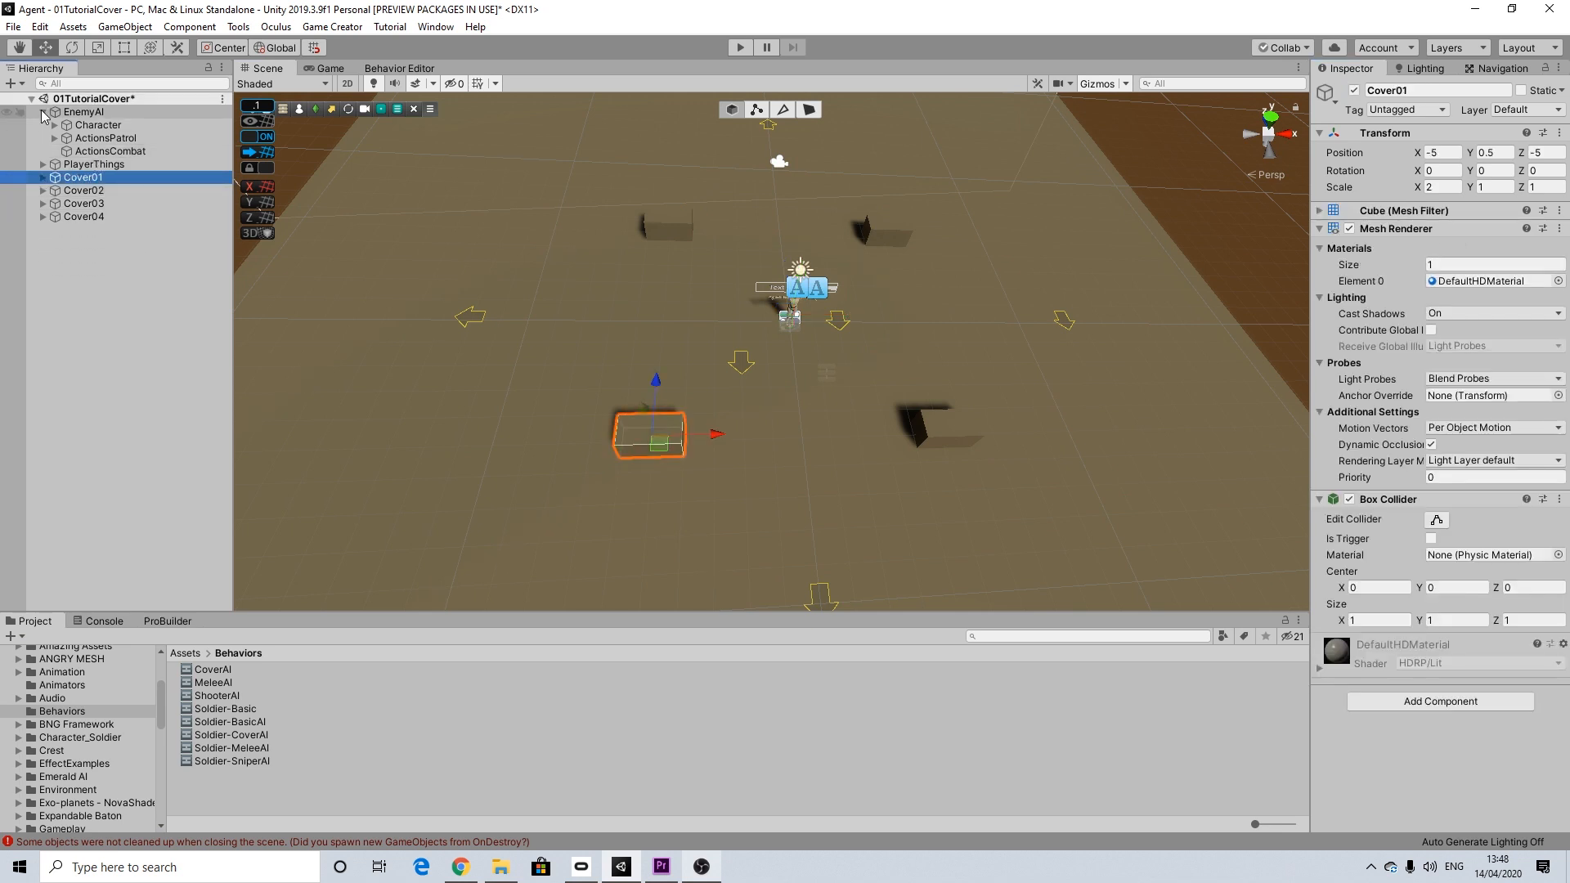
scroll(890, 373, down, 1)
scroll(890, 373, down, 2)
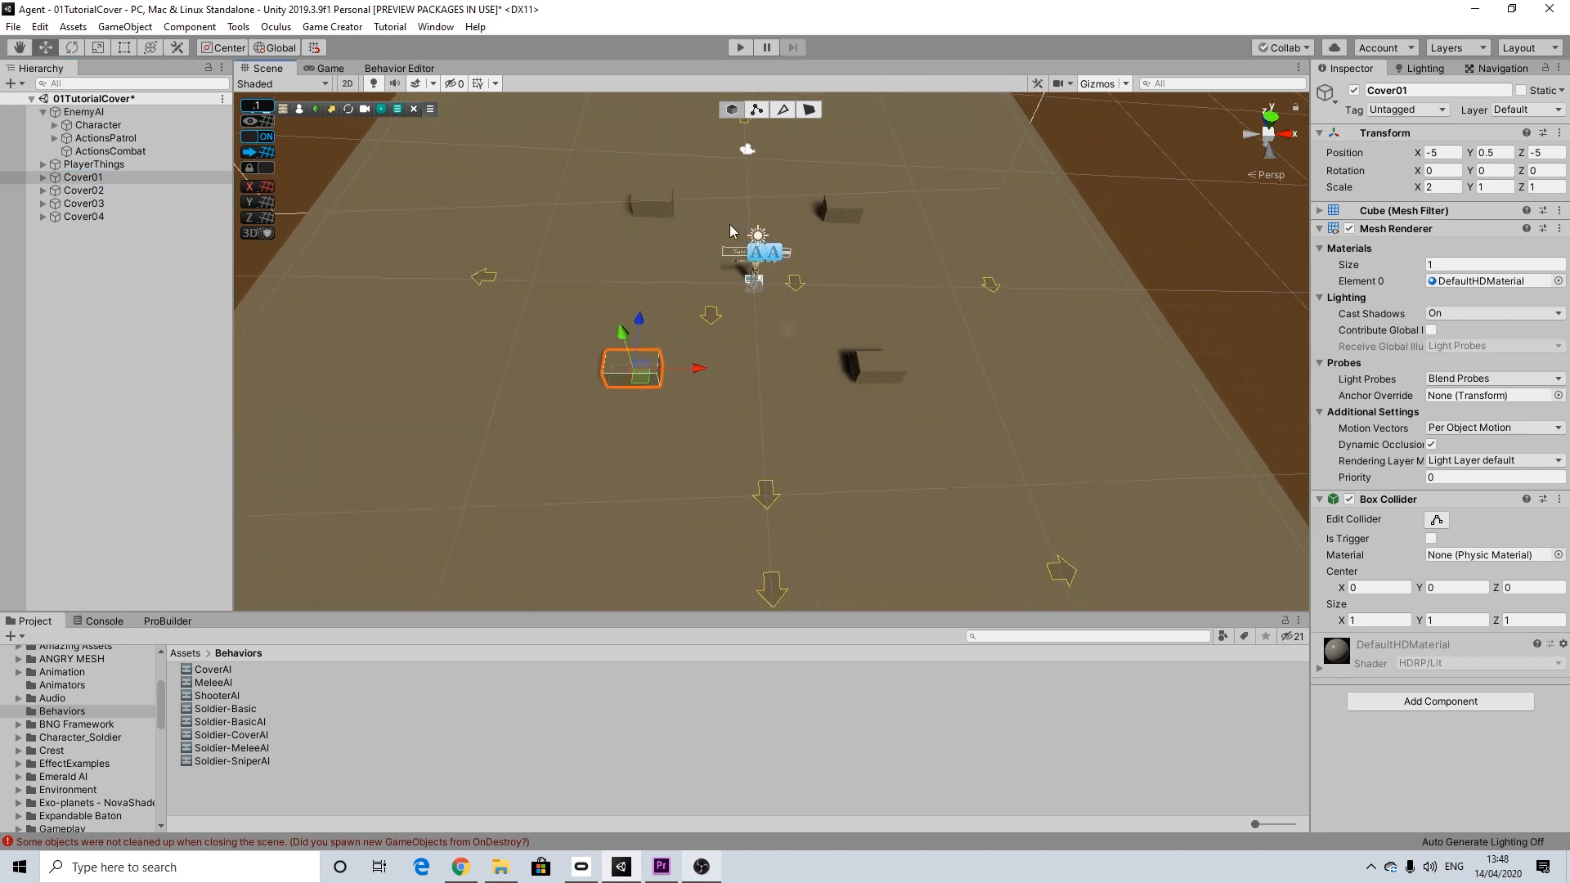
Step: Assign the CoverAI behavior graph to the enemy's Character and set its GetPatrollingPlease parameter to ActionsPatrol
click(96, 124)
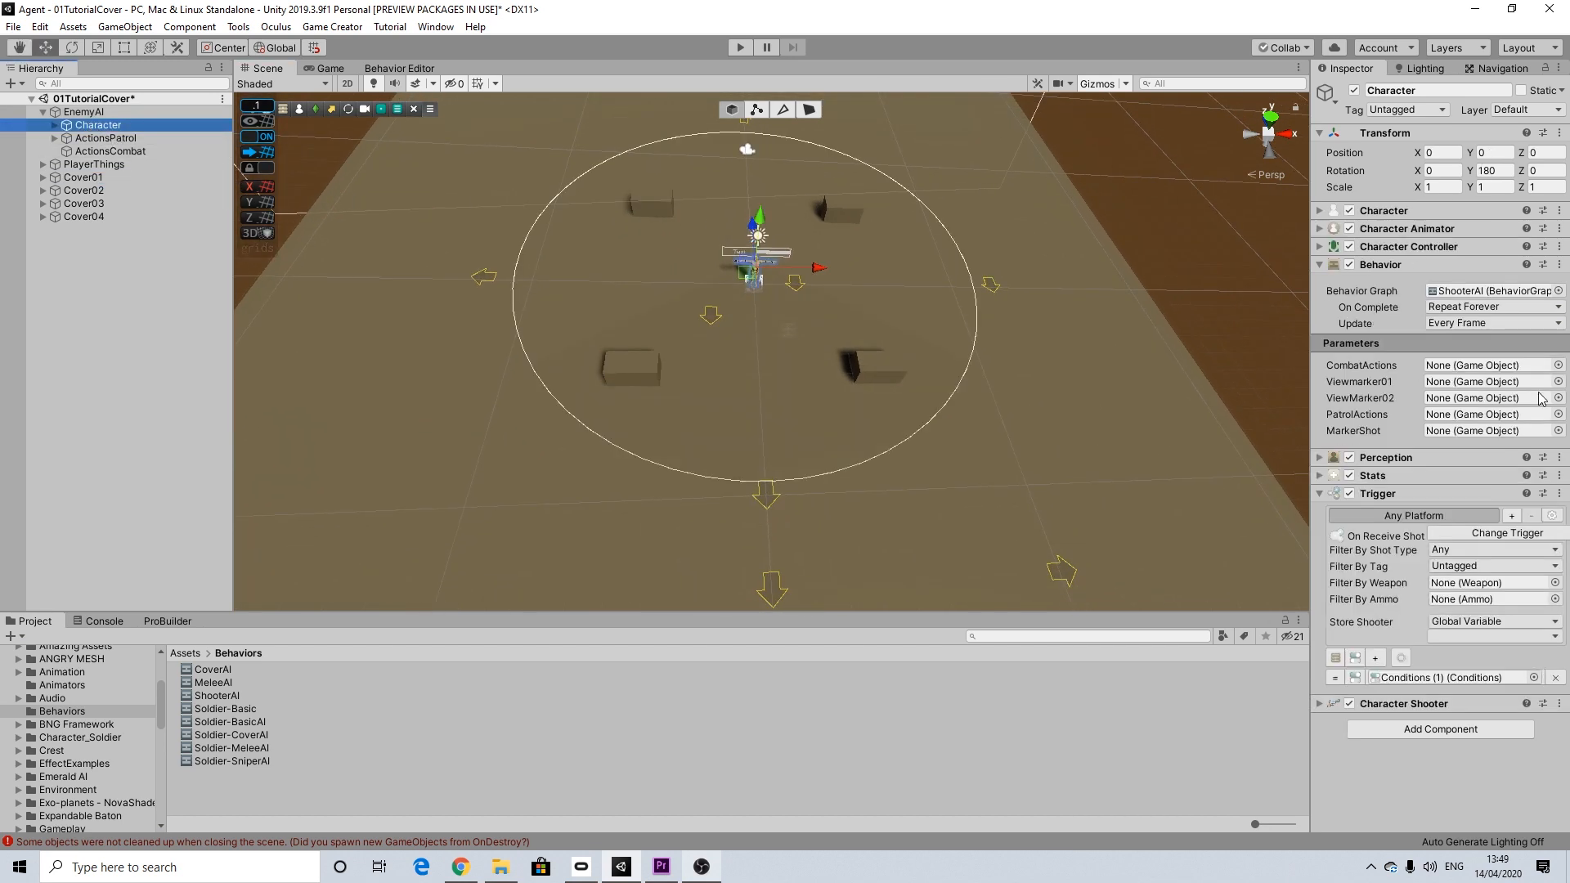
drag(119, 140, 1443, 414)
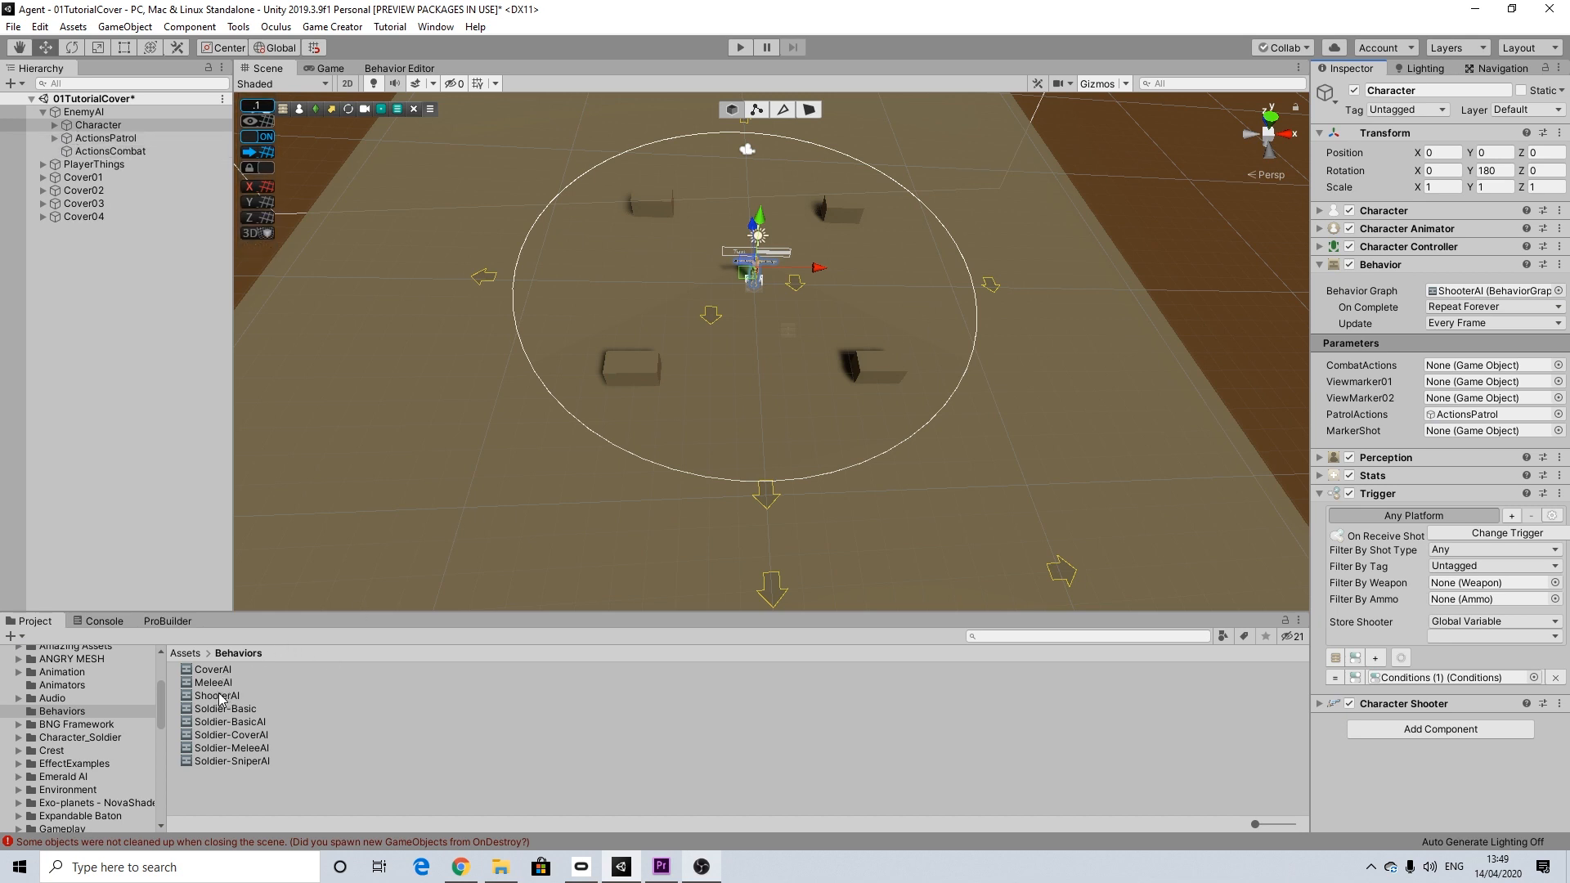
drag(213, 670, 1475, 303)
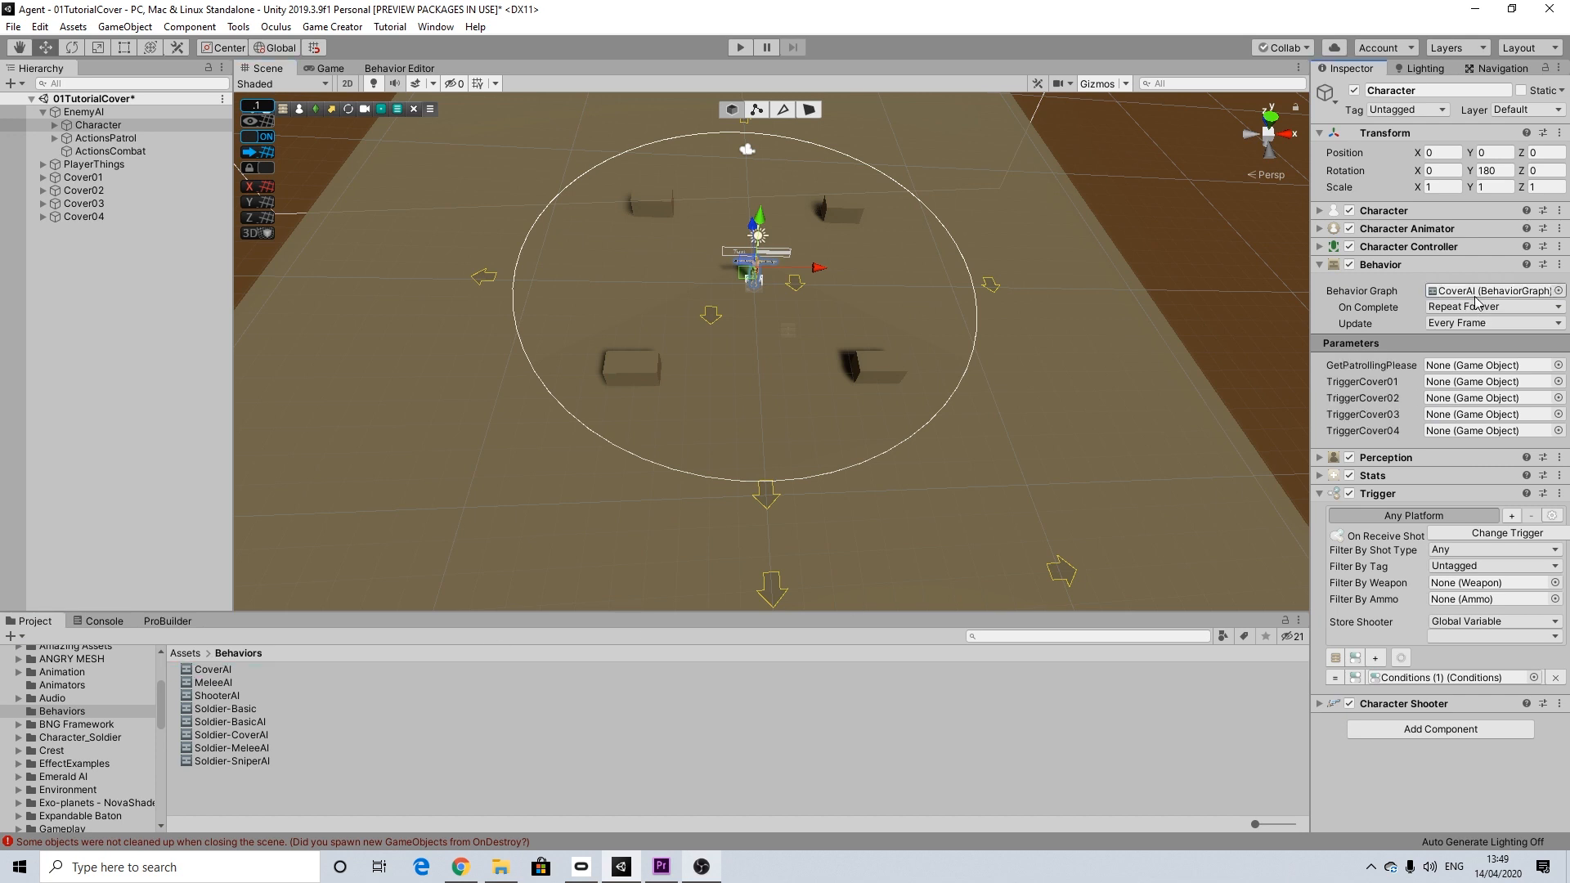
drag(103, 185, 1456, 370)
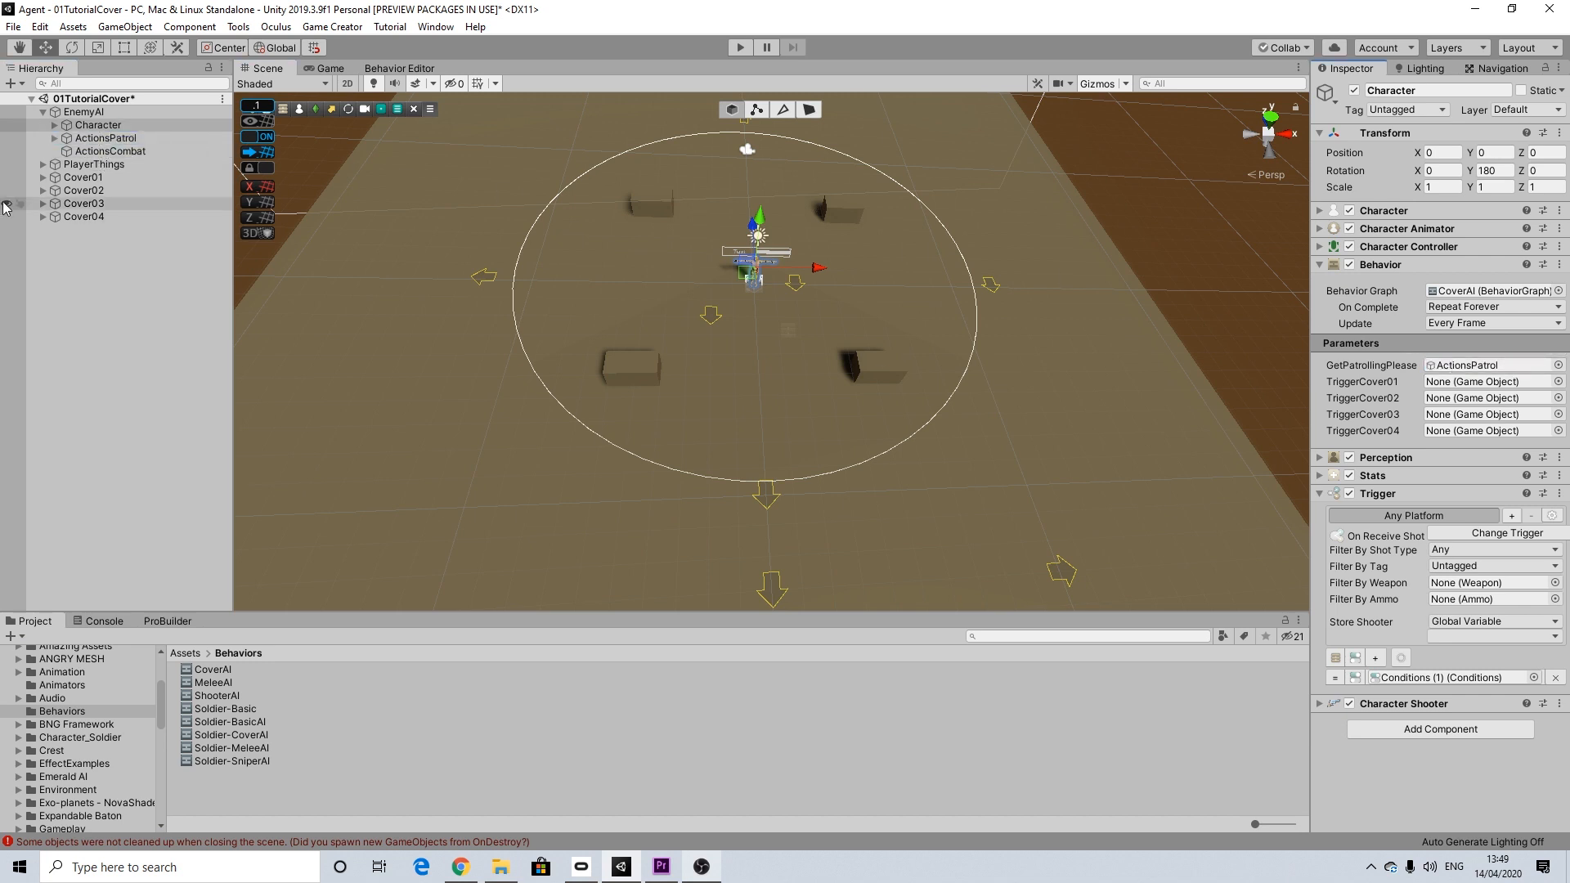
Step: Assign the CoverTrigger of Cover01, Cover02, Cover03 and Cover04 to the matching TriggerCover01 to TriggerCover04 parameters of the Character's behavior
click(42, 176)
drag(95, 189, 1472, 381)
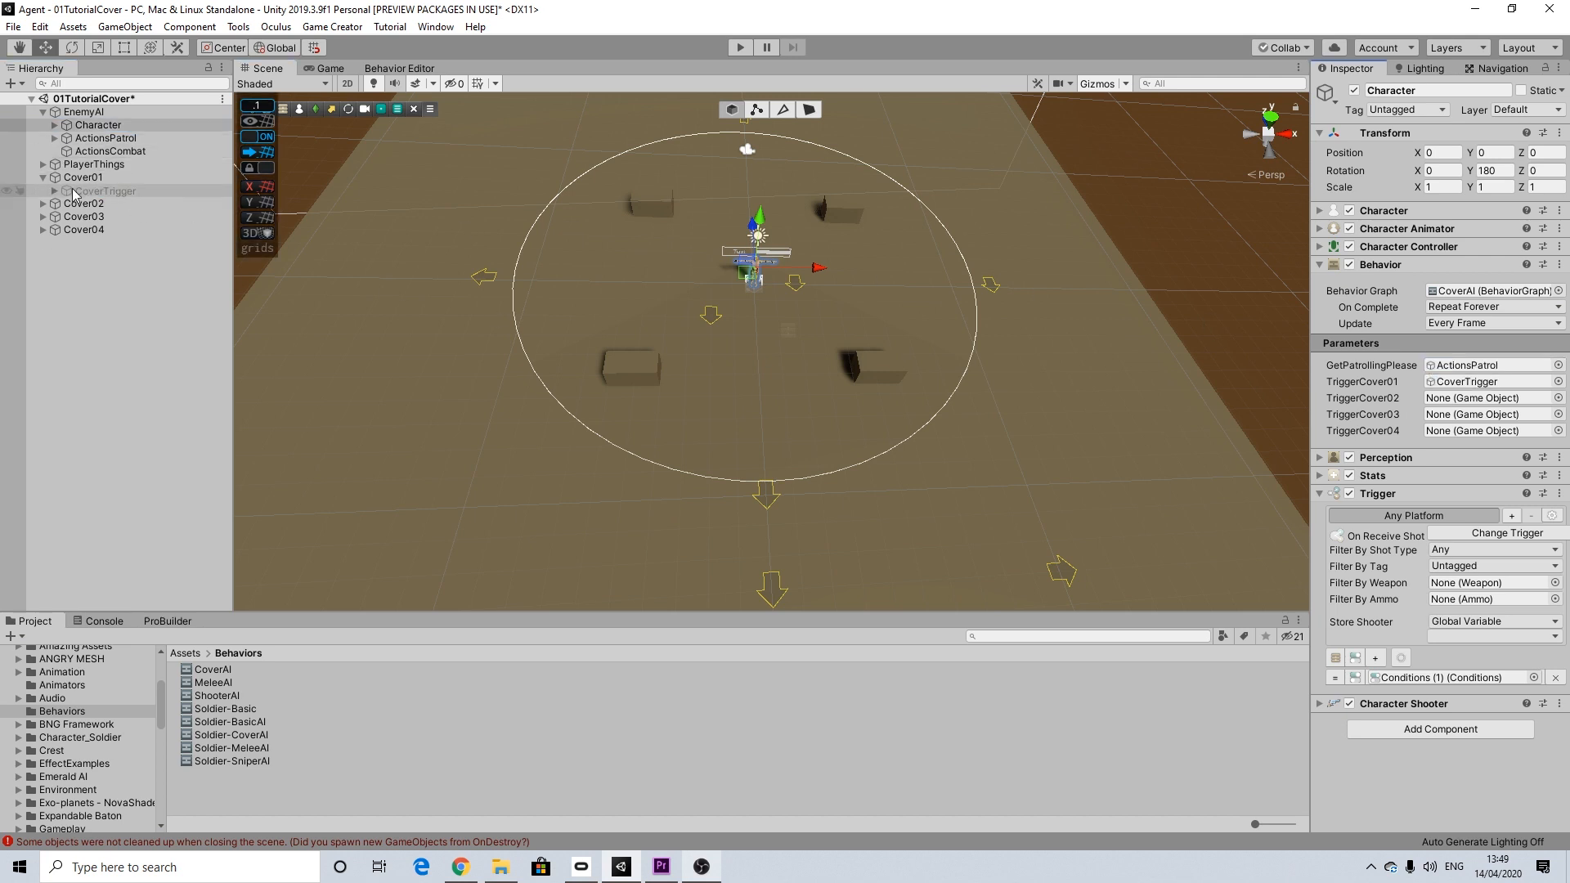
click(42, 202)
drag(94, 217, 1472, 397)
click(42, 229)
drag(86, 243, 1463, 415)
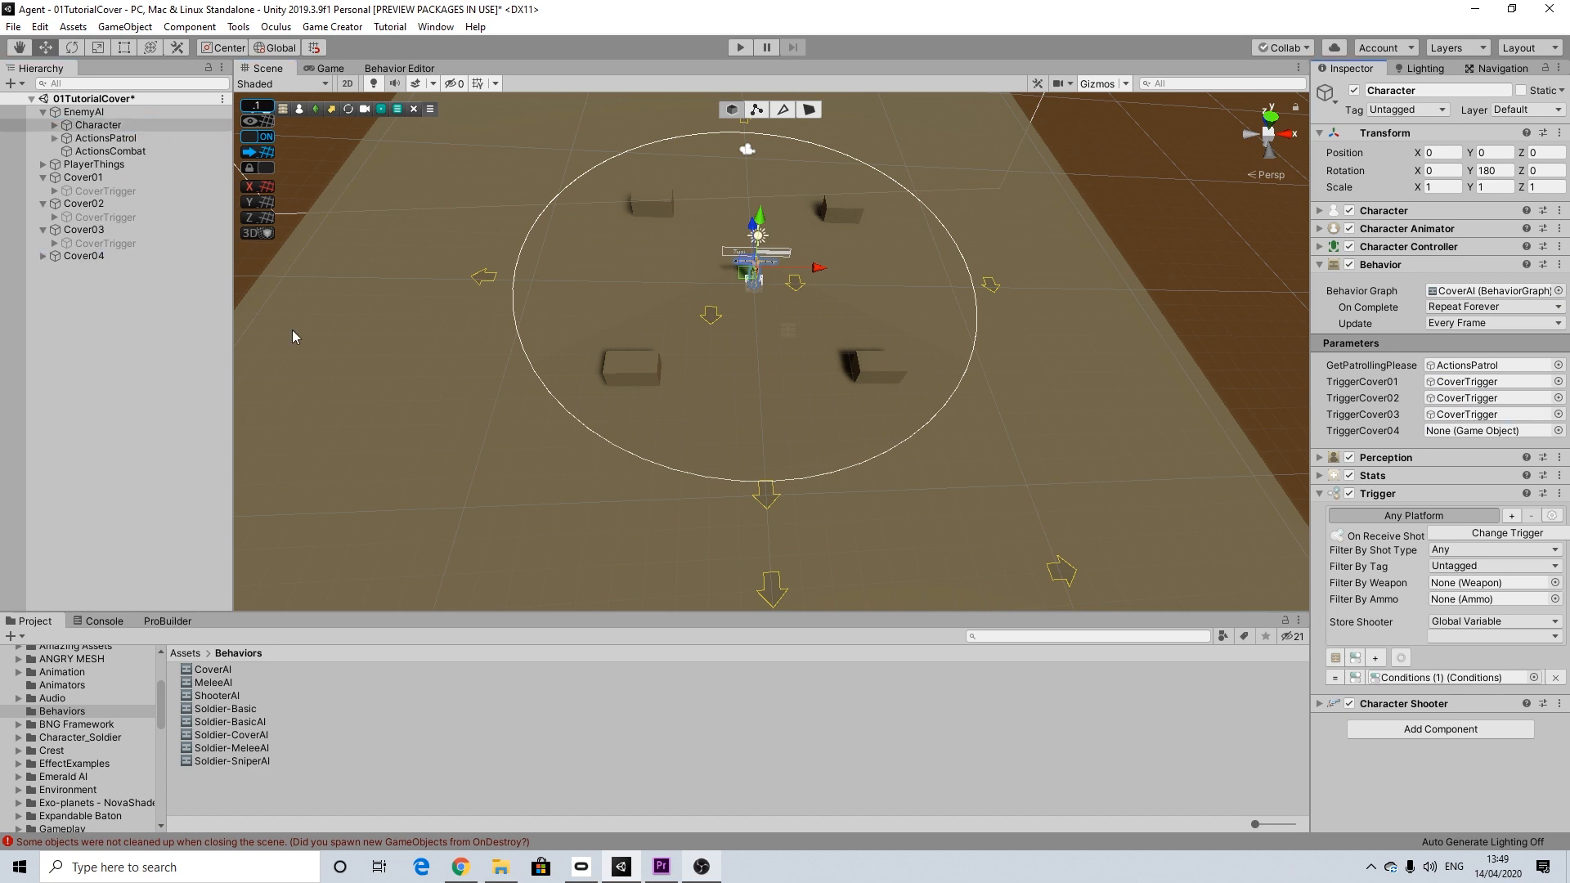
click(42, 255)
drag(94, 270, 1472, 431)
Step: Move Marker1 under ActionsPatrol closer to the covers, to about X -0.5, Z -9.6
alt+drag(864, 401, 844, 489)
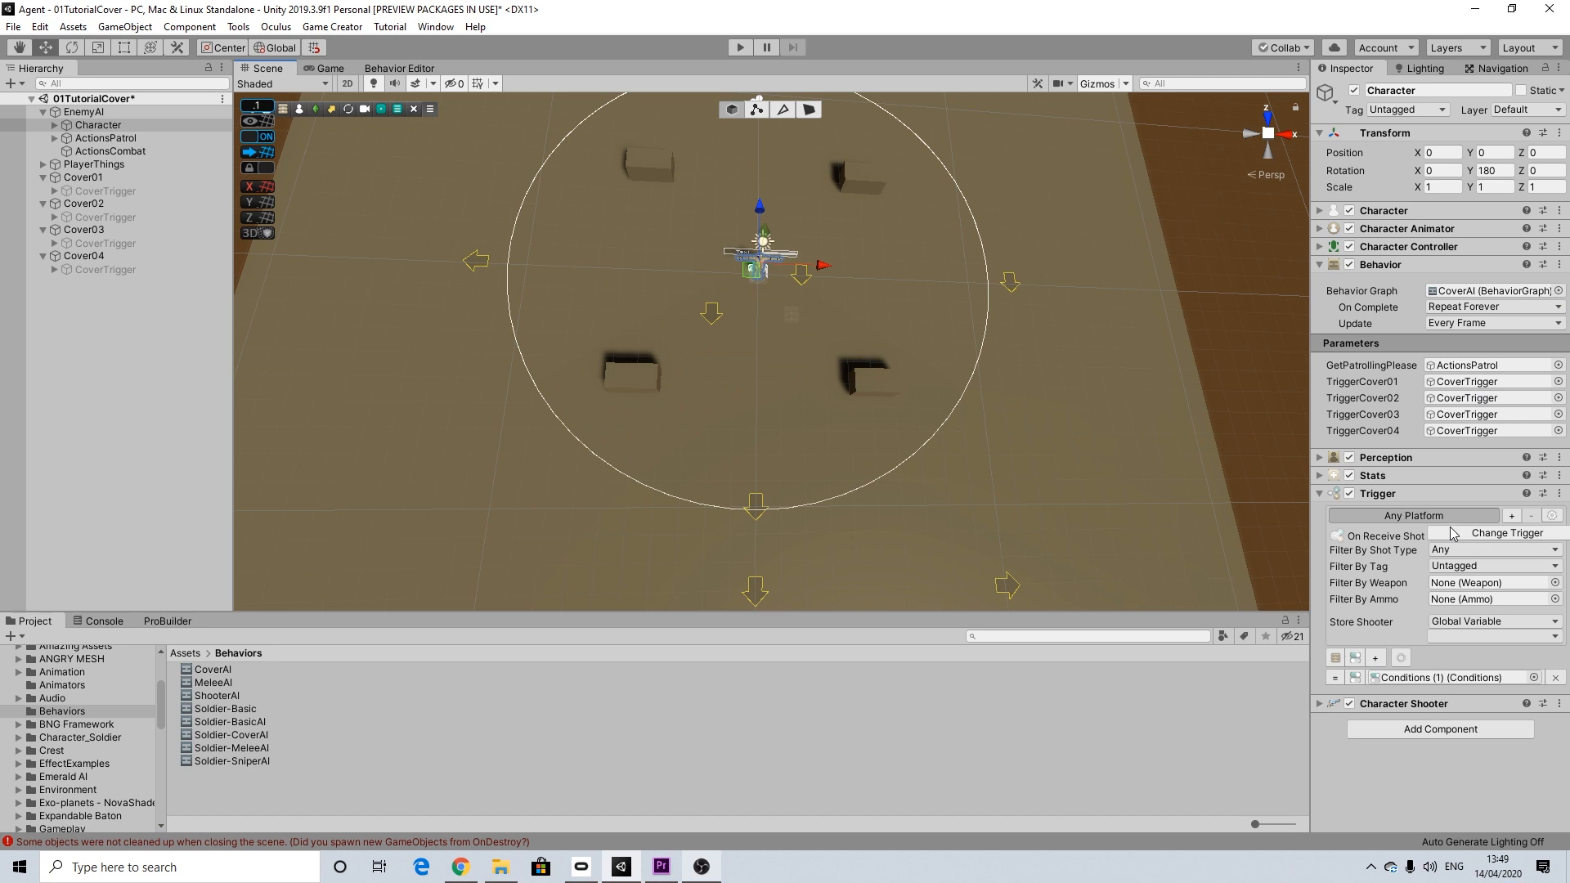
alt+drag(752, 350, 772, 284)
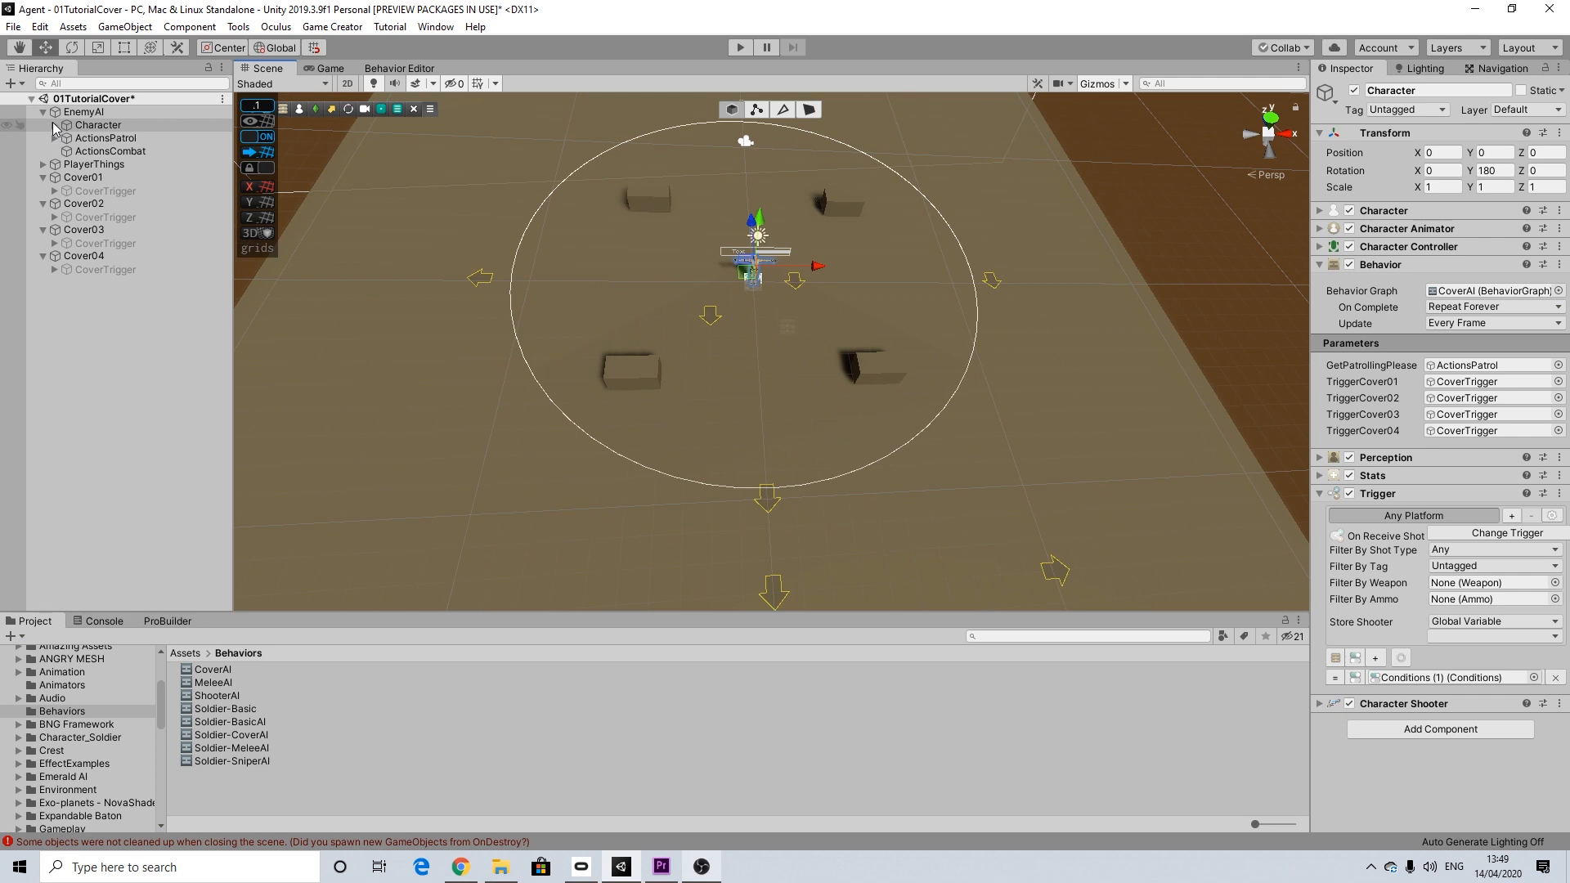
click(55, 138)
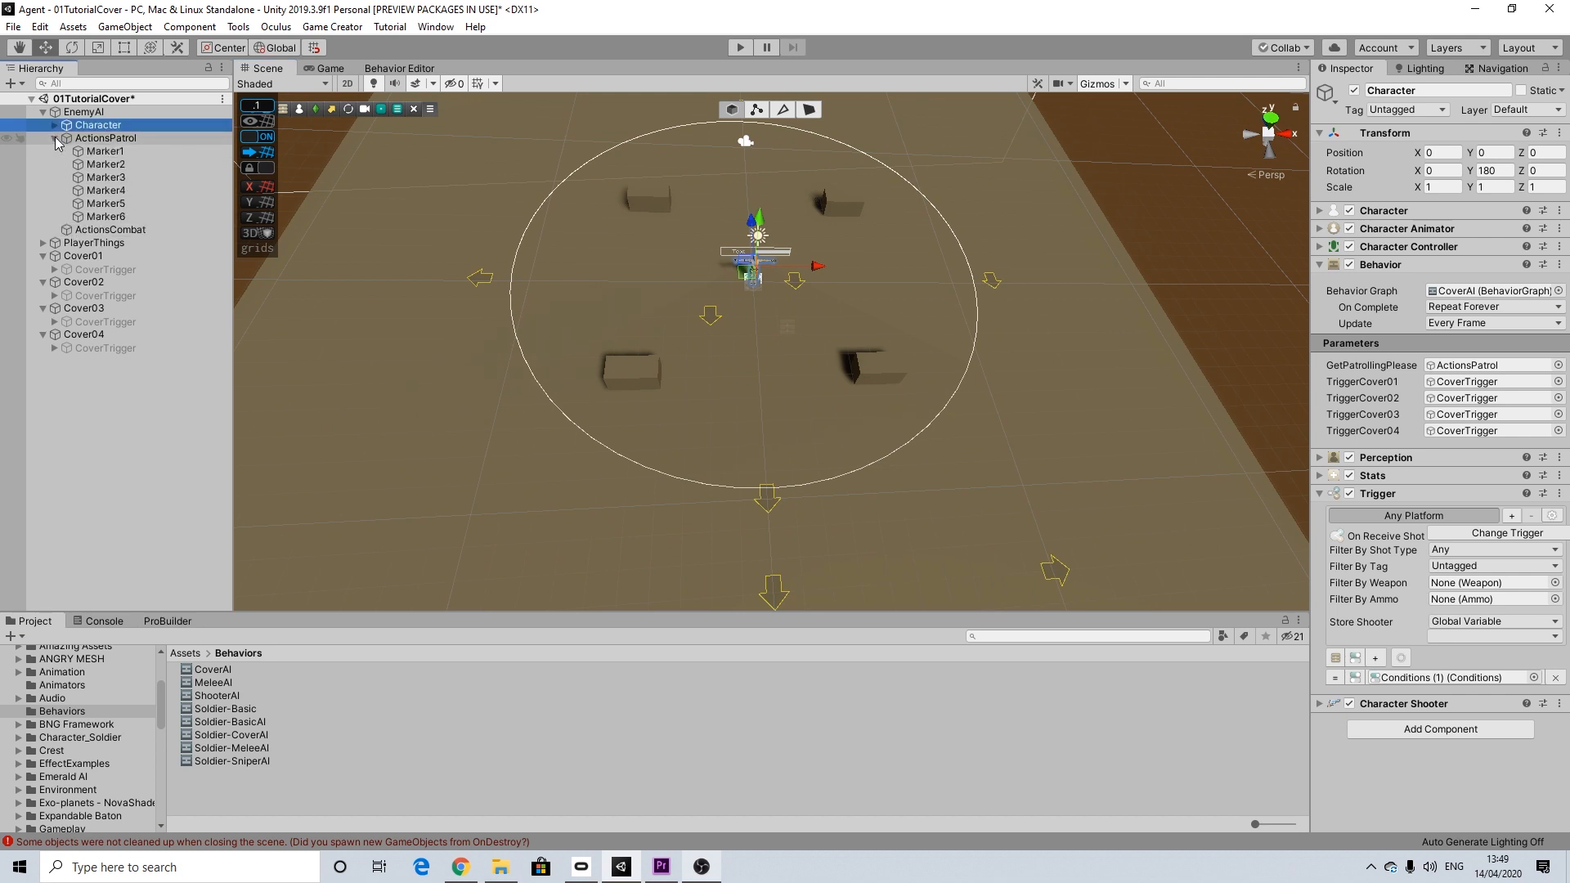
click(105, 151)
drag(767, 505, 778, 406)
mouse_move(810, 473)
mouse_down()
mouse_move(833, 468)
mouse_move(818, 473)
mouse_up()
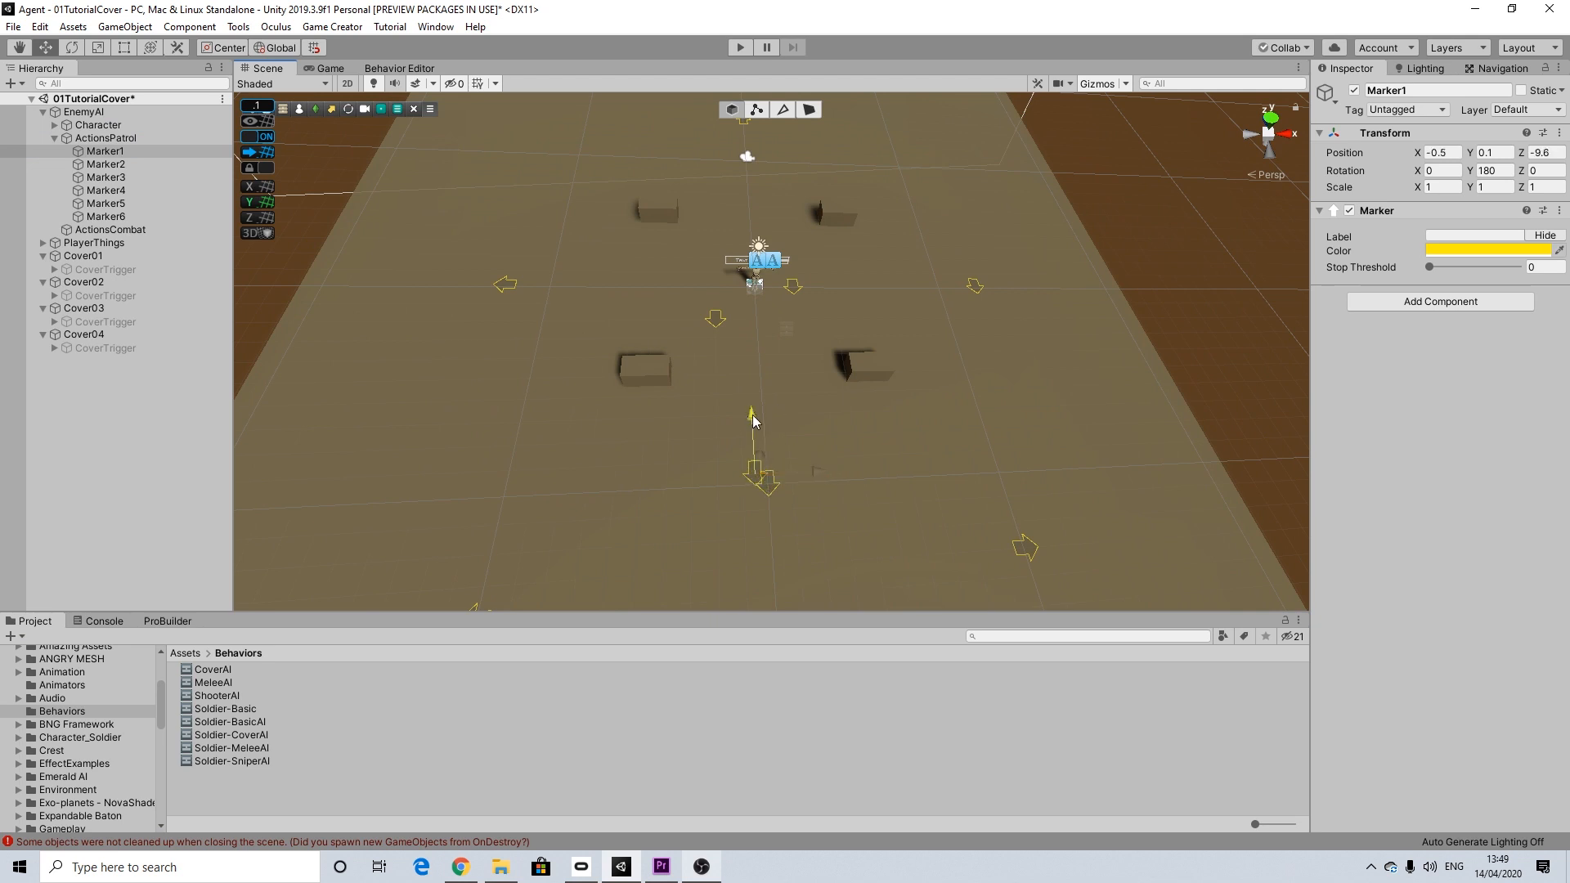
Step: Move patrol markers Marker2 and Marker3 inward to line up with Marker1, placing Marker3 at about X -9.3, Z -9.4
click(1024, 546)
drag(999, 484, 1002, 396)
drag(1058, 458, 1042, 462)
drag(967, 406, 964, 406)
click(123, 177)
drag(490, 552, 538, 398)
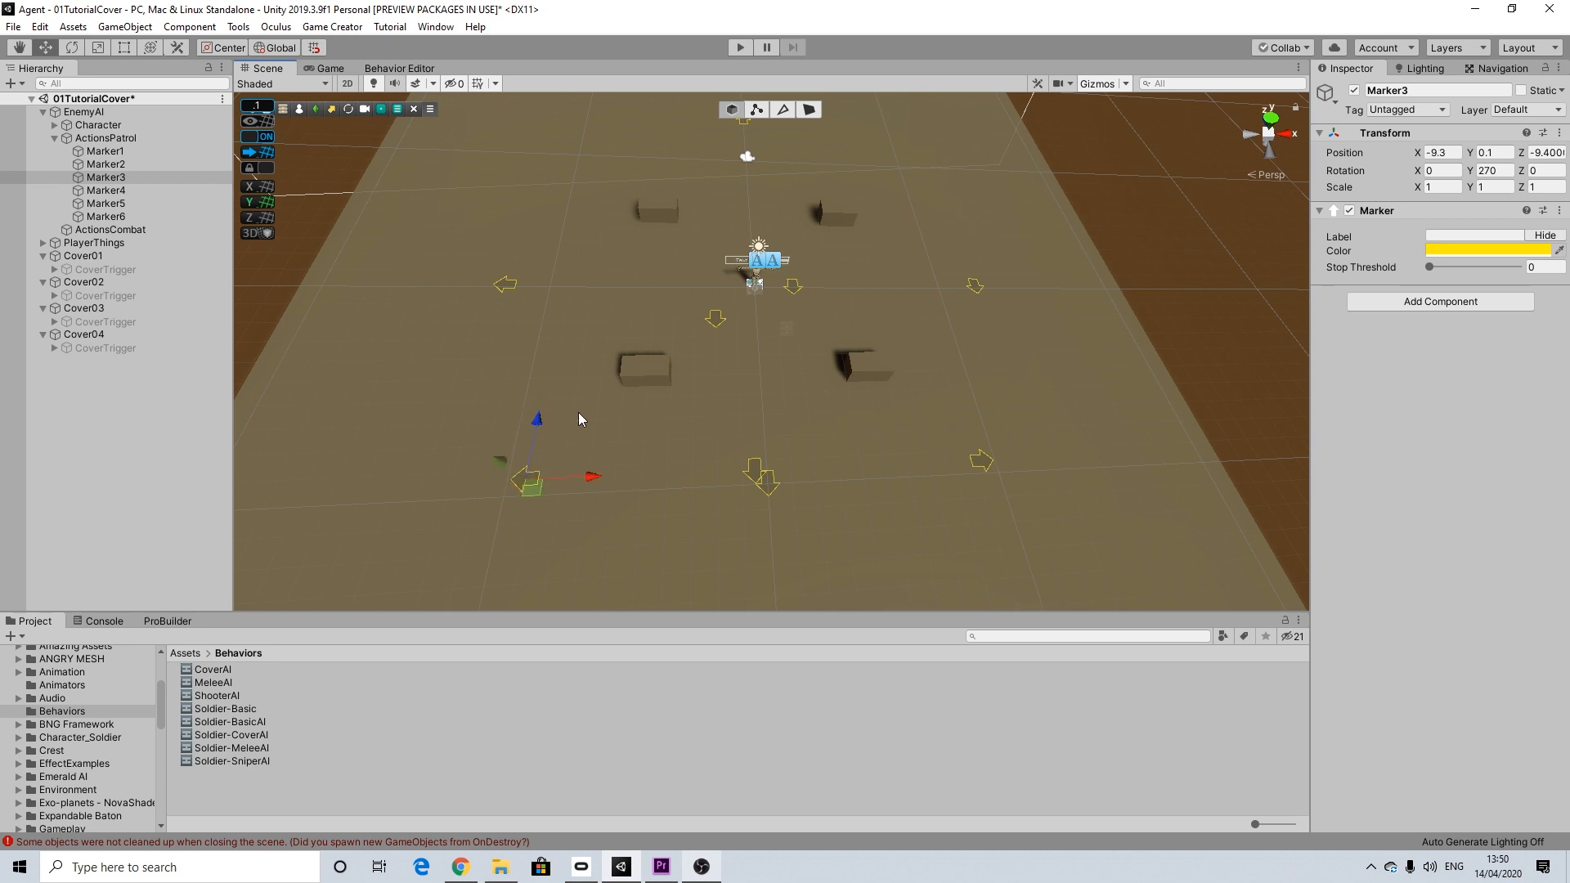
Step: Move patrol marker Marker4 inward behind the far covers, to about X -0.6, Z 9
middle_drag(577, 419, 611, 500)
click(106, 190)
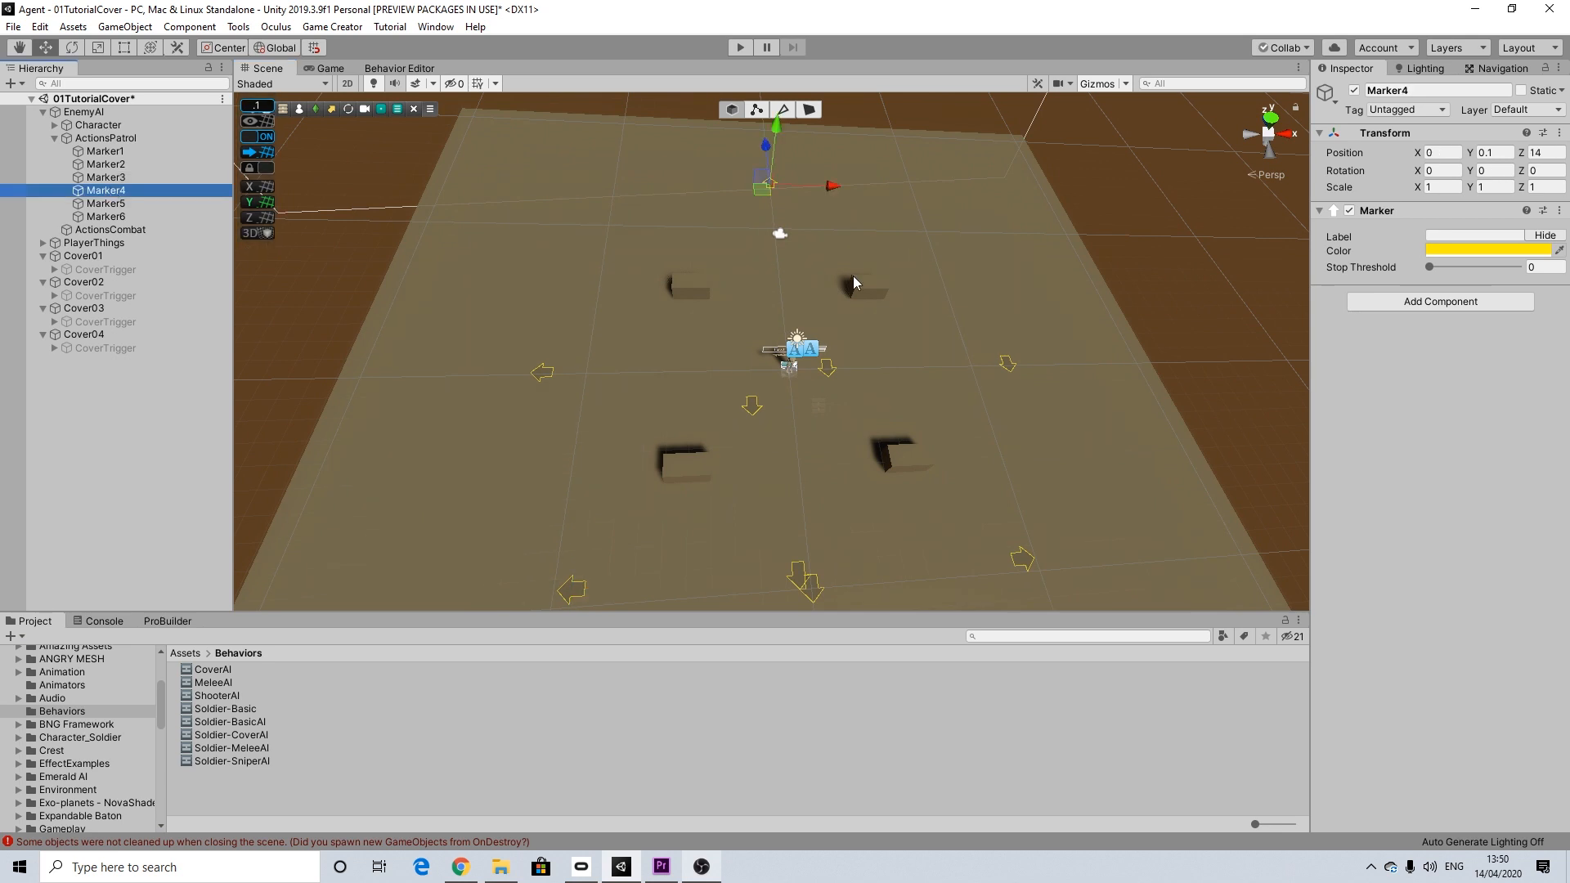
drag(769, 161, 768, 171)
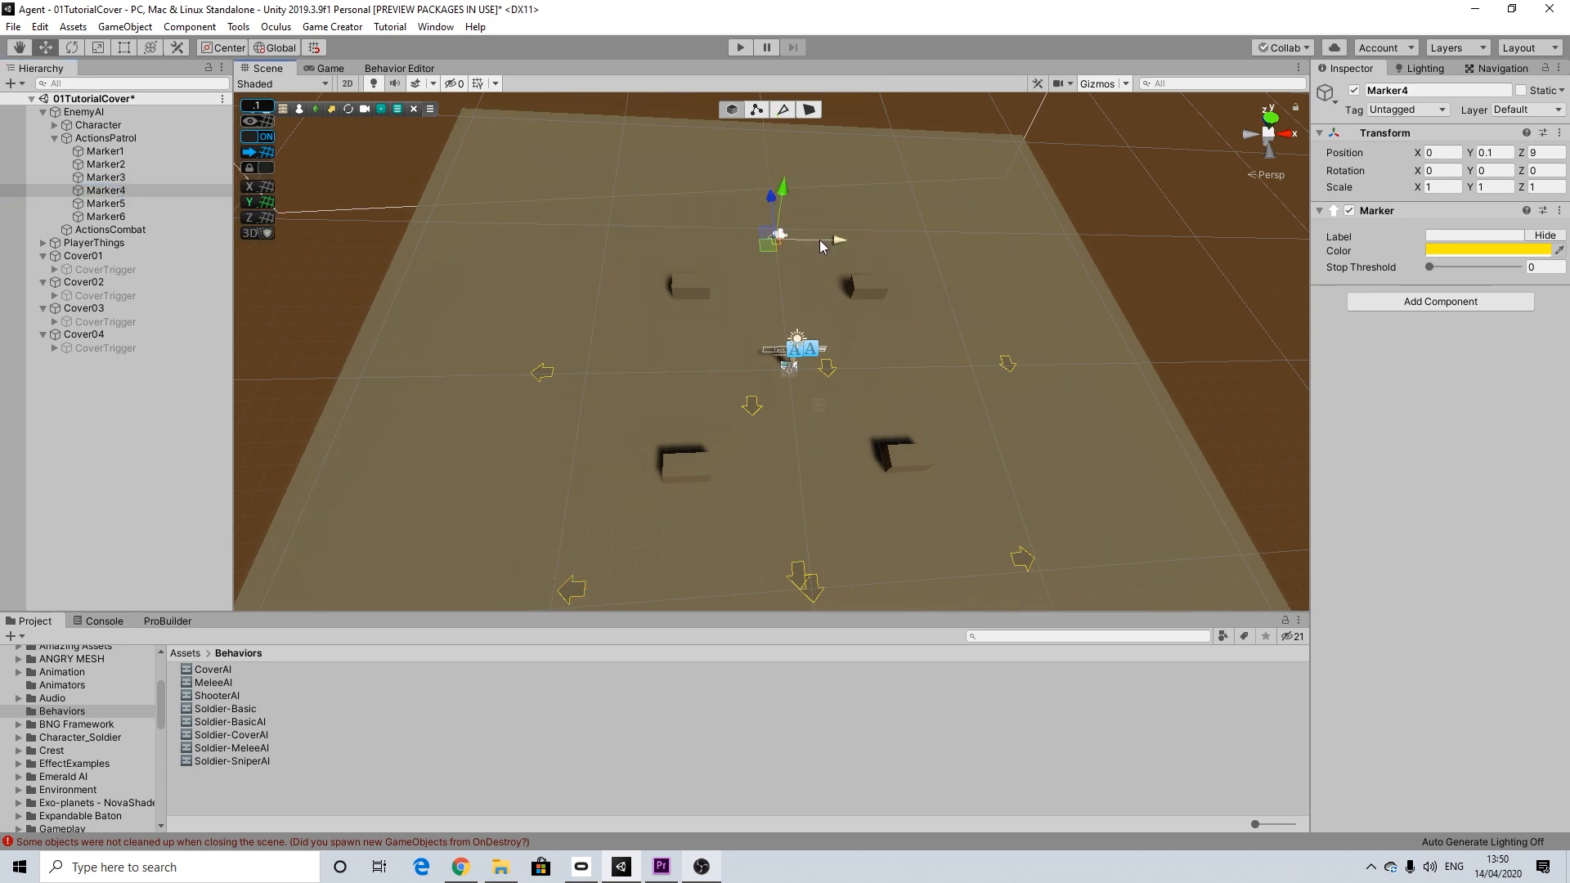
drag(826, 246, 818, 239)
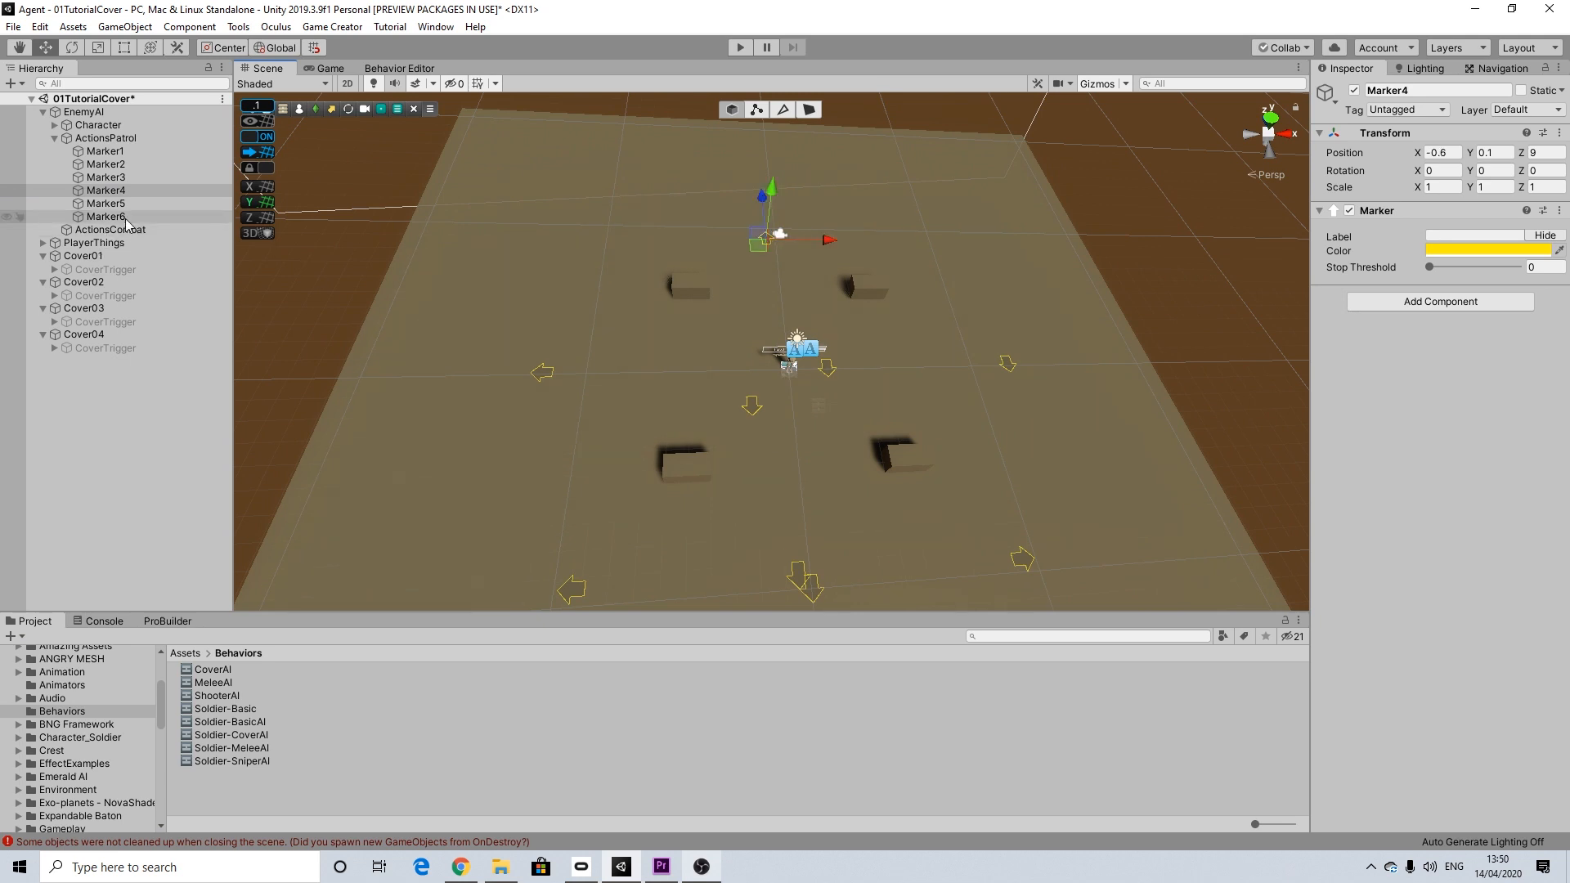
Step: Move patrol marker Marker5 inward beside the covers, to about X 9.2, Z 0.6
click(106, 203)
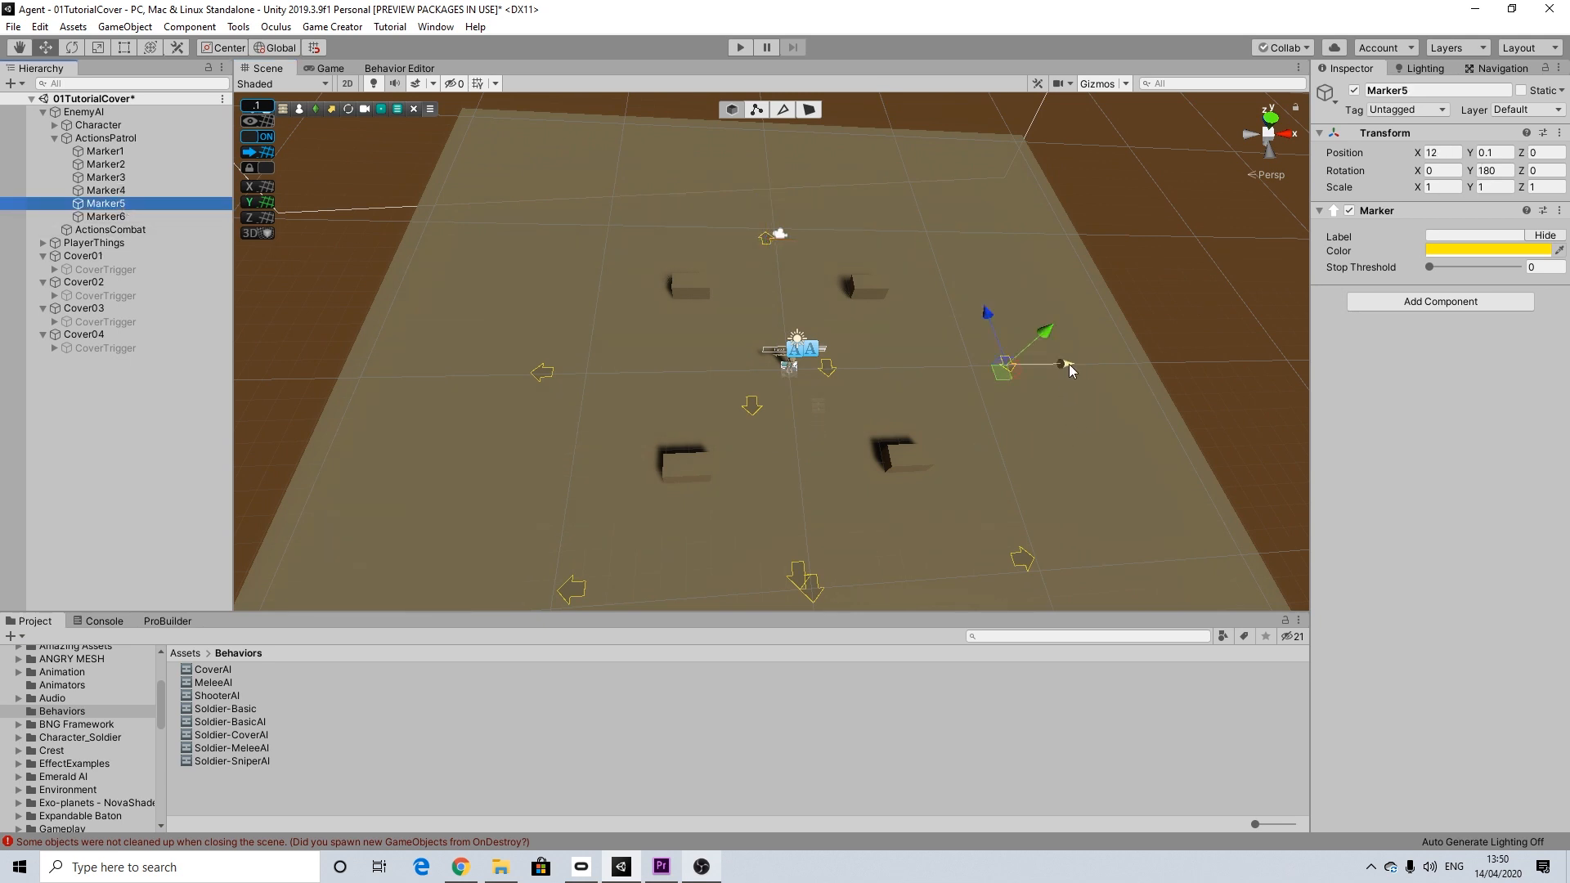
drag(1067, 365, 1021, 366)
drag(936, 316, 937, 301)
drag(1012, 354, 1014, 356)
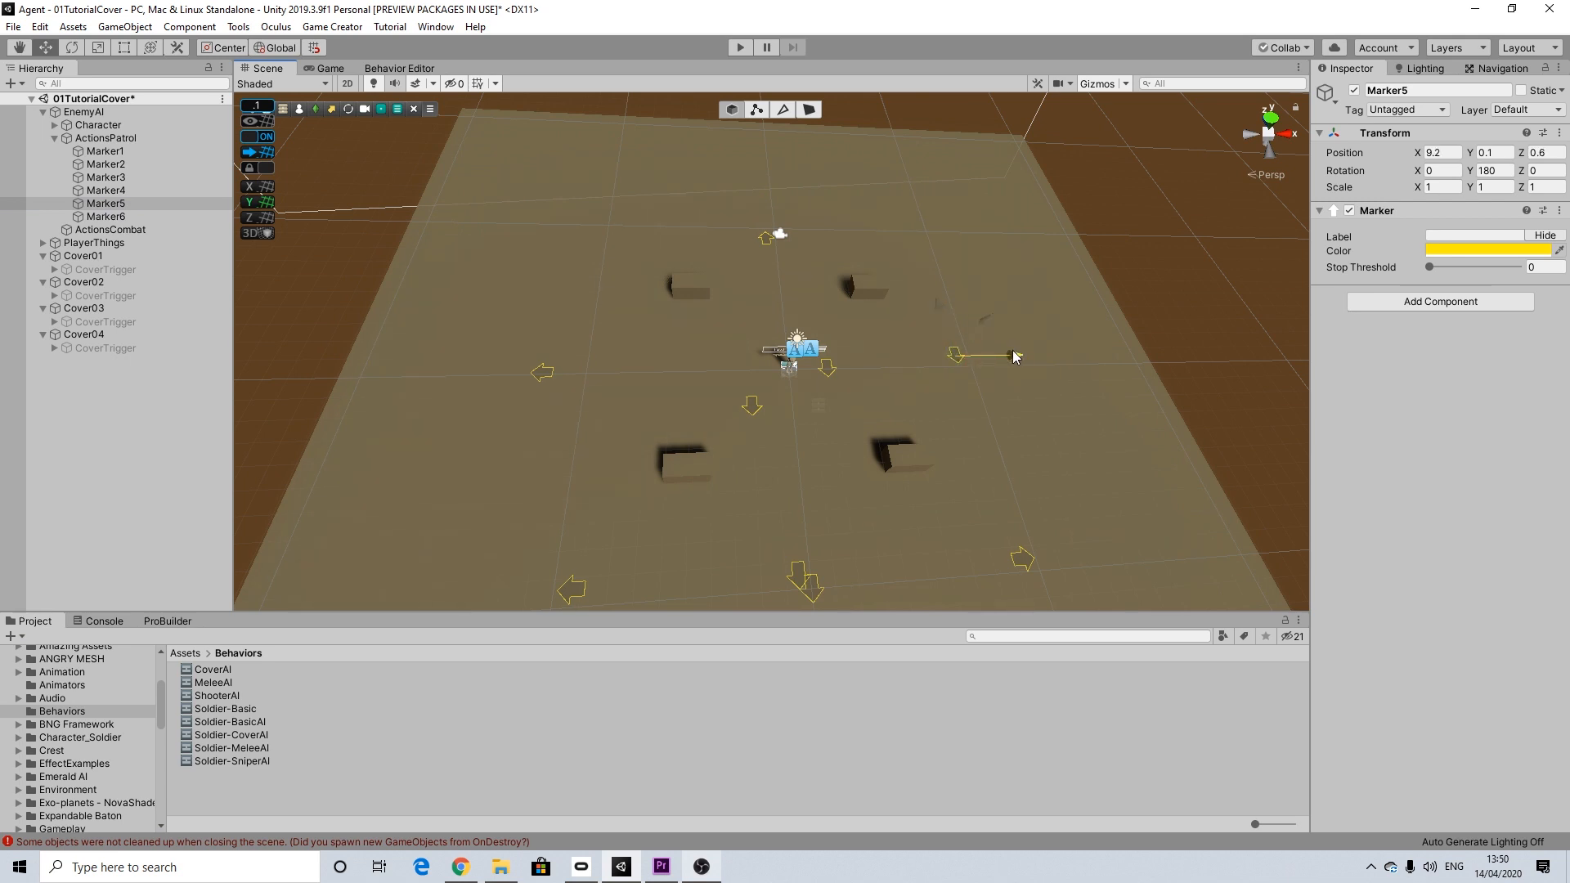
Step: Move patrol marker Marker6 to about X -9.4, Z 0.6, opposite Marker5
click(160, 217)
drag(619, 379, 675, 372)
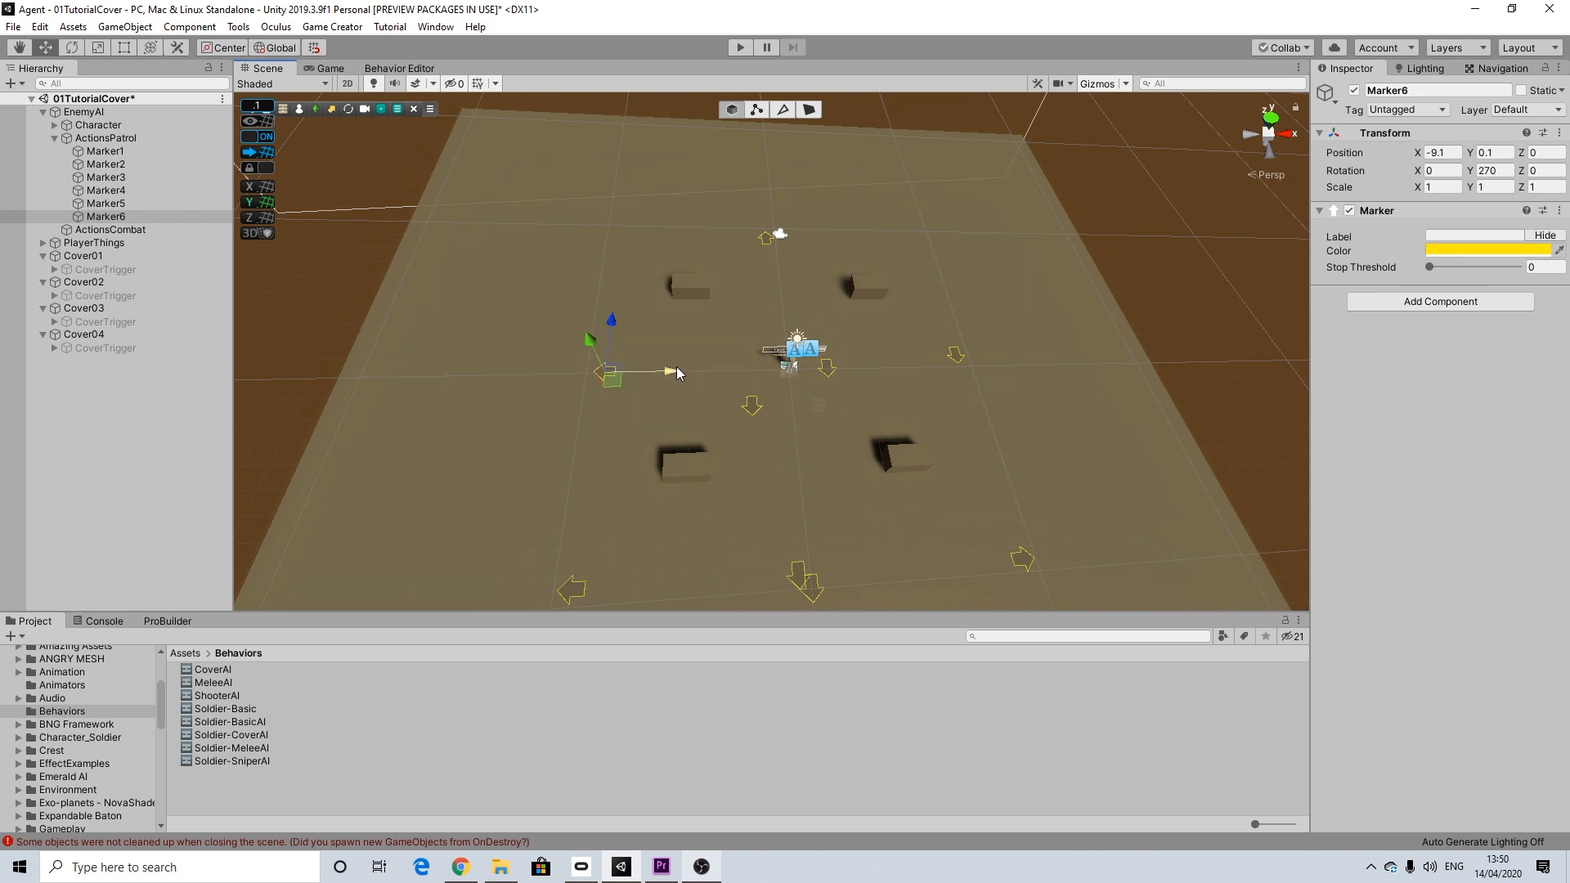
drag(613, 321, 613, 310)
mouse_move(794, 401)
alt+mouse_down()
mouse_move(795, 312)
mouse_move(793, 371)
alt+mouse_up()
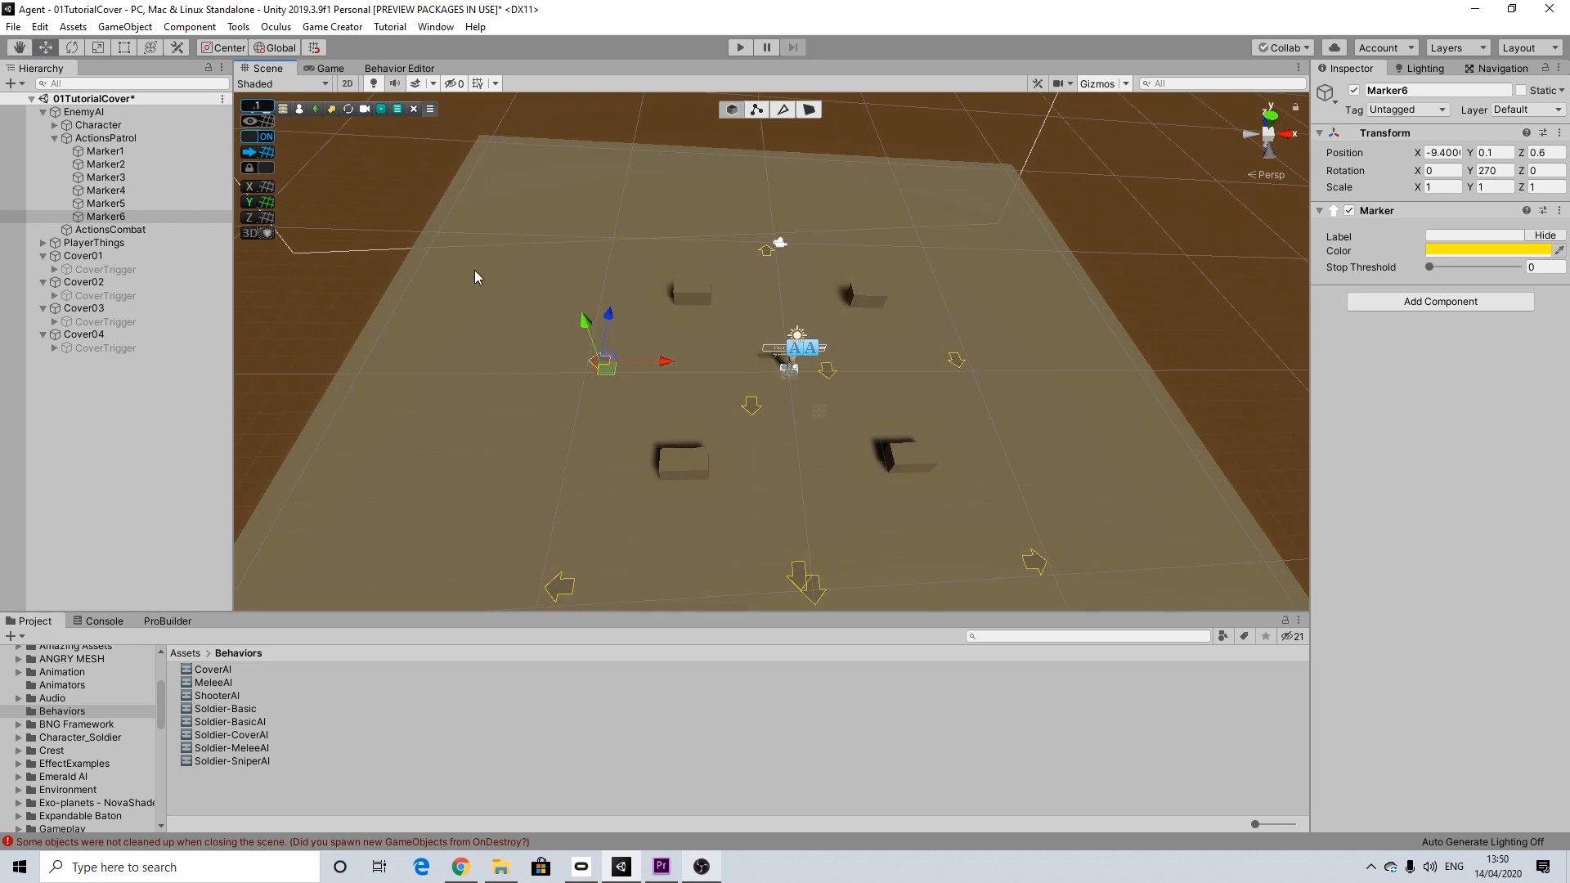
Step: Delete ShotMarker, ViewMarker01 and ViewMarker02 from the enemy's Character object and collapse it
click(56, 139)
click(56, 139)
click(54, 125)
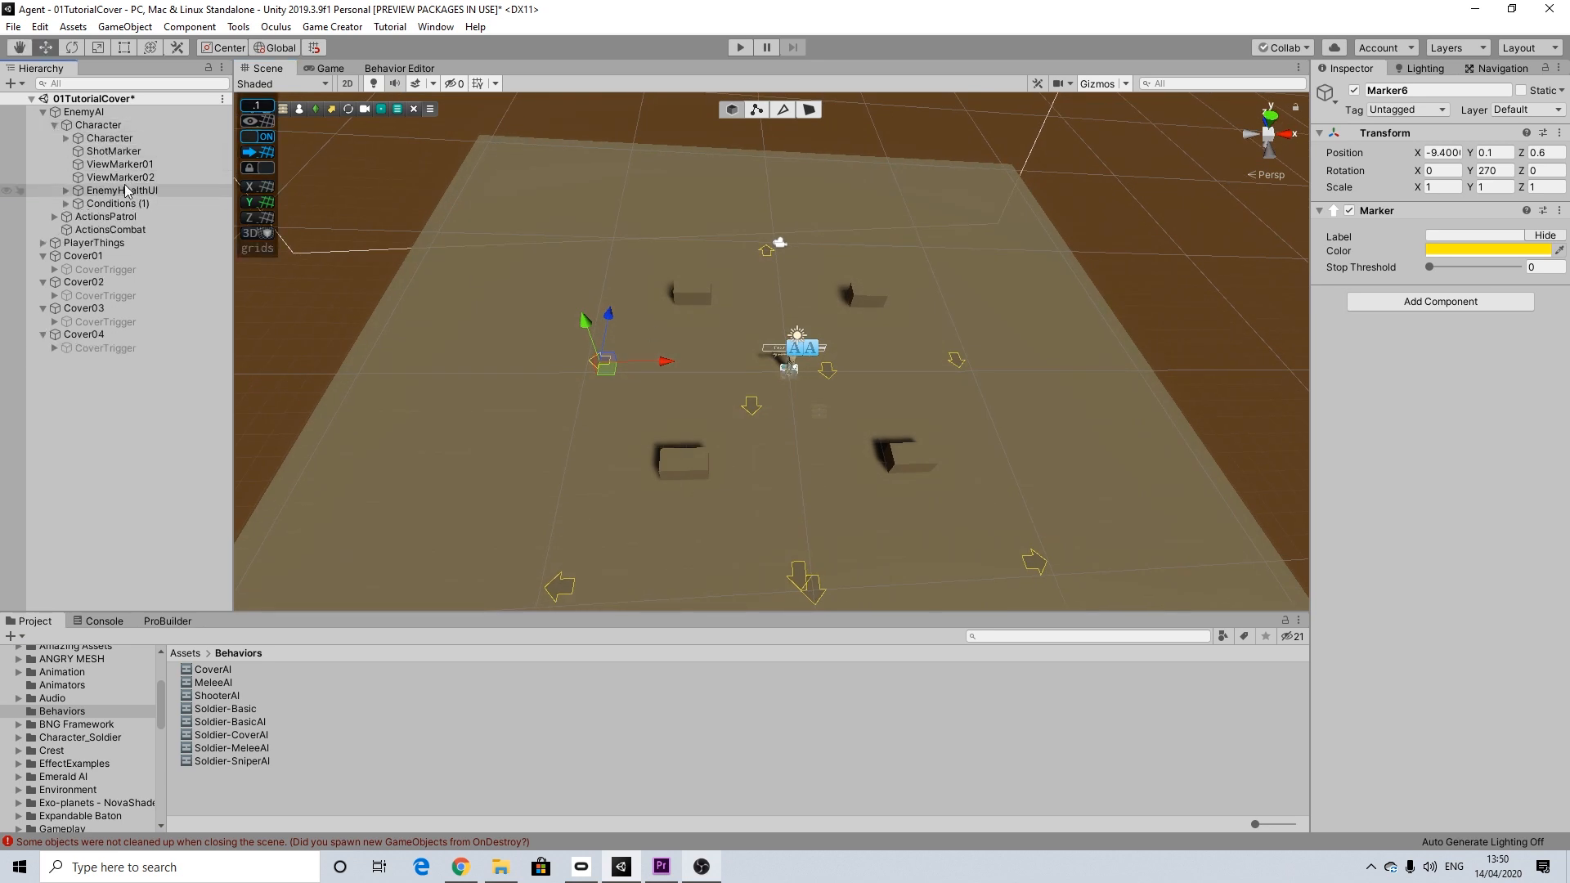
click(115, 154)
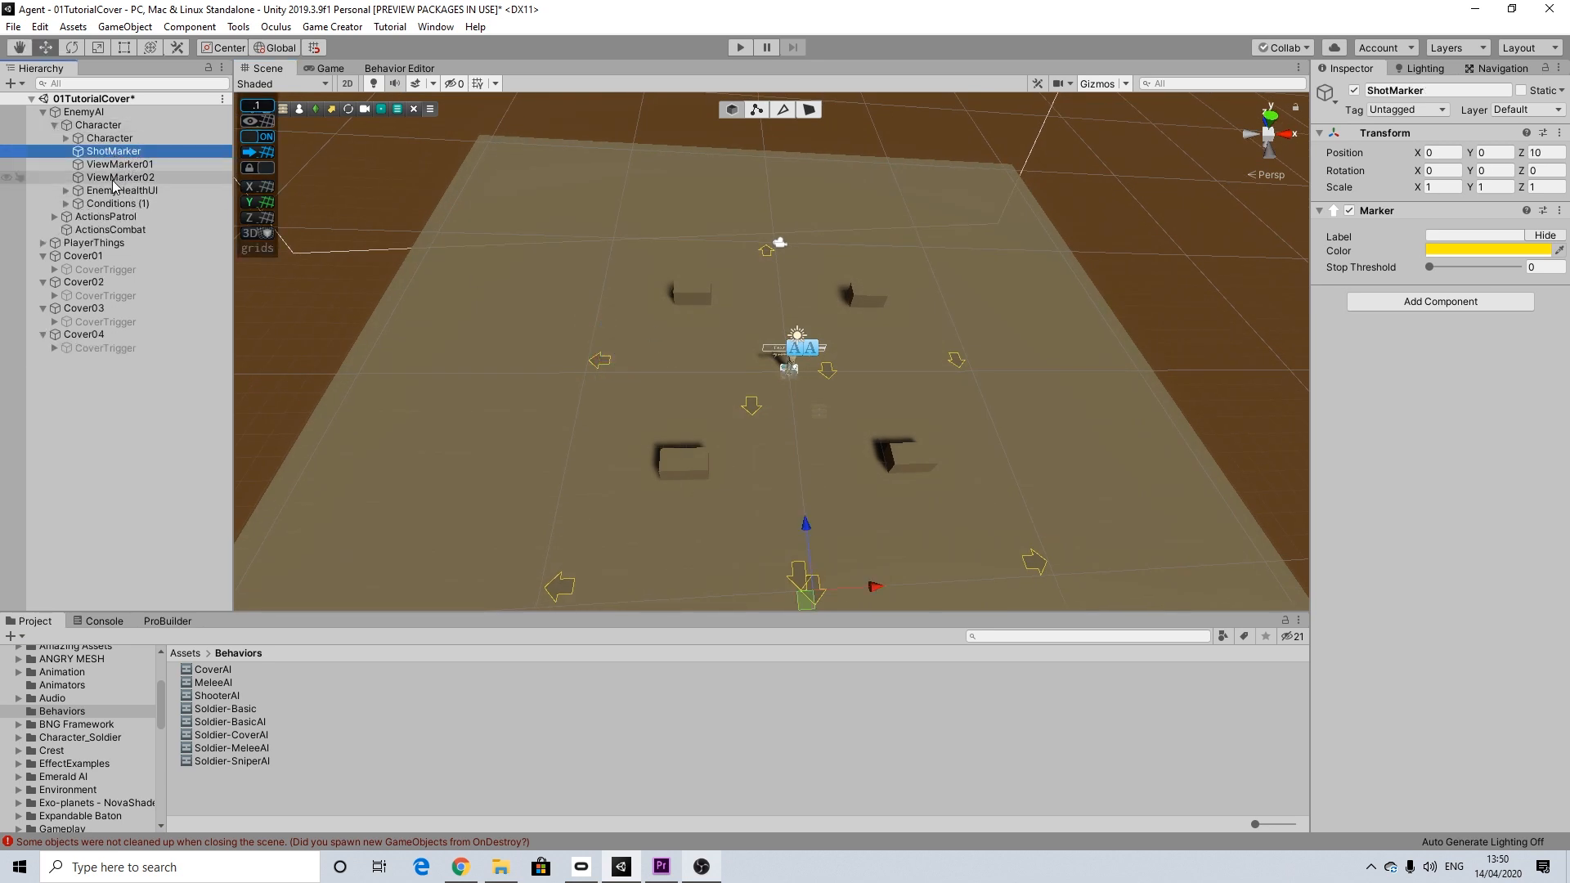
shift+click(115, 177)
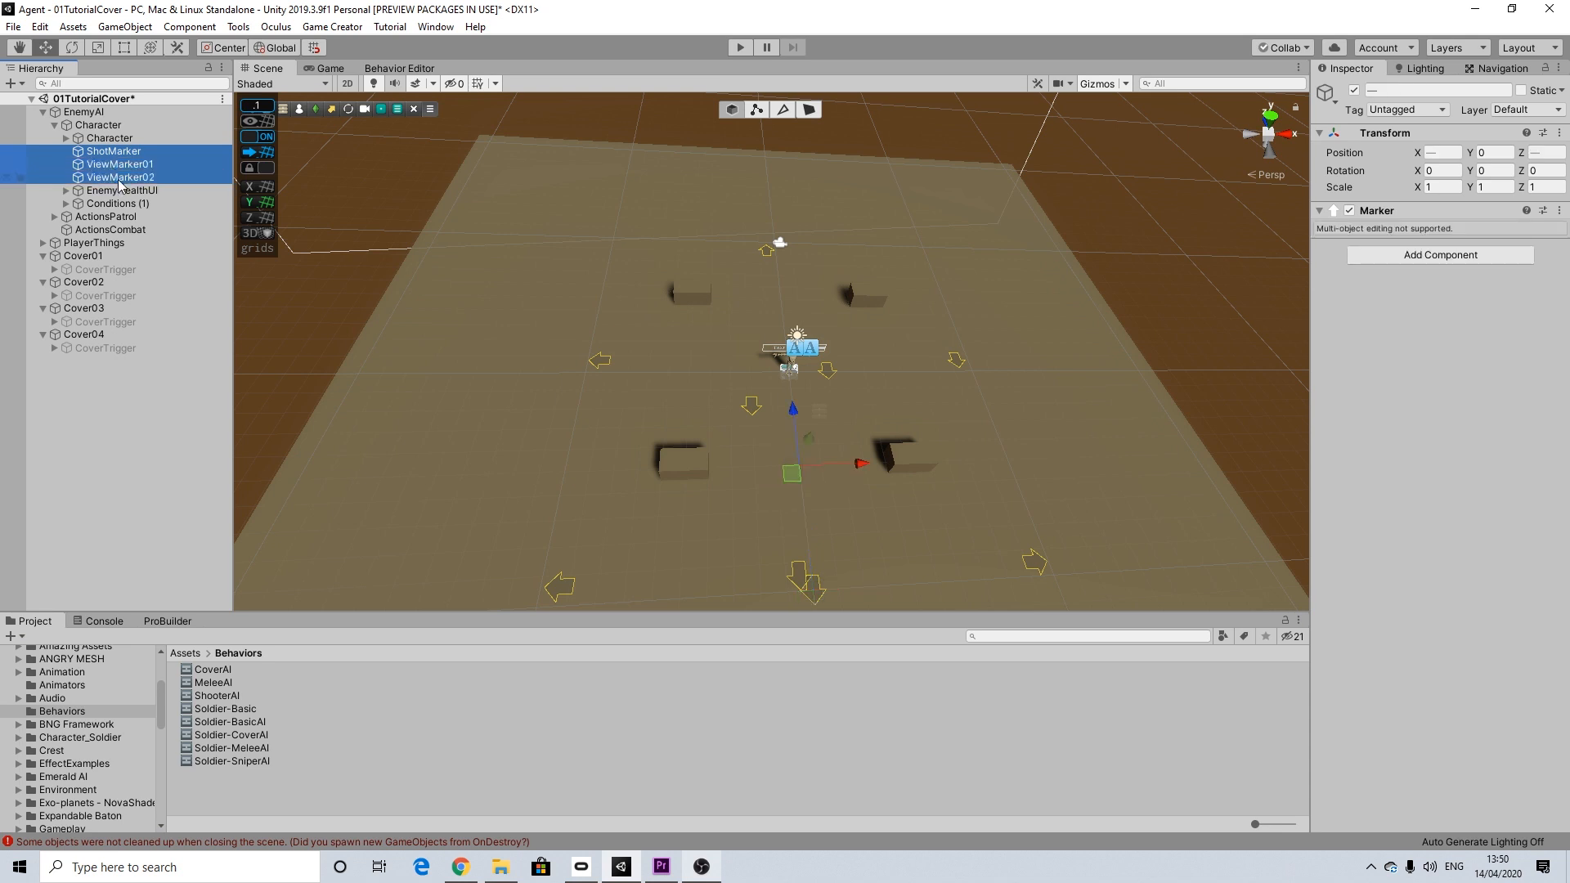
key(Delete)
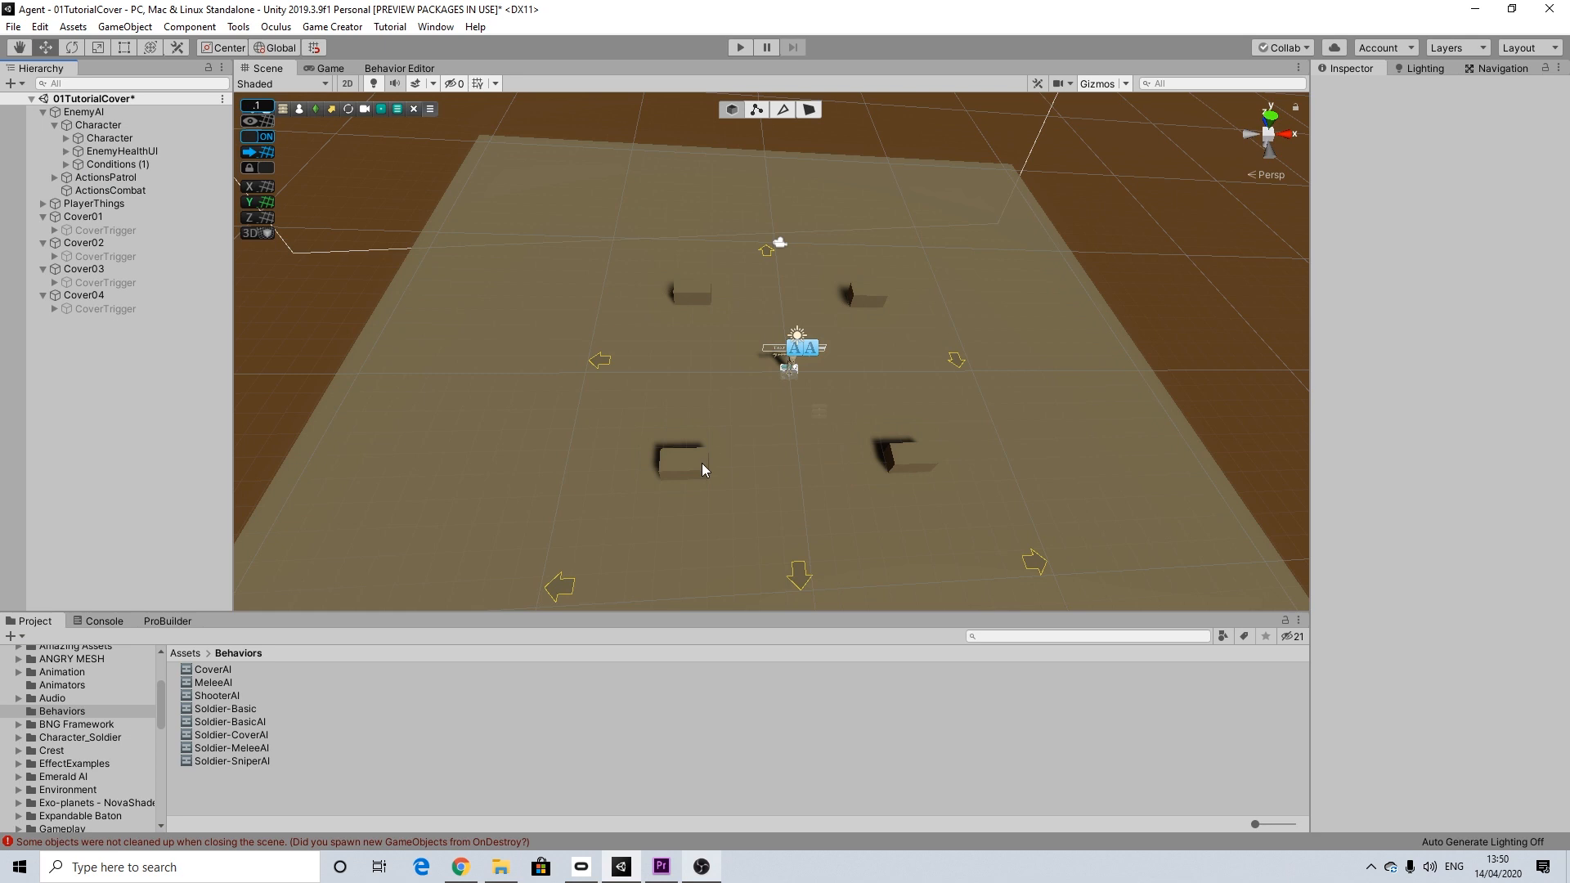
alt+drag(971, 485, 855, 438)
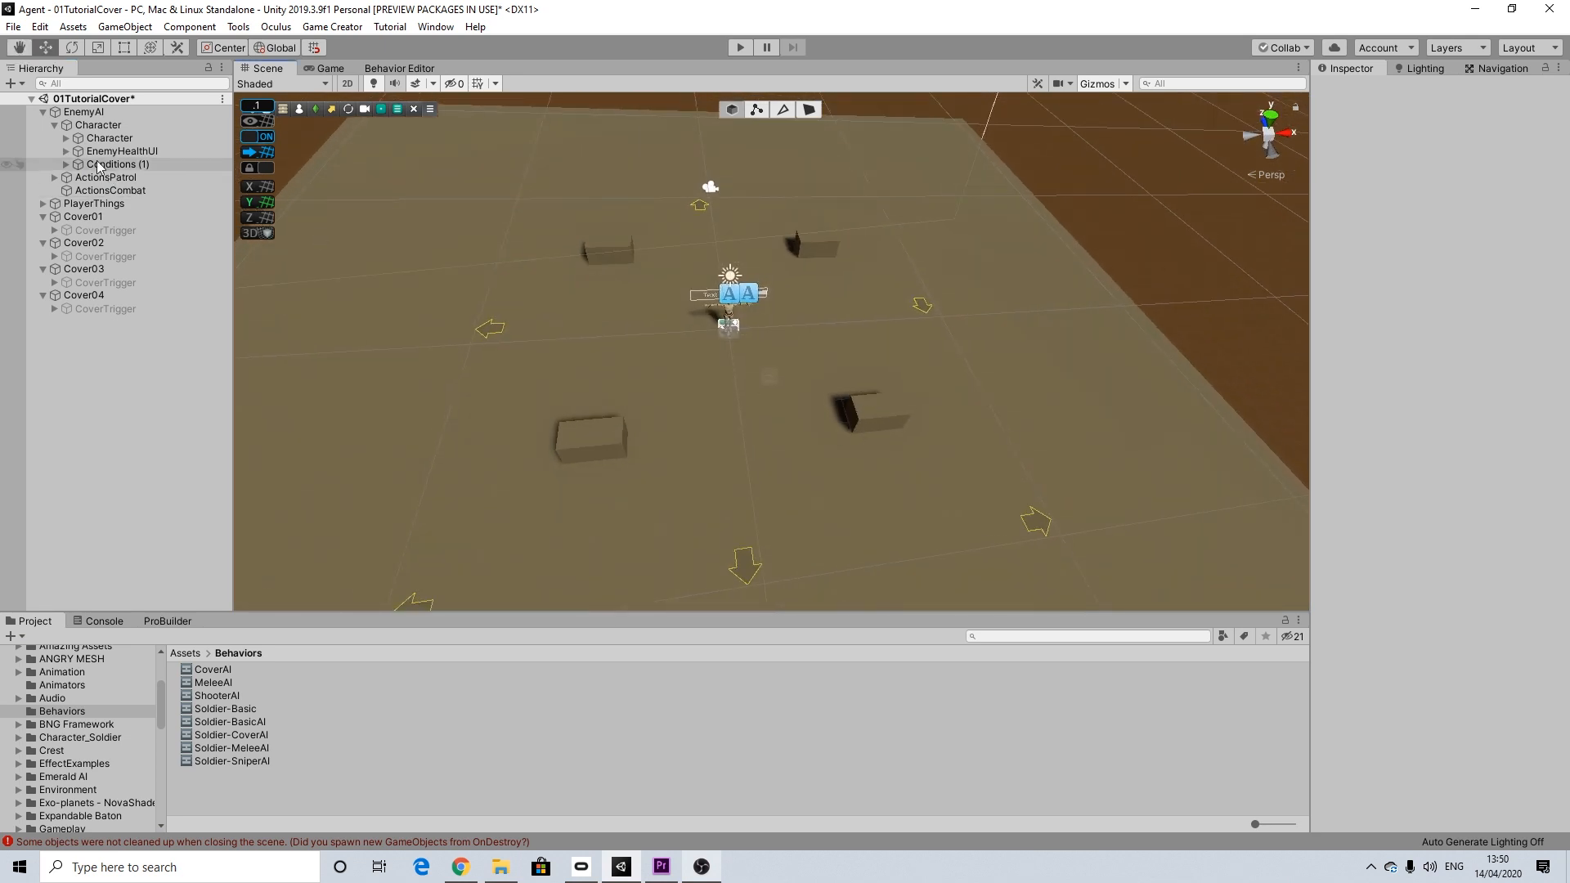
click(54, 124)
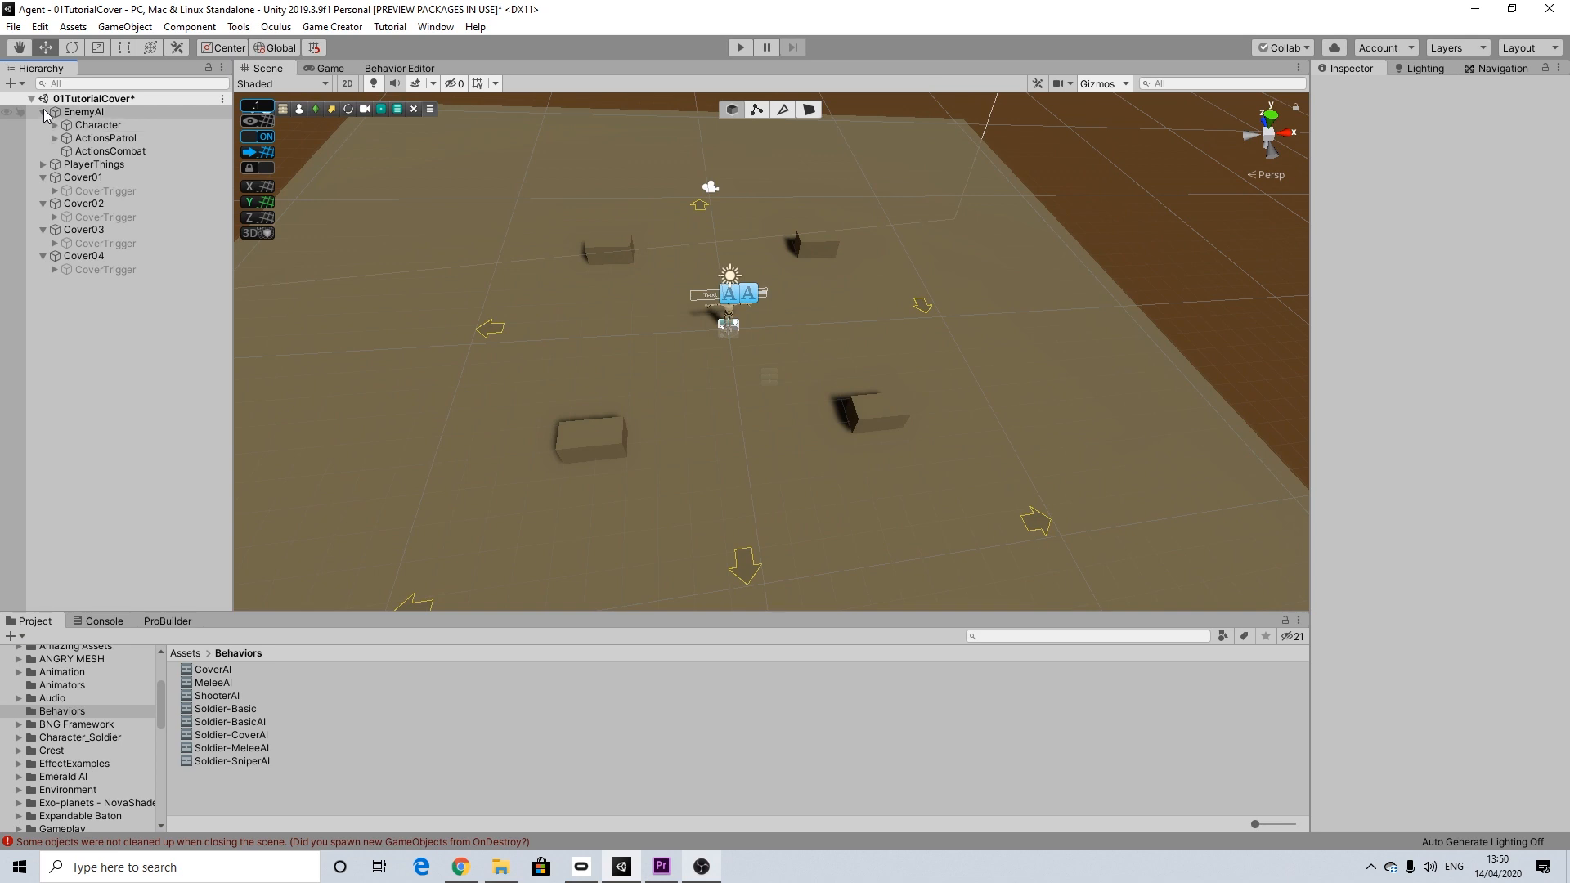
Step: Check the ActionsCombat actions and the Character's behavior parameters, and save the scene
alt+drag(734, 369, 694, 395)
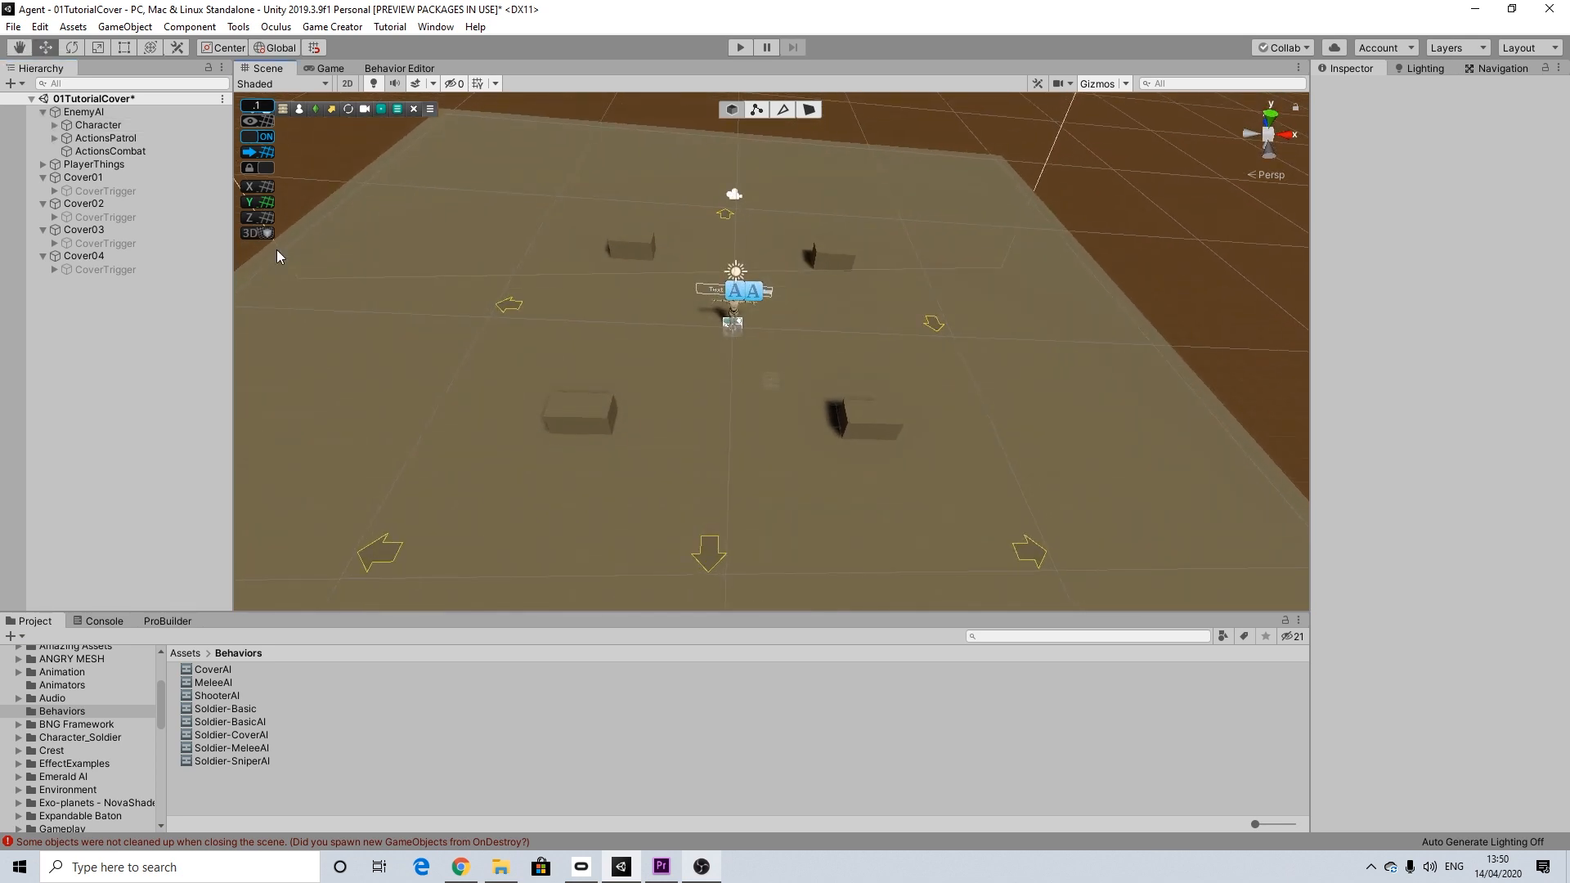
click(104, 138)
click(107, 151)
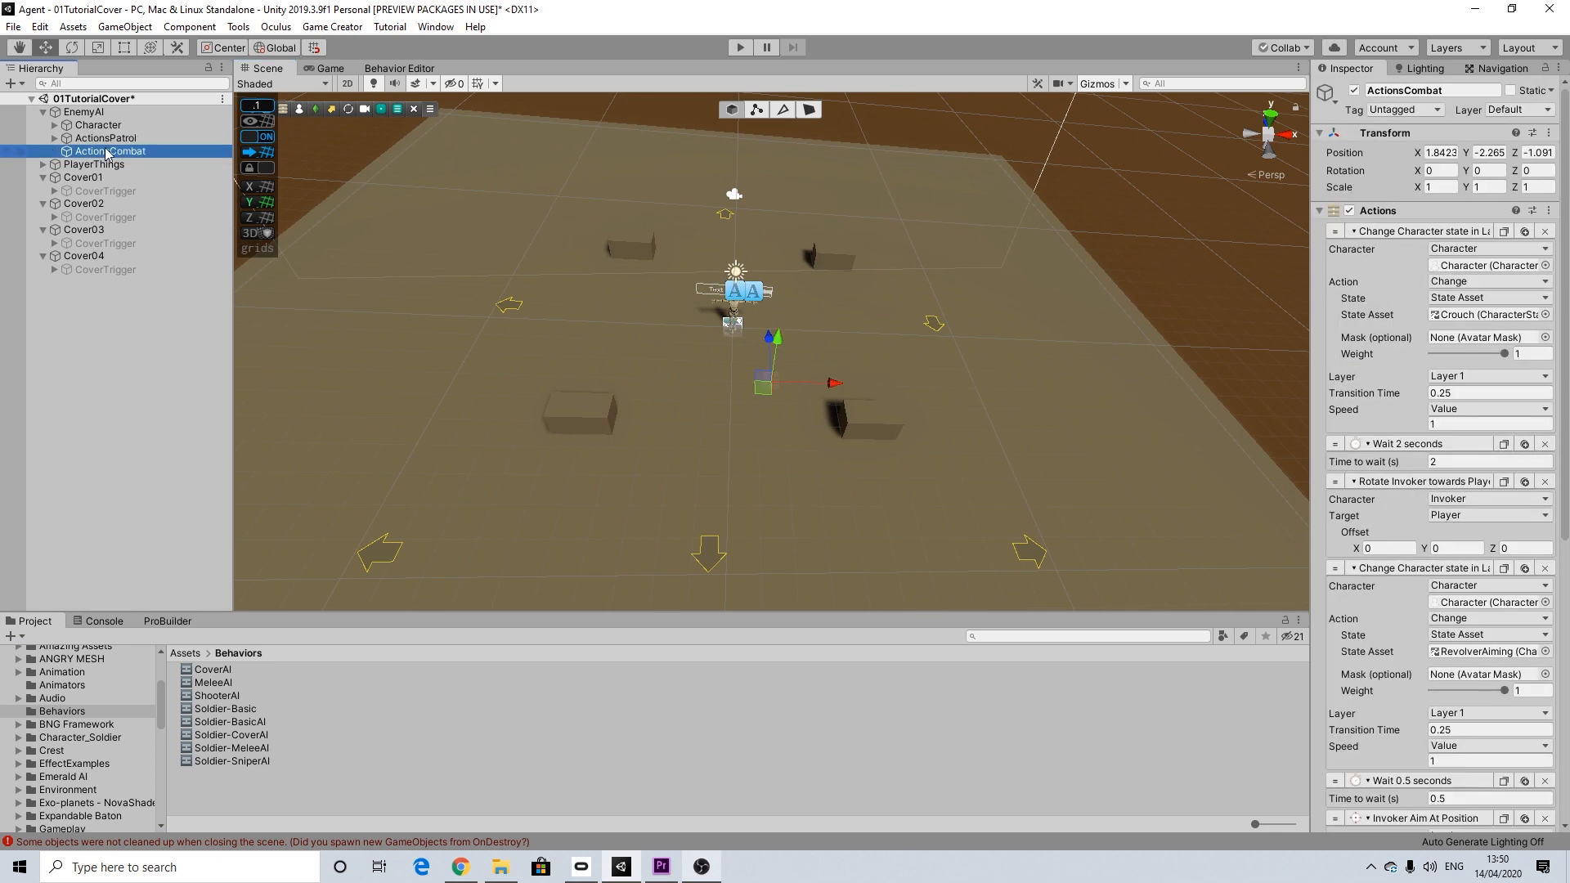
click(96, 125)
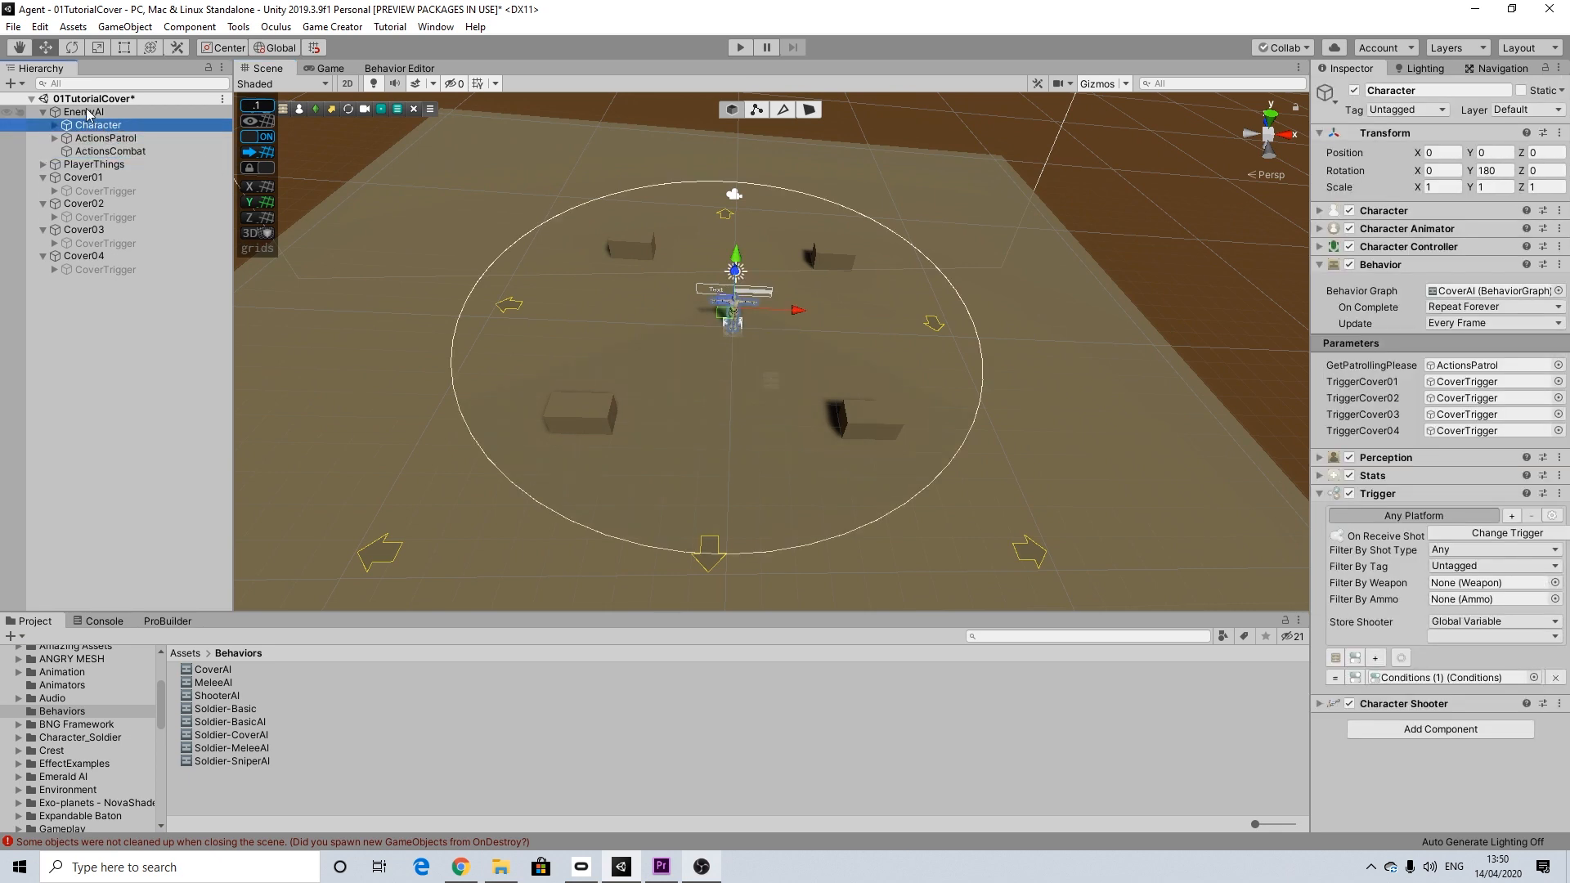
click(88, 112)
click(15, 27)
click(45, 87)
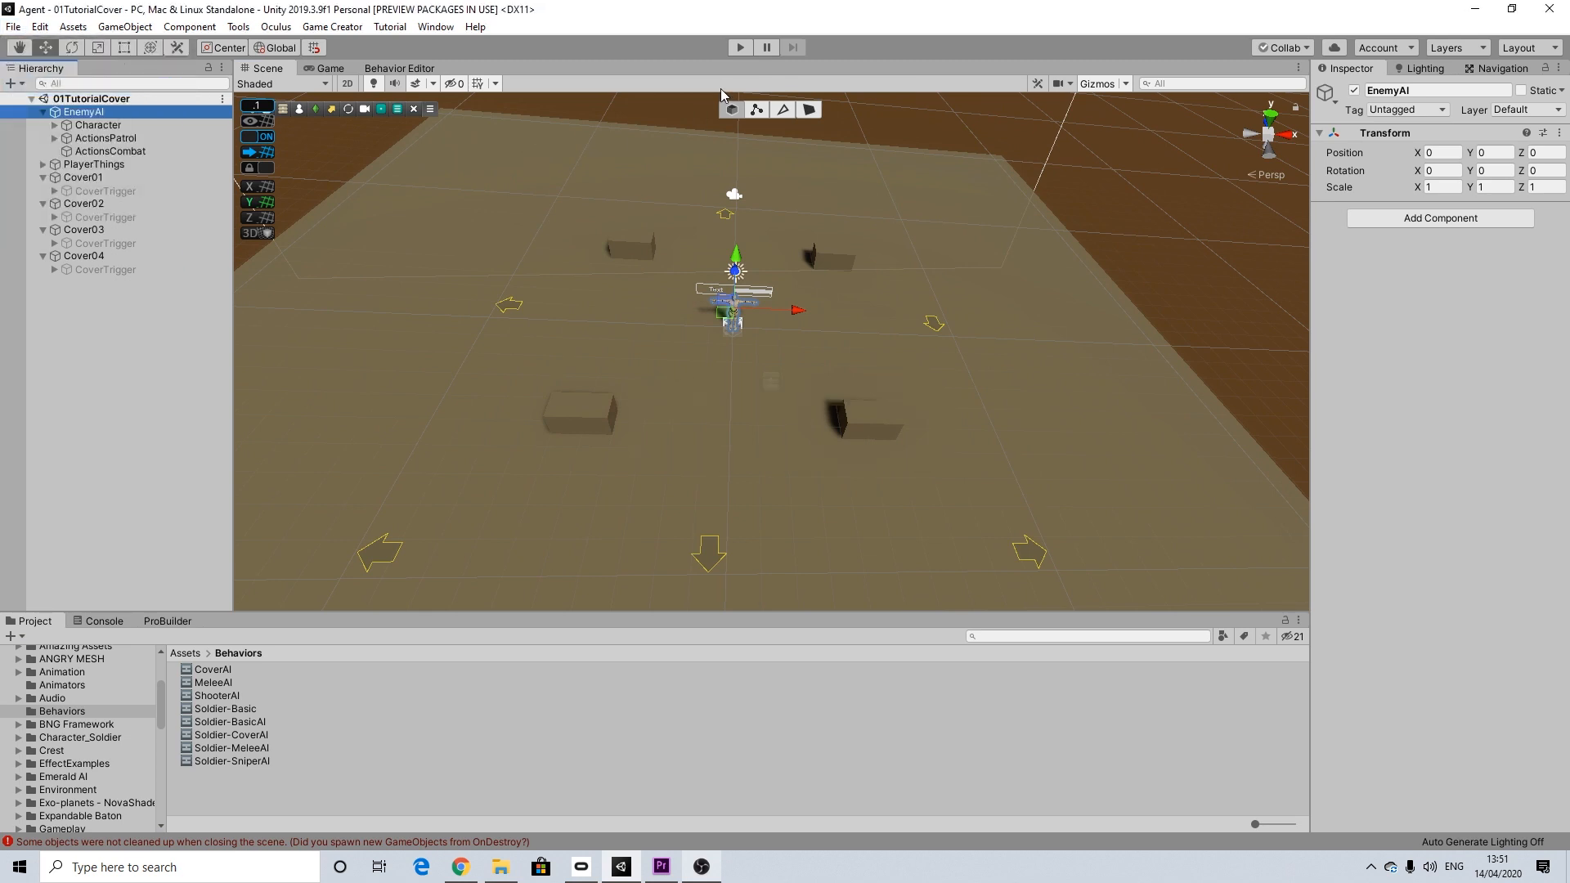
Step: Run the scene in play mode, have the player pick up the Bow & Arrow and load an arrow
click(740, 49)
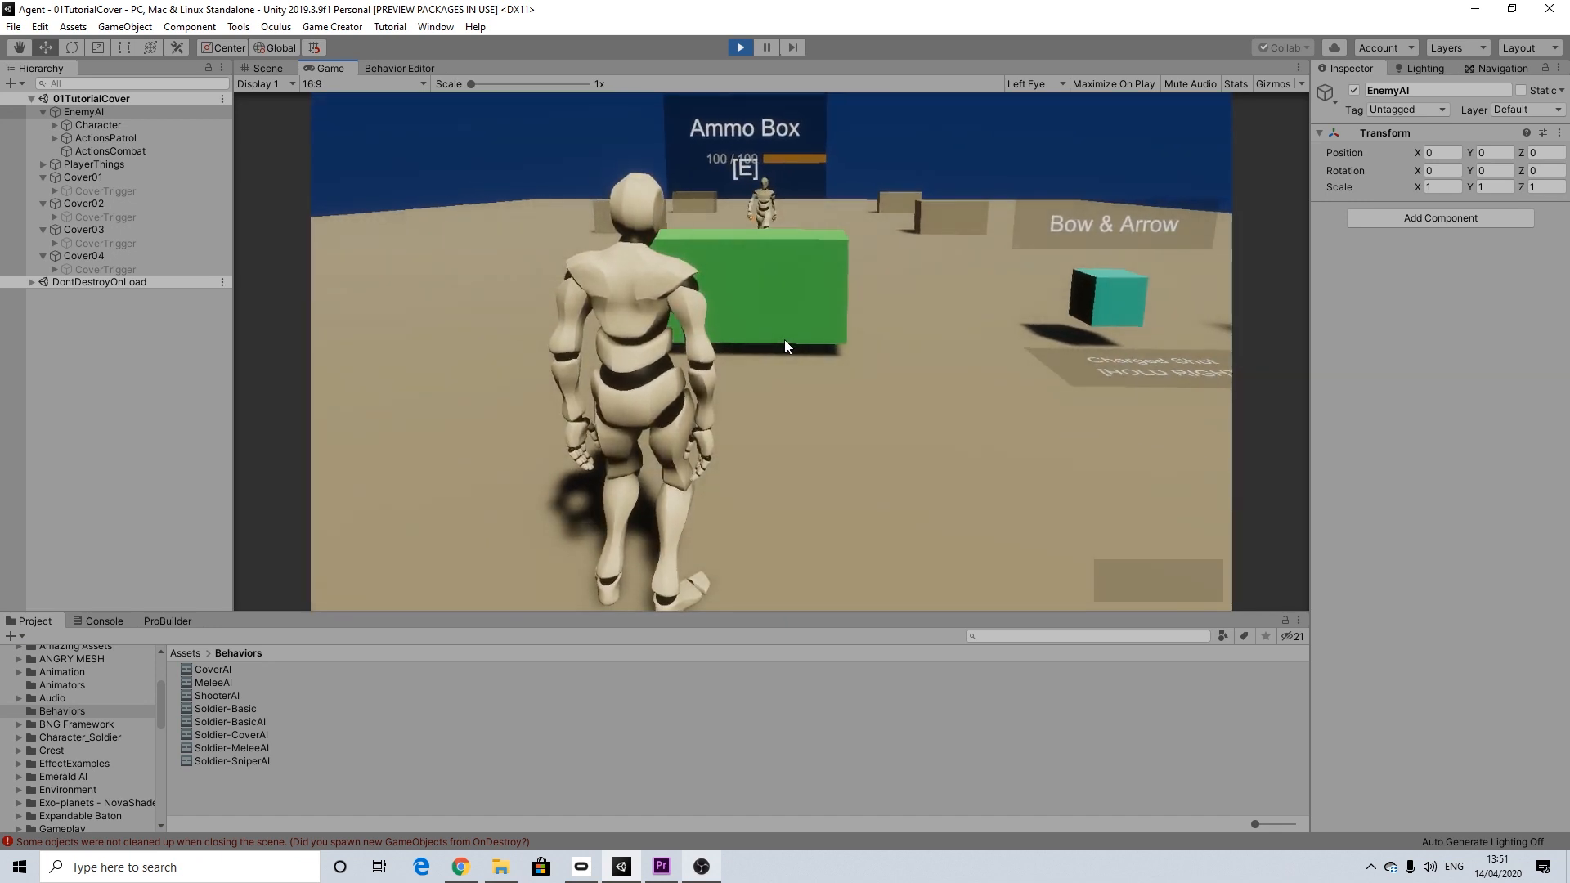
key(w)
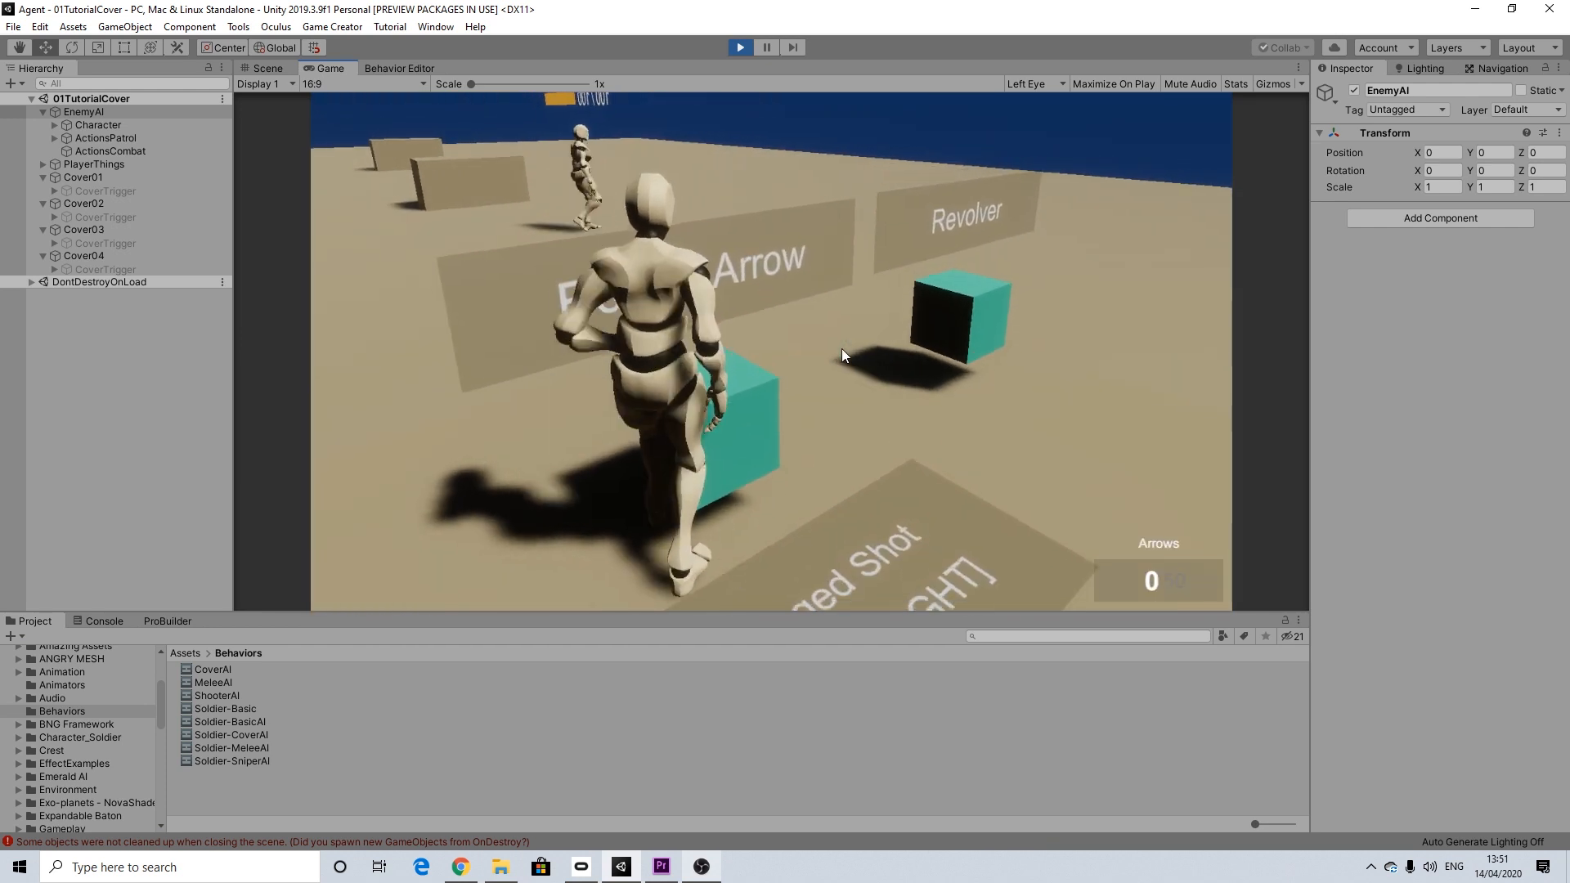
key(s)
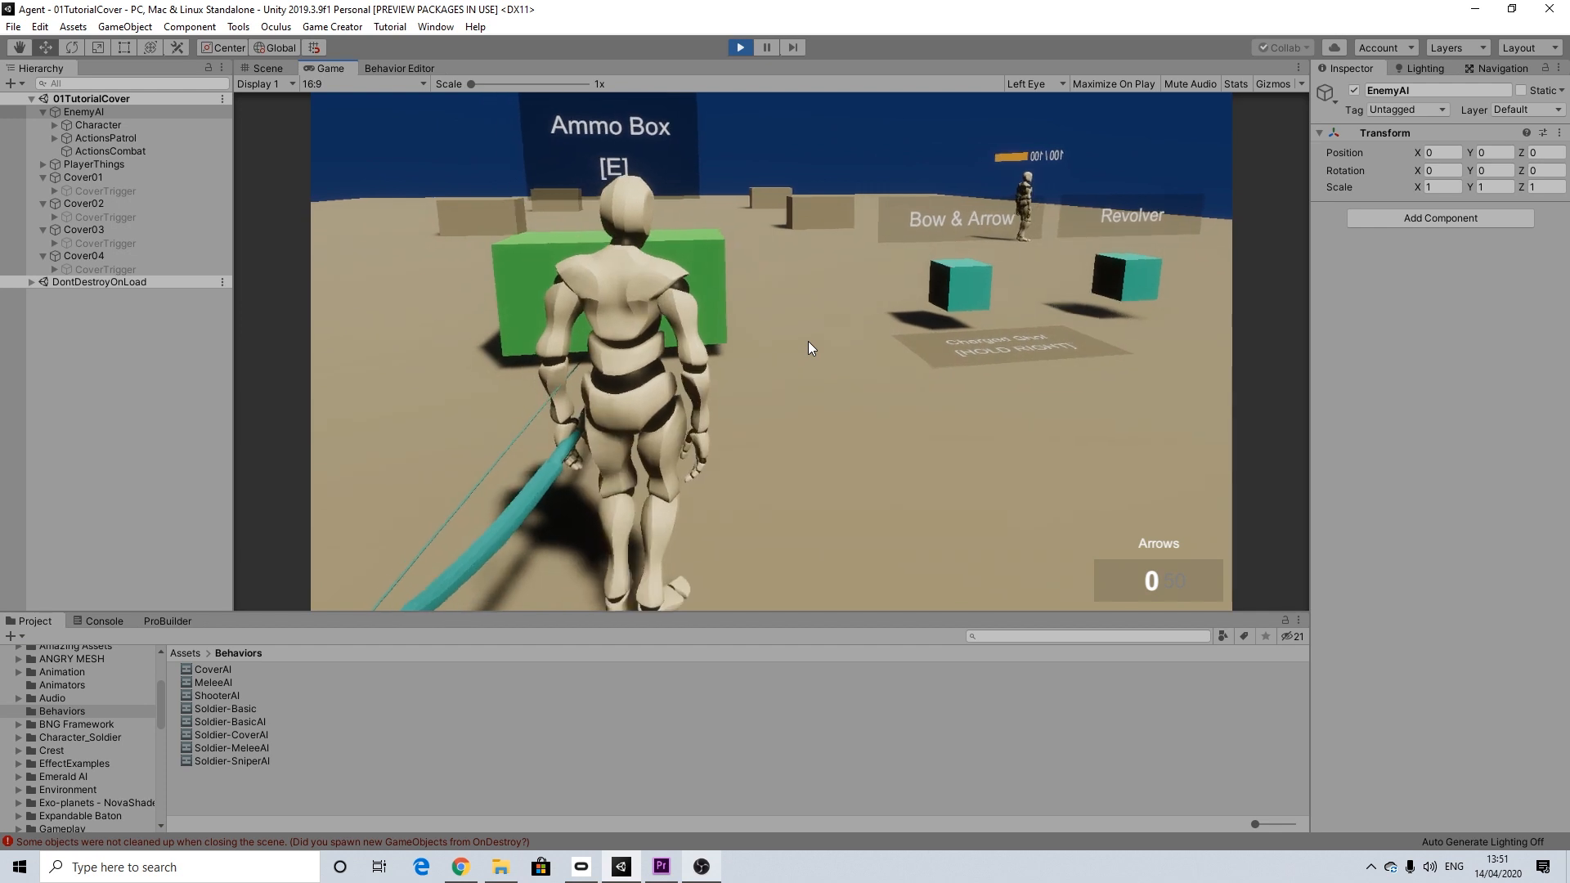
key(r)
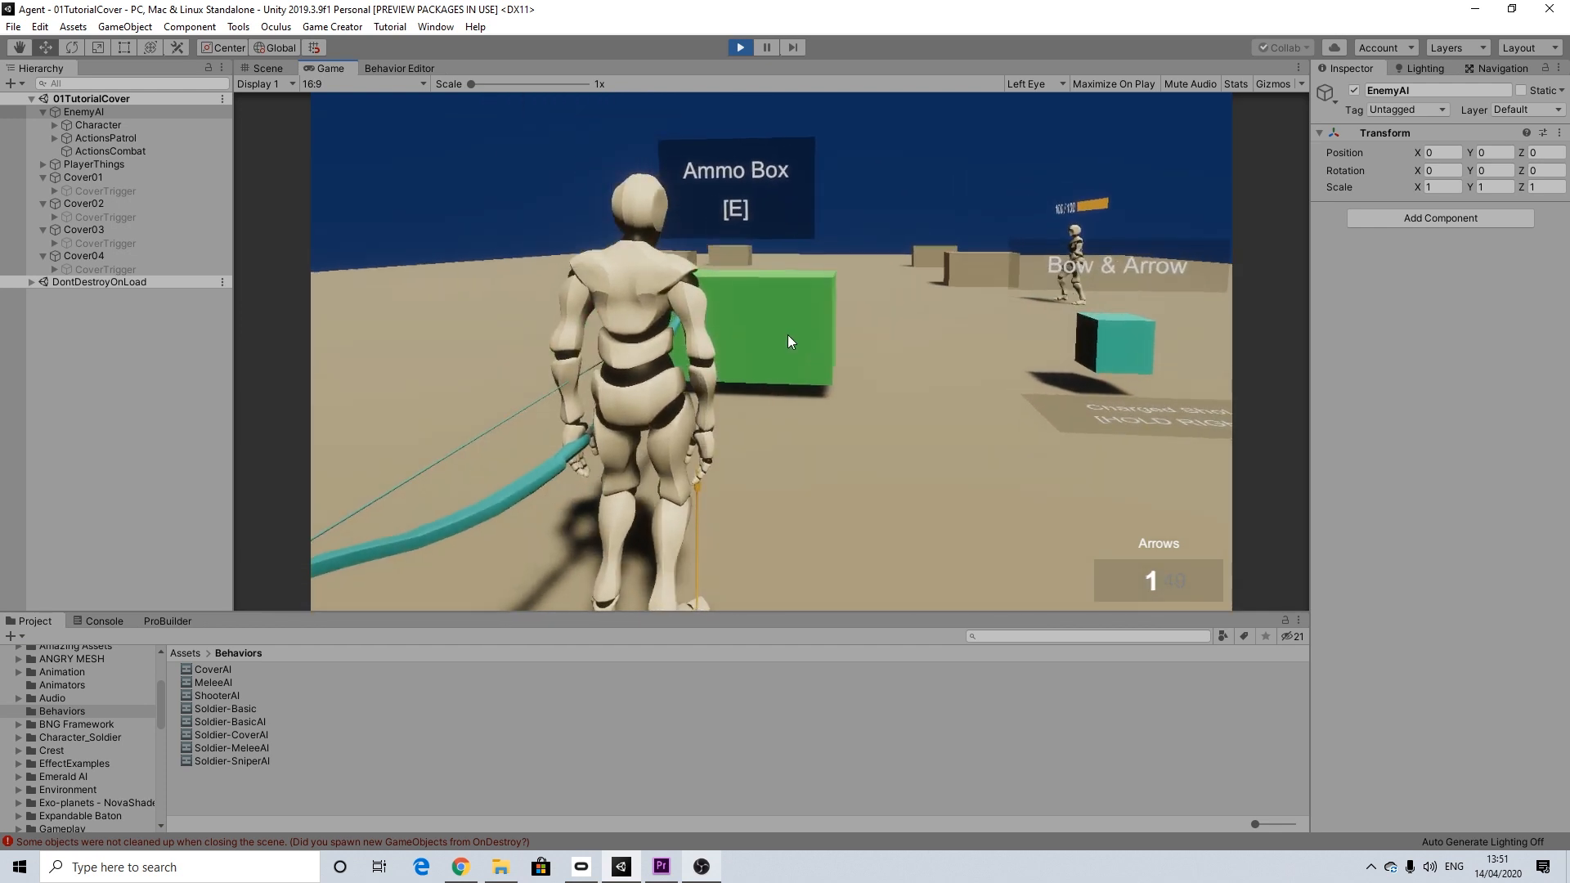
Step: Aim the bow and shoot an arrow at the patrolling enemy to test its cover reaction
right_click(783, 335)
key(a)
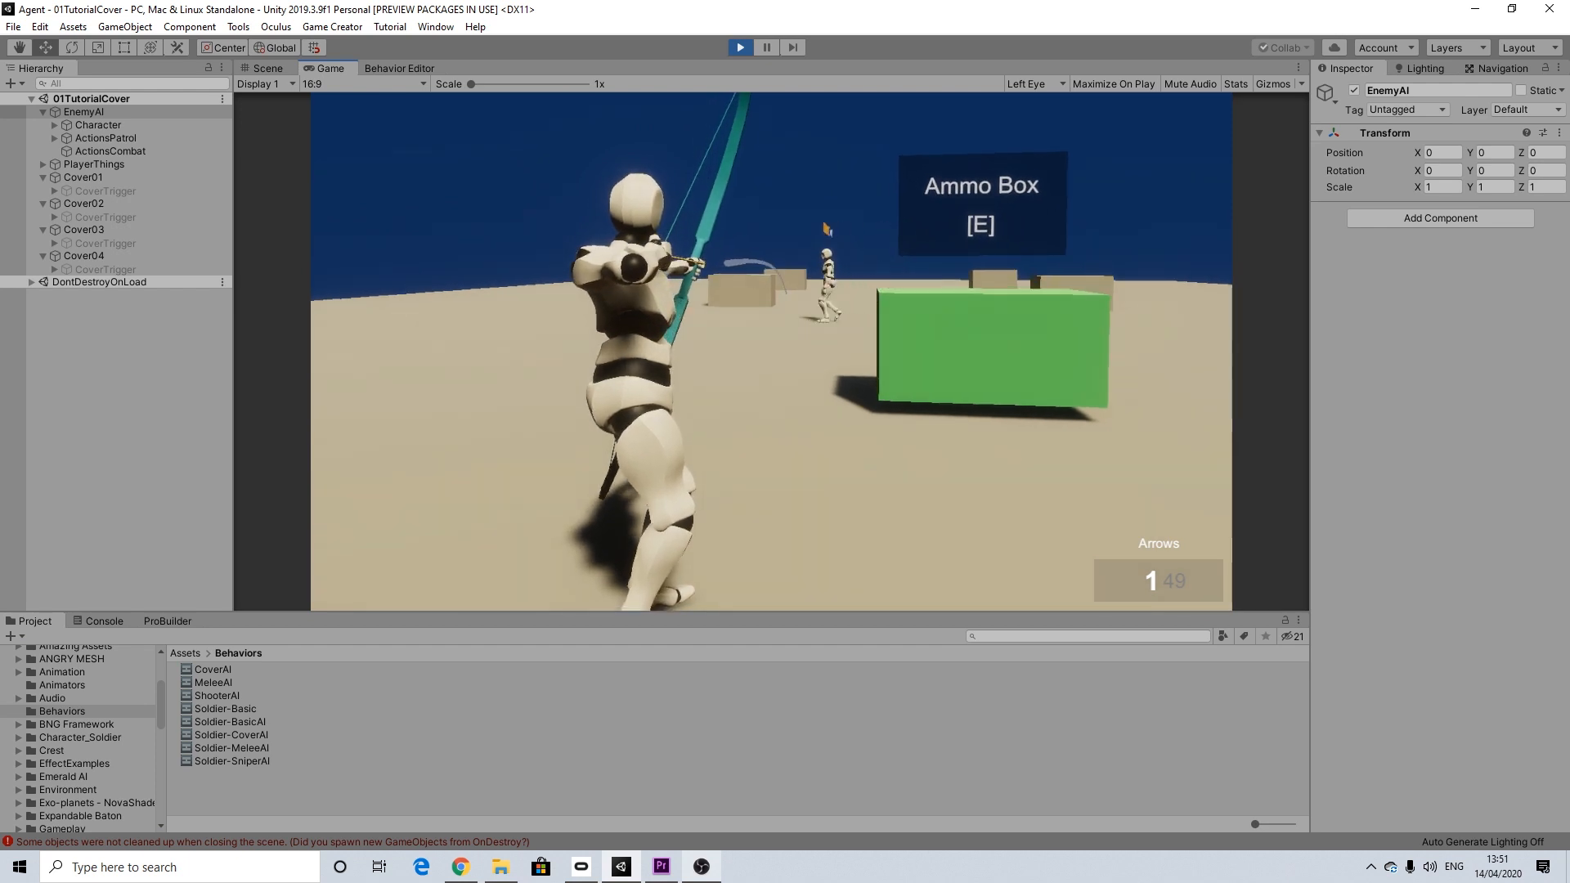
click(771, 352)
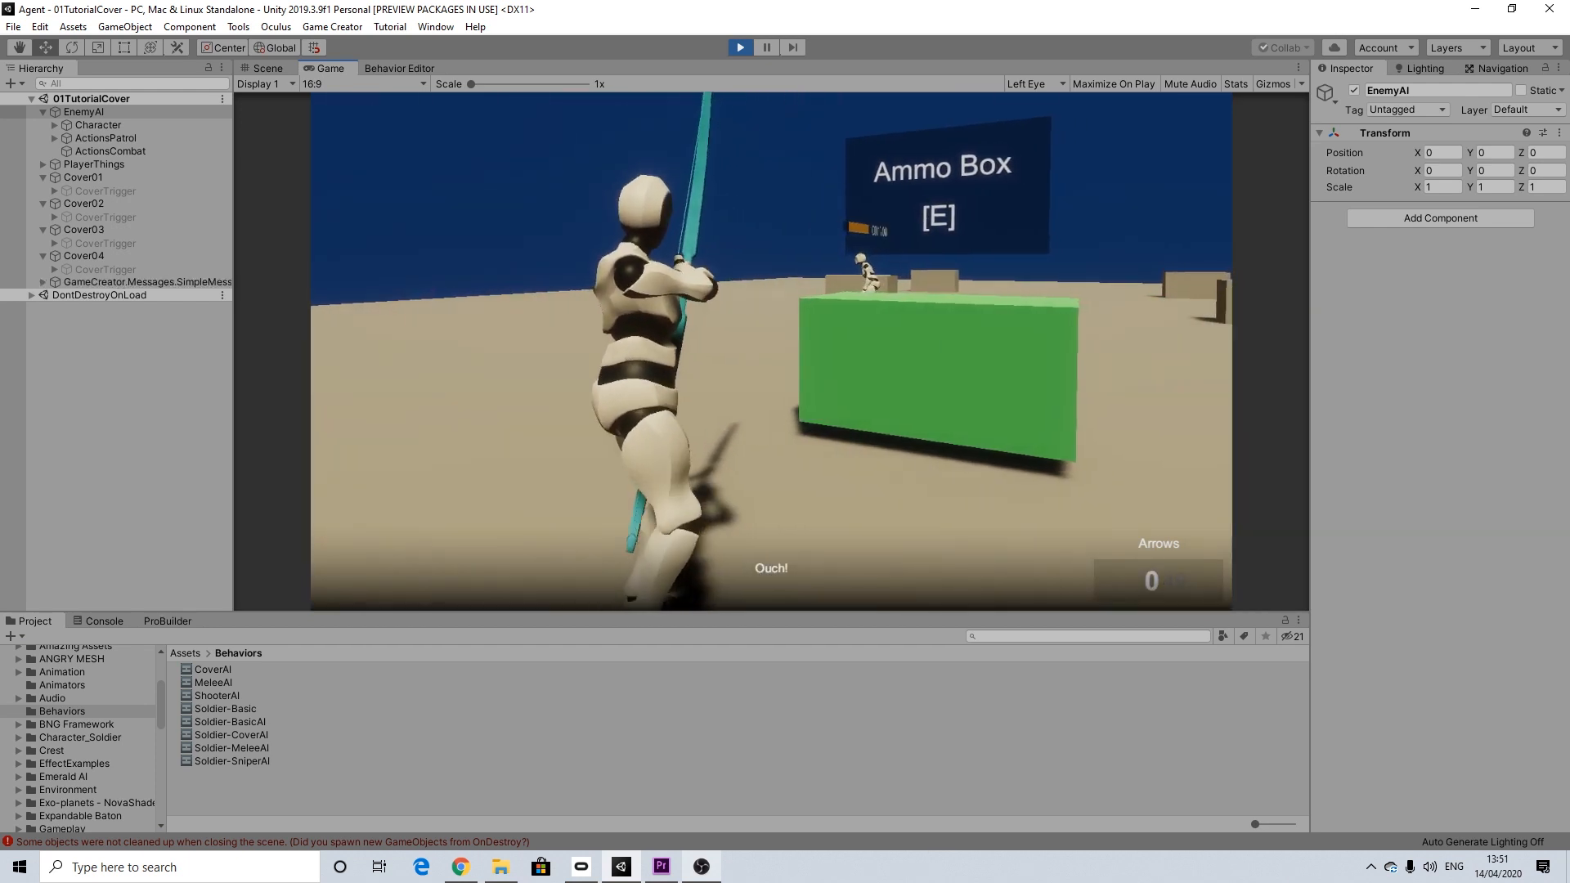
key(a)
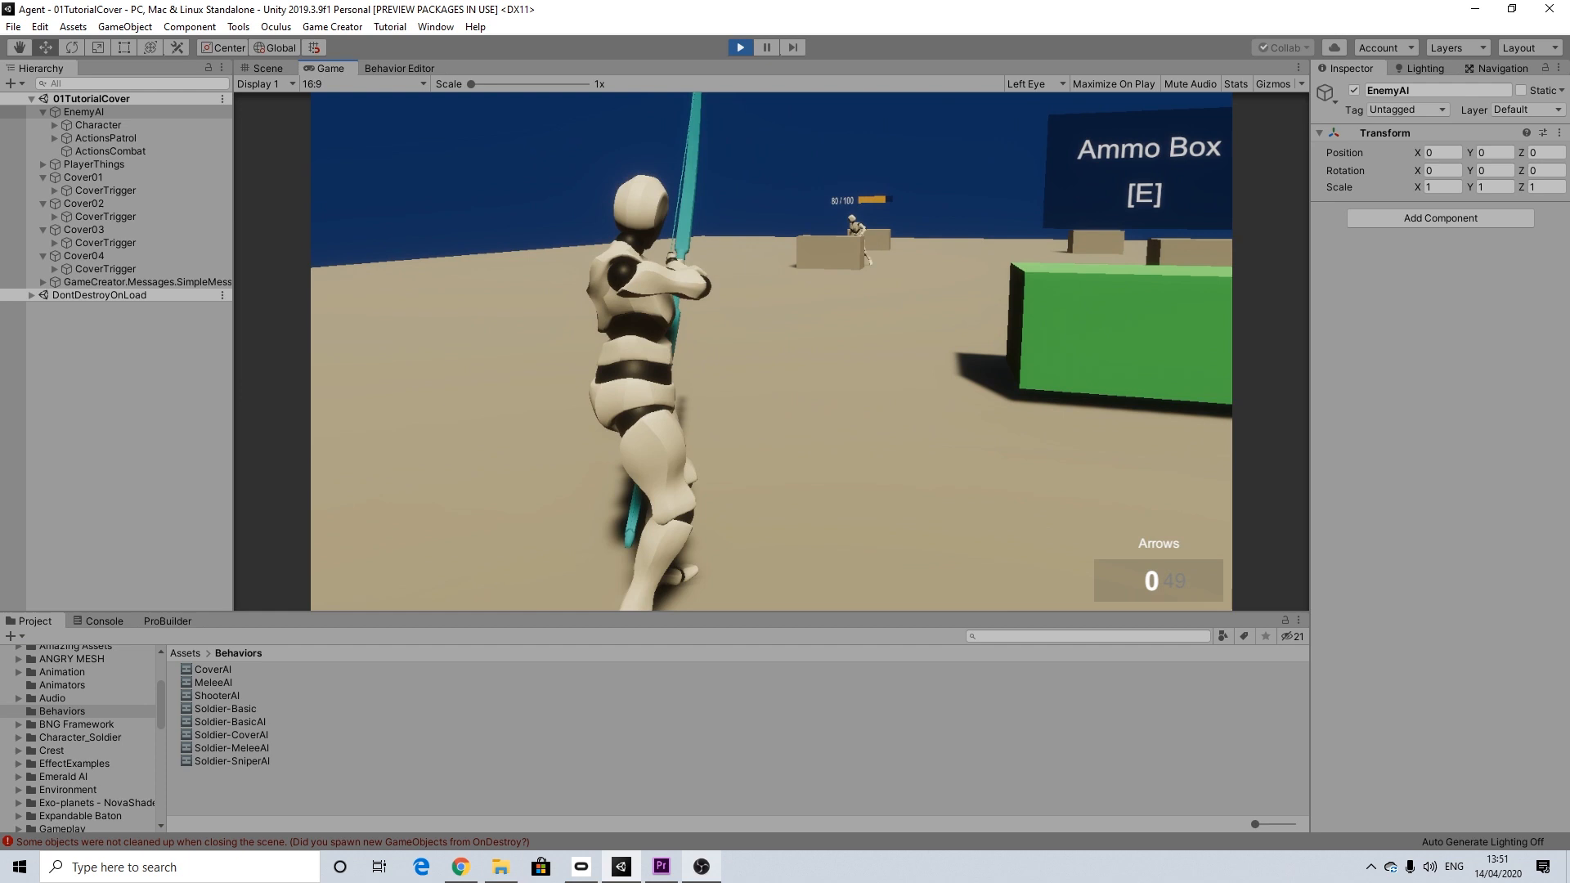
Step: Move the player towards the enemy's cover with the bow reloaded, watch the enemy's behavior, and stop play mode
key(w)
key(a)
key(r)
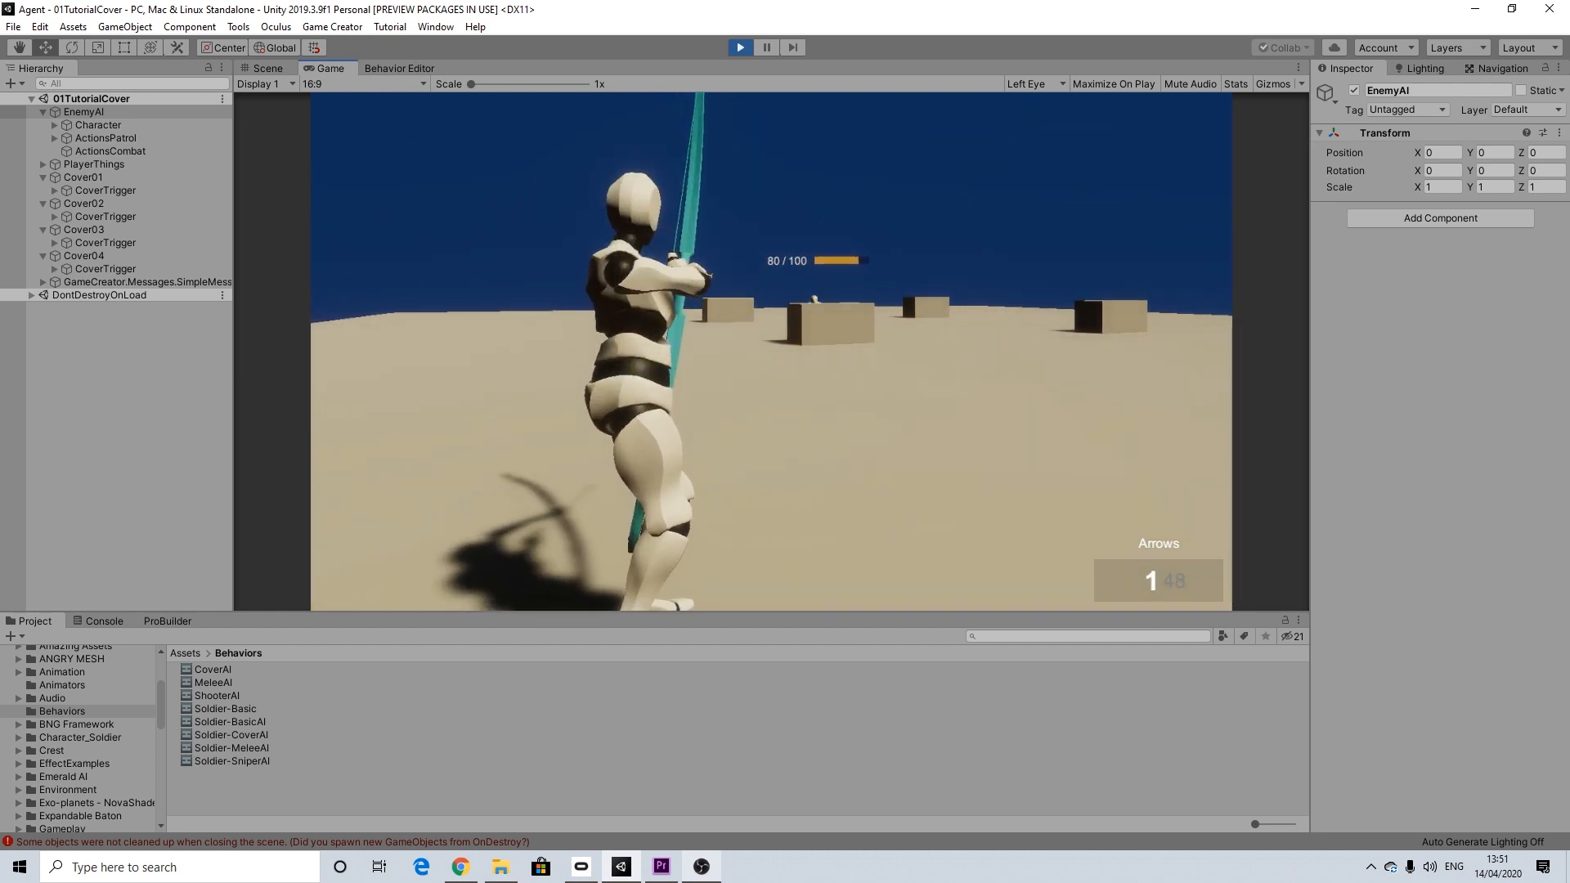
key(d)
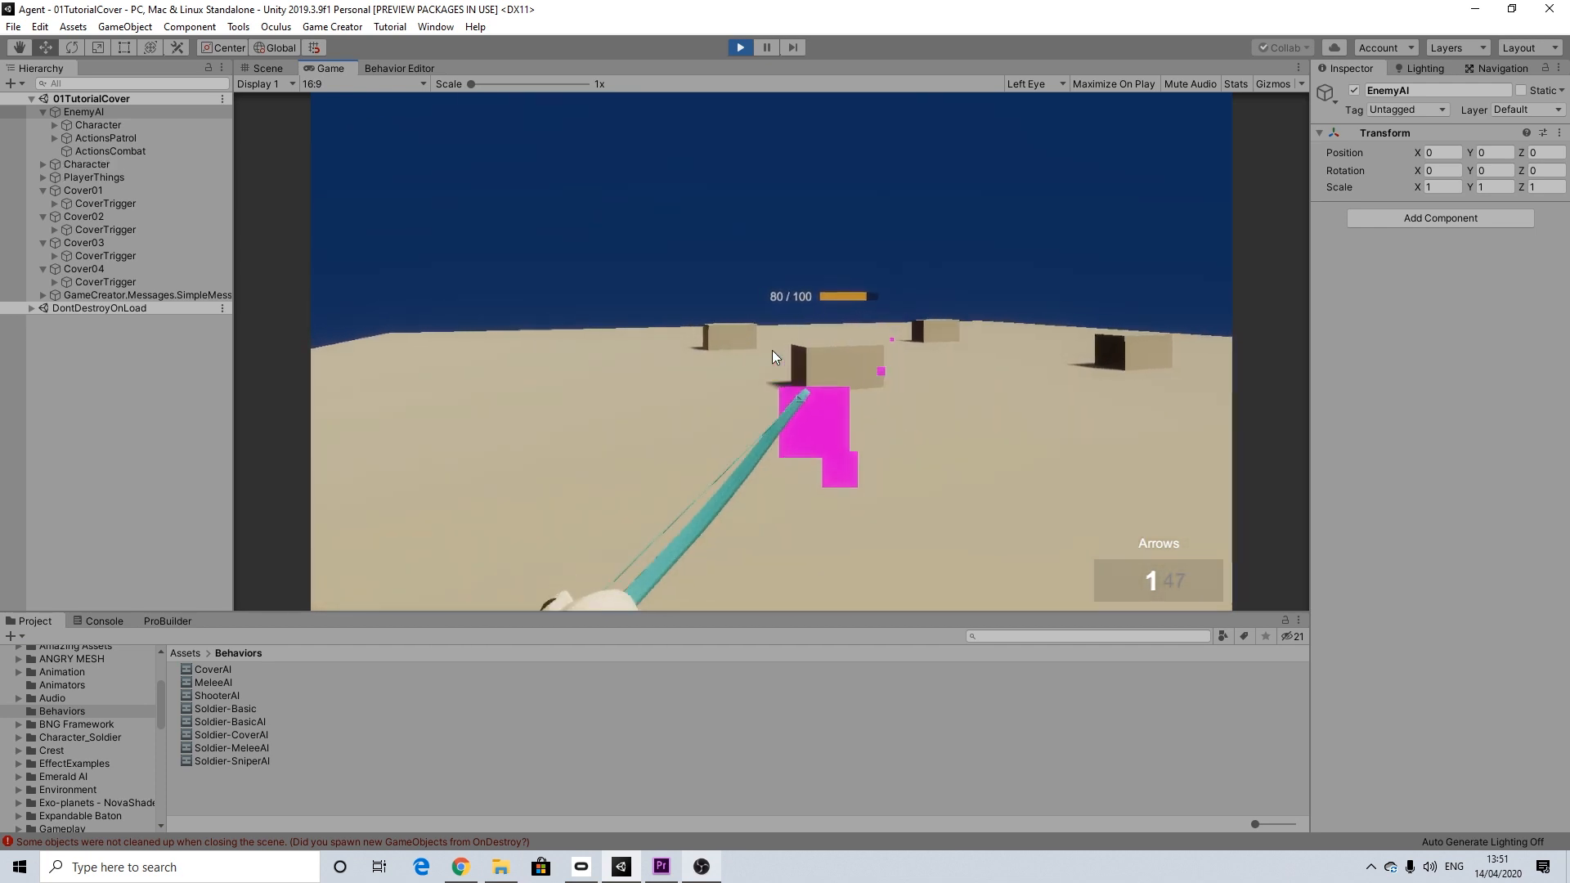
click(738, 47)
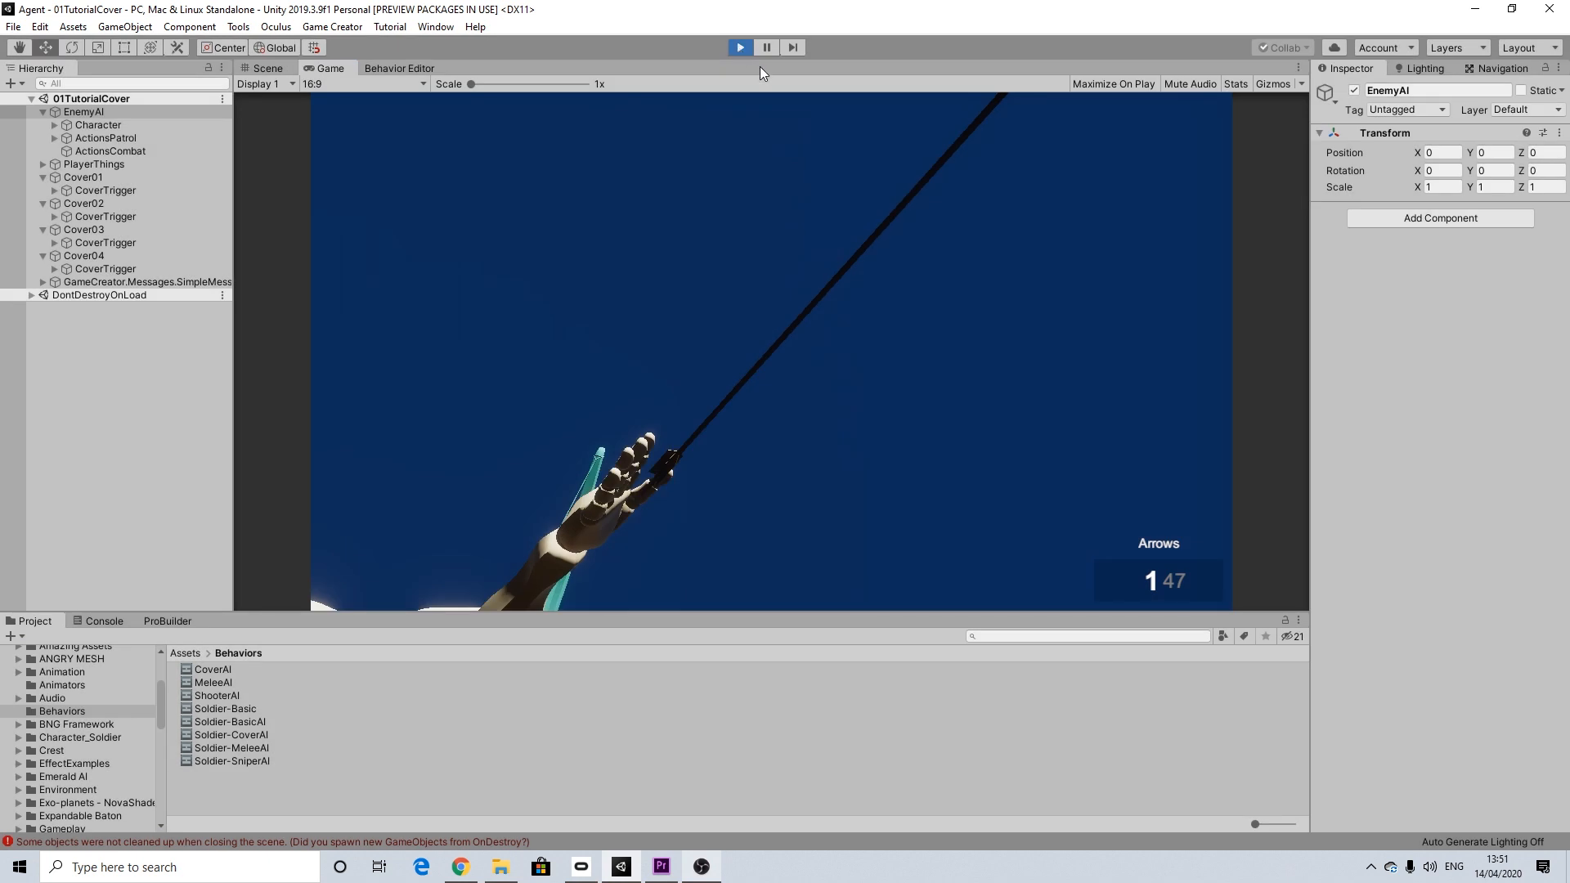
click(743, 51)
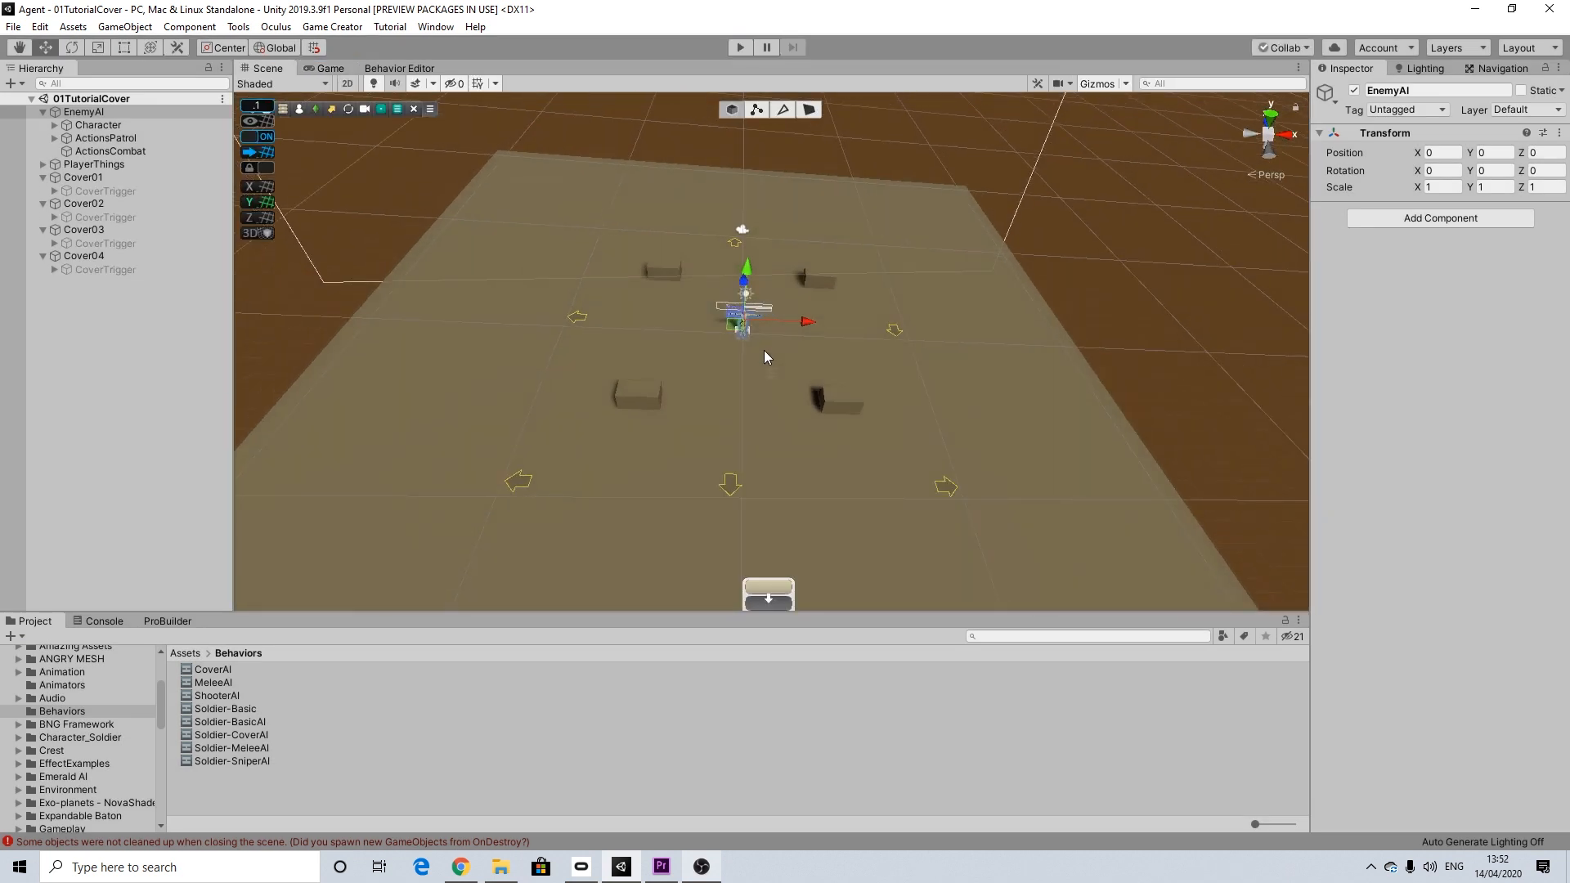
scroll(765, 352, up, 3)
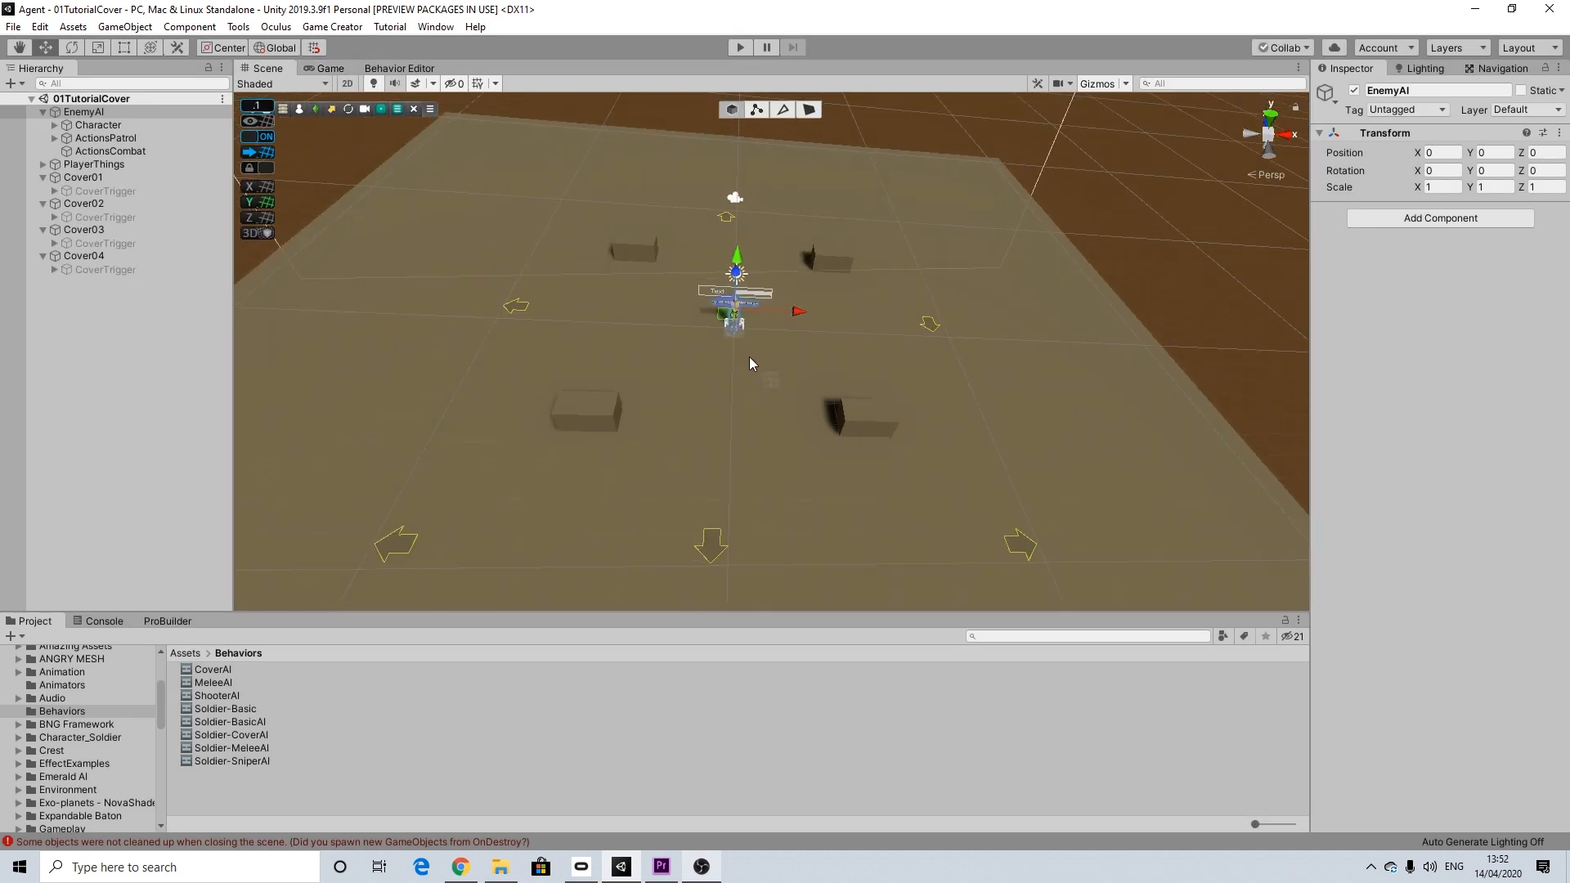
mouse_move(725, 358)
alt+mouse_down()
mouse_move(666, 362)
mouse_move(735, 367)
mouse_move(726, 353)
alt+mouse_up()
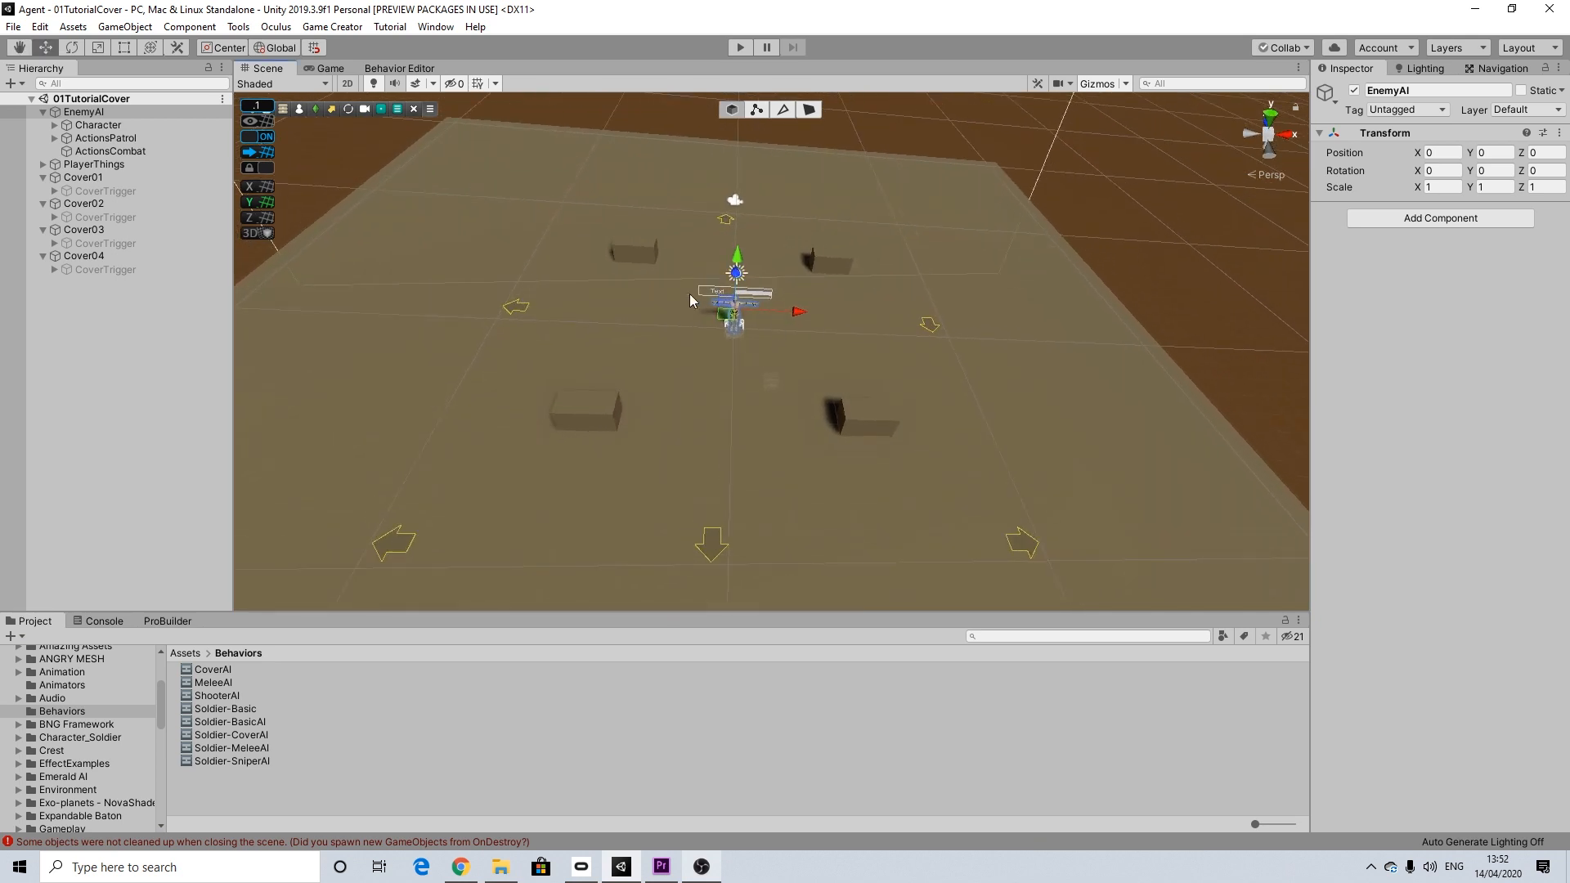